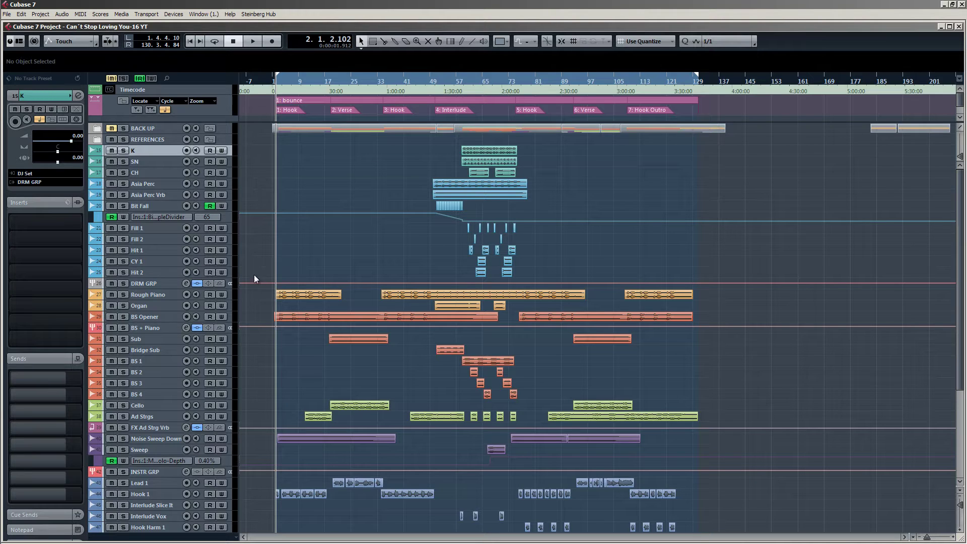
Play the arrangement from the start of the first hook to the end of that section.
scroll(262, 246, down, 5)
scroll(261, 247, up, 5)
scroll(188, 301, down, 5)
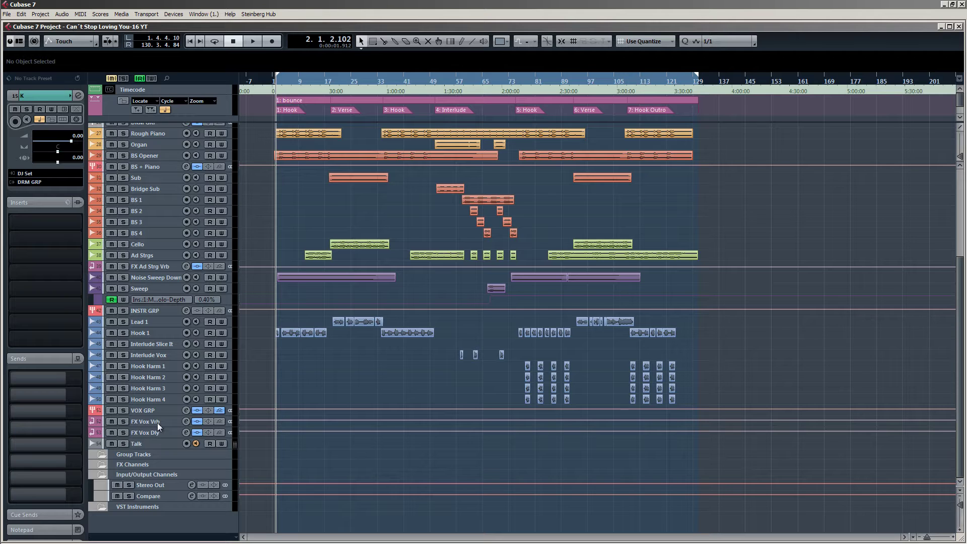
scroll(261, 324, up, 5)
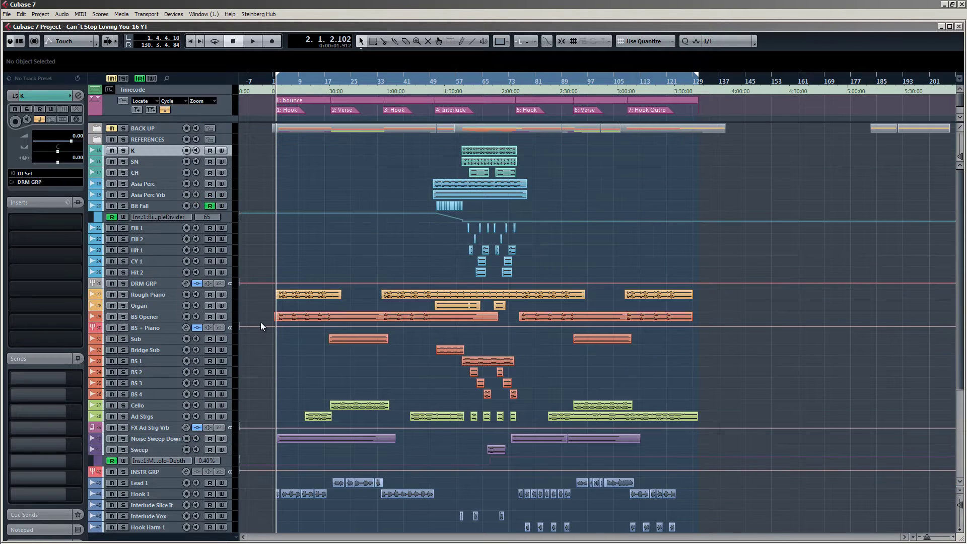
scroll(261, 321, up, 5)
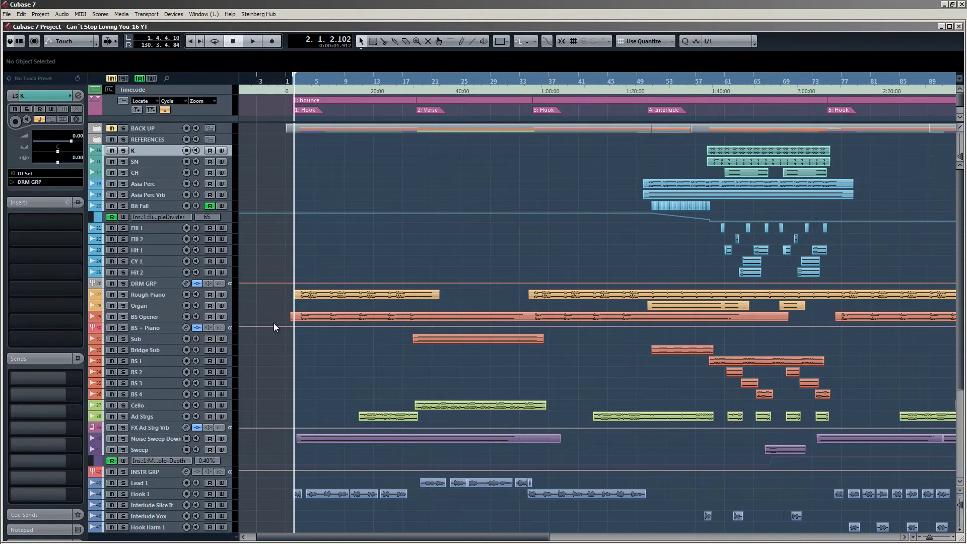
click(316, 82)
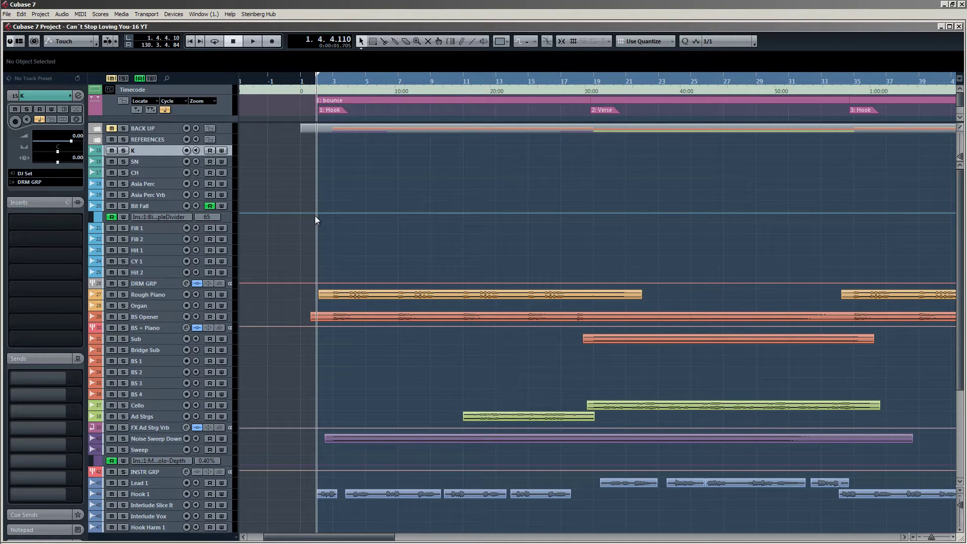
key(space)
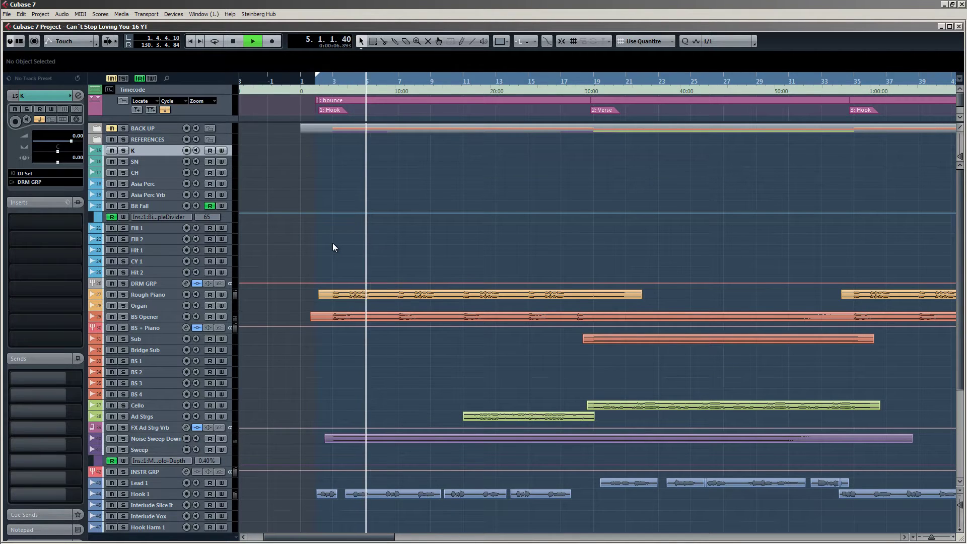
scroll(332, 243, down, 4)
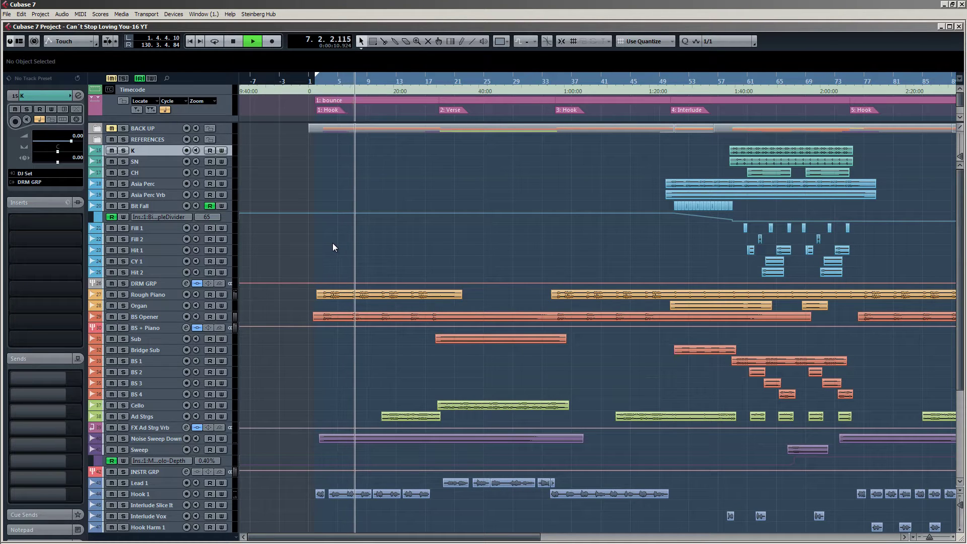
scroll(333, 243, down, 3)
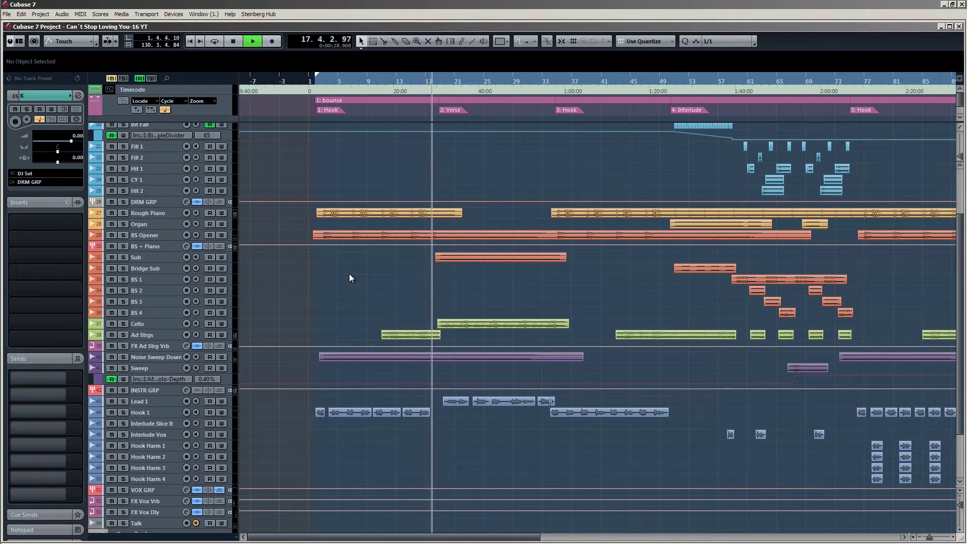
key(space)
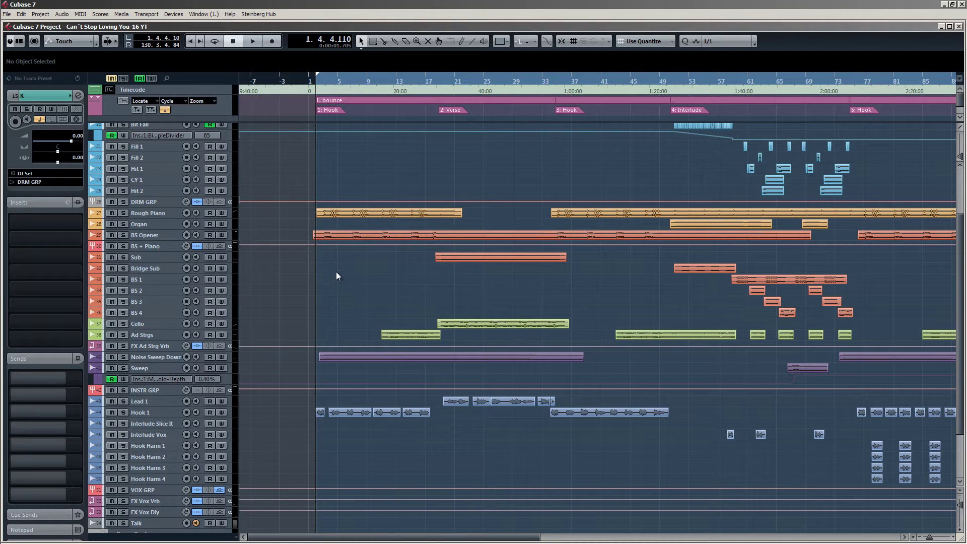
Enlarge the Noise Sweep Down audio track and audition its opening in solo.
scroll(333, 272, down, 4)
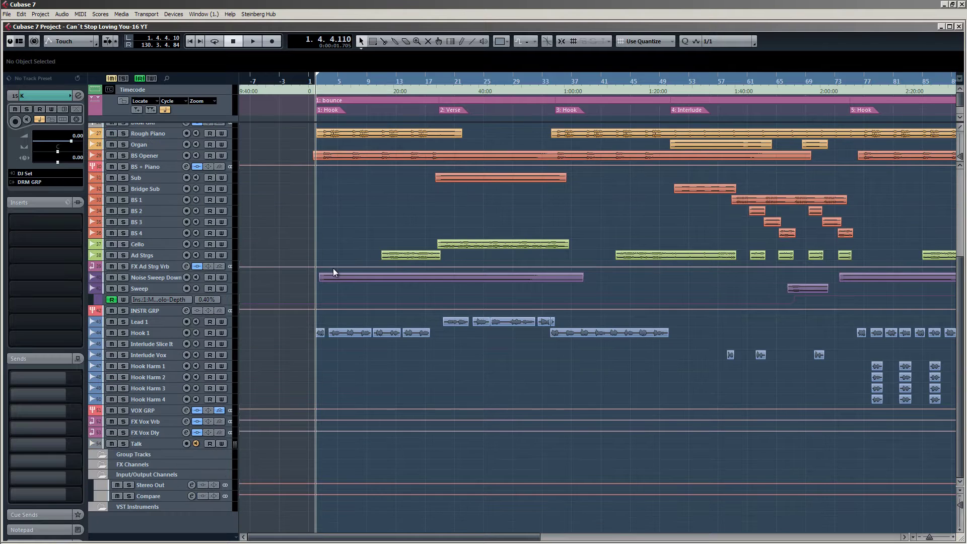
click(160, 281)
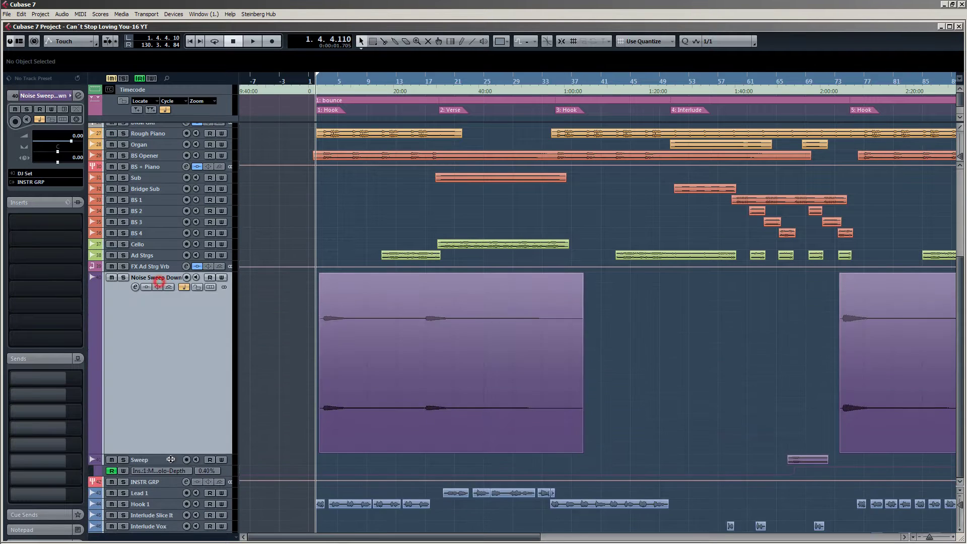
scroll(332, 396, up, 2)
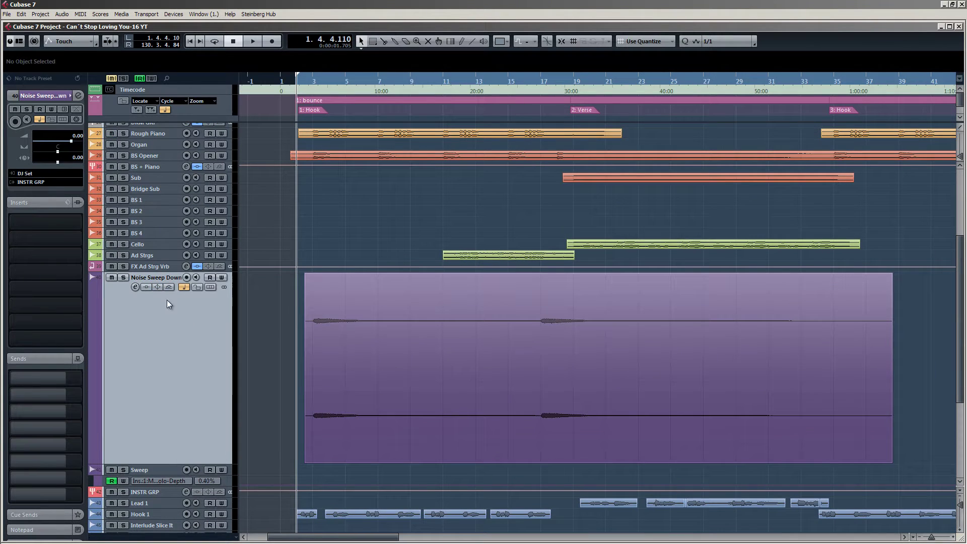
click(122, 277)
key(space)
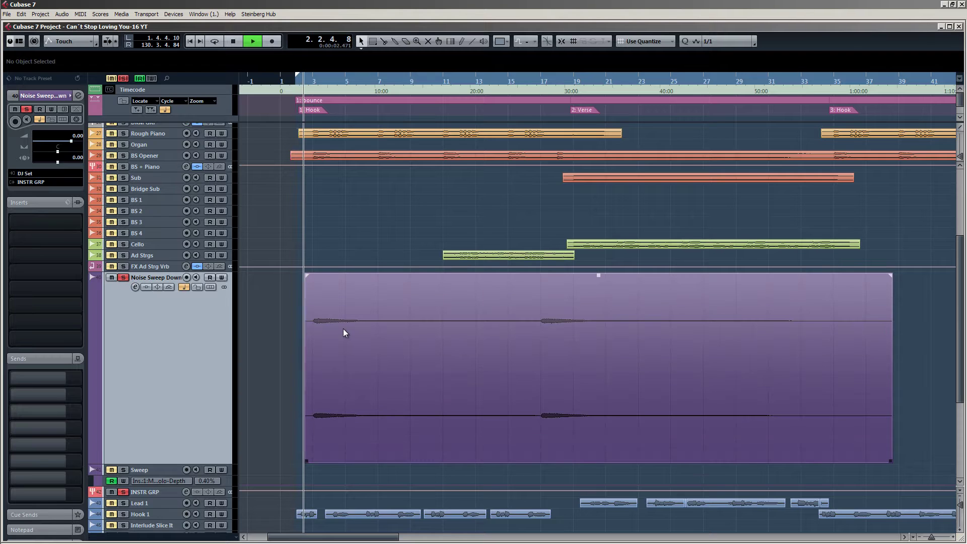
key(space)
click(123, 279)
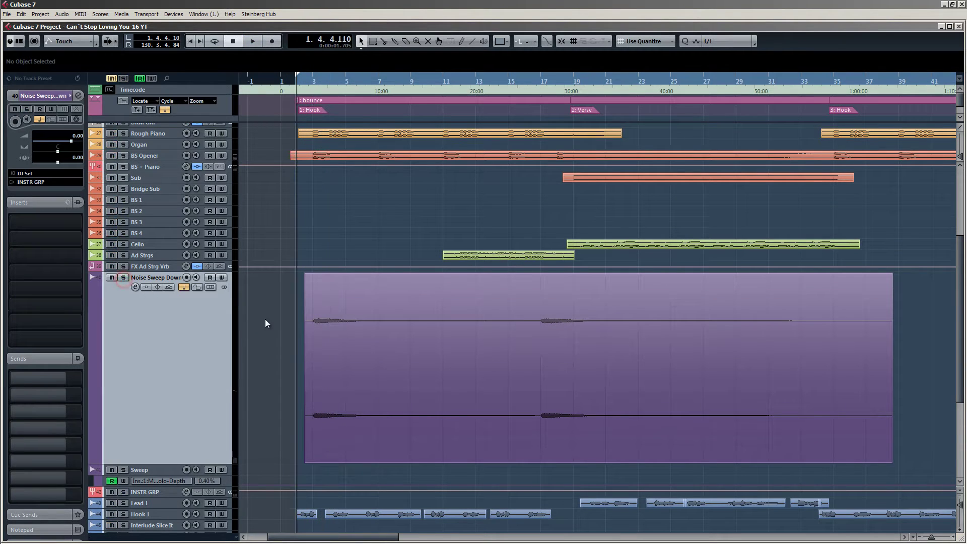
Enable solo defeat on the Talk track and return the Noise Sweep Down audio track to normal height.
scroll(268, 324, down, 3)
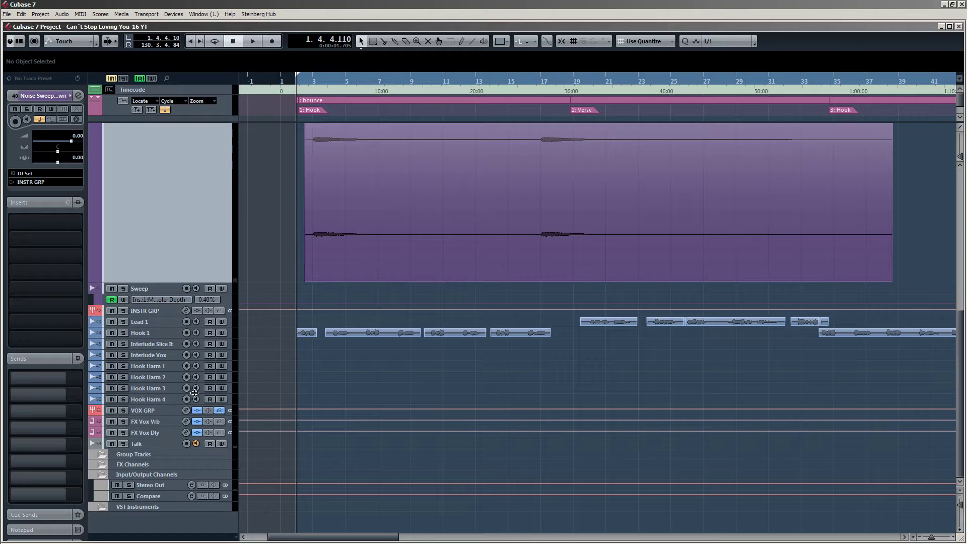
click(123, 443)
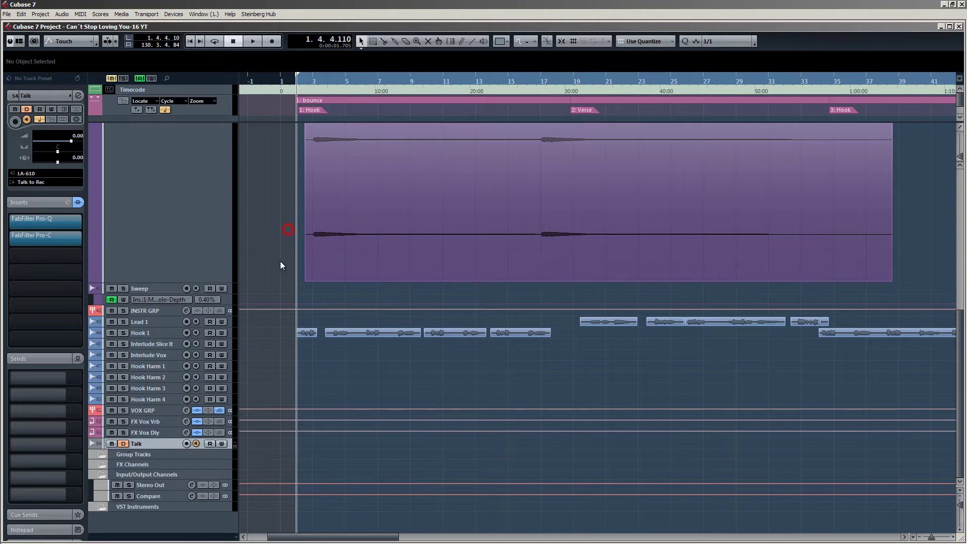
scroll(184, 415, up, 3)
click(183, 414)
key(z)
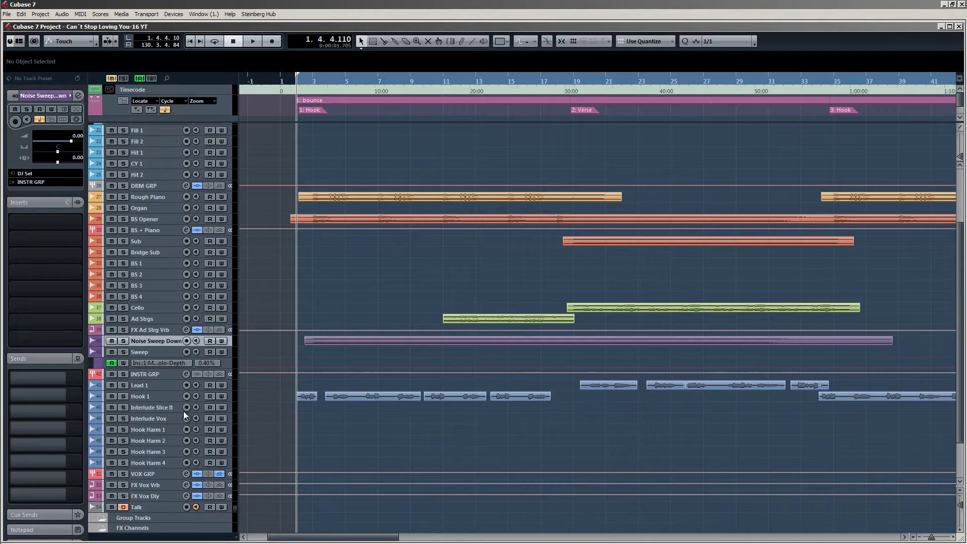
Unfold the BACK UP folder and select its Noise Sweep Down instrument track.
scroll(285, 275, up, 3)
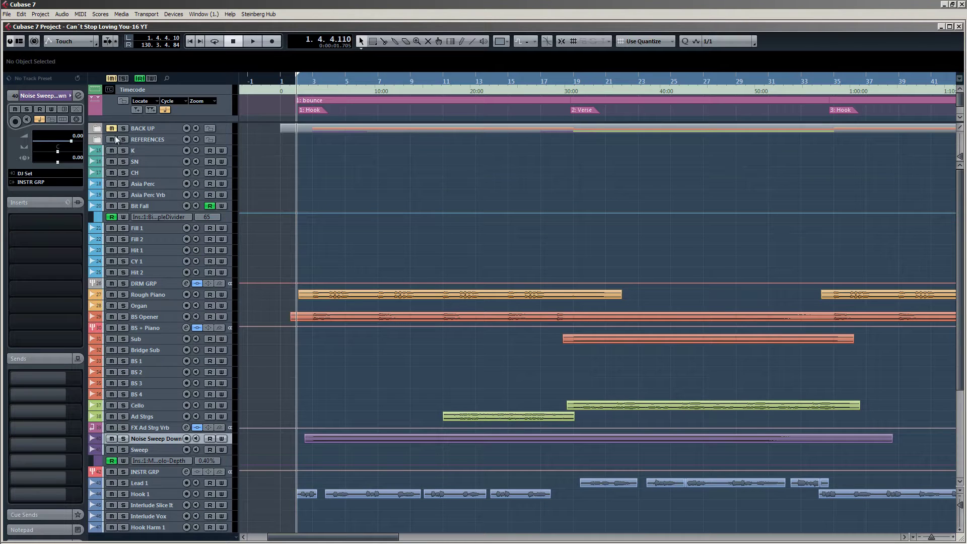
click(97, 128)
scroll(292, 187, down, 3)
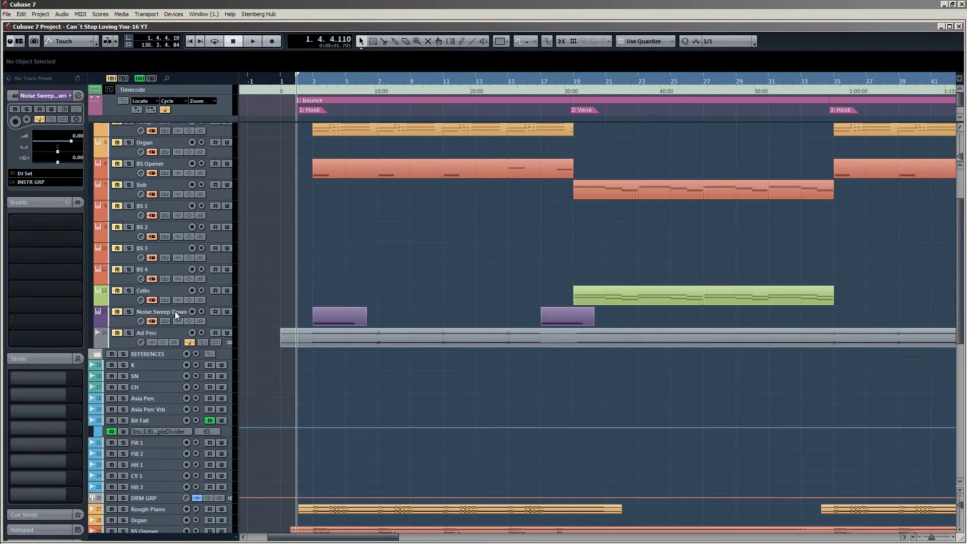
click(147, 312)
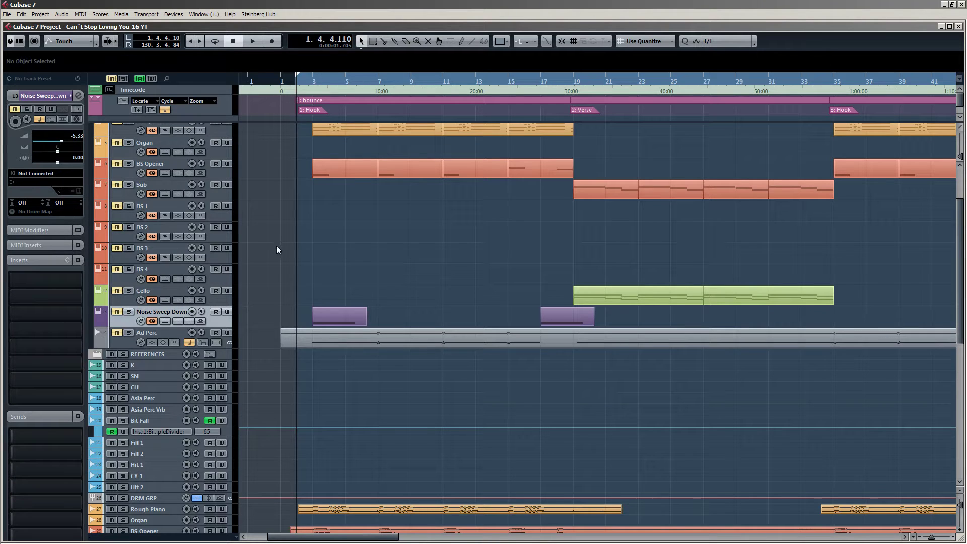
scroll(276, 248, down, 5)
scroll(276, 248, up, 5)
double_click(168, 312)
key(Return)
Load the Native Instruments synth Massive on the Noise Sweep Down instrument track and reposition its window.
click(31, 184)
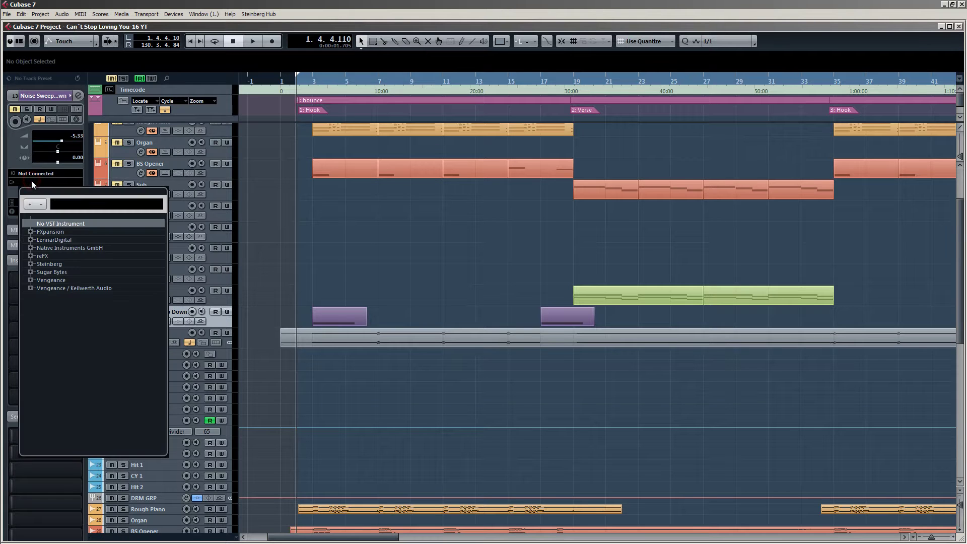
click(51, 249)
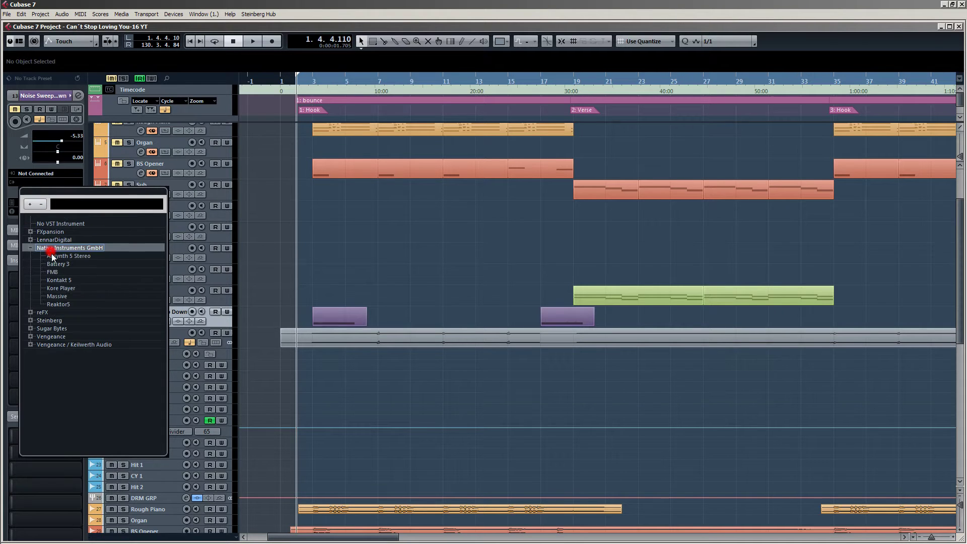
click(56, 296)
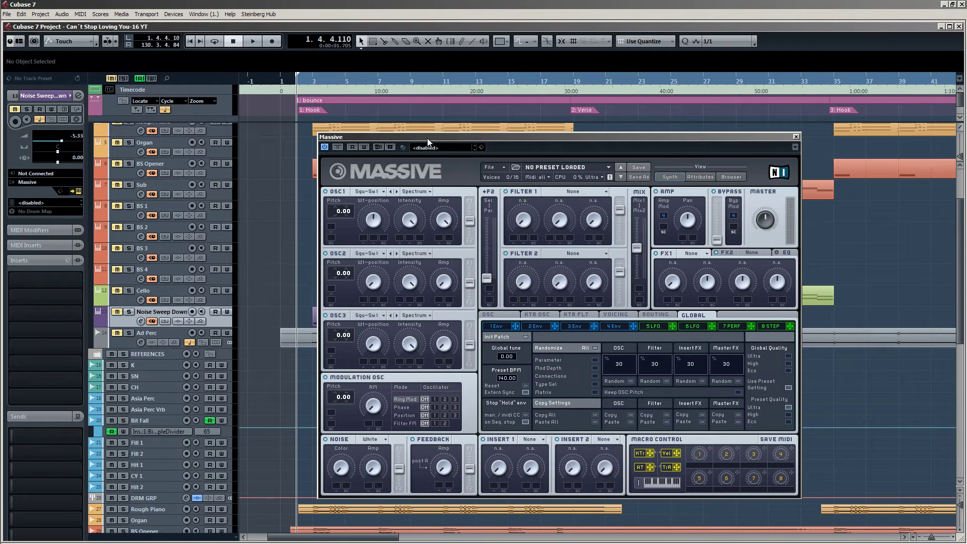
drag(427, 142, 396, 130)
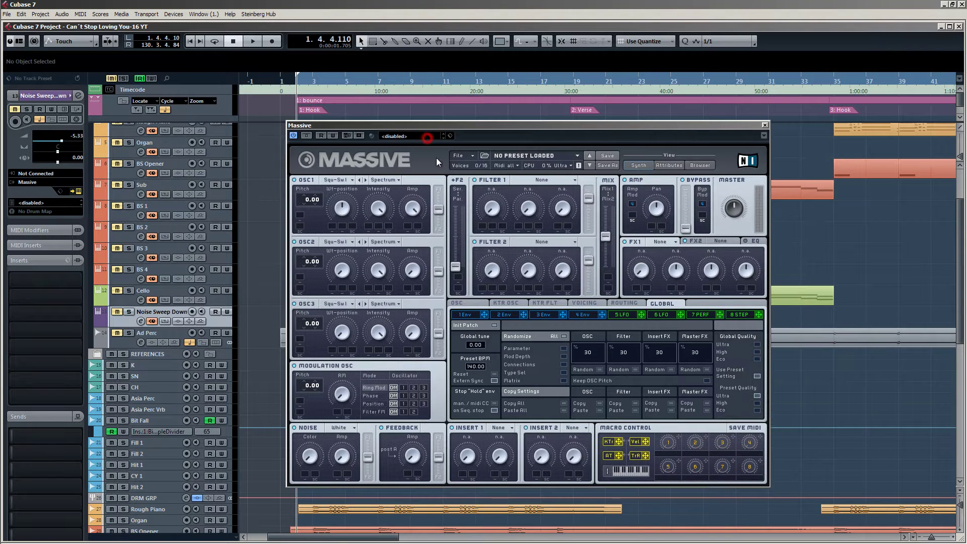
Open the sound file Noise Sweep Down.nmsv in Massive.
click(457, 156)
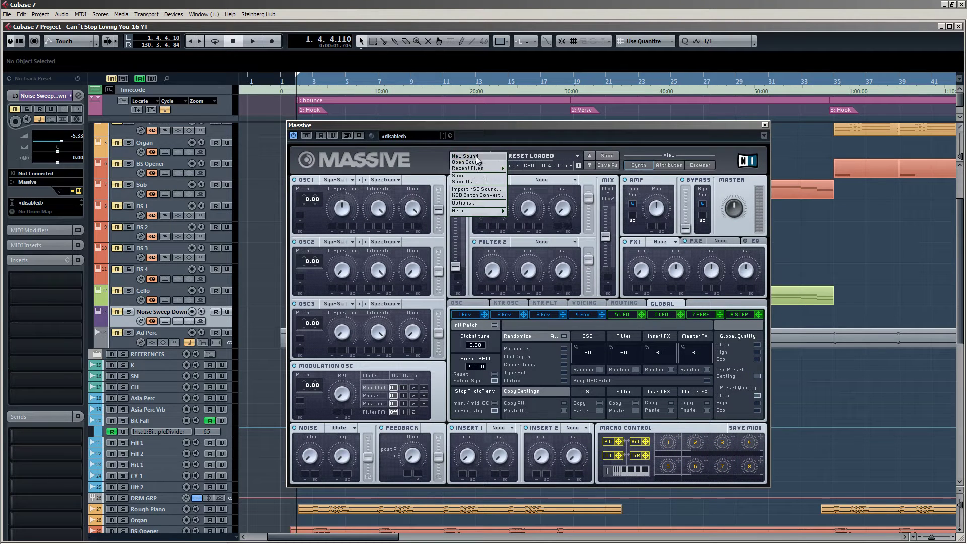
click(477, 161)
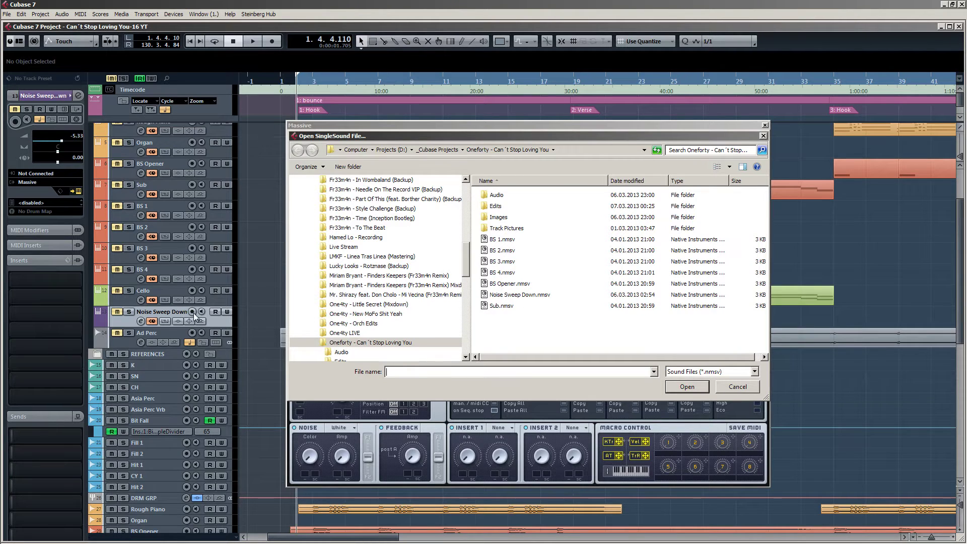
click(498, 294)
click(685, 386)
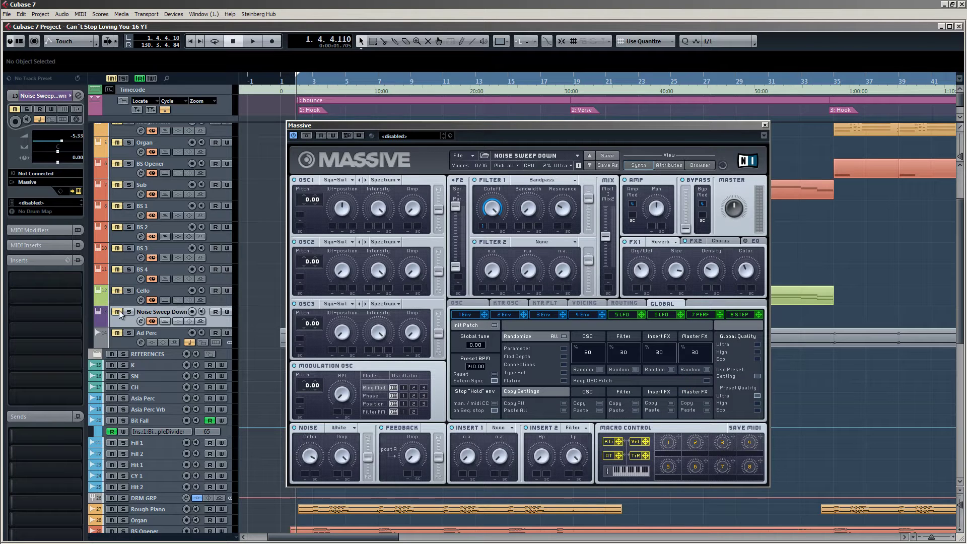
Unmute and record-enable the Noise Sweep Down instrument track, with All MIDI Inputs as its input.
click(192, 311)
click(43, 174)
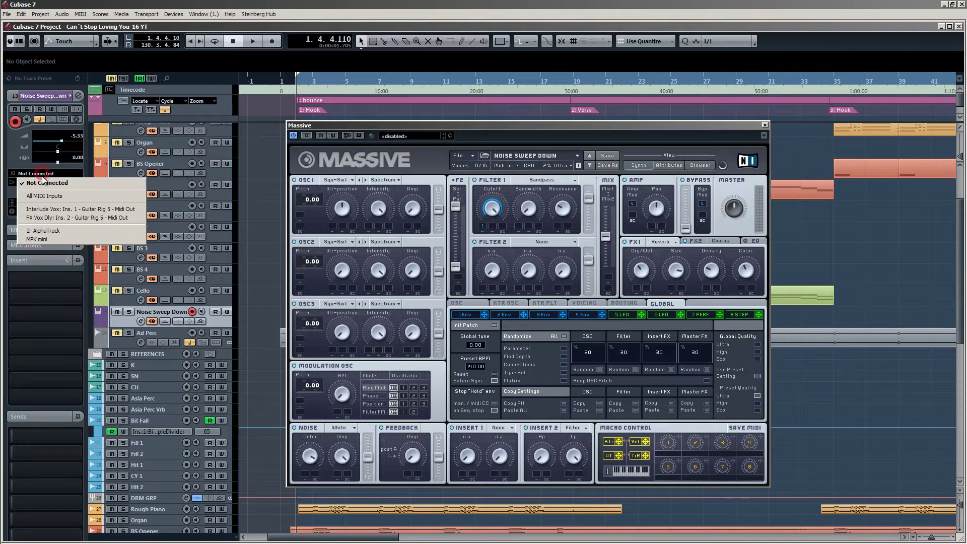
click(43, 199)
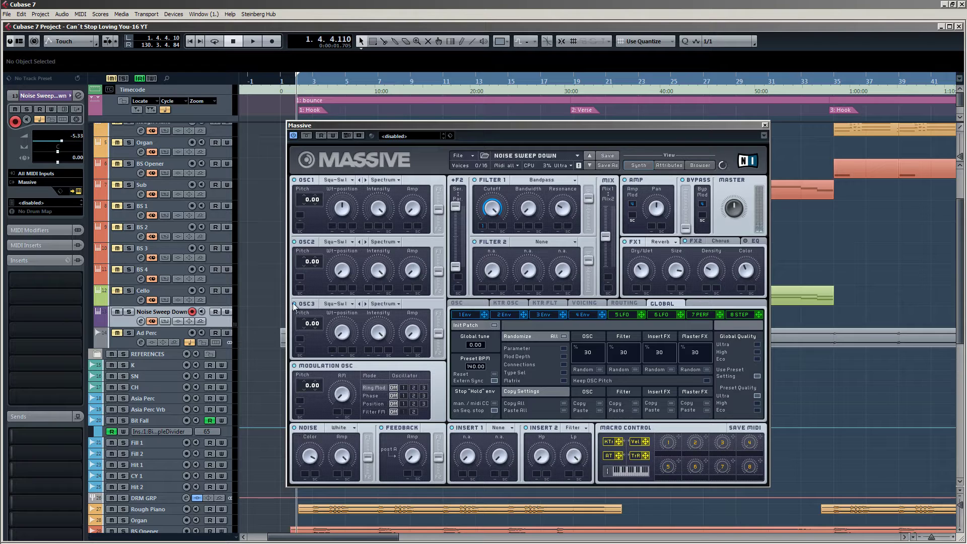
Examine Massive's oscillators and Filter 1 cutoff, and display the settings of envelope 1.
click(294, 179)
click(294, 242)
click(294, 303)
click(294, 365)
mouse_move(490, 205)
mouse_down()
mouse_move(492, 224)
mouse_move(495, 159)
mouse_move(495, 236)
mouse_move(497, 197)
mouse_up()
click(465, 316)
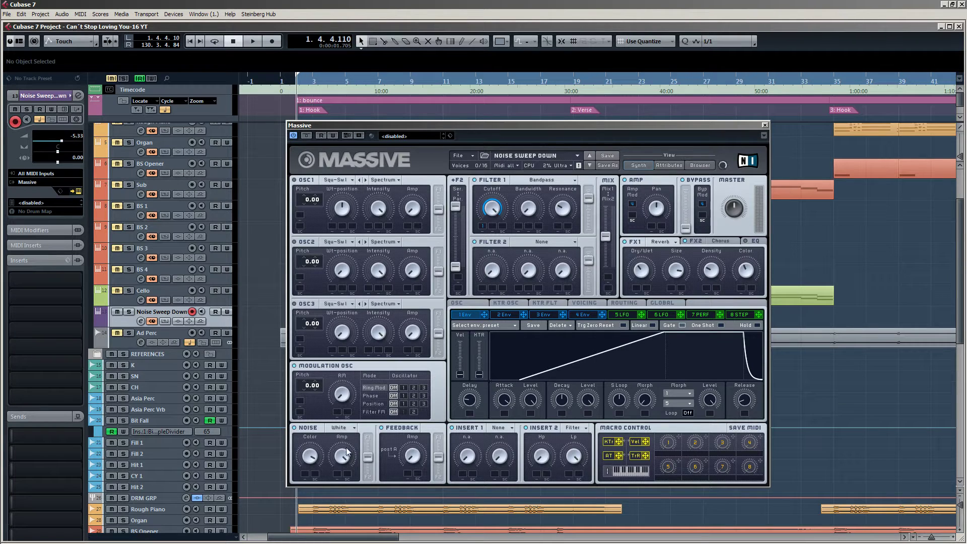
Compare the sound without Filter 1, and with the envelope modulation of its cutoff muted, restoring both.
click(474, 179)
click(474, 180)
right_click(483, 227)
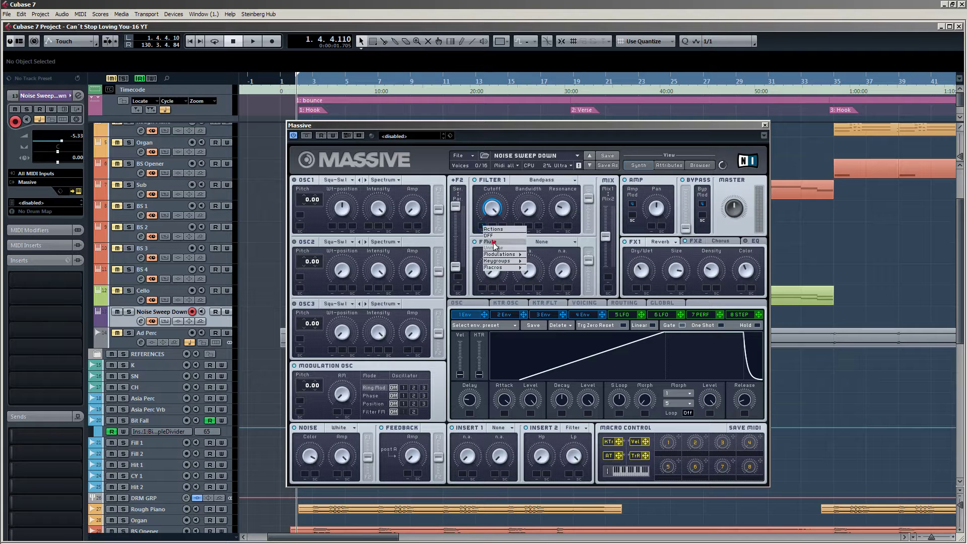
click(492, 241)
drag(492, 207, 495, 253)
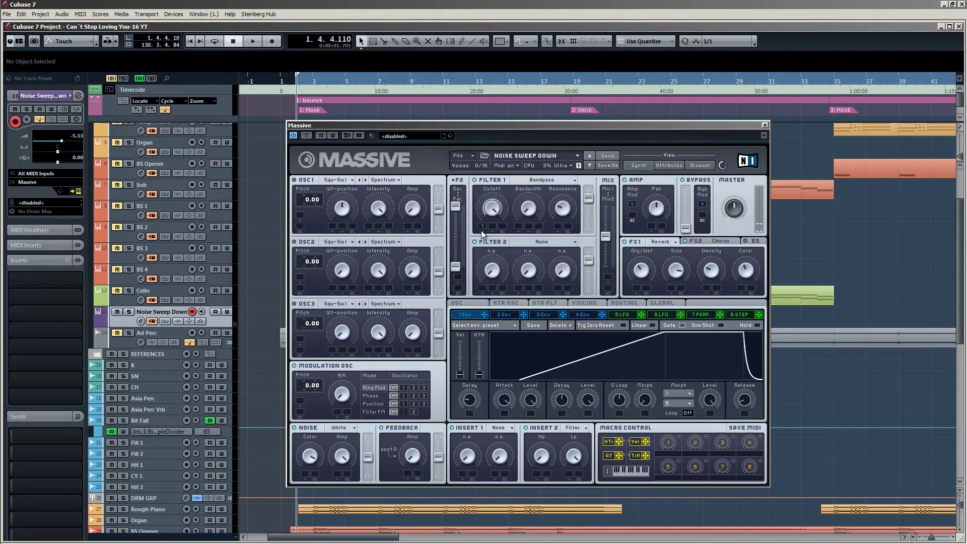
right_click(481, 227)
click(493, 250)
Toggle the FX1 Reverb and FX2 Chorus for comparison, and adjust Massive's master volume.
click(625, 242)
click(684, 240)
click(684, 241)
click(625, 241)
drag(734, 208, 735, 174)
Remove Massive from the Noise Sweep Down instrument track by choosing no VST instrument, and mute the track.
click(33, 183)
click(51, 223)
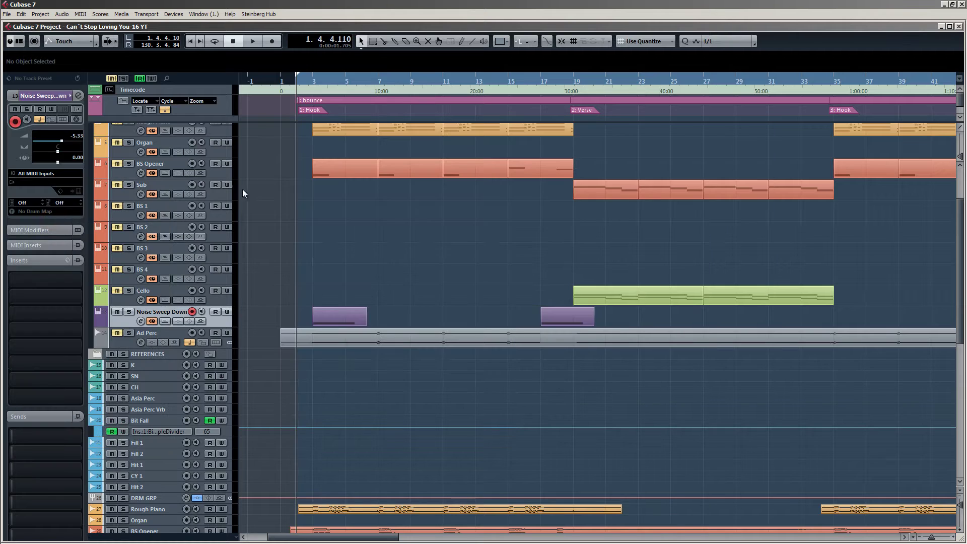
click(282, 192)
scroll(274, 196, down, 5)
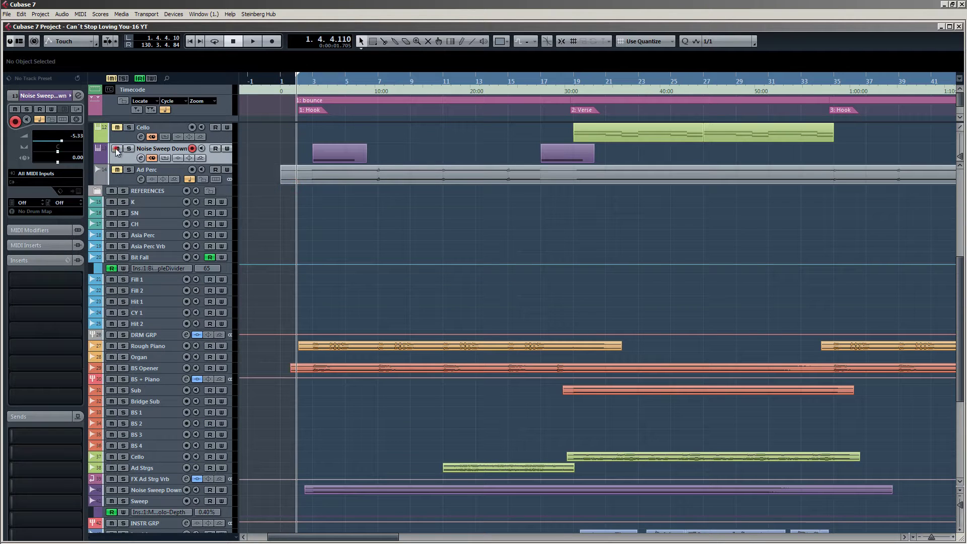
click(116, 149)
scroll(293, 265, down, 7)
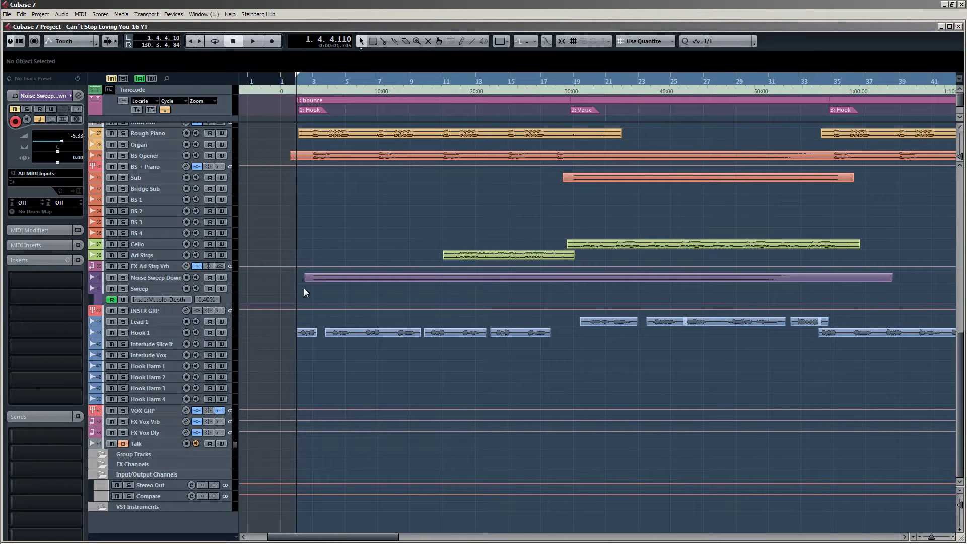
scroll(303, 275, up, 3)
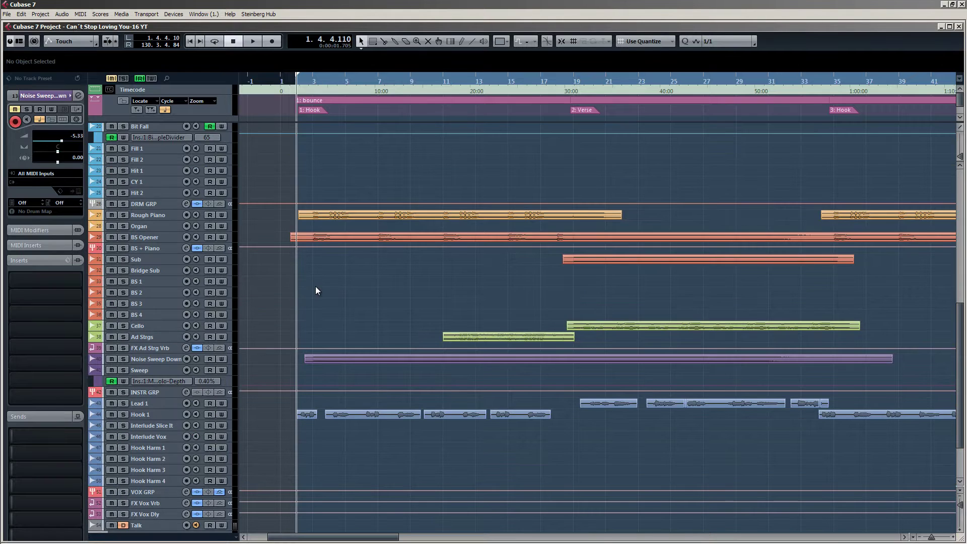
Solo the Rough Piano audio track, play back its opening bars, and unsolo it.
click(152, 215)
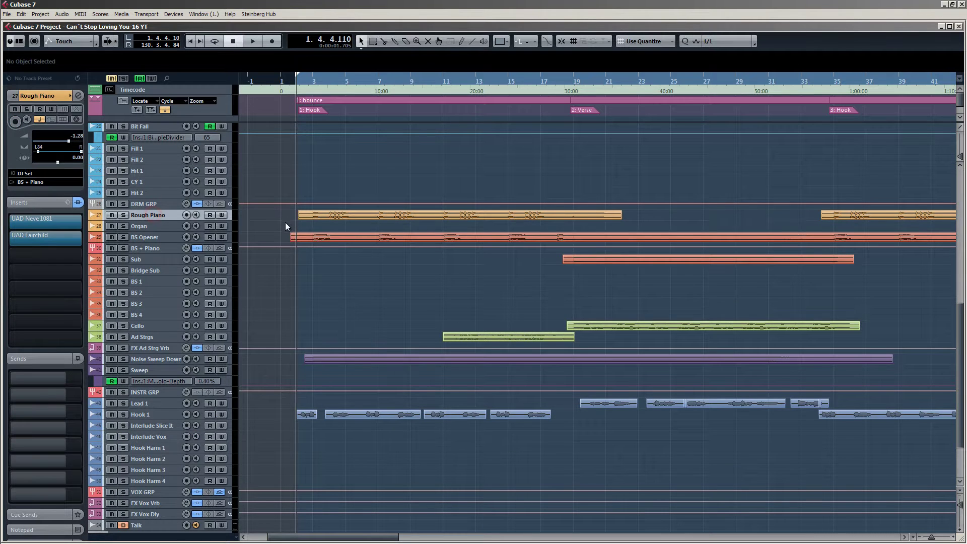
key(h)
click(123, 215)
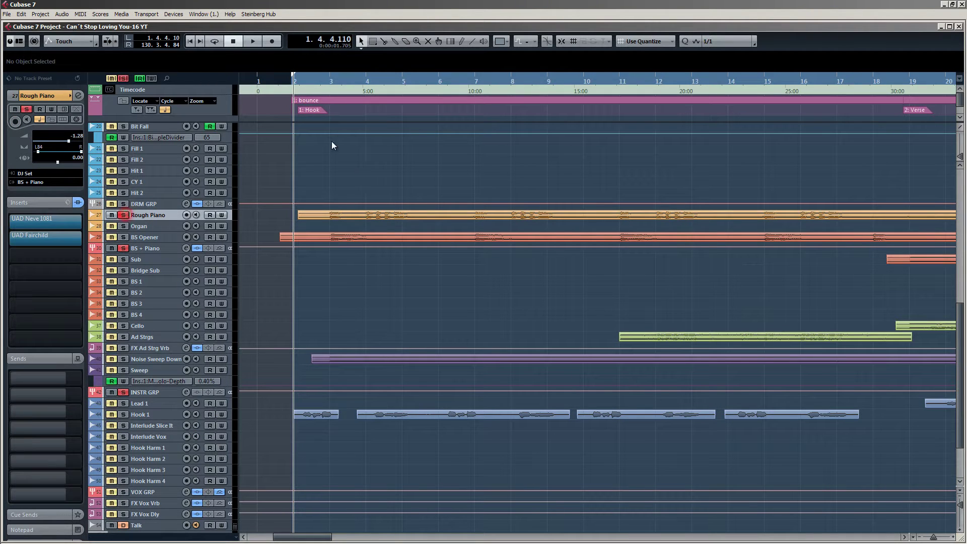
key(space)
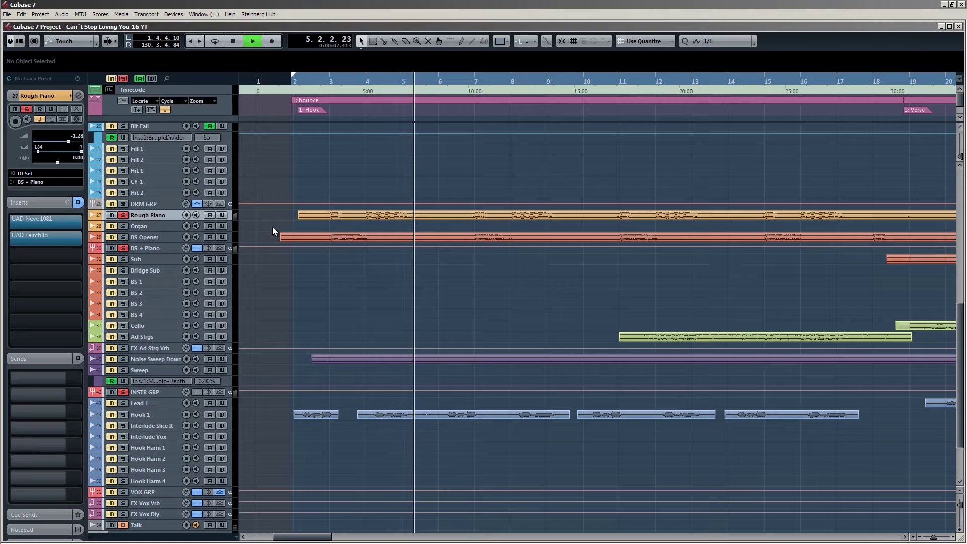
key(space)
click(123, 215)
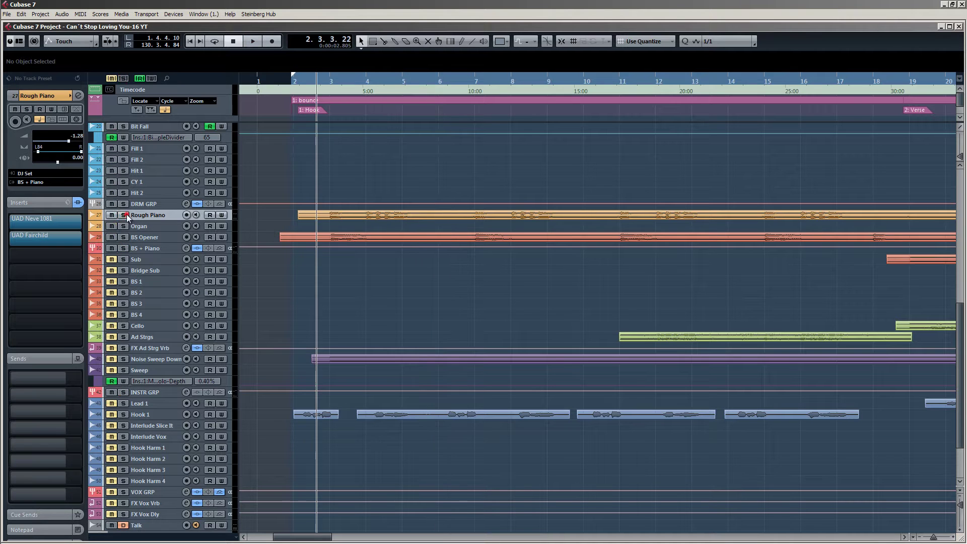
Select the Rough Piano instrument track in the BACK UP folder and check the VST Performance and UAD-2 load meters.
scroll(256, 232, up, 10)
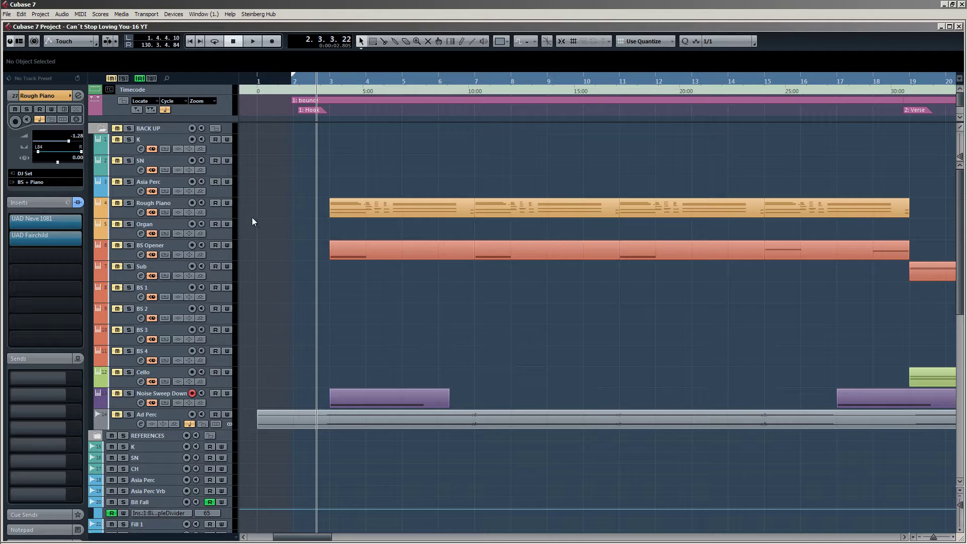
click(153, 202)
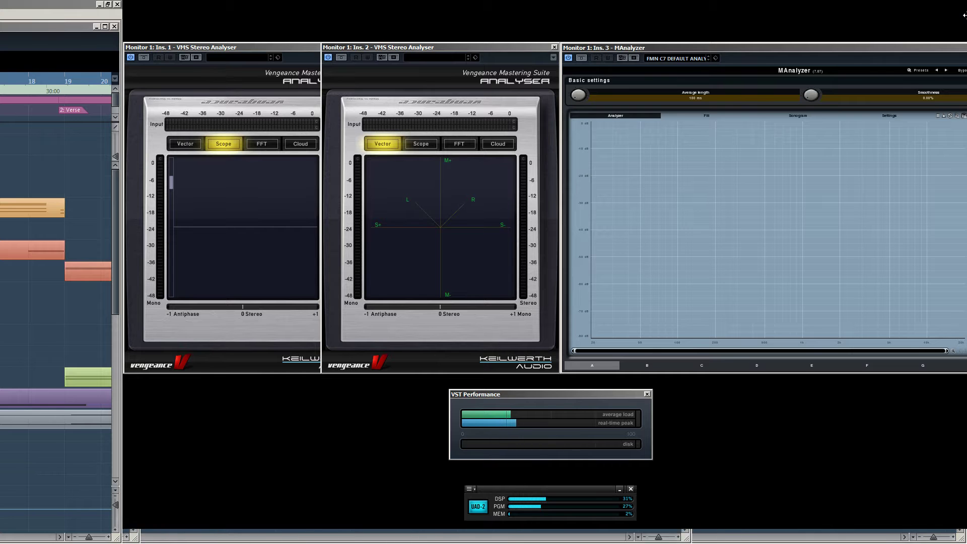
drag(947, 8, 125, 8)
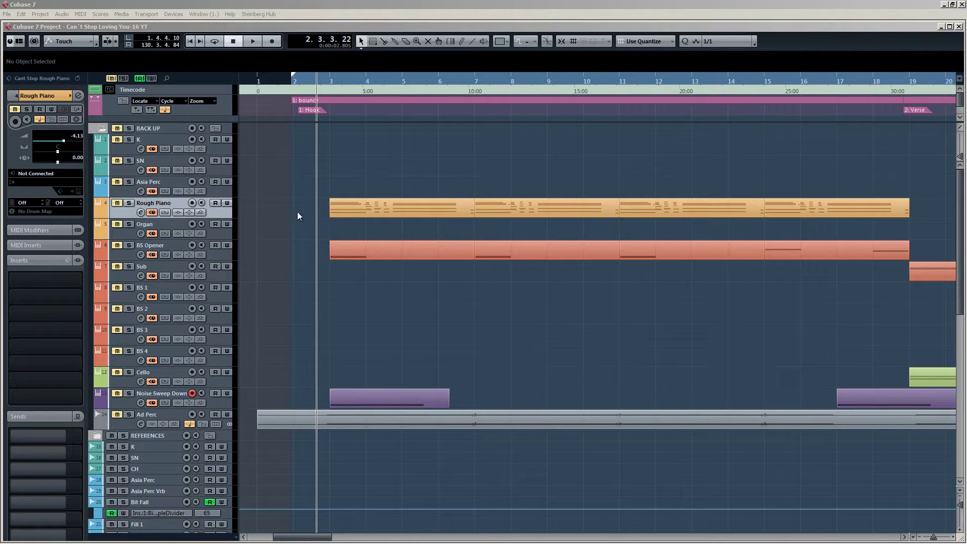
click(267, 220)
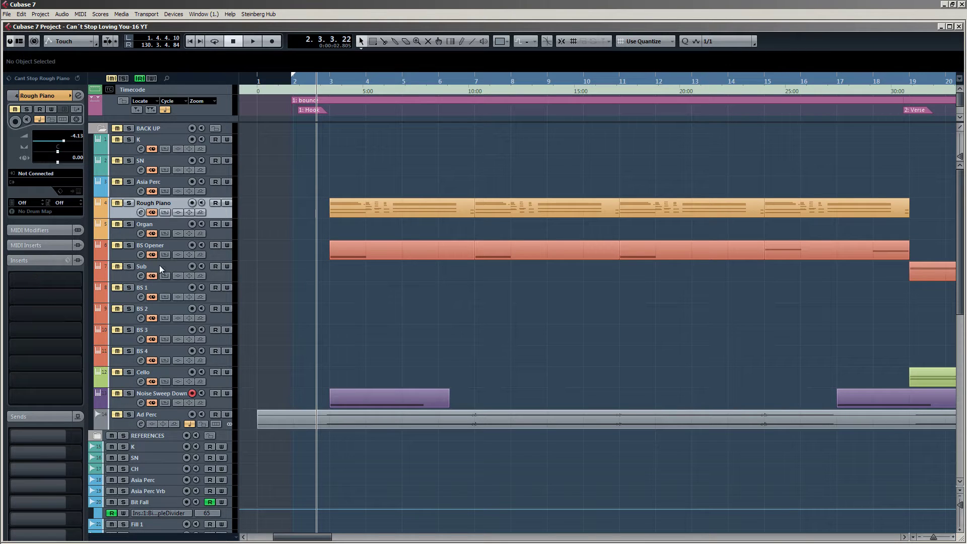
Look through the FX chain presets available for the Rough Piano inserts, loading none.
click(162, 204)
click(68, 260)
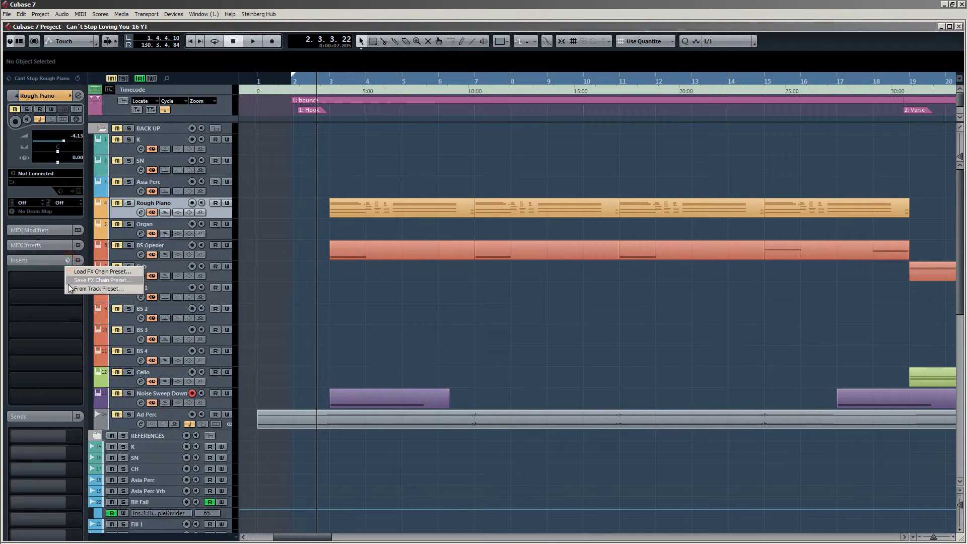
click(85, 272)
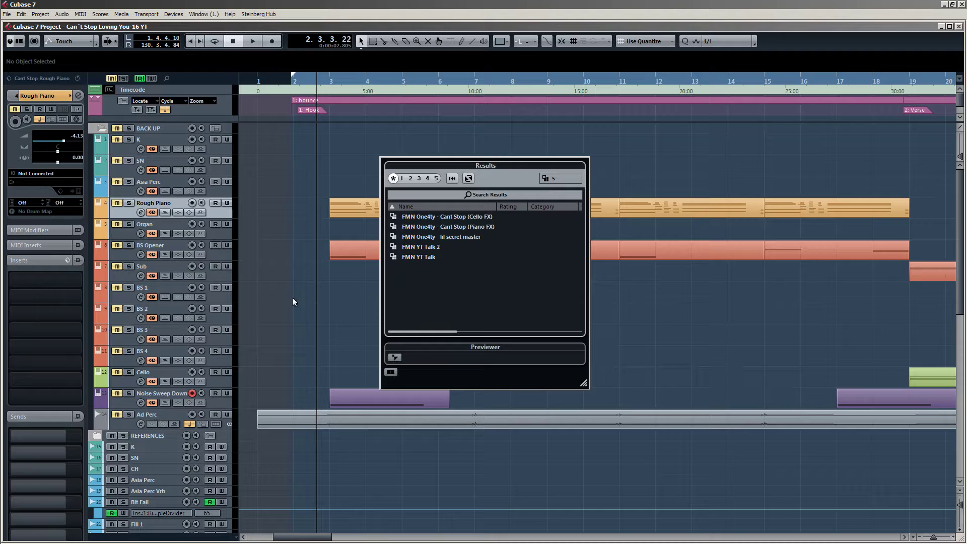
click(629, 324)
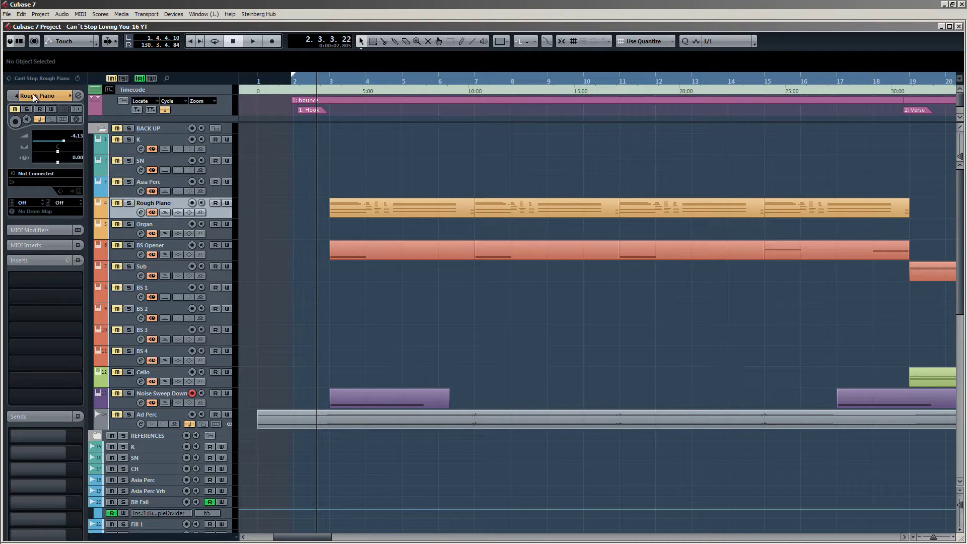
Browse the track presets for the Rough Piano track, comparing the Logical and Attribute filter views.
click(11, 80)
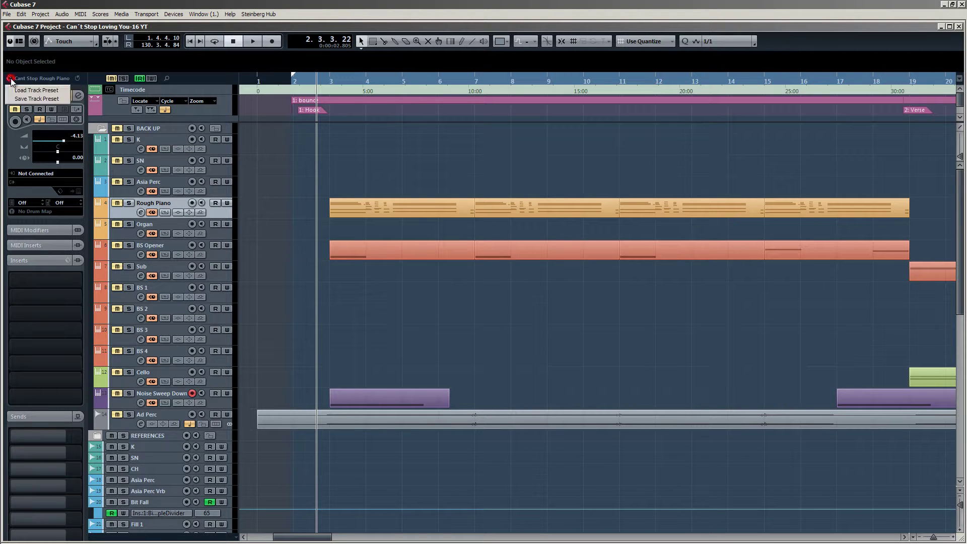
click(36, 90)
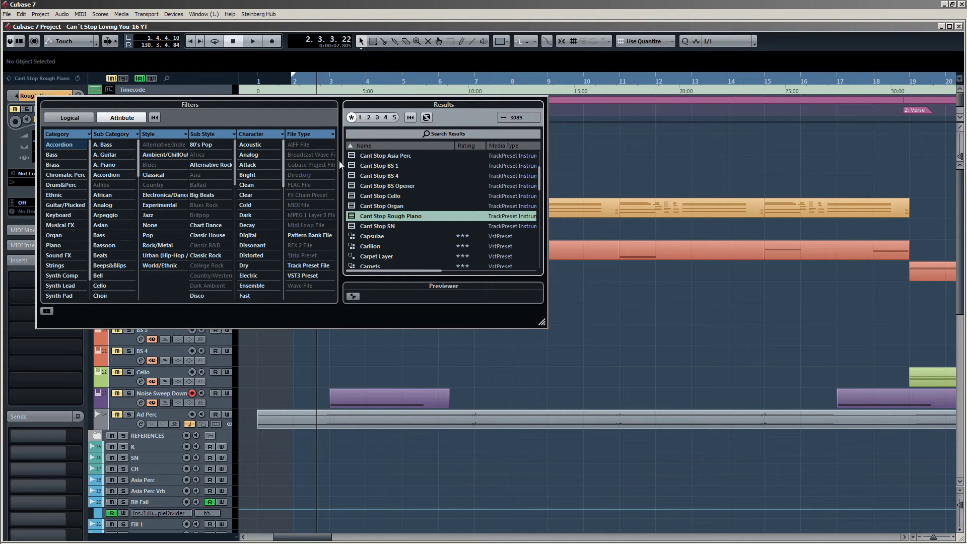
click(72, 118)
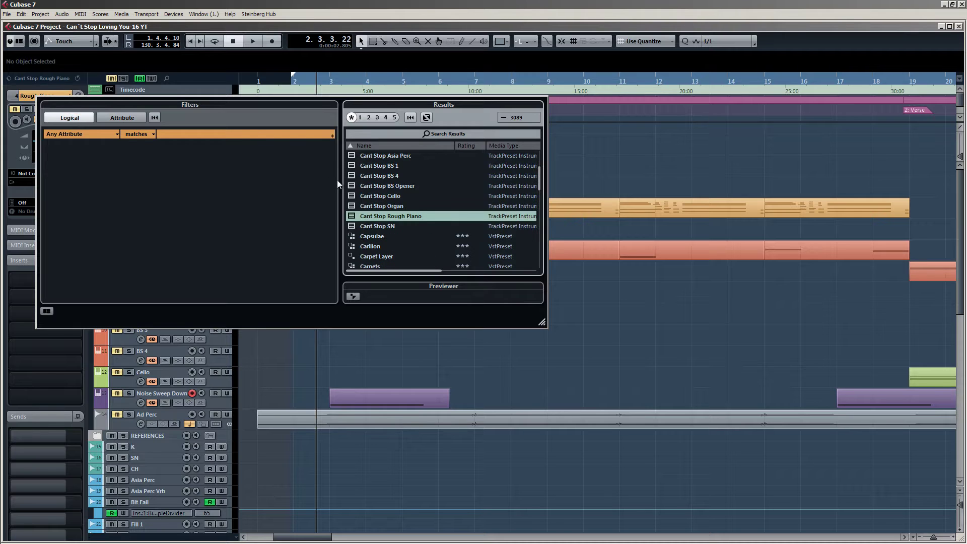
drag(540, 173, 511, 168)
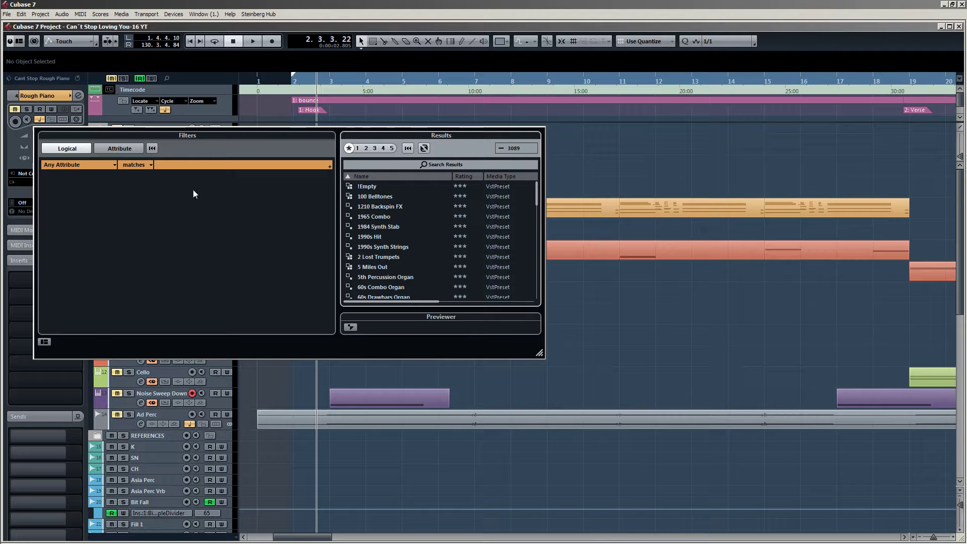
click(119, 149)
click(628, 142)
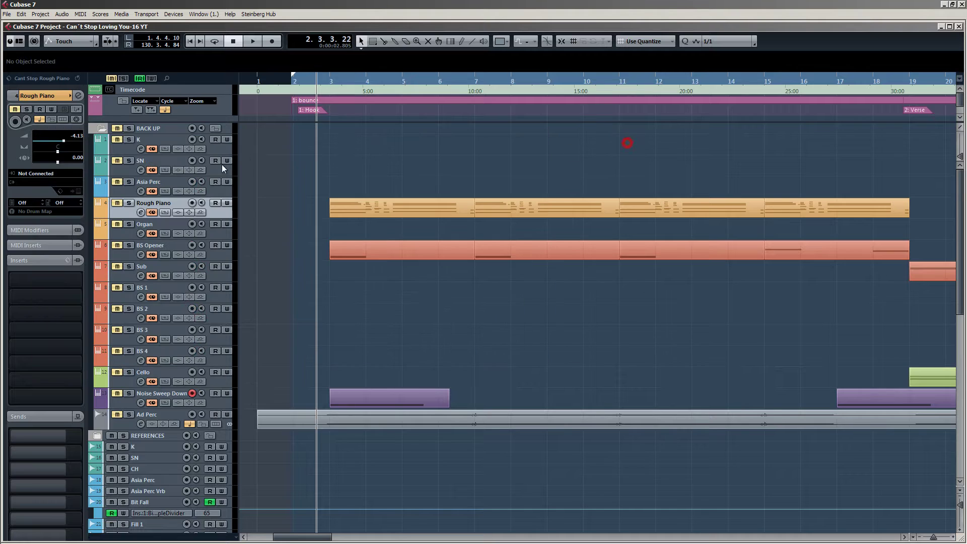
View the track presets saved in the One4ty folder of the Save Track Preset dialog, and cancel without saving.
click(9, 78)
click(35, 99)
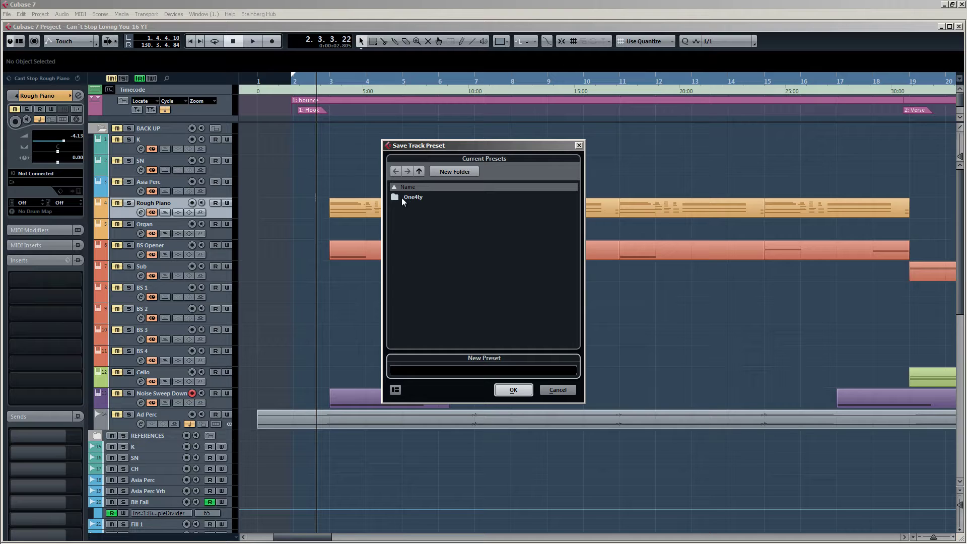
double_click(414, 197)
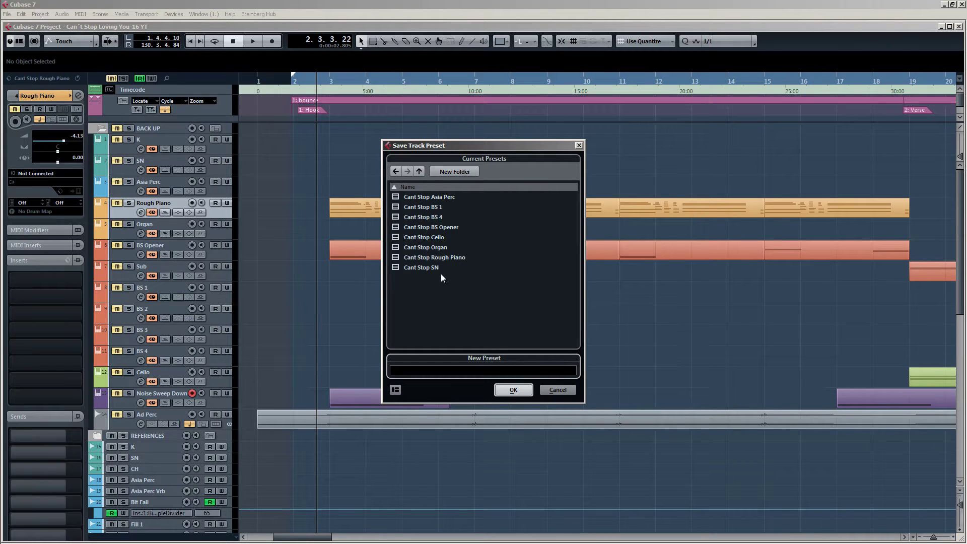
click(557, 389)
Search the track presets for "Cant" with the filters hidden, and load Cant Stop Rough Piano onto the Rough Piano track.
click(10, 79)
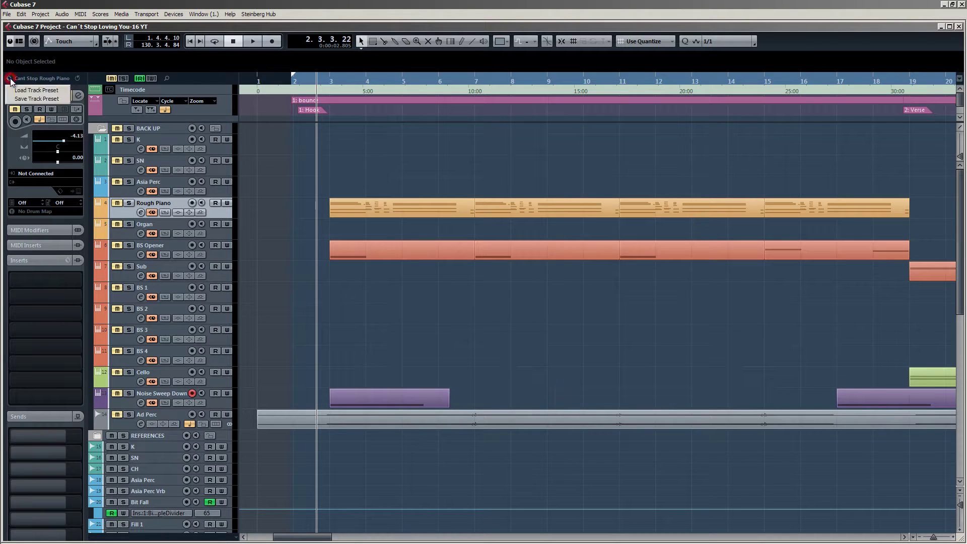
click(35, 90)
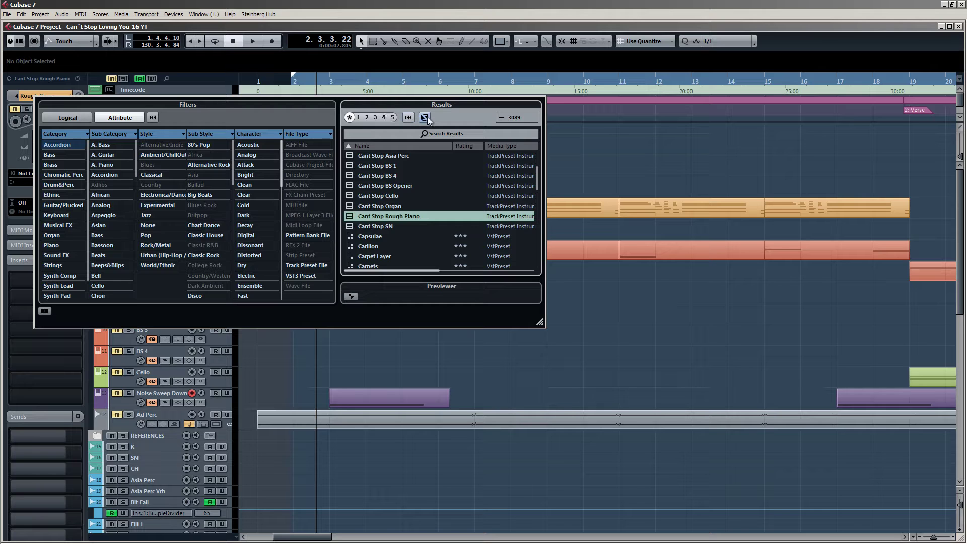
click(408, 118)
click(70, 118)
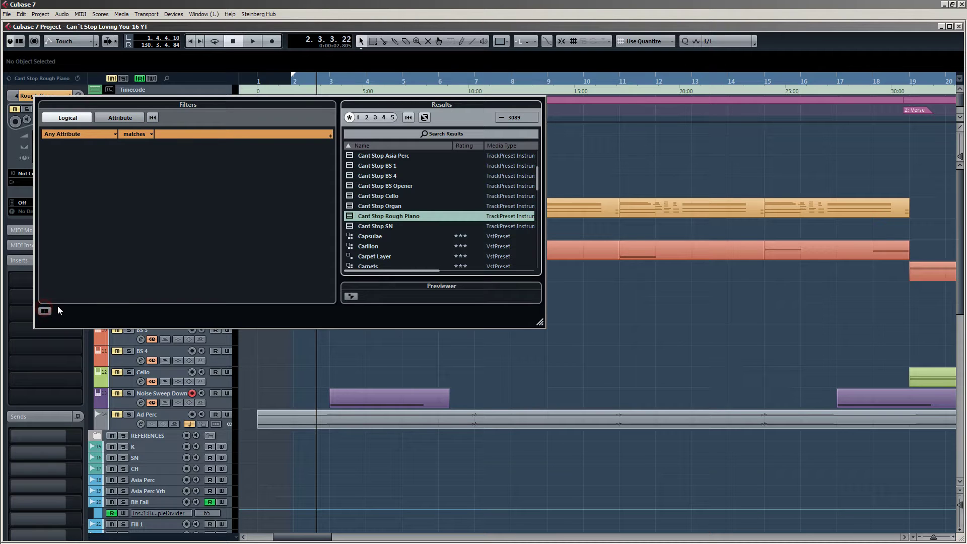
click(52, 279)
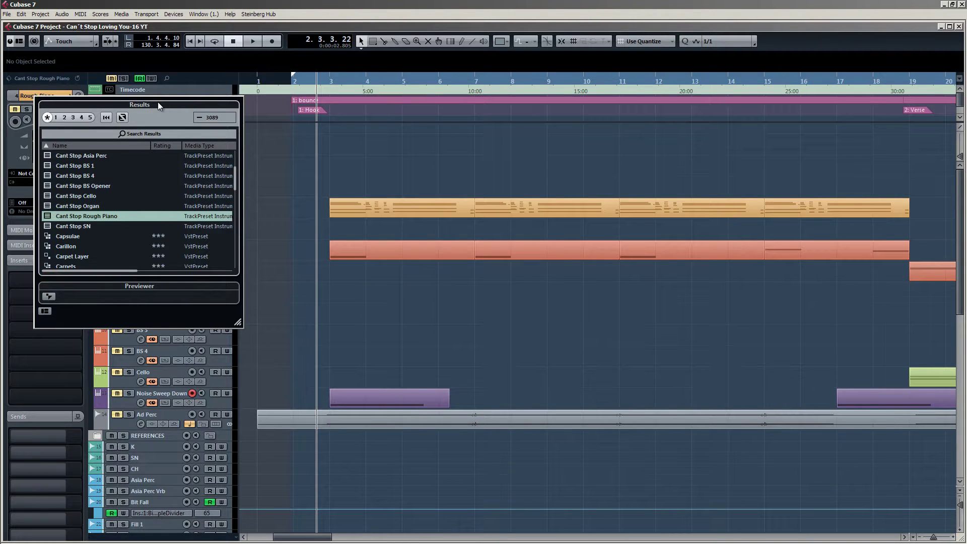
drag(152, 102, 450, 102)
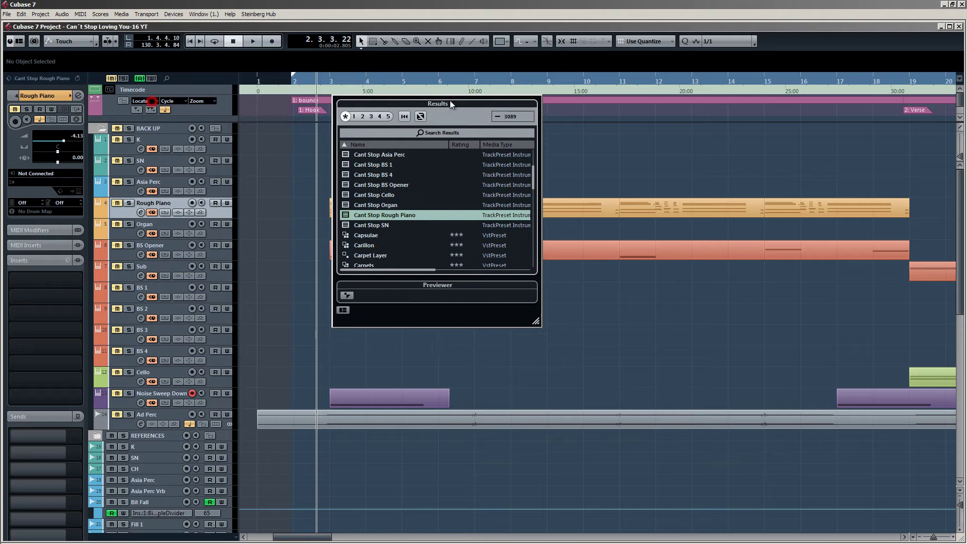
click(444, 133)
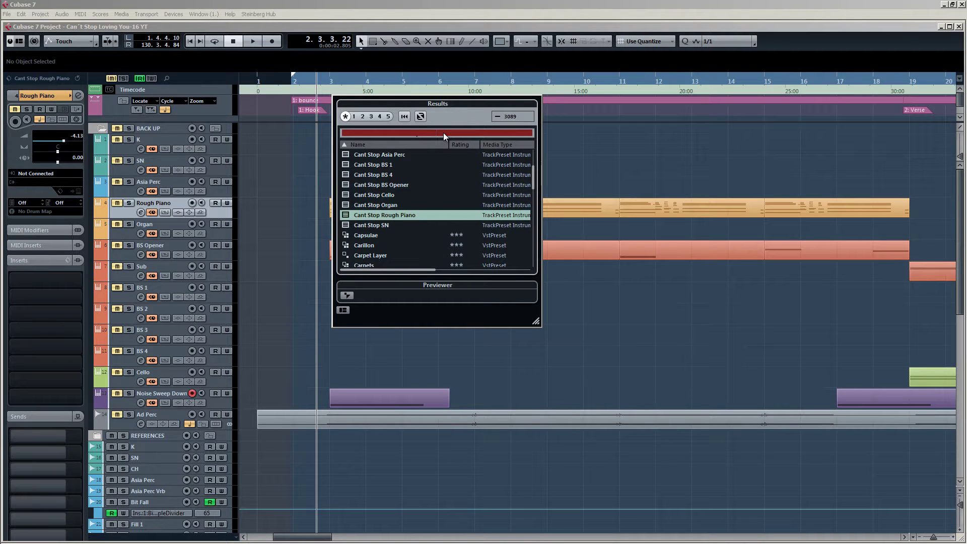
text(Cant)
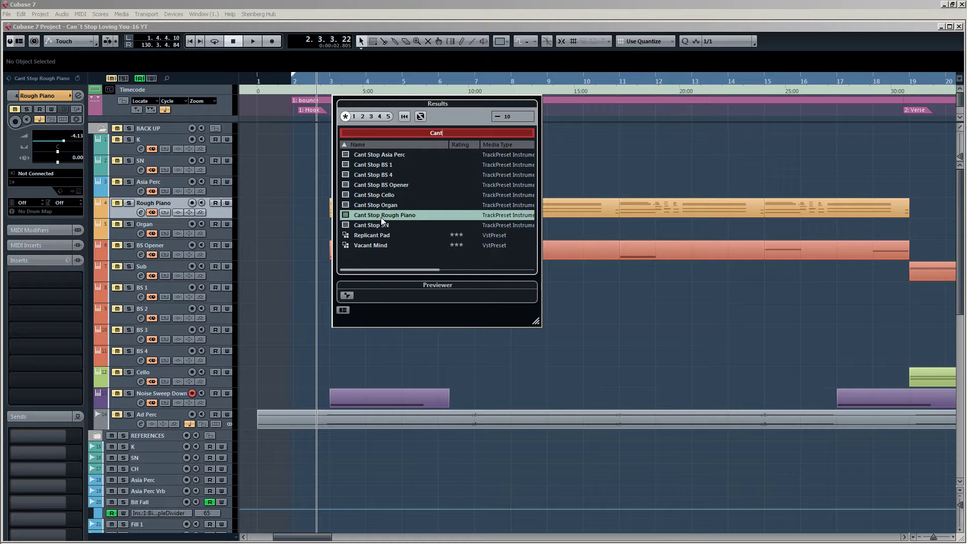
click(383, 215)
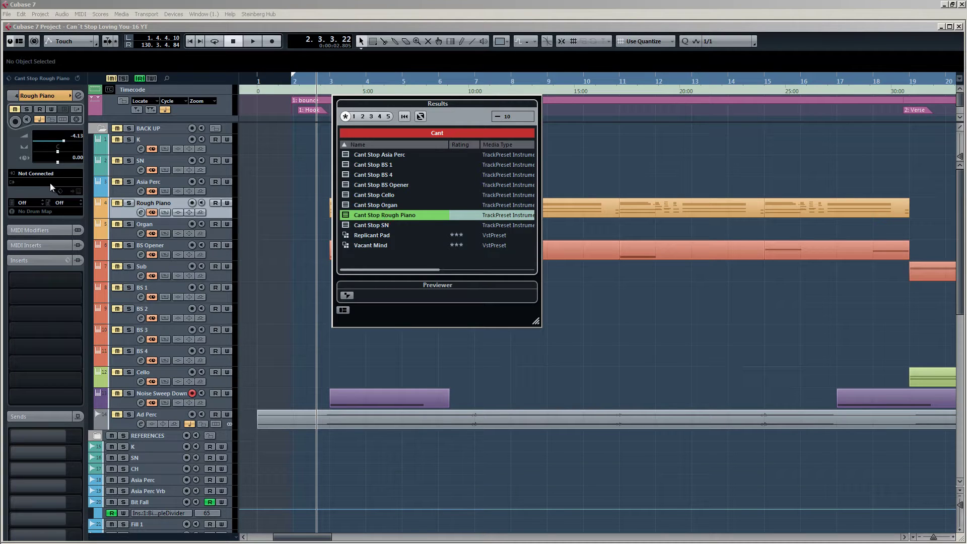
click(283, 235)
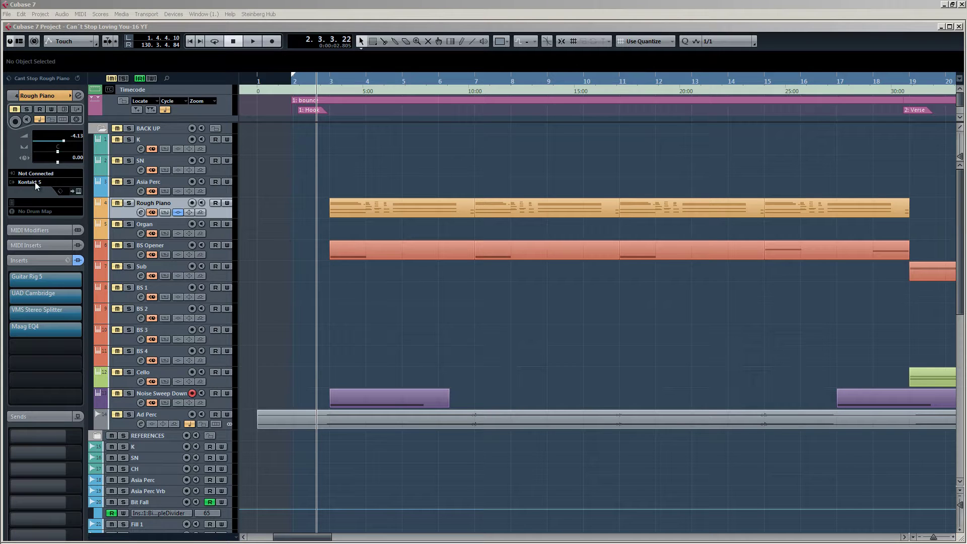
View the piano patch in Kontakt 5, and deactivate the Guitar Rig 5, UAD Cambridge, VMS Stereo Splitter and Maag EQ4 inserts.
click(78, 191)
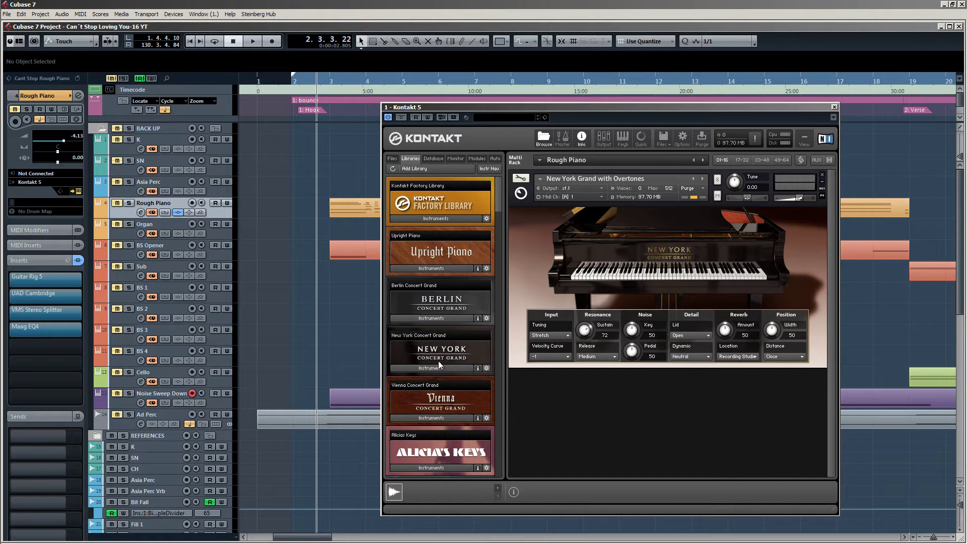
click(835, 108)
click(15, 280)
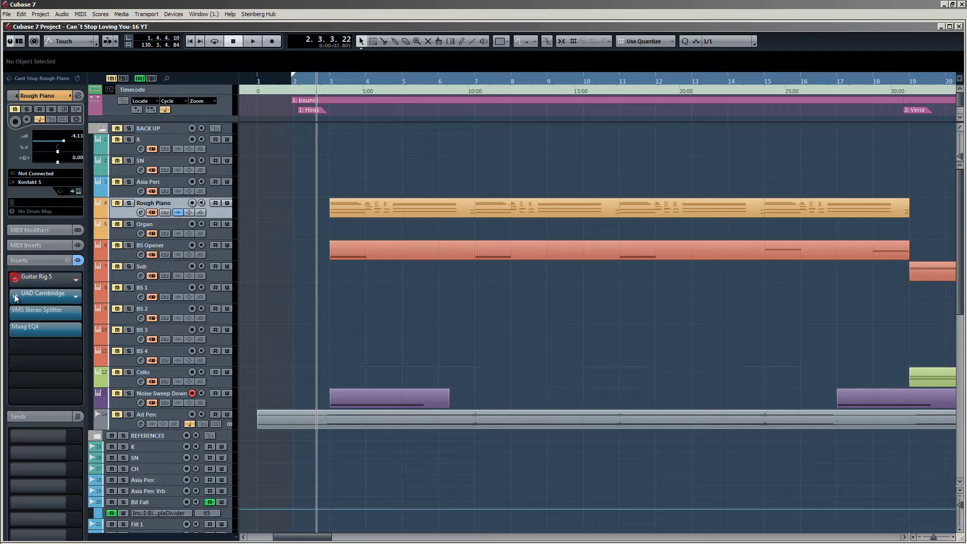
click(15, 297)
click(14, 313)
click(15, 330)
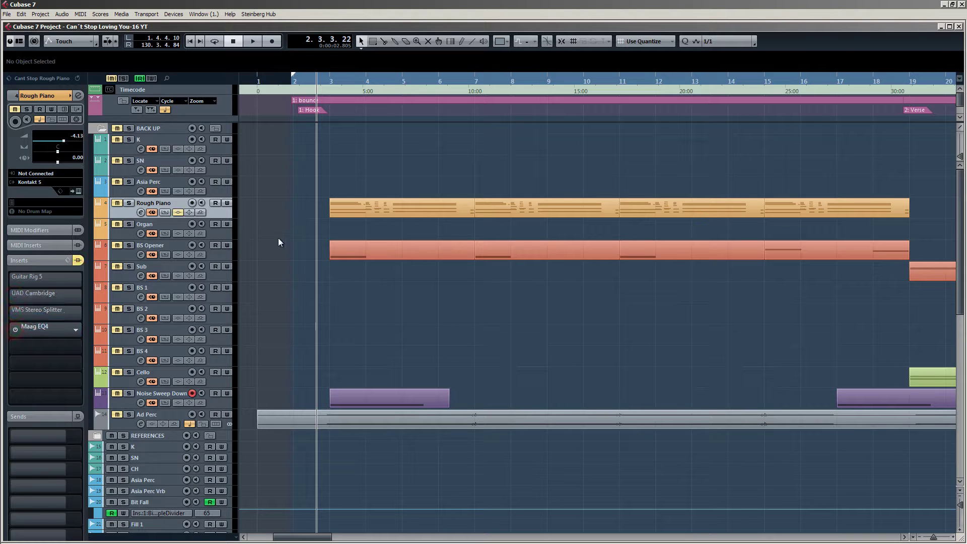
Solo the Rough Piano instrument track and play it back without its insert effects.
click(128, 203)
key(space)
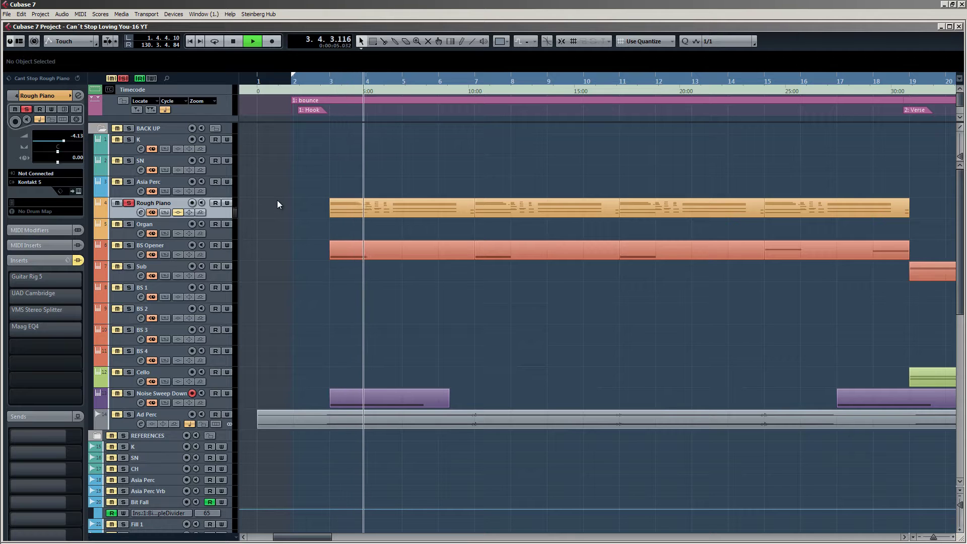
click(362, 207)
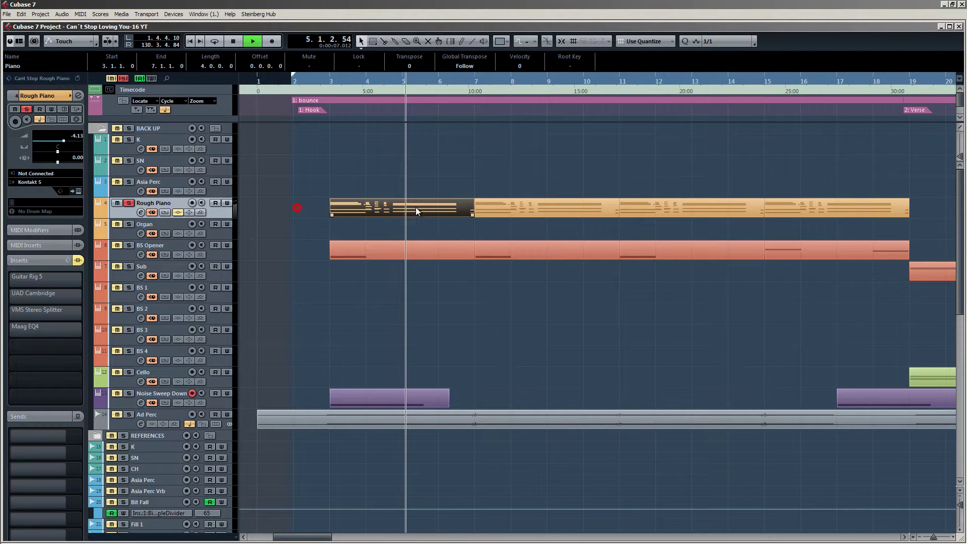
key(space)
Open the first Piano part in the Key Editor and play it back to examine its notes.
double_click(410, 208)
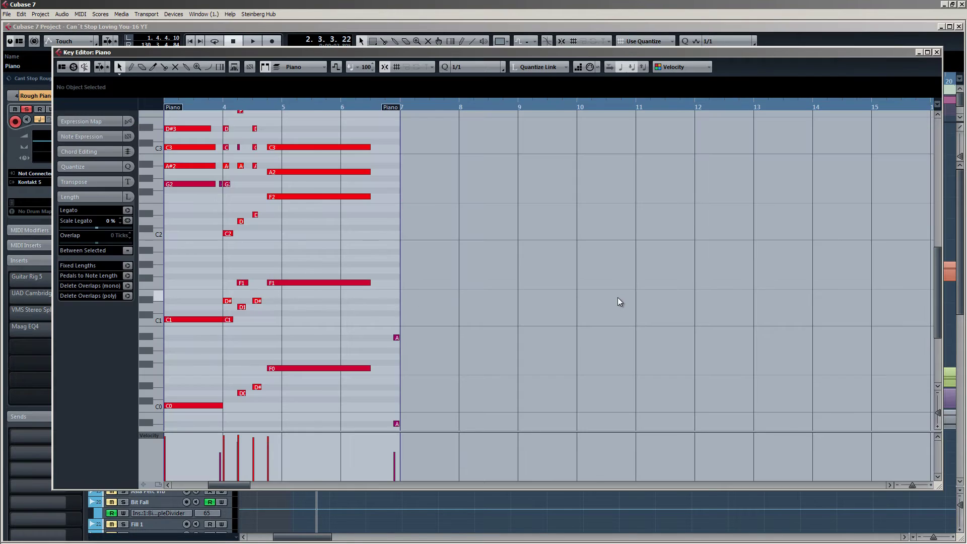
scroll(617, 297, down, 3)
scroll(416, 292, up, 5)
scroll(438, 291, up, 3)
scroll(444, 287, down, 3)
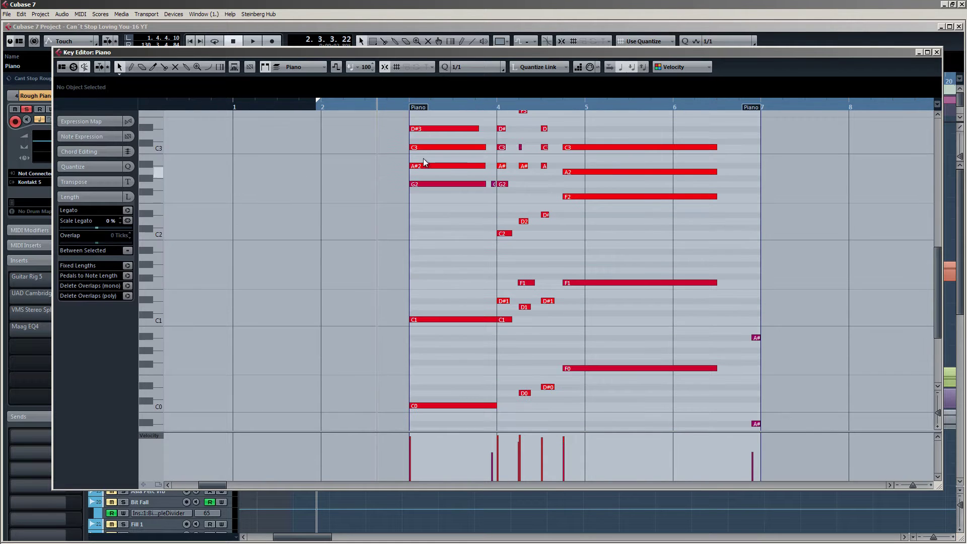
key(space)
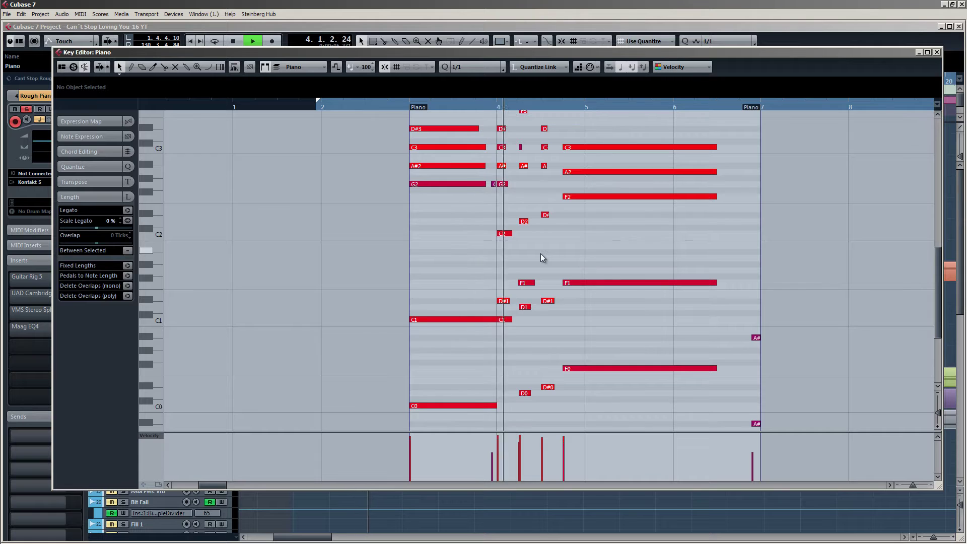
Examine the Piano part's chords around bar 4 in the Key Editor, play the part again, and close the editor.
key(space)
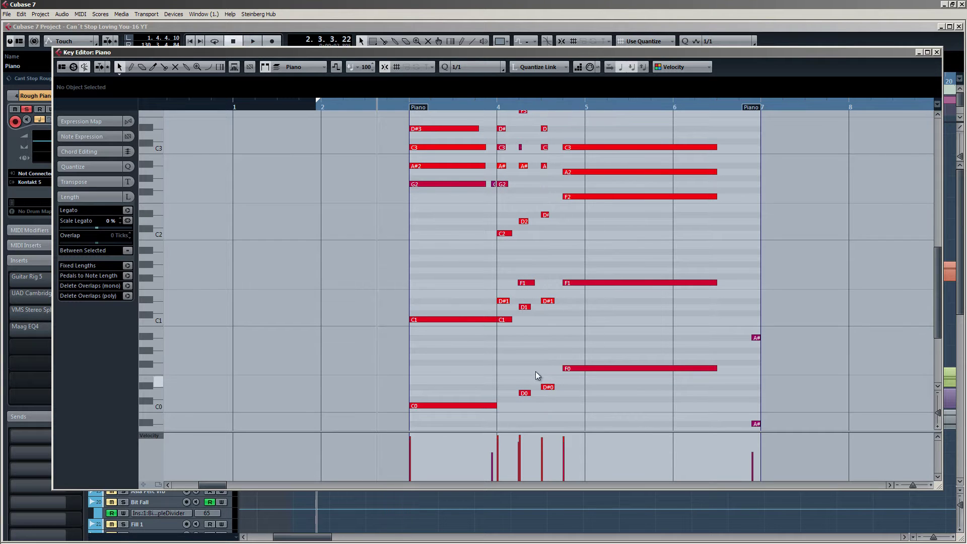
key(h)
key(h)
key(h)
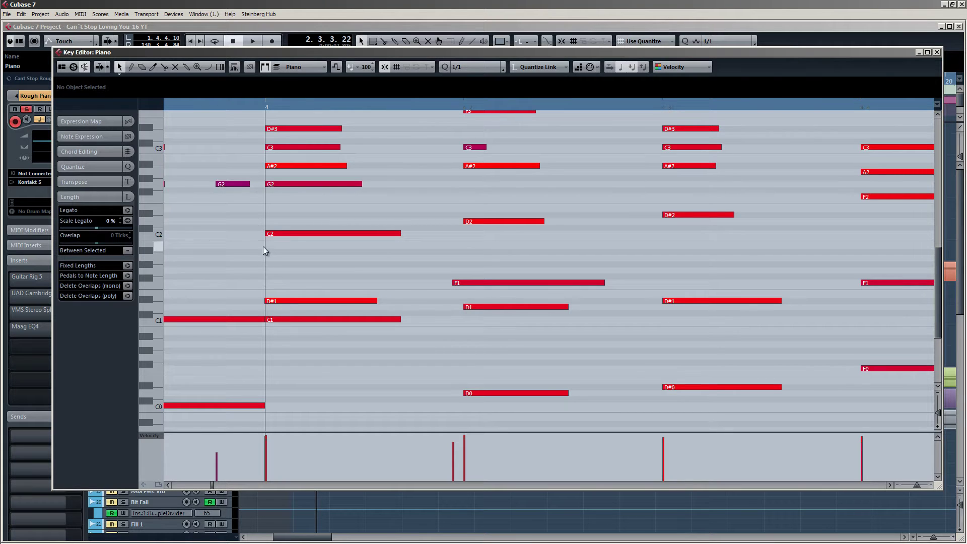
scroll(442, 274, down, 1)
scroll(442, 275, down, 3)
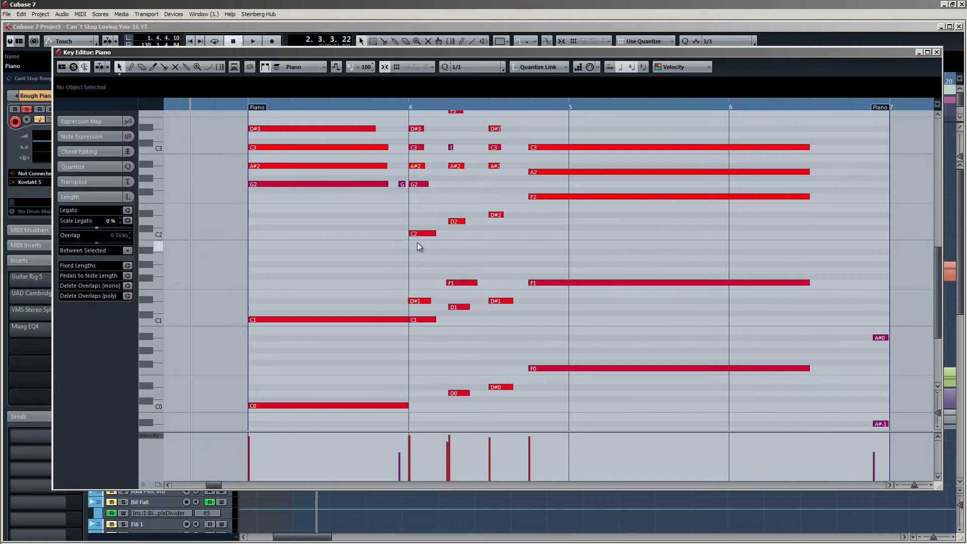
scroll(419, 253, up, 2)
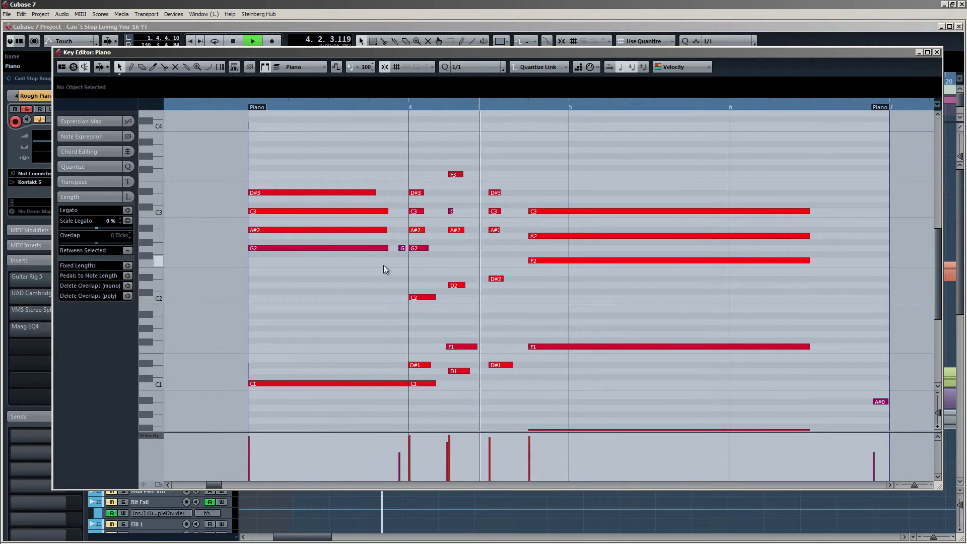
key(Escape)
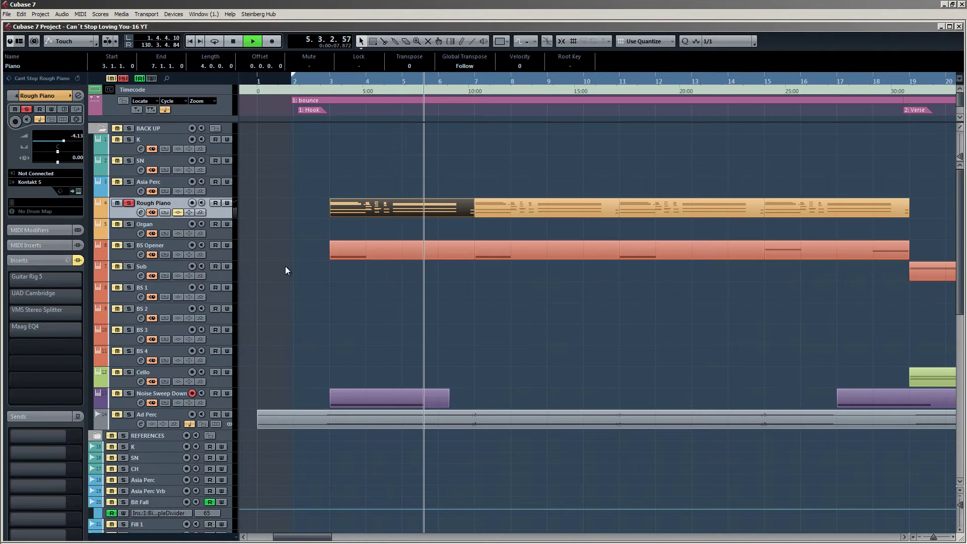
Take the Rough Piano instrument track out of solo, and audition the Rough Piano audio track in the REFERENCES folder in solo.
key(space)
click(129, 202)
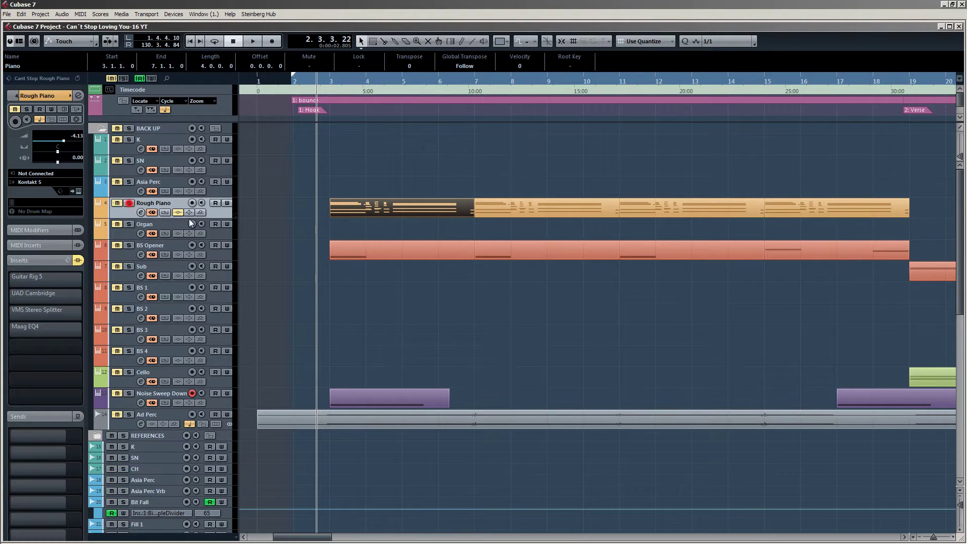
scroll(281, 217, down, 4)
scroll(282, 218, down, 6)
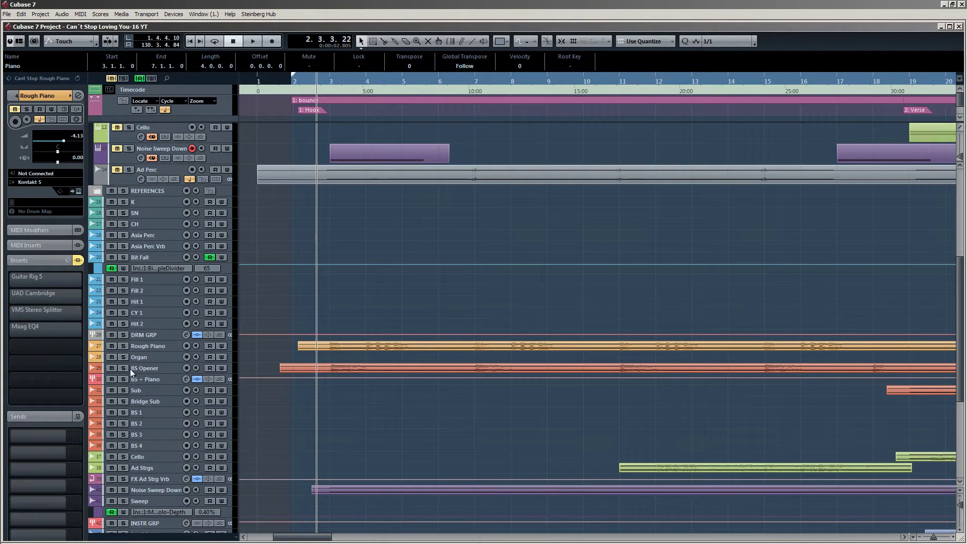
click(124, 346)
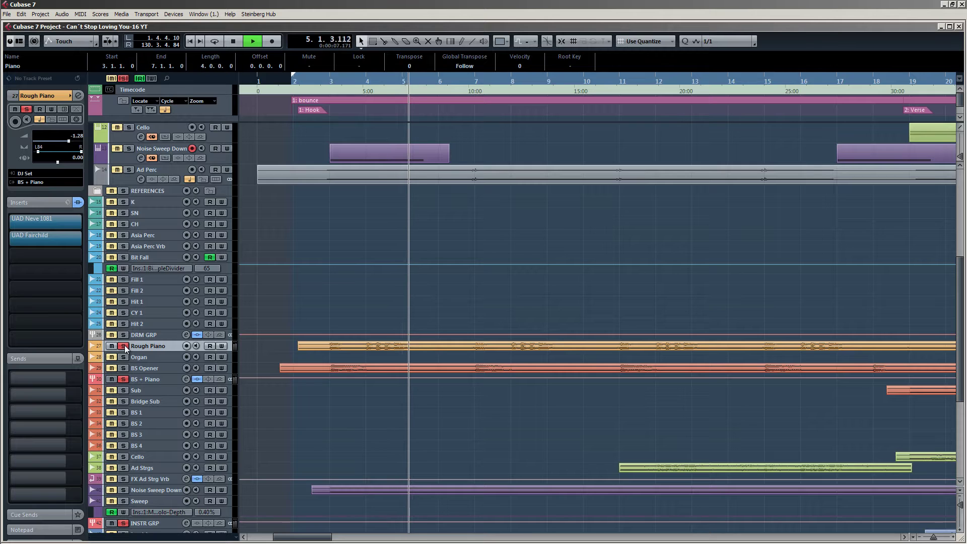
key(space)
click(124, 346)
scroll(274, 277, up, 5)
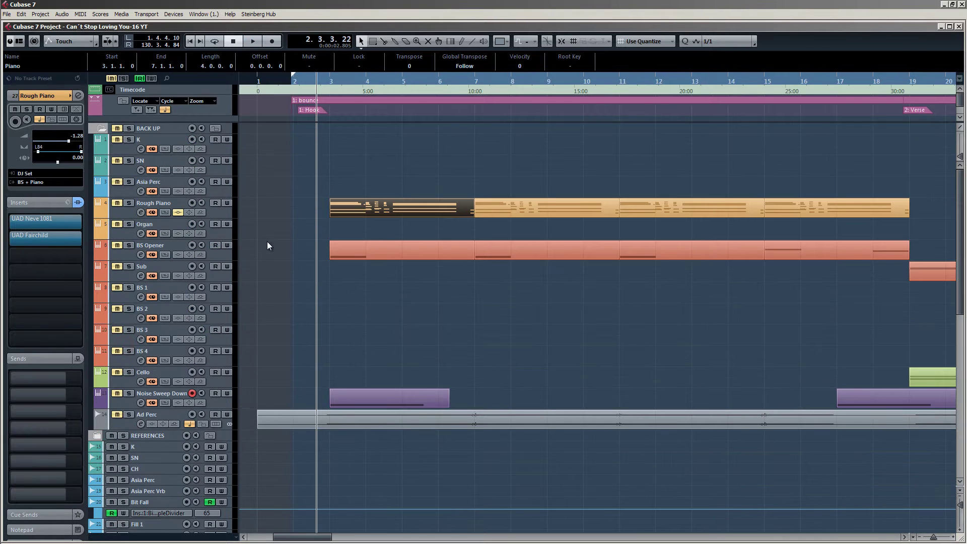
Solo the Rough Piano instrument track, and take its Guitar Rig 5 insert out of bypass while playing it back.
click(158, 204)
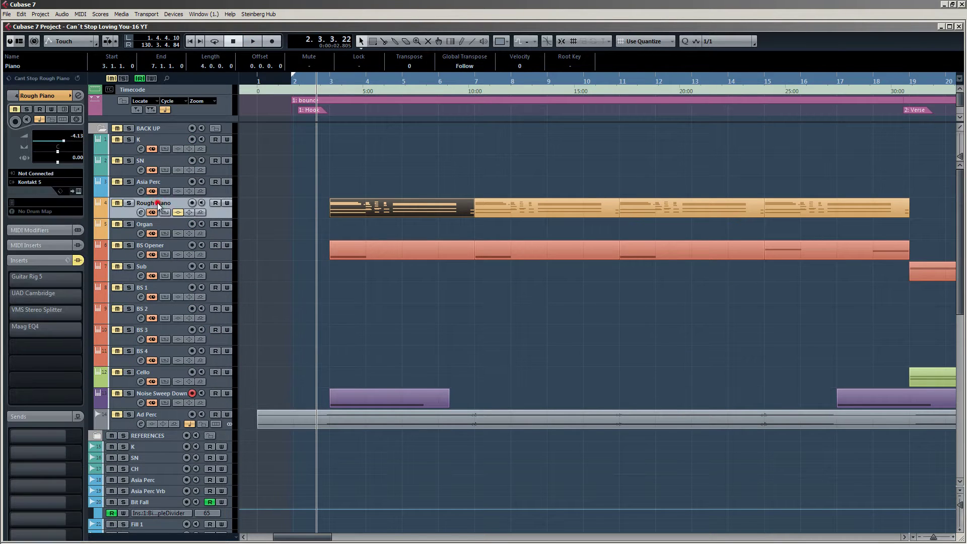
click(129, 203)
click(35, 281)
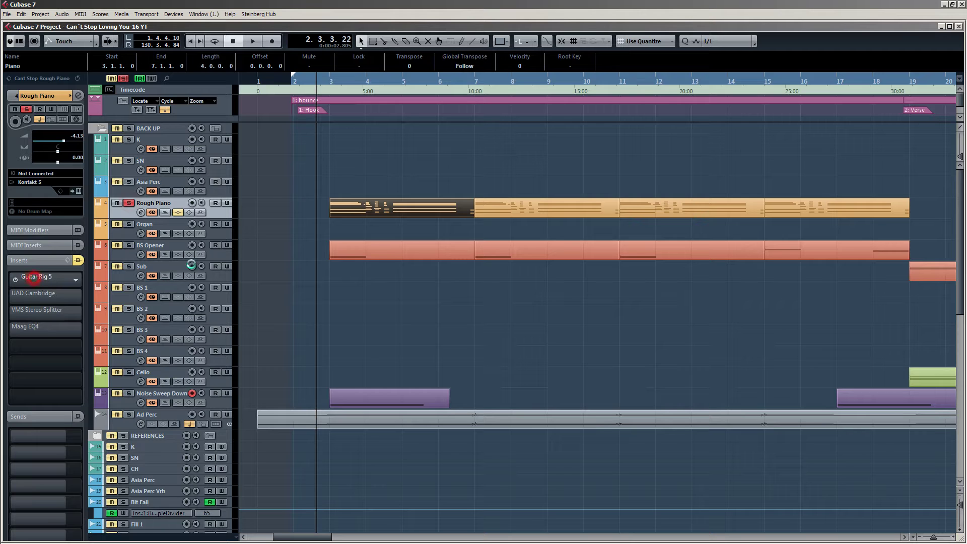
drag(507, 105, 567, 99)
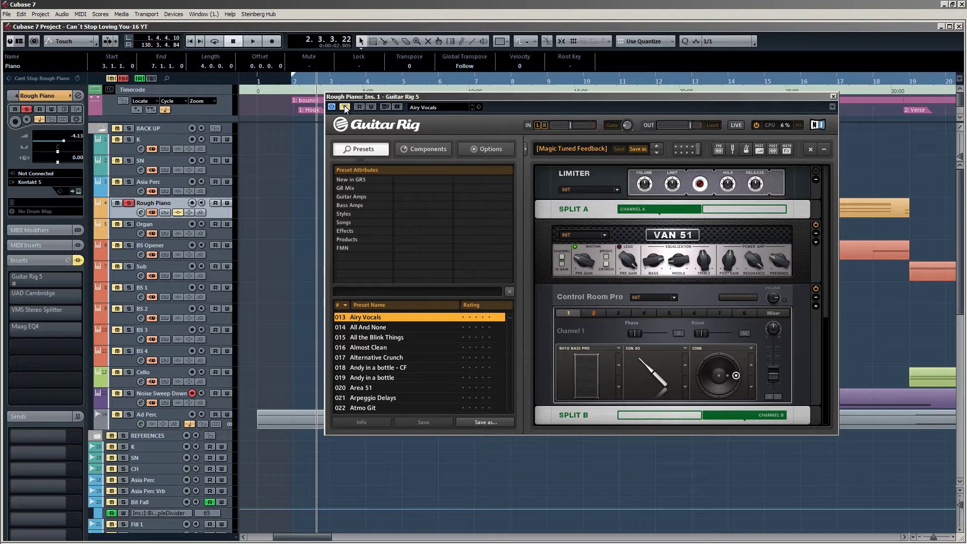
drag(419, 96, 494, 174)
key(space)
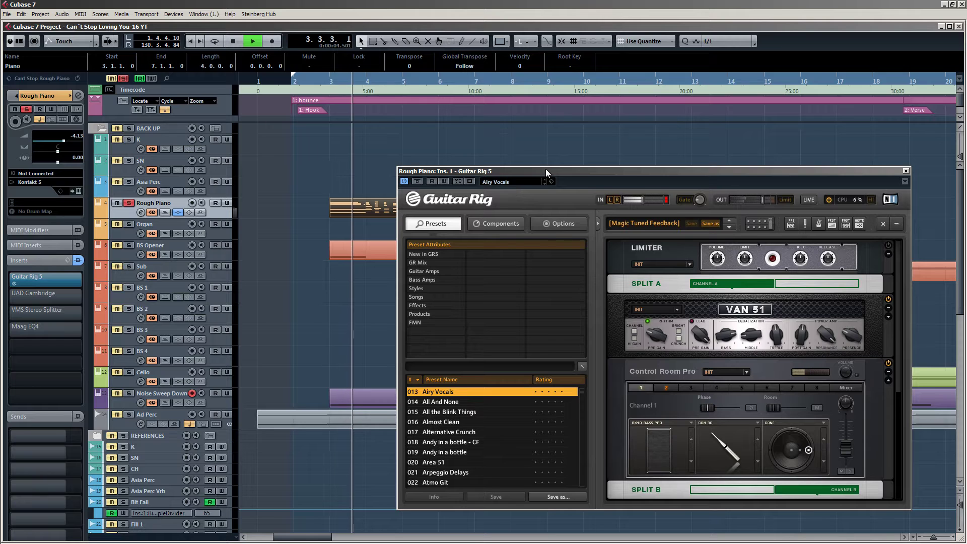
drag(545, 169, 541, 153)
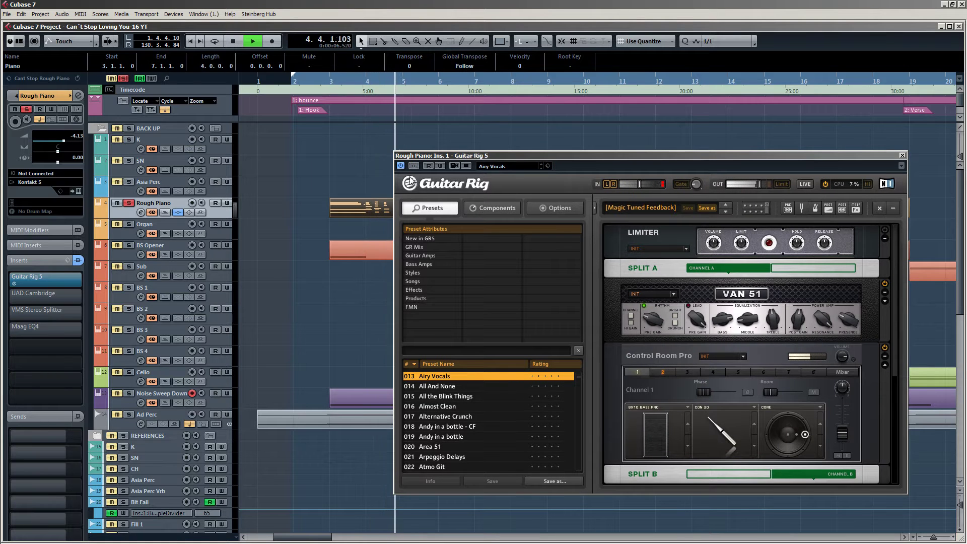
Compare the Rough Piano playback with Guitar Rig 5 bypassed and active, leaving the insert active.
key(space)
key(space)
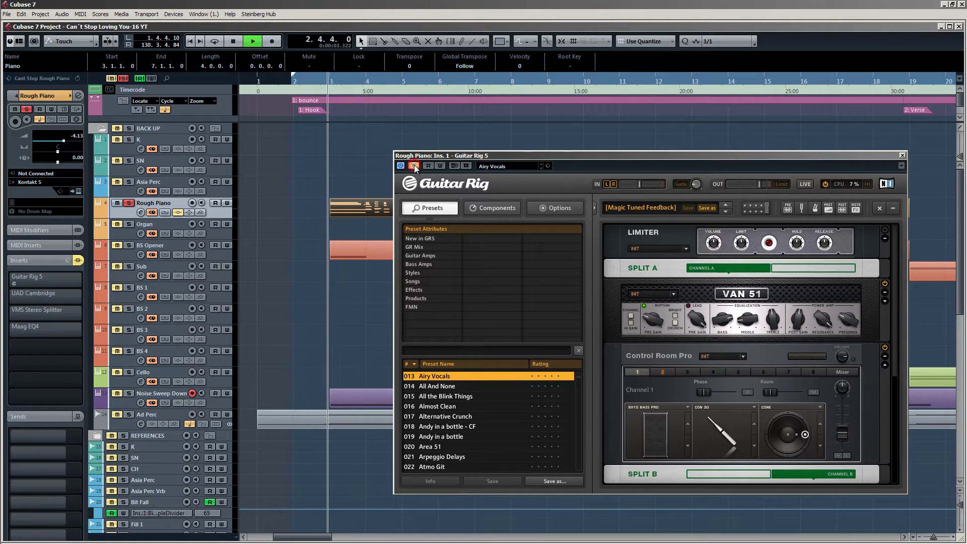
click(413, 166)
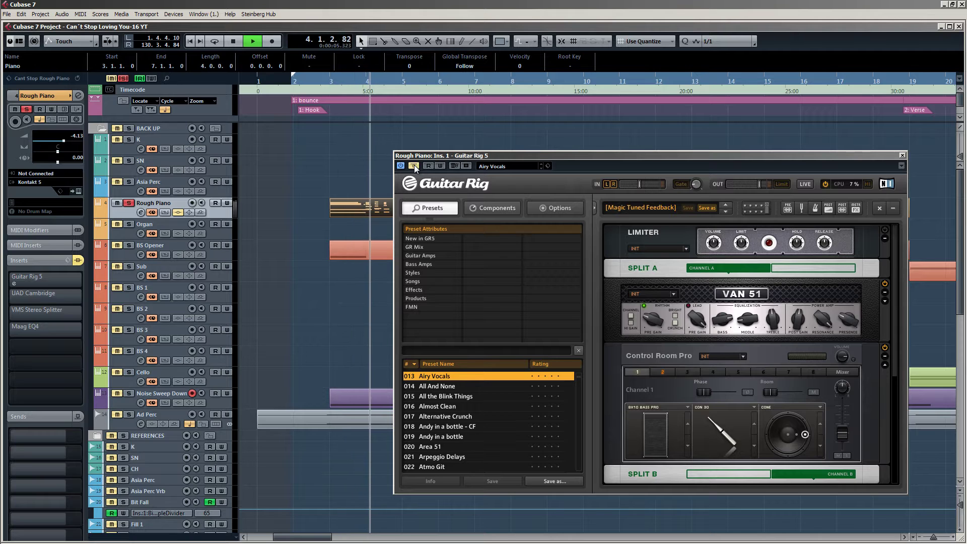
click(413, 165)
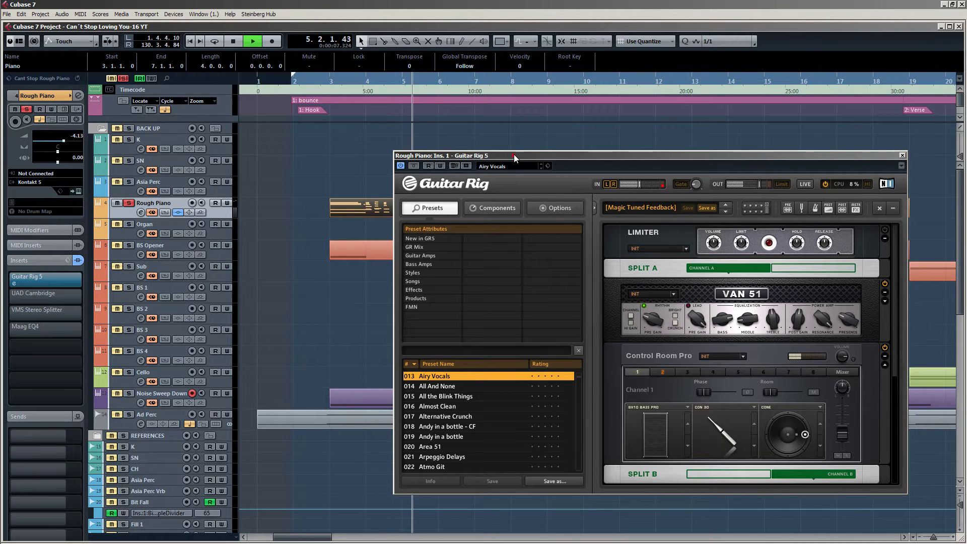
drag(469, 158, 470, 149)
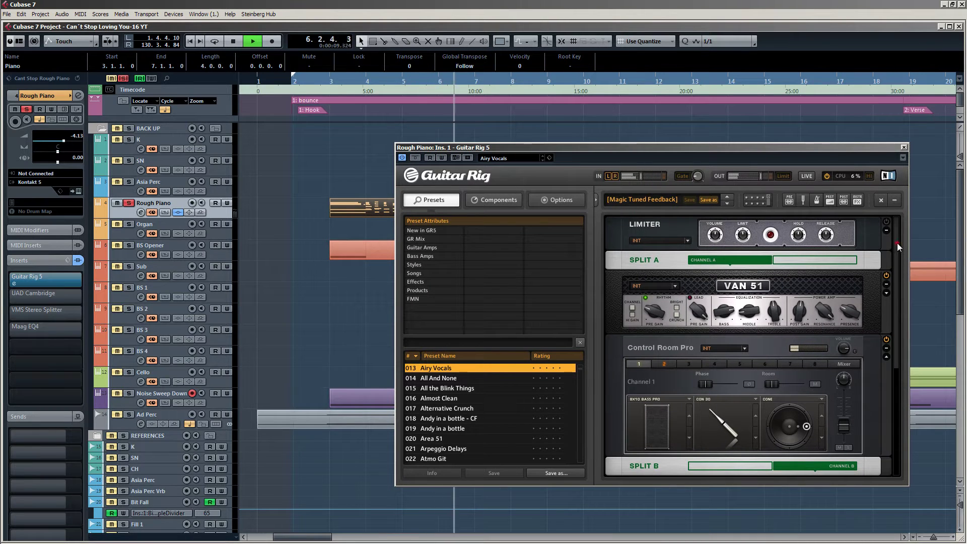
Look through the Guitar Rig 5 rack components from the Limiter down to Split Mix, and close the plug-in window.
mouse_move(898, 245)
mouse_down()
mouse_move(905, 342)
mouse_move(900, 233)
mouse_up()
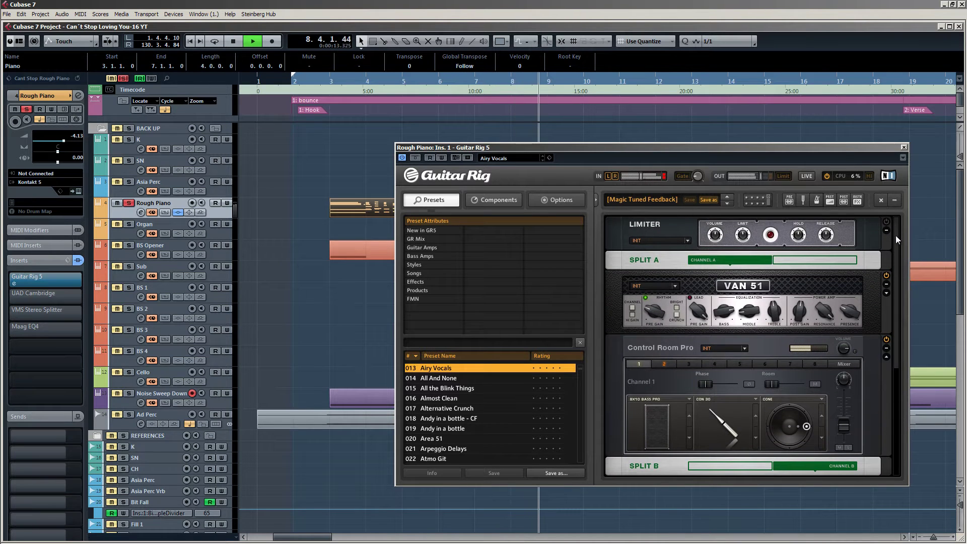
key(space)
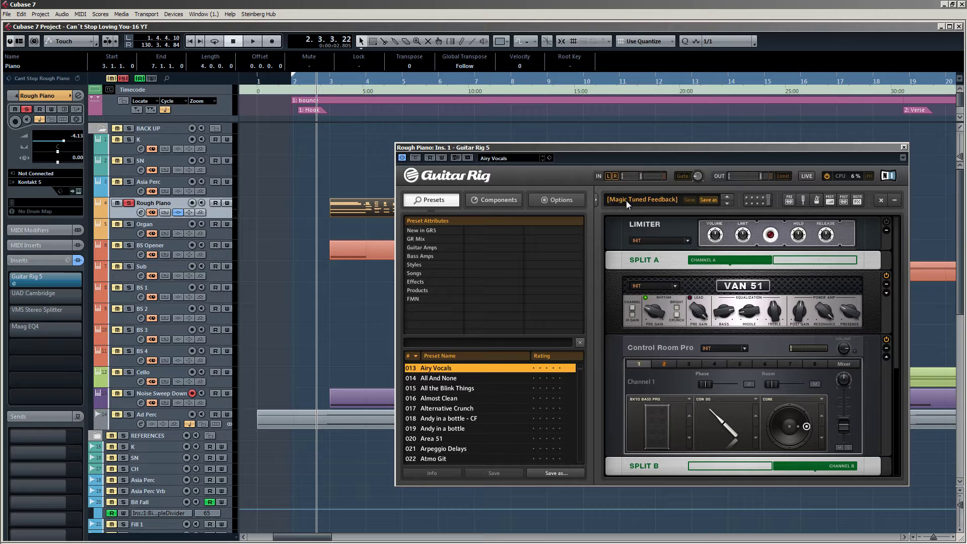
drag(895, 243, 892, 367)
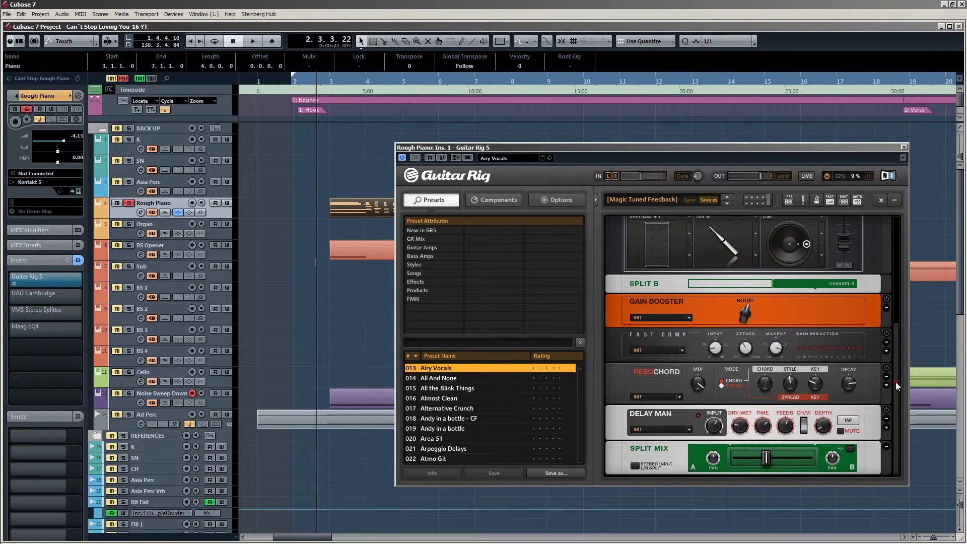
scroll(895, 381, up, 5)
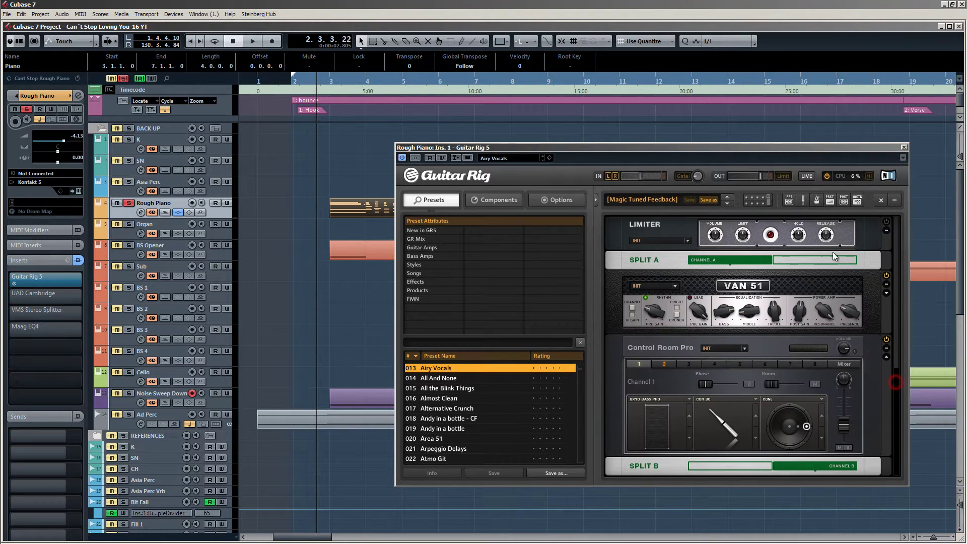
click(903, 147)
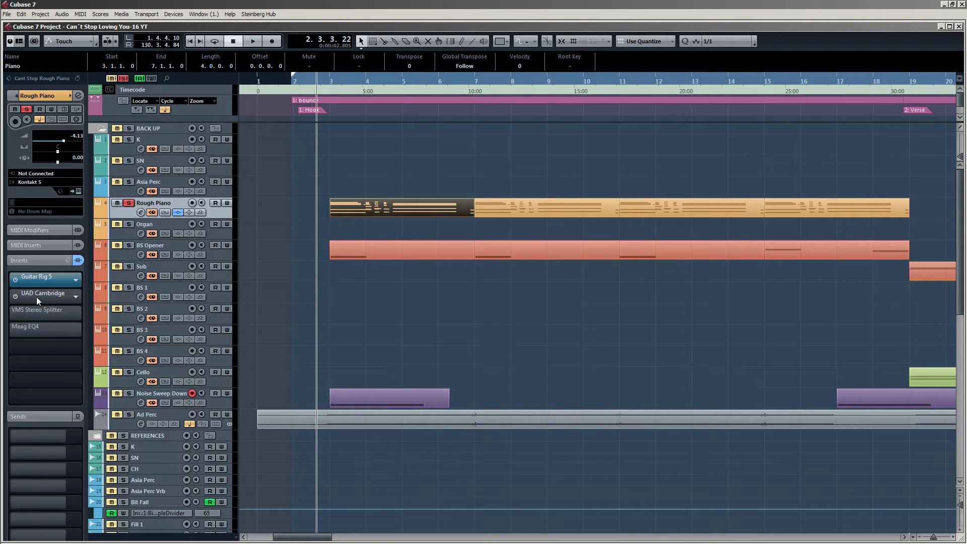
Activate the UAD Cambridge insert on the Rough Piano track, and view its EQ settings during playback.
click(15, 295)
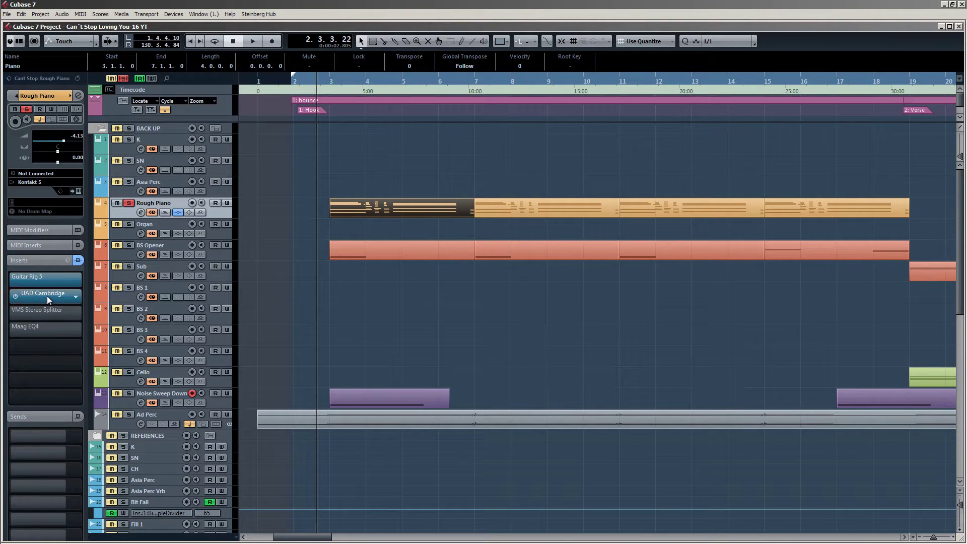
click(46, 296)
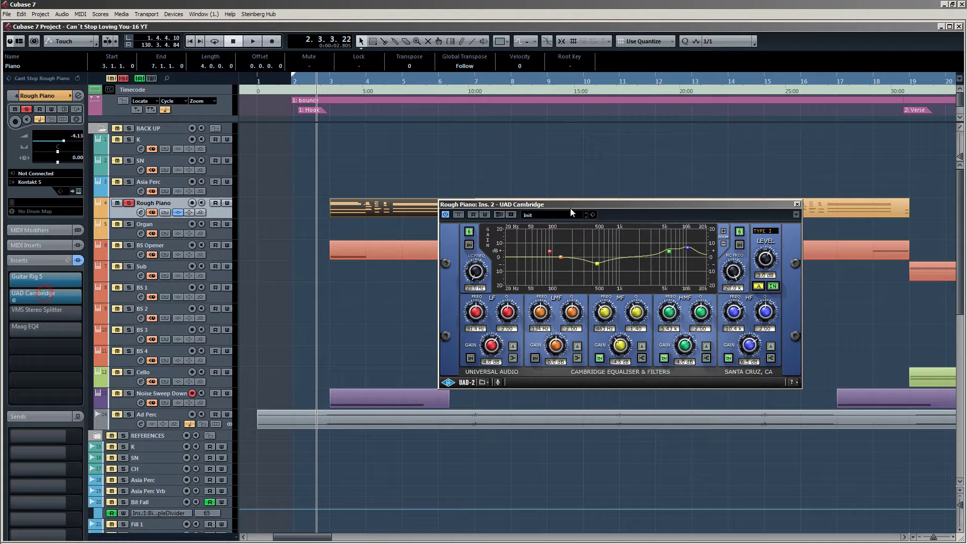
drag(572, 207, 548, 286)
key(space)
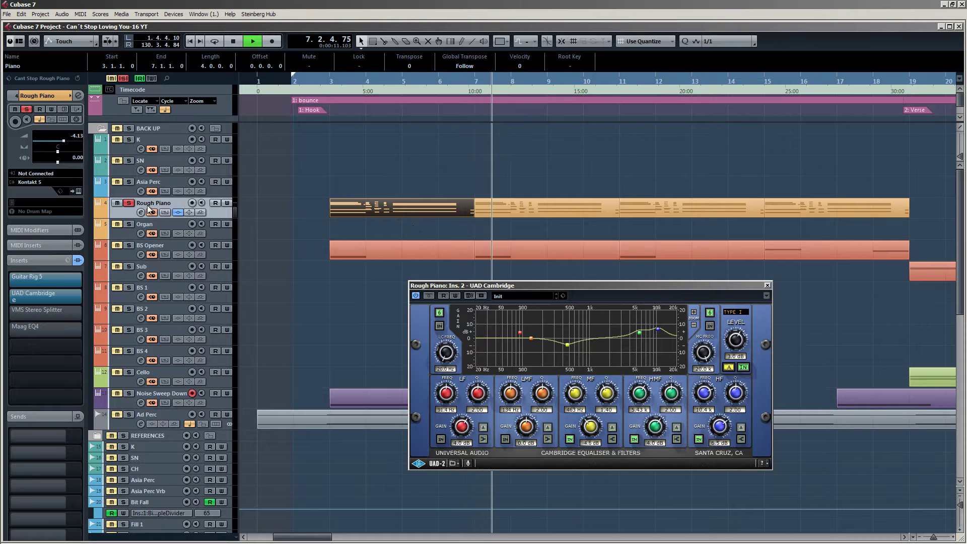
Compare the Rough Piano playback with the UAD Cambridge EQ bypassed and active, leaving the EQ active.
click(429, 296)
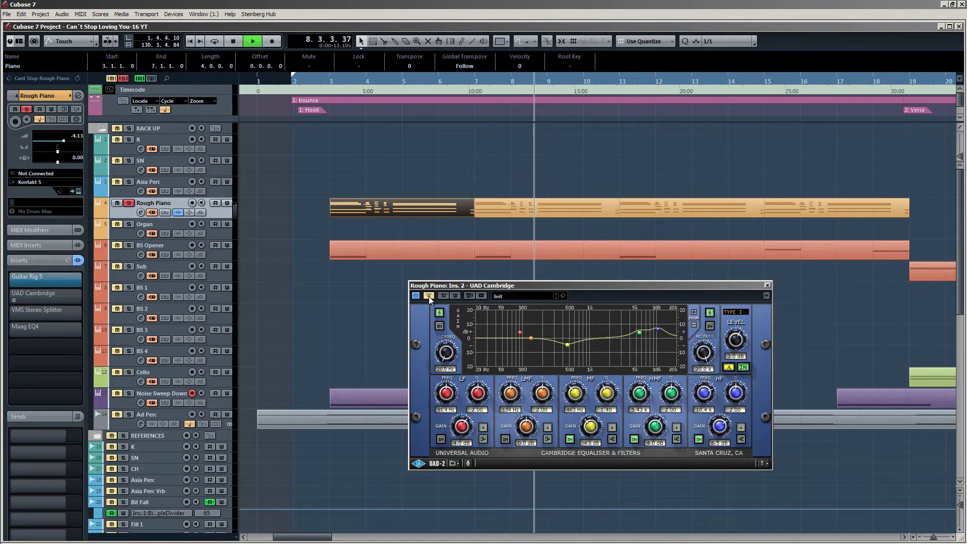
key(space)
key(space)
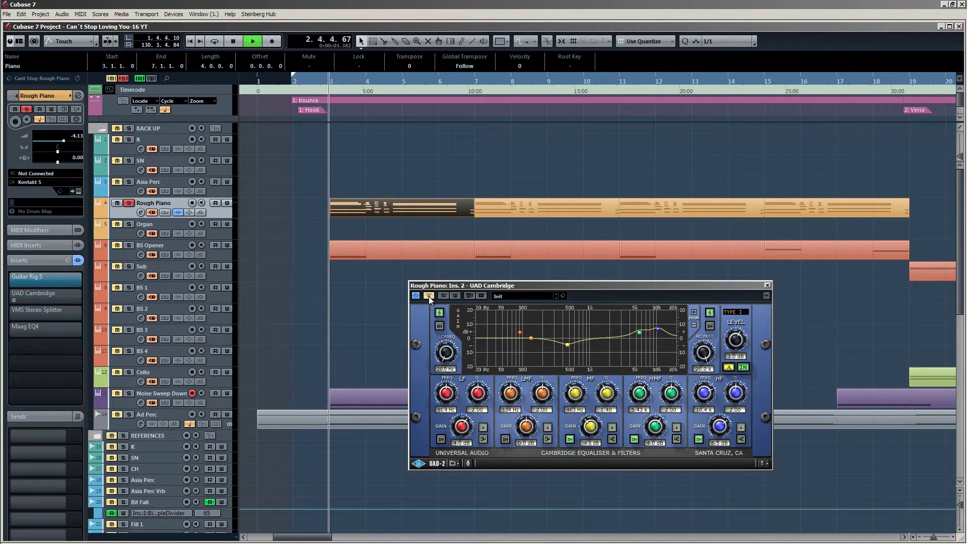
click(428, 296)
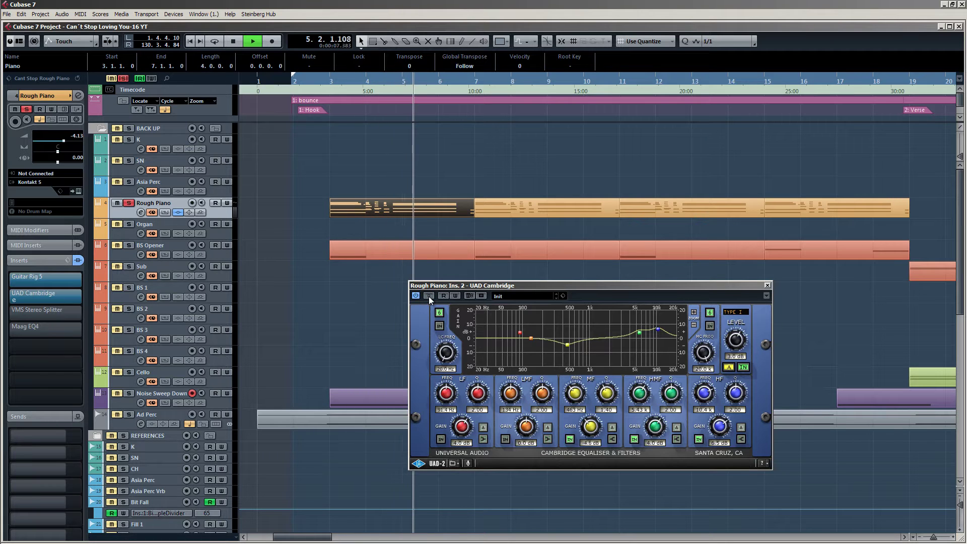
key(space)
click(428, 296)
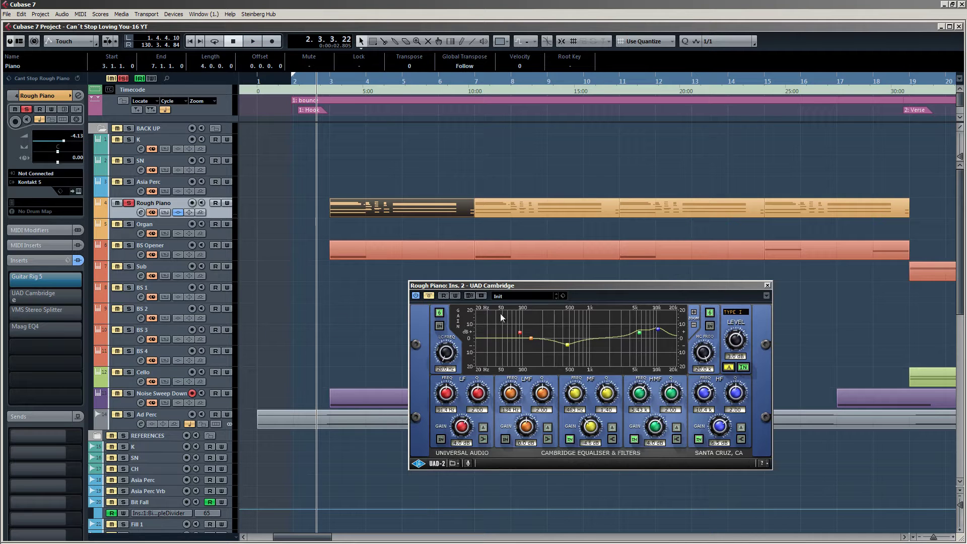
click(429, 296)
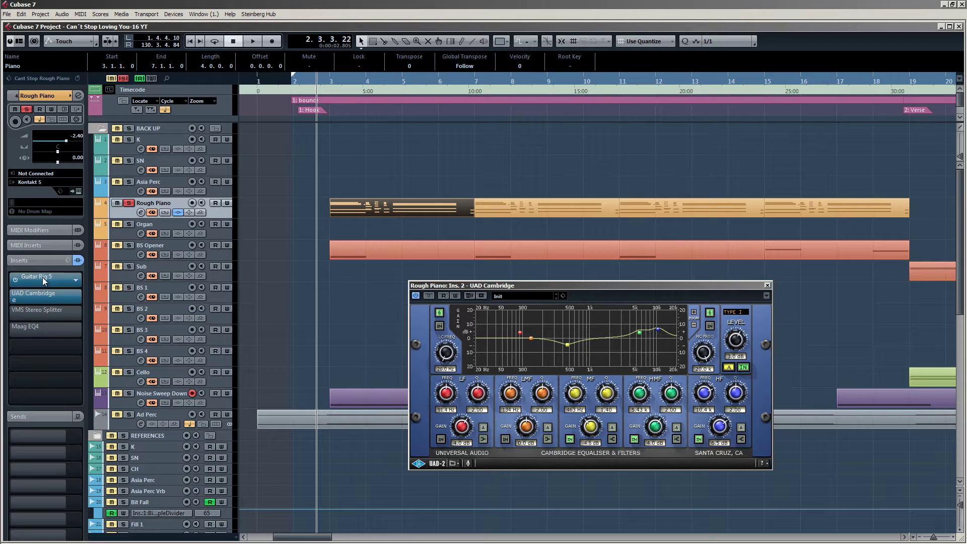
Open the VMS Stereo Splitter insert on the Rough Piano track and take it out of bypass.
click(36, 312)
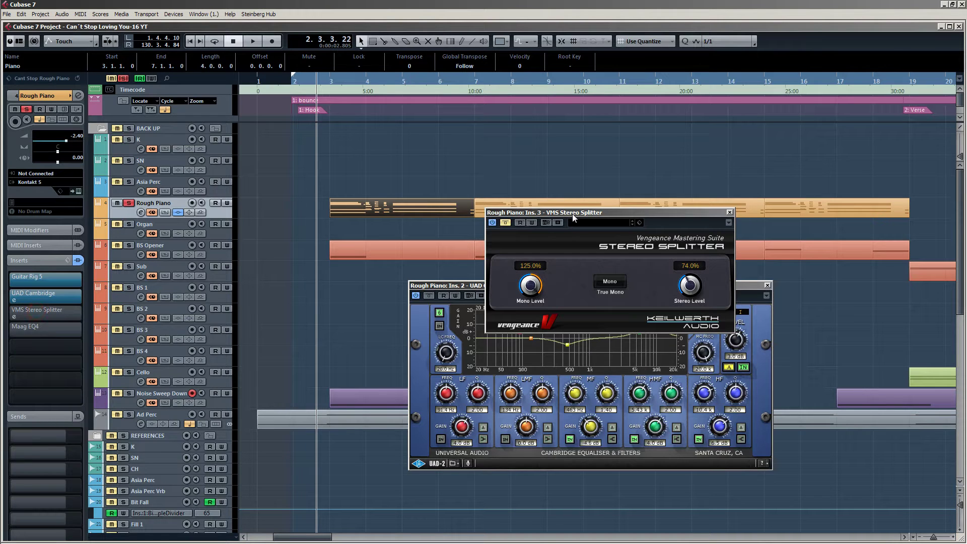
drag(568, 213, 484, 206)
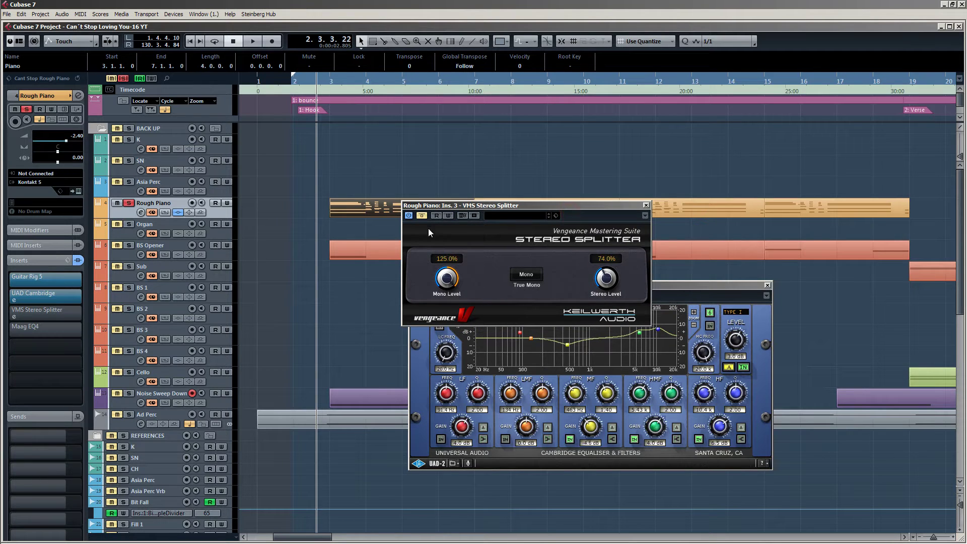
click(422, 216)
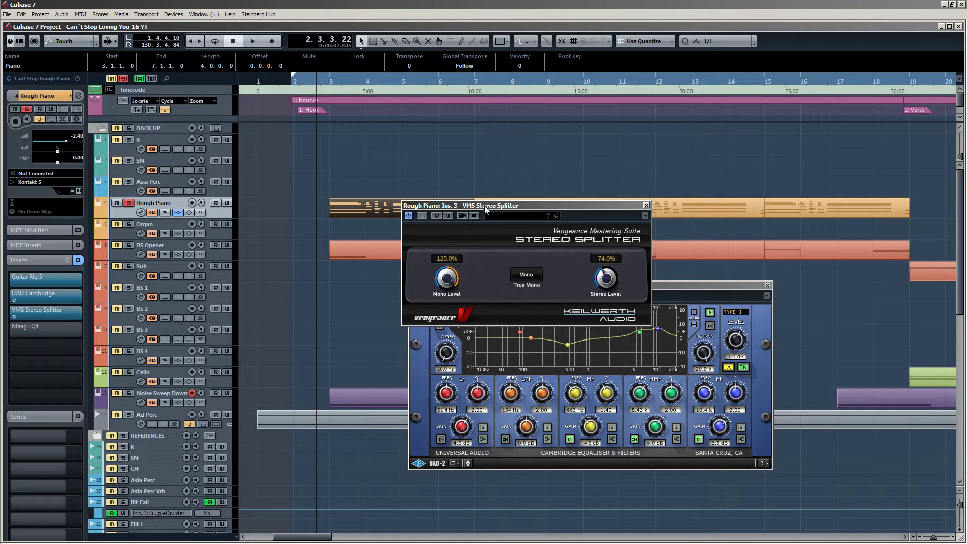
drag(485, 208, 442, 270)
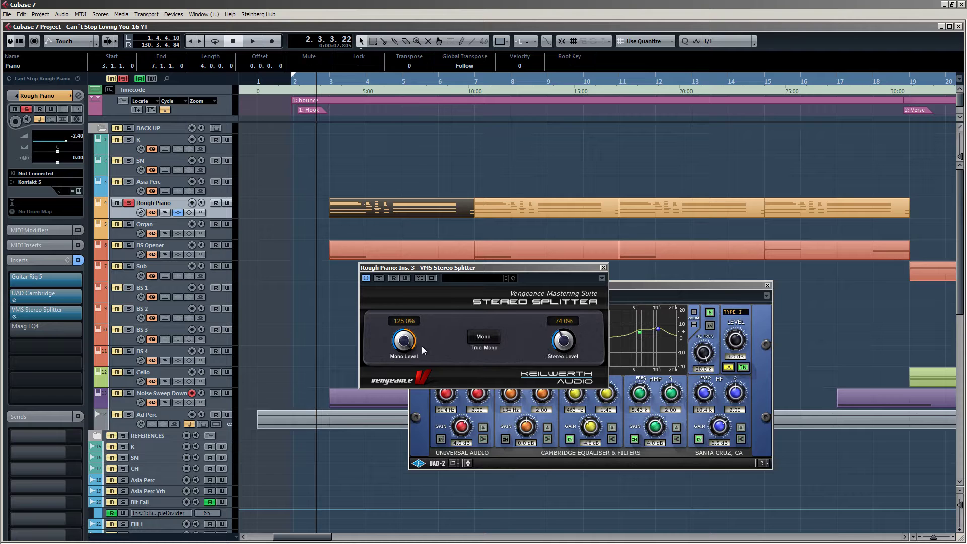
Compare the Rough Piano playback with the VMS Stereo Splitter active and bypassed, leaving it active.
drag(454, 268, 583, 402)
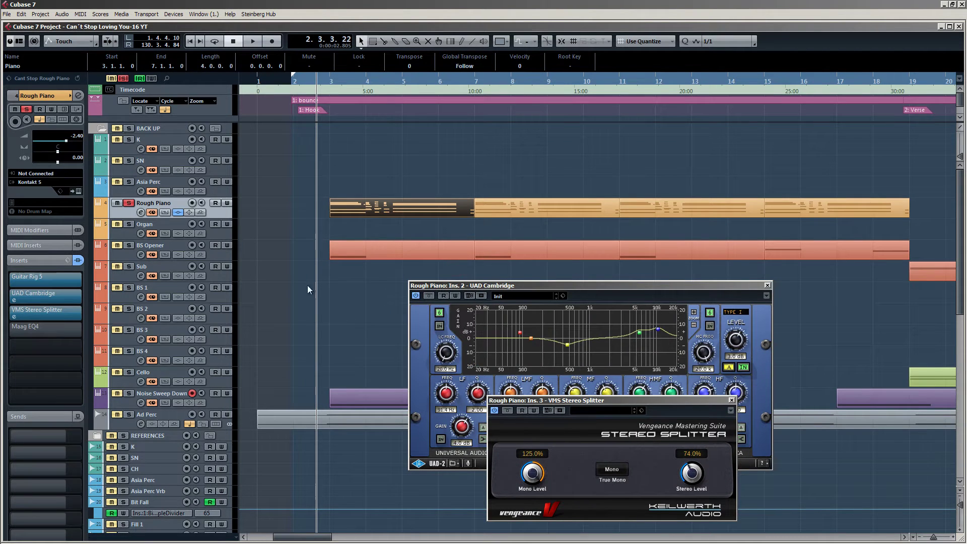
key(space)
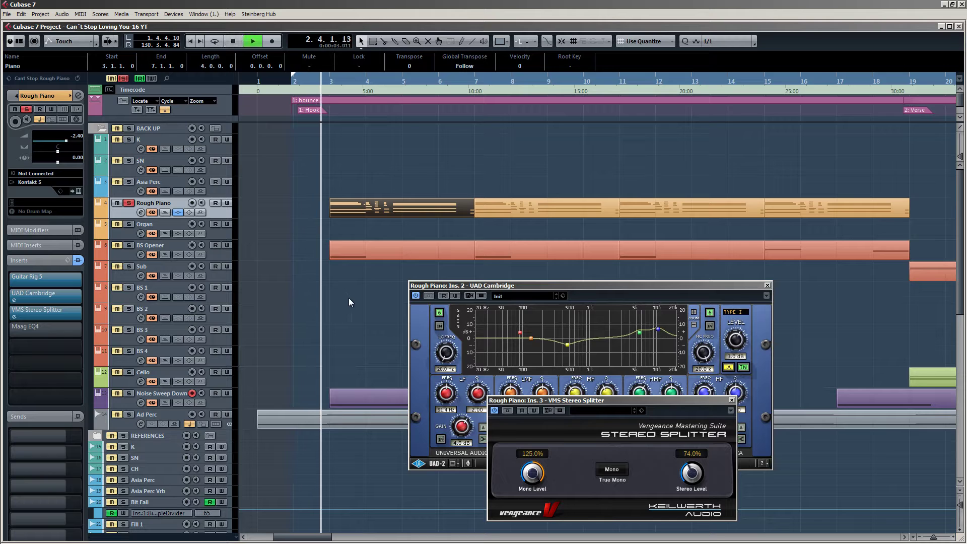
click(507, 410)
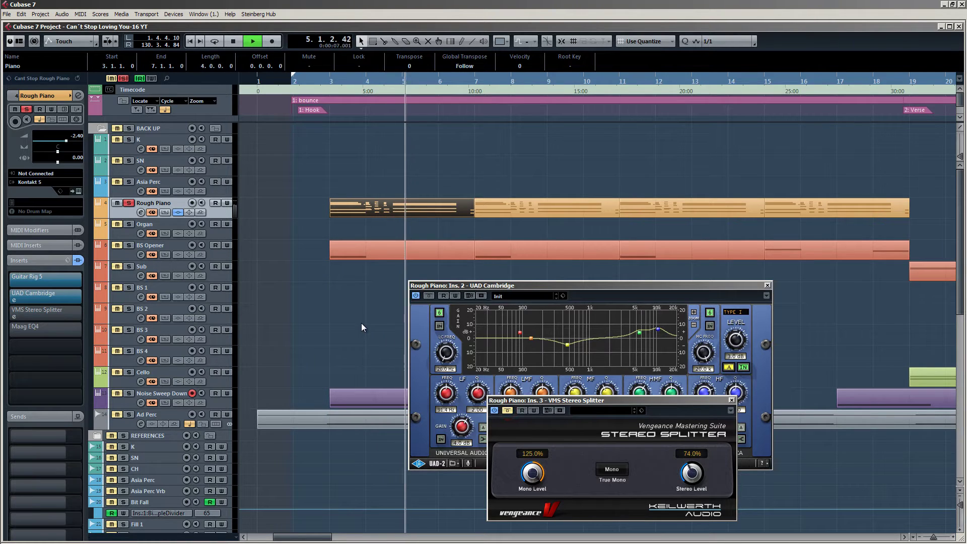
key(space)
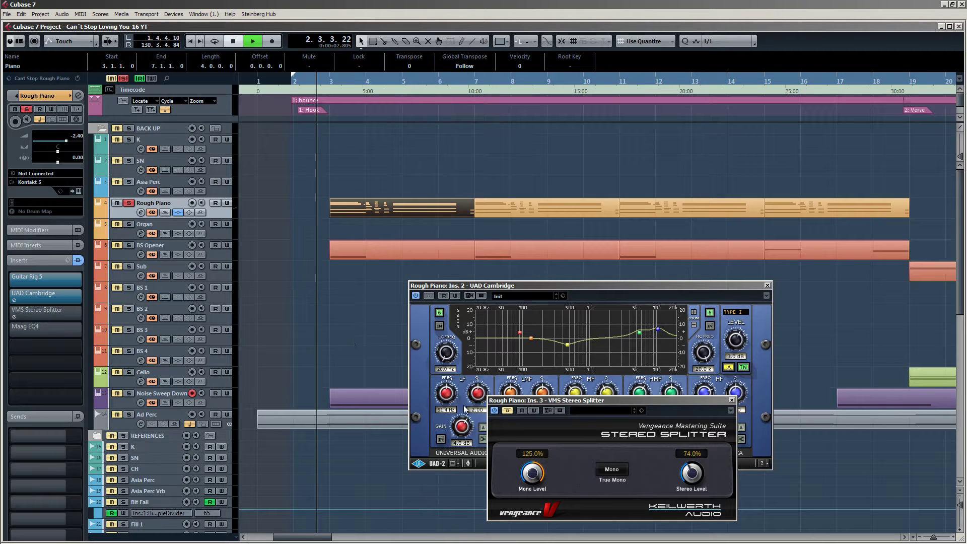
key(space)
click(508, 410)
Audition the True Mono option of the Stereo Splitter during playback, and switch it off again.
click(598, 471)
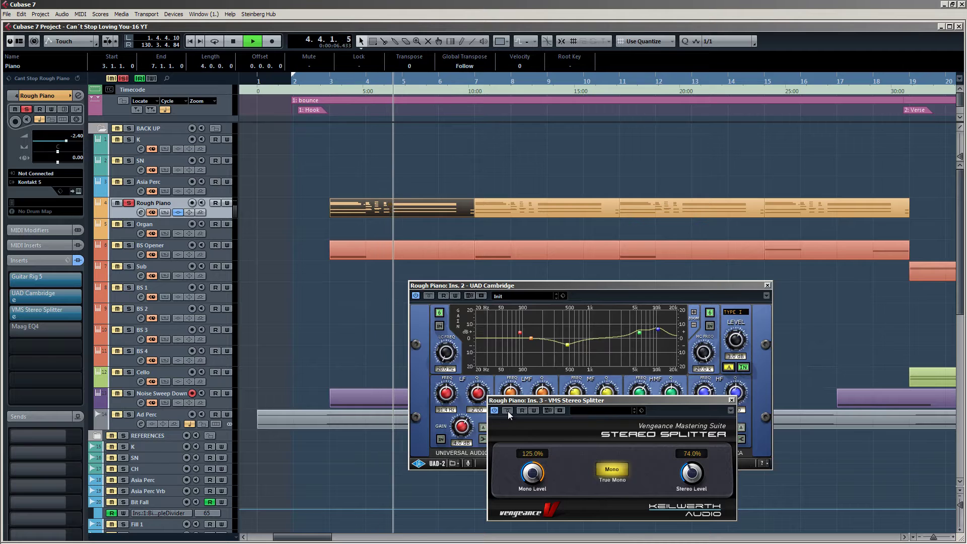
click(603, 474)
key(space)
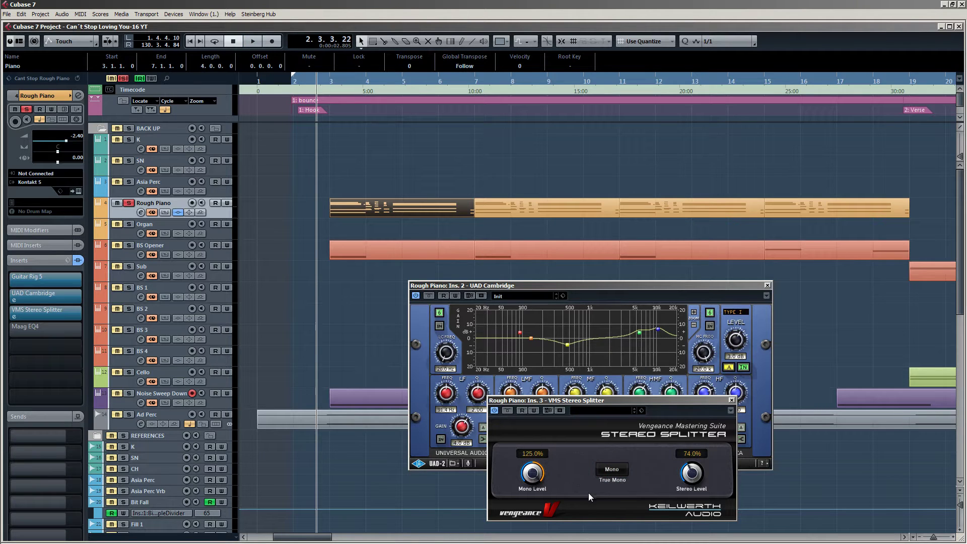
Recheck the Stereo Splitter's effect by bypassing and reactivating it during playback, and close its plug-in window.
click(508, 411)
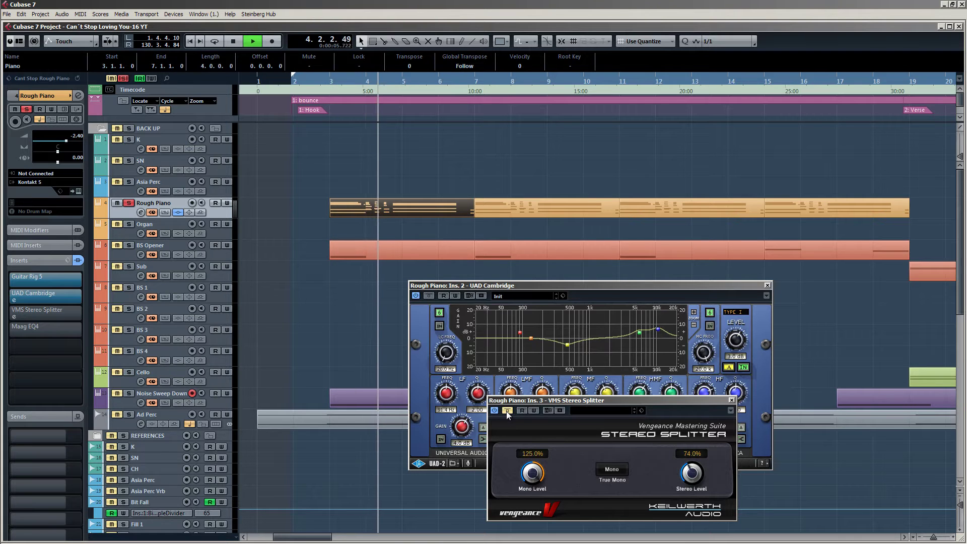
click(506, 410)
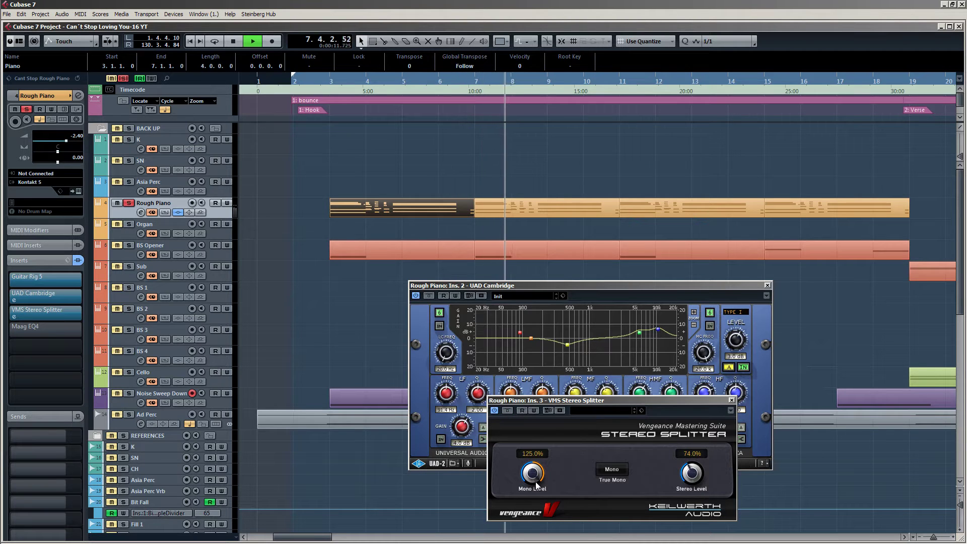
key(space)
click(731, 400)
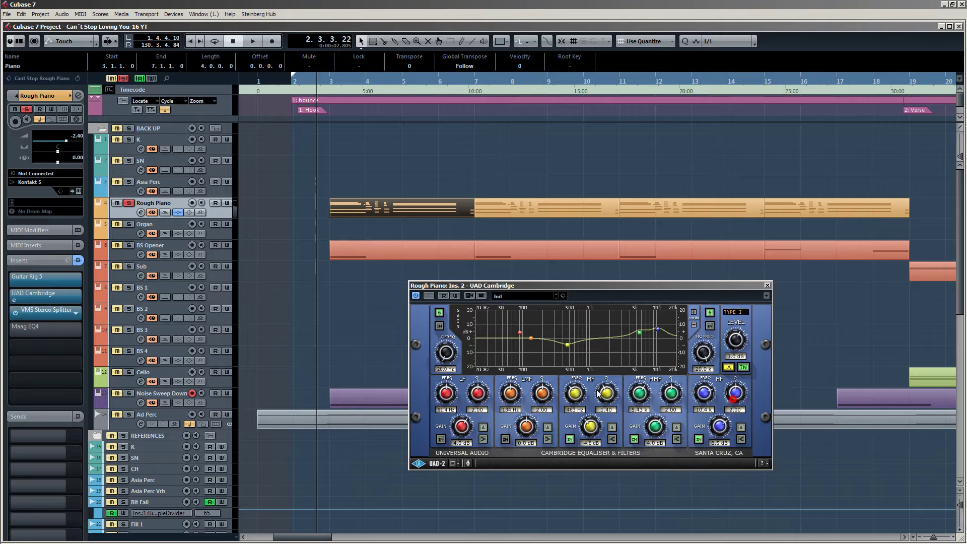
Open the Maag EQ4 insert on the Rough Piano track, take it out of bypass, and start playback.
click(45, 332)
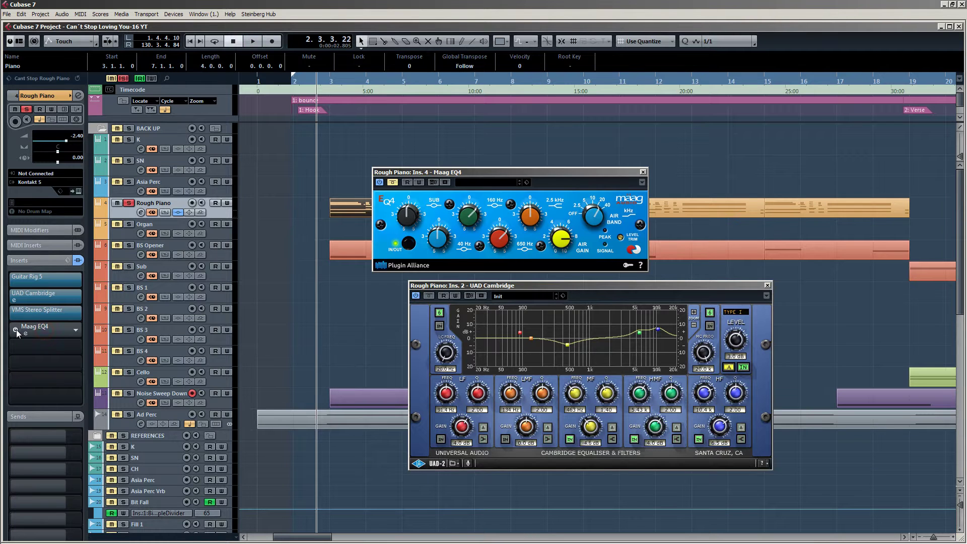
drag(512, 172, 511, 357)
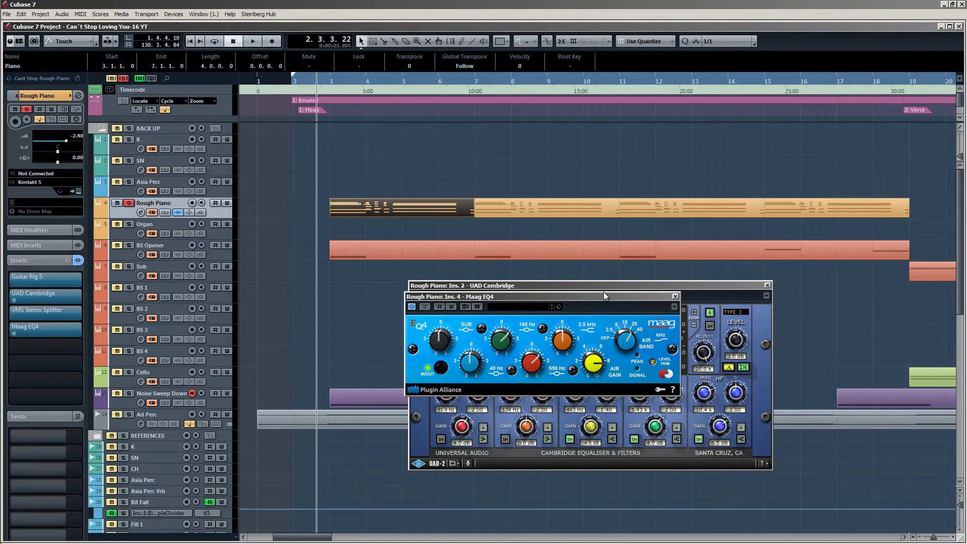
drag(603, 292, 638, 339)
key(space)
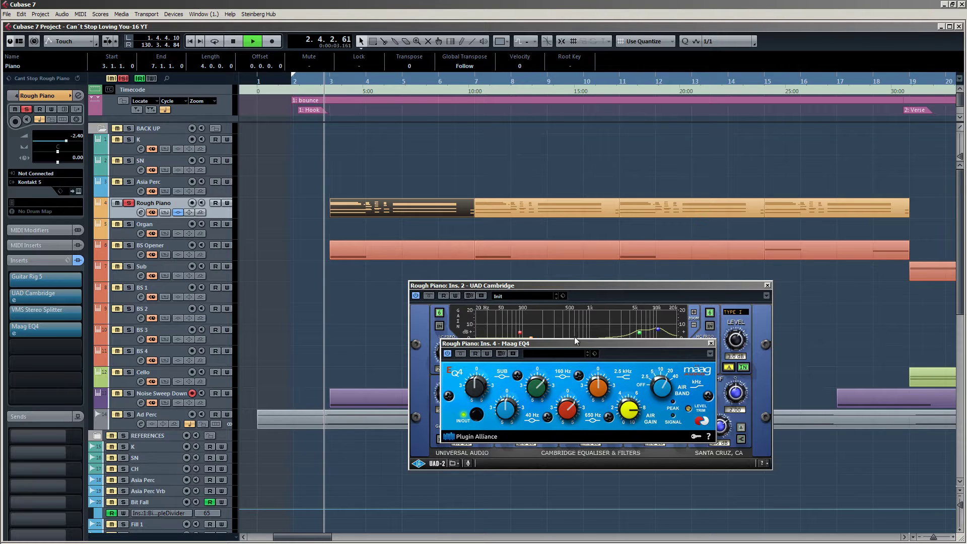
drag(575, 343, 513, 275)
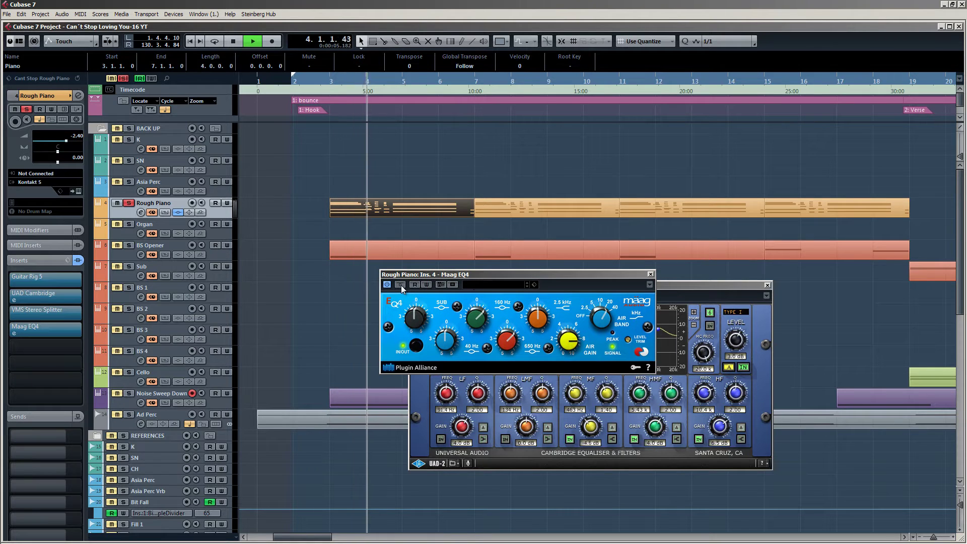
Compare the Rough Piano playback with the Maag EQ4 bypassed and active, leaving the EQ active.
click(401, 285)
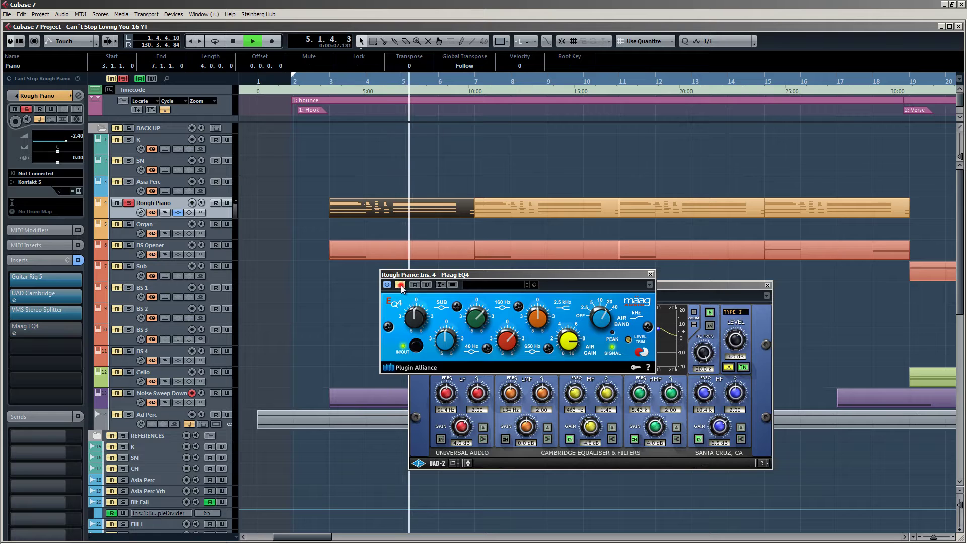
key(space)
key(space)
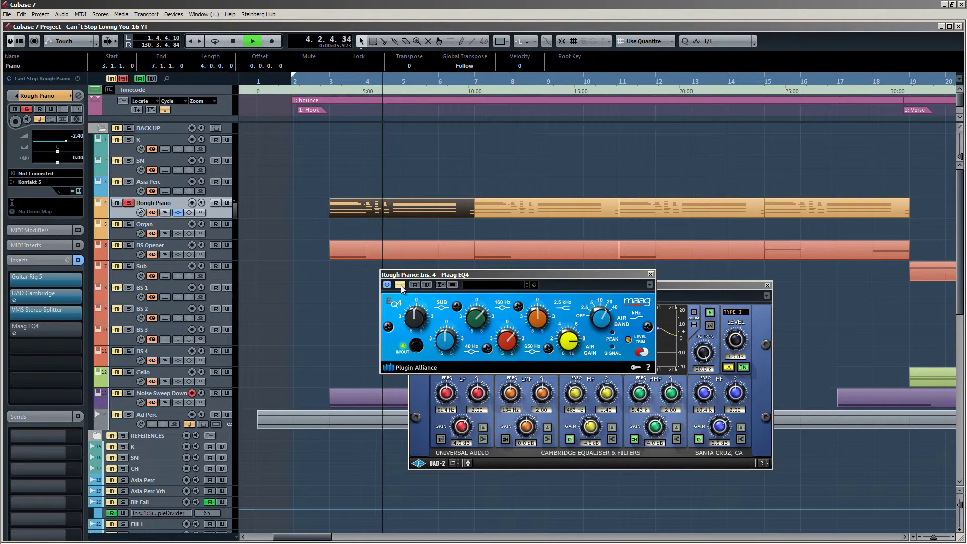
click(401, 285)
key(space)
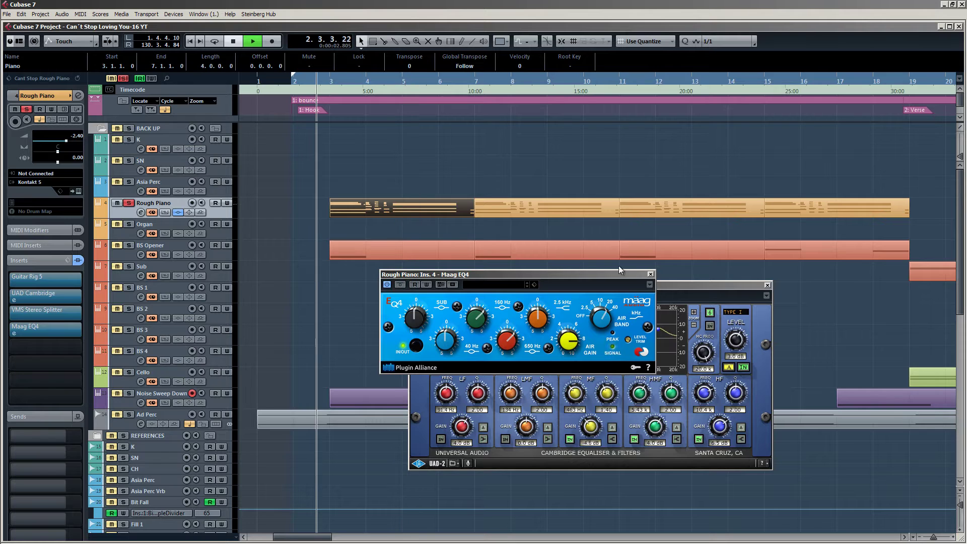
key(space)
Play the Rough Piano with its inserts bypassed together, and reactivate the whole insert chain to compare.
click(78, 261)
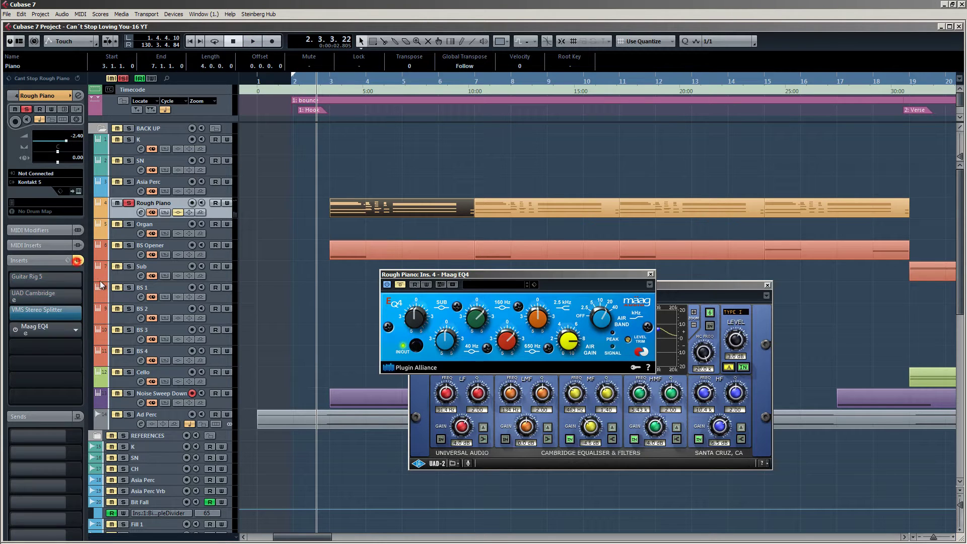
click(77, 260)
key(space)
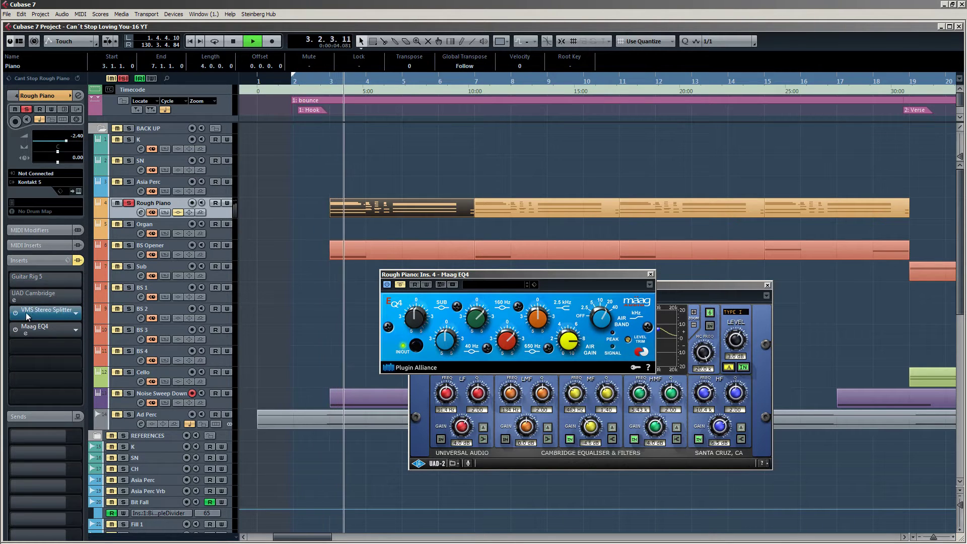
click(78, 260)
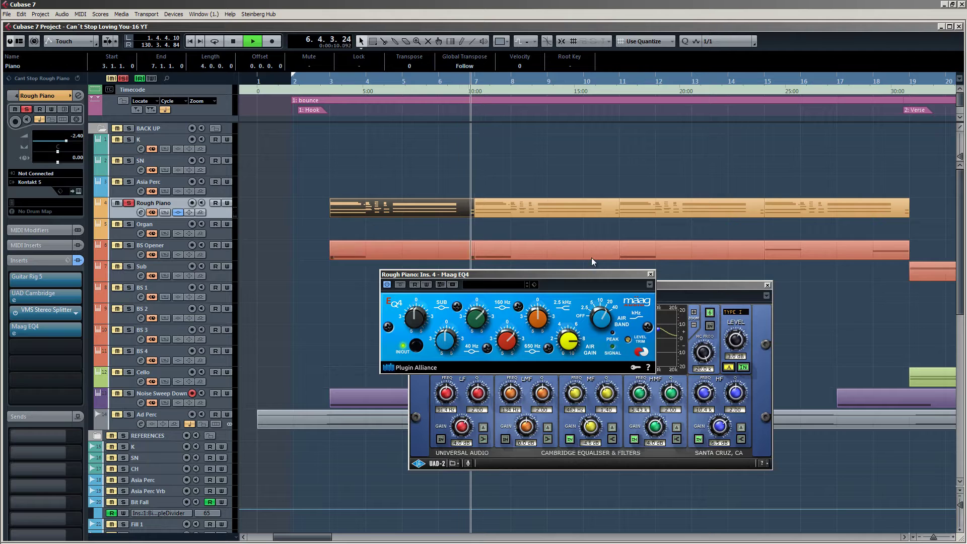
Close the Maag EQ4 and UAD Cambridge windows, stop playback, and take the Rough Piano instrument track out of solo.
click(650, 274)
click(766, 285)
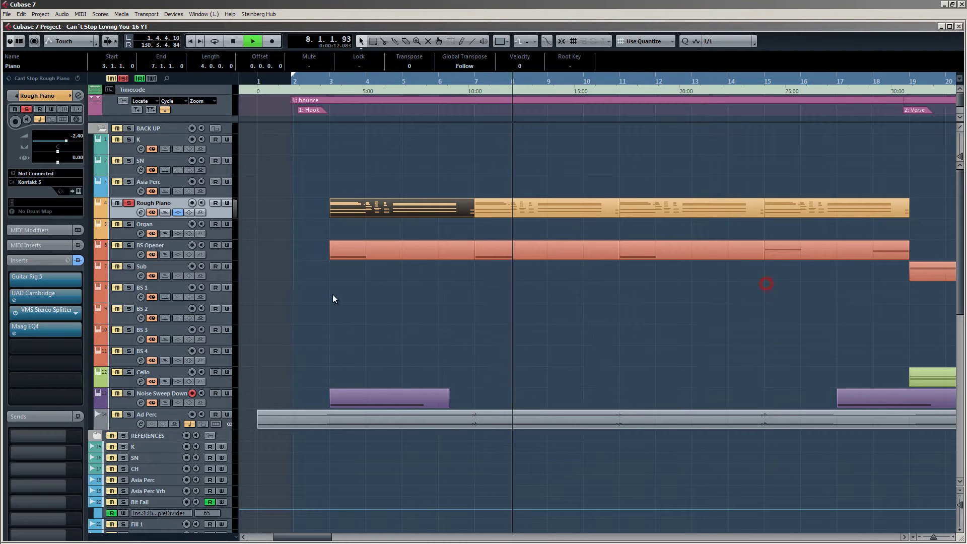
key(space)
click(130, 203)
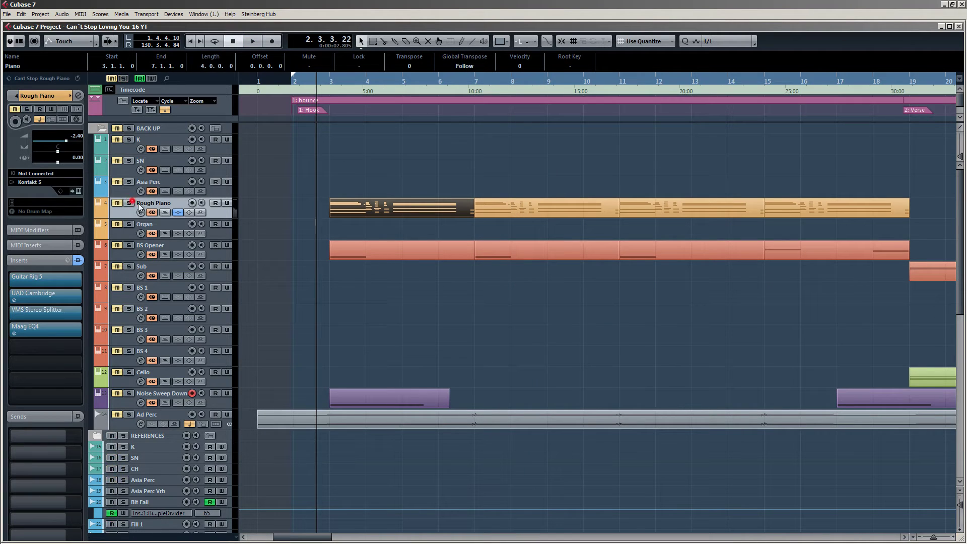
Open the UAD Neve 1081 insert on the Rough Piano audio track, and view its settings during playback.
scroll(279, 226, down, 10)
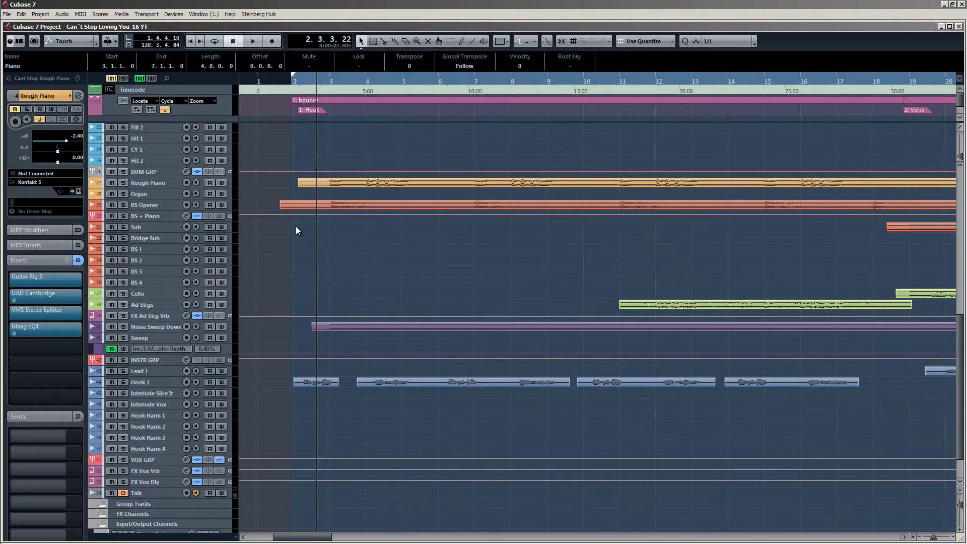
click(142, 184)
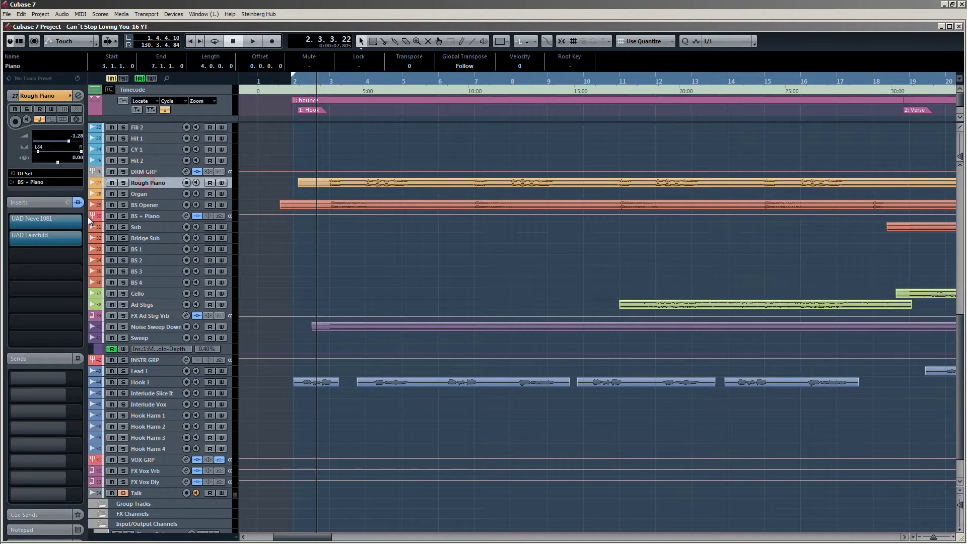
click(39, 220)
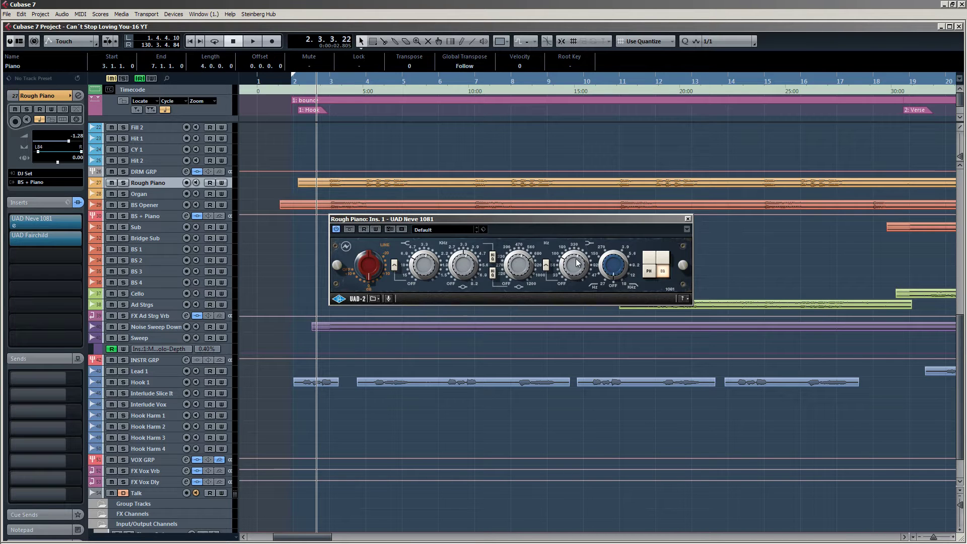
drag(626, 221, 650, 332)
key(space)
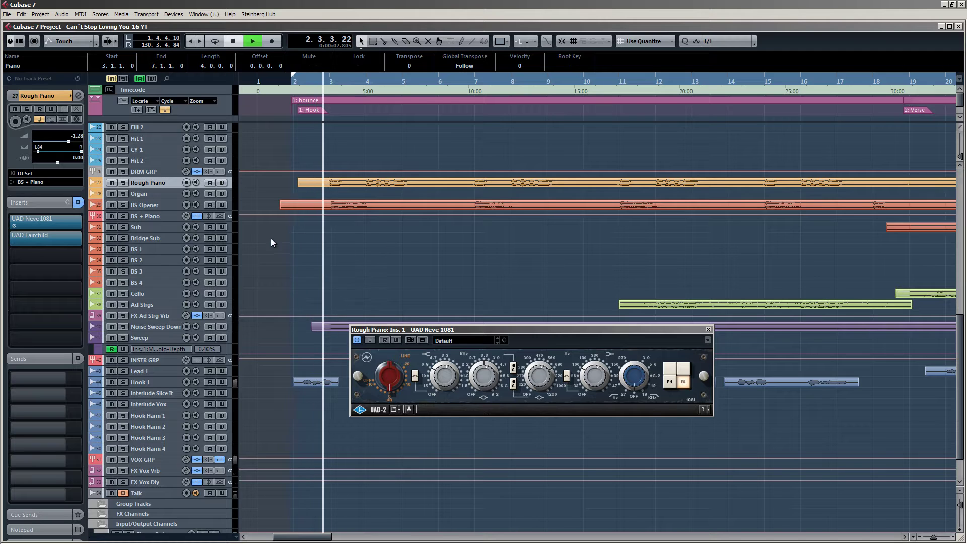
key(space)
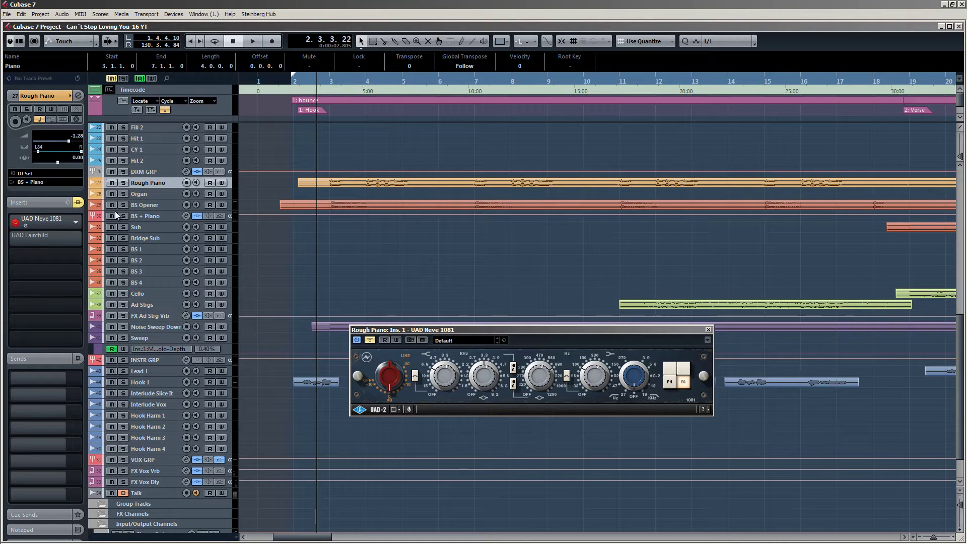
Solo the Rough Piano audio track, and compare its playback with the Neve 1081 bypassed and active.
click(124, 183)
key(space)
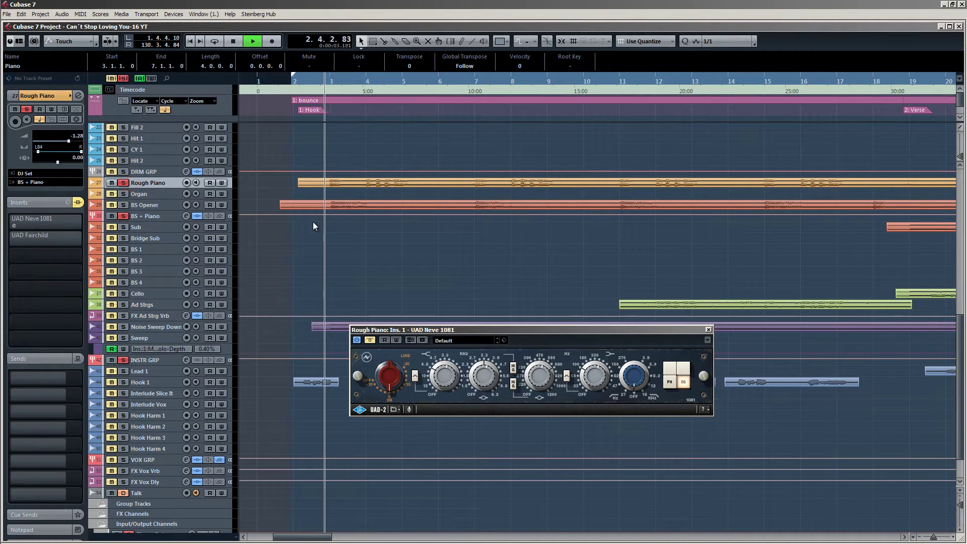
click(15, 222)
key(space)
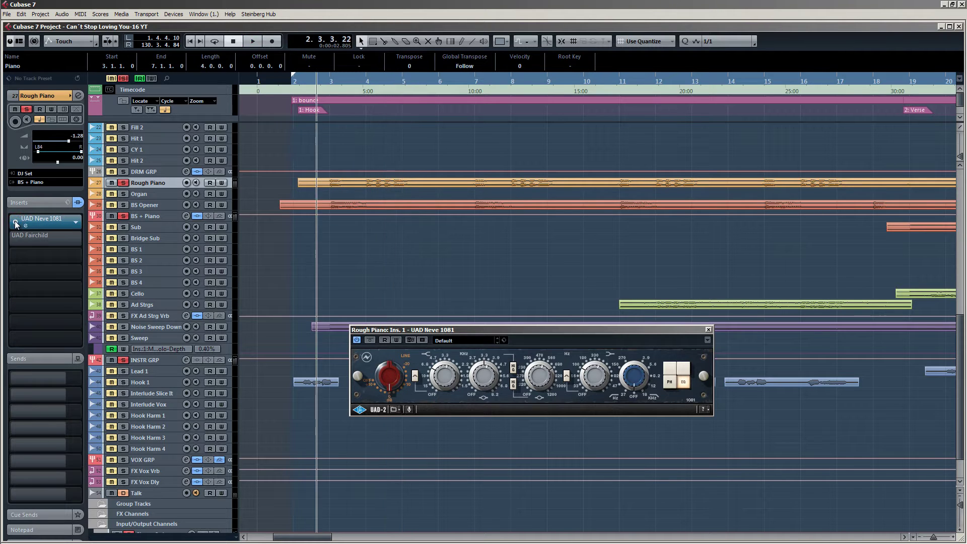
key(space)
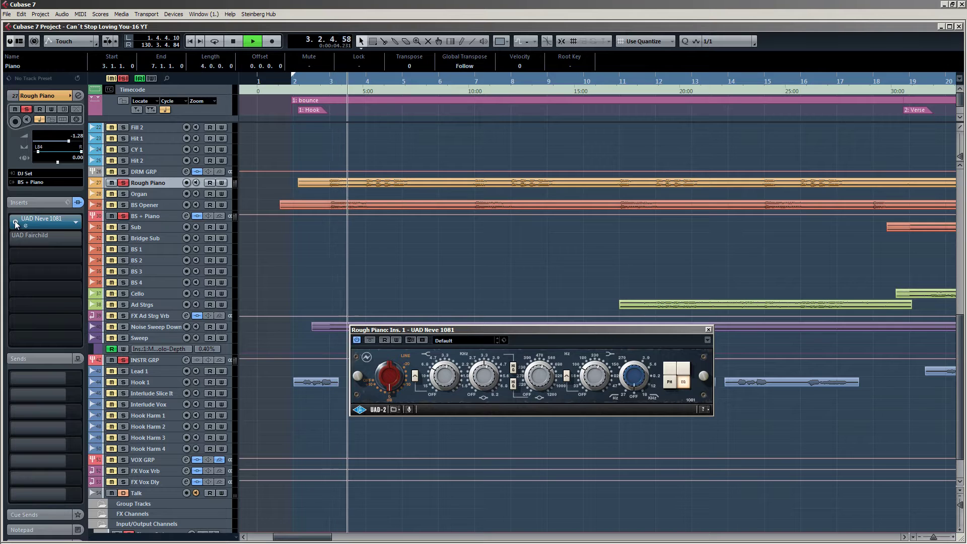
key(space)
Start playback from near the end of bar 3, and compare the Rough Piano with the Neve 1081 active and bypassed, leaving it active.
click(362, 84)
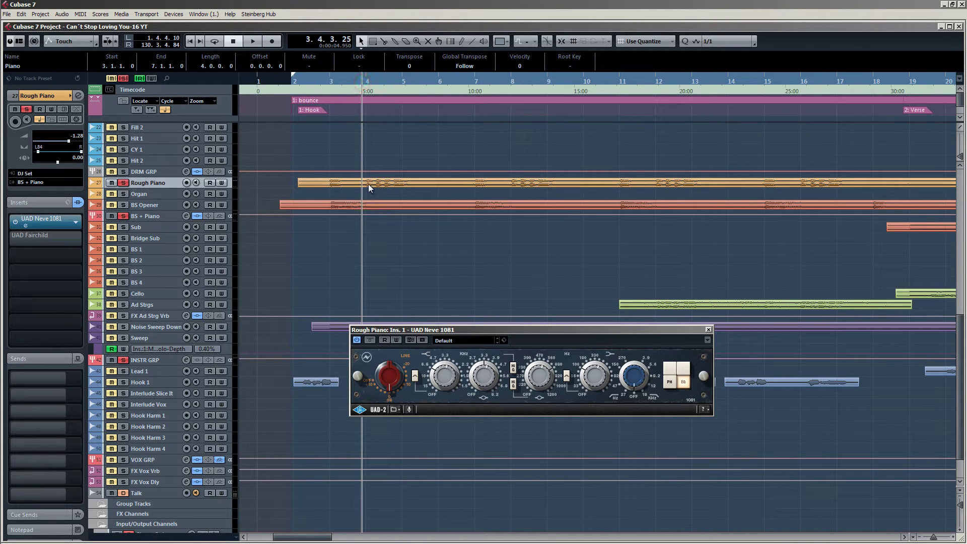
key(space)
key(space)
key(space)
click(369, 338)
key(space)
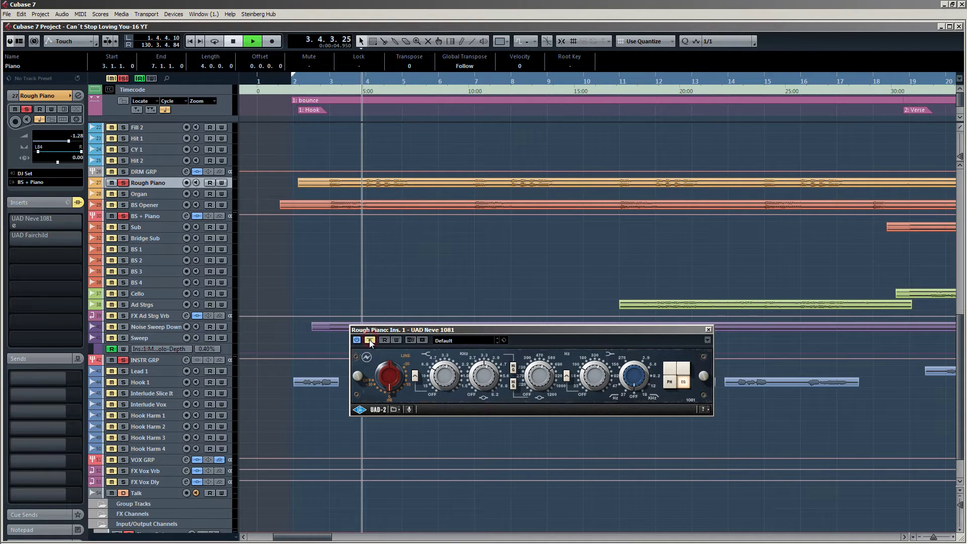
key(space)
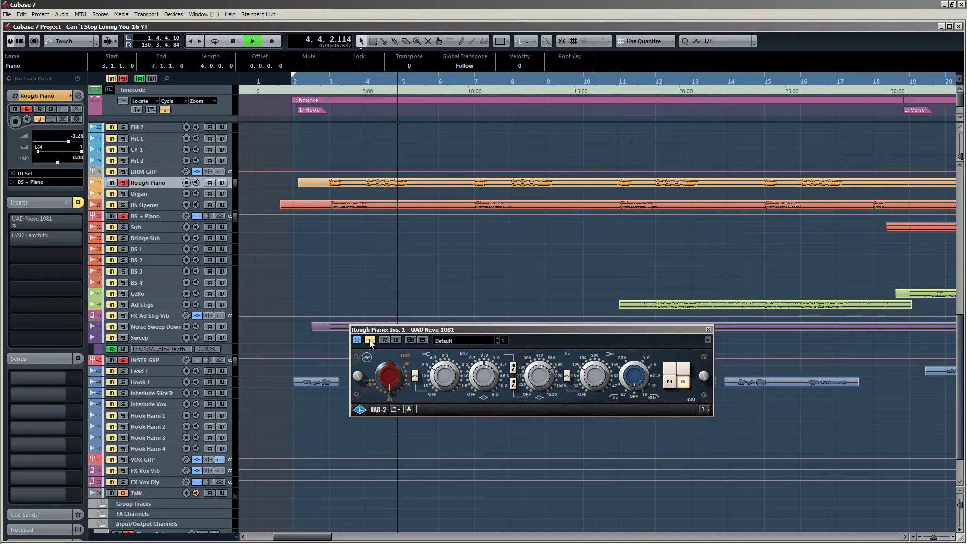
key(space)
click(369, 339)
key(space)
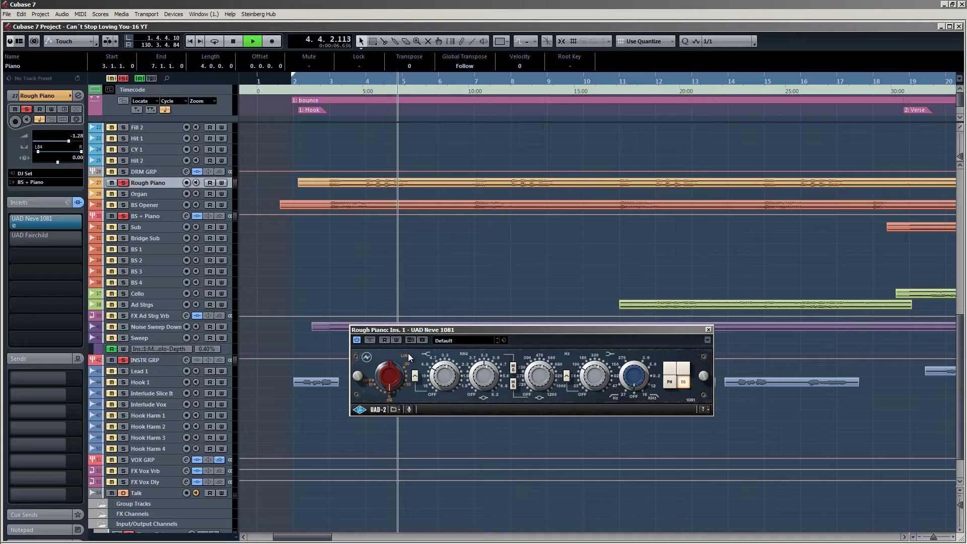
key(space)
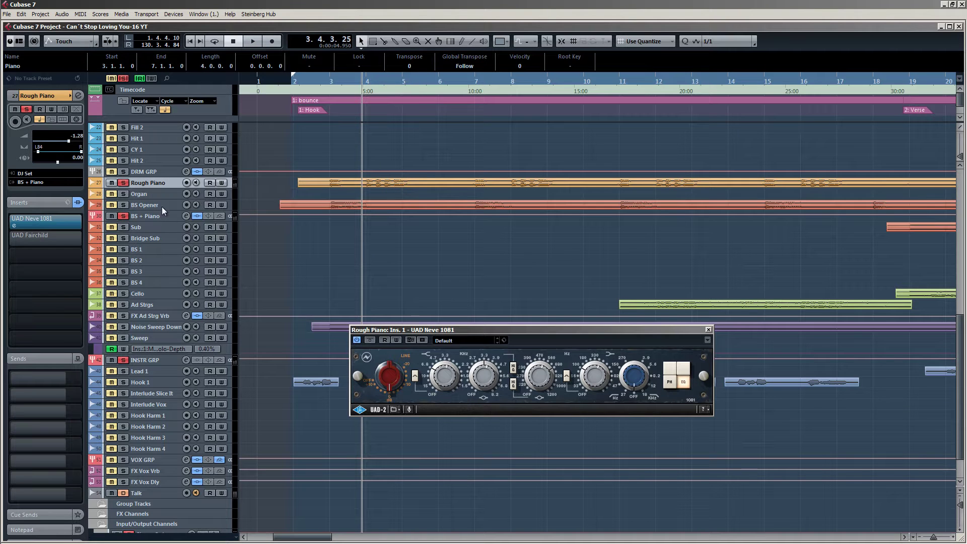
Open the UAD Fairchild insert on the Rough Piano audio track, and reposition its window.
click(41, 238)
drag(417, 204, 386, 238)
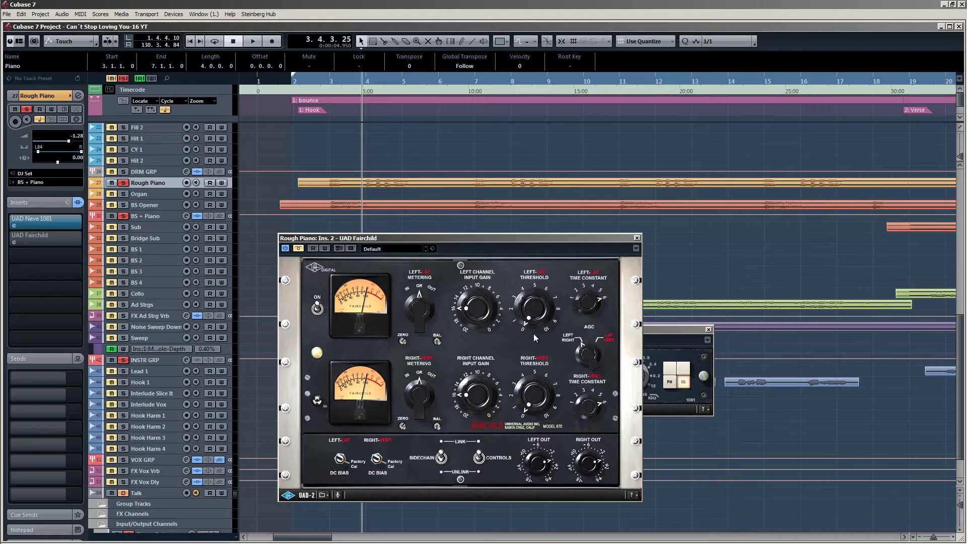
Reposition the Fairchild window, and compare the Rough Piano's playback with the Fairchild bypassed and active, leaving it active.
drag(500, 236, 537, 229)
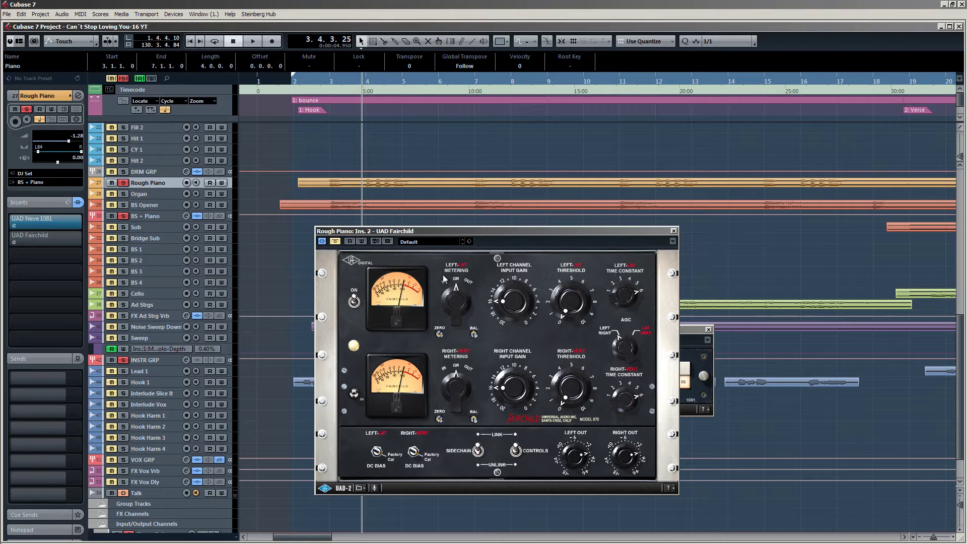
drag(491, 234, 541, 243)
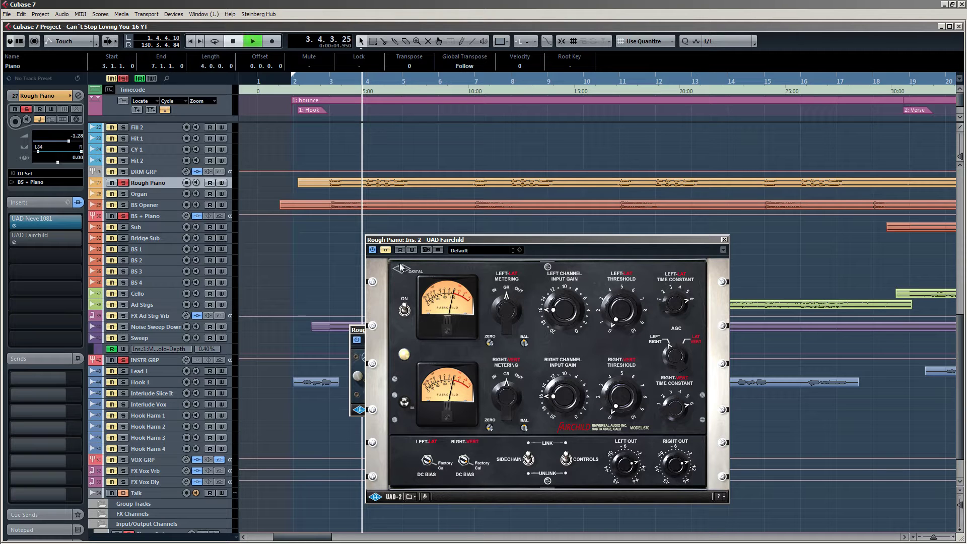
key(space)
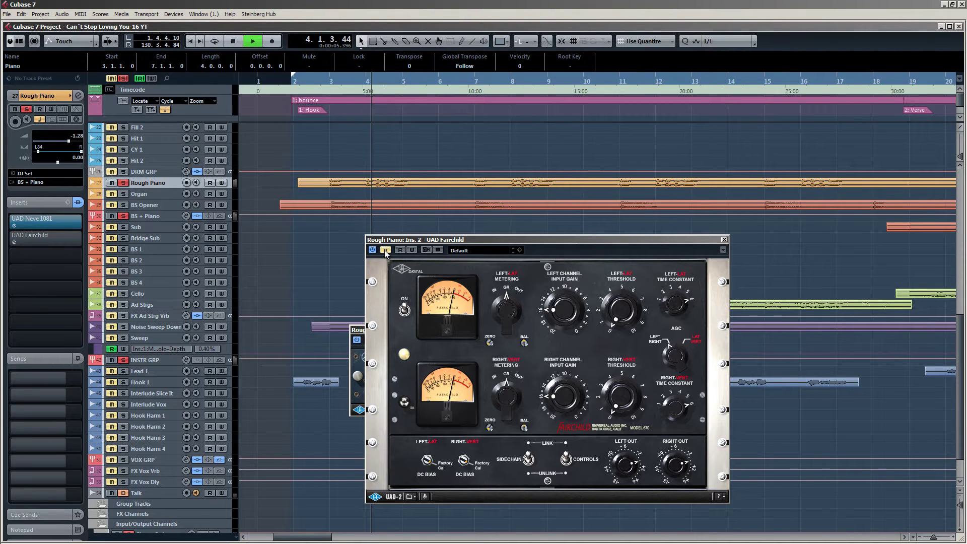
click(385, 252)
click(385, 250)
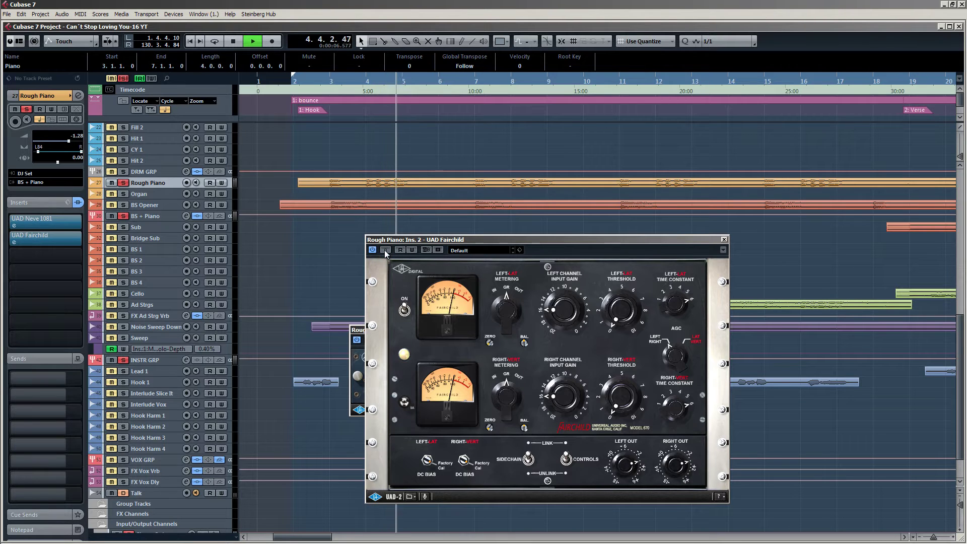
key(space)
Close the Fairchild and Neve 1081 windows, and turn off the solo on the Rough Piano audio track and its group.
click(724, 239)
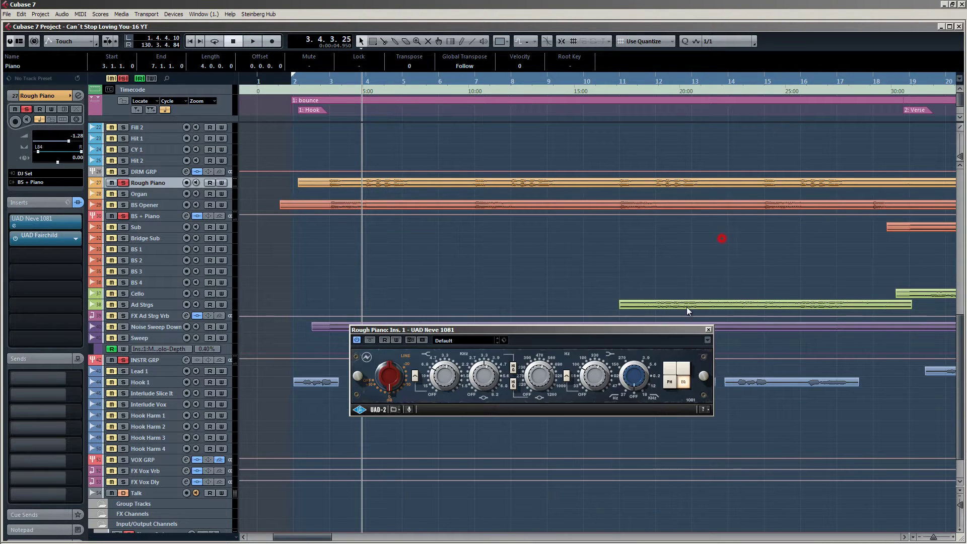
click(707, 330)
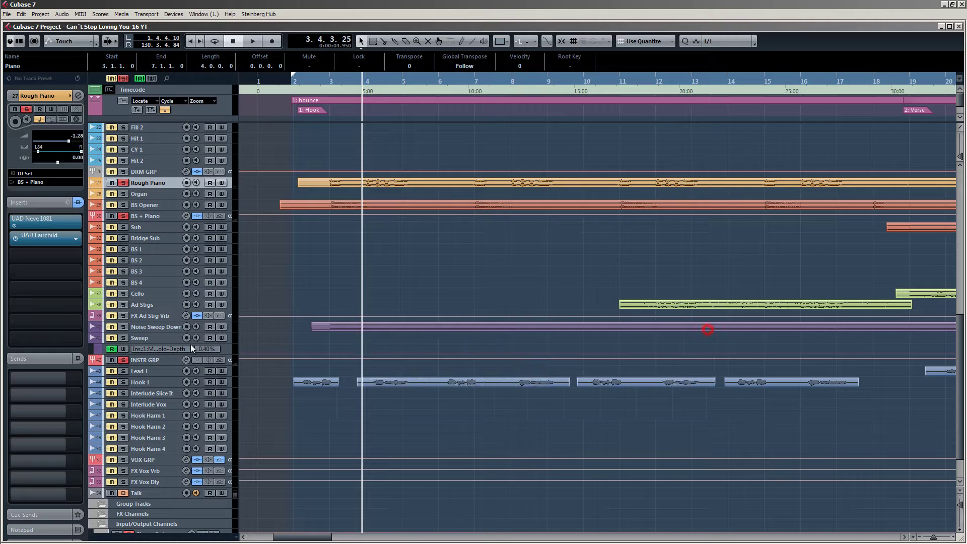
click(299, 252)
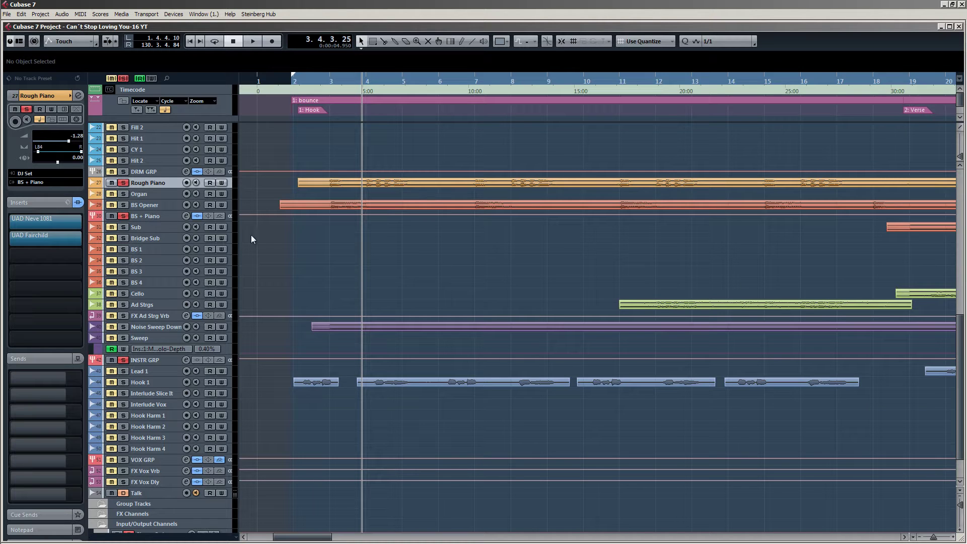
click(124, 216)
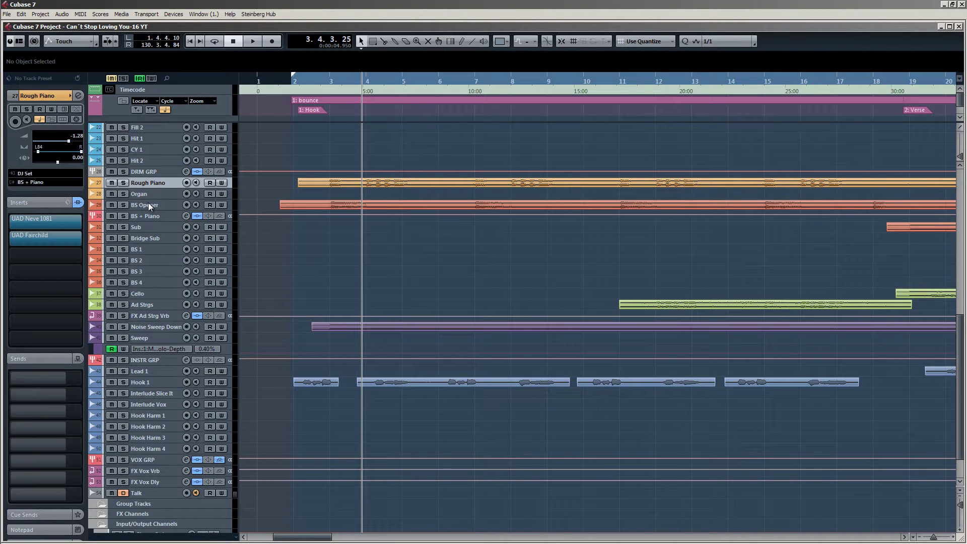
Solo the BS Opener audio track, play it from the latter half of bar 2, and turn its solo off.
click(319, 80)
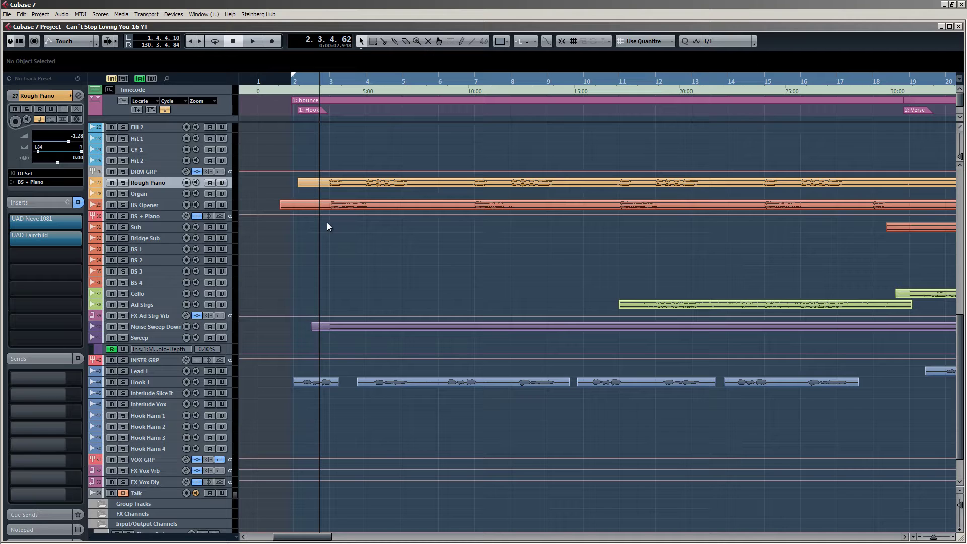
click(131, 203)
click(123, 205)
key(space)
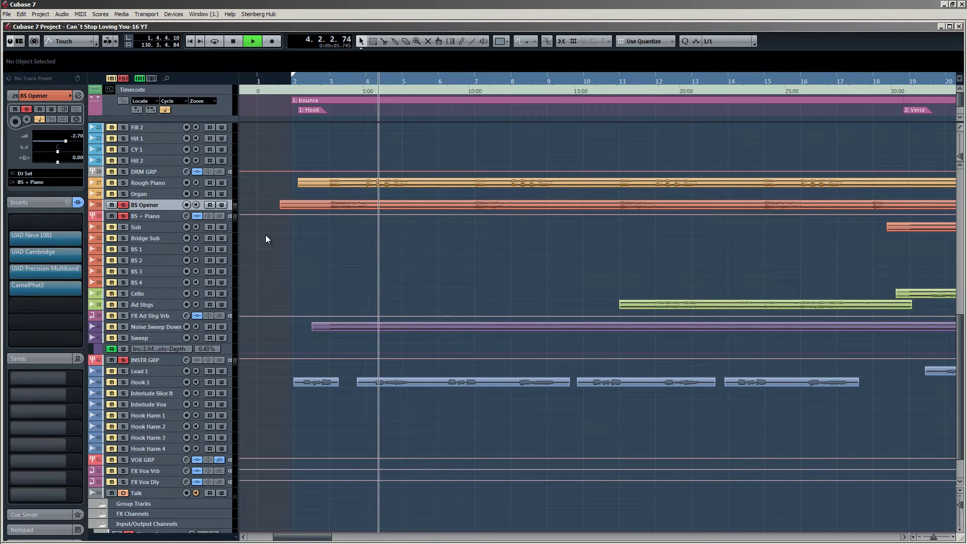
key(space)
key(space)
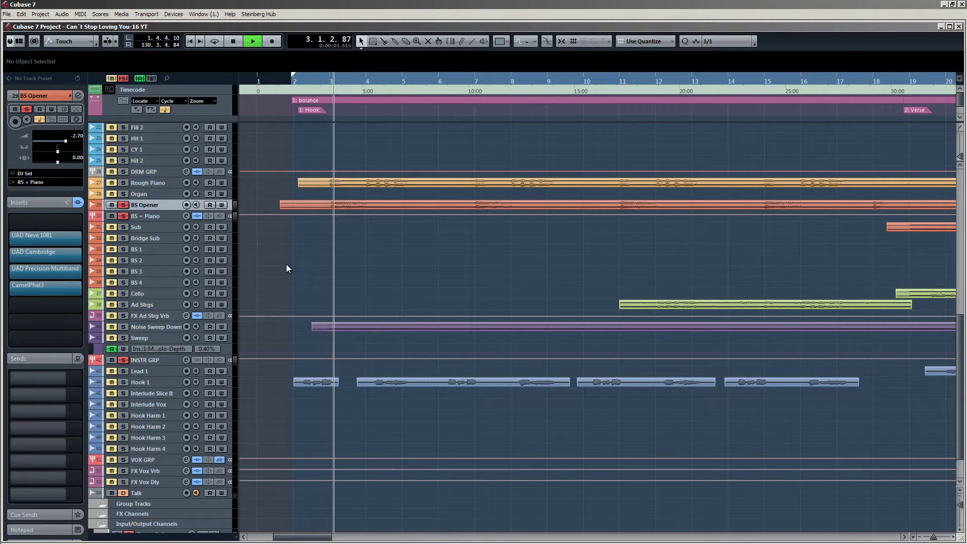
key(space)
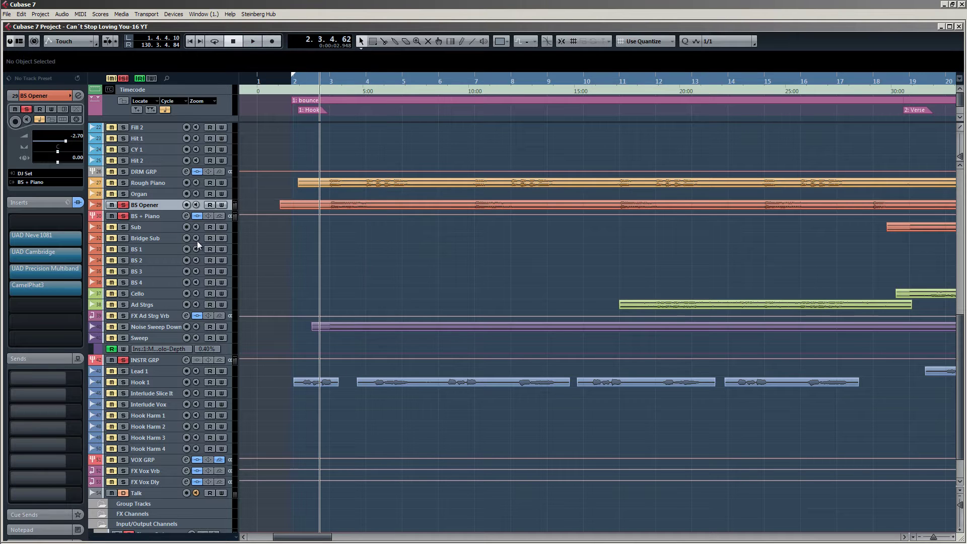
click(122, 204)
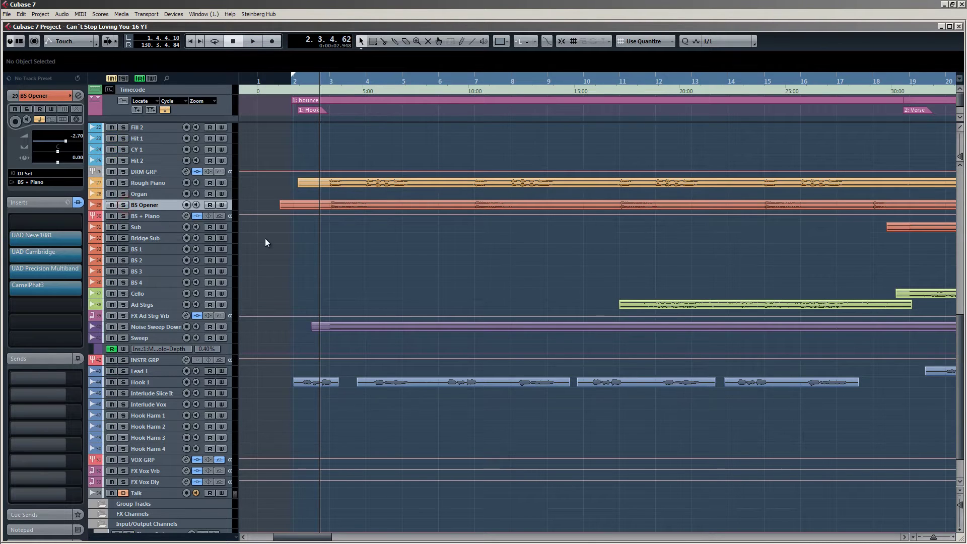
Select the BS Opener instrument track, view the Cant Stop track presets available for it, and close the preset list.
scroll(265, 238, up, 5)
scroll(274, 248, up, 3)
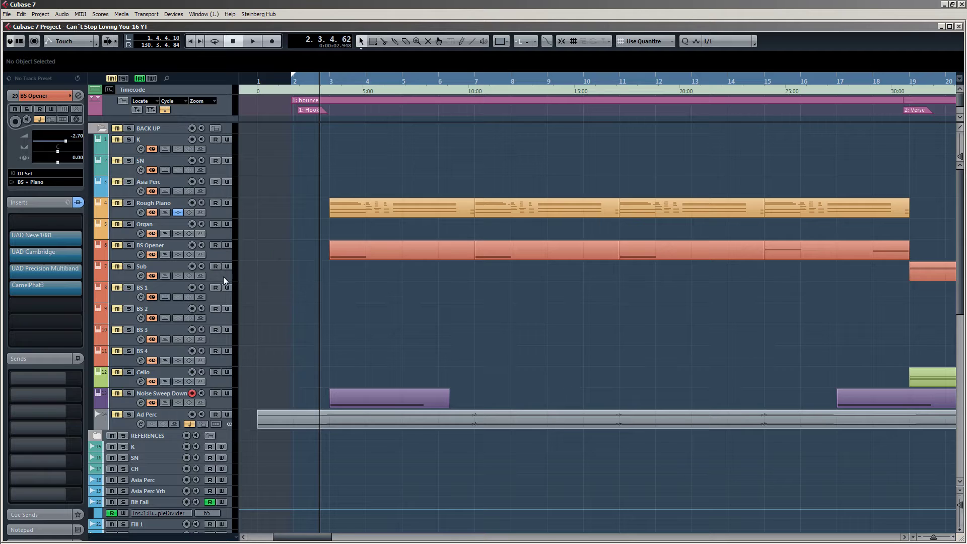
click(157, 248)
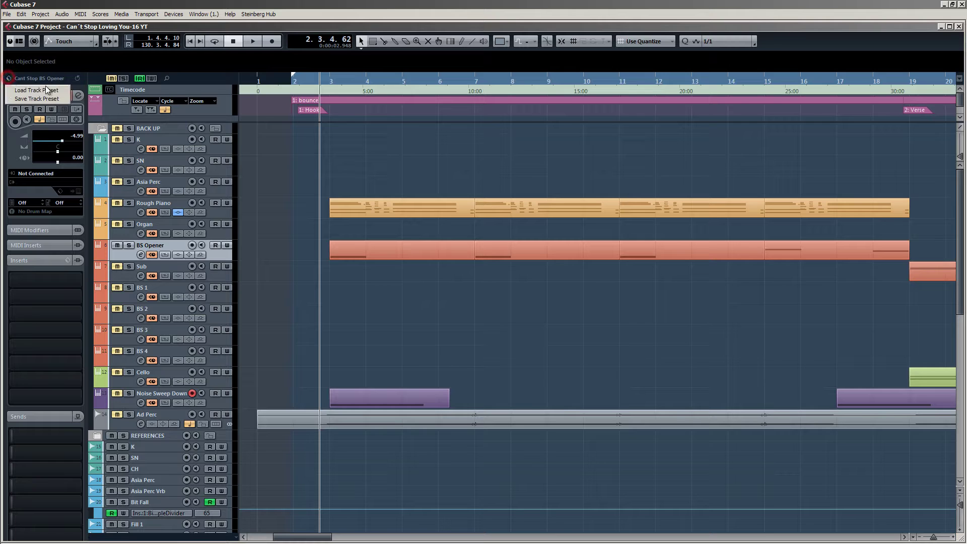
click(8, 79)
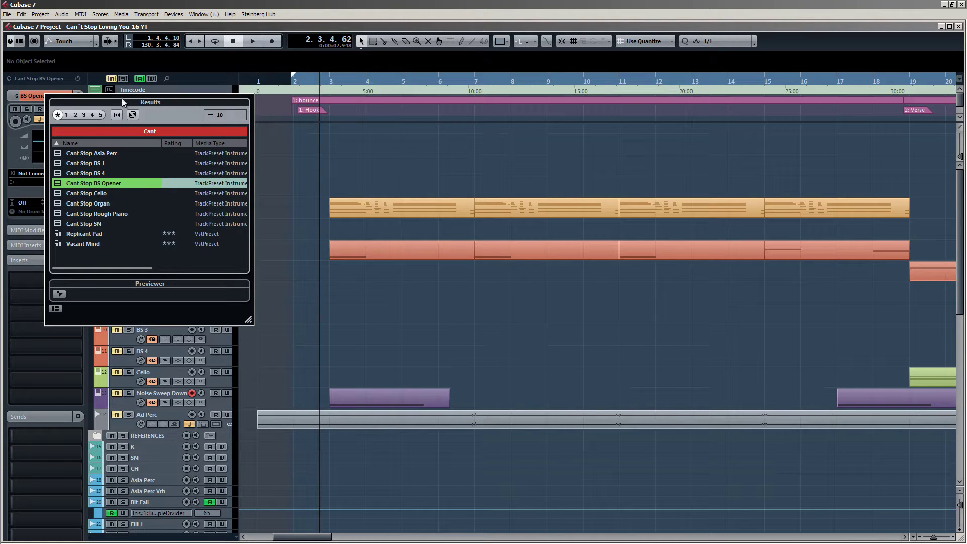
drag(121, 98, 357, 81)
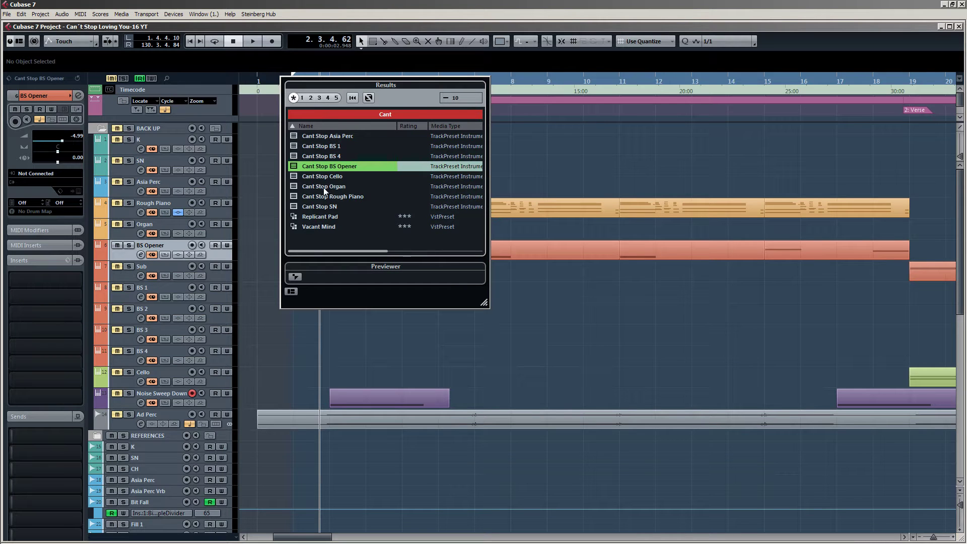
click(554, 144)
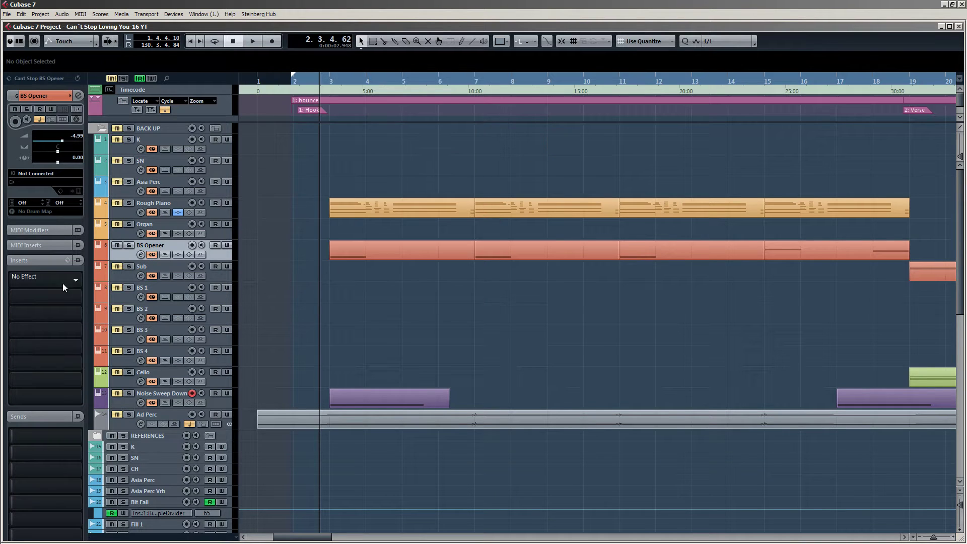
Assign Native Instruments Massive to the BS Opener instrument track, and load the BS Opener.nmsv sound into it.
click(36, 185)
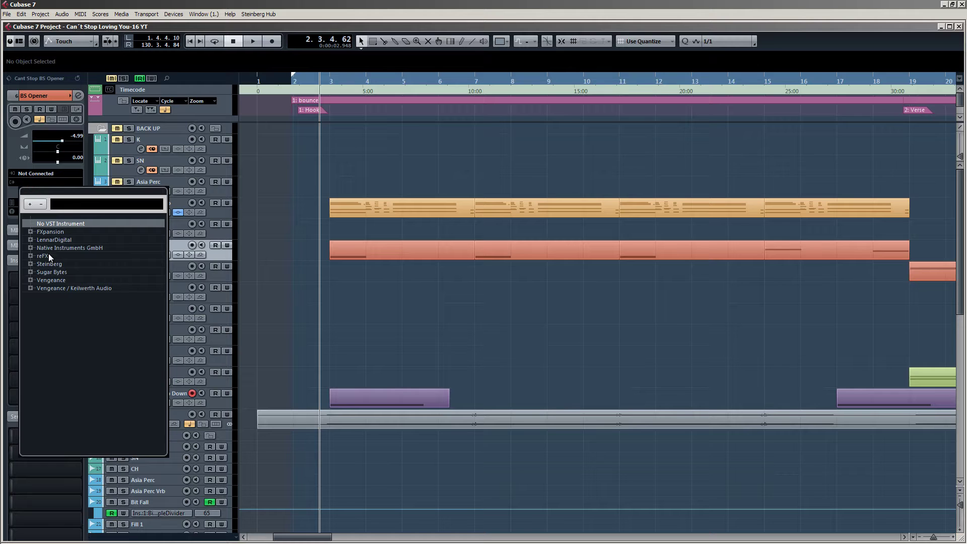
double_click(47, 248)
click(59, 296)
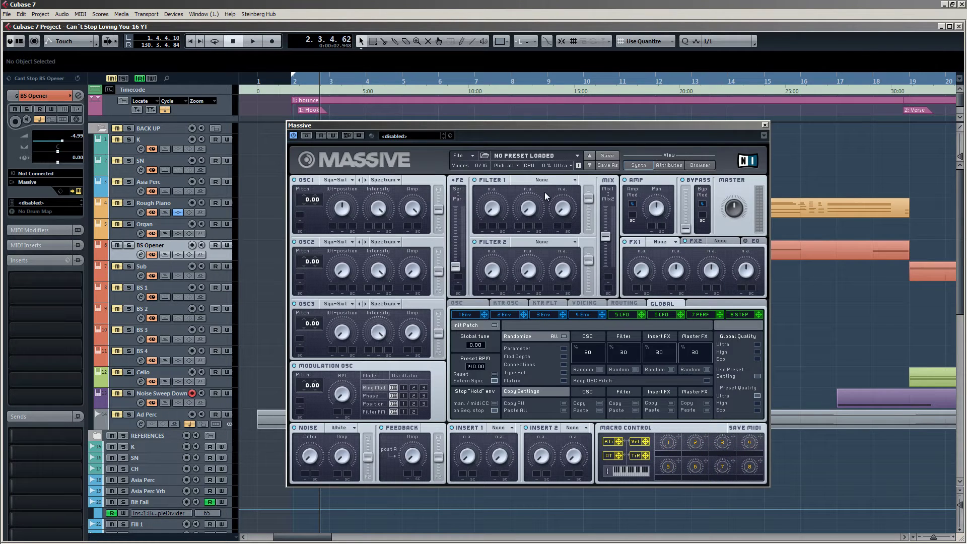
click(461, 156)
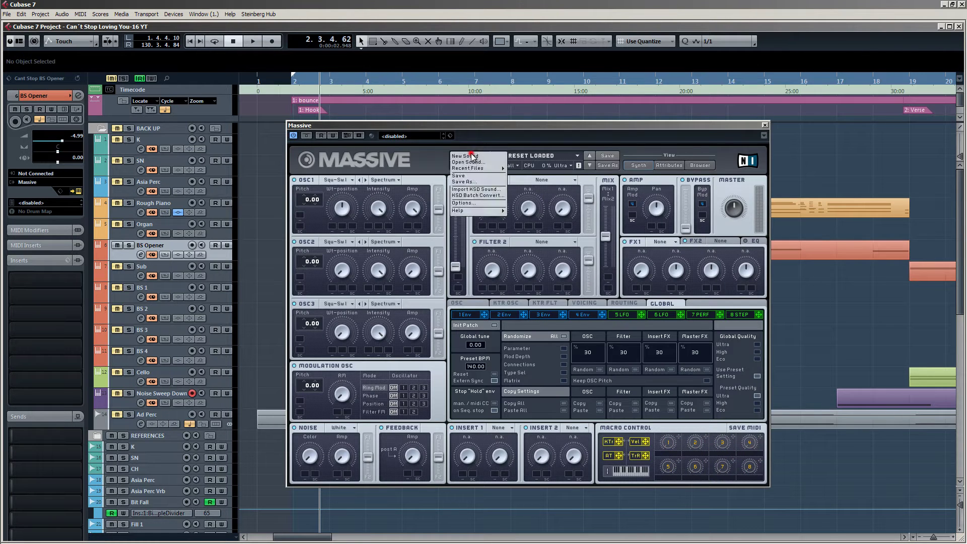
click(466, 162)
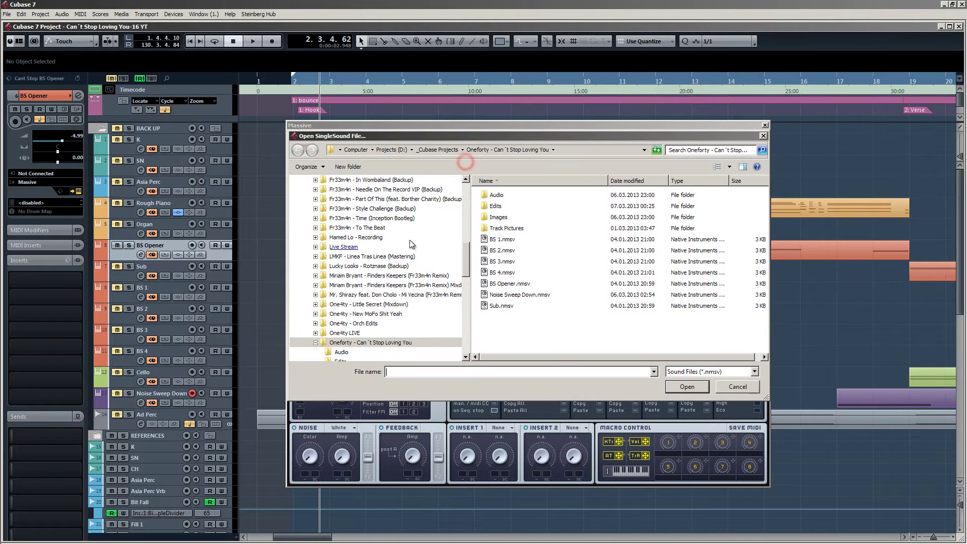
double_click(504, 285)
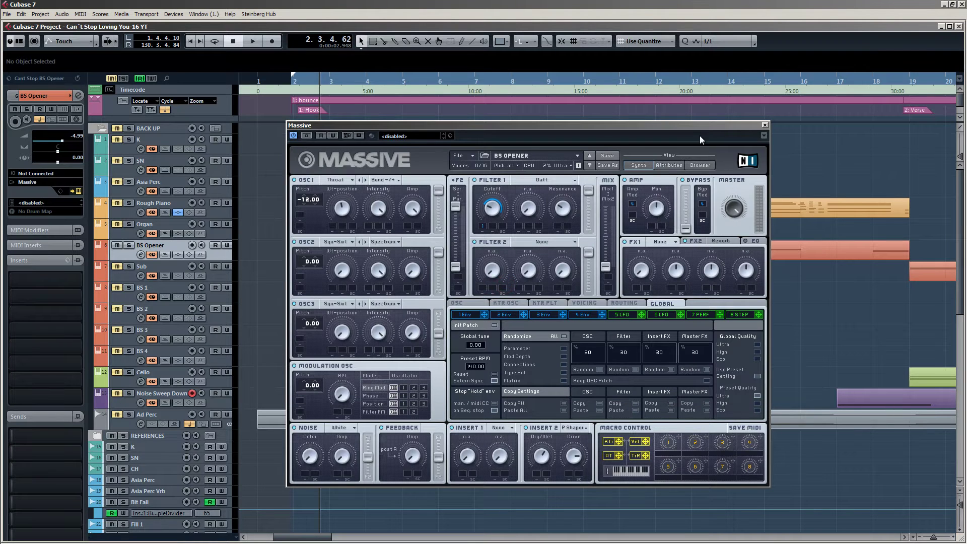
Solo the BS Opener instrument track, and play the Massive sound while moving its window aside.
drag(702, 125, 773, 71)
click(129, 245)
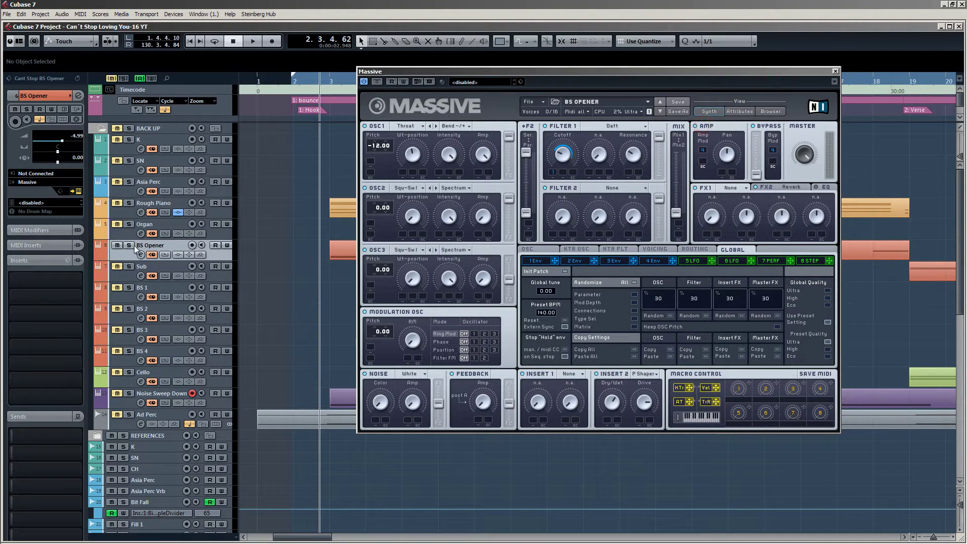
key(space)
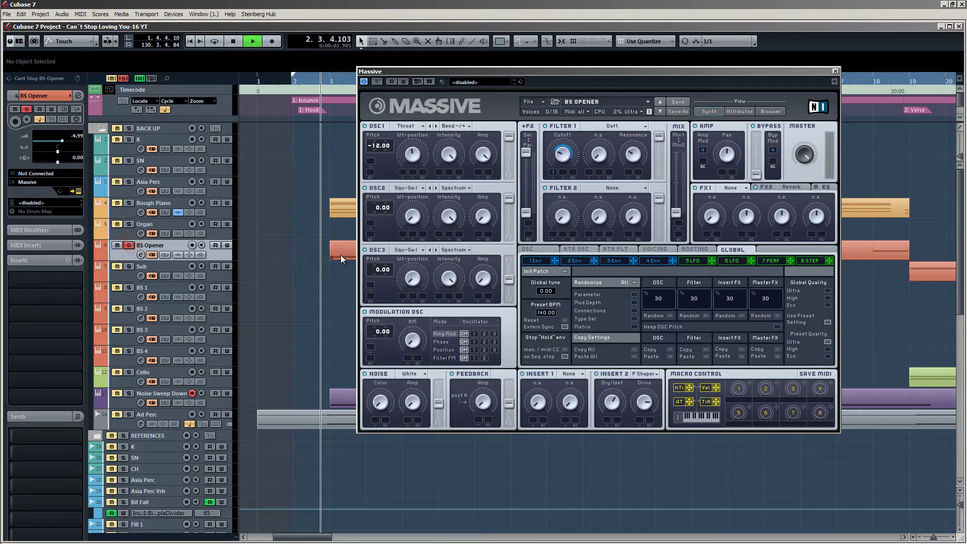
drag(611, 73, 601, 88)
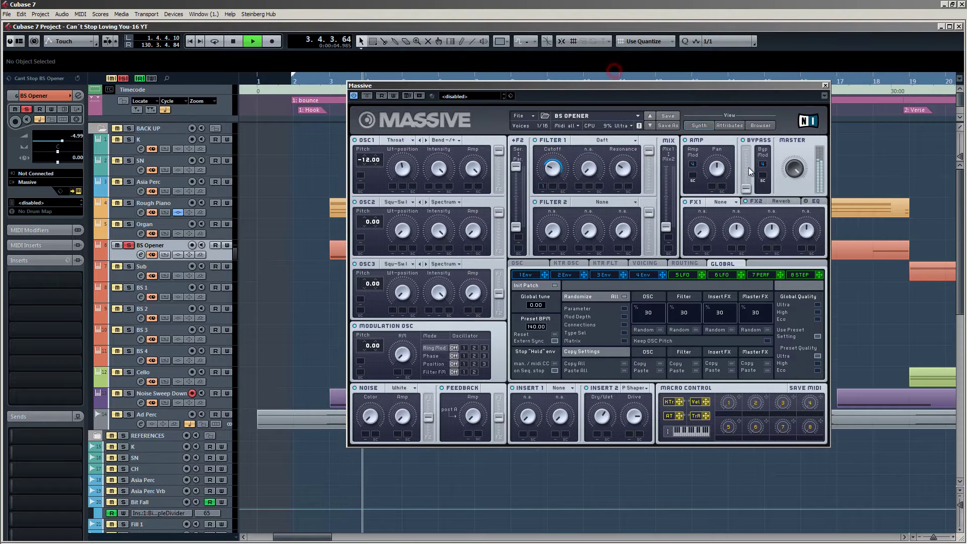
drag(676, 87, 744, 97)
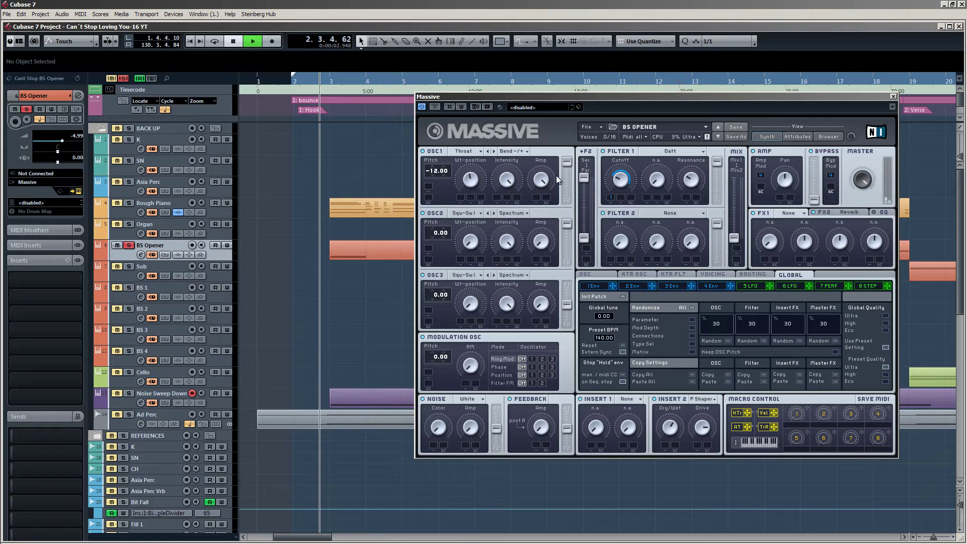
key(space)
Show the 1 Env envelope in Massive, and play the BS Opener sound with its cutoff modulation active.
click(595, 286)
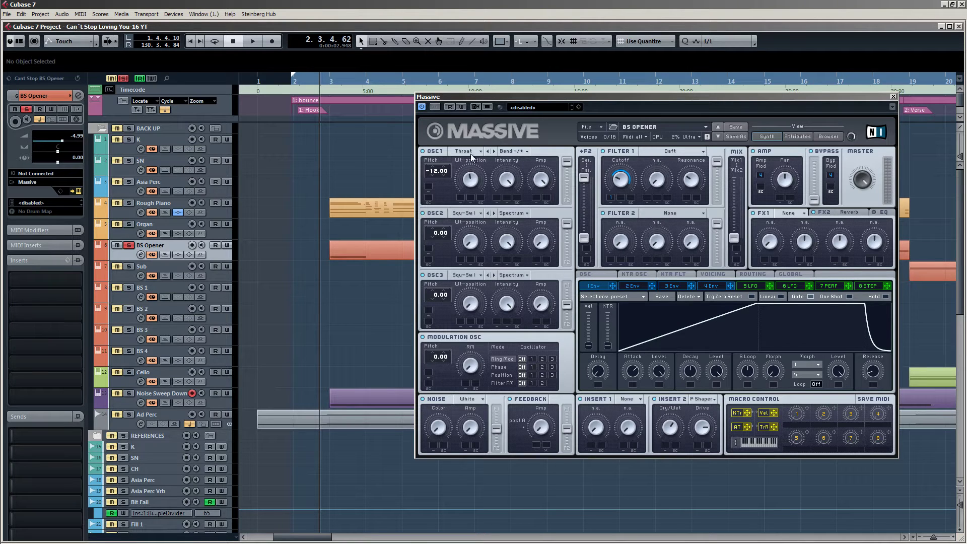
key(space)
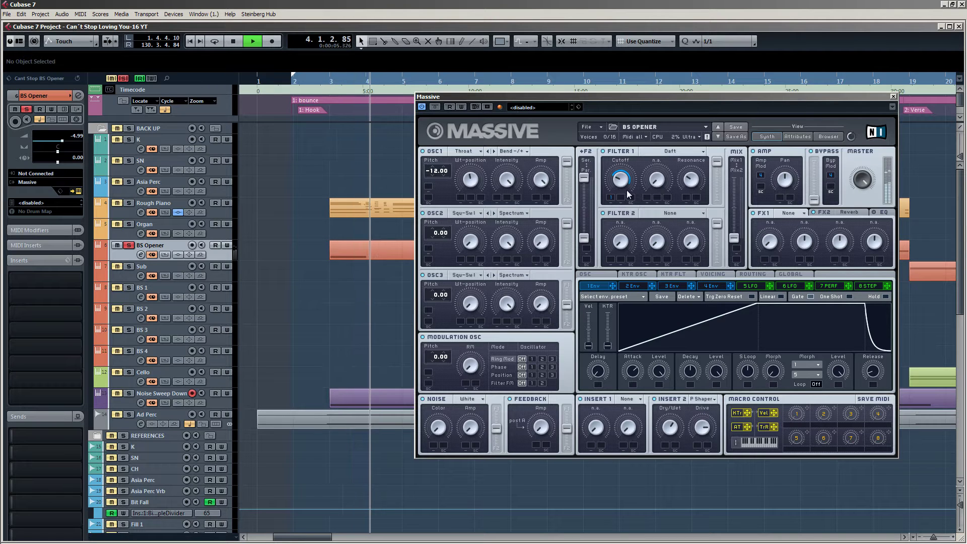
key(space)
Mute the envelope modulation on Filter 1's Cutoff in Massive, and listen to the BS Opener without it.
click(611, 197)
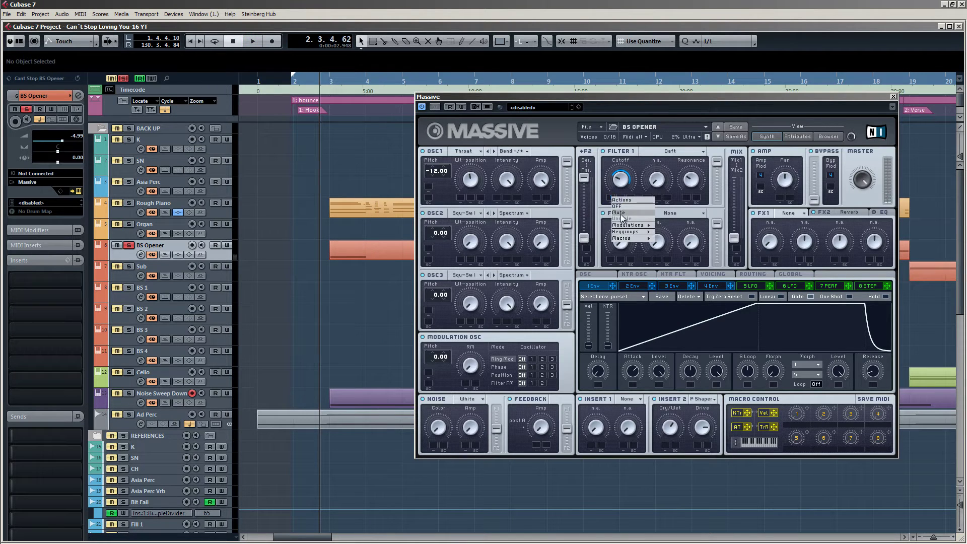
click(621, 213)
key(space)
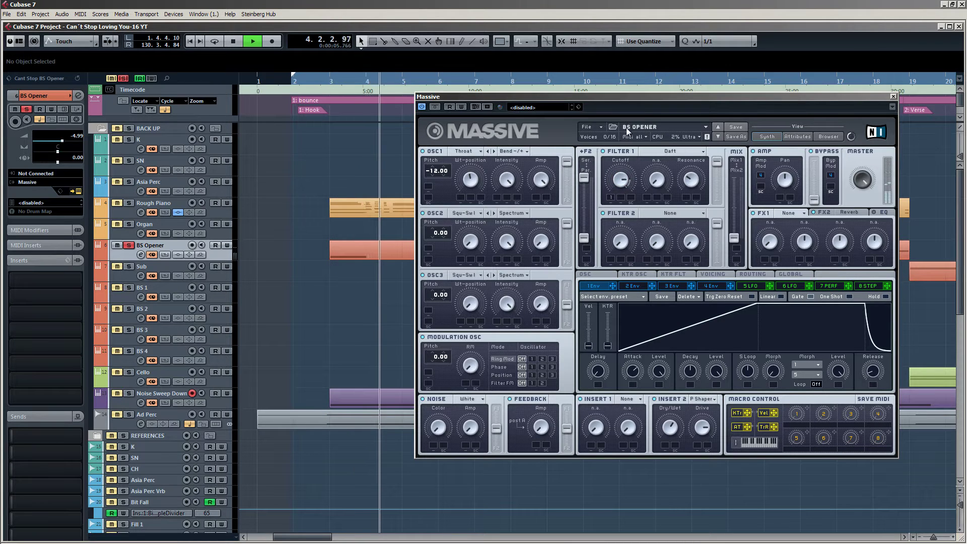
key(space)
key(space)
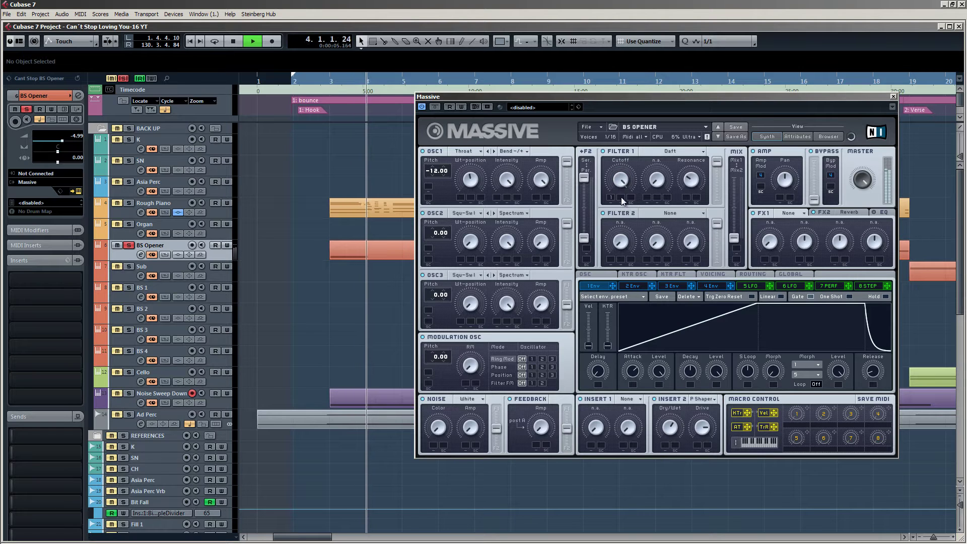
key(space)
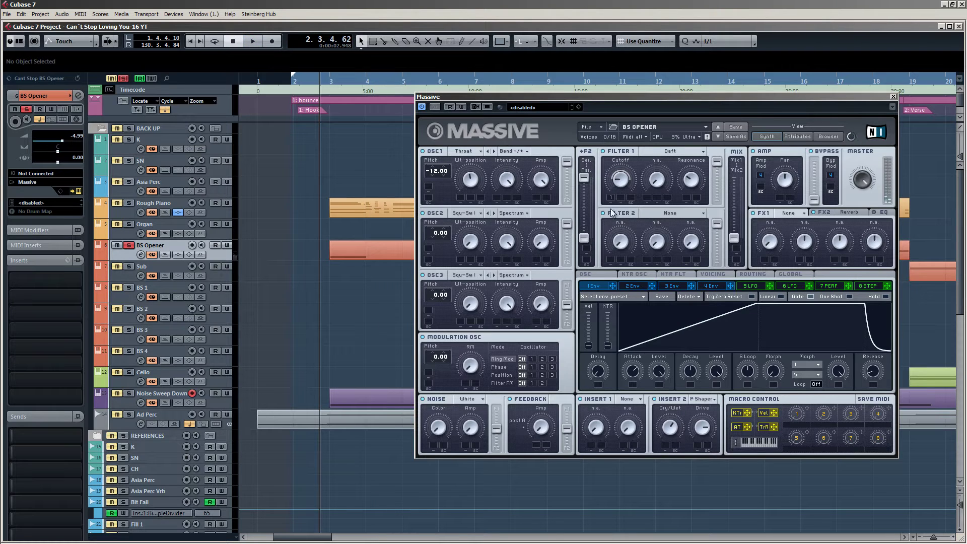
Show the FX1 and FX2 Reverb settings in Massive, and play the BS Opener sound briefly.
click(813, 211)
click(844, 213)
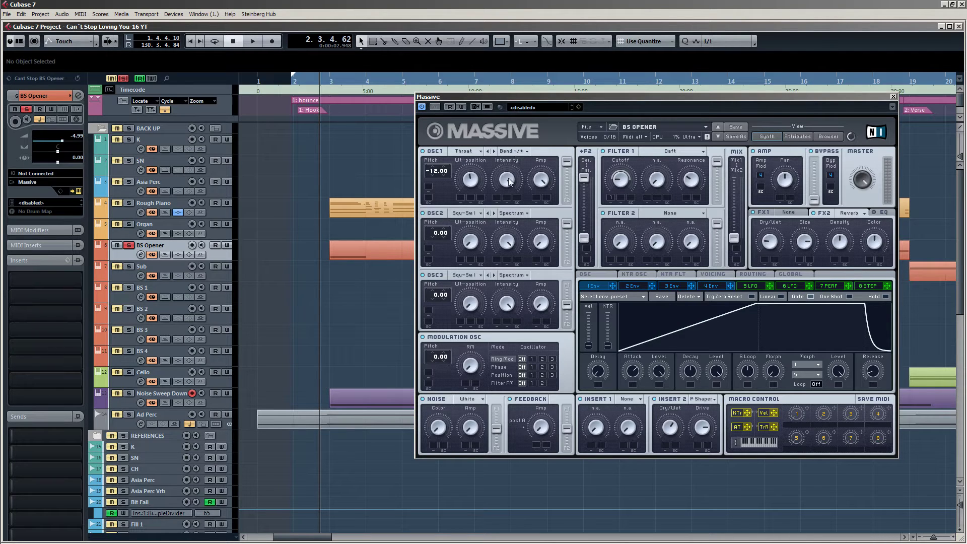
key(space)
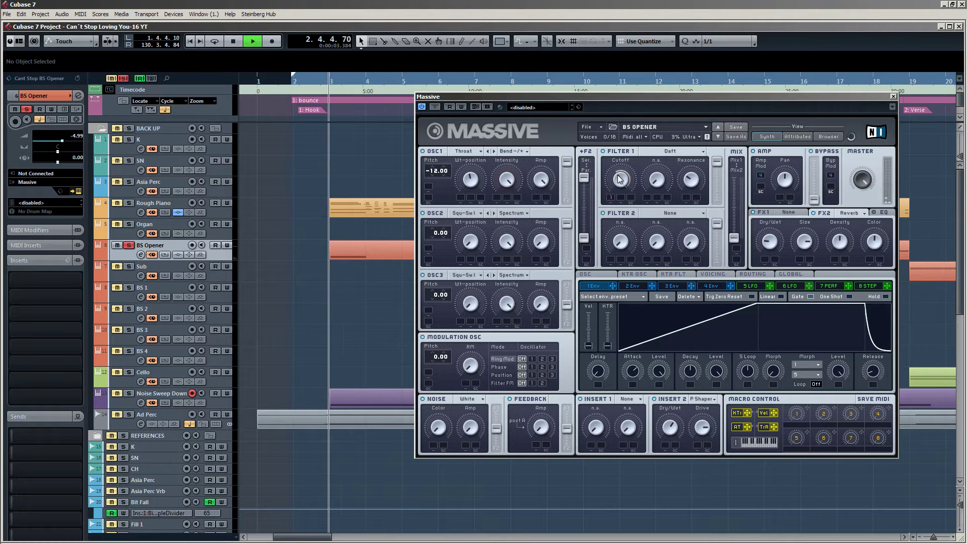
key(space)
Unmute the envelope modulation on Filter 1's Cutoff, replay the BS Opener sound several times, and close Massive.
right_click(611, 197)
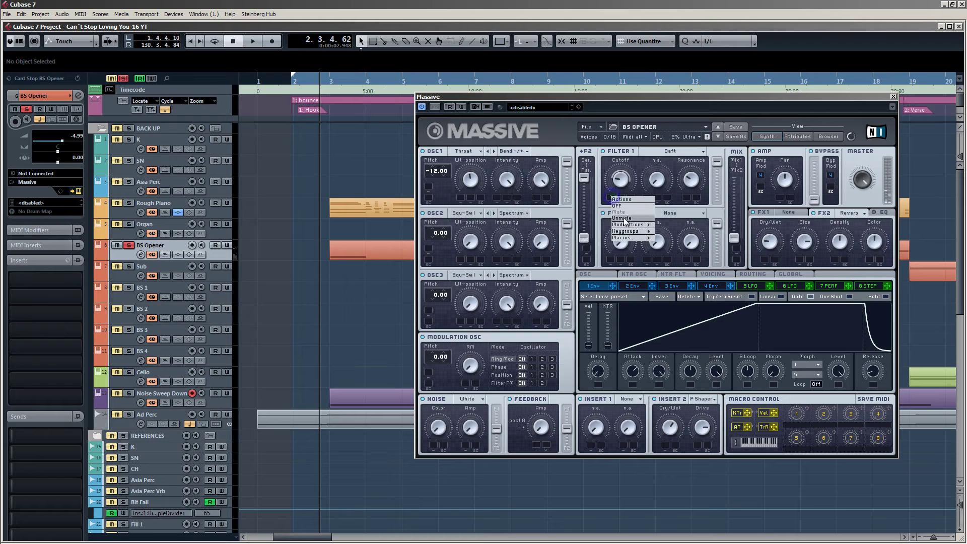
click(622, 218)
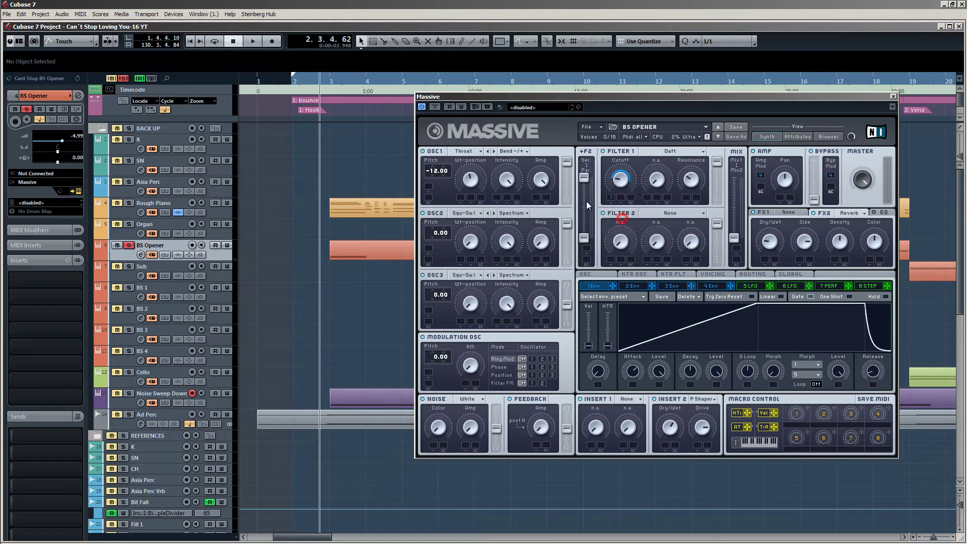
key(space)
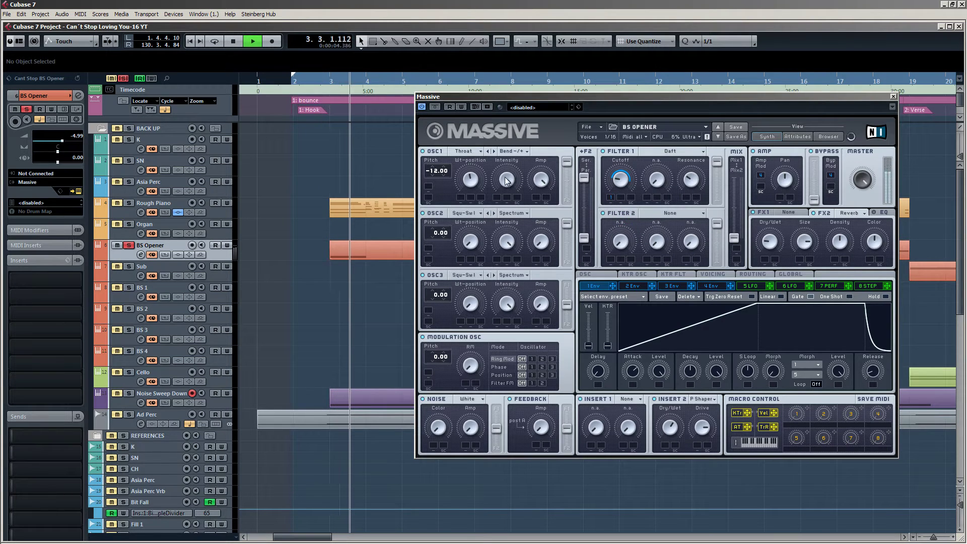
key(space)
key(space)
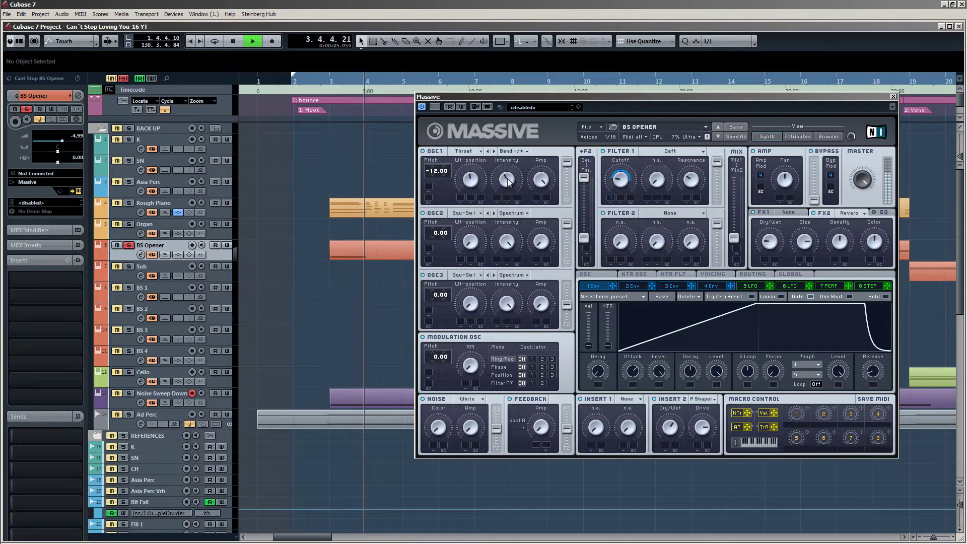
key(space)
key(space)
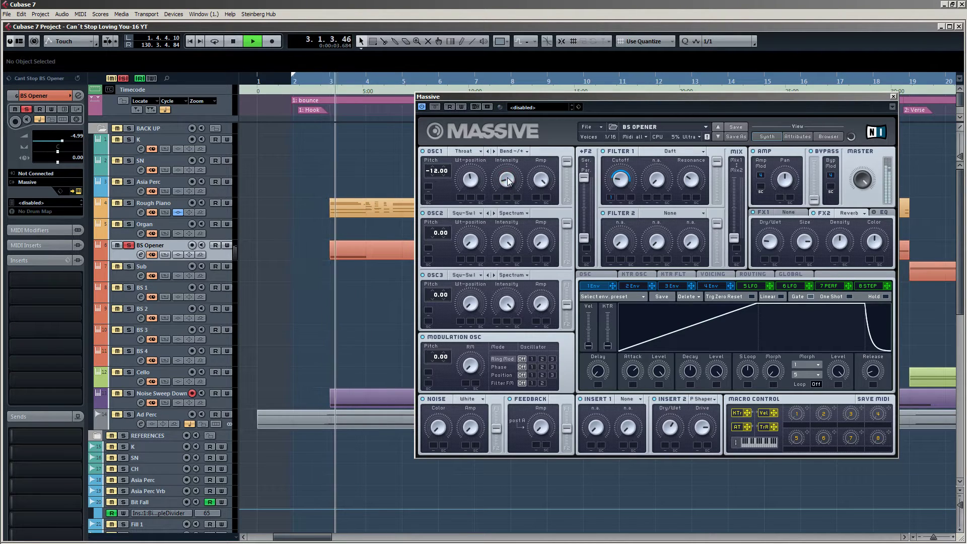
key(space)
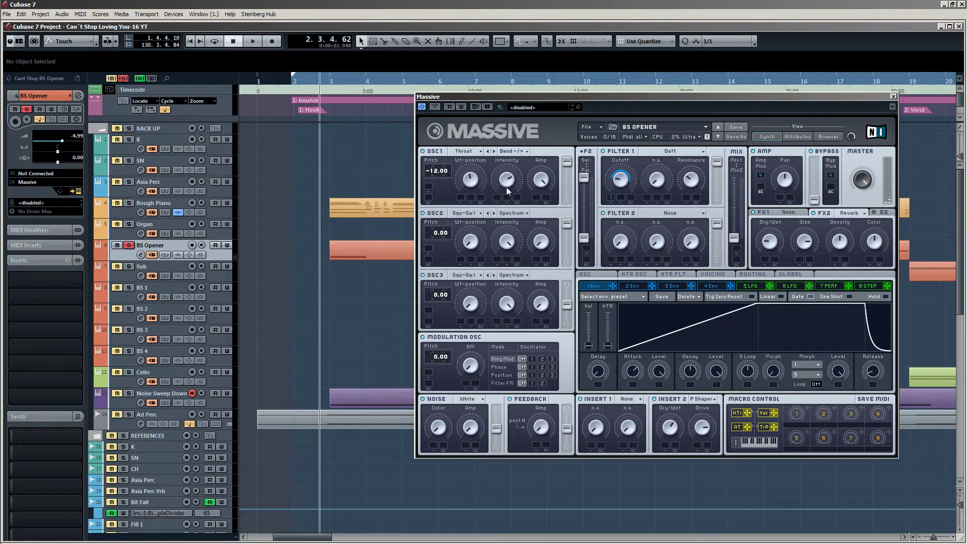
key(space)
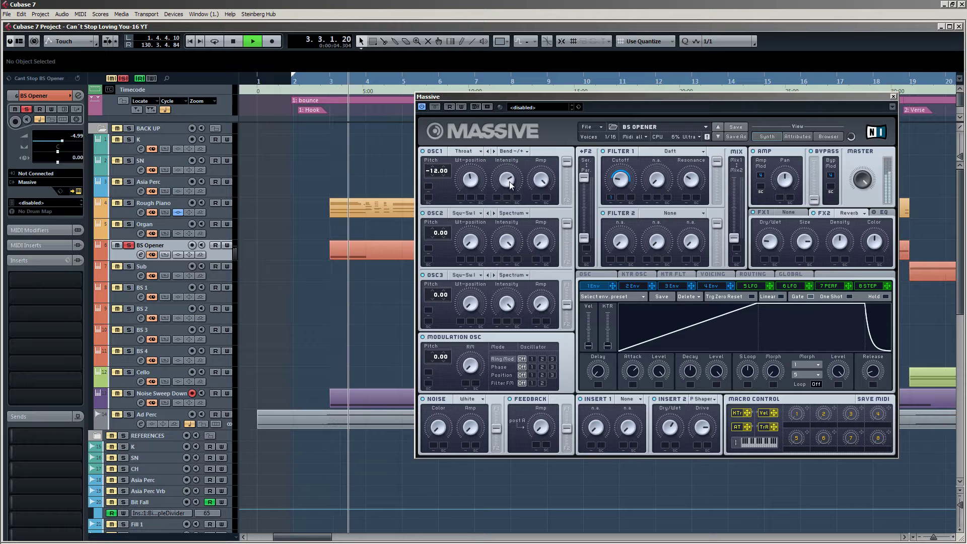
key(space)
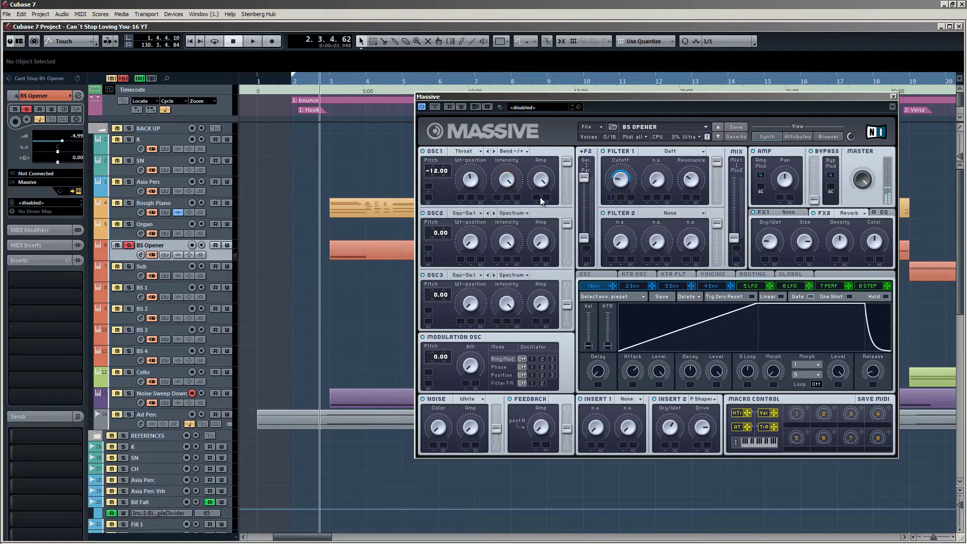
click(893, 97)
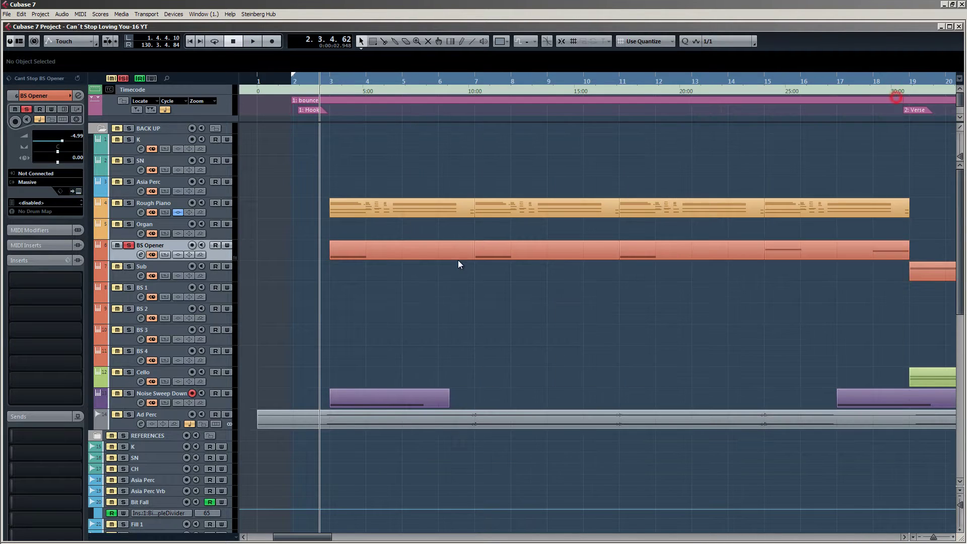
Unsolo the BS Opener instrument track, and examine the note in its first MIDI part in the Key Editor.
click(130, 246)
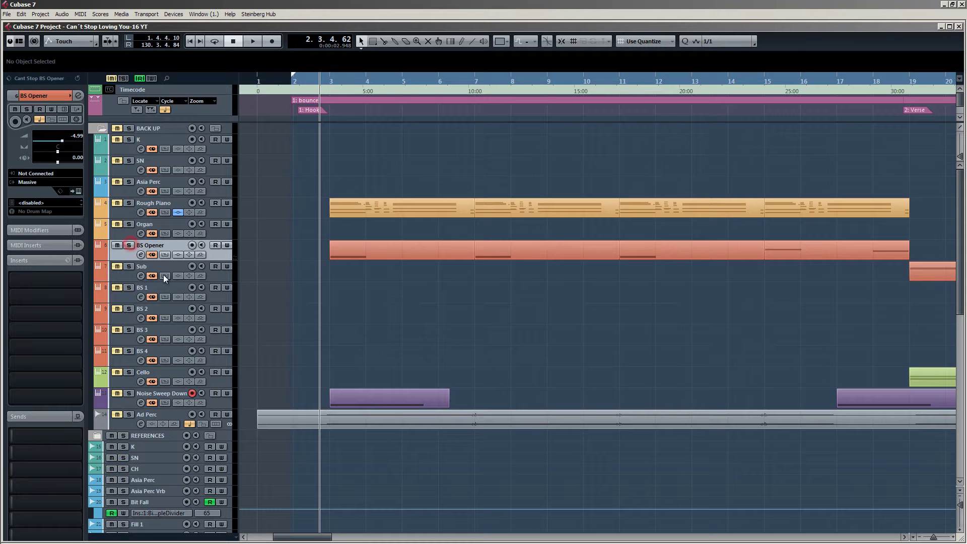
click(427, 248)
double_click(427, 246)
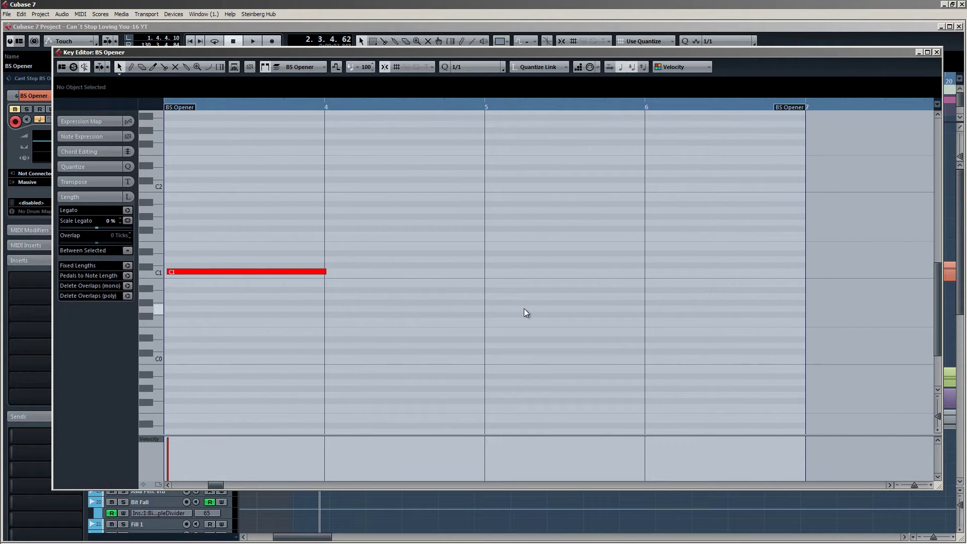
scroll(523, 308, down, 2)
scroll(287, 277, up, 3)
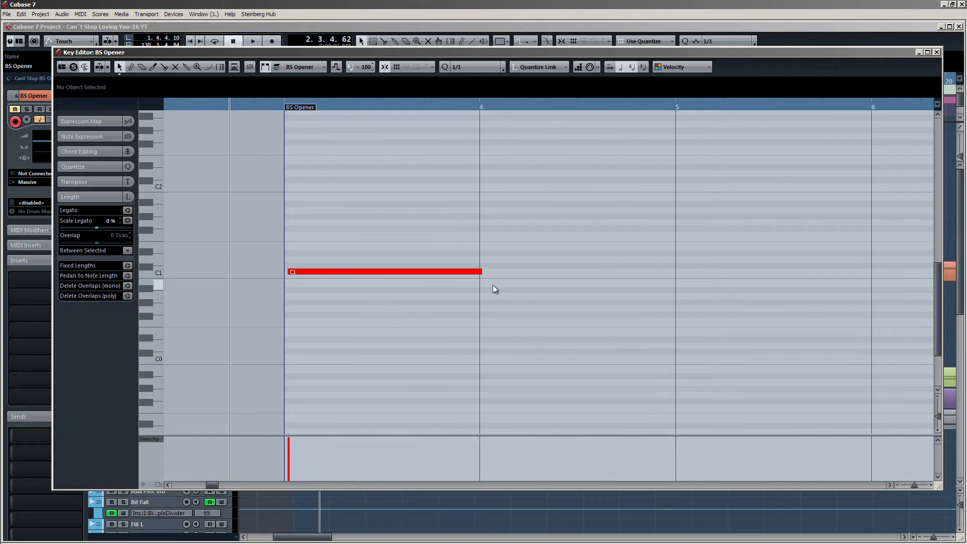
key(Return)
click(372, 301)
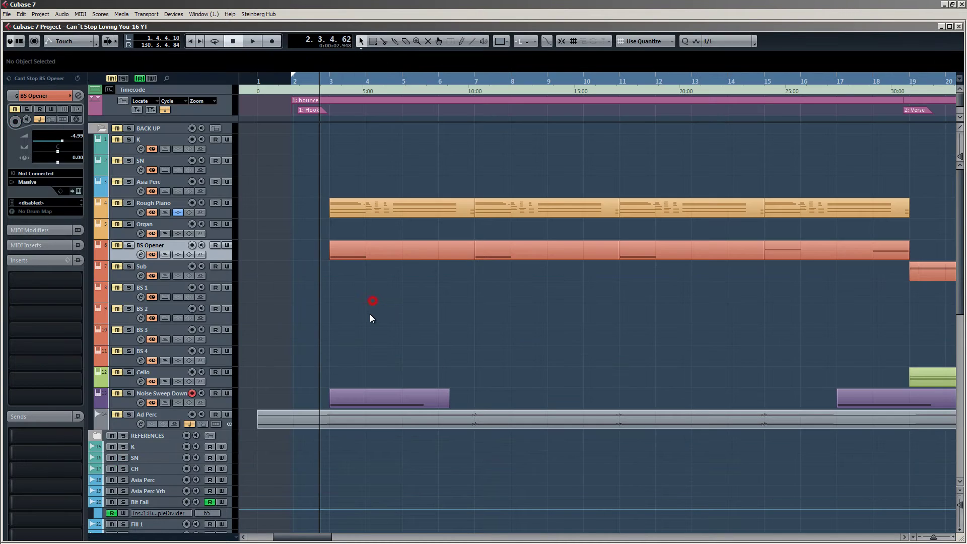
Select and solo the BS Opener audio track, located between the Organ and BS + Piano tracks.
scroll(312, 276, down, 3)
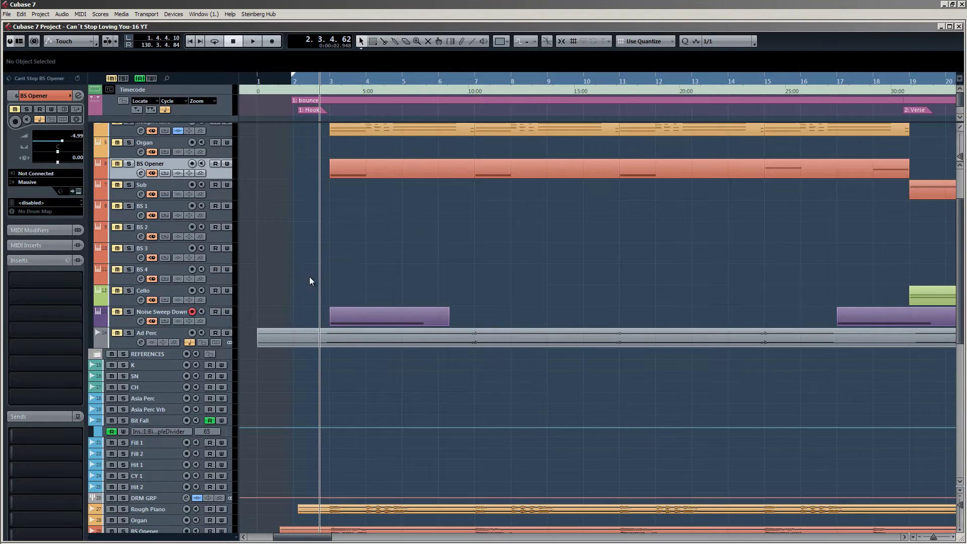
scroll(287, 235, up, 3)
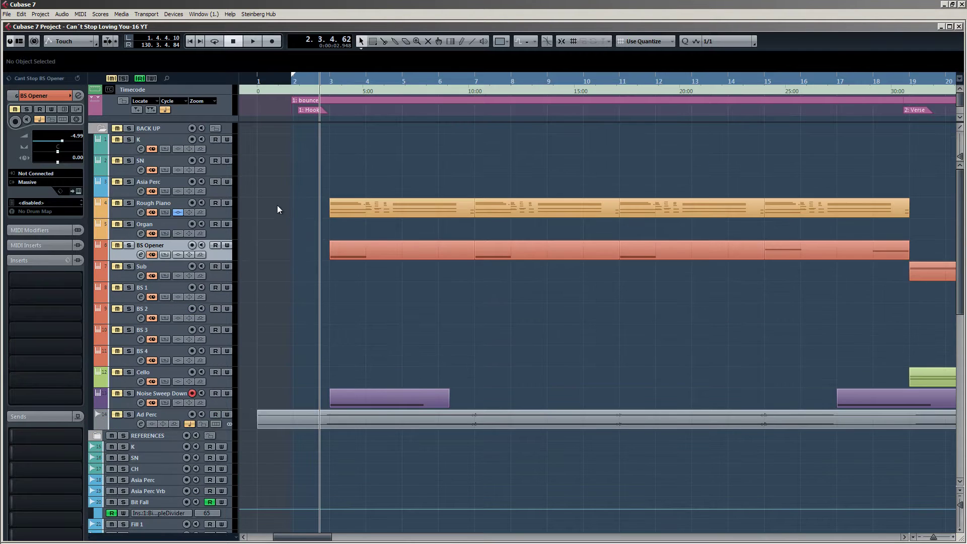
scroll(284, 199, down, 3)
scroll(278, 219, down, 15)
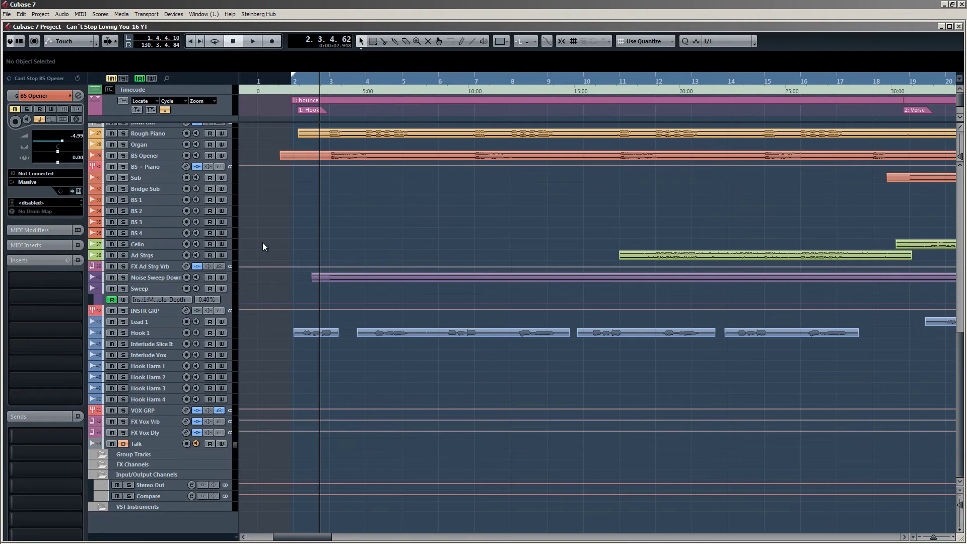
click(157, 156)
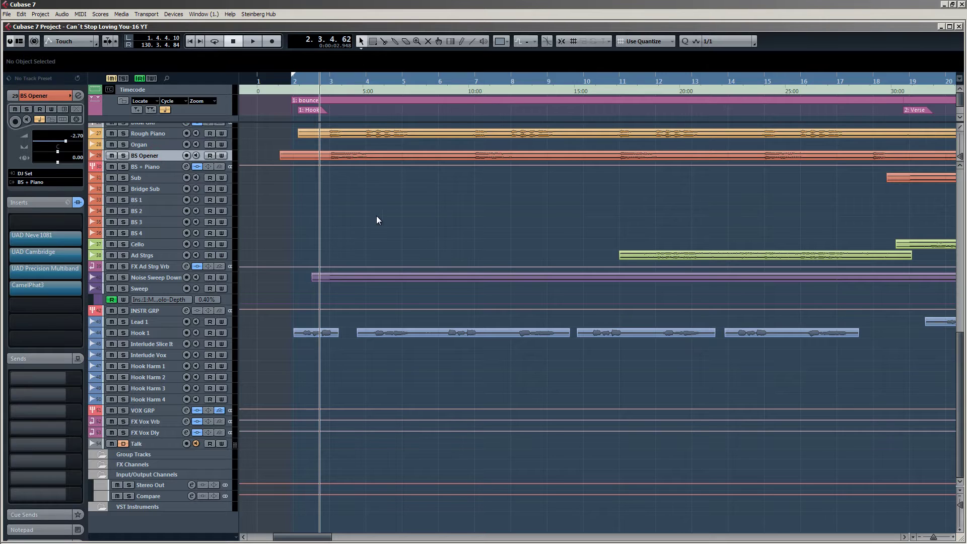
click(123, 156)
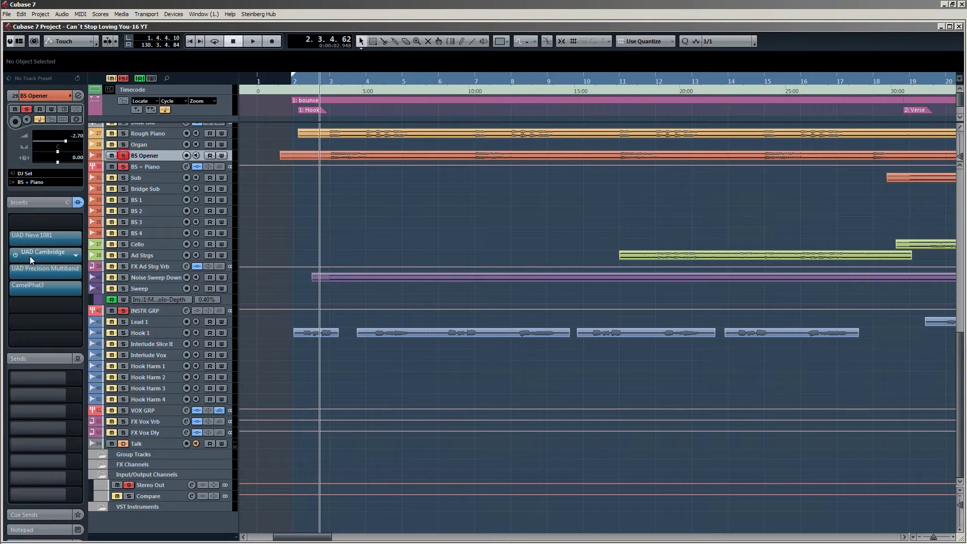
Open the BS Opener inserts UAD Neve 1081, UAD Cambridge, UAD Precision Multiband and CamelPhat3, and spread their windows apart to uncover the Neve 1081.
click(42, 237)
click(41, 251)
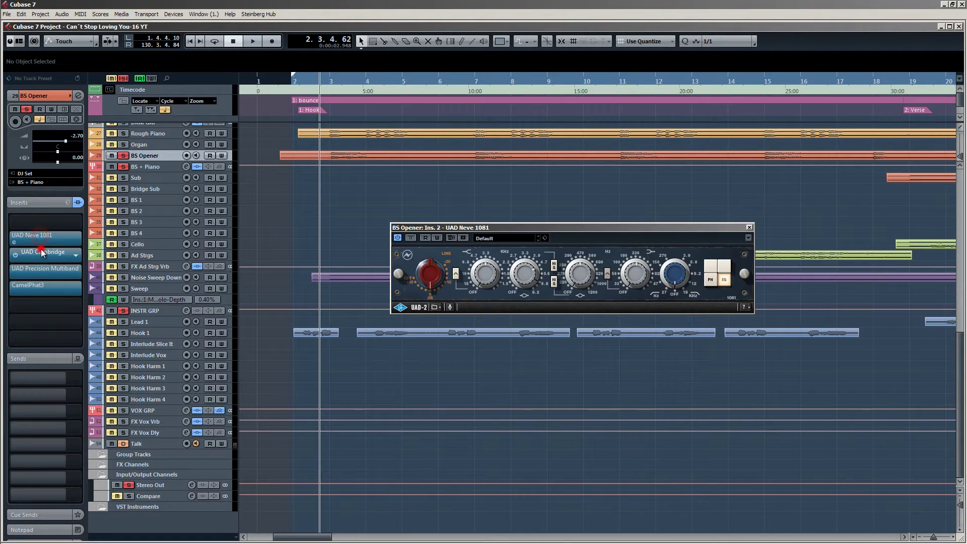
click(41, 270)
click(41, 287)
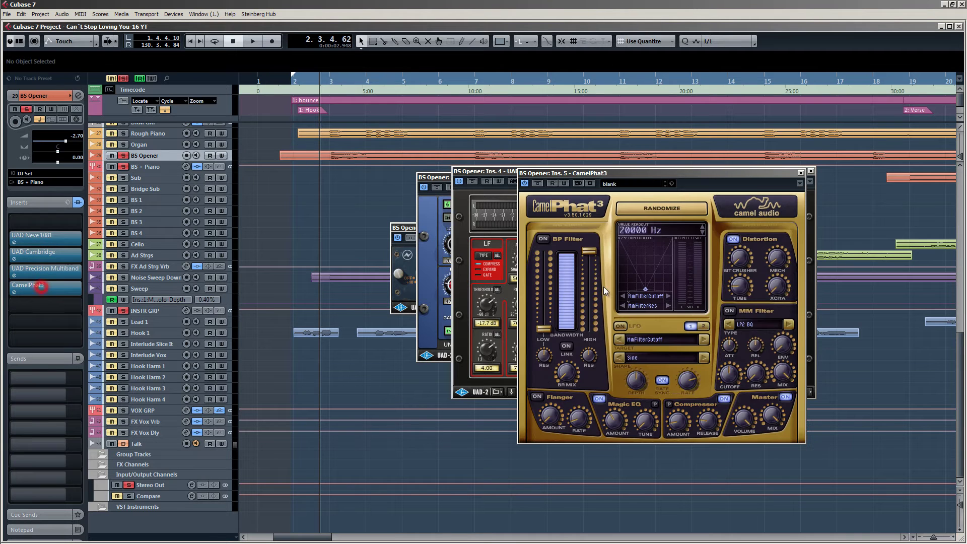
drag(647, 170, 792, 456)
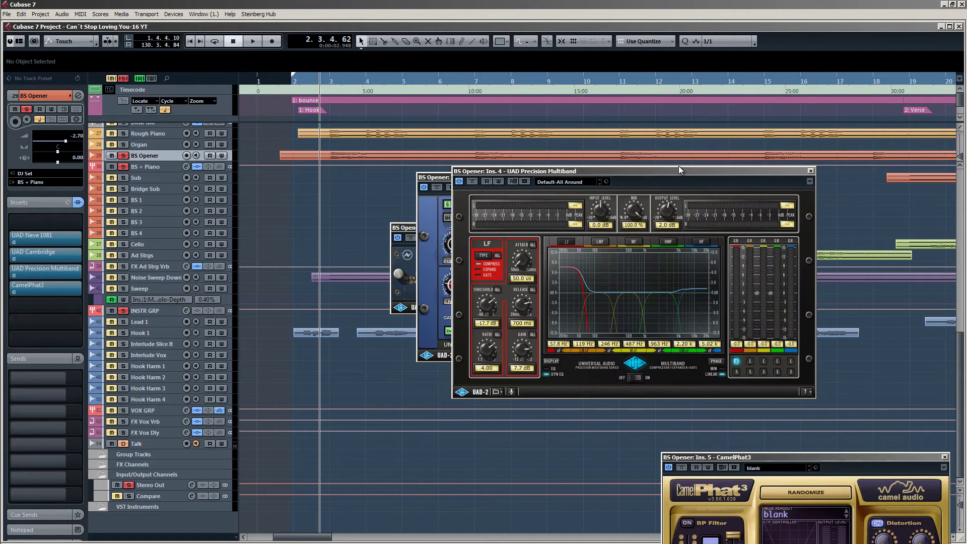
drag(680, 170, 667, 473)
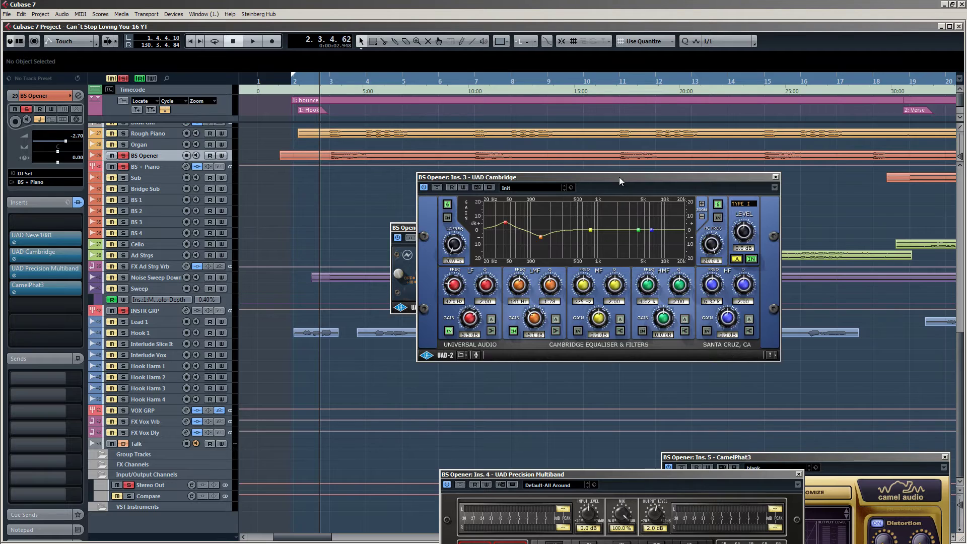
drag(618, 177, 505, 467)
drag(532, 228, 515, 228)
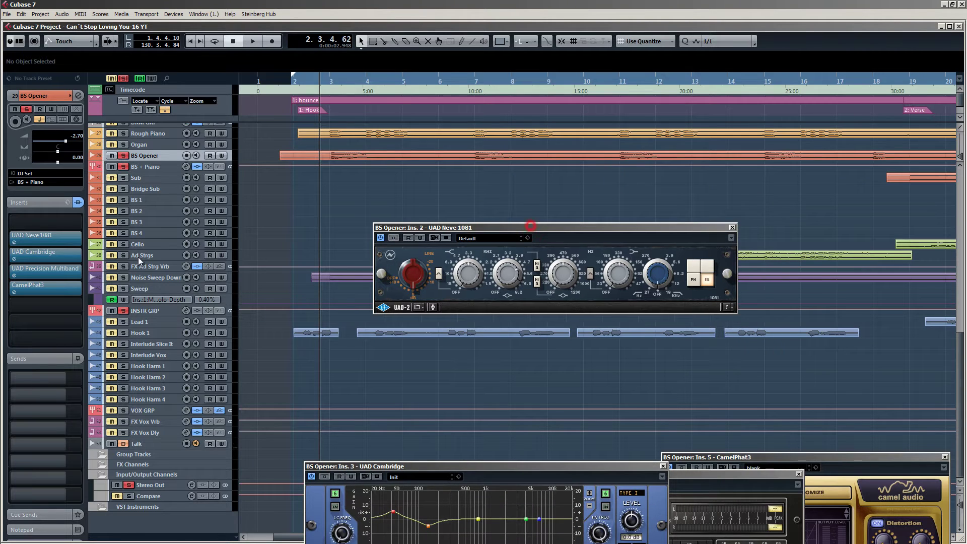
Bypass the UAD Cambridge, UAD Precision Multiband and CamelPhat3 inserts, and listen to BS Opener with only the Neve 1081 active.
click(15, 256)
click(14, 272)
click(14, 287)
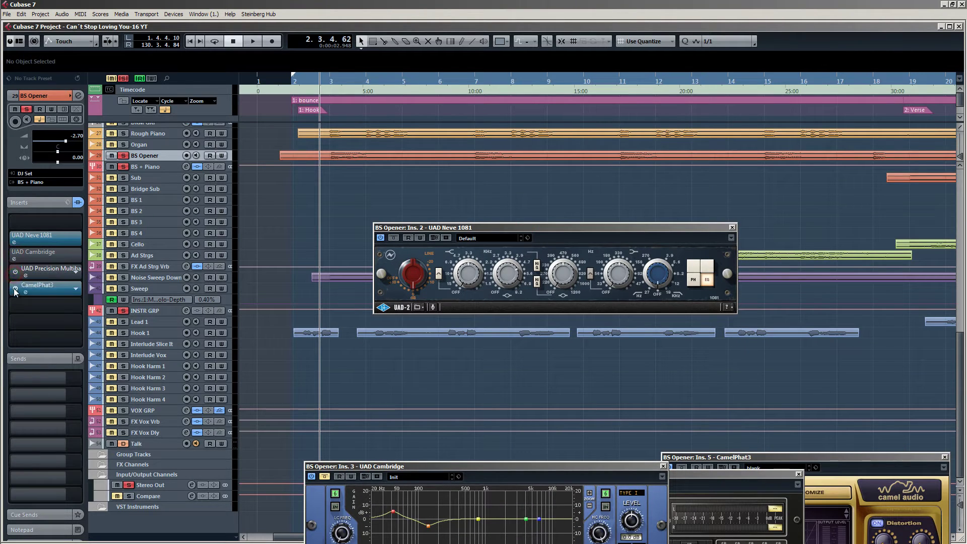
key(space)
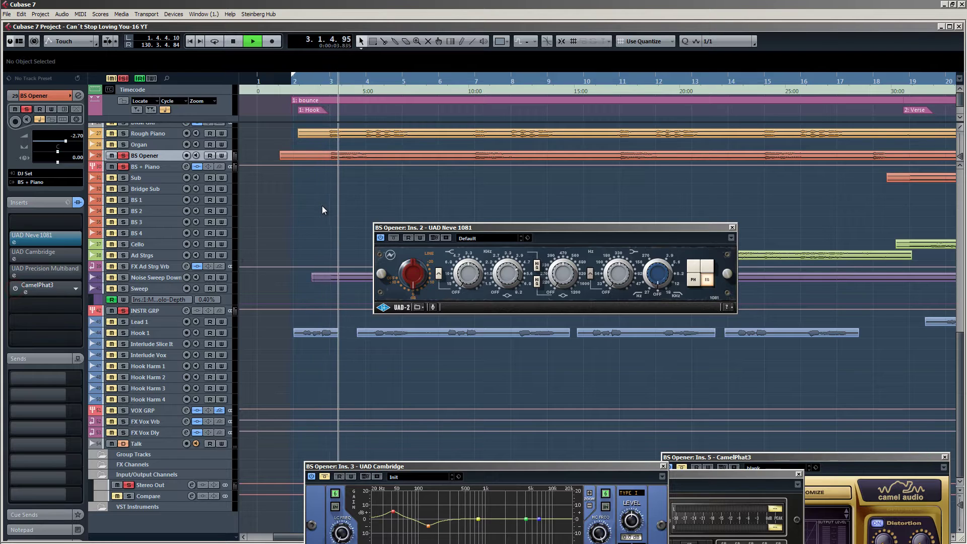
key(space)
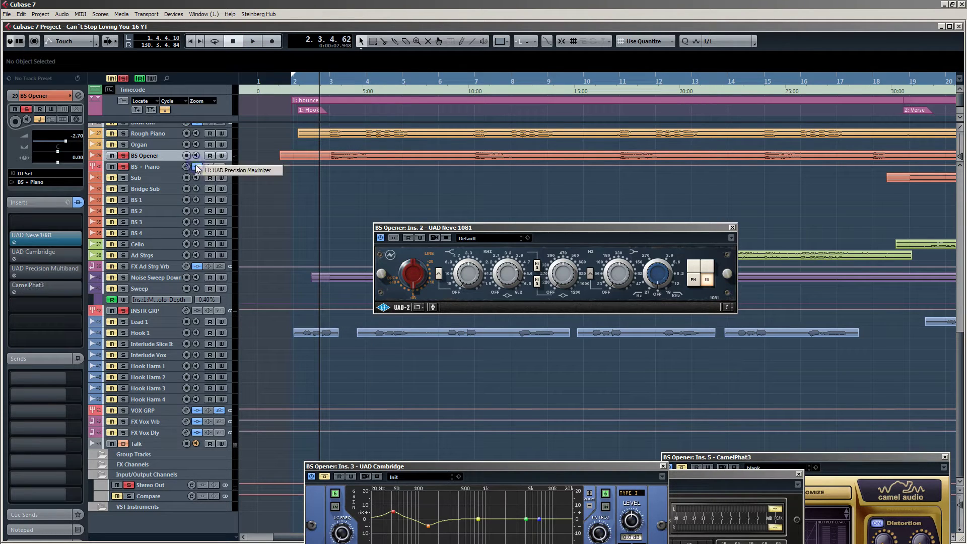
key(space)
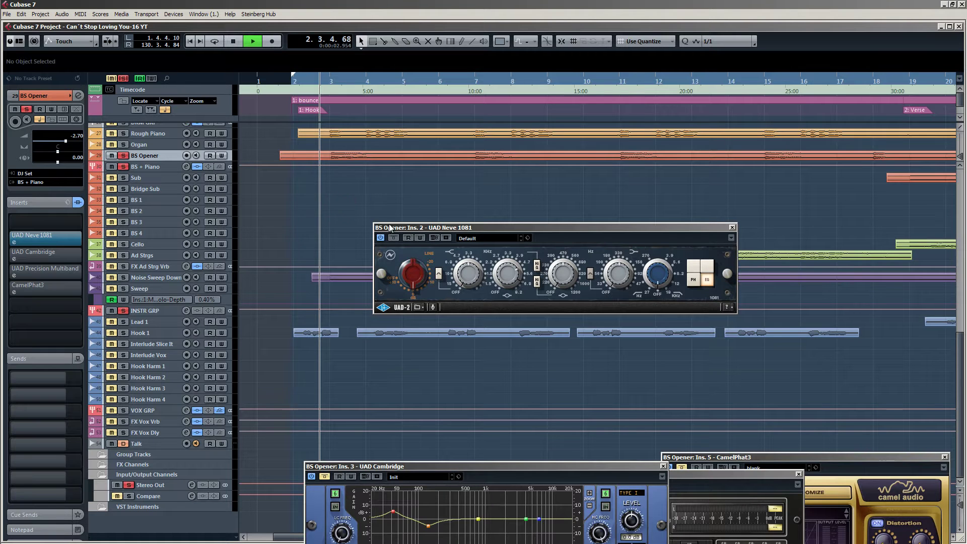
drag(390, 227, 368, 199)
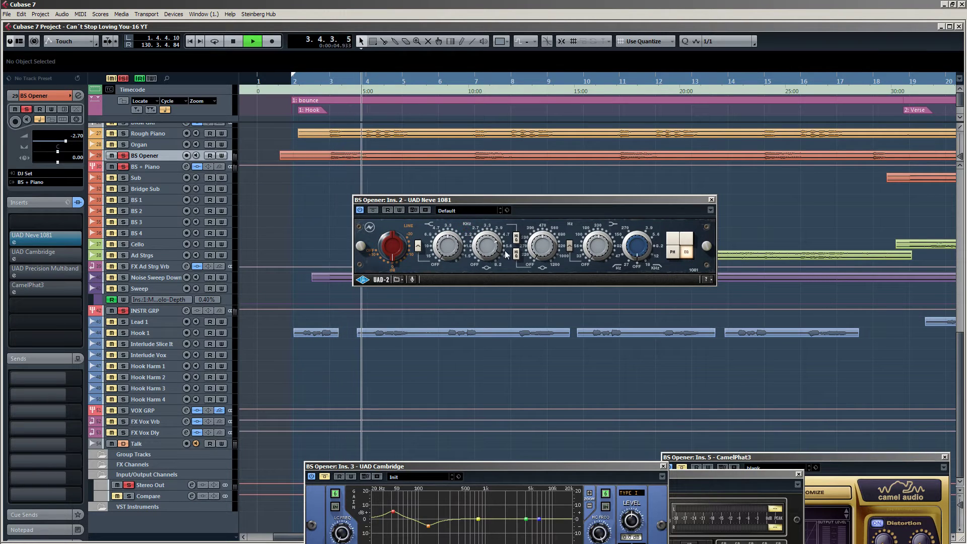
key(space)
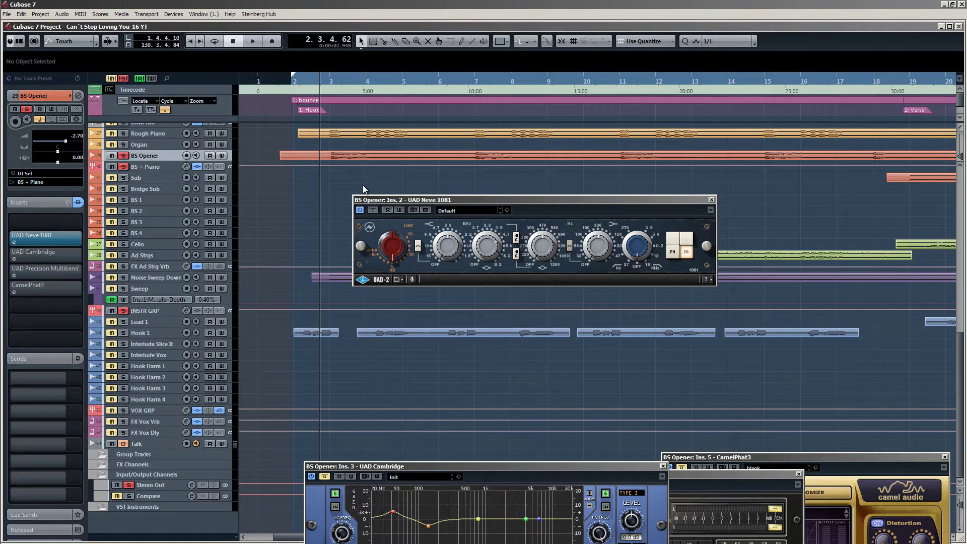
Reposition the Neve 1081 window, play BS Opener with the EQ active, and bypass the Neve 1081 during playback to compare.
drag(486, 203, 455, 204)
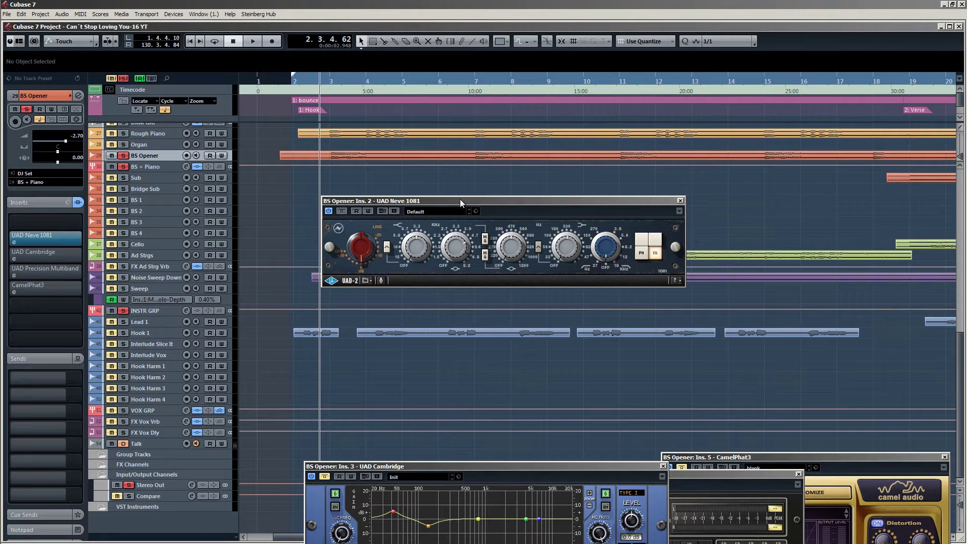
drag(460, 199, 509, 178)
key(space)
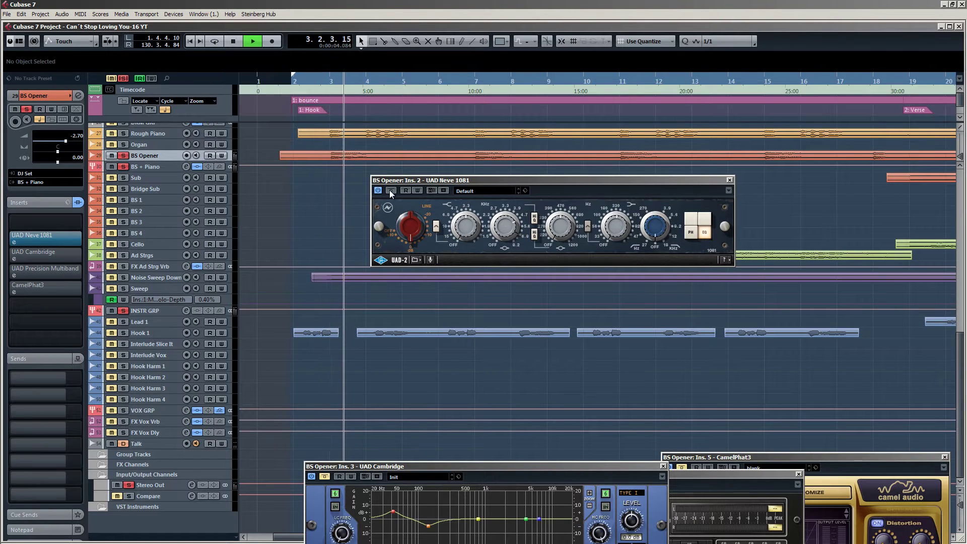
key(space)
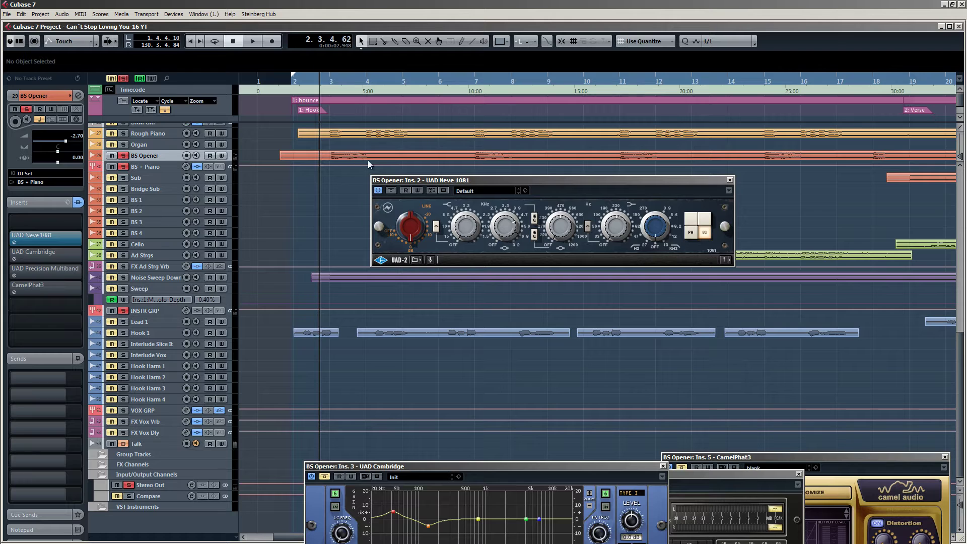
key(space)
click(390, 192)
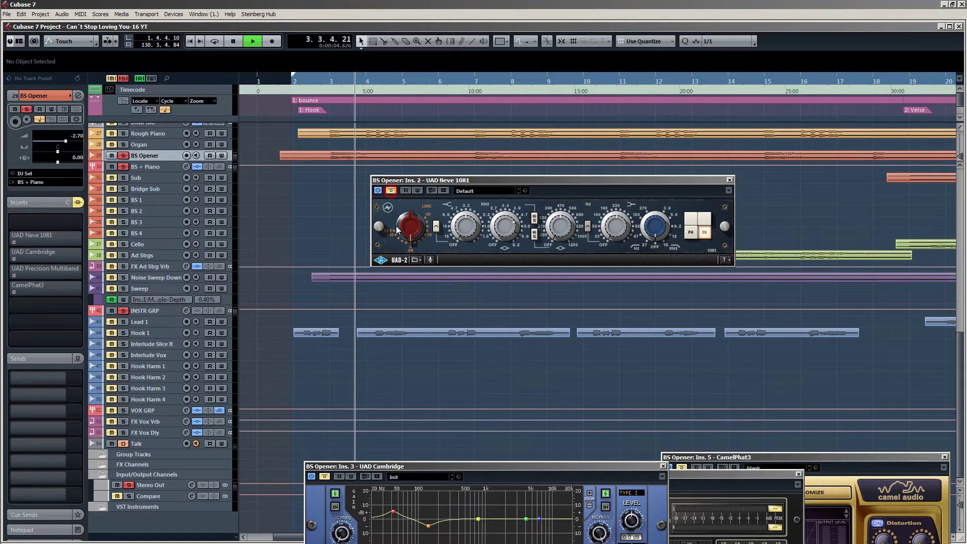
Replay BS Opener with the Neve 1081 bypassed, reactivate the EQ to compare, and close its window.
key(space)
key(space)
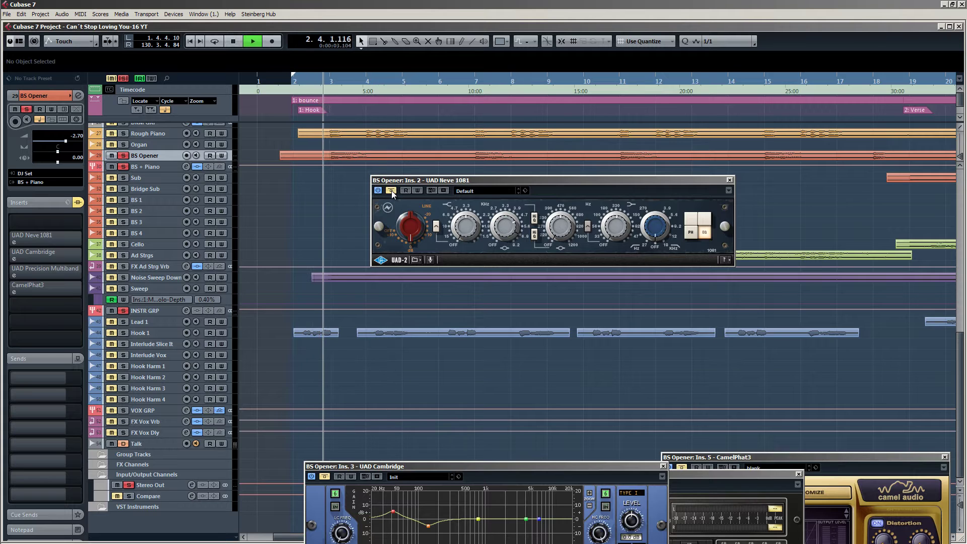
key(space)
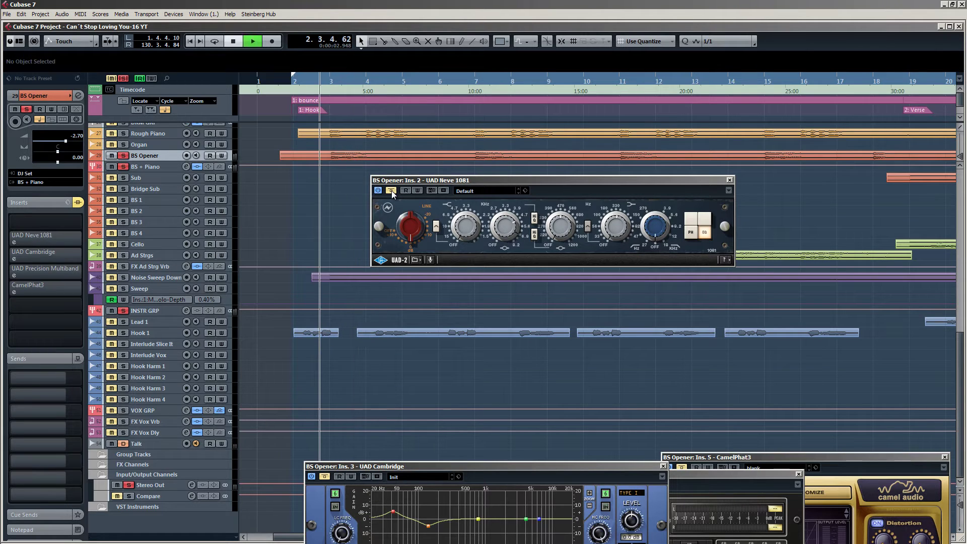
click(391, 190)
key(space)
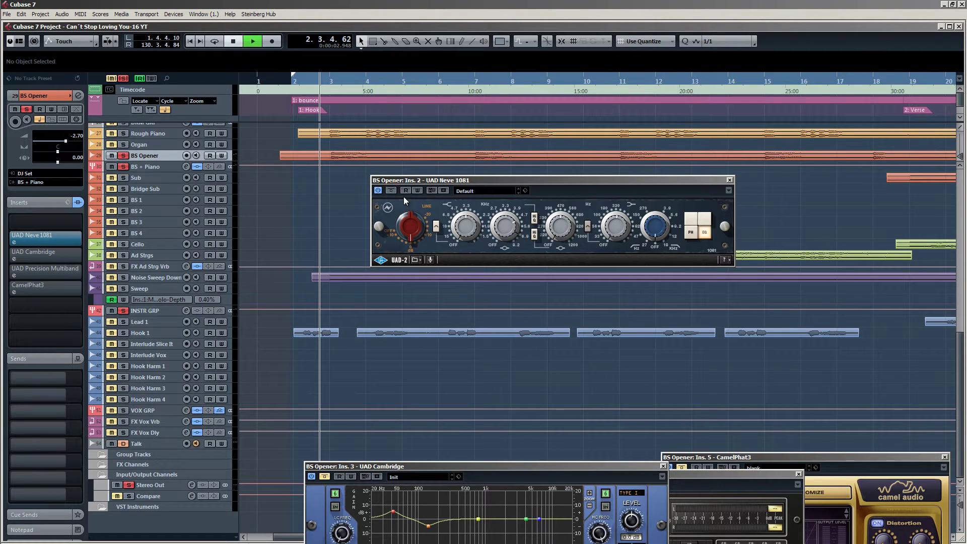
key(space)
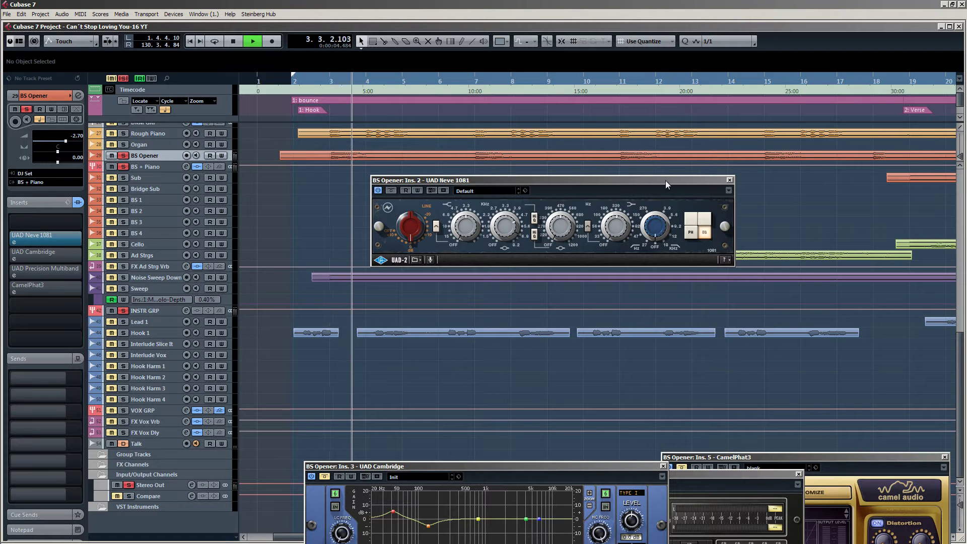
click(729, 179)
key(space)
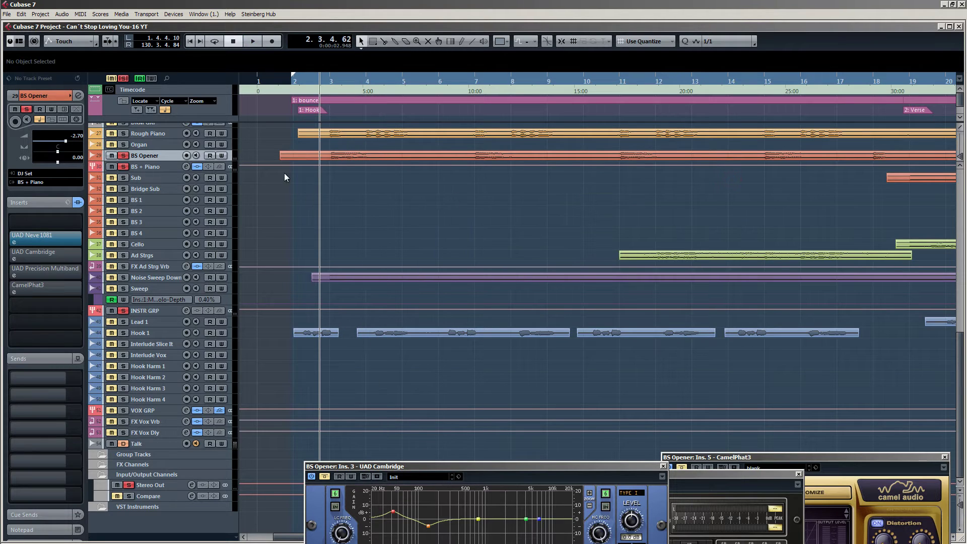
Bring the UAD Cambridge window fully into view, play BS Opener, and take the Cambridge EQ out of bypass.
click(38, 253)
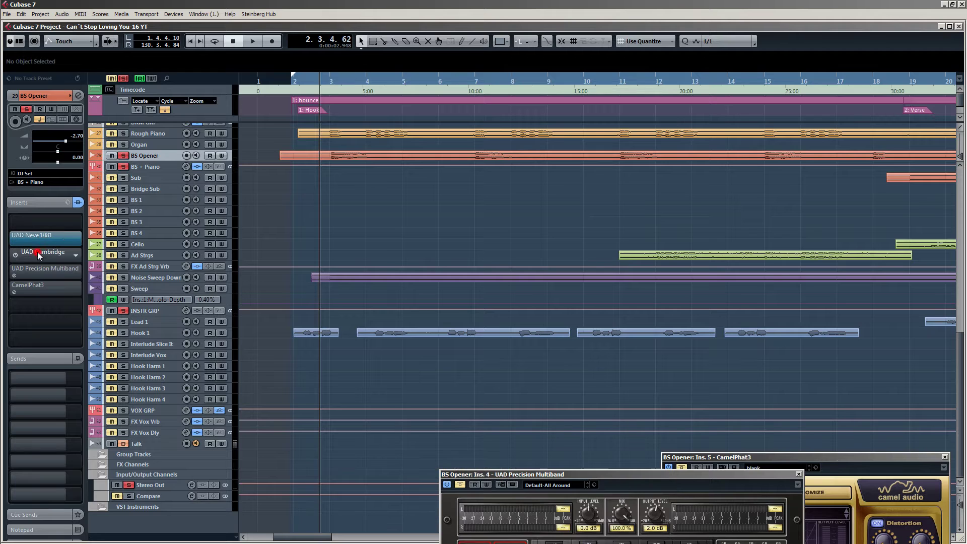
click(48, 256)
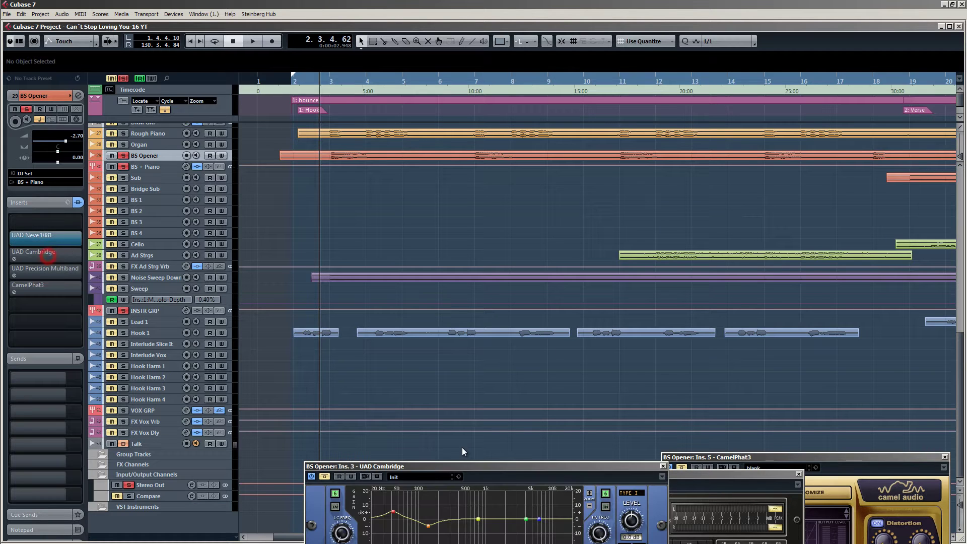
drag(504, 465, 512, 205)
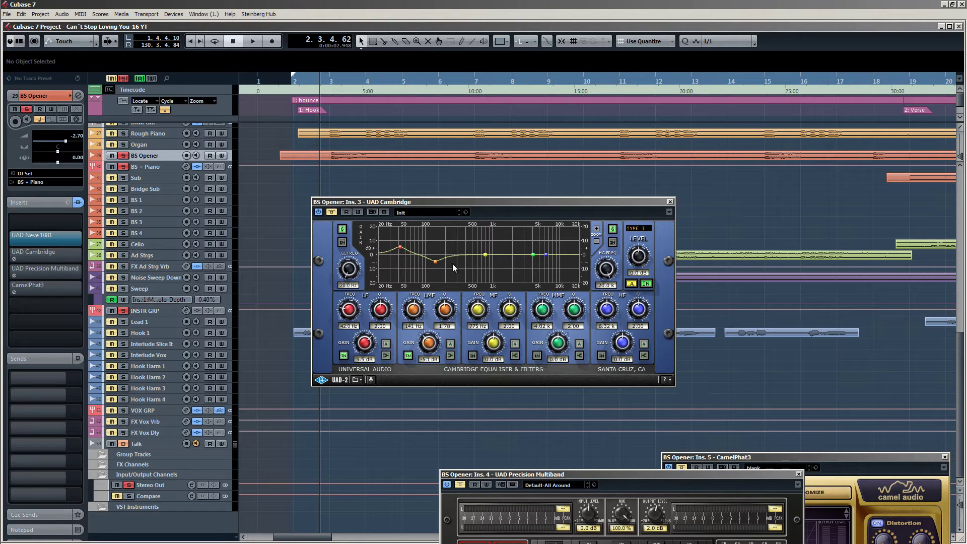
key(space)
drag(416, 202, 464, 225)
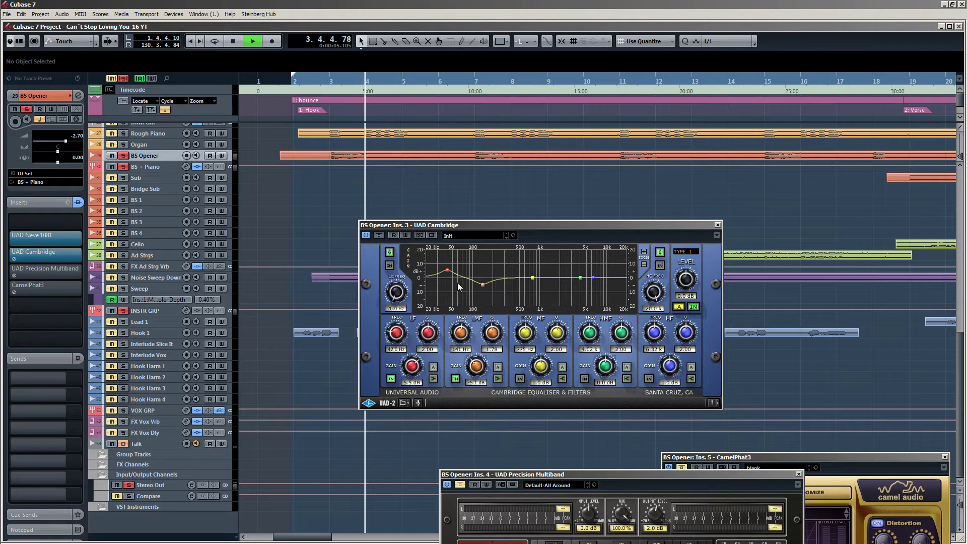
Replay BS Opener several times with the UAD Cambridge curve active, stop playback, and close the Cambridge window.
key(space)
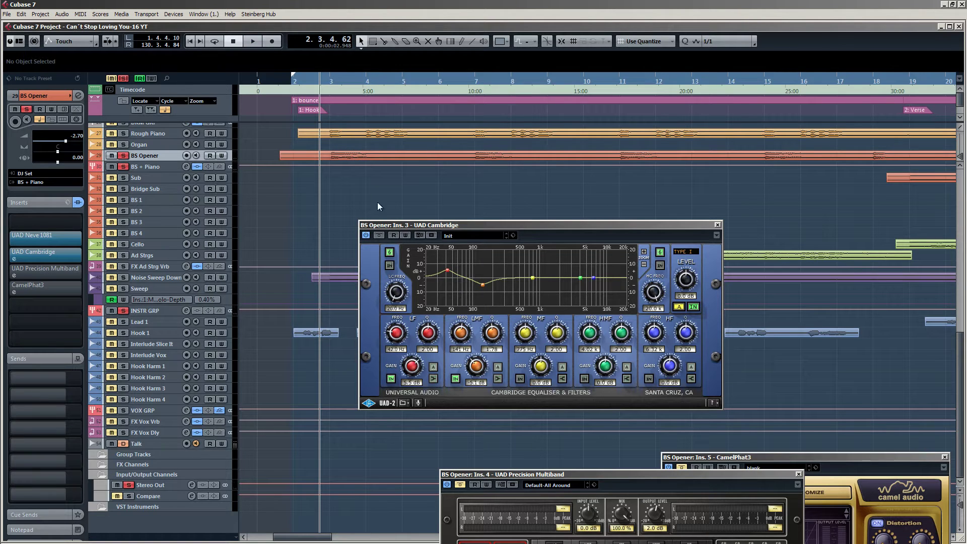
key(space)
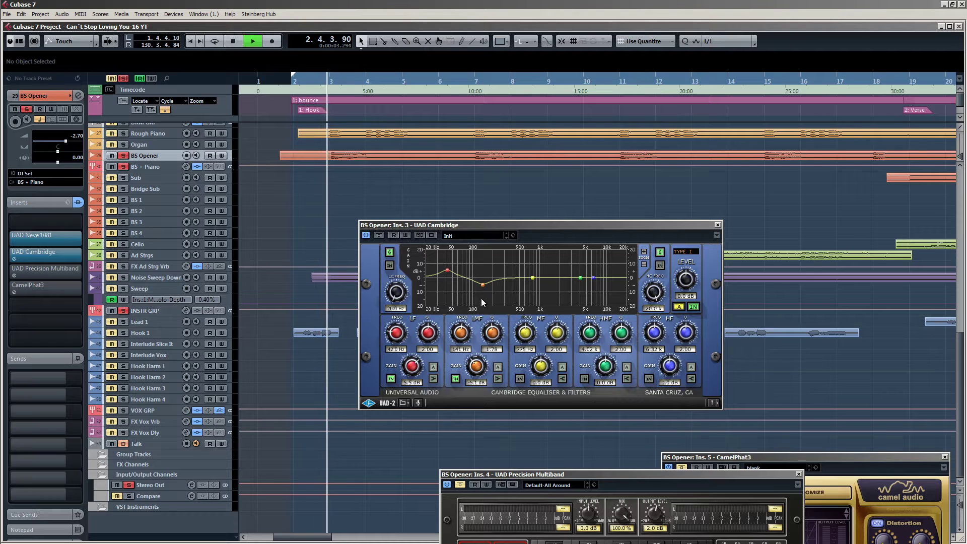
key(space)
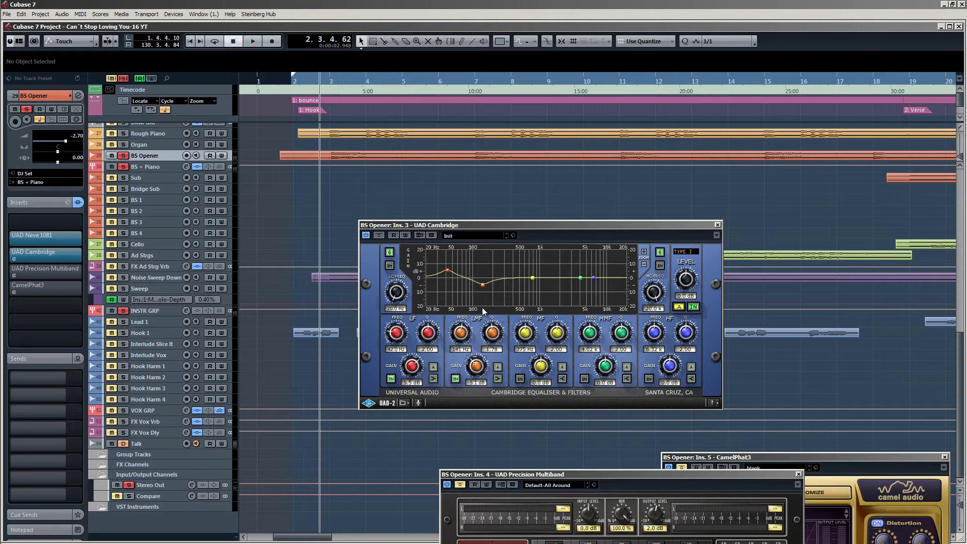
key(space)
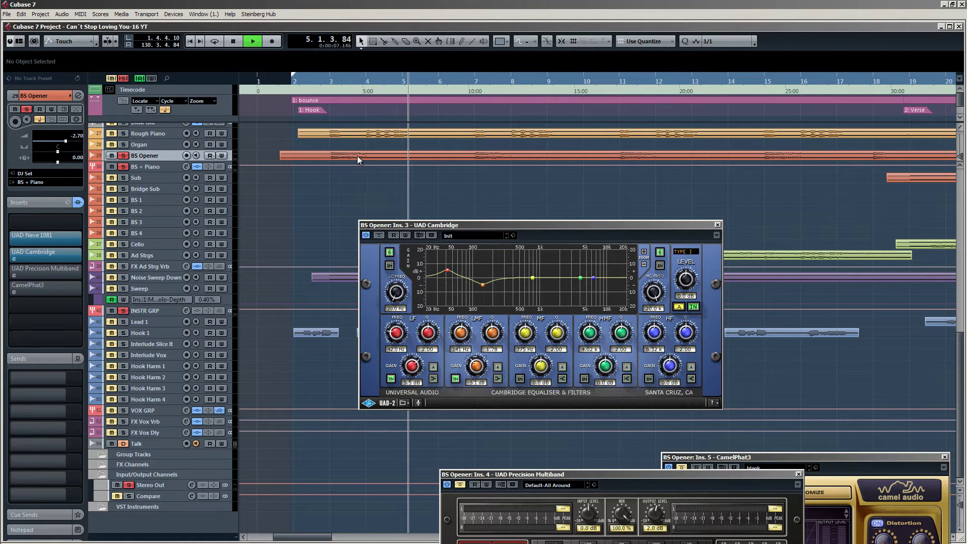
click(717, 224)
key(space)
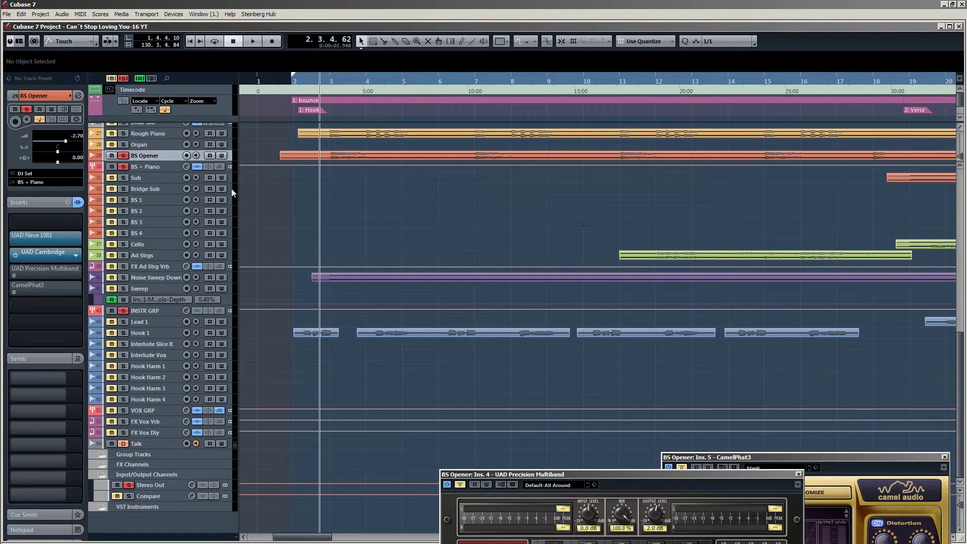
Bring the UAD Precision Multiband window fully into view, take it out of bypass, and play BS Opener through it.
click(44, 270)
click(46, 270)
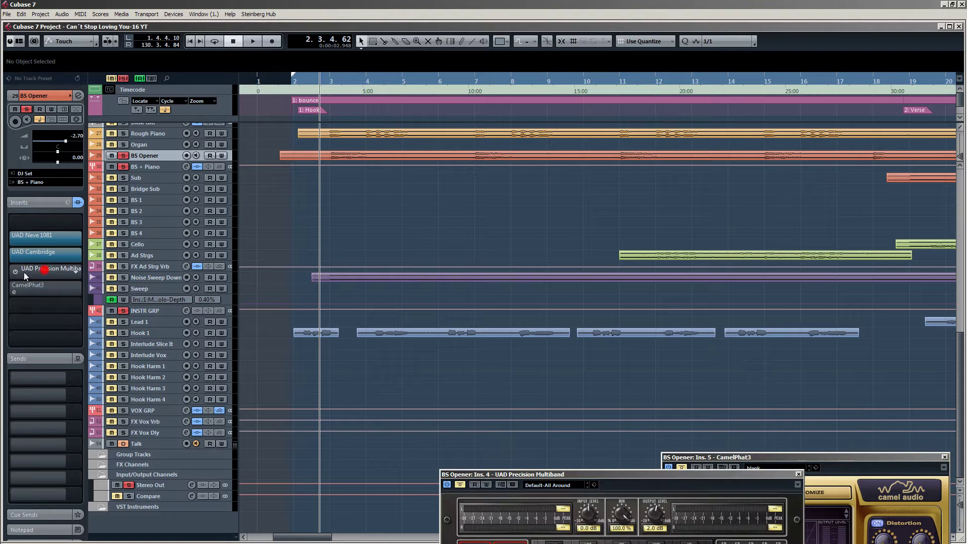
mouse_move(627, 473)
mouse_down()
mouse_move(601, 365)
mouse_move(518, 167)
mouse_up()
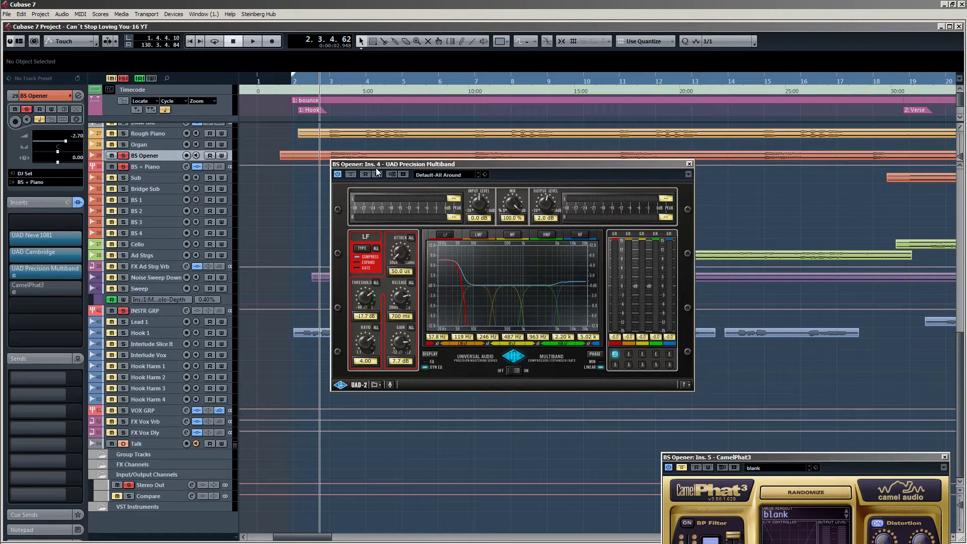
key(space)
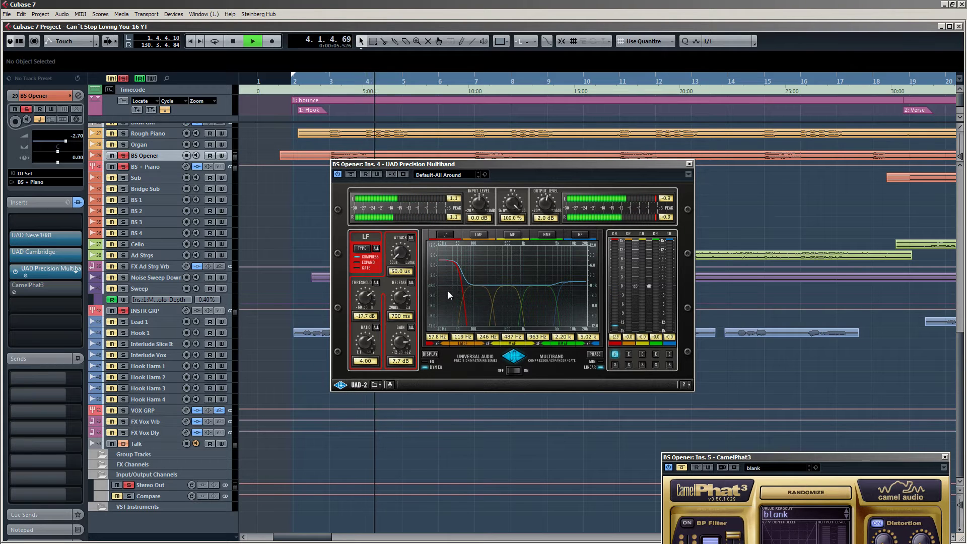
Replay BS Opener repeatedly to examine the Precision Multiband's LF band compression, and close the plug-in window.
key(space)
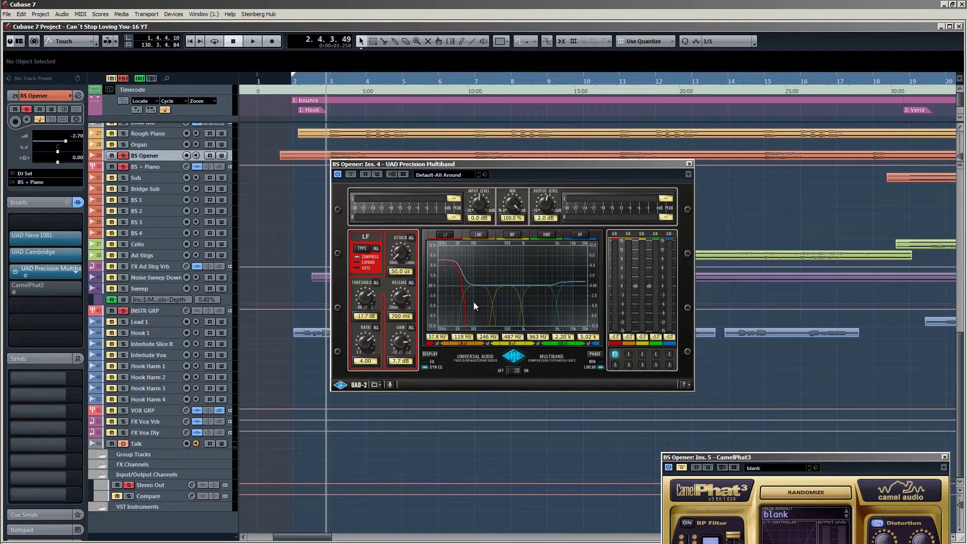
key(space)
key(space)
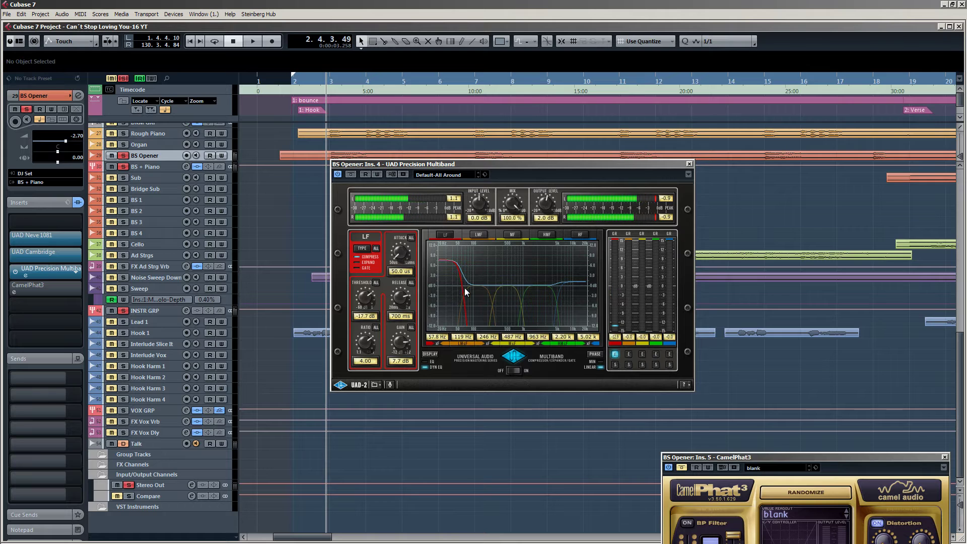
key(space)
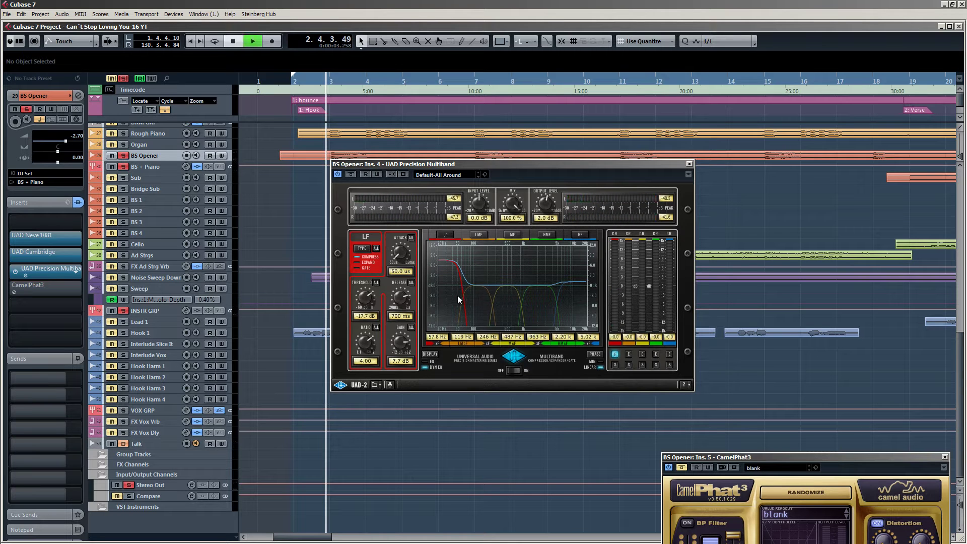
key(space)
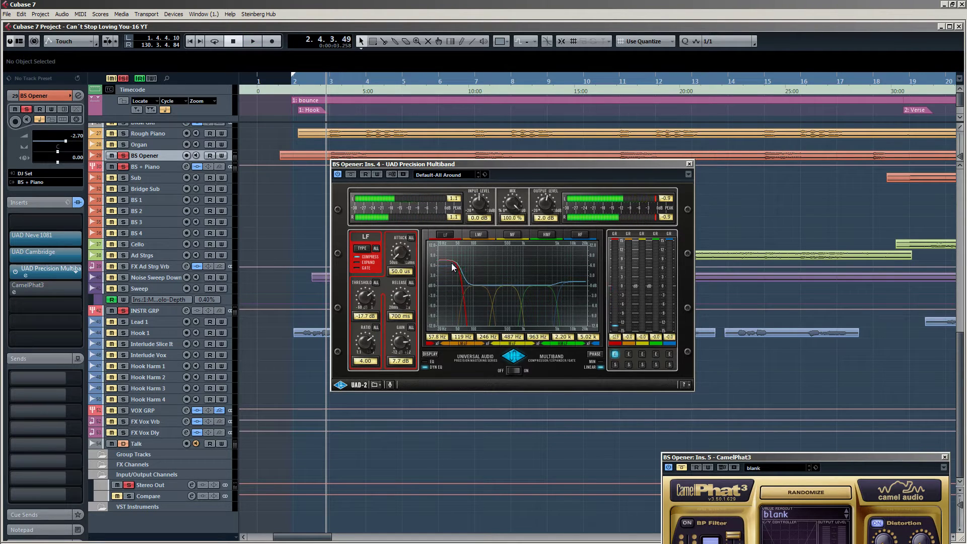
key(space)
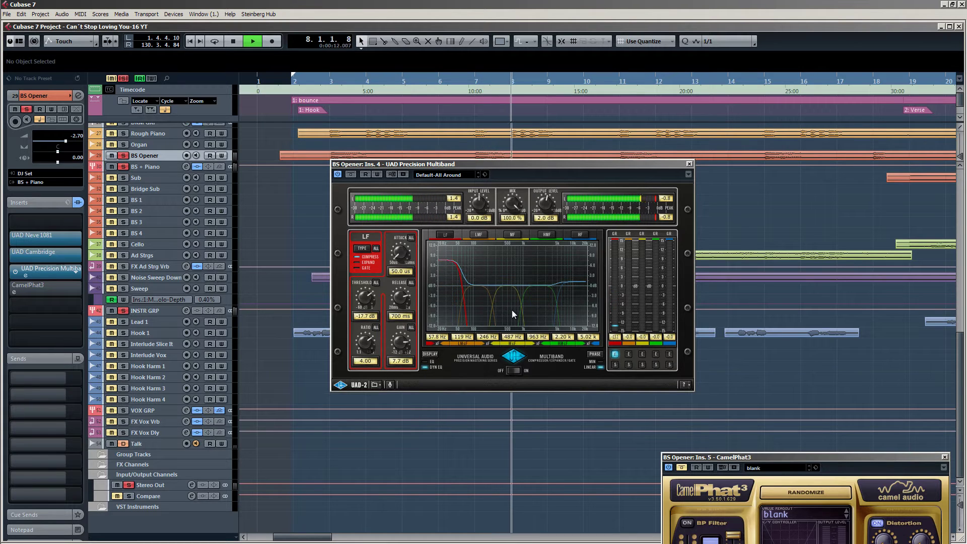
key(space)
click(689, 164)
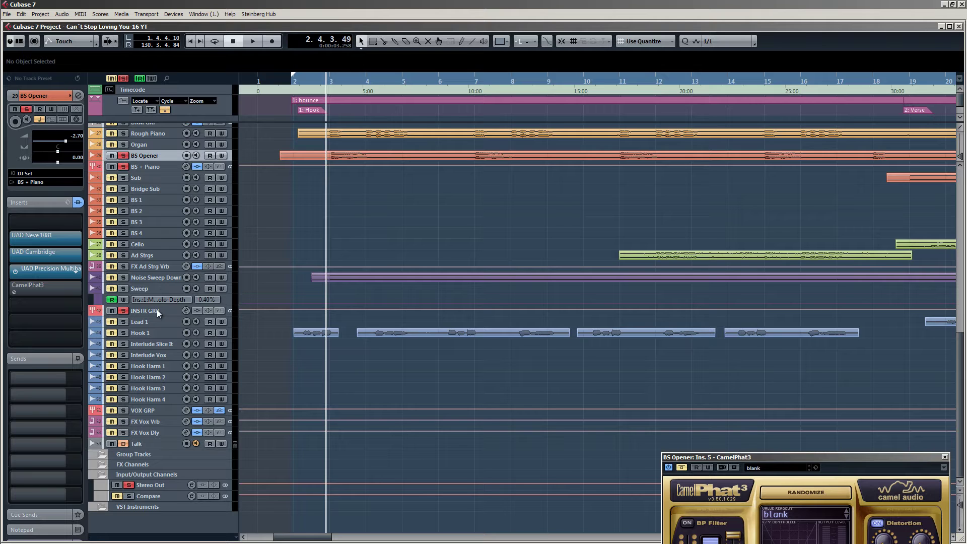
Bring the CamelPhat3 window fully into view, take it out of bypass, and play BS Opener through its distortion and compressor.
click(41, 289)
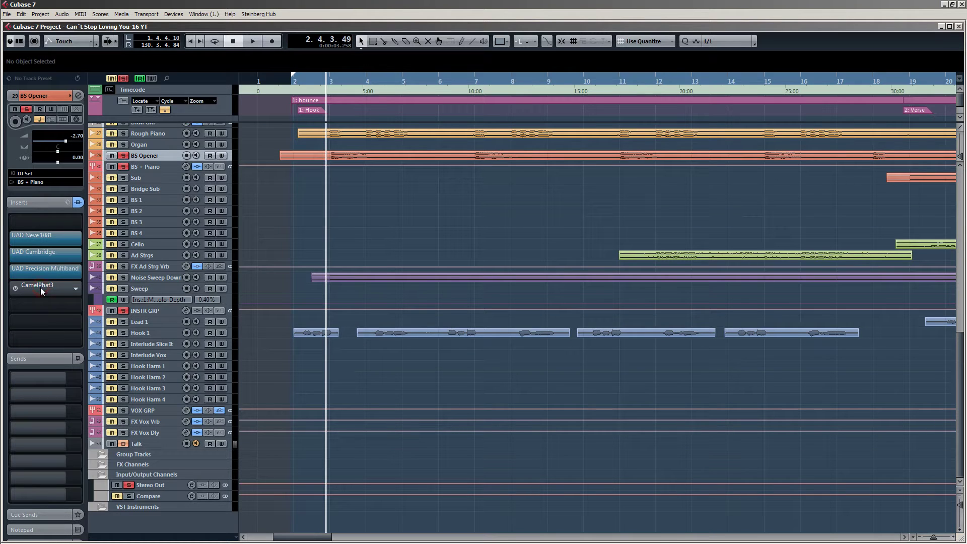
click(40, 287)
drag(778, 456, 476, 171)
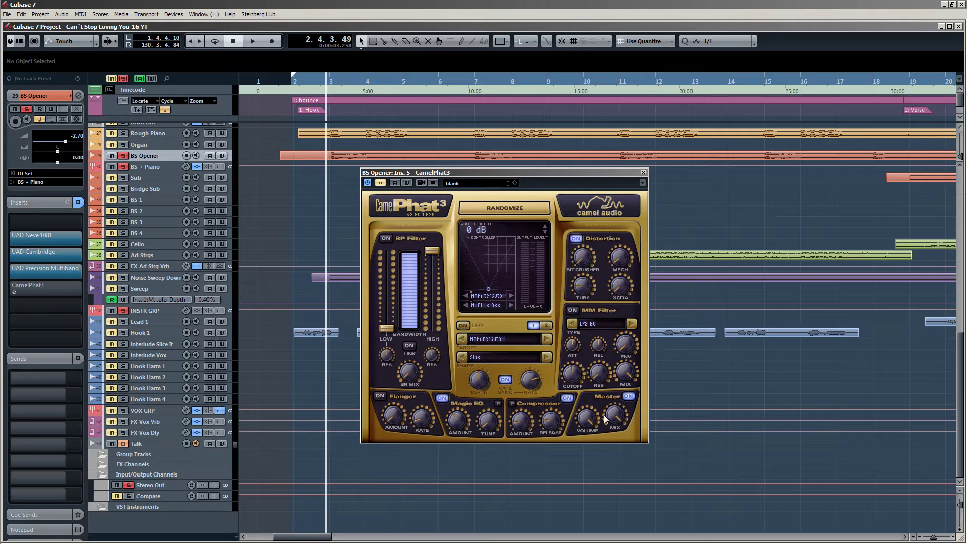
click(380, 184)
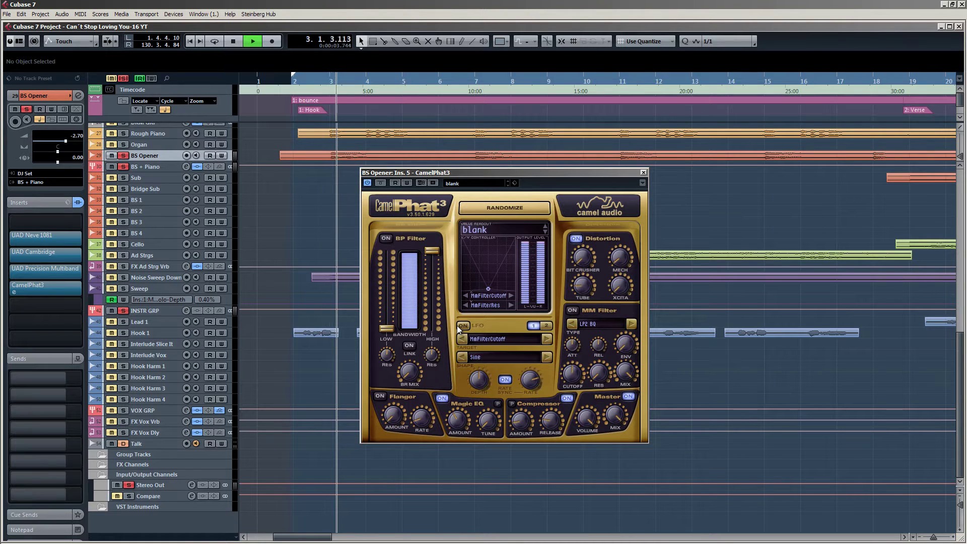
key(space)
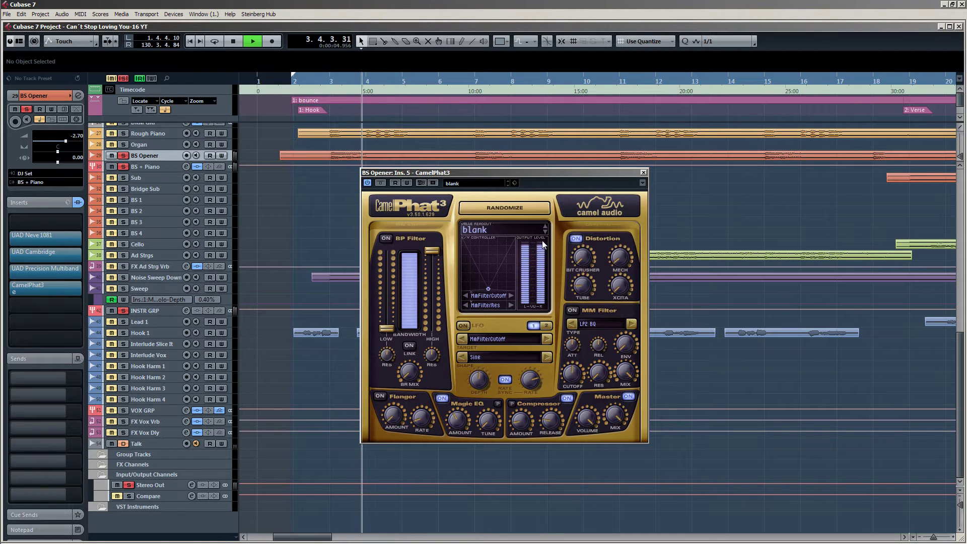
key(space)
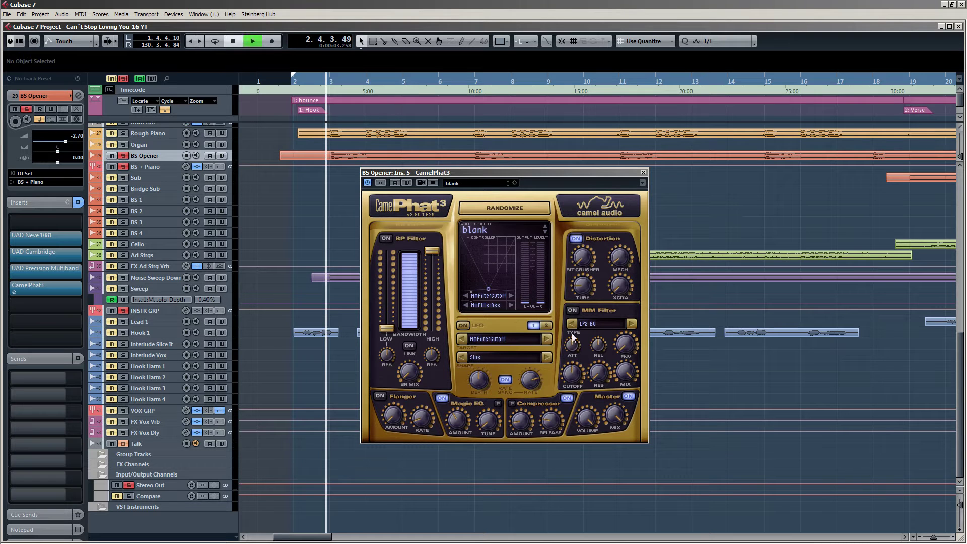
key(space)
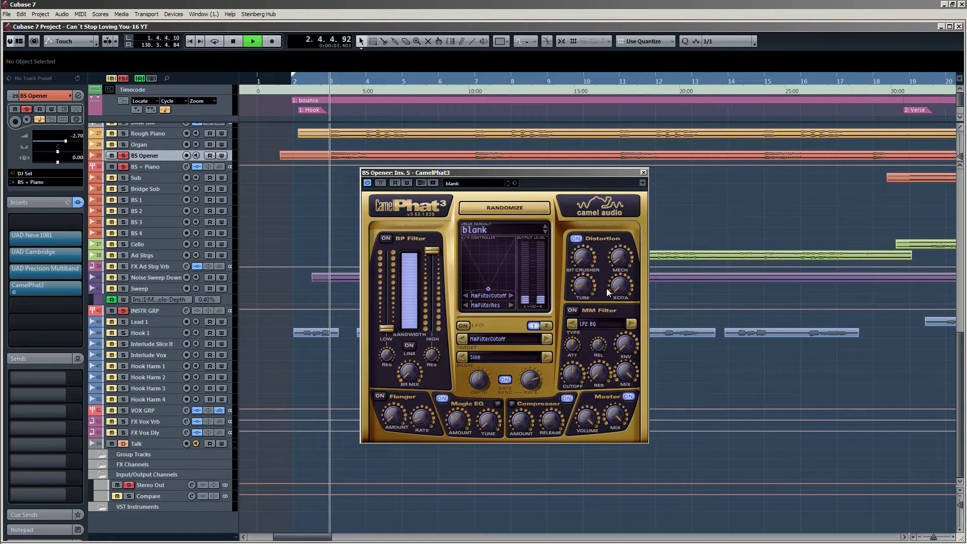
Compare BS Opener with CamelPhat3 bypassed, reactivate the plug-in, and close its window.
click(381, 184)
key(space)
key(space)
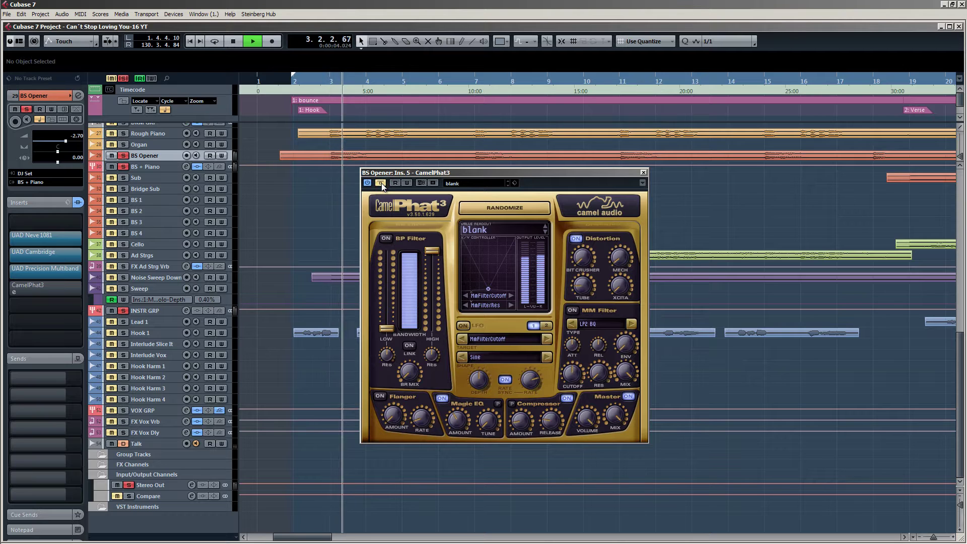
key(space)
click(381, 183)
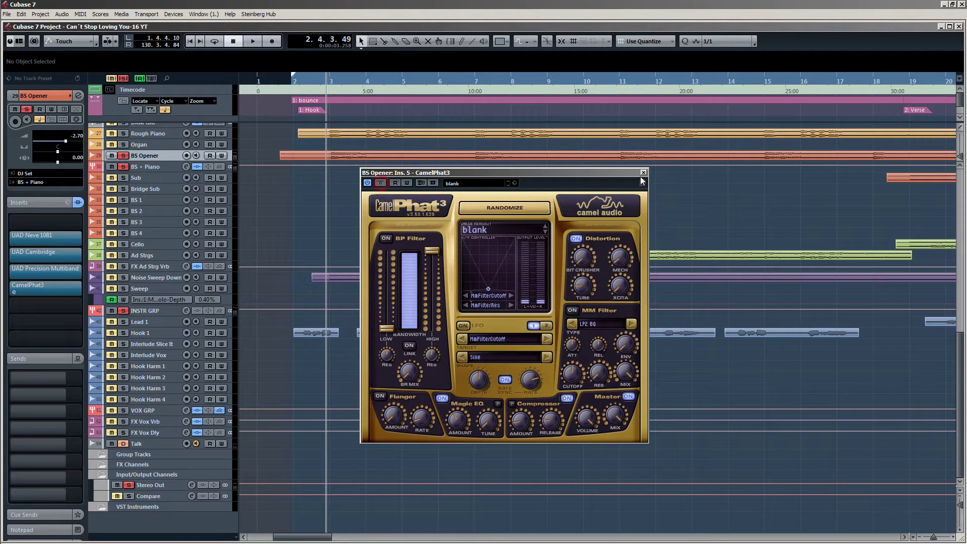
click(644, 172)
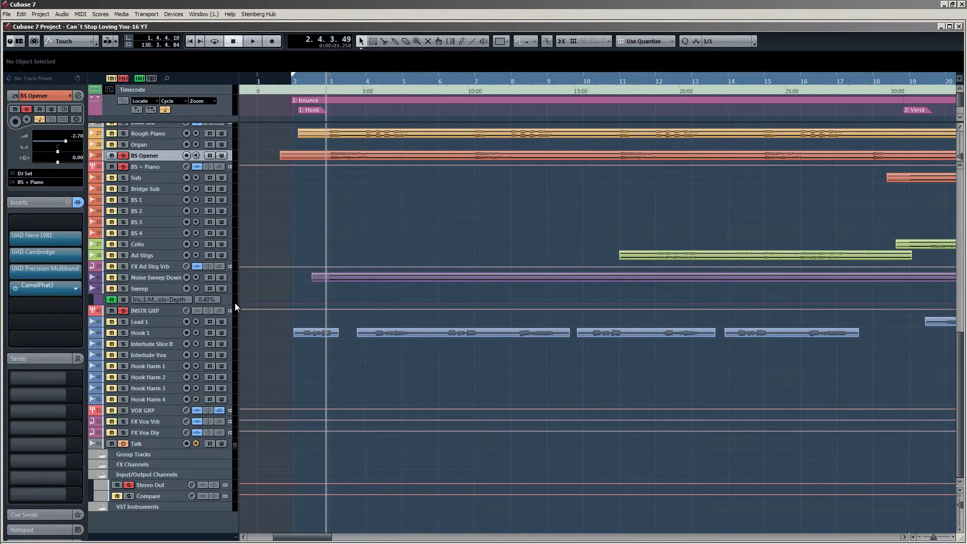
Select the BS + Piano group track, solo it with Rough Piano and BS Opener, and play them together.
click(150, 169)
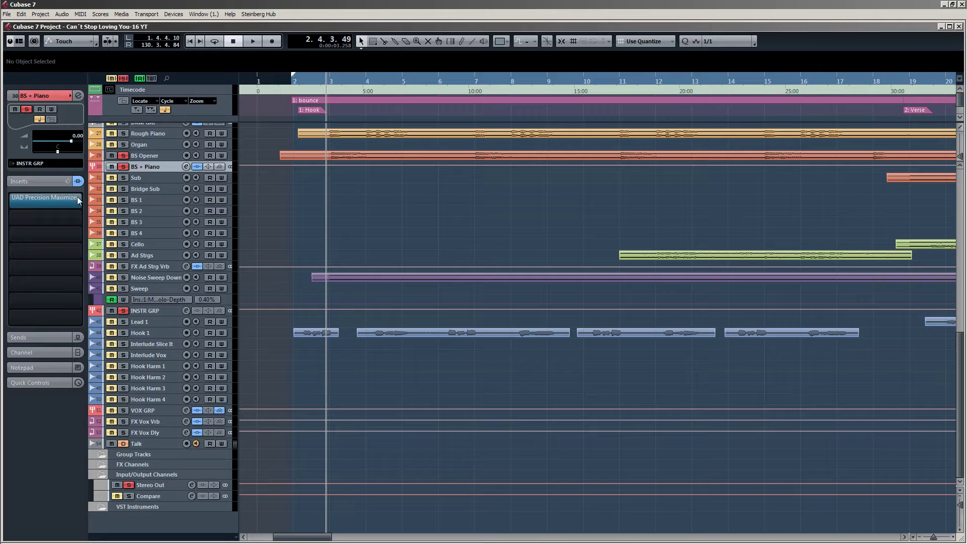
scroll(301, 187, up, 3)
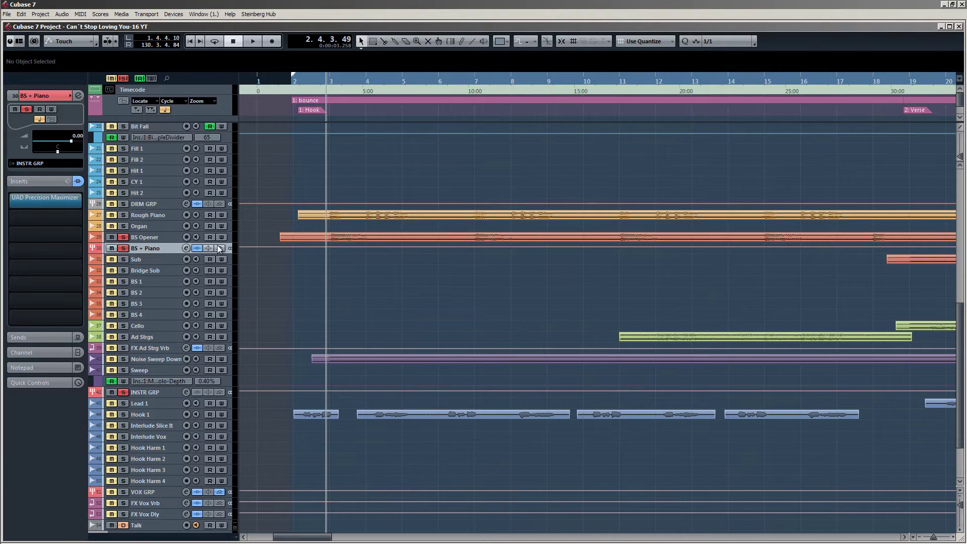
click(123, 248)
key(space)
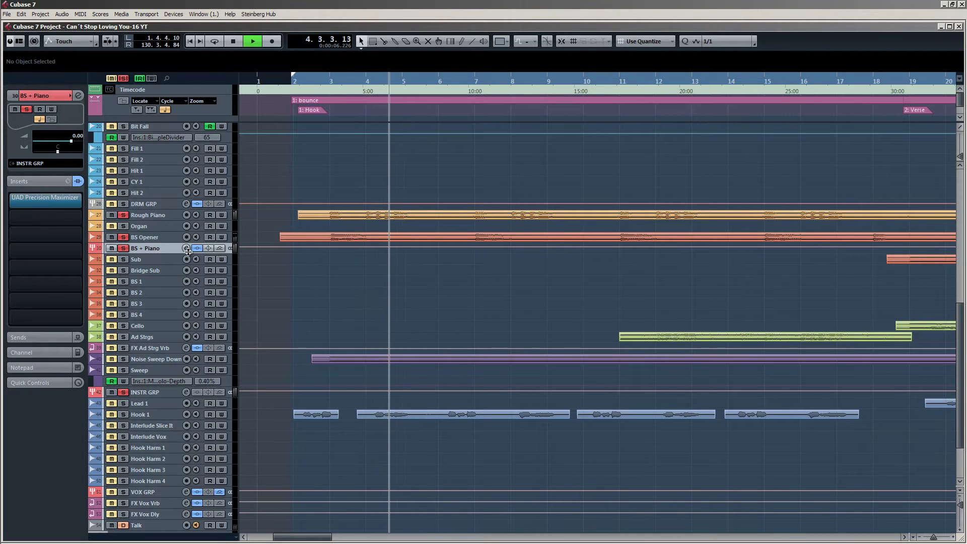
Stop playback and bypass all inserts on the Rough Piano and BS Opener tracks.
key(space)
click(151, 215)
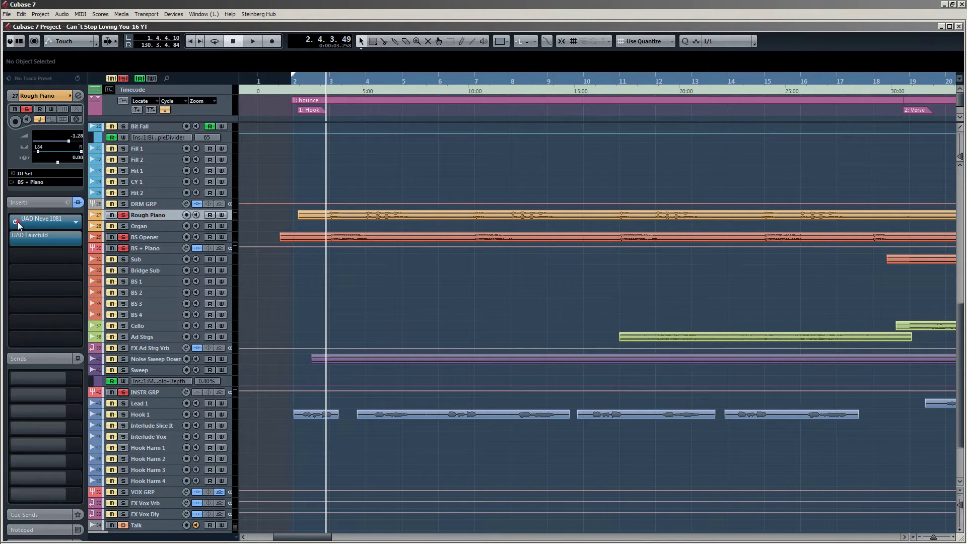
key(Down)
key(Down)
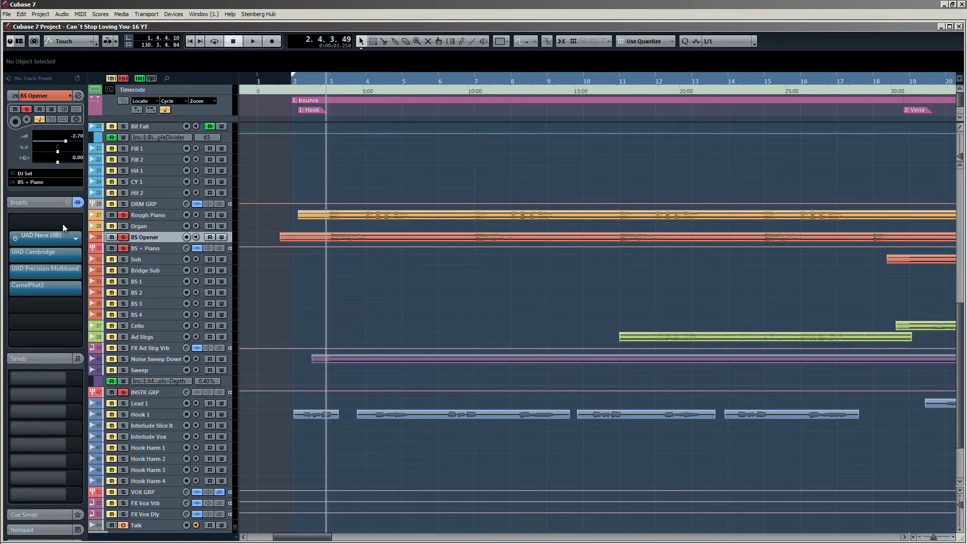
click(78, 202)
Play Rough Piano and BS Opener together several times to hear them without their inserts.
key(space)
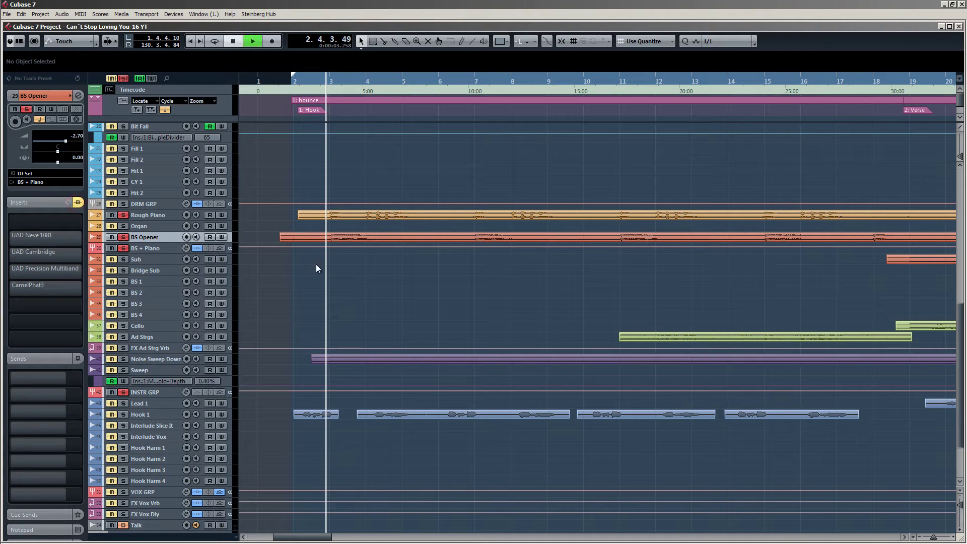
key(space)
key(space)
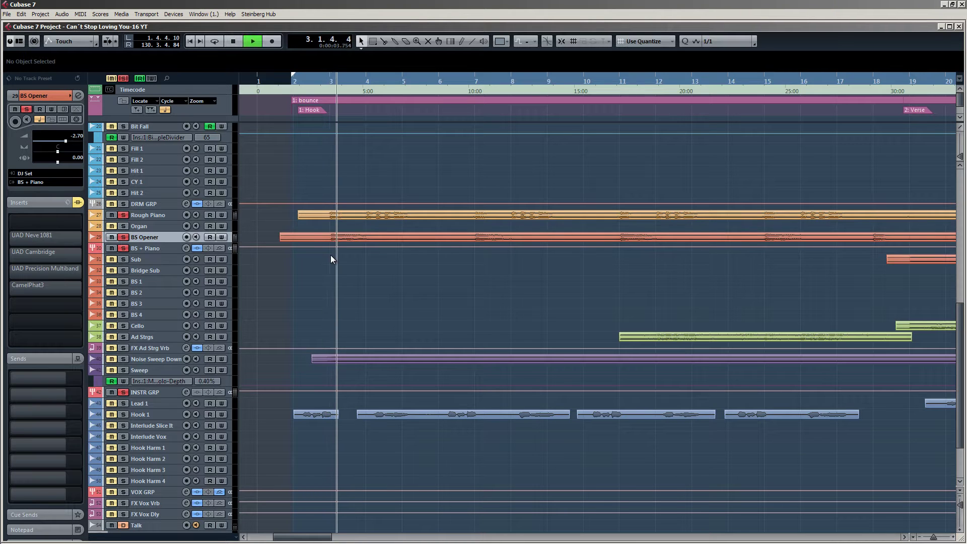
key(space)
key(space)
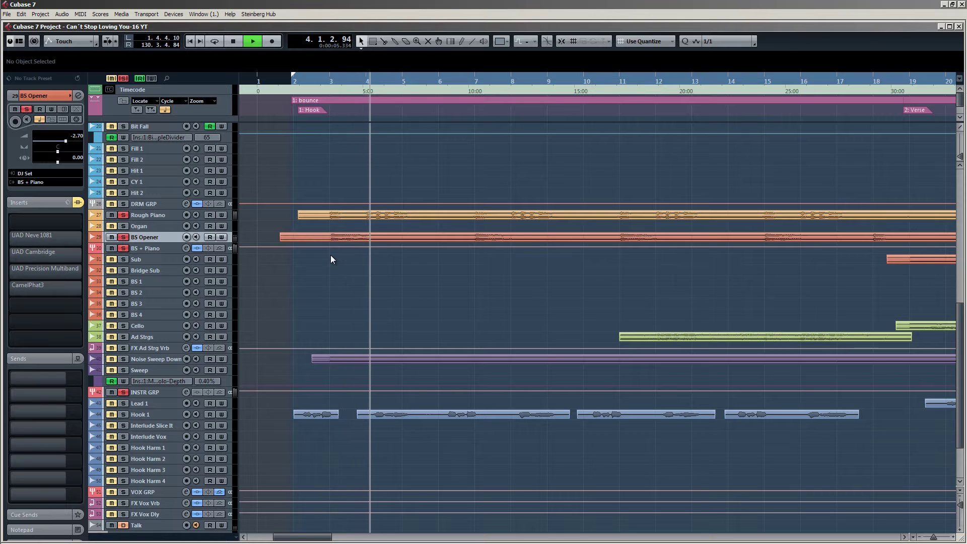
key(space)
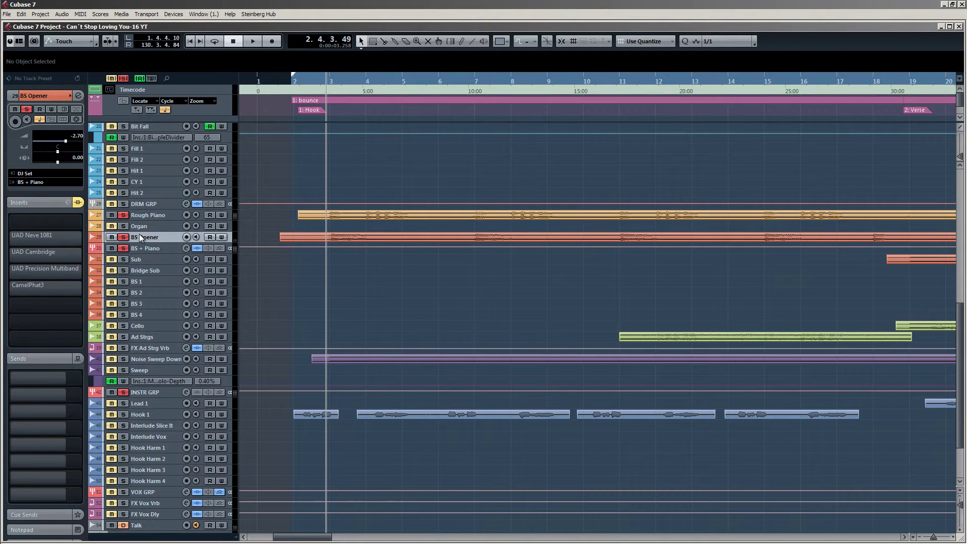
Reactivate Rough Piano's inserts and play it against BS Opener with BS Opener's inserts bypassed.
click(145, 216)
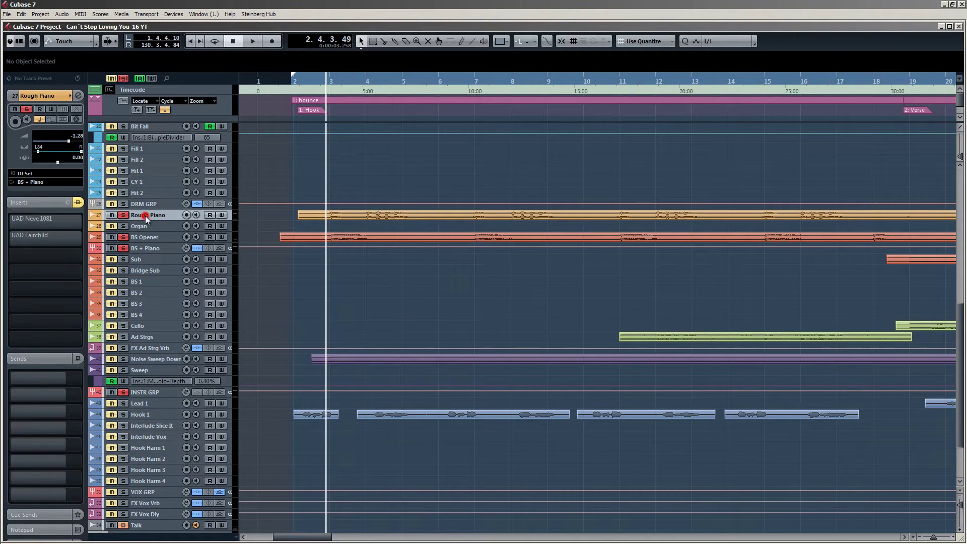
click(14, 220)
click(14, 240)
key(space)
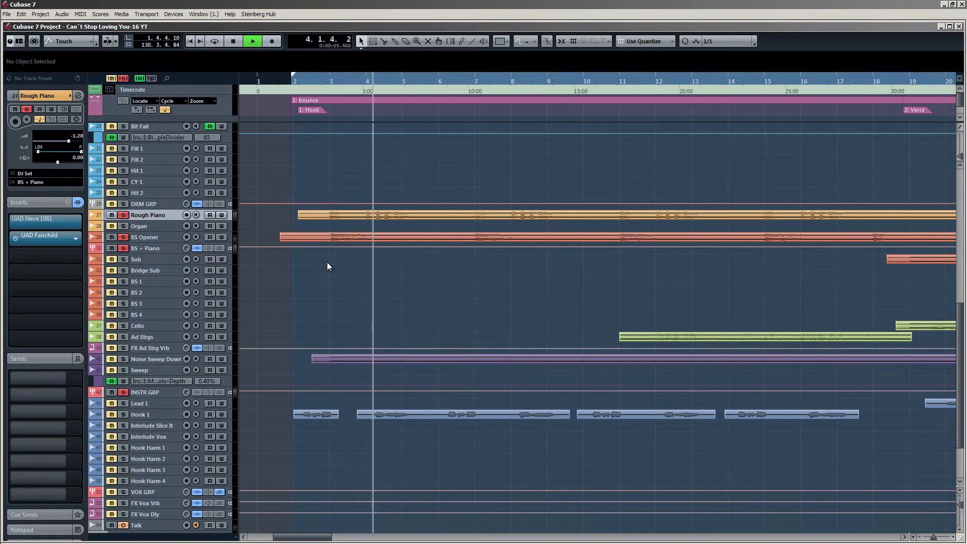
key(space)
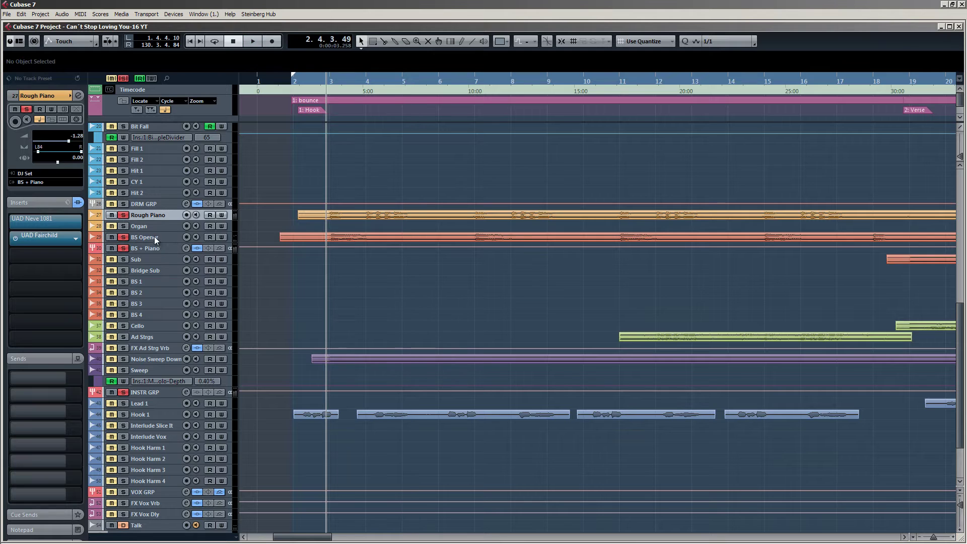
Reactivate BS Opener's inserts and play both tracks together with their processing active.
click(154, 237)
click(78, 202)
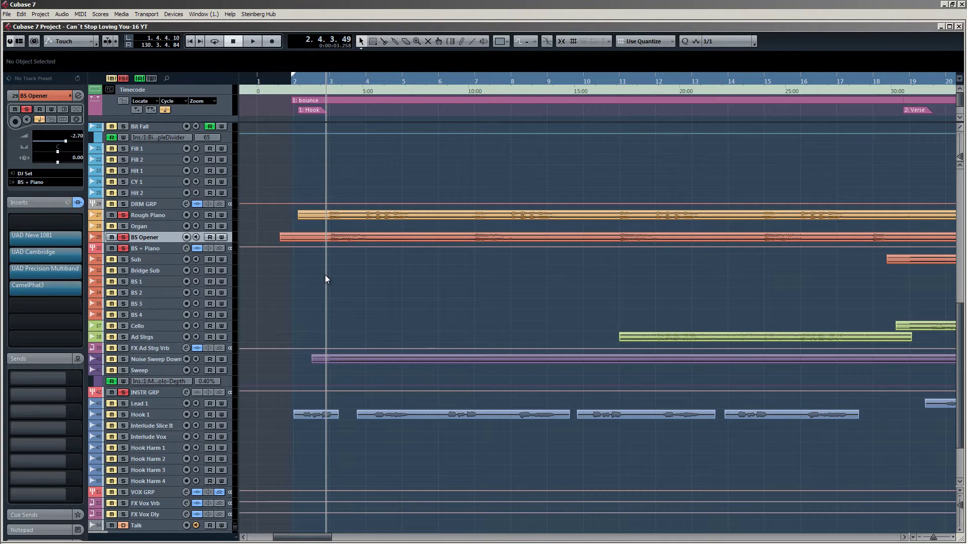
key(space)
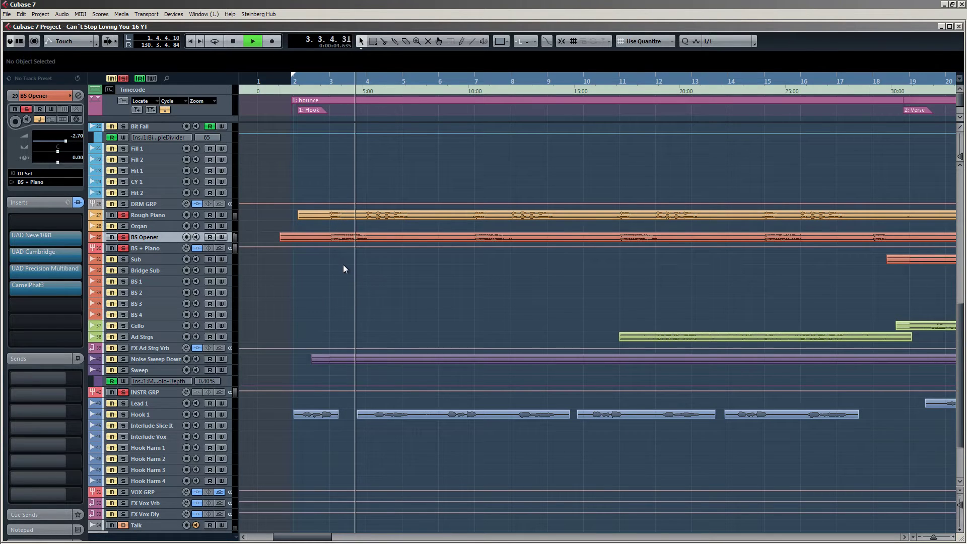
key(space)
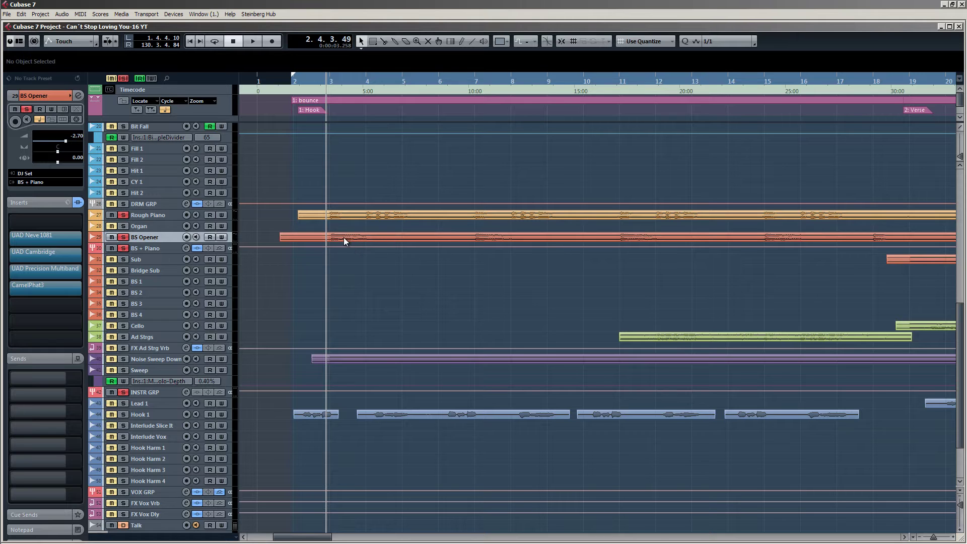
key(space)
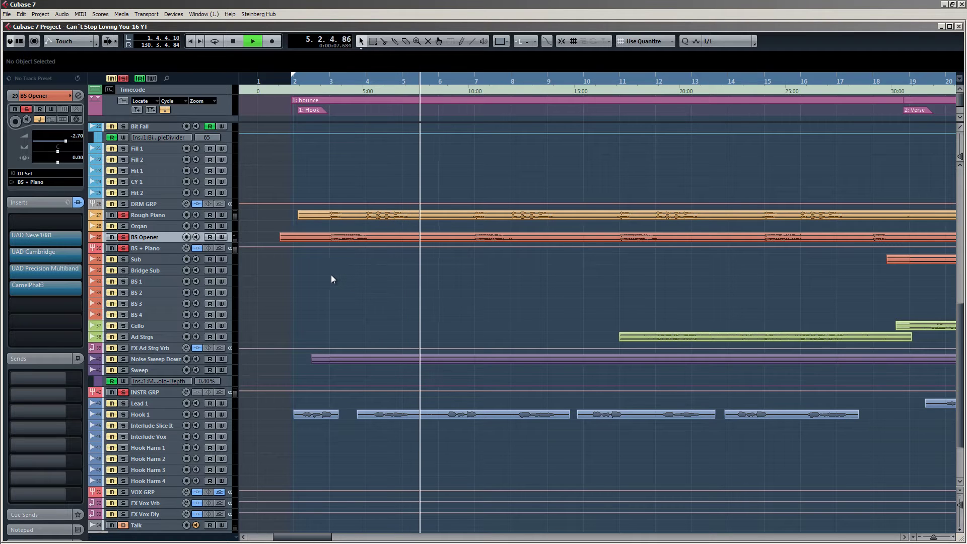
scroll(325, 275, down, 2)
scroll(326, 275, down, 3)
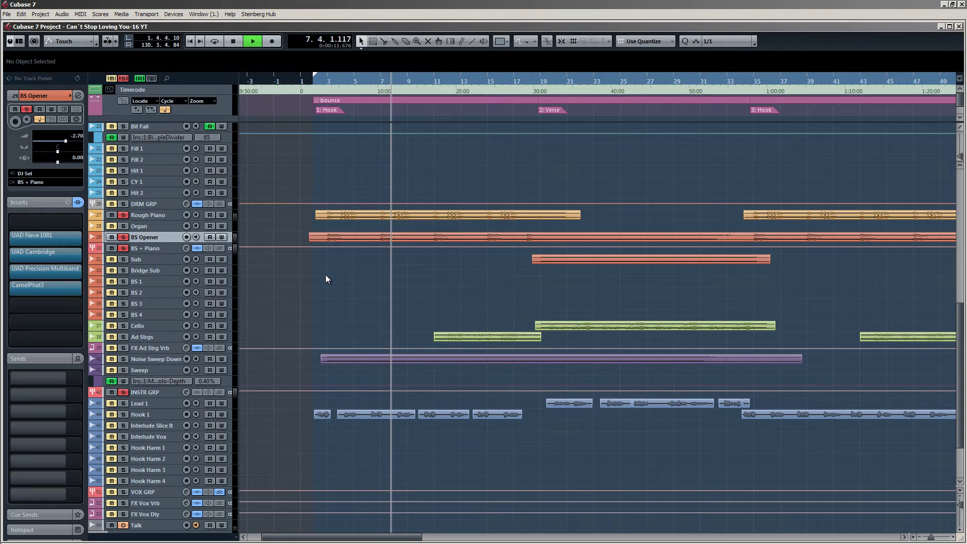
key(space)
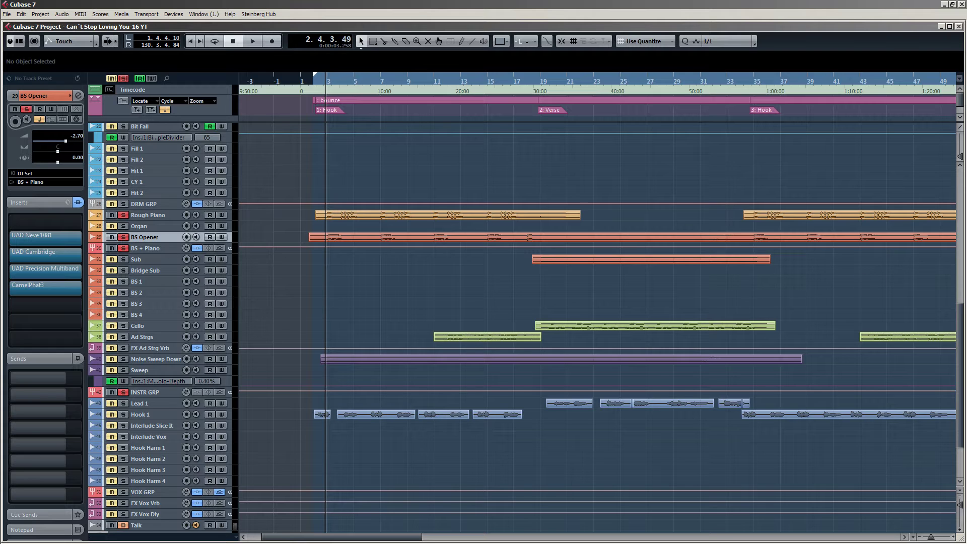
Bring the monitor's VMS Stereo Analyser into view in Scope mode and play the soloed tracks through it.
mouse_move(62, 242)
click(48, 239)
click(59, 243)
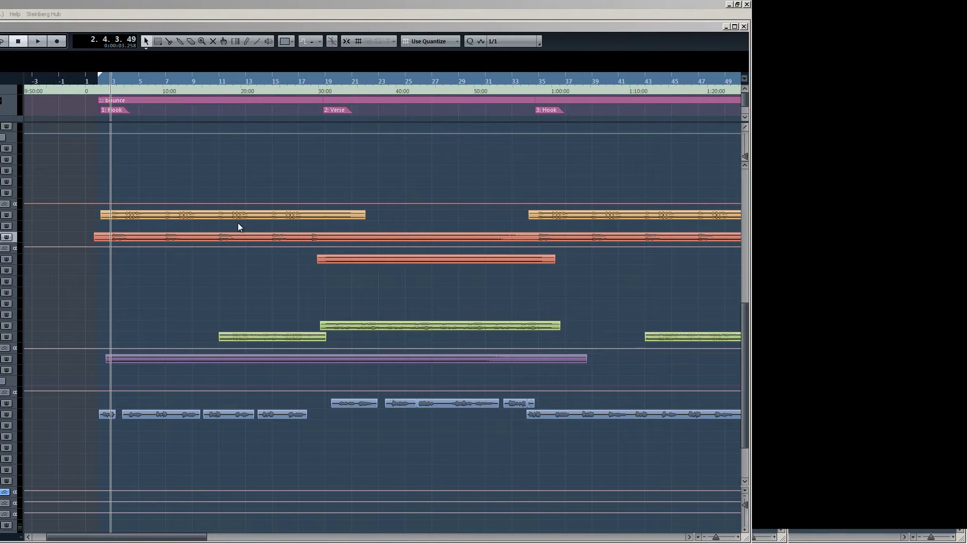
click(253, 277)
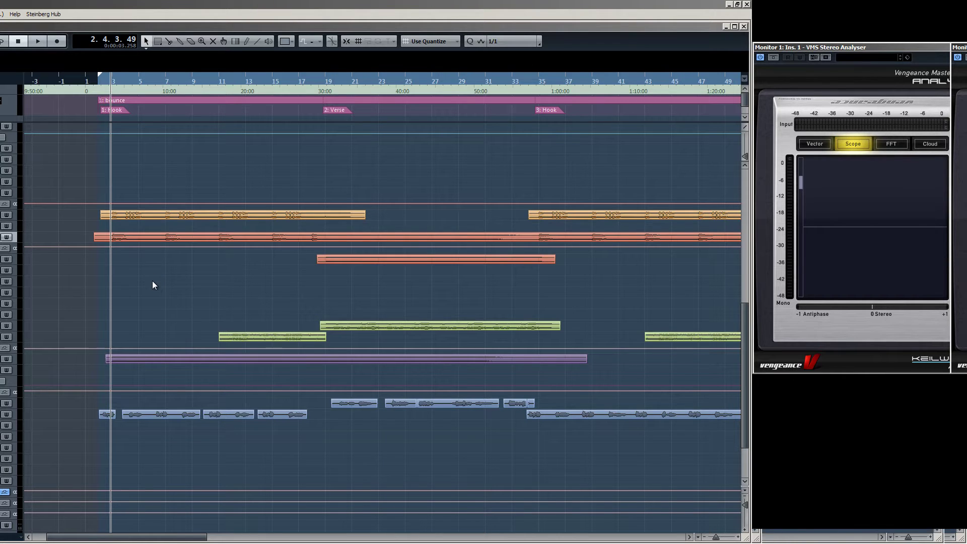
key(space)
key(space)
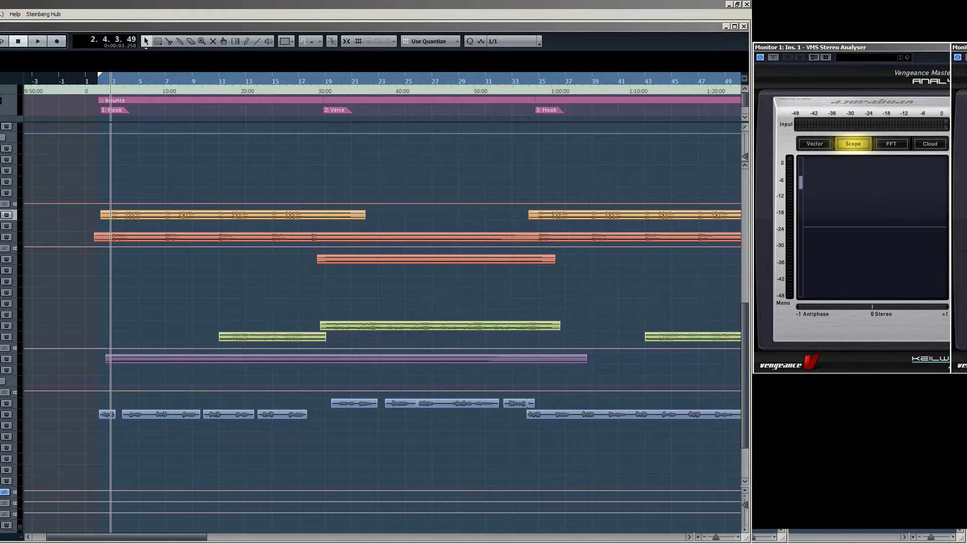
Replay the Rough Piano and BS Opener passage repeatedly to examine its peaks and waveform on the VMS Stereo Analyser's Scope.
key(space)
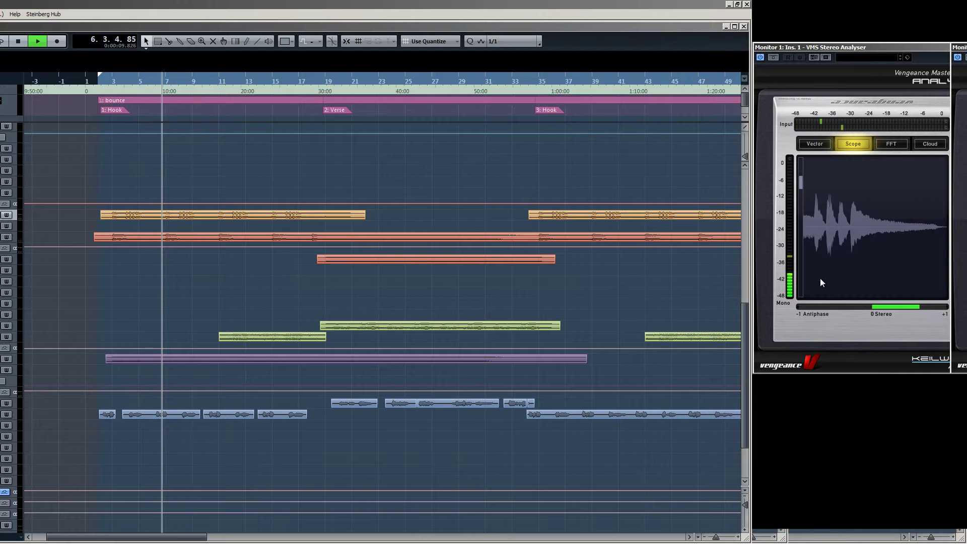
key(space)
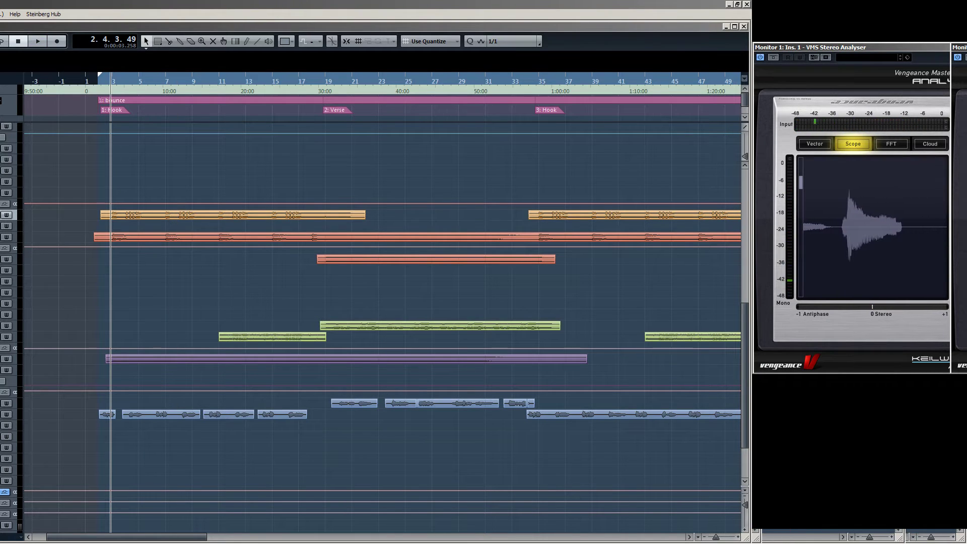
key(space)
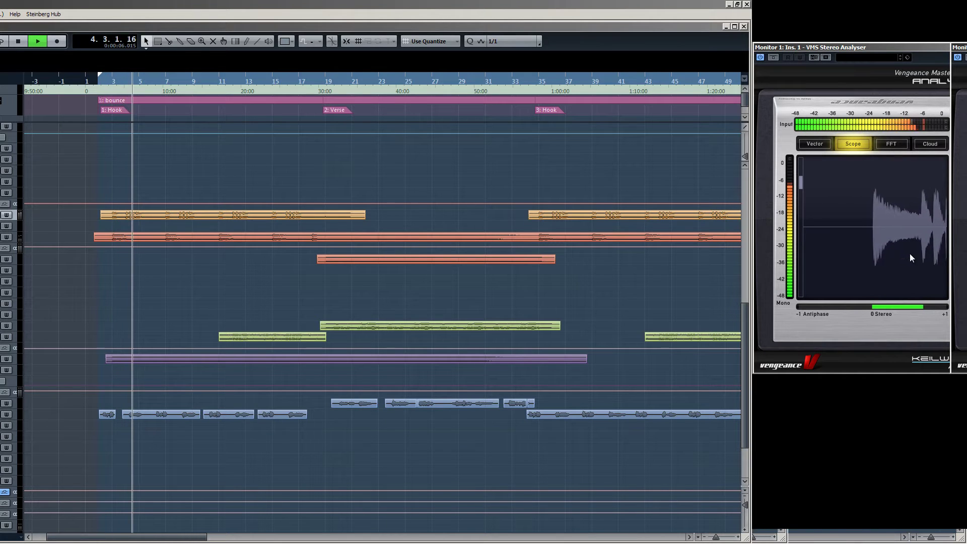
key(space)
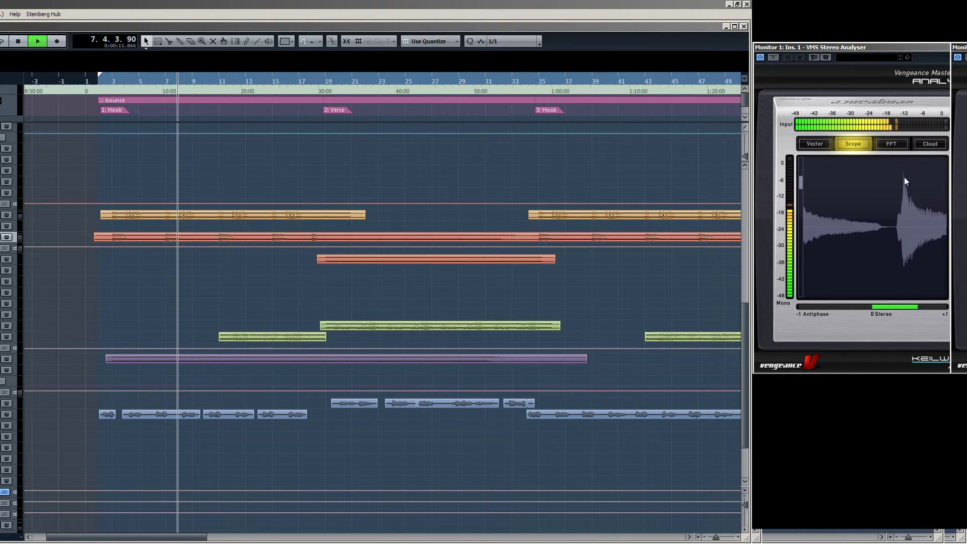
key(space)
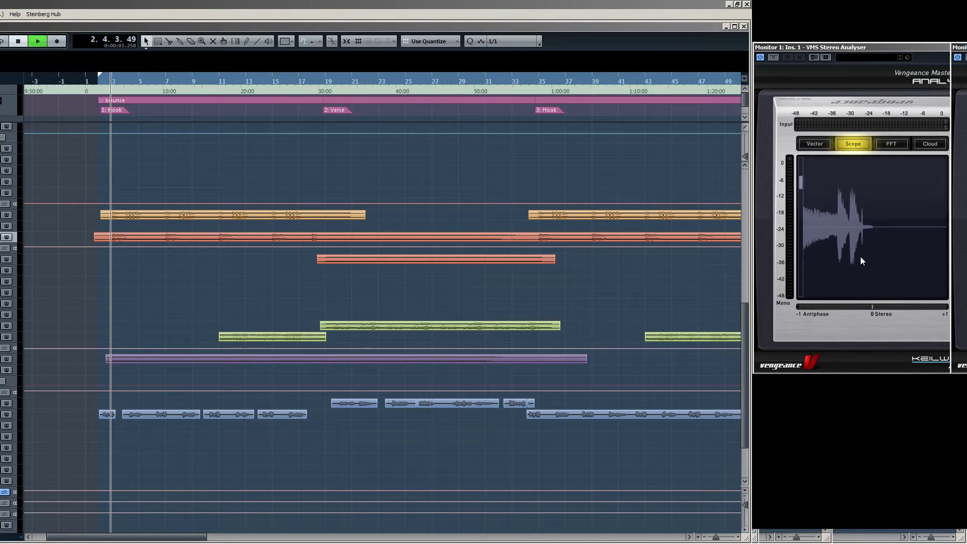
key(space)
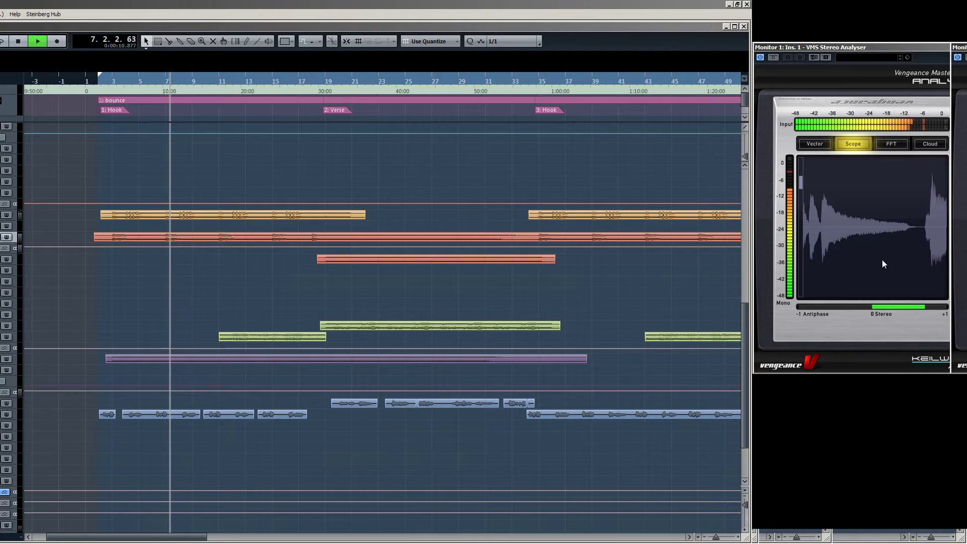
key(space)
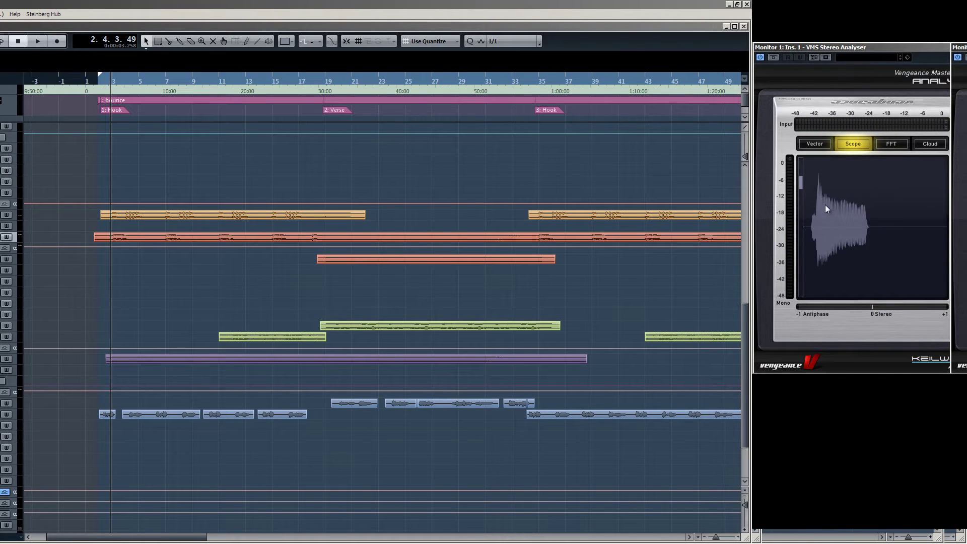
key(space)
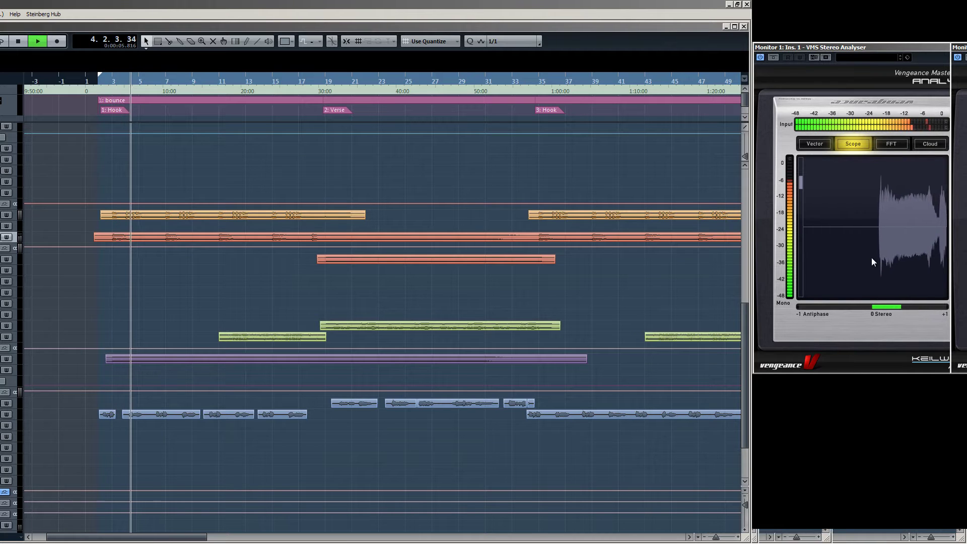
key(space)
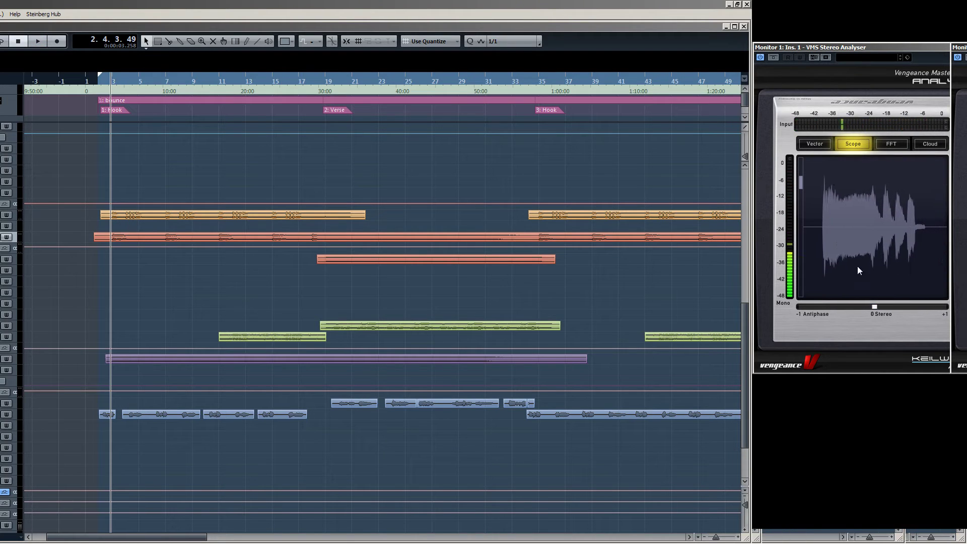
key(space)
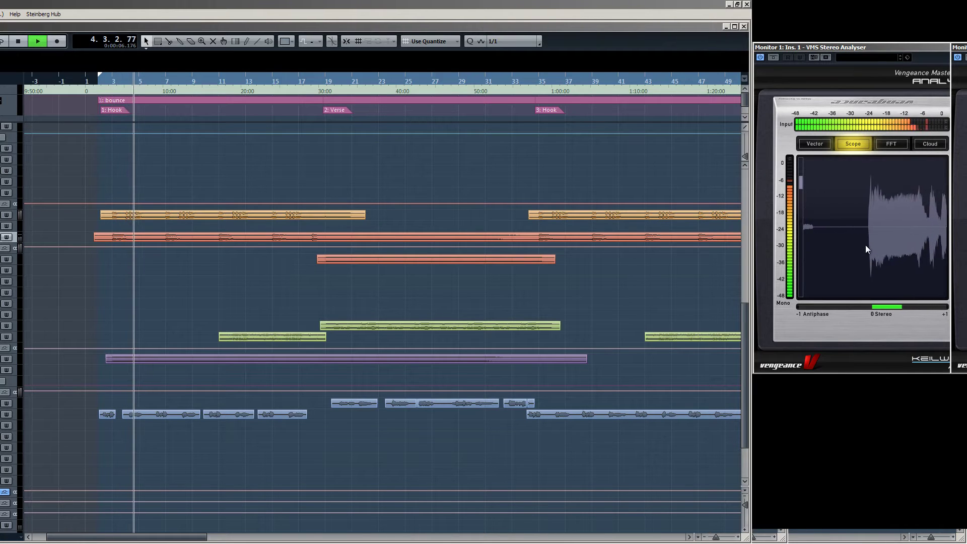
key(space)
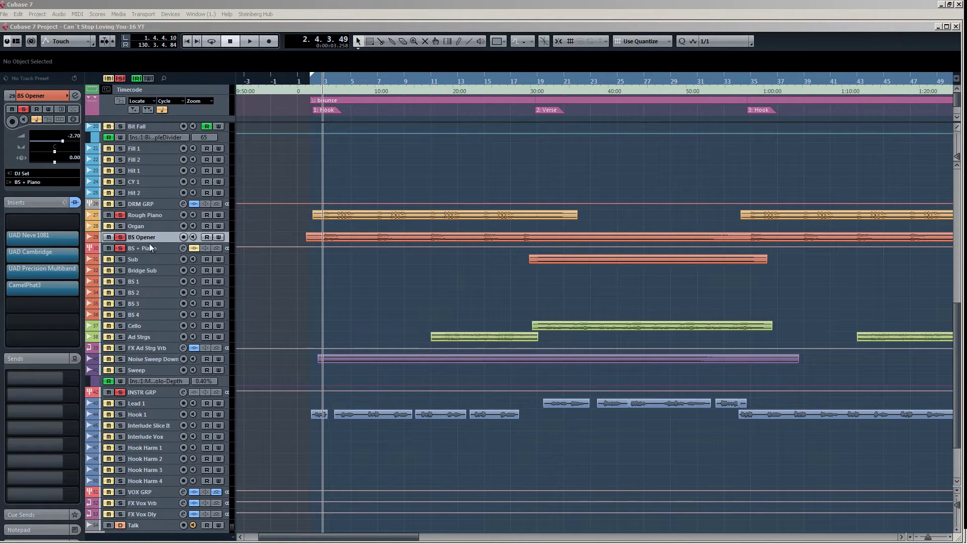
Open the BS + Piano group's UAD Precision Maximizer, move its window clear, and take the plug-in out of bypass.
click(150, 246)
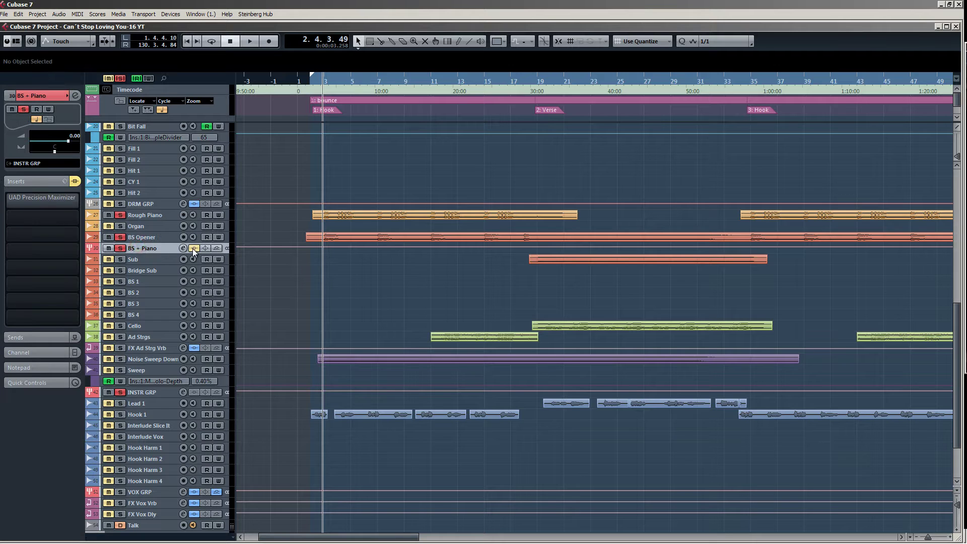
click(242, 255)
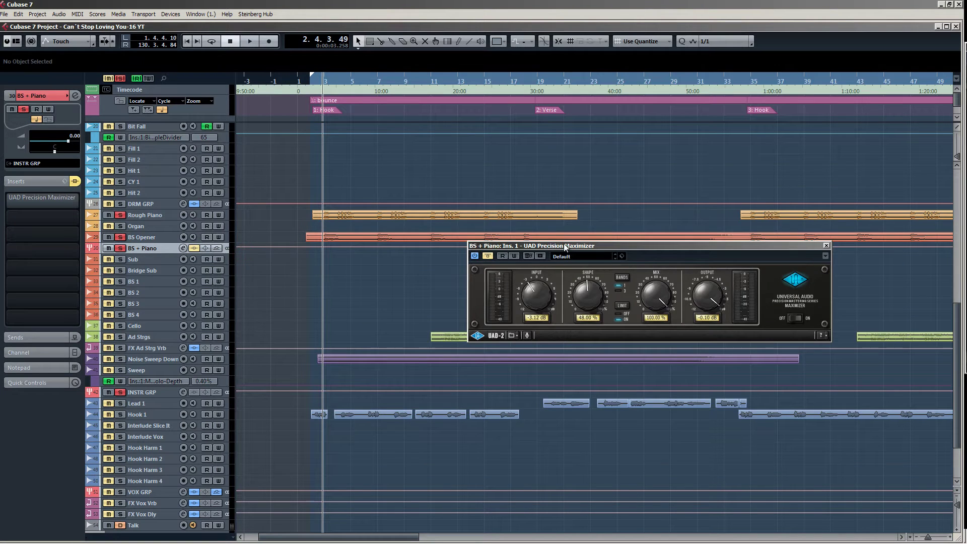
drag(564, 247, 461, 265)
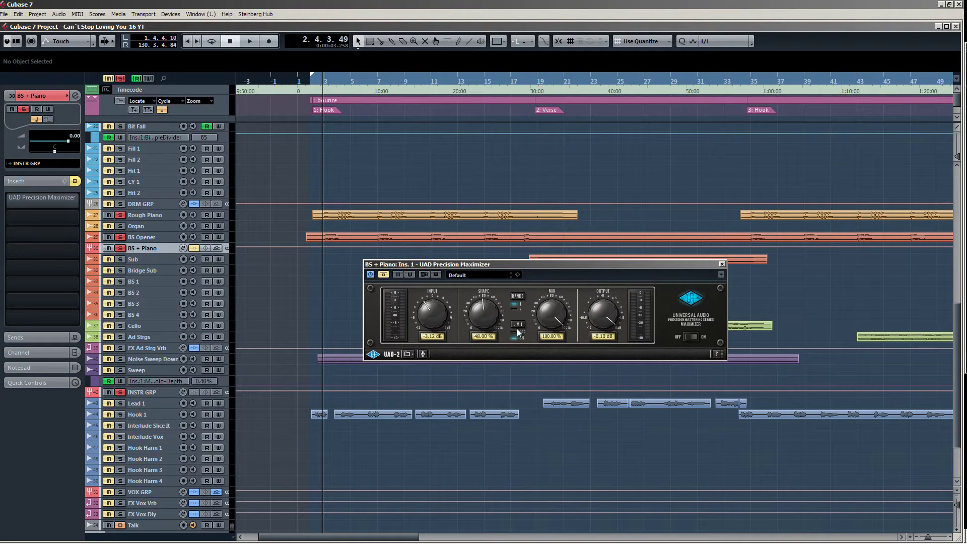
click(383, 275)
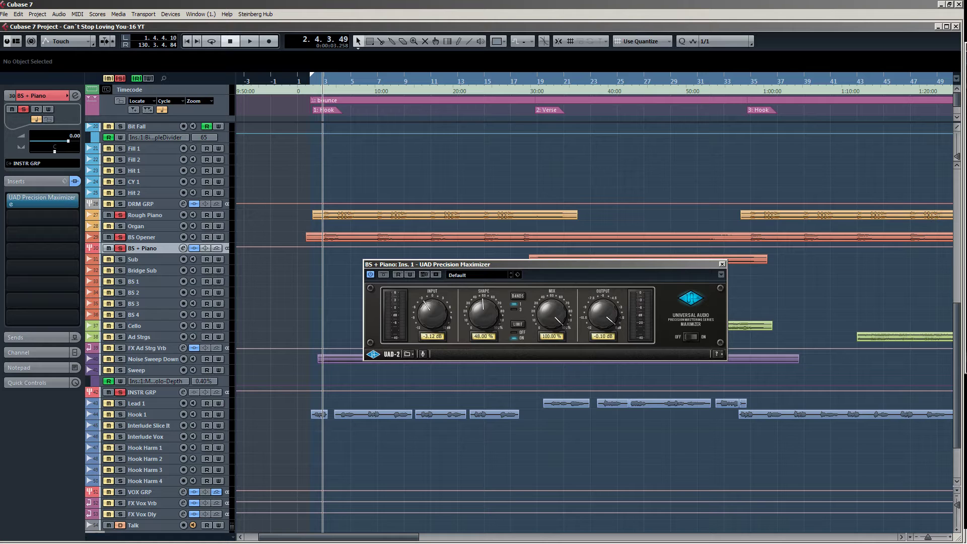
Bring the VMS Stereo Analyser back into view and play the BS + Piano group through the Precision Maximizer.
click(964, 404)
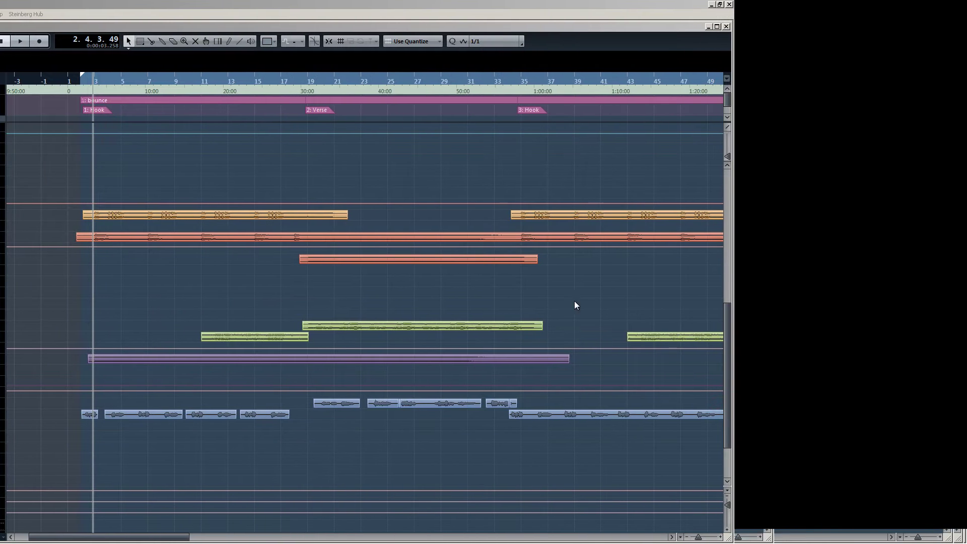
click(765, 279)
key(space)
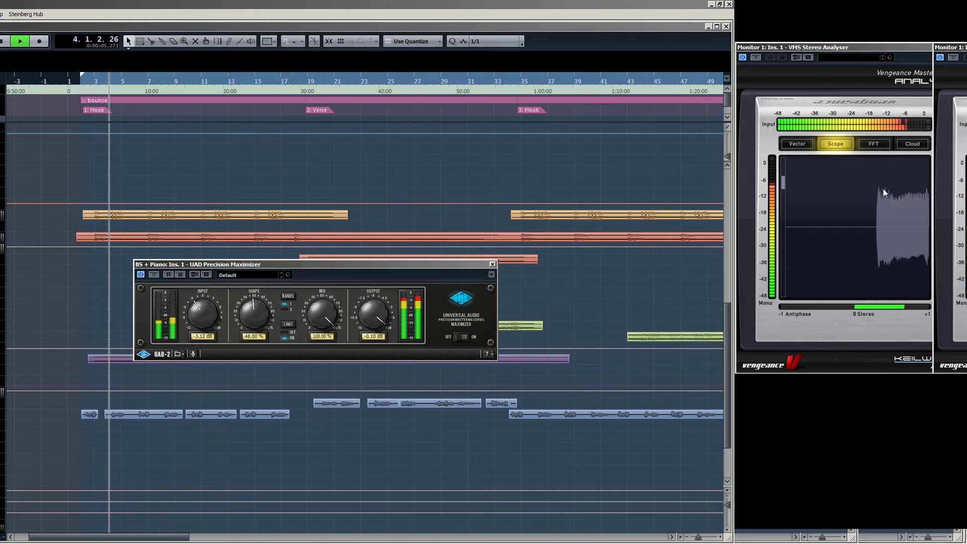
Replay the BS + Piano passage through the Precision Maximizer to examine its peaks on the VMS Stereo Analyser's Scope.
key(space)
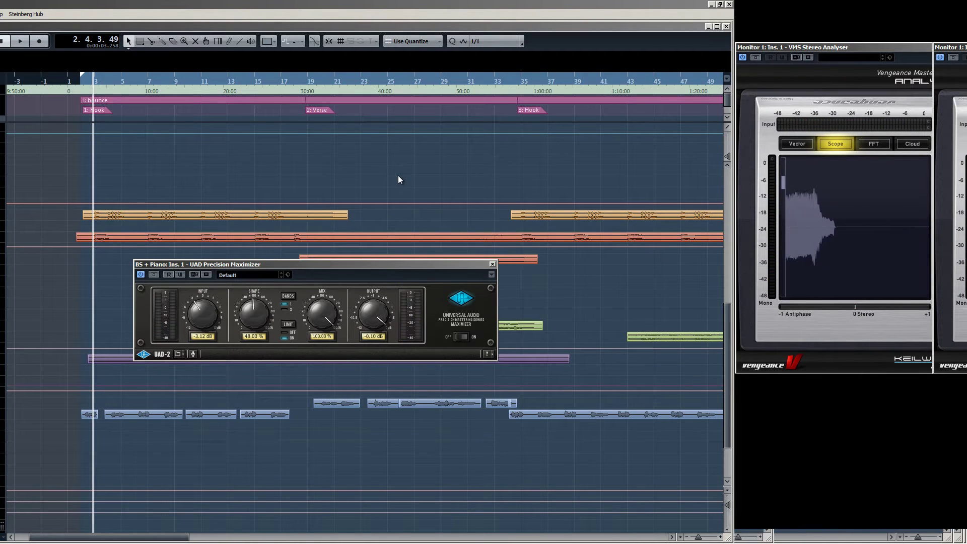
key(space)
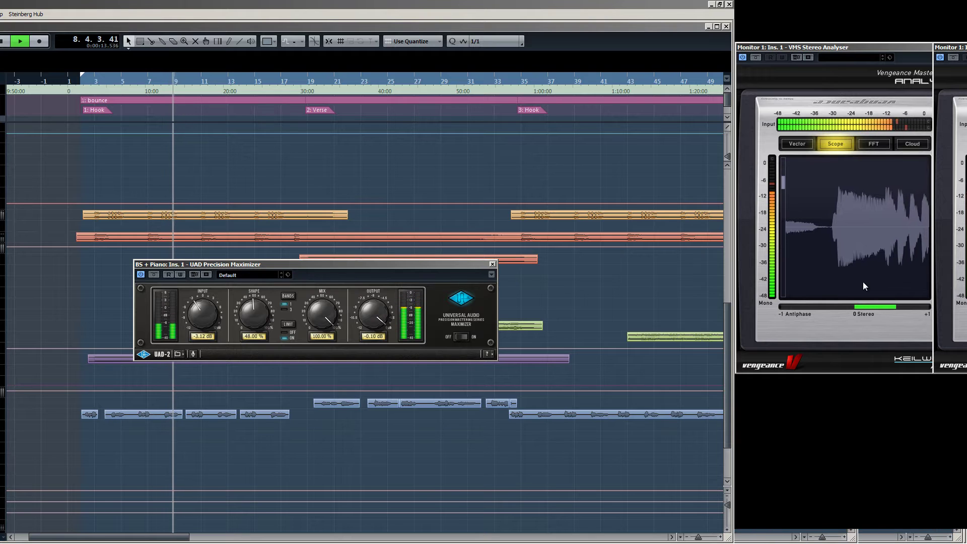
key(space)
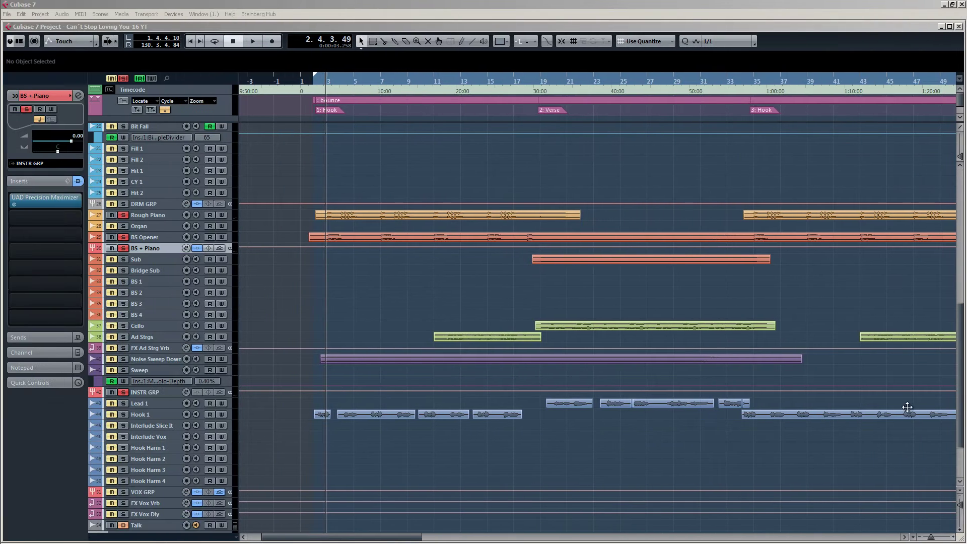
Unsolo the BS + Piano group and close its UAD Precision Maximizer window.
click(359, 286)
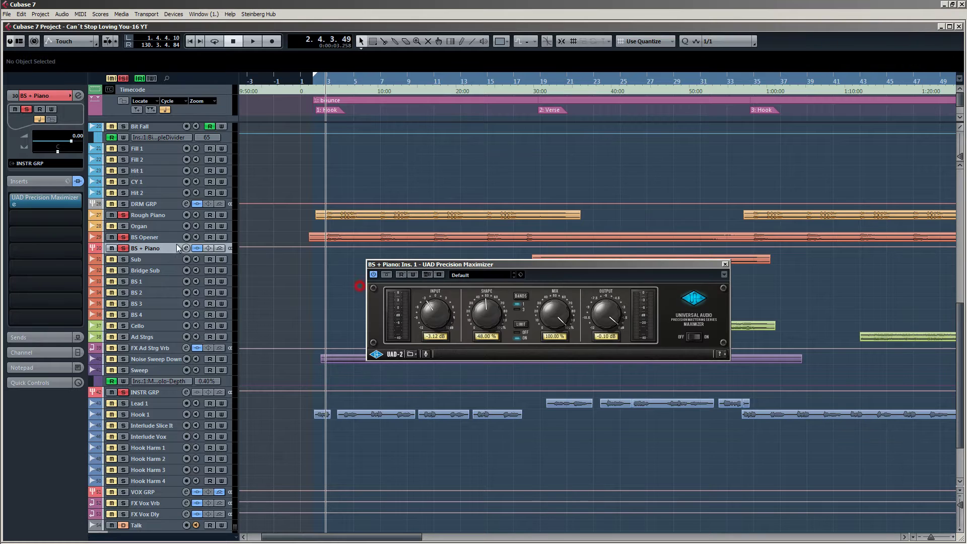
click(124, 248)
click(725, 264)
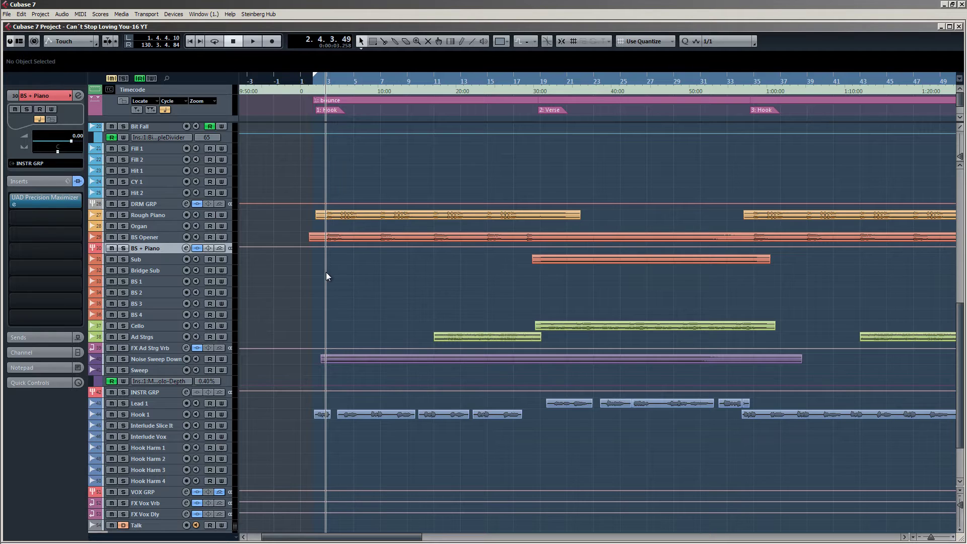
Bring the vocal tracks into view and set the playback position to the start of the first Hook.
key(g)
key(g)
key(g)
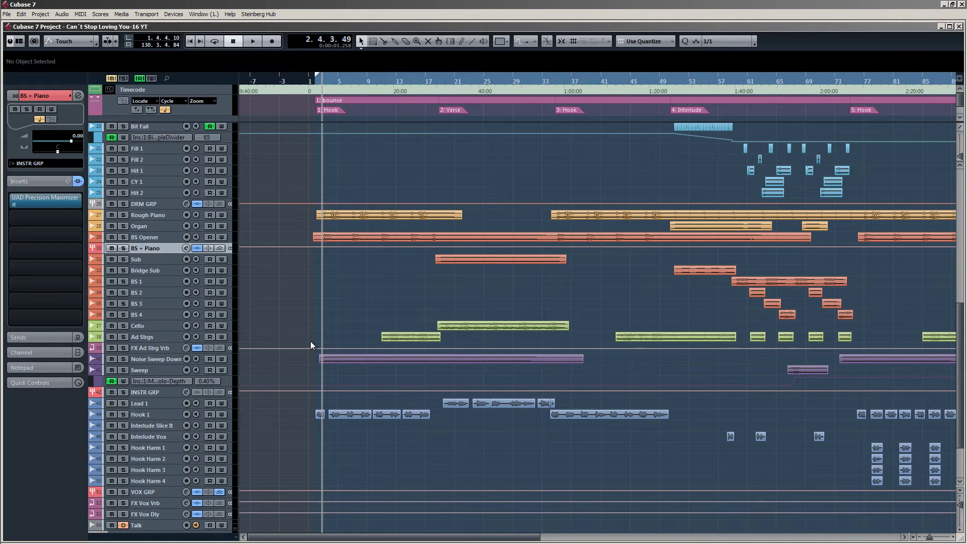
scroll(290, 340, down, 3)
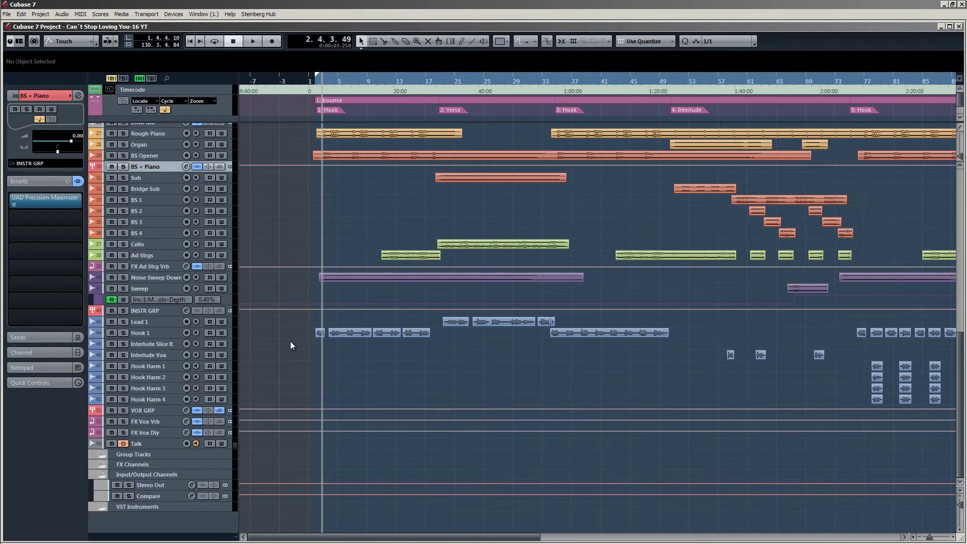
key(g)
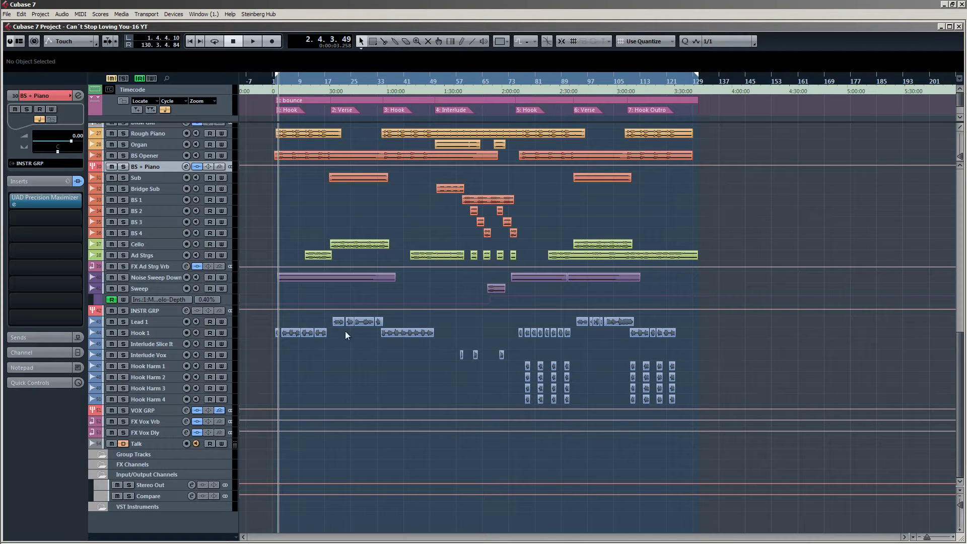
scroll(282, 350, up, 4)
click(264, 87)
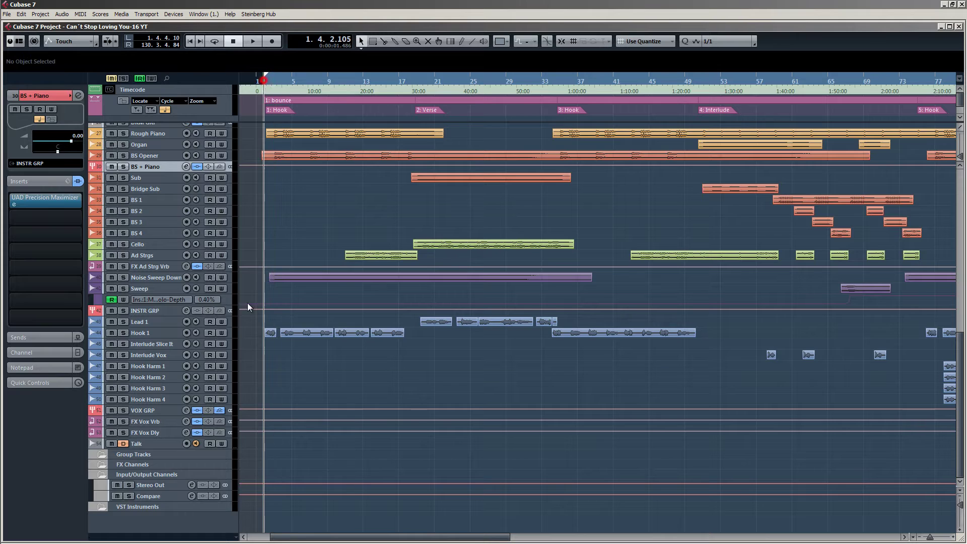
Bypass the inserts on Hook 1 and VOX GRP, mute FX Vox Vrb and FX Vox Dly, and play Hook 1 soloed.
click(145, 334)
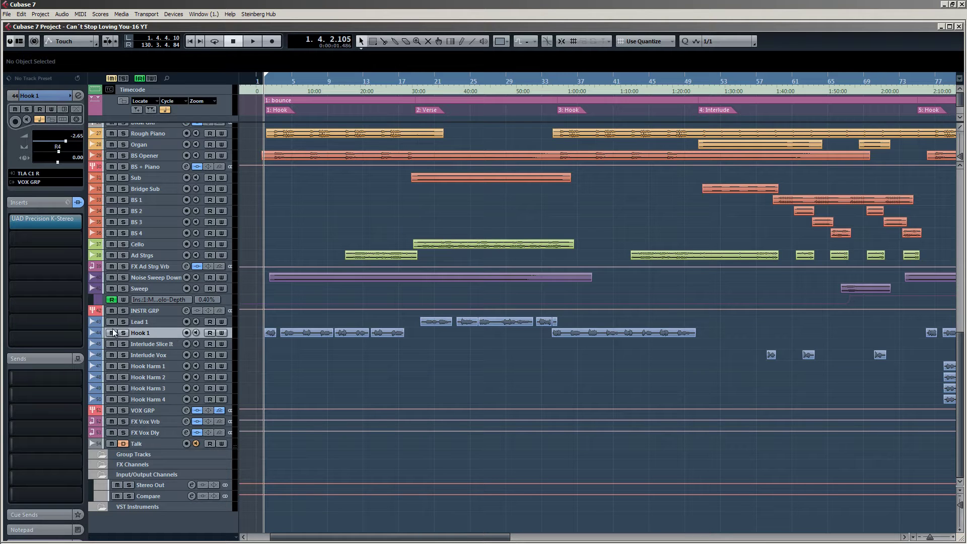
click(15, 222)
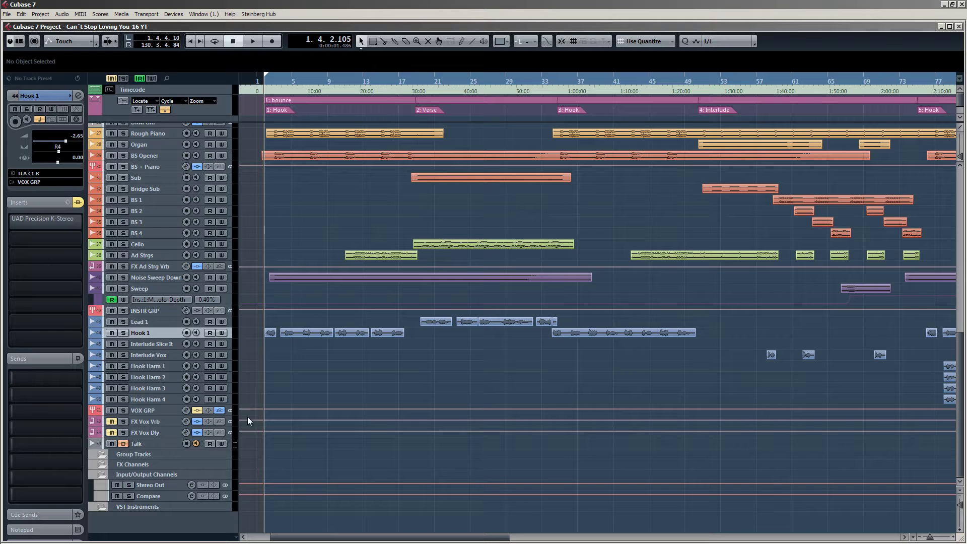
key(space)
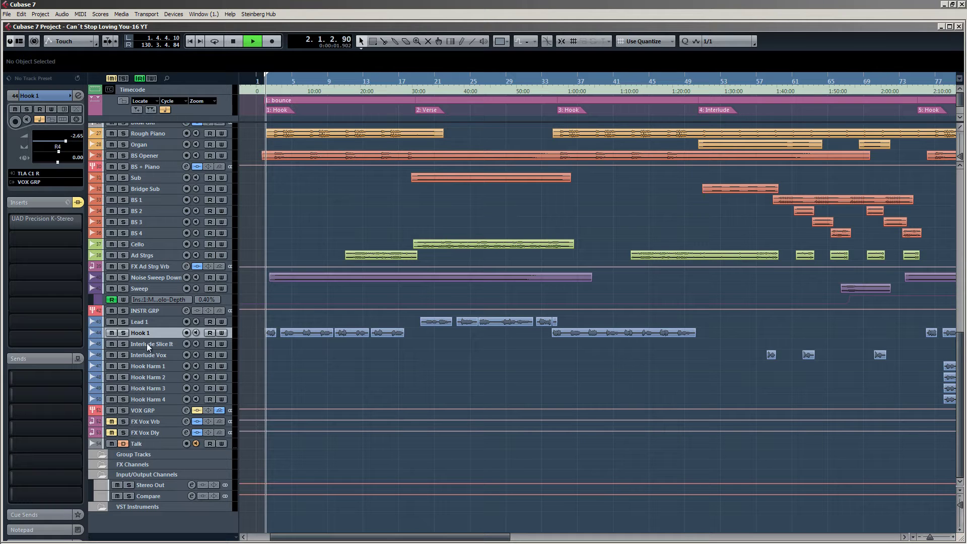
click(124, 333)
key(space)
key(space)
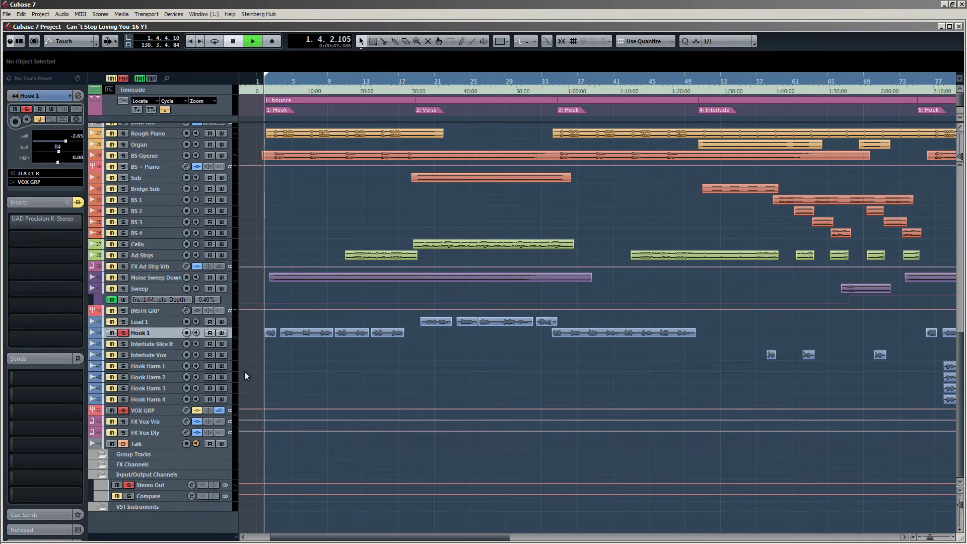
Enlarge the Hook 1 track's height and inspect its second event's waveform up close during playback.
scroll(257, 372, up, 5)
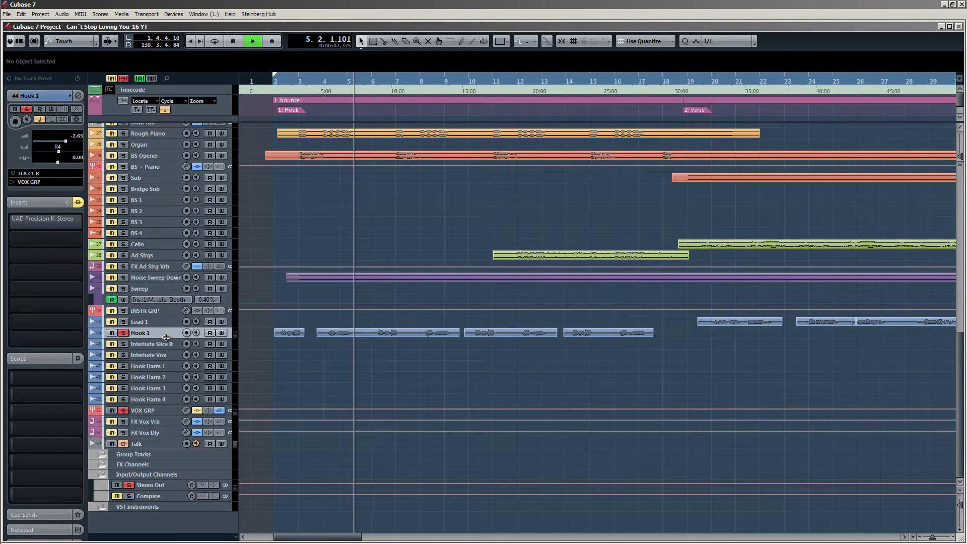
drag(166, 337, 166, 487)
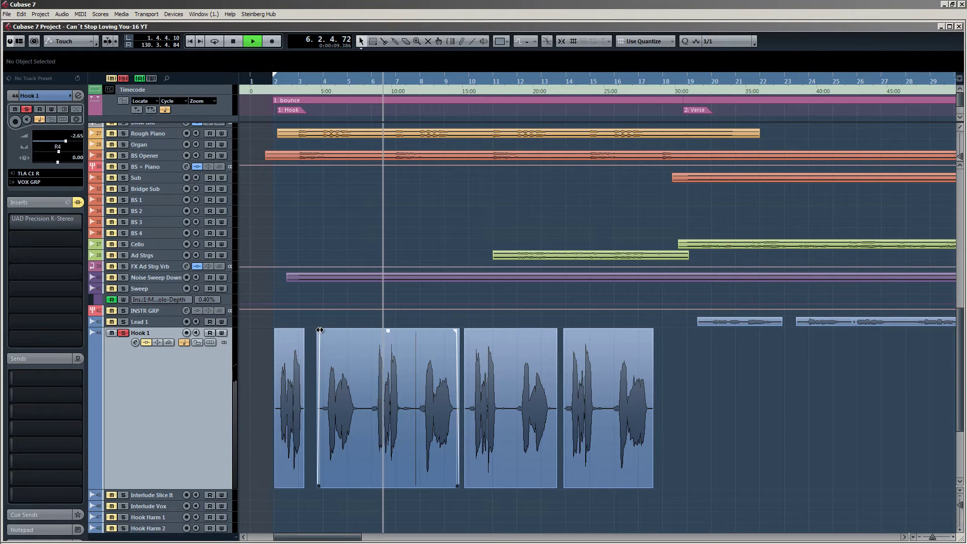
scroll(322, 377, up, 4)
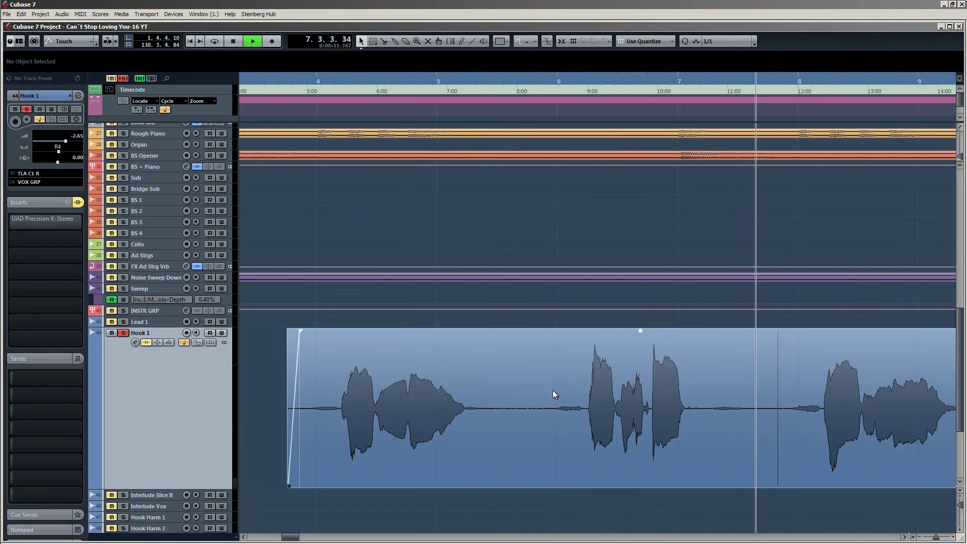
scroll(640, 412, down, 3)
scroll(545, 409, up, 6)
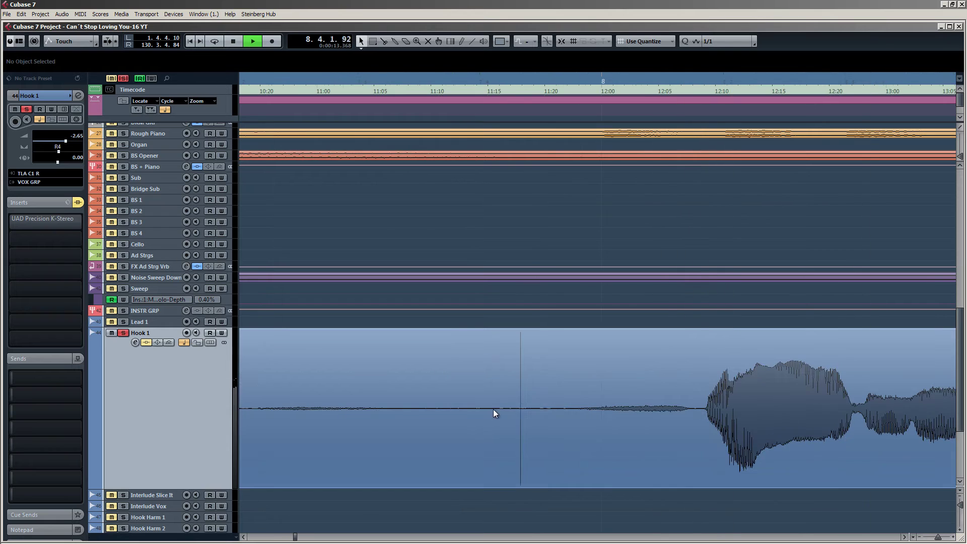
scroll(523, 403, down, 6)
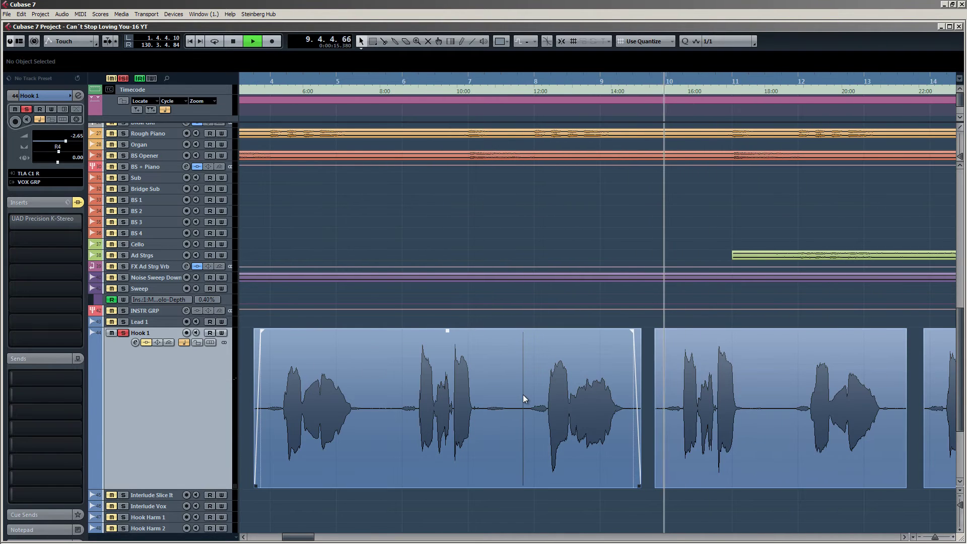
View the second Hook 1 event in the Sample Editor, then close the editor and deselect the event.
double_click(522, 402)
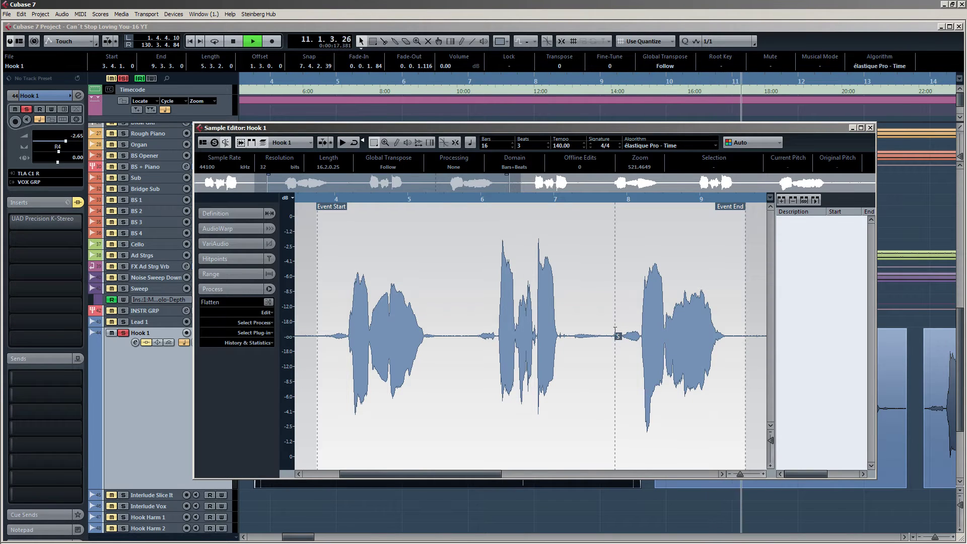
key(ctrl+e)
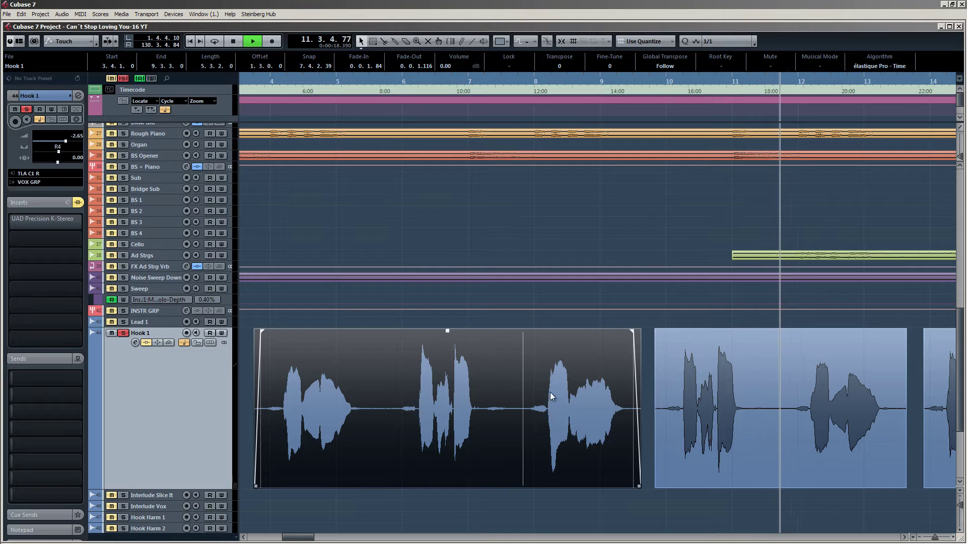
click(508, 497)
Examine the waveforms of the Hook 1 events along the timeline during playback, and stop playback.
scroll(465, 497, down, 4)
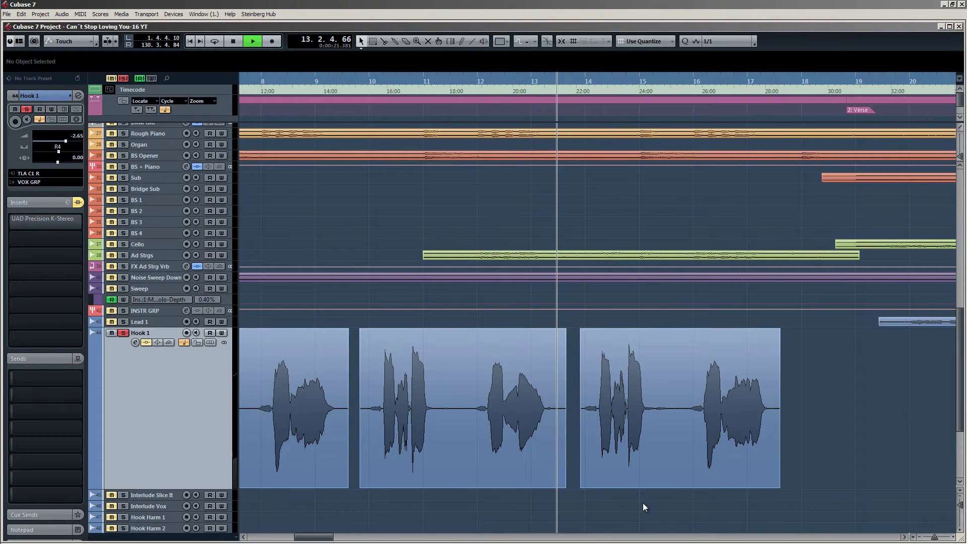
scroll(642, 502, up, 1)
scroll(577, 499, down, 2)
scroll(528, 495, down, 7)
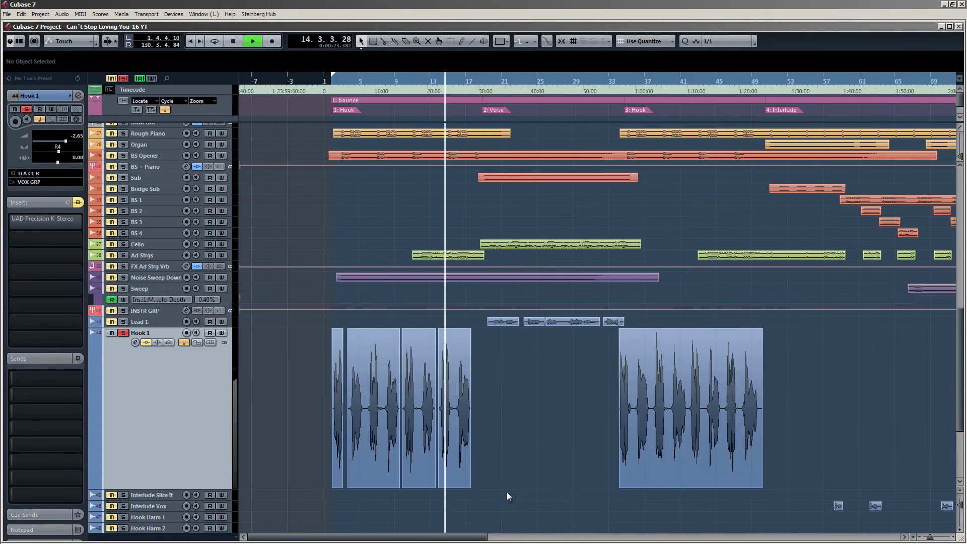
scroll(564, 375, up, 8)
scroll(558, 380, down, 4)
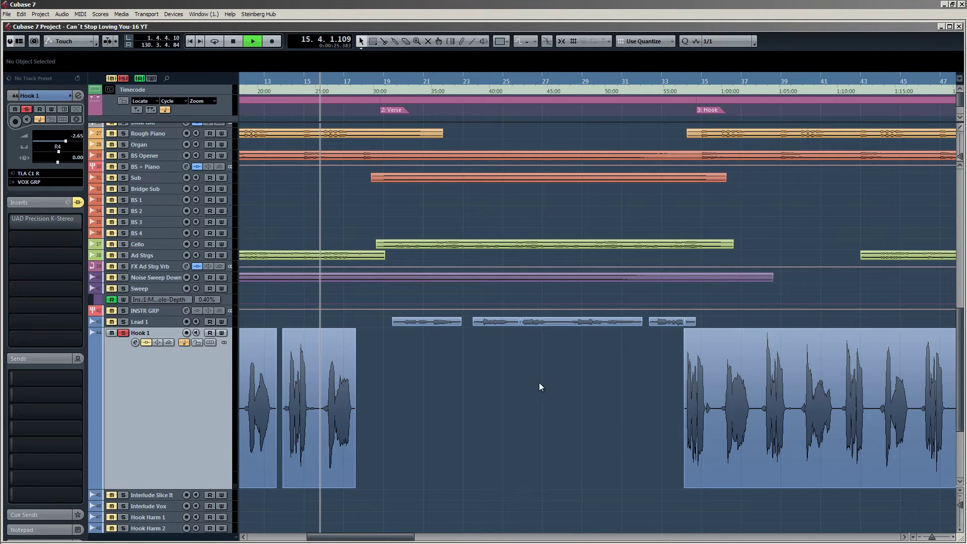
scroll(585, 403, down, 4)
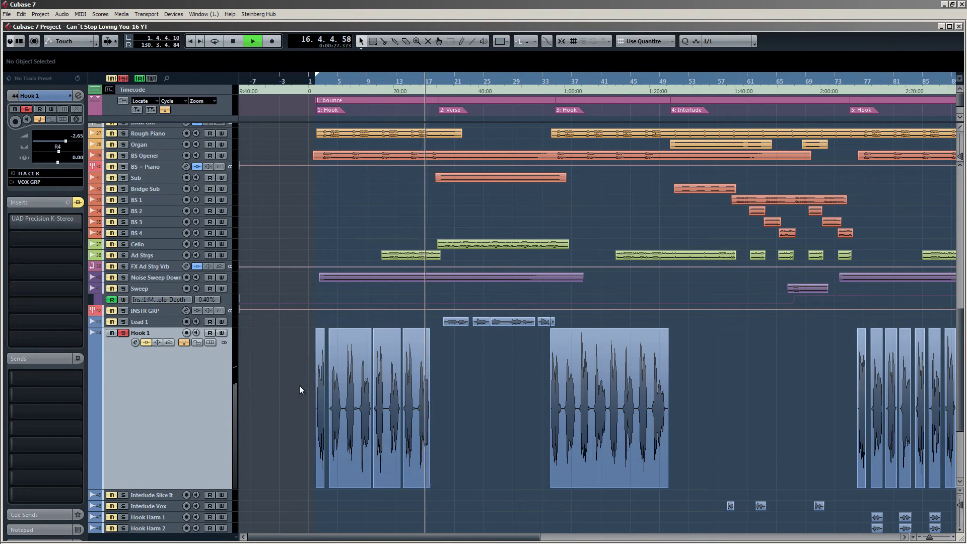
key(space)
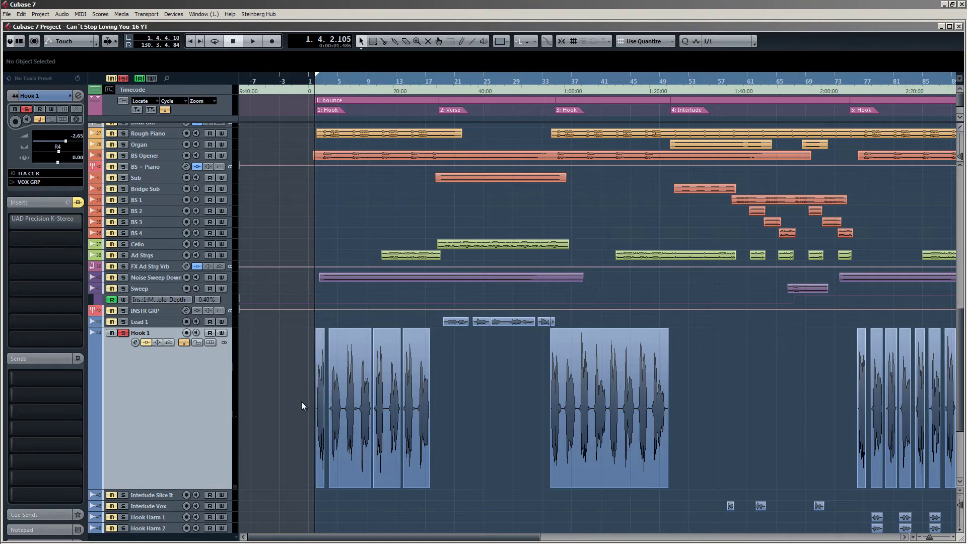
Open Hook 1's UAD Precision K-Stereo, move its window above the vocal waveforms, and take the plug-in out of bypass.
scroll(301, 401, up, 5)
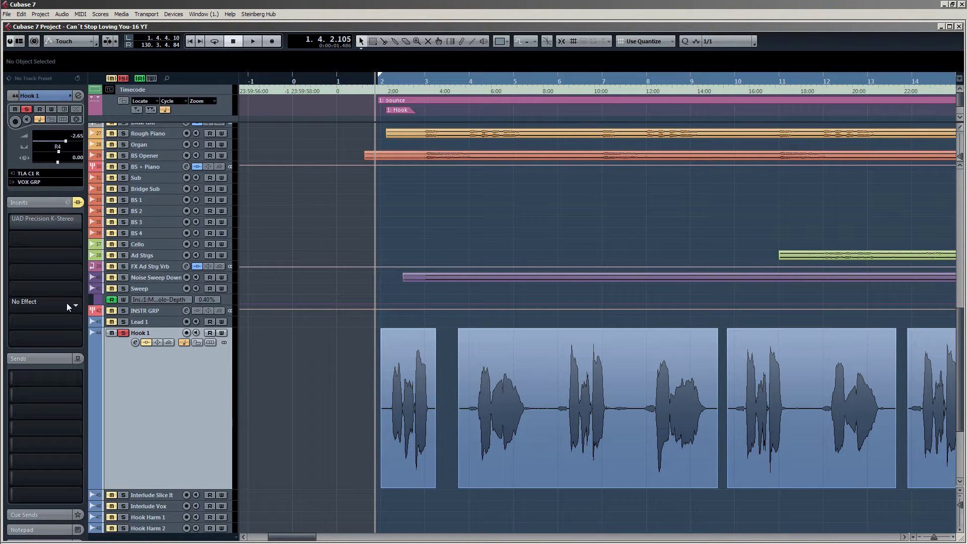
click(44, 221)
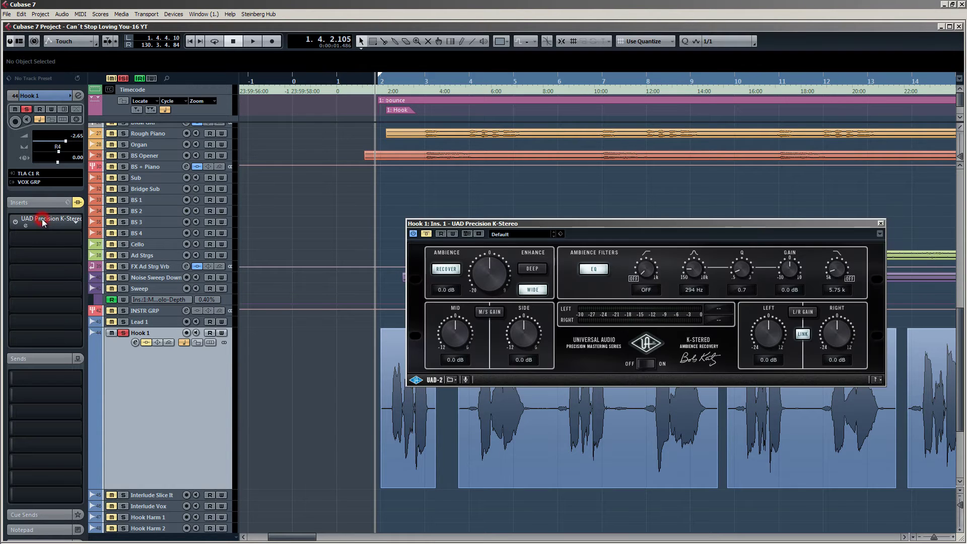
drag(510, 223, 396, 137)
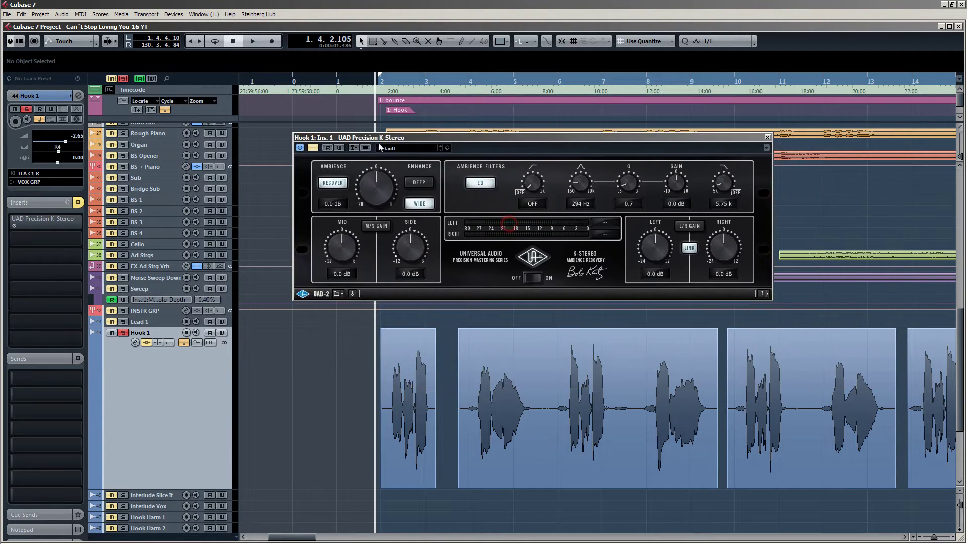
click(313, 148)
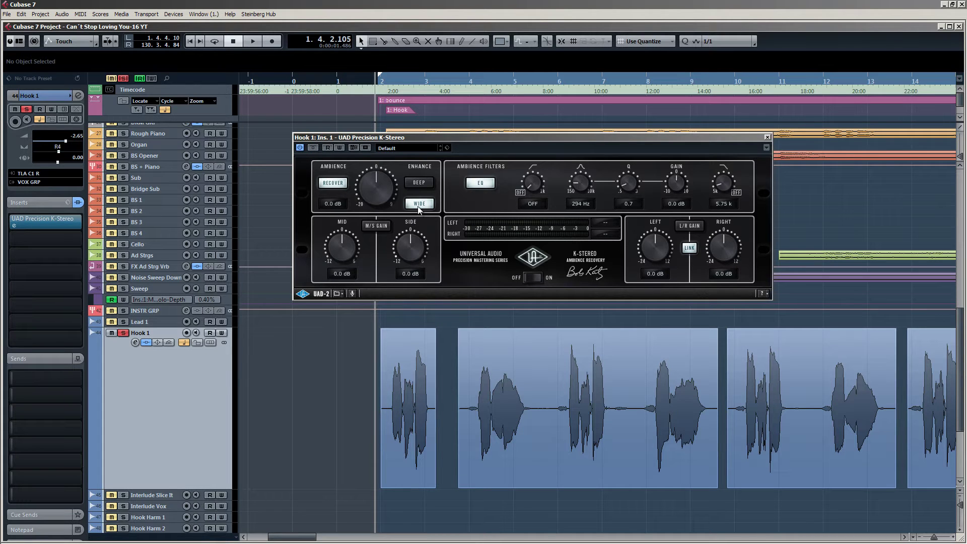
Shift the Precision K-Stereo window slightly and play the soloed Hook 1 vocal through the plug-in.
drag(431, 136, 399, 131)
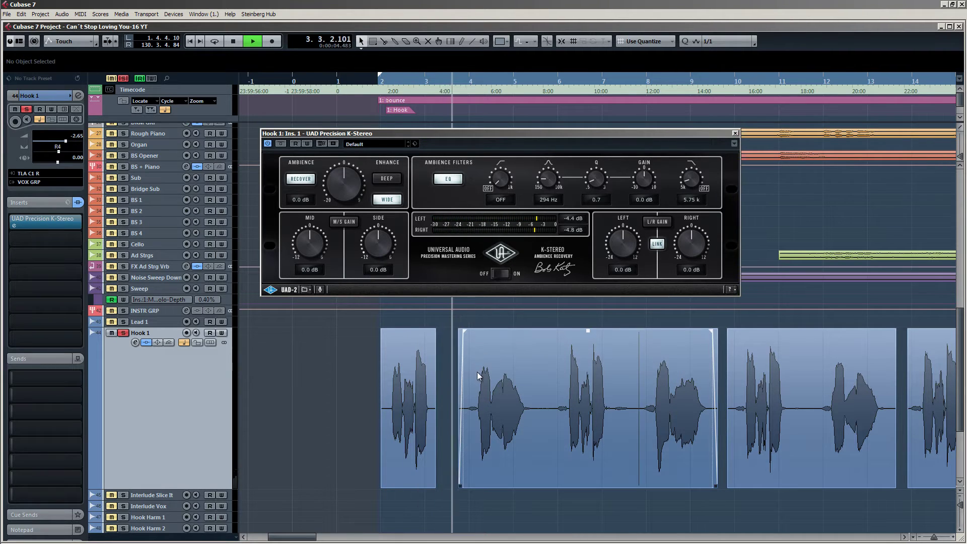
click(489, 405)
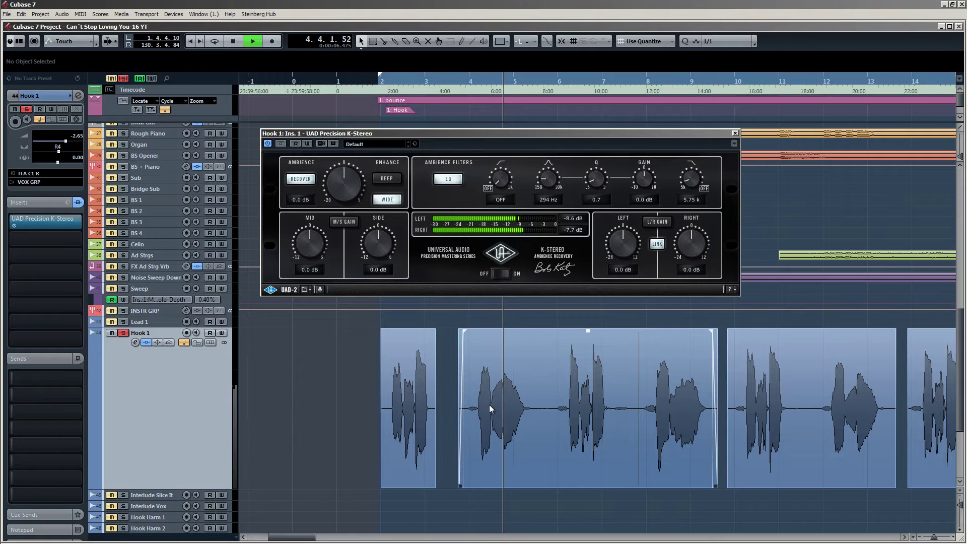
key(space)
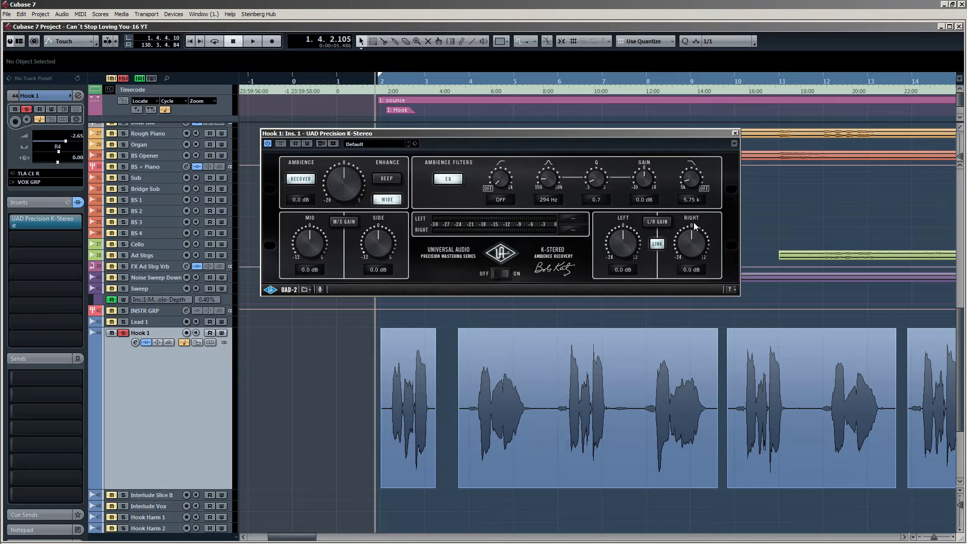
Audition Hook 1 with the K-Stereo's Ambience at 9.0 dB, reset it to 0.0 dB, and bypass the plug-in.
key(space)
drag(346, 186, 355, 203)
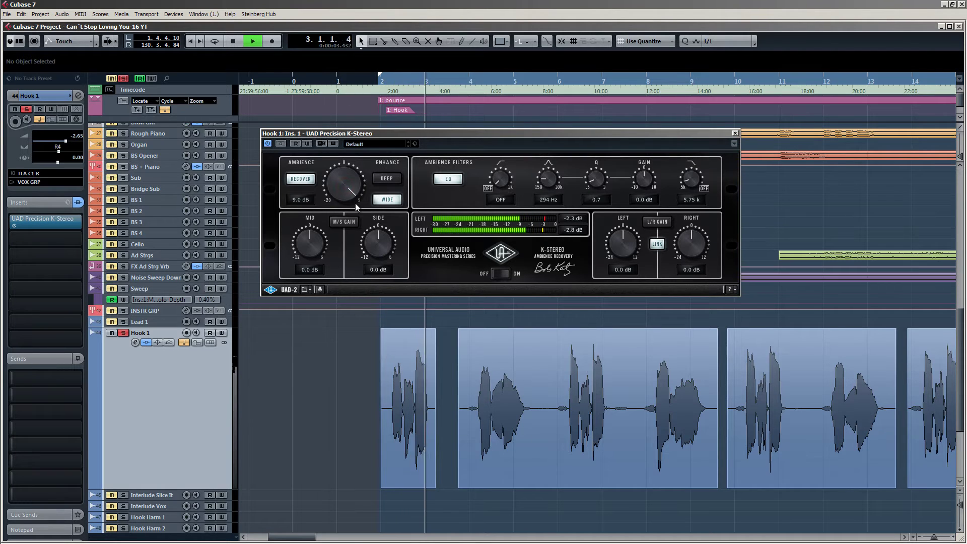
click(344, 175)
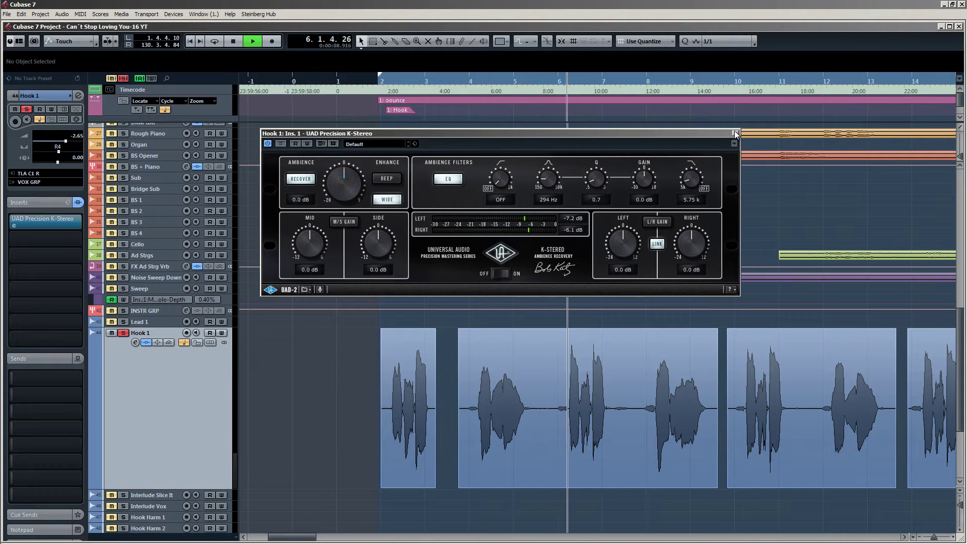
click(281, 143)
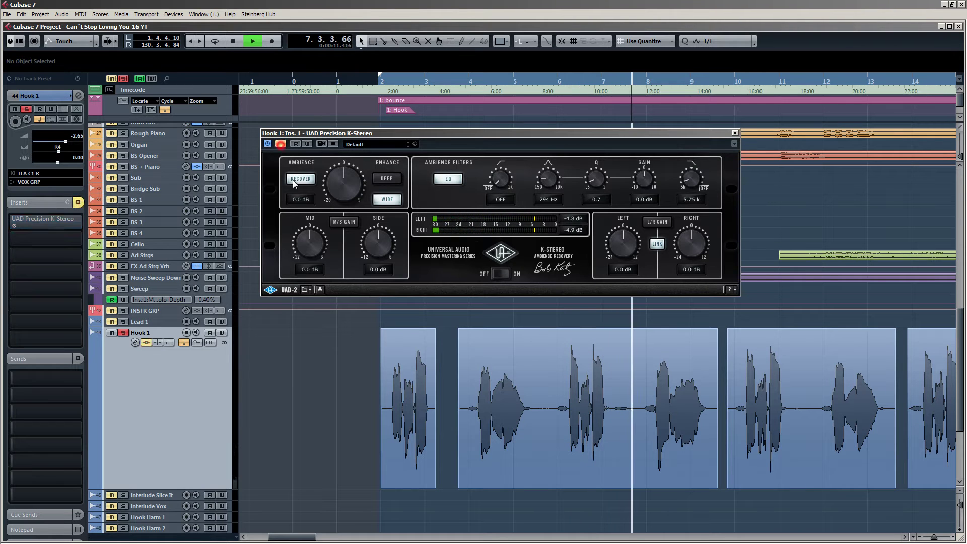
Take Hook 1's Precision K-Stereo out of bypass, stop playback, and close the plug-in window.
click(281, 145)
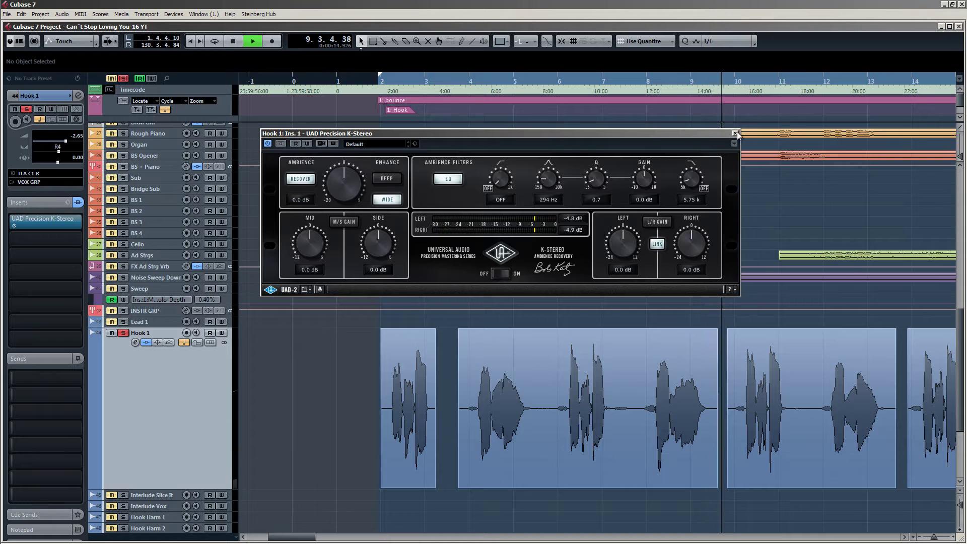
key(space)
click(734, 132)
Solo the VOX GRP track and open its UAD Neve 88RS, placing the plug-in window over the Hook 1 waveforms.
scroll(312, 327, down, 5)
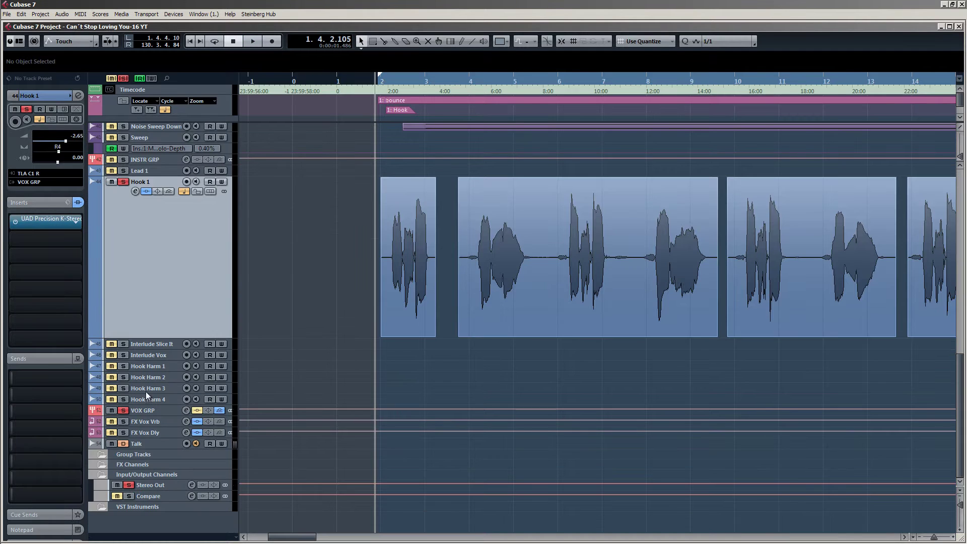
click(124, 410)
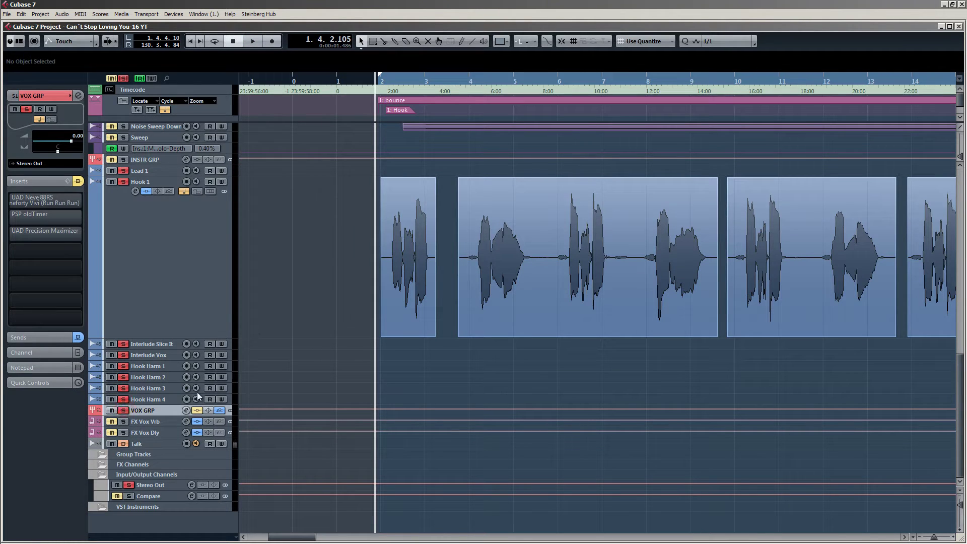
click(42, 202)
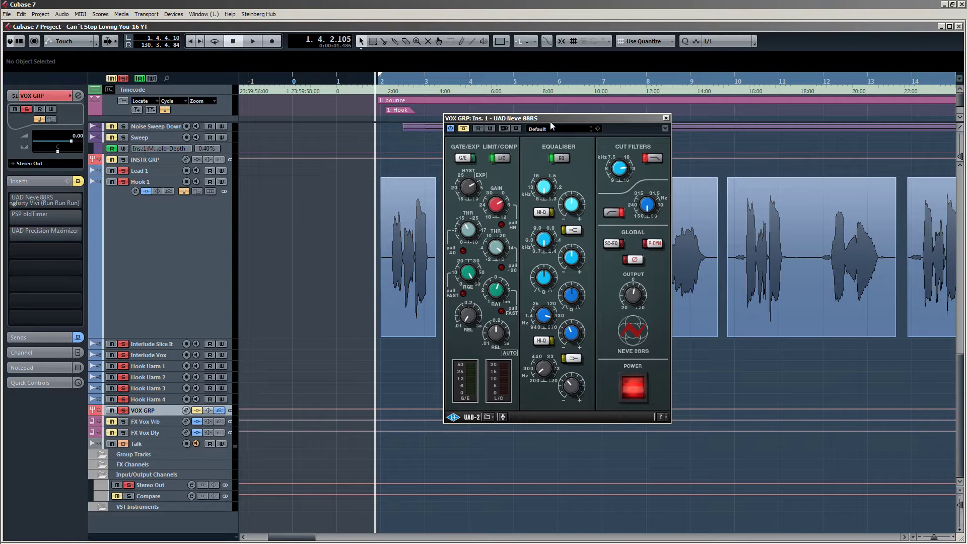
drag(546, 119, 419, 153)
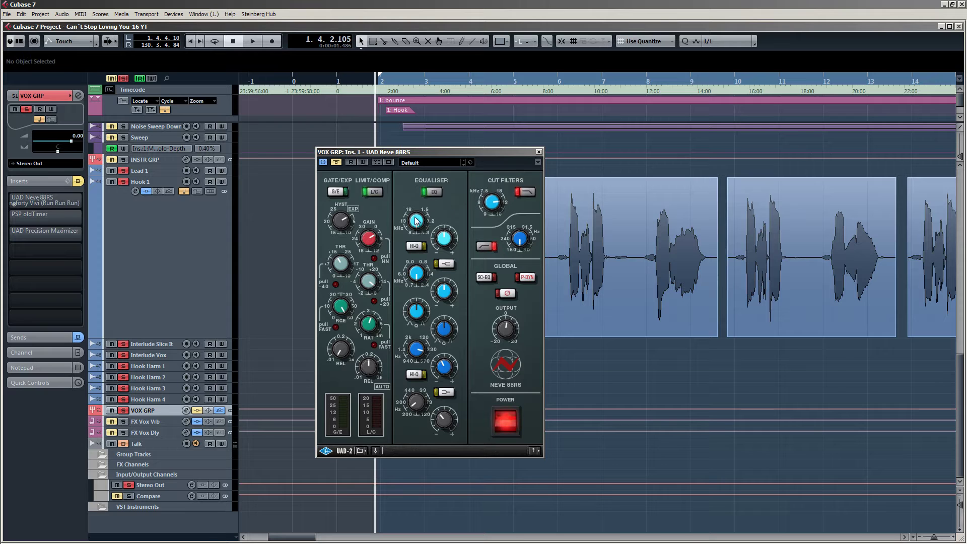
drag(413, 154, 391, 147)
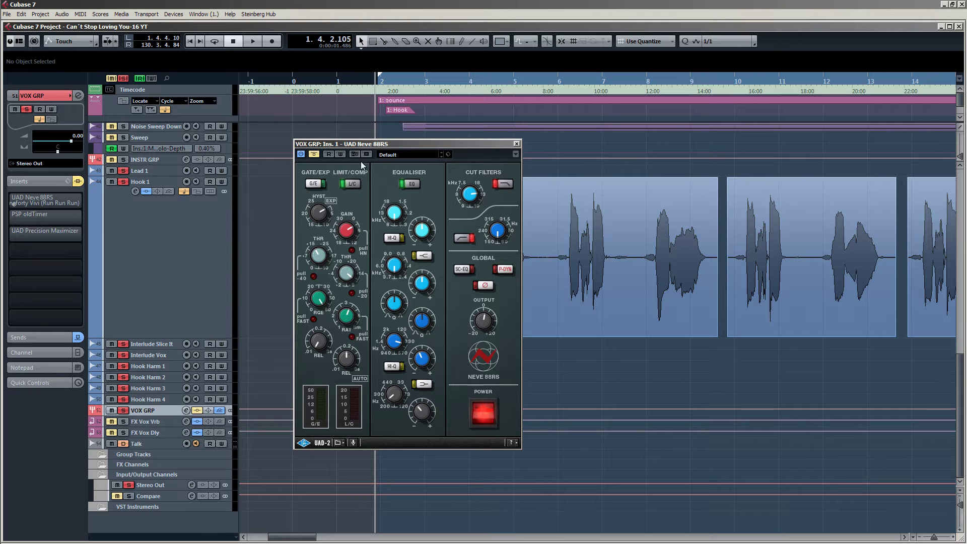
drag(375, 144, 336, 145)
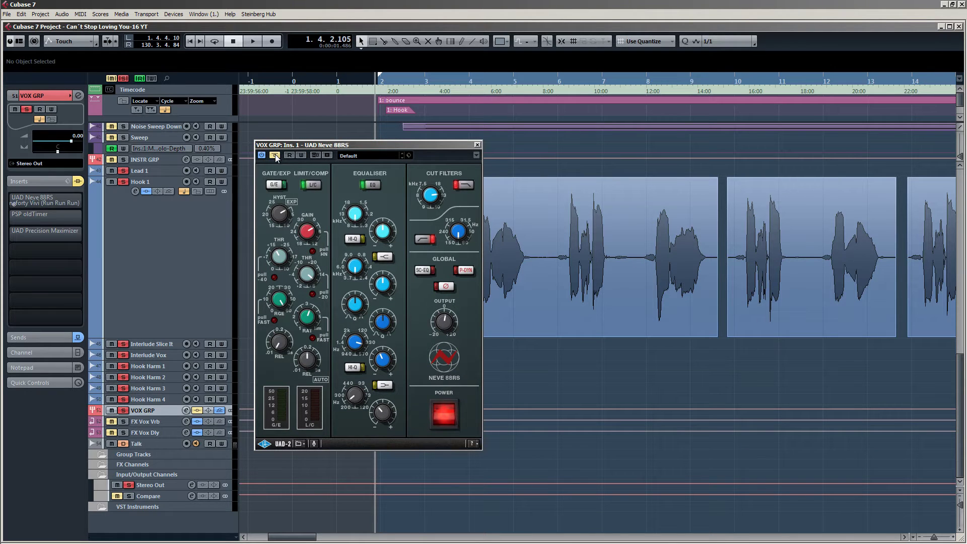
drag(357, 145, 552, 164)
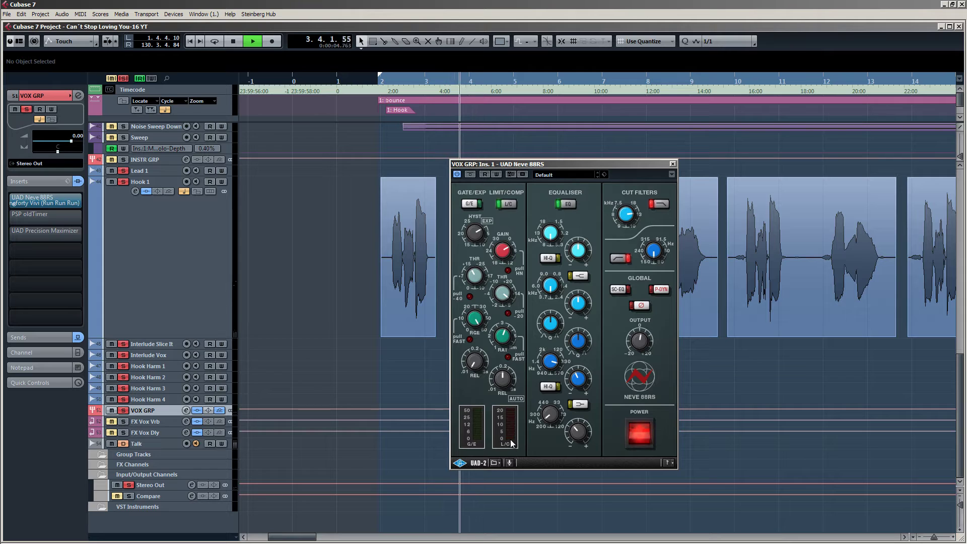
Compare the soloed VOX GRP vocals with the Neve 88RS active and bypassed, leaving the plug-in active.
key(space)
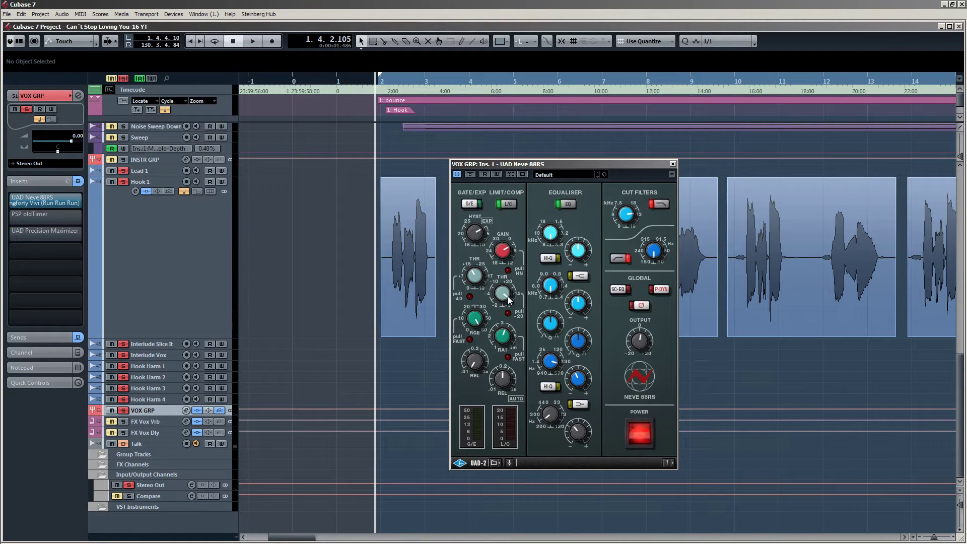
key(space)
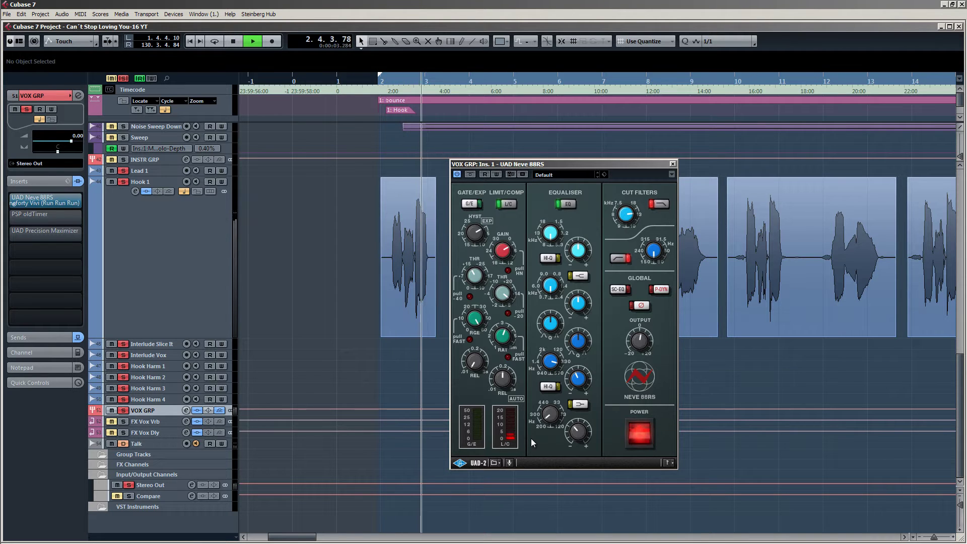
key(space)
click(470, 174)
key(space)
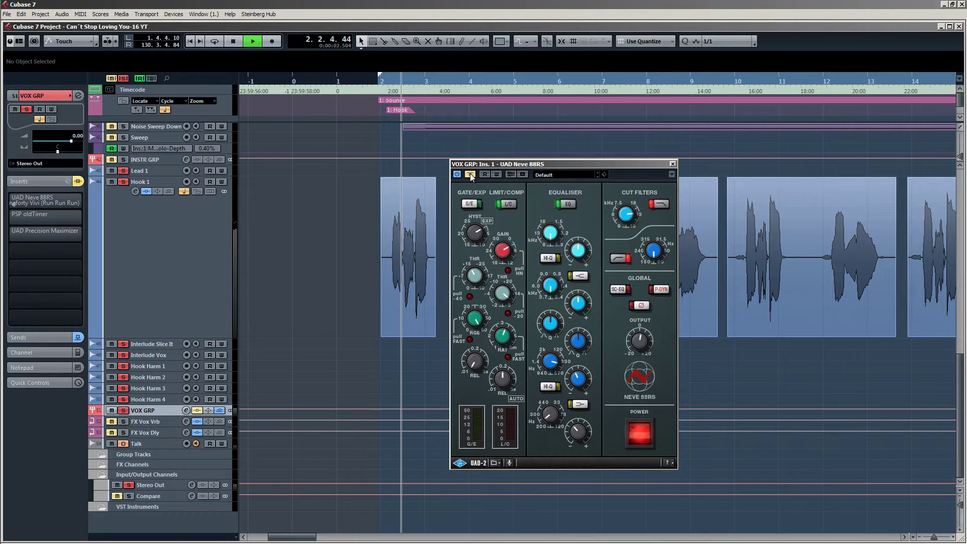
click(470, 173)
key(space)
key(space)
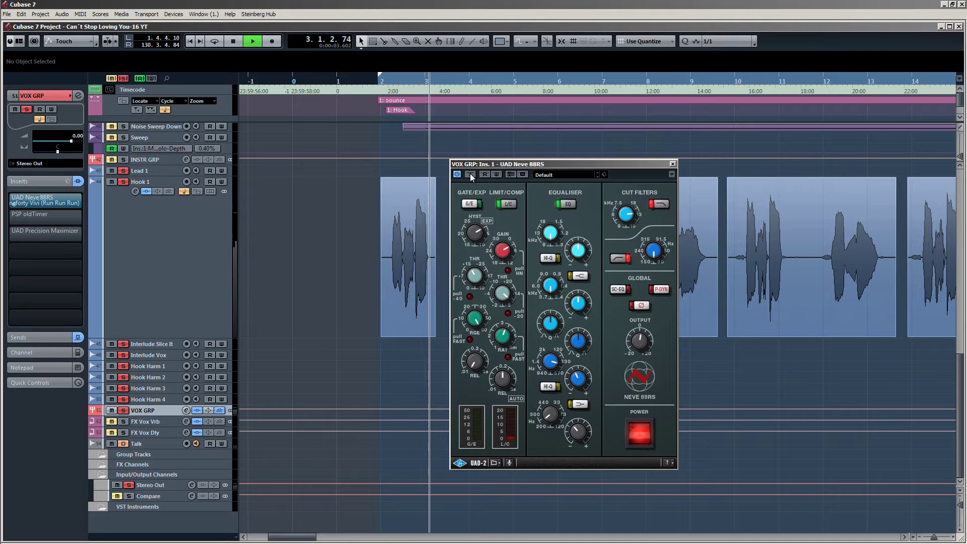
Close the Neve 88RS window, keep playing the hook through the processed VOX GRP, and stop playback.
click(672, 164)
scroll(344, 276, down, 1)
scroll(344, 276, down, 1)
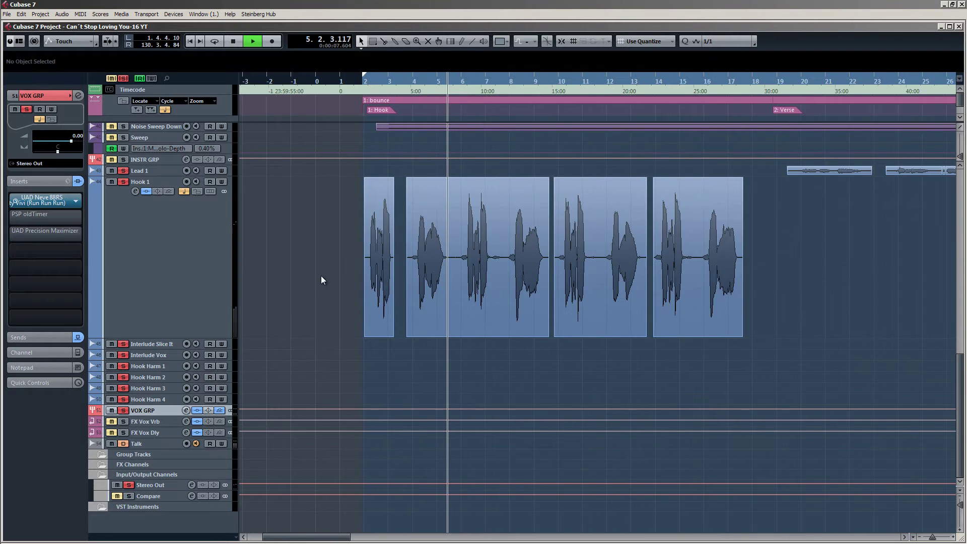
scroll(321, 276, down, 1)
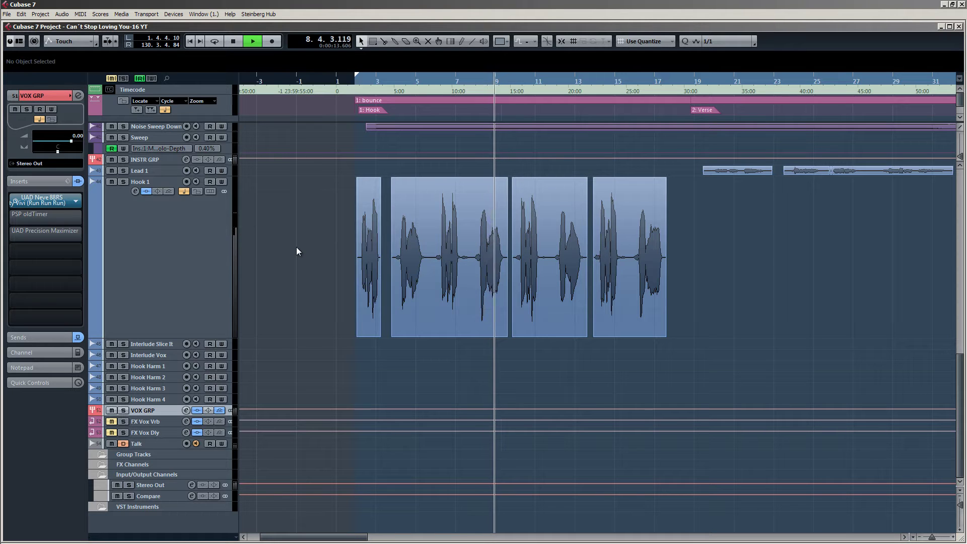
key(space)
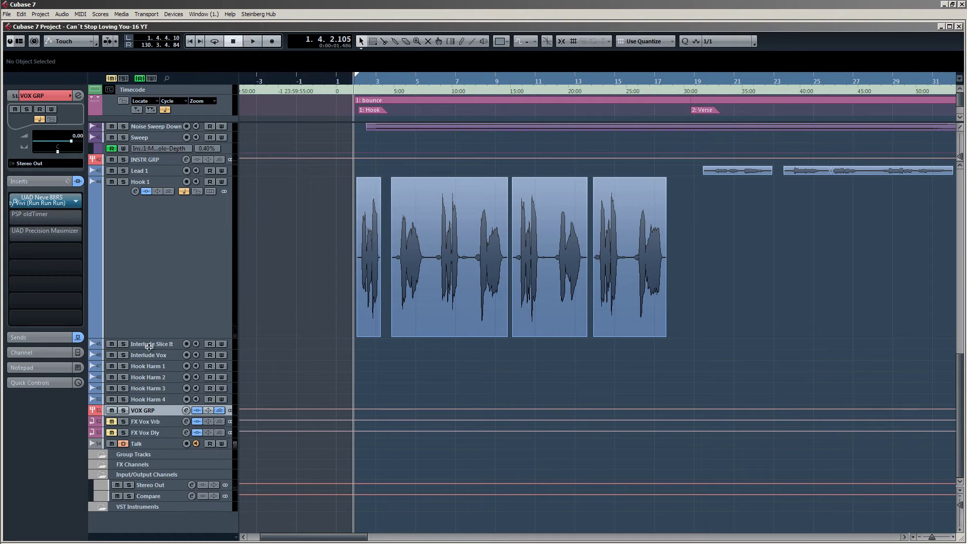
Solo VOX GRP again, open its PSP oldTimer, and take the compressor out of bypass.
click(123, 409)
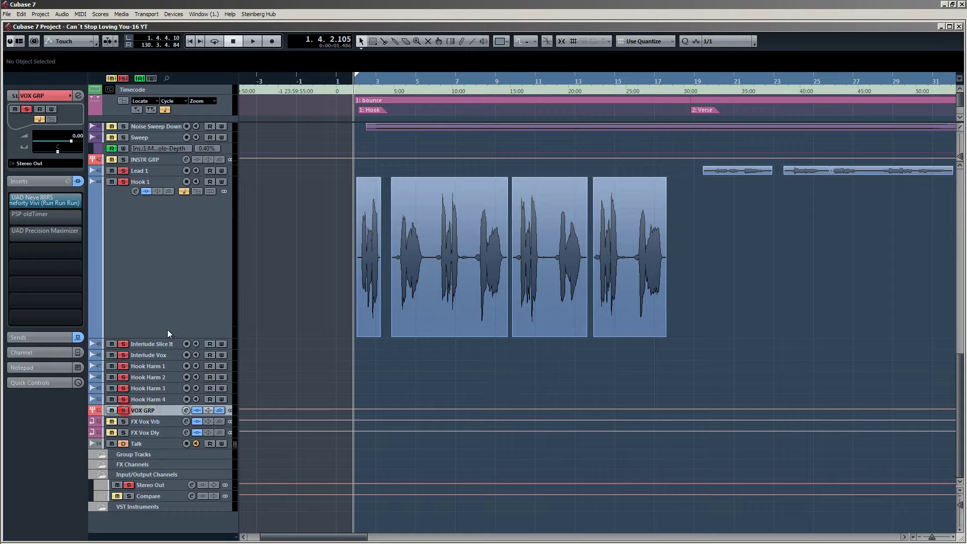
click(41, 220)
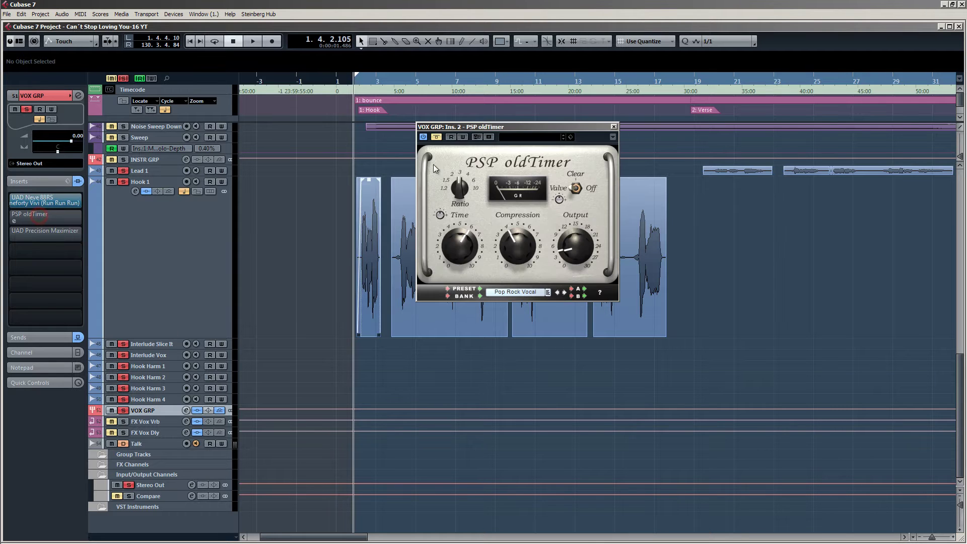
drag(519, 127, 642, 192)
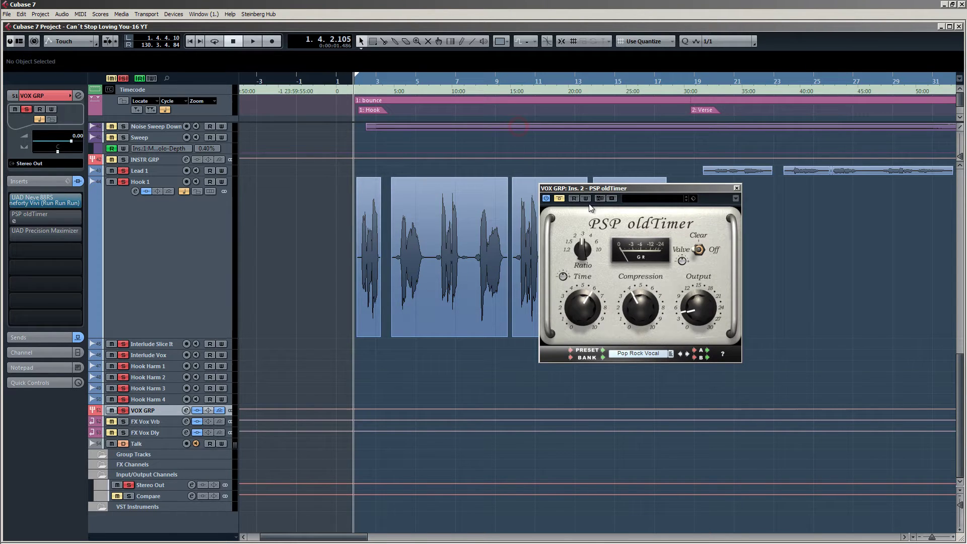
click(559, 198)
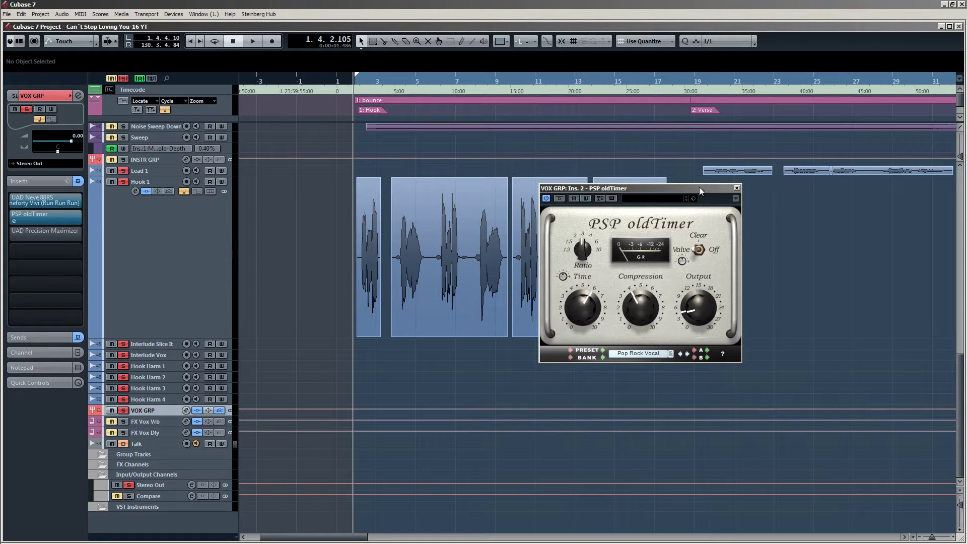
drag(677, 190, 621, 213)
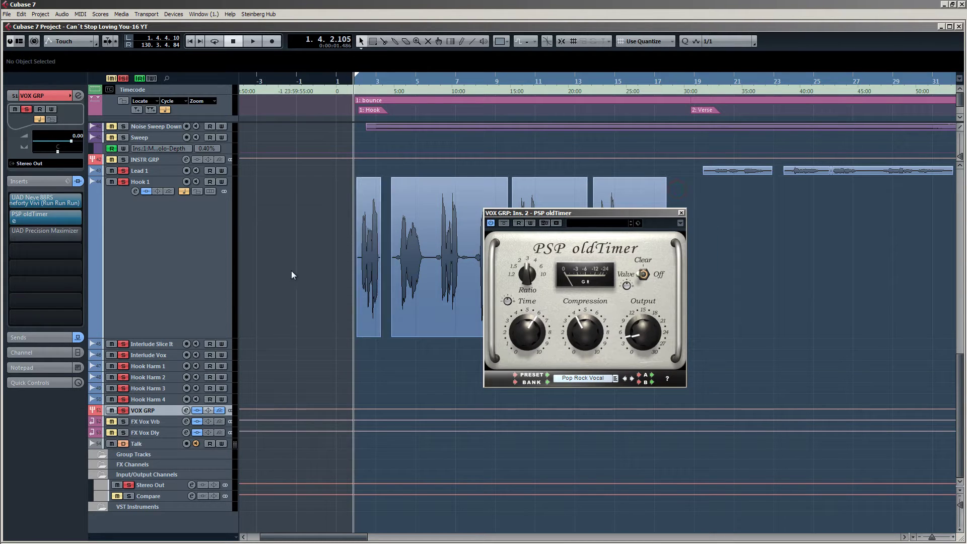
Place the playhead at bar 19, just before the verse vocals, and audition Lead 1 through the PSP oldTimer.
scroll(291, 274, down, 5)
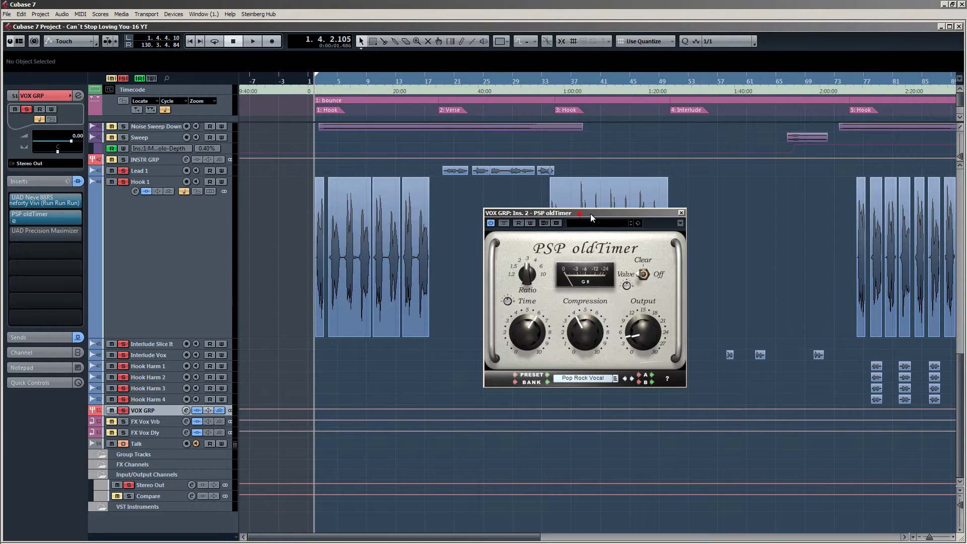
drag(590, 213, 664, 211)
scroll(470, 192, up, 4)
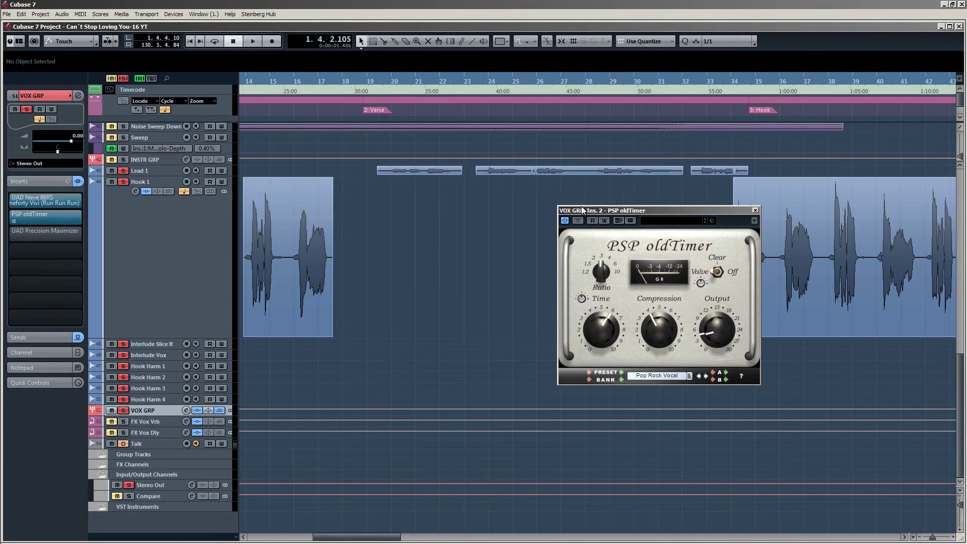
click(373, 87)
key(space)
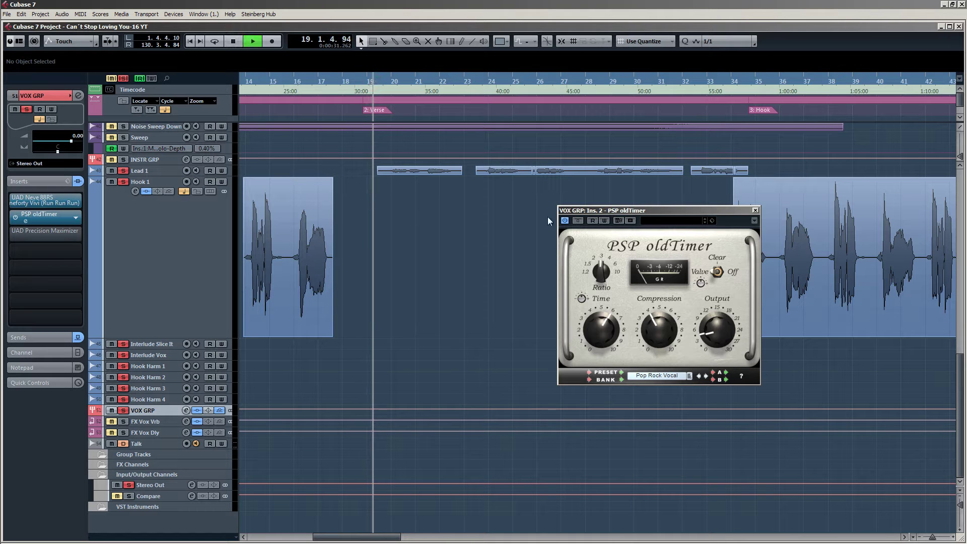
drag(640, 212, 616, 208)
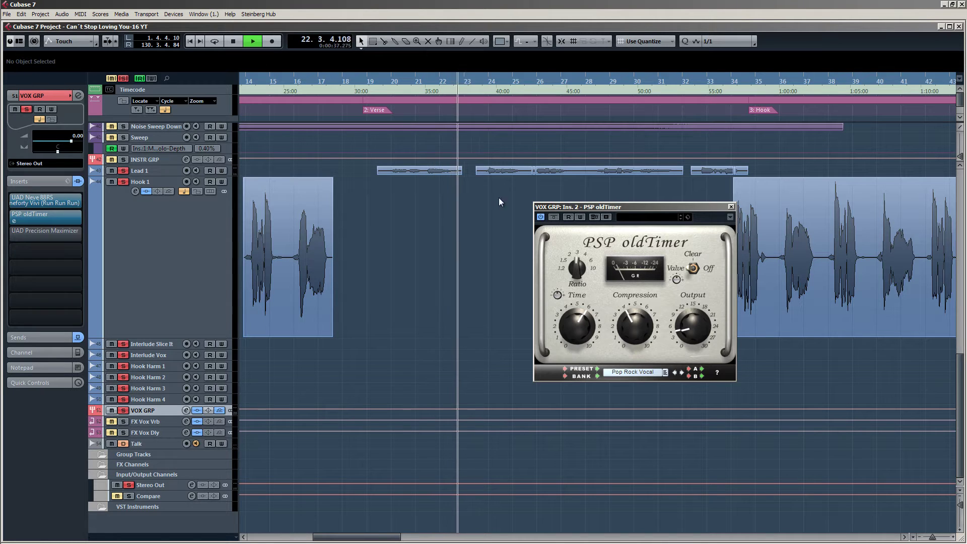
key(space)
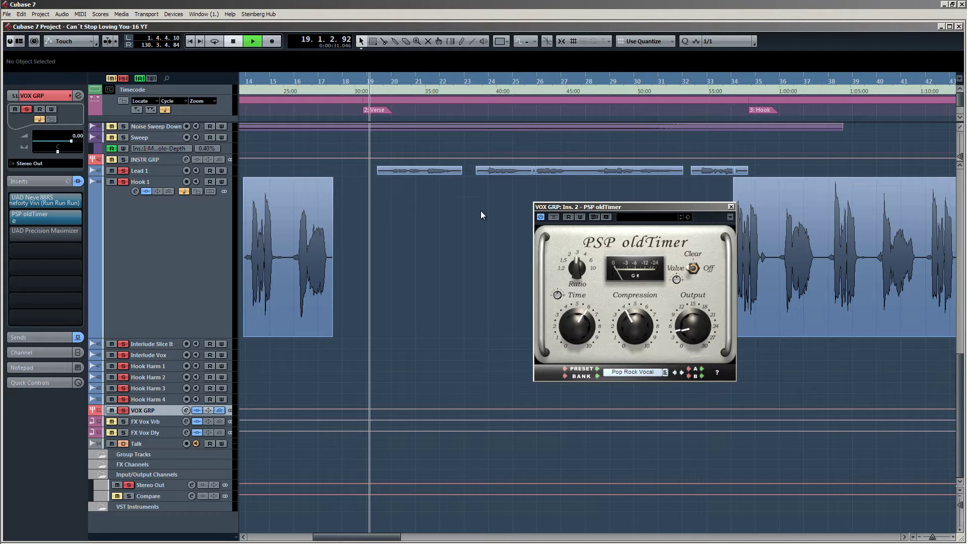
key(space)
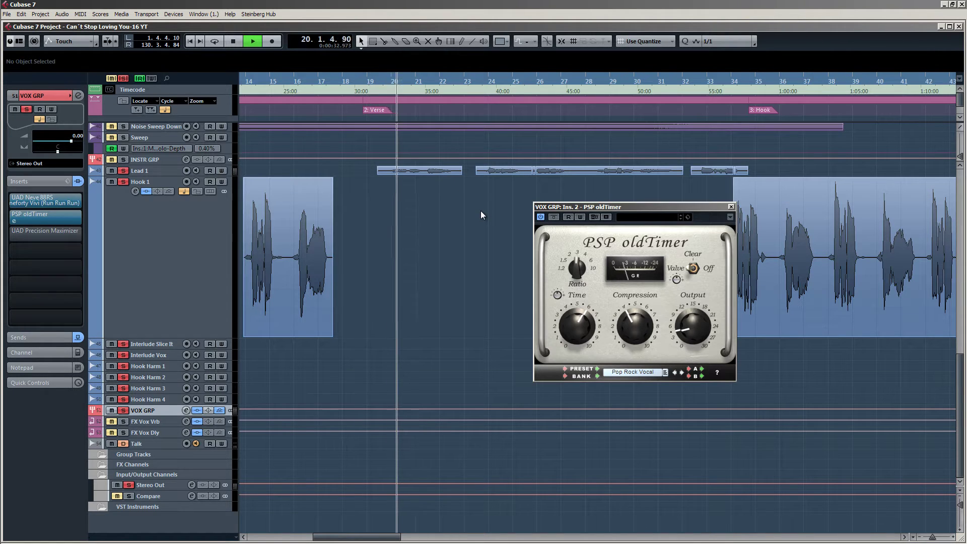
Compare the verse vocals with the PSP oldTimer bypassed and active, leave it active, and stop playback.
click(553, 217)
key(shift+b)
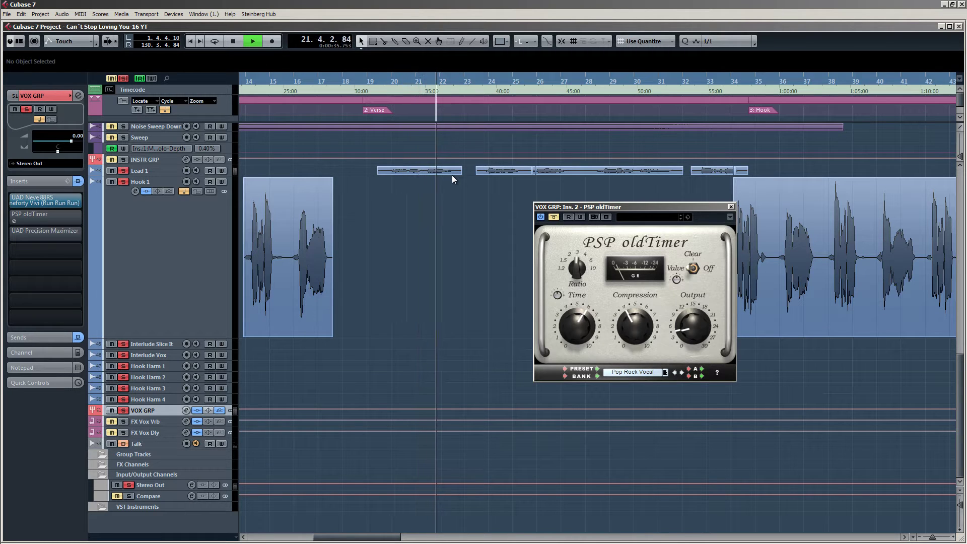
key(space)
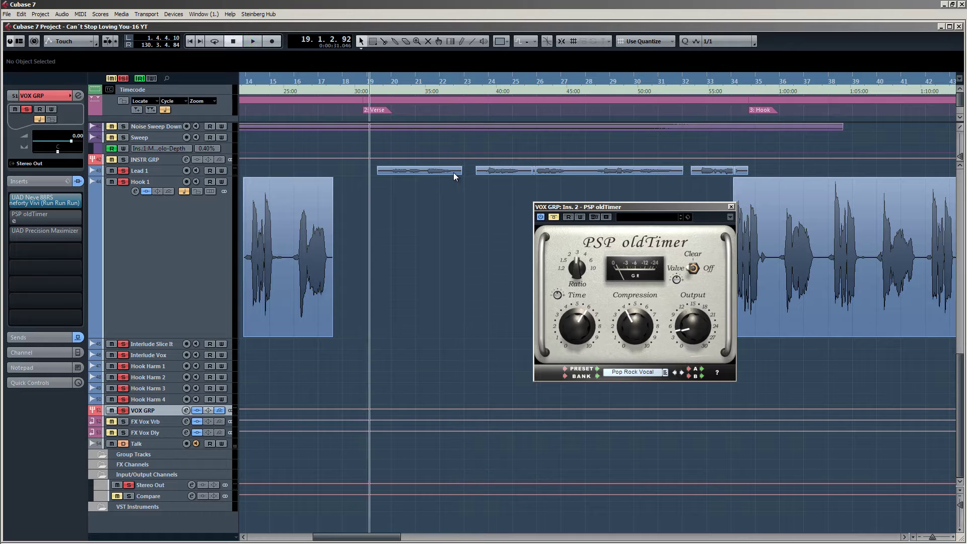
click(554, 217)
key(space)
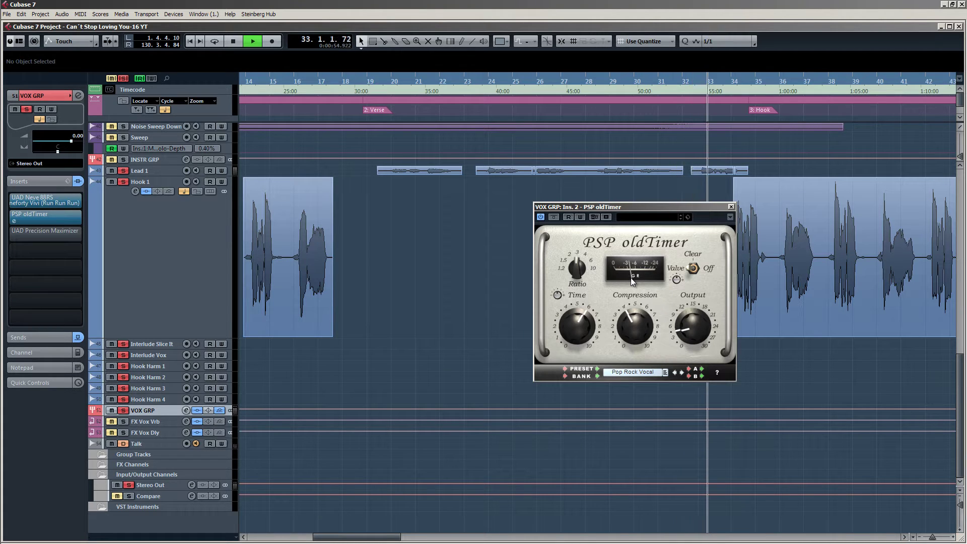
scroll(743, 183, up, 7)
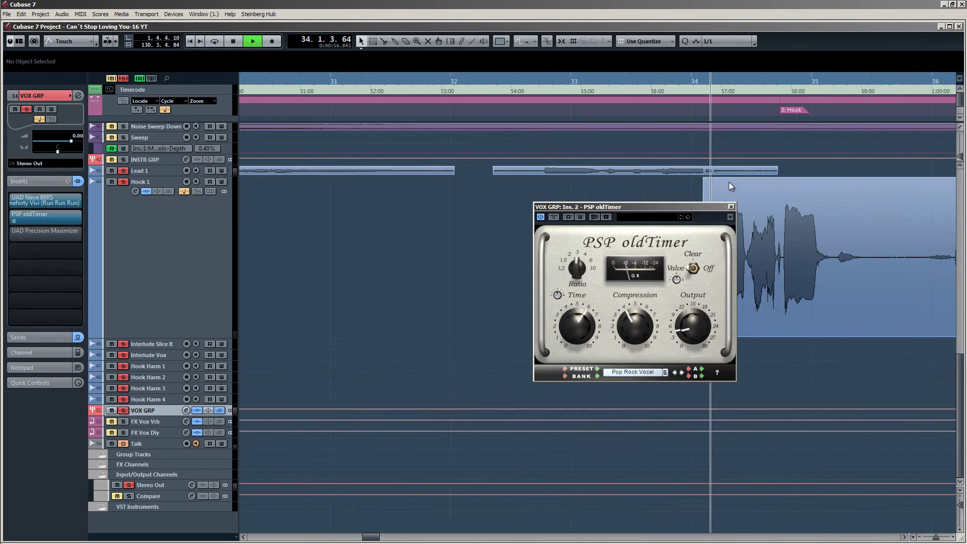
key(space)
Enlarge the Lead 1 track's height to show its waveform near bar 34, and close the PSP oldTimer window.
scroll(679, 178, up, 4)
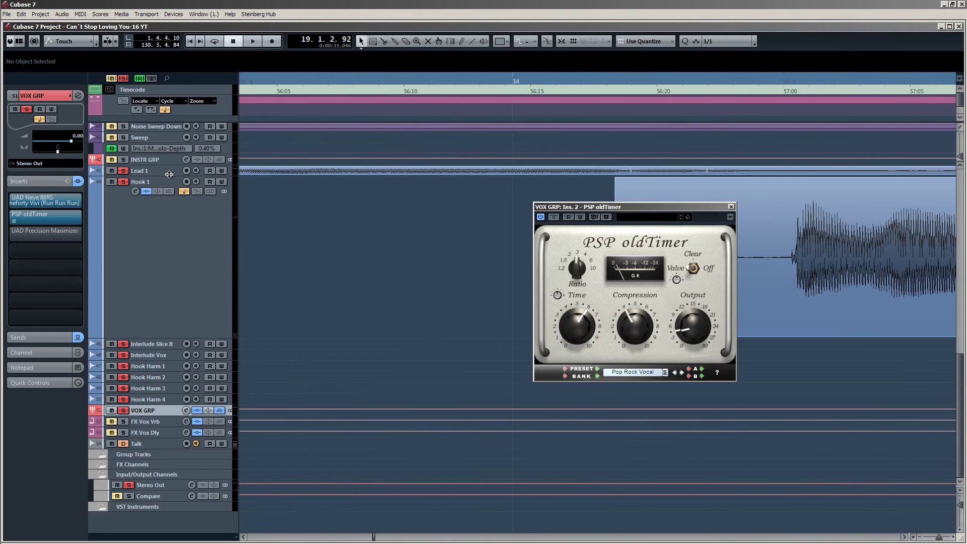
drag(159, 173, 159, 376)
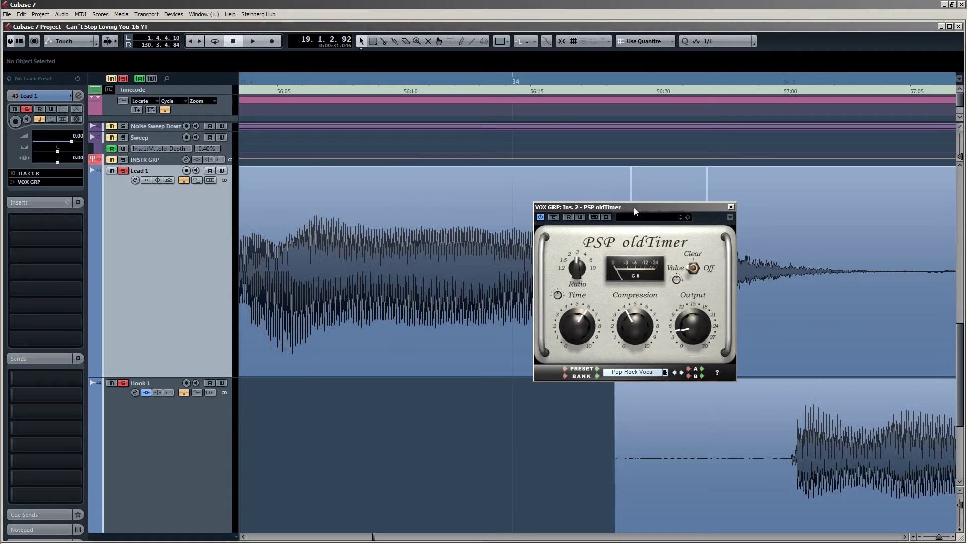
drag(633, 207, 391, 203)
click(488, 203)
Lower the volume of the short Lead 1 event after bar 34 to -4.55 dB.
scroll(668, 256, up, 3)
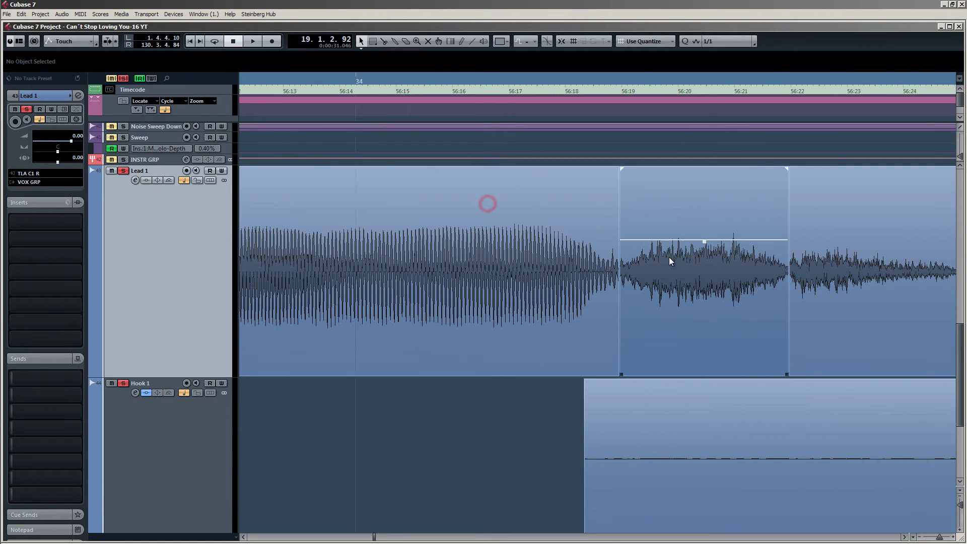
click(699, 284)
scroll(701, 280, down, 5)
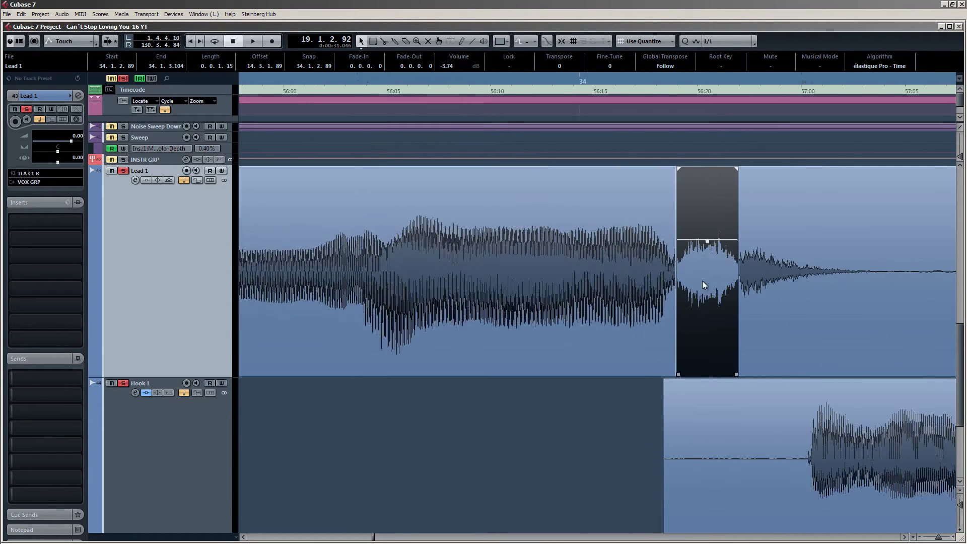
drag(699, 240, 699, 252)
scroll(515, 253, down, 8)
scroll(558, 259, down, 4)
scroll(475, 264, up, 8)
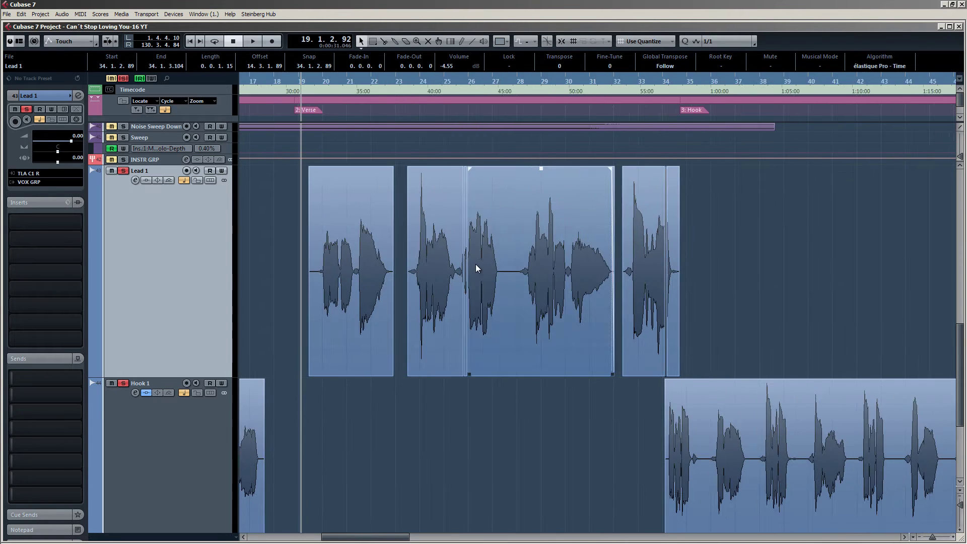
Clear the event selection and open the UAD Precision Maximizer insert of the VOX GRP track.
scroll(556, 265, down, 8)
click(393, 250)
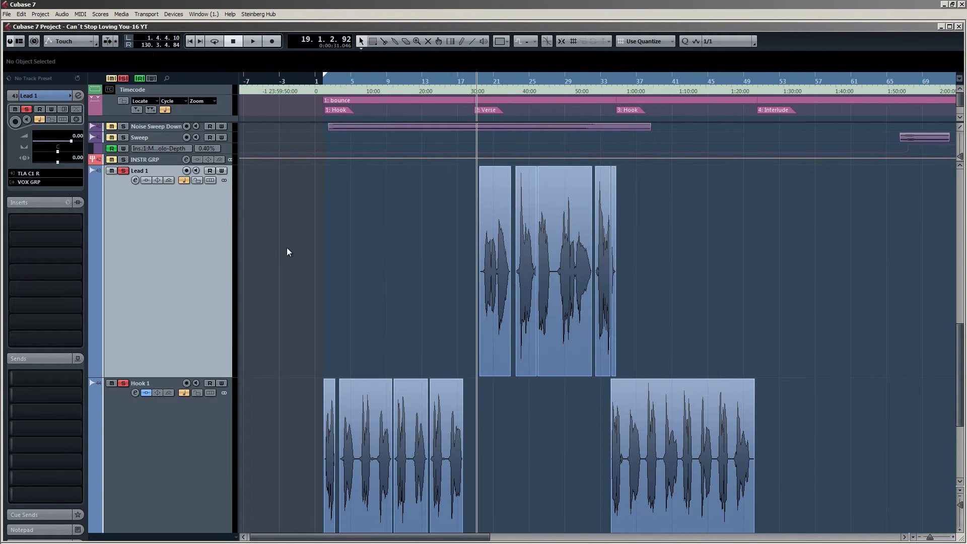
scroll(285, 249, down, 5)
click(156, 409)
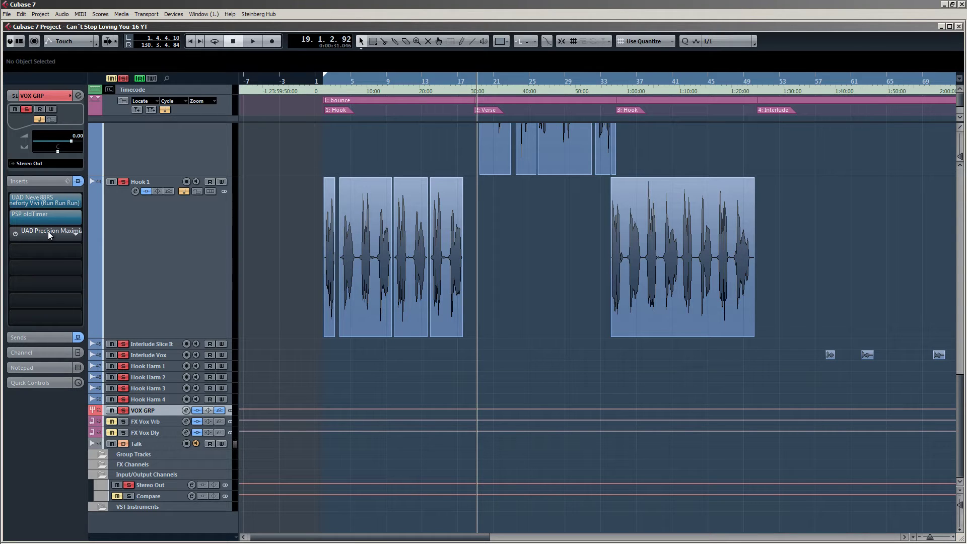
scroll(277, 254, up, 10)
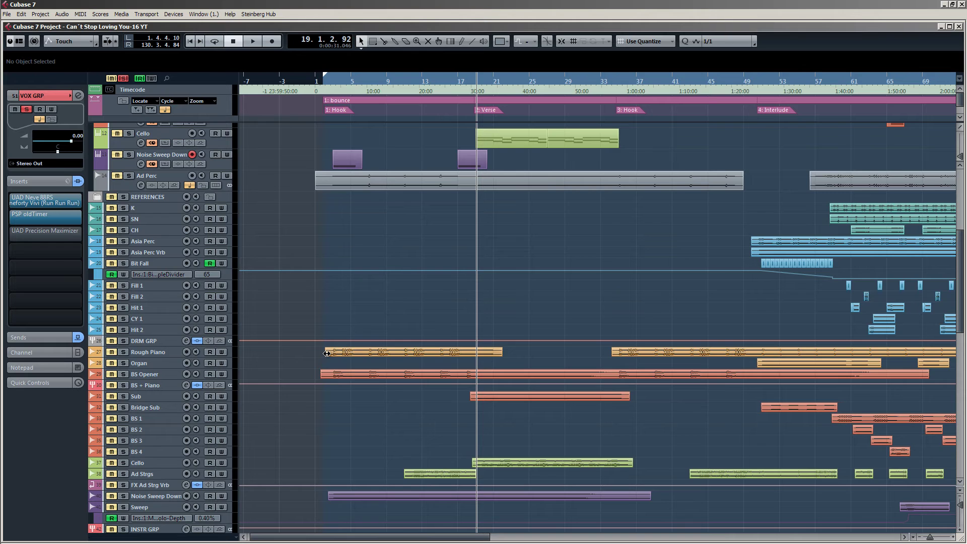
scroll(297, 362, down, 10)
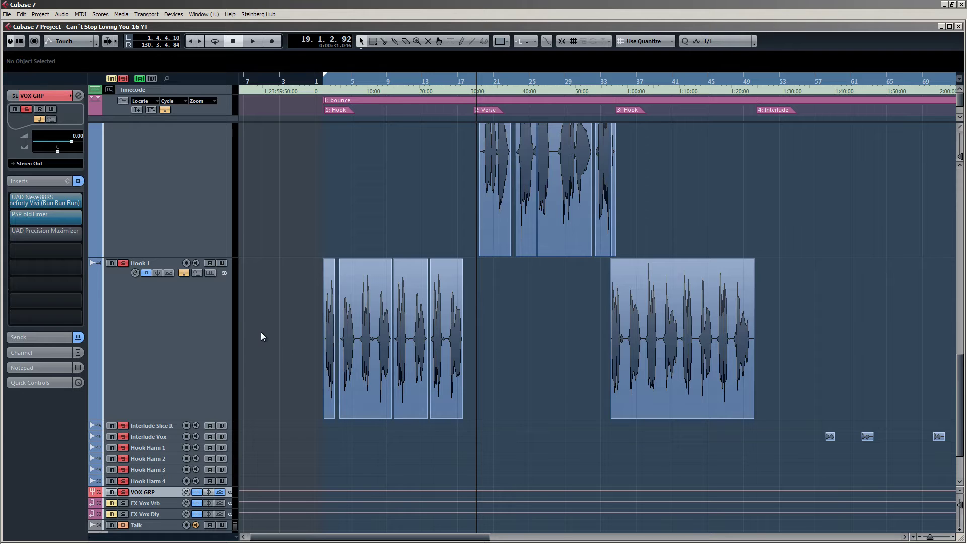
click(39, 233)
drag(555, 274, 619, 242)
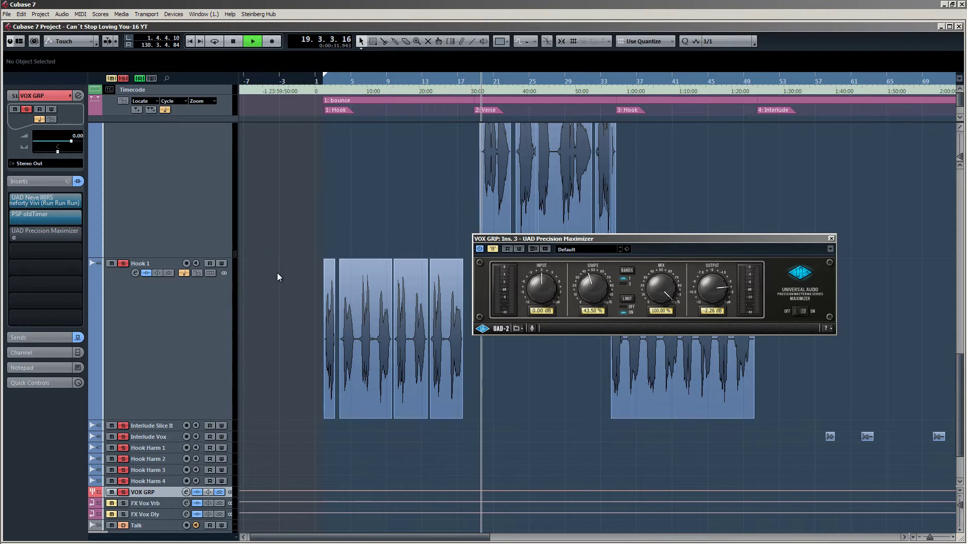
Clear all solos and play the full mix from the first hook with the UAD Precision Maximizer still bypassed.
key(space)
scroll(250, 266, up, 5)
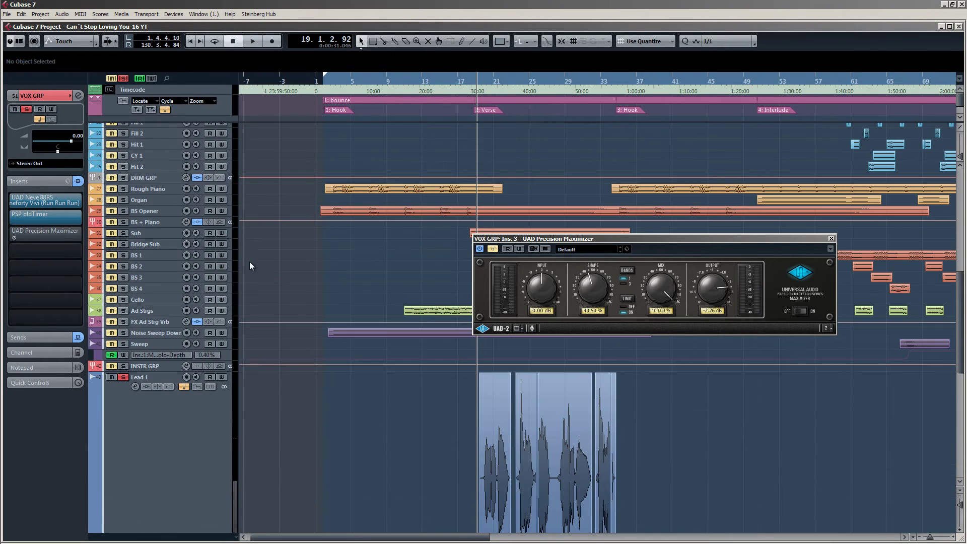
click(123, 377)
click(325, 81)
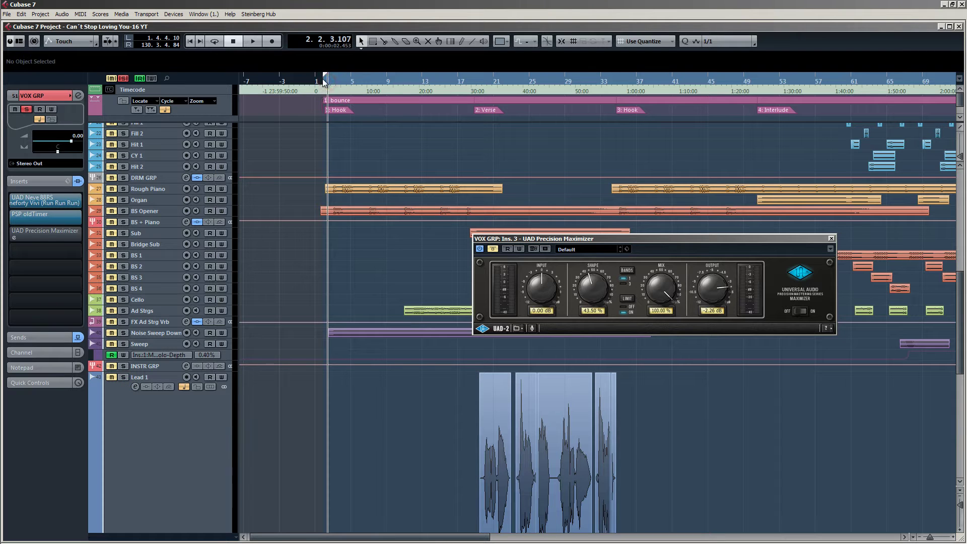
key(space)
drag(553, 240, 476, 236)
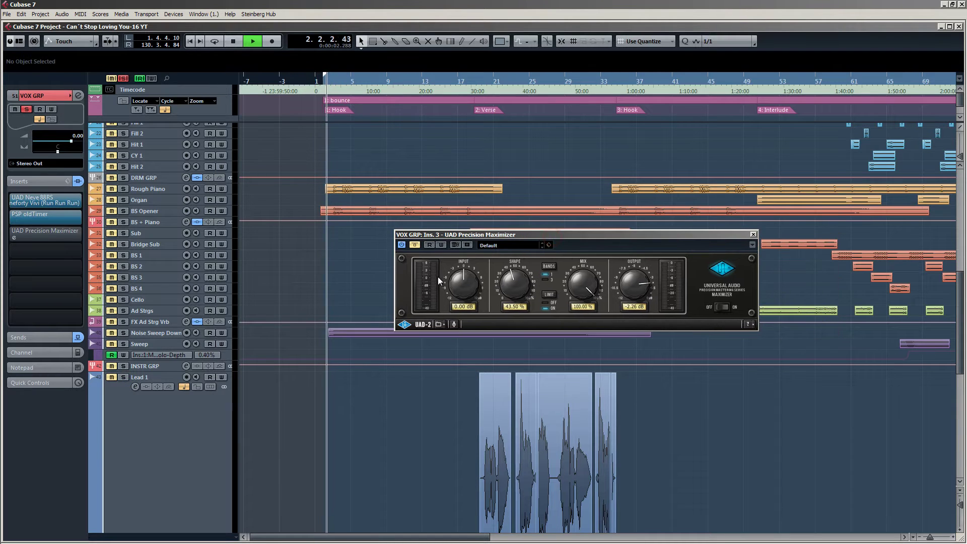
key(space)
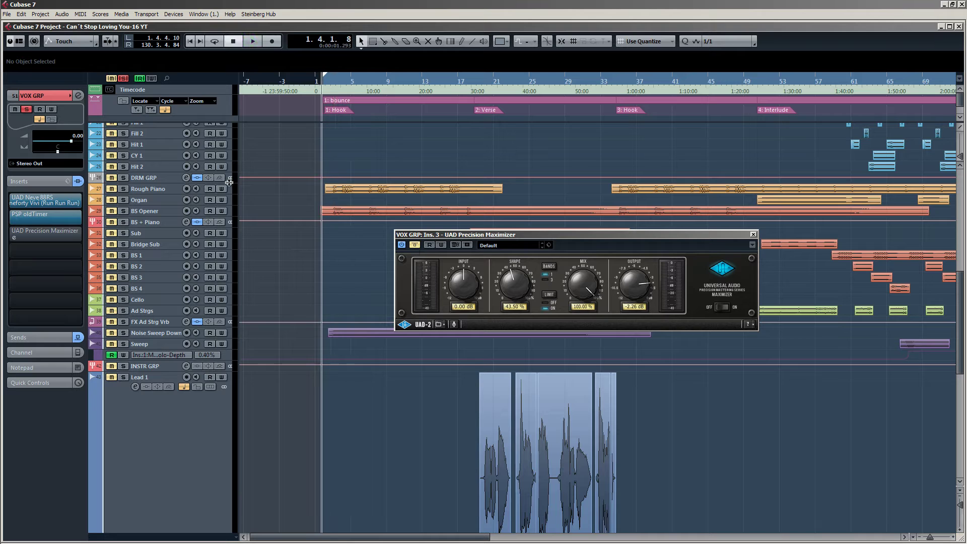
click(127, 78)
key(space)
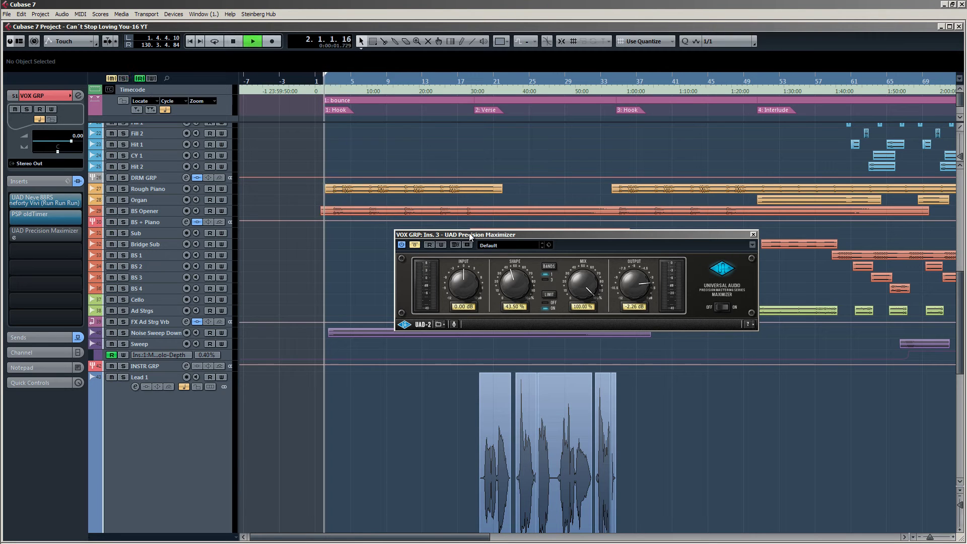
drag(470, 234, 473, 239)
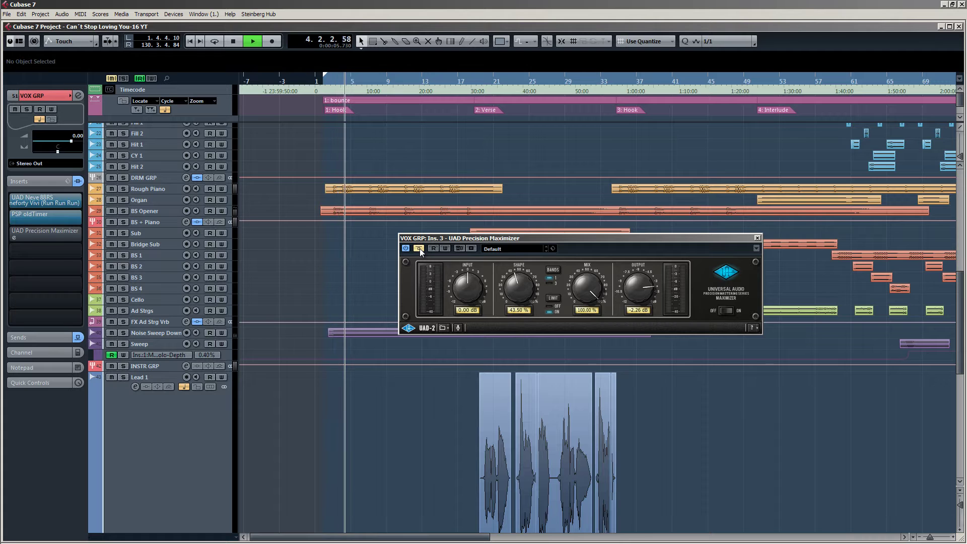
Replay the hook from bar 3 and compare the vocals with the UAD Precision Maximizer active and bypassed.
key(space)
click(339, 82)
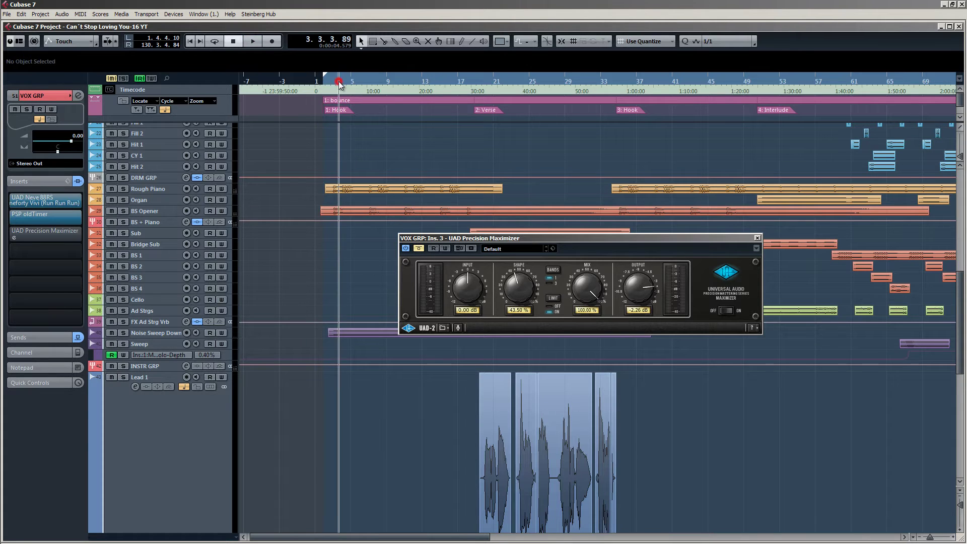
key(space)
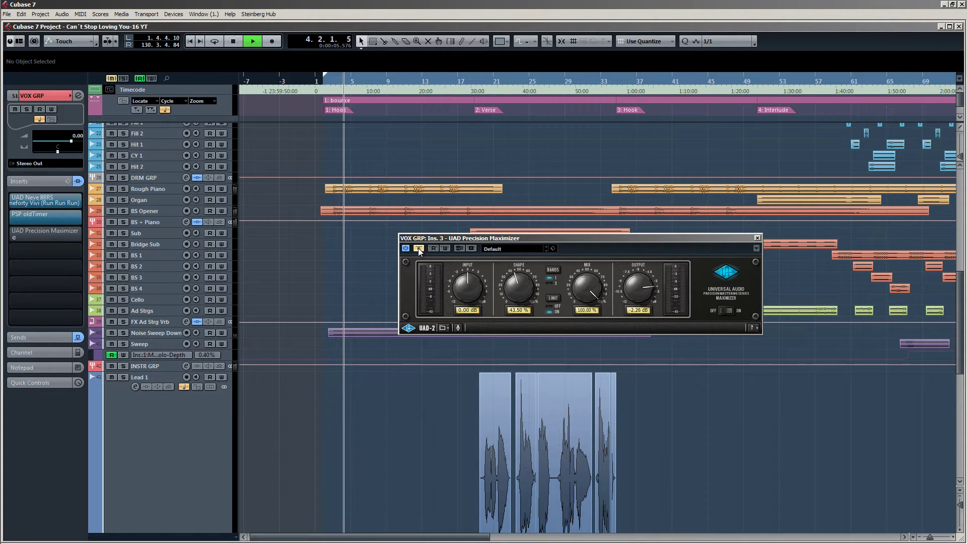
key(space)
key(space)
click(418, 248)
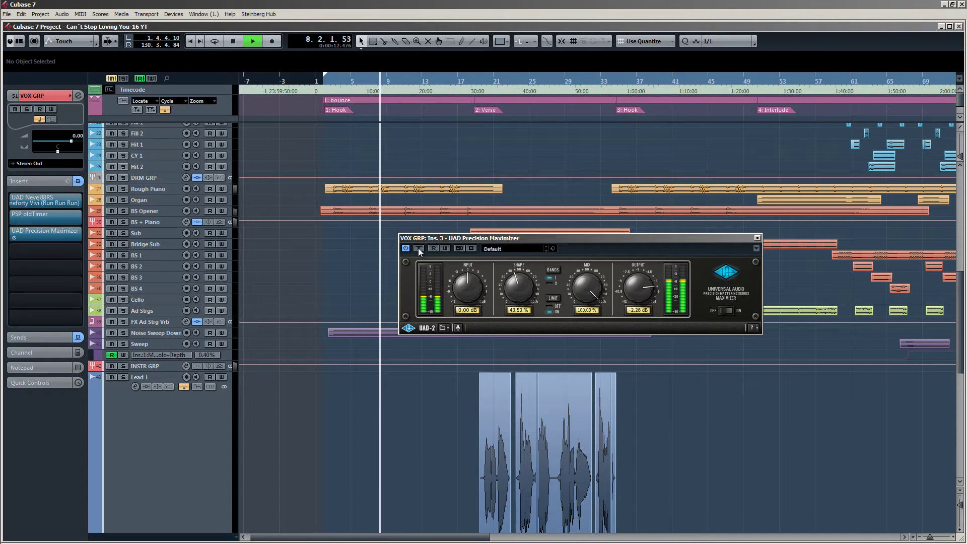
click(418, 248)
Replay the hook from bar 7, activate the UAD Precision Maximizer, and close its window after stopping playback.
click(336, 87)
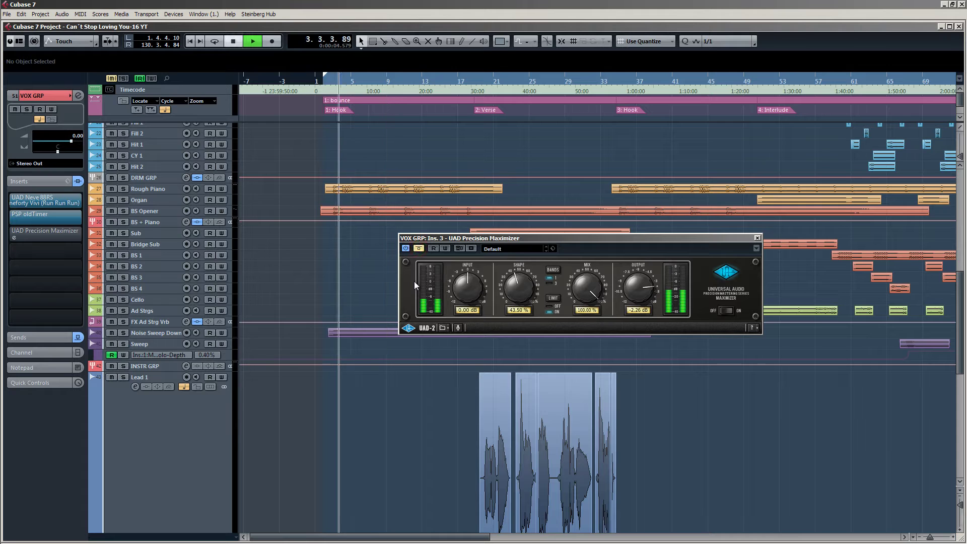
click(370, 80)
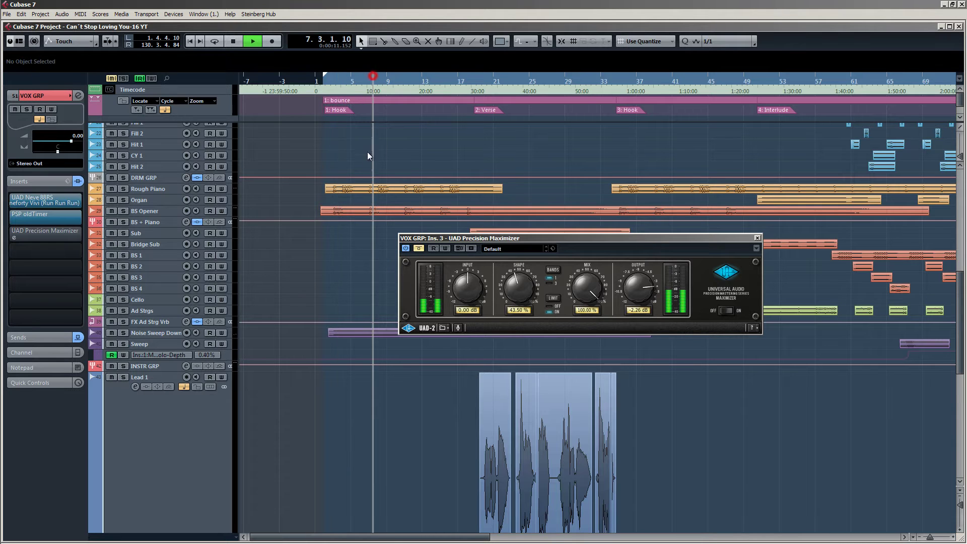
click(419, 250)
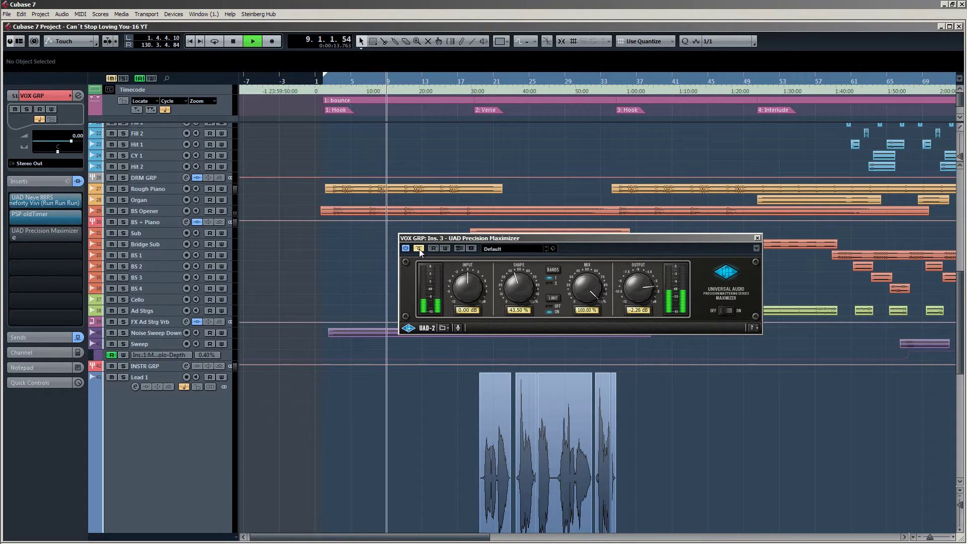
click(419, 248)
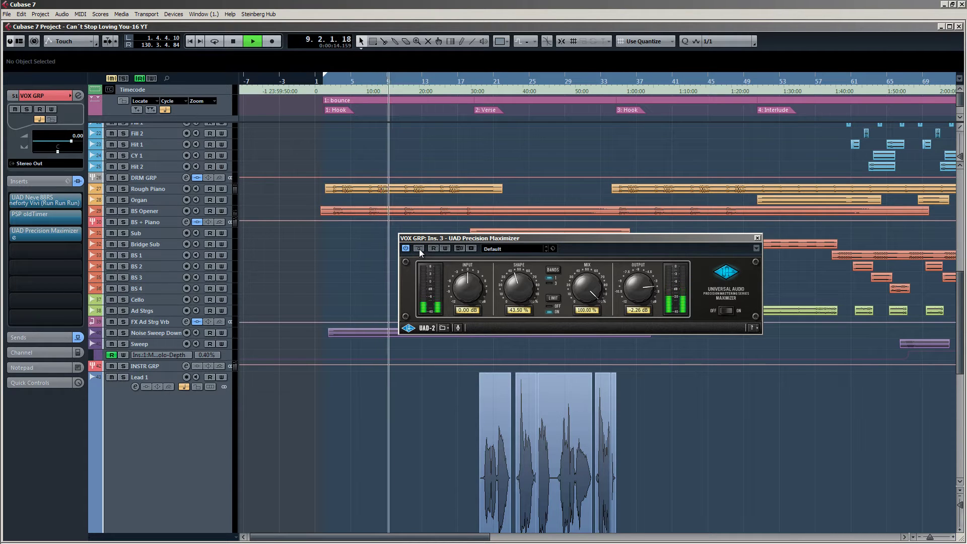
key(space)
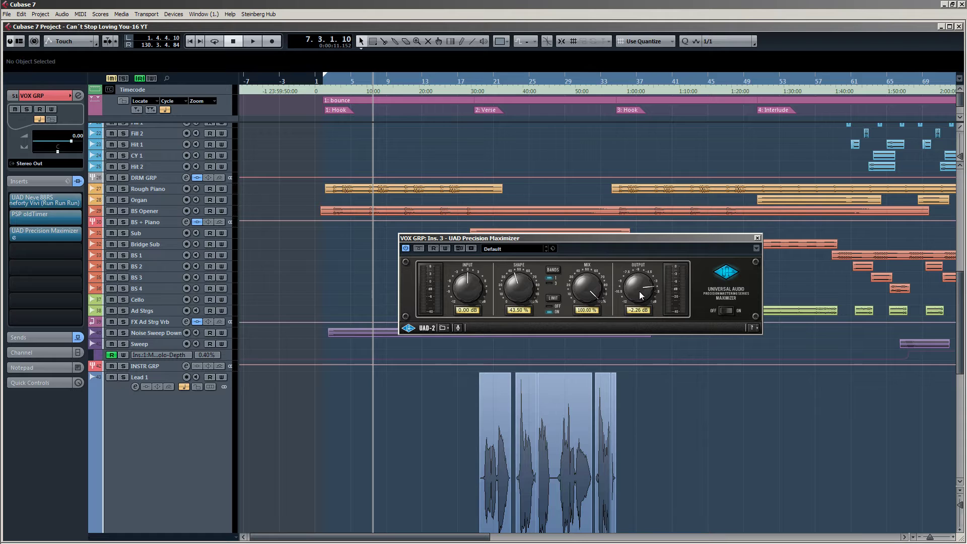
click(758, 237)
Unmute the FX Vox Vrb track and solo the VOX GRP together with its vocal reverb.
scroll(325, 273, down, 10)
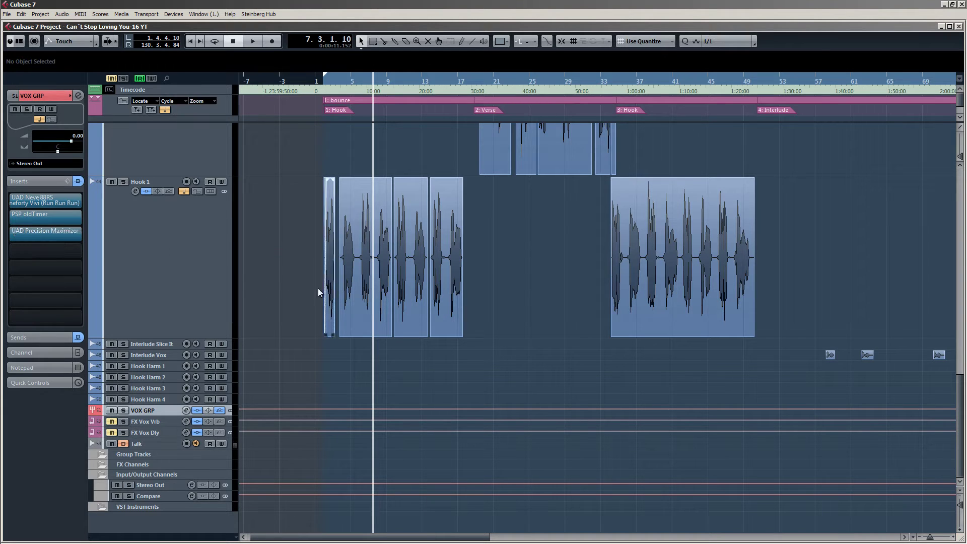
scroll(292, 285, up, 3)
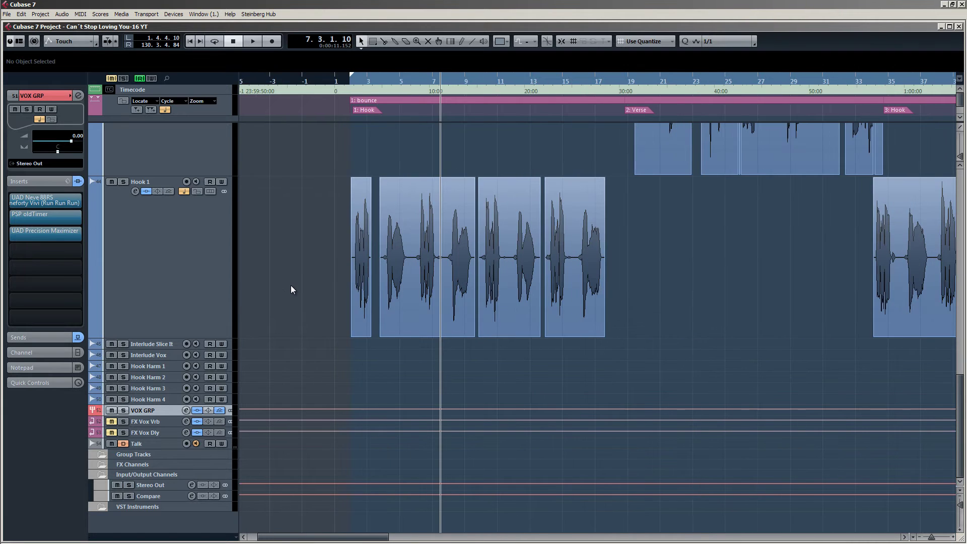
scroll(302, 260, up, 1)
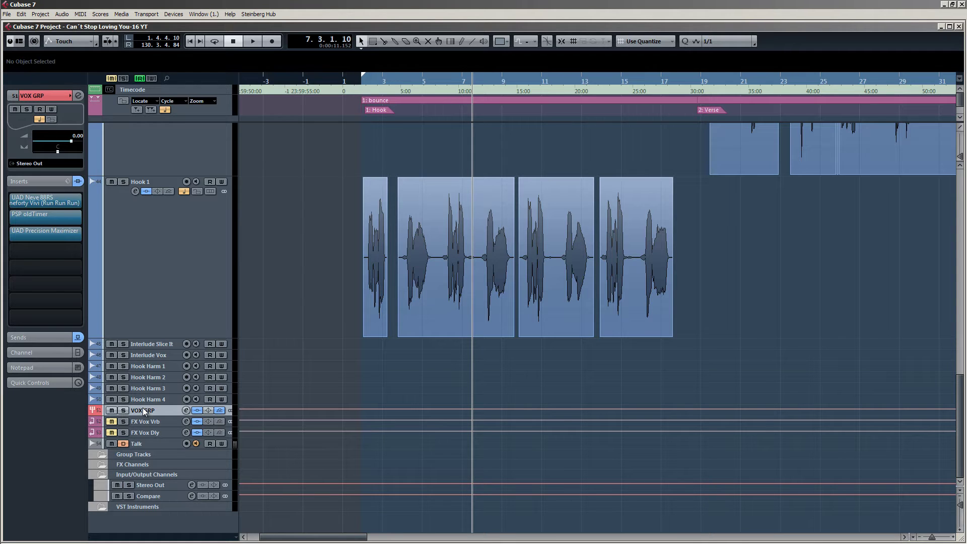
click(124, 422)
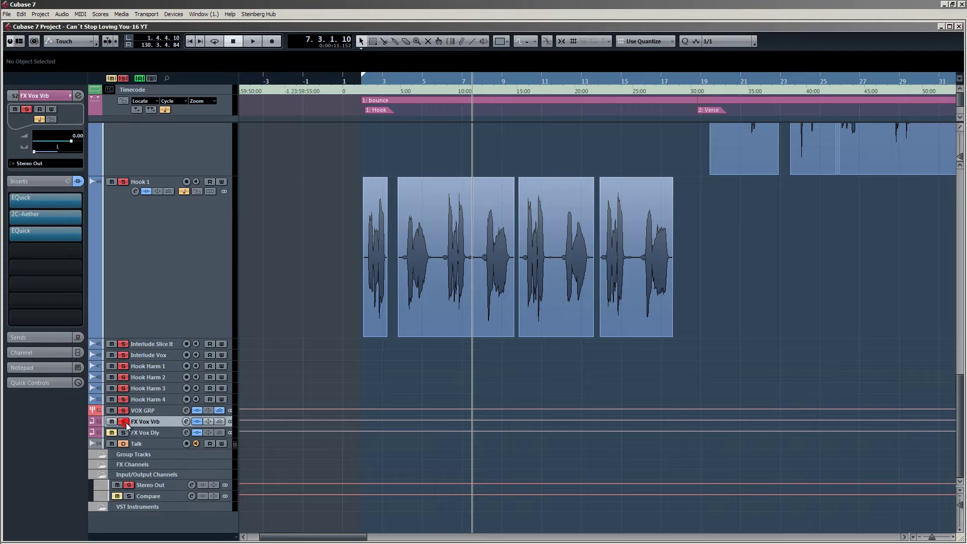
click(124, 411)
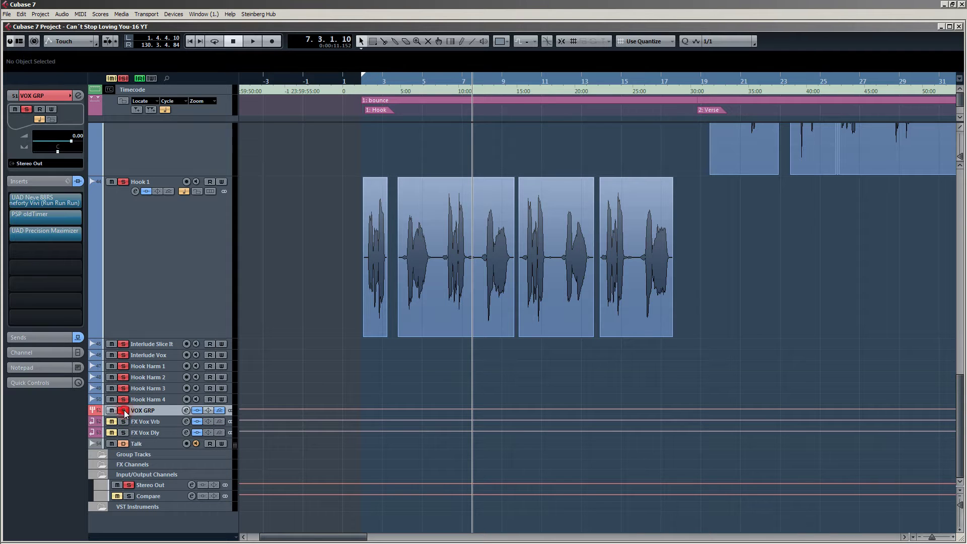
click(124, 410)
click(110, 422)
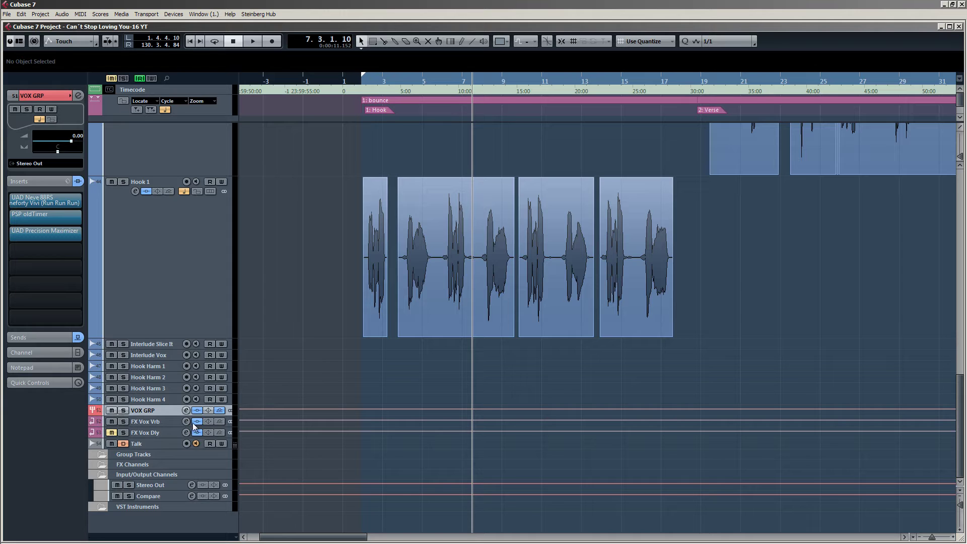
click(123, 410)
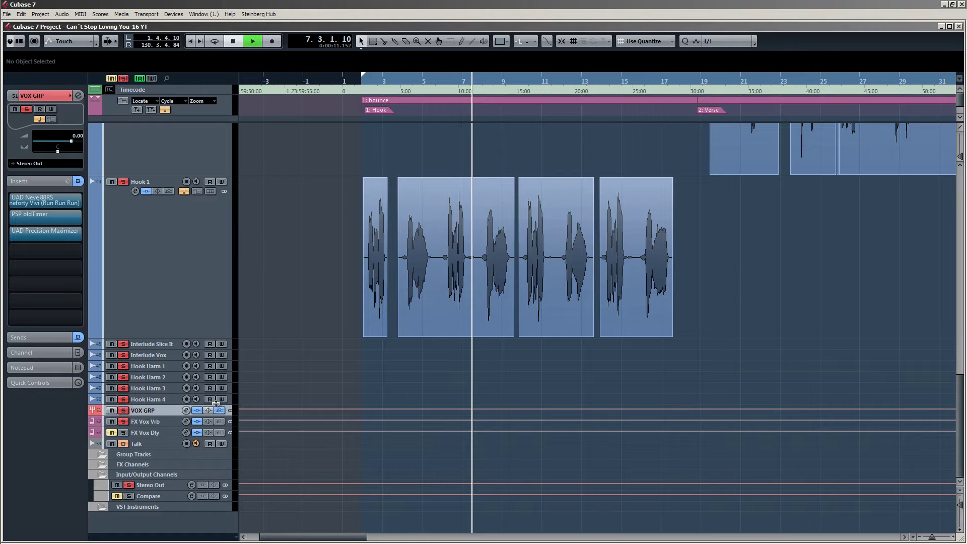
Play the hook from bar 2 and examine the 2C-Aether on FX Vox Vrb, toggling its early reflections on and off.
click(366, 84)
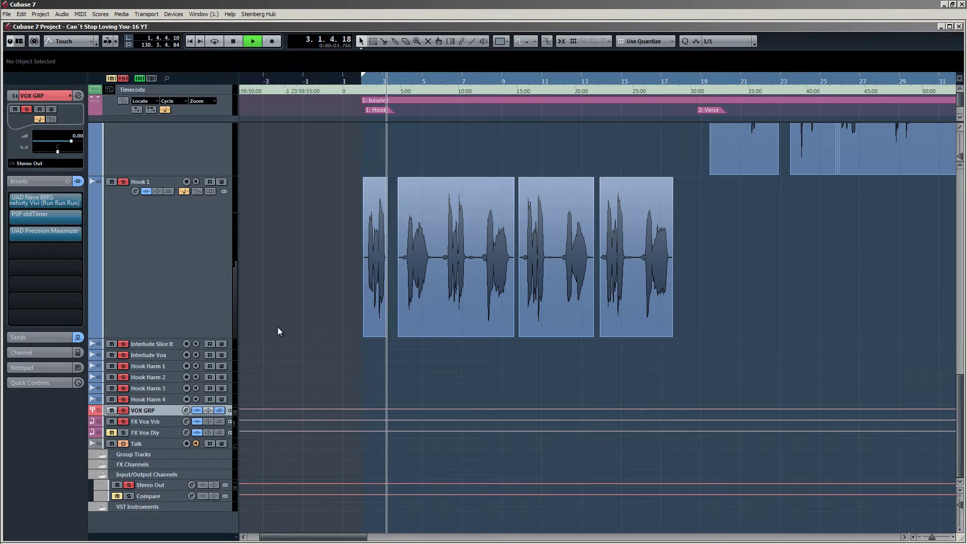
click(157, 425)
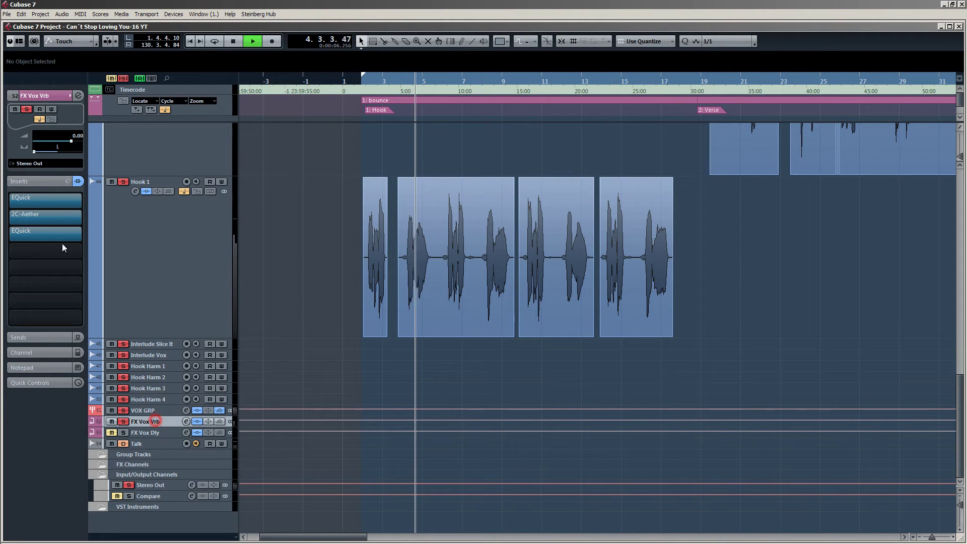
click(39, 218)
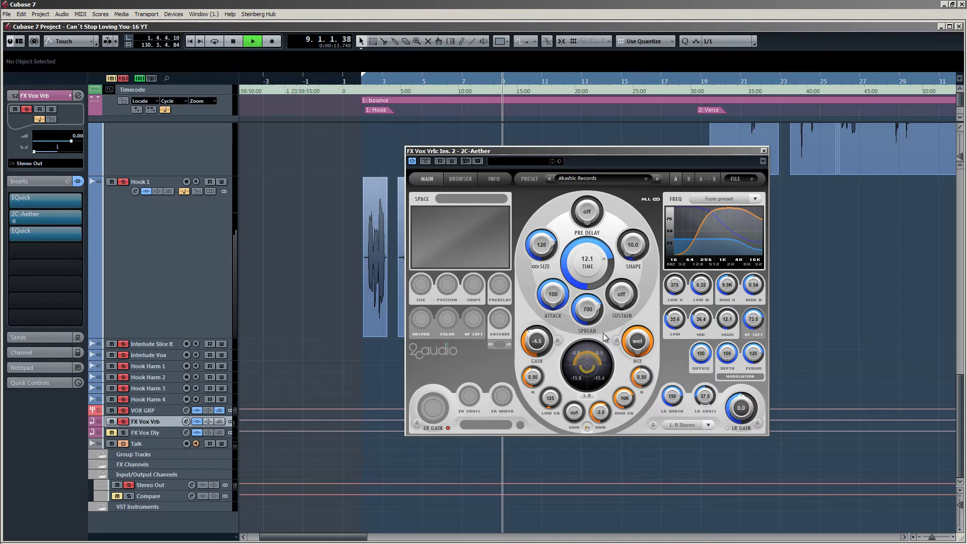
click(447, 428)
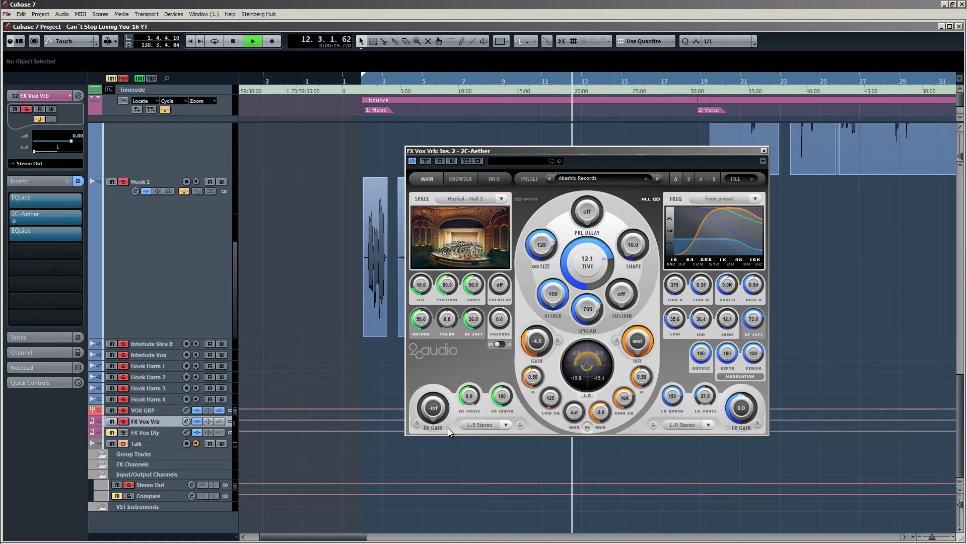
click(448, 428)
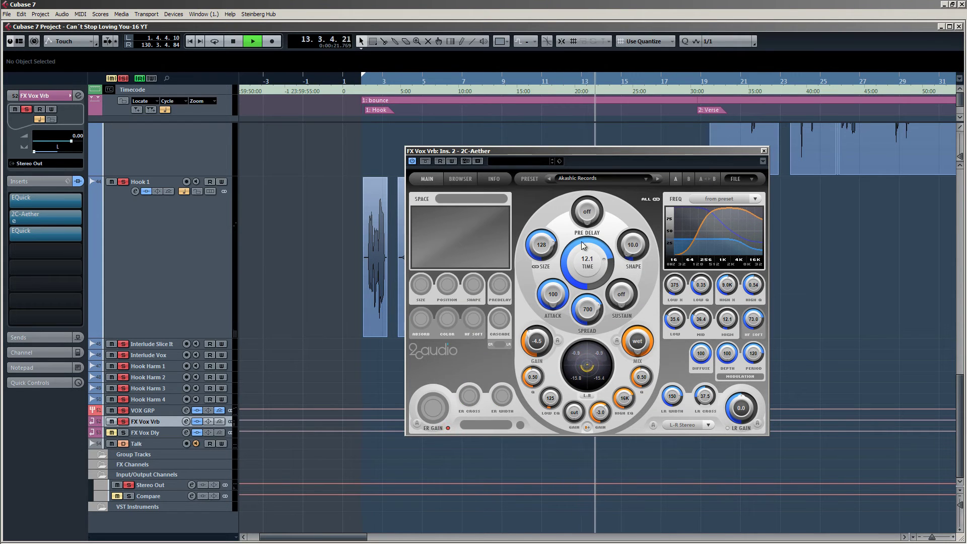
key(space)
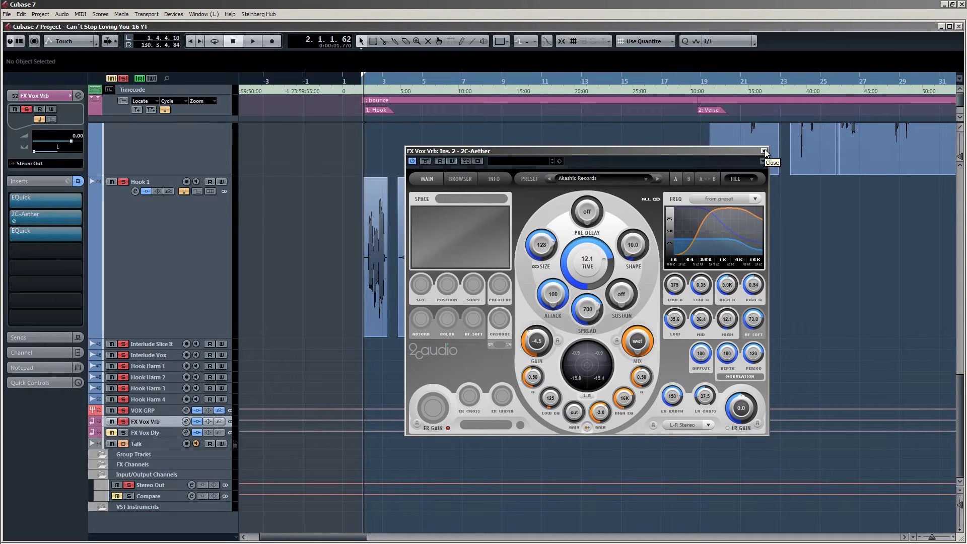
Open the first EQuick insert on FX Vox Vrb and bypass it while the hook plays.
click(44, 201)
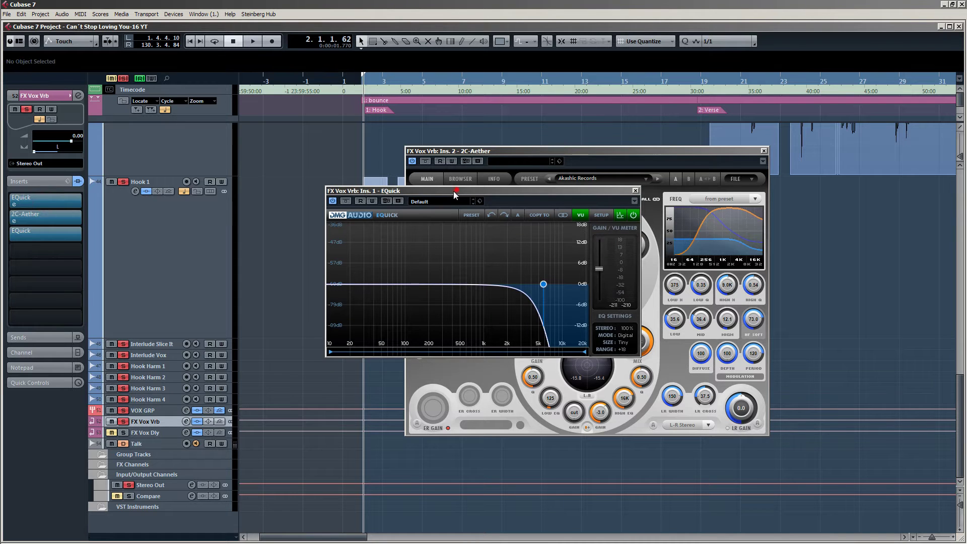
drag(454, 193, 413, 176)
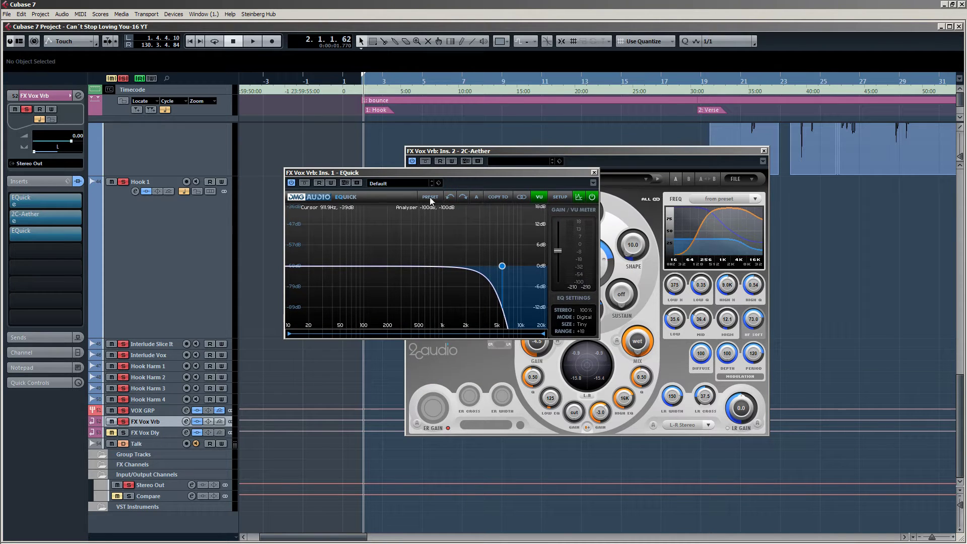
key(space)
click(304, 183)
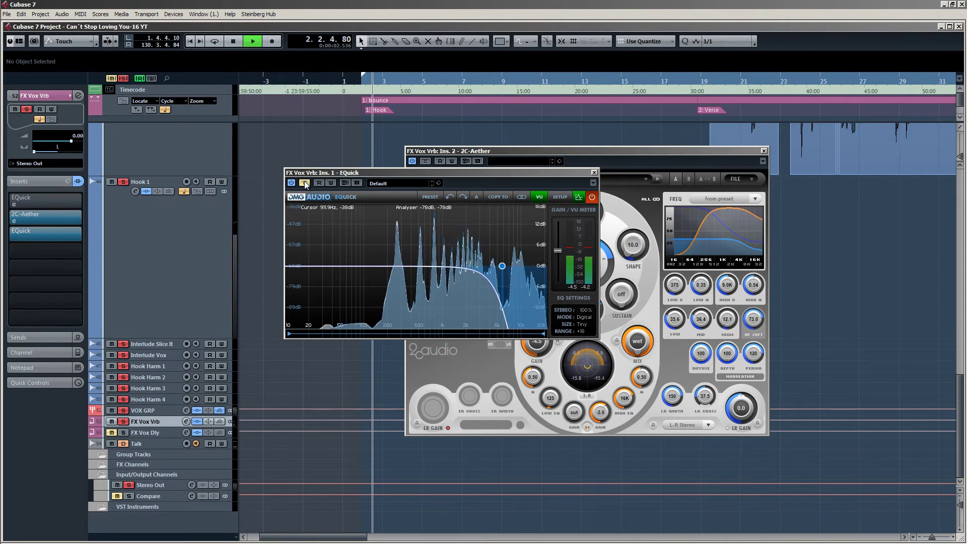
Take the first EQuick insert on FX Vox Vrb out of bypass, audition the reverb with it, and close its window.
key(space)
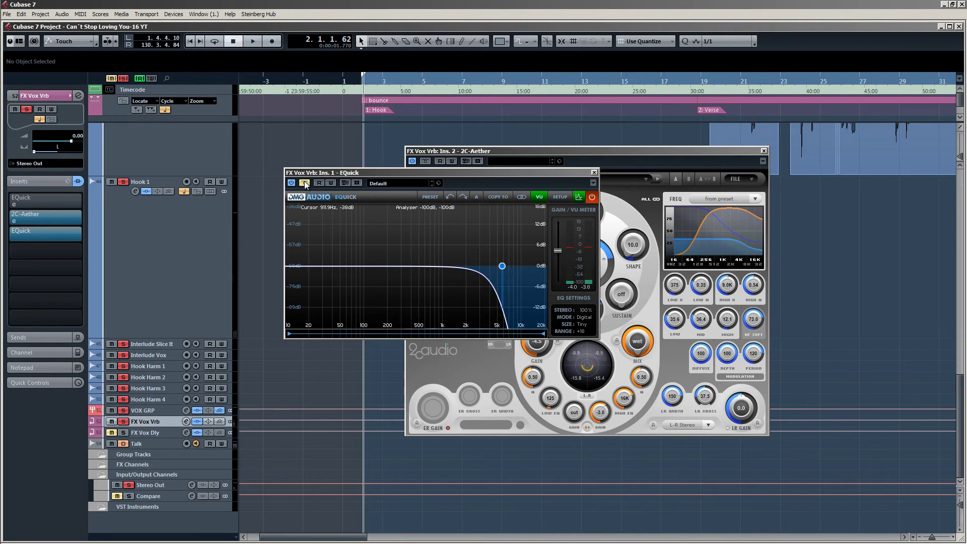
click(304, 183)
key(space)
key(space)
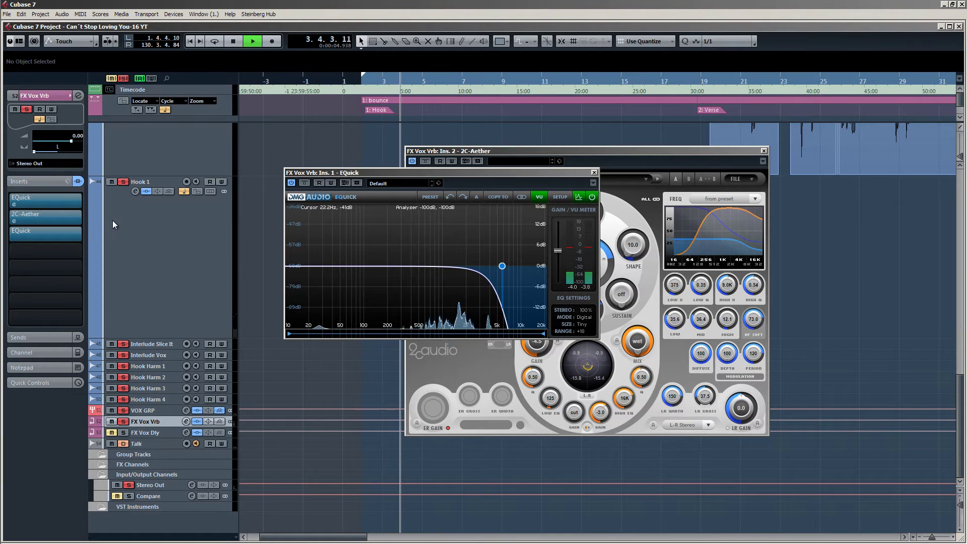
key(space)
click(594, 173)
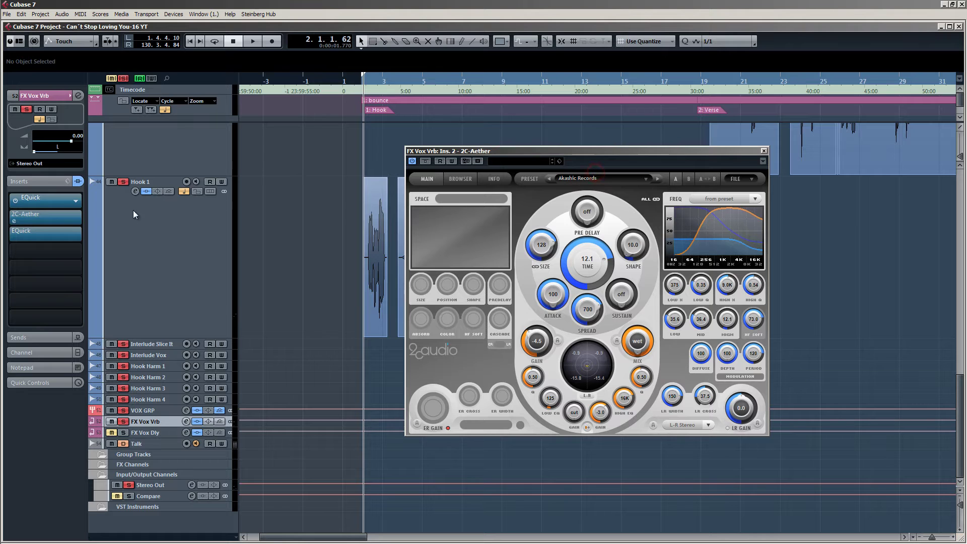
Compare the FX Vox Vrb reverb with and without the third-slot EQuick during playback, and close the open plug-in windows.
click(43, 234)
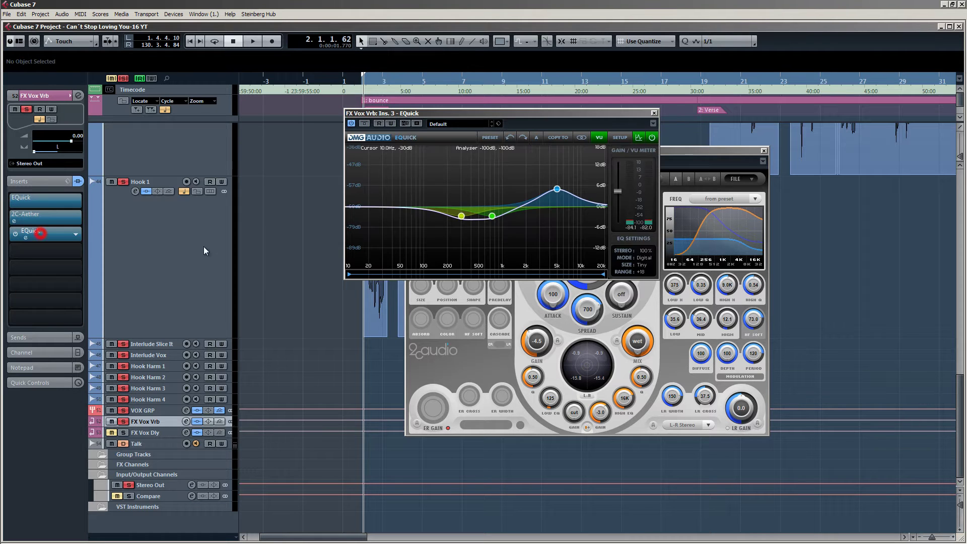
drag(486, 116, 422, 116)
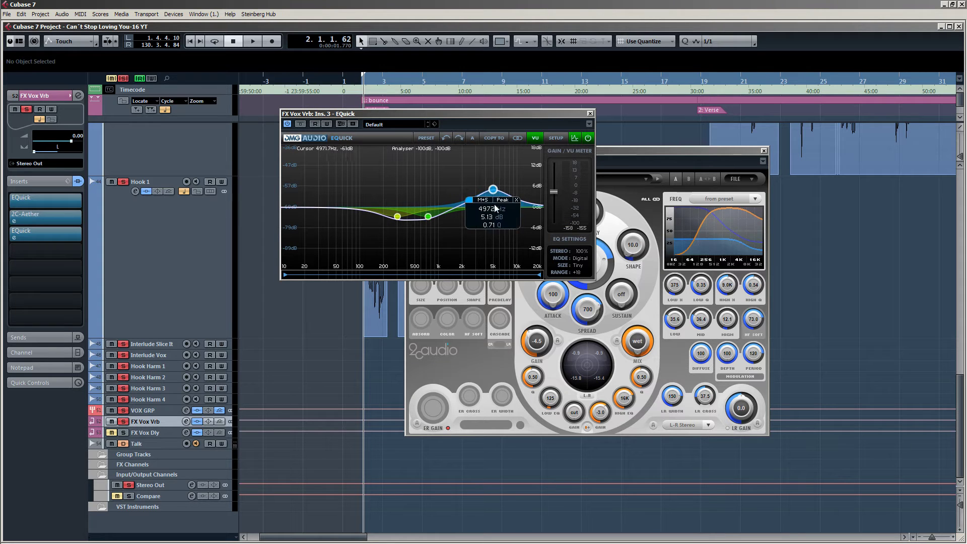
key(space)
click(300, 124)
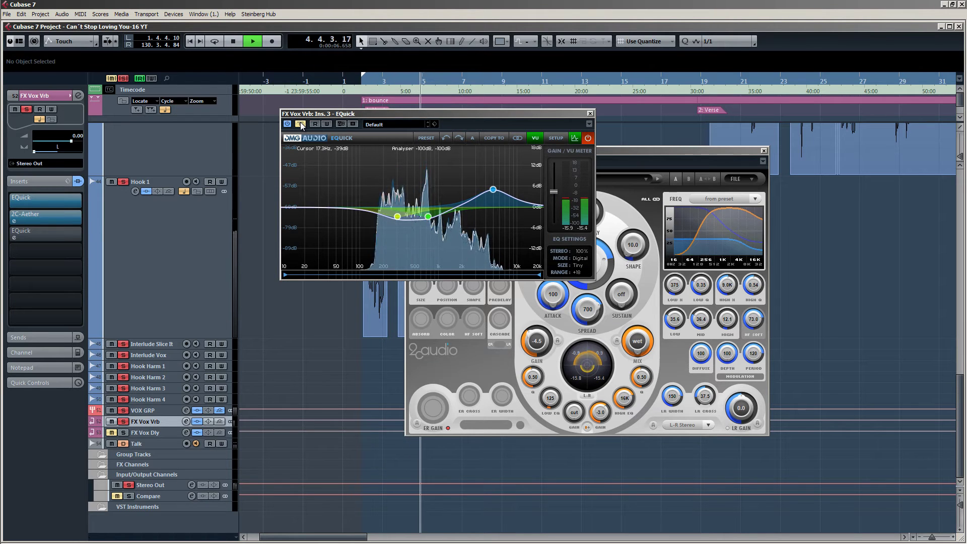
click(300, 124)
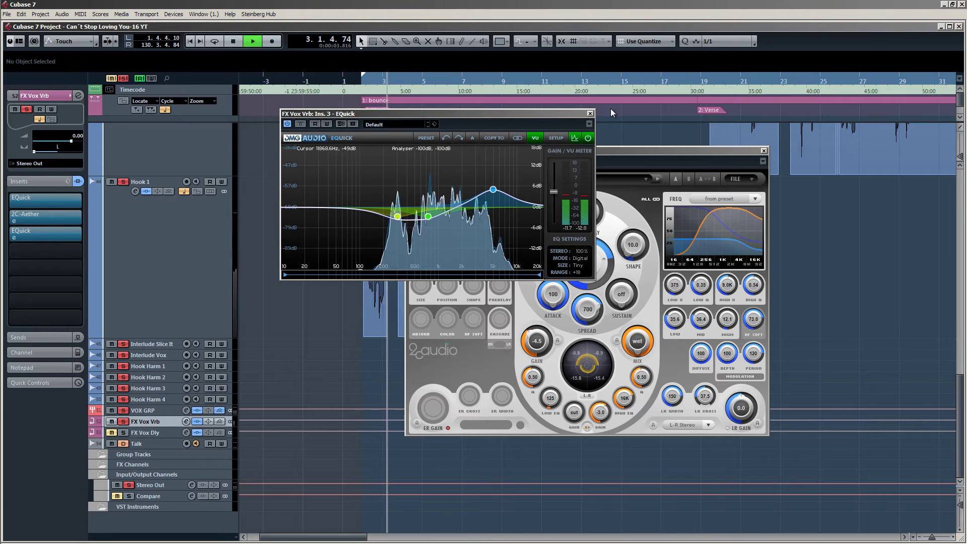
click(590, 113)
click(763, 151)
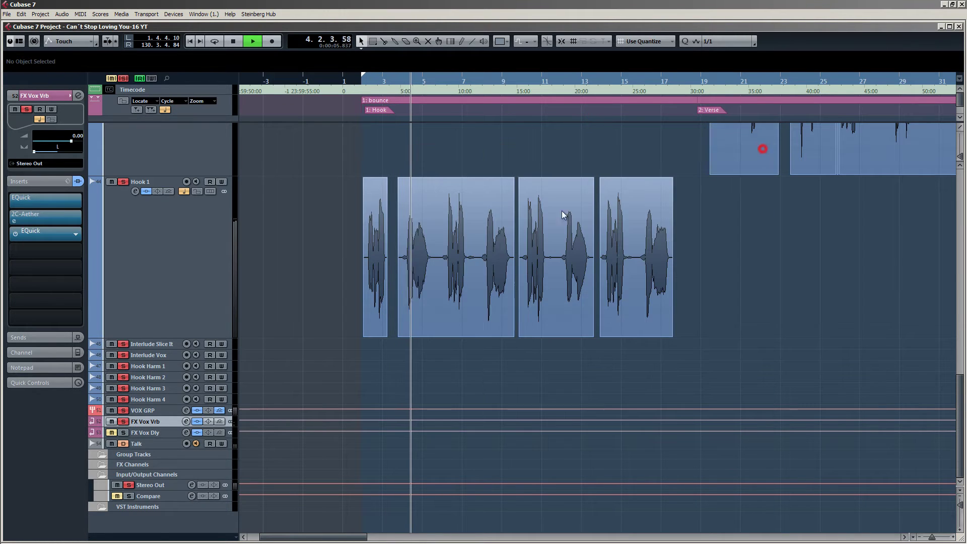
key(space)
Unmute the FX Vox Dly channel, mute FX Vox Vrb, and briefly audition the delay on the hook vocal.
click(152, 431)
click(112, 431)
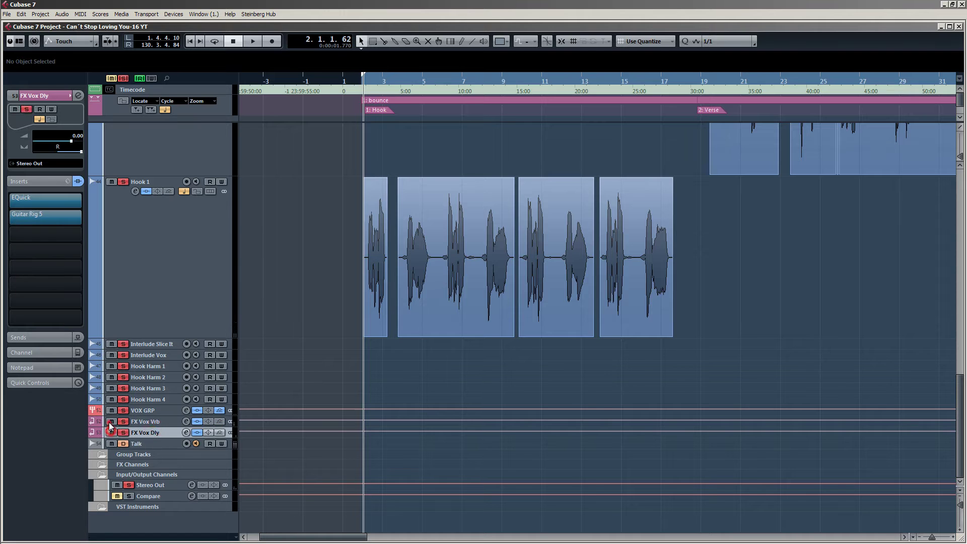
click(111, 421)
key(space)
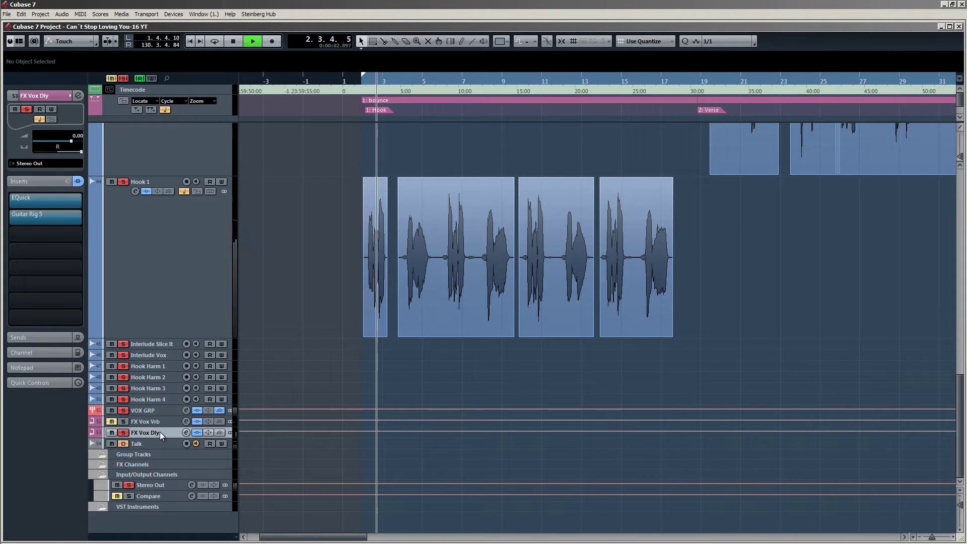
key(space)
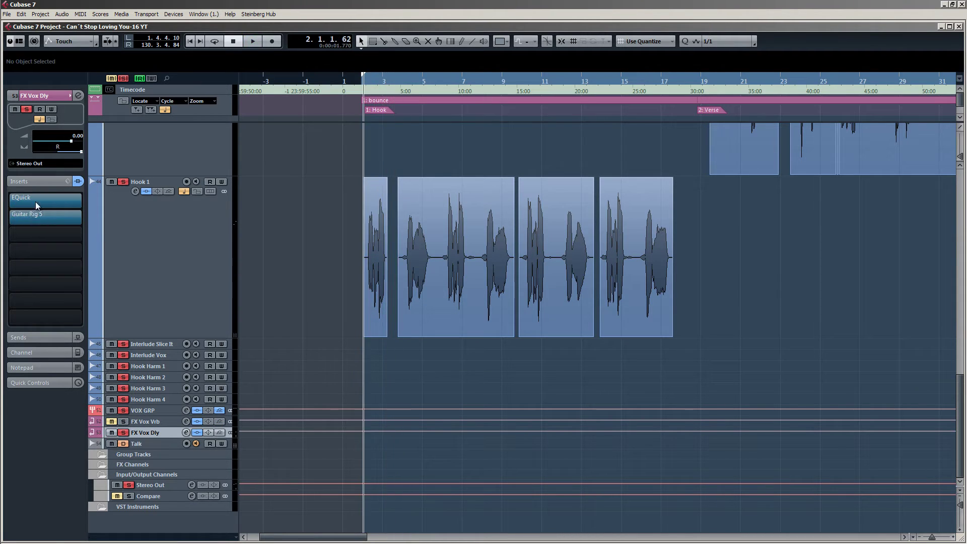
Open the Guitar Rig 5 insert on FX Vox Dly and show the presets in the FMN category.
click(38, 214)
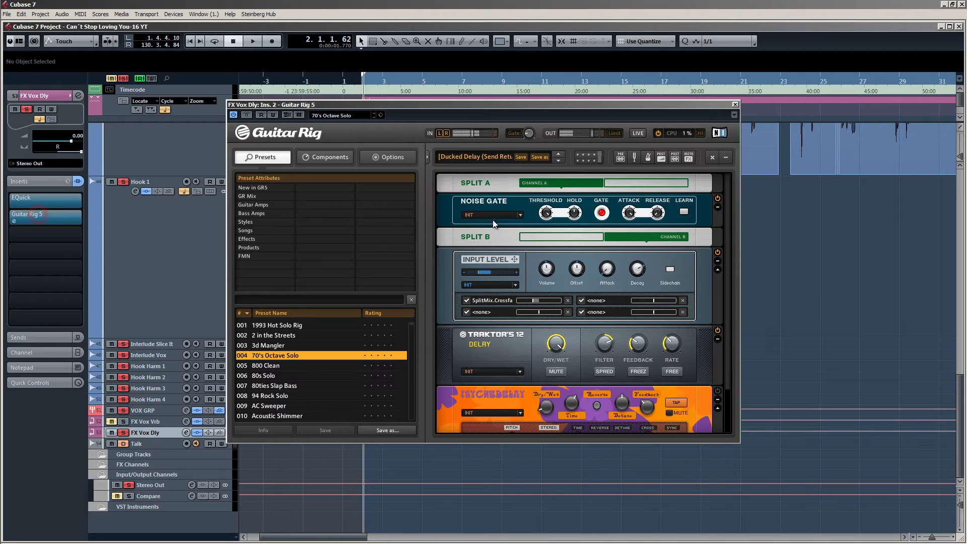
drag(517, 104, 513, 92)
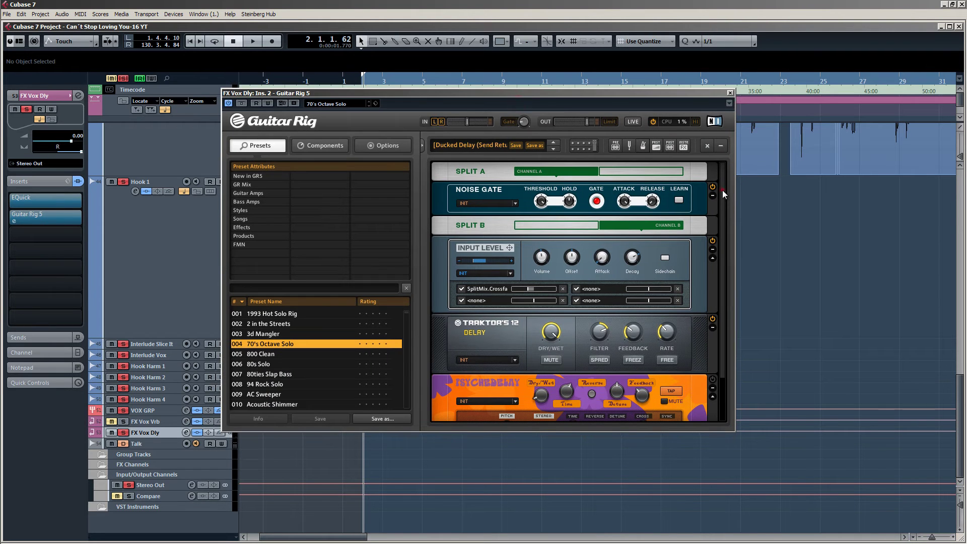
mouse_move(722, 189)
mouse_down()
mouse_move(726, 235)
mouse_move(723, 188)
mouse_up()
click(239, 245)
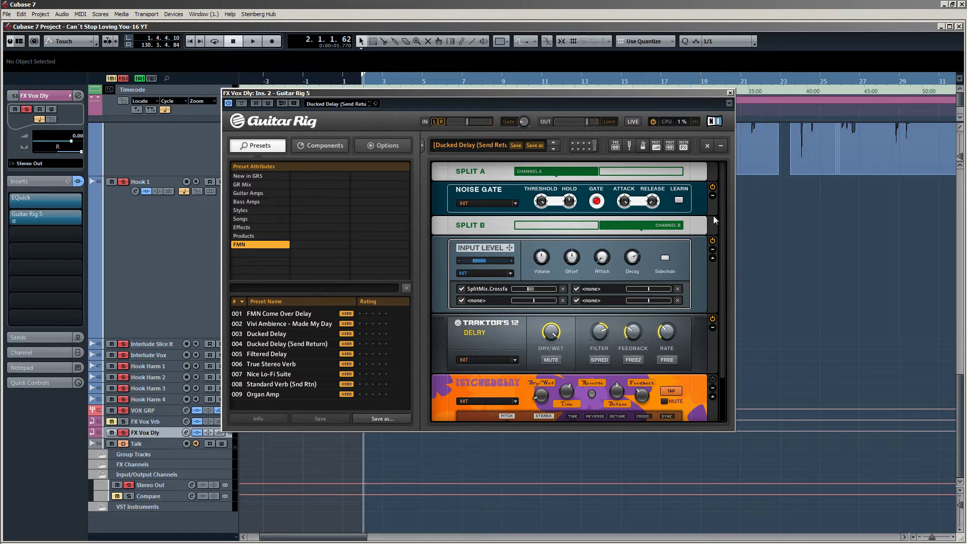
Examine the ducked delay rack's modules and show the Input Level modifier in Guitar Rig's component library.
drag(722, 196, 722, 182)
scroll(723, 202, down, 3)
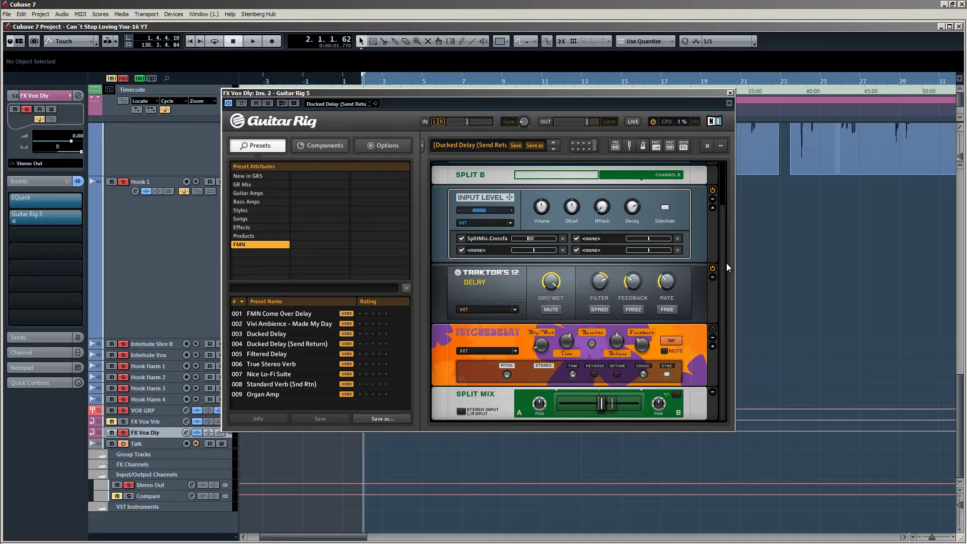
scroll(723, 213, up, 3)
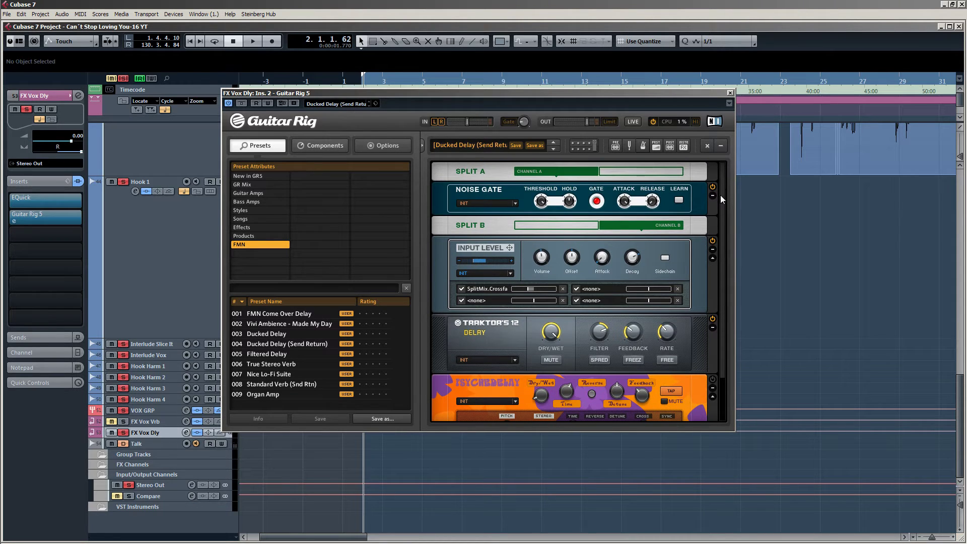
scroll(720, 195, down, 3)
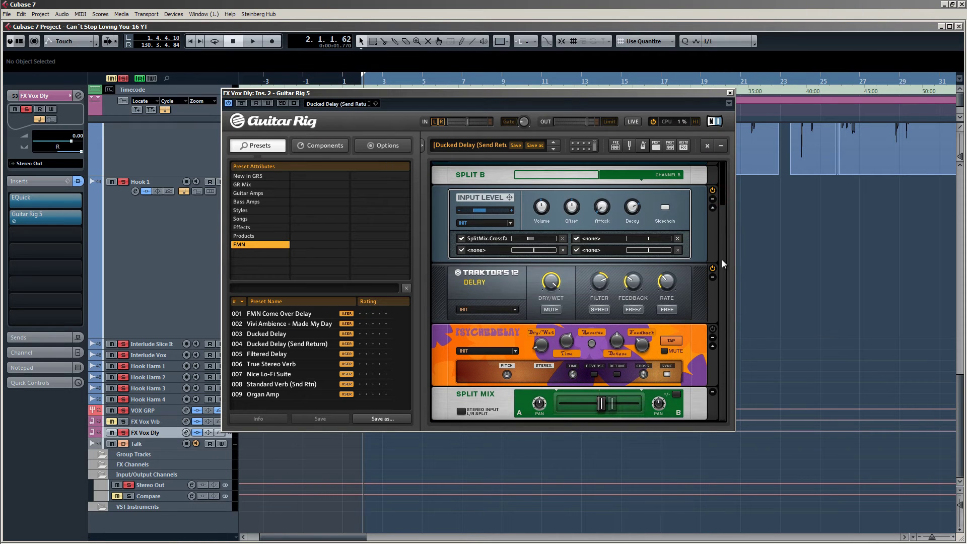
scroll(722, 246, up, 3)
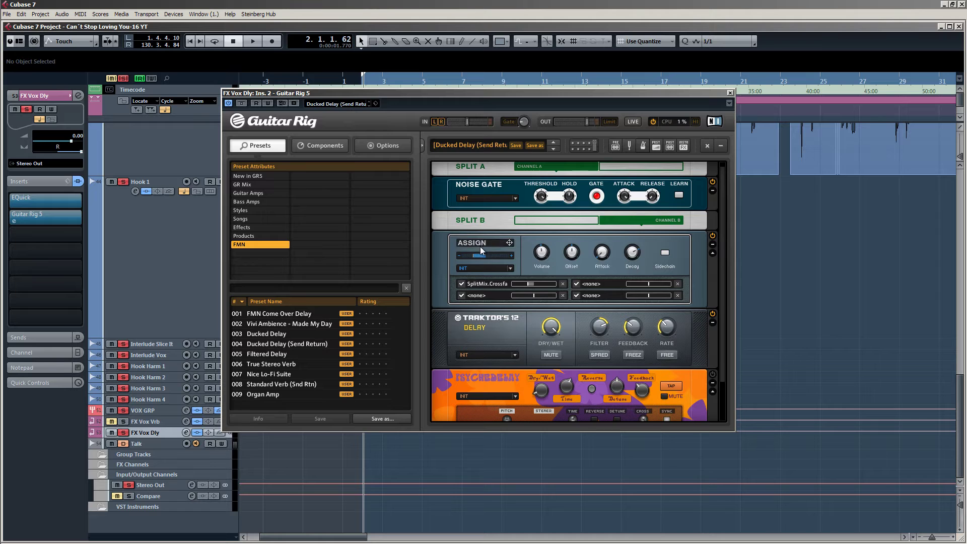
click(698, 254)
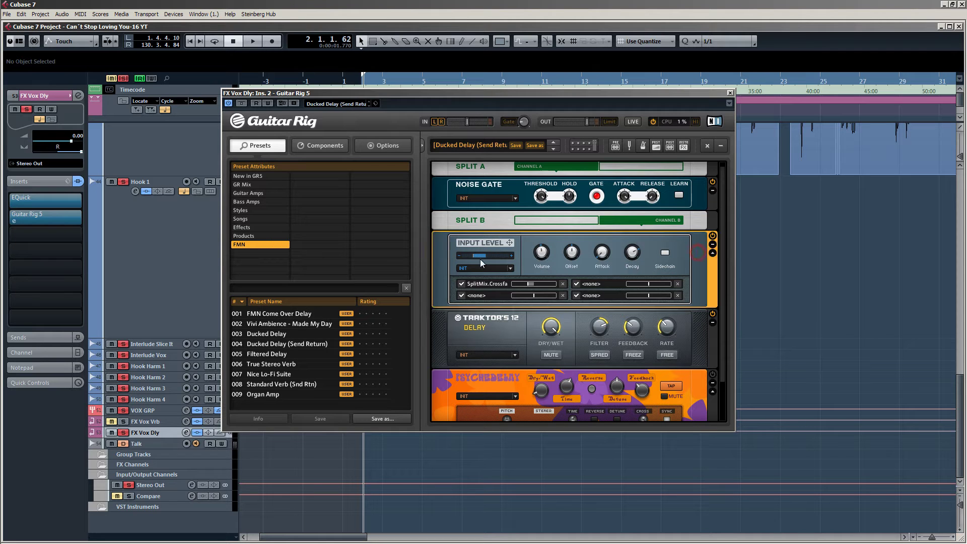
click(321, 146)
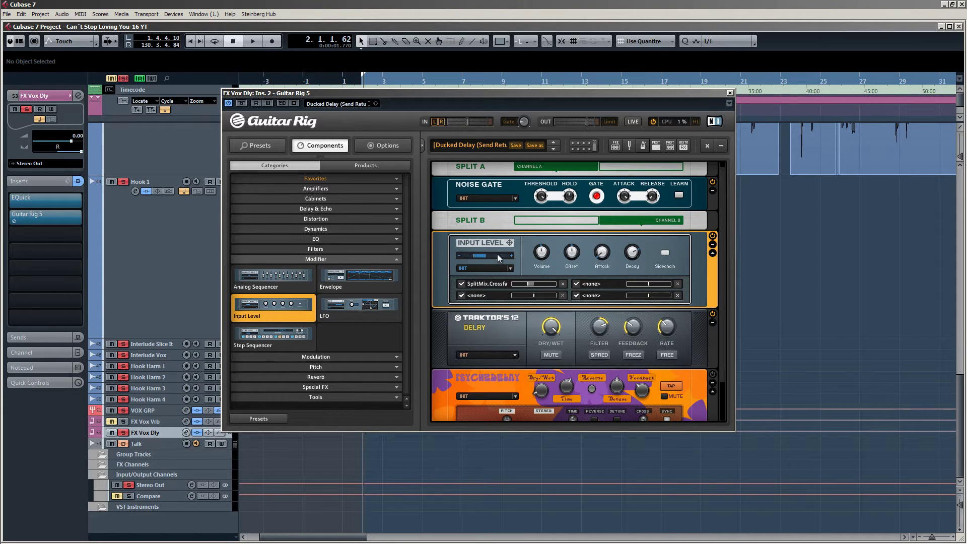
Examine the rack's signal flow from the Split A noise gate through Input Level and Traktor's 12 delay to the Split Mix.
scroll(720, 255, down, 3)
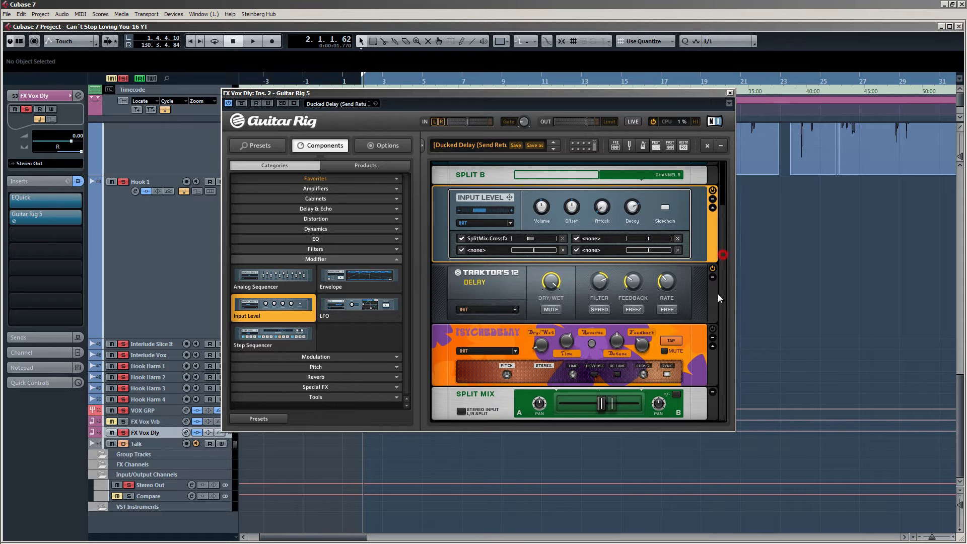
click(722, 274)
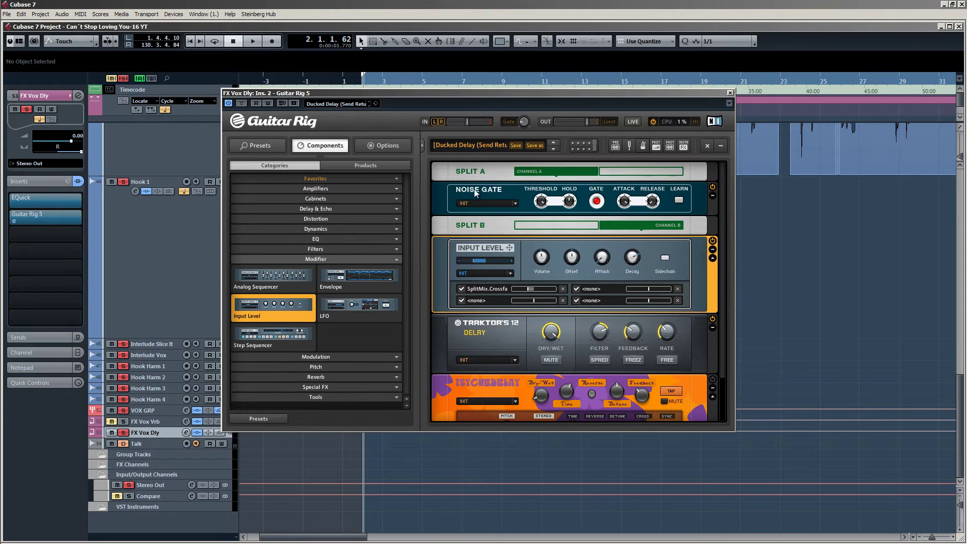
drag(722, 188, 723, 166)
drag(724, 191, 723, 188)
drag(723, 223, 728, 268)
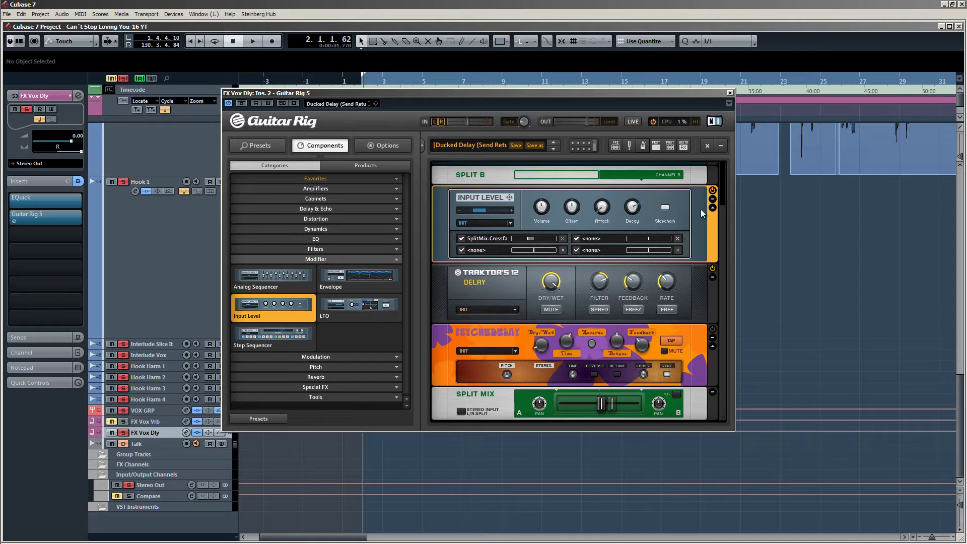
drag(723, 222, 721, 256)
scroll(724, 348, up, 2)
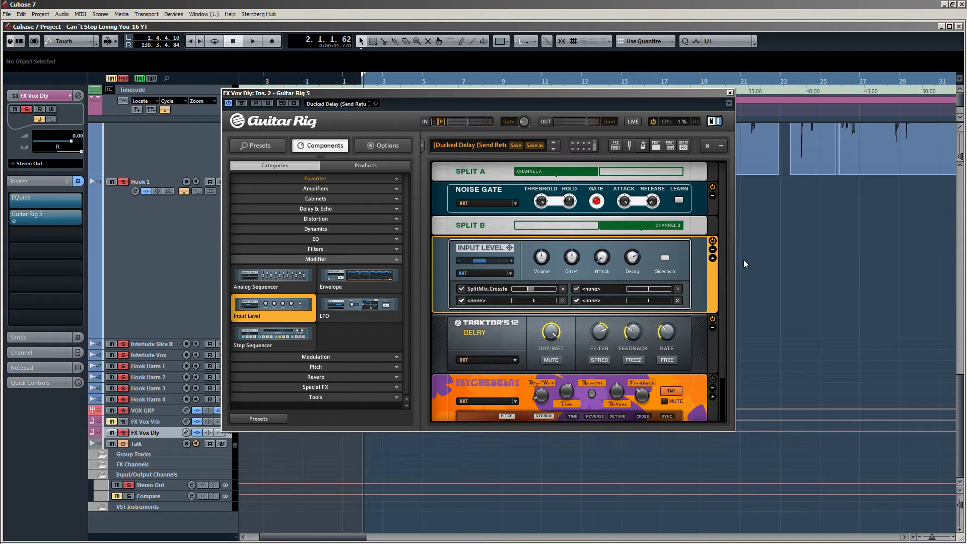
scroll(721, 249, down, 2)
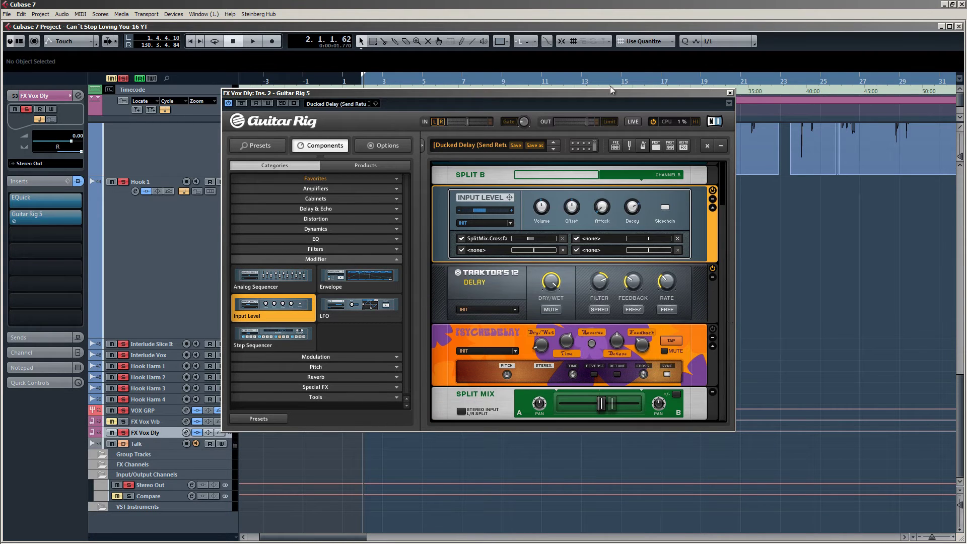
During playback, try the Split Mix crossfader fully toward channel A, and return it to about the middle.
drag(597, 95, 766, 117)
key(space)
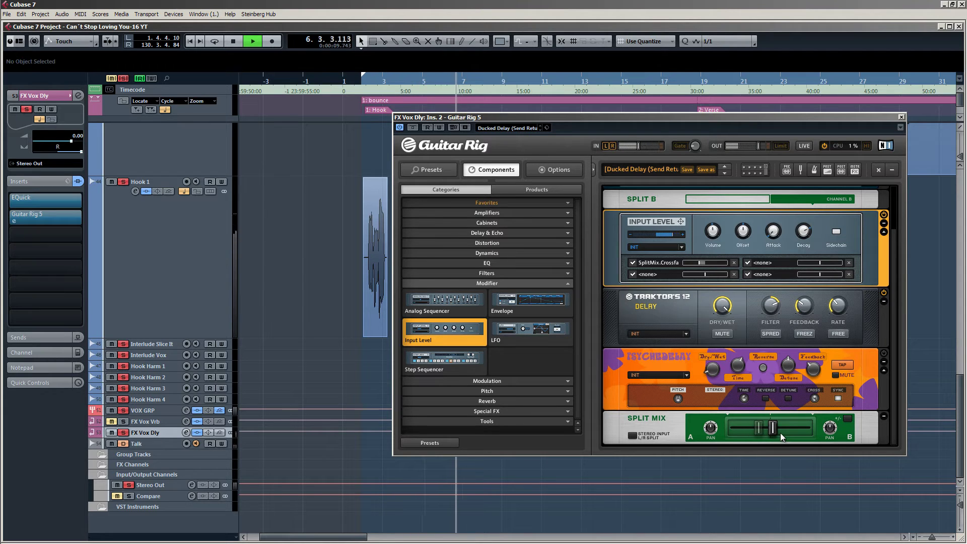
drag(776, 430, 733, 430)
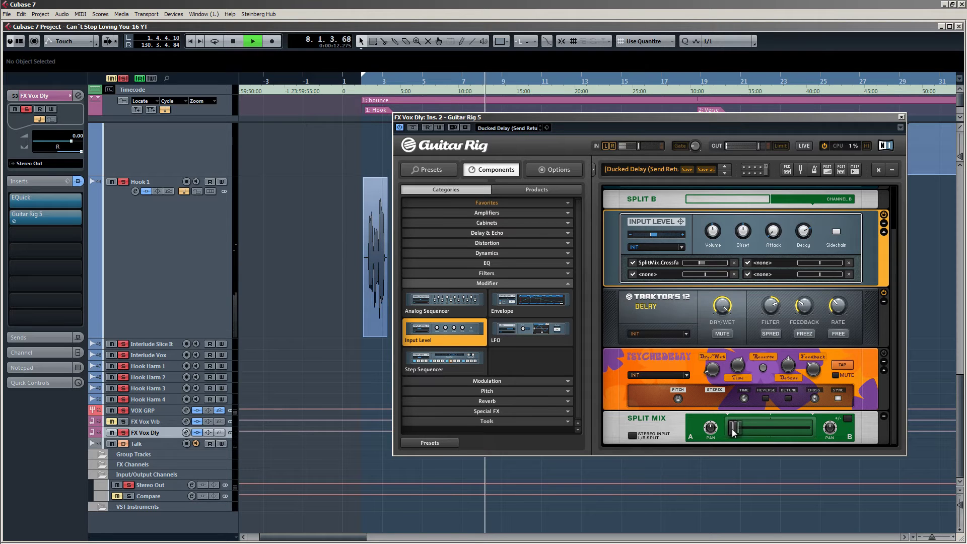
scroll(761, 218, up, 2)
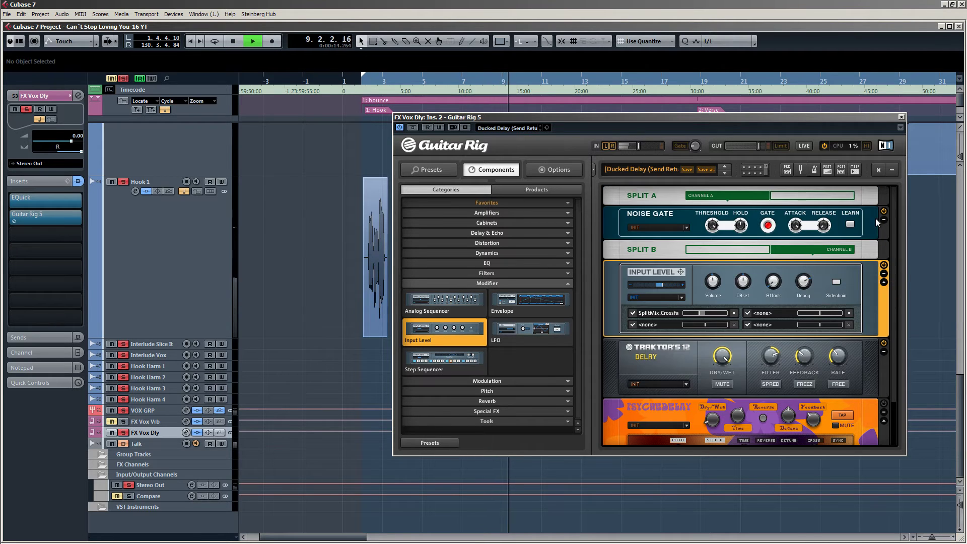
scroll(893, 213, down, 2)
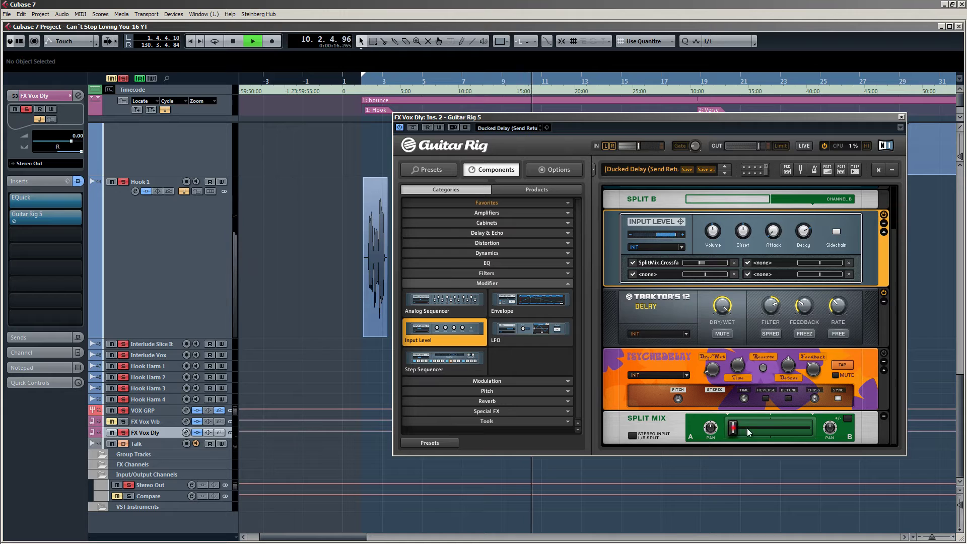
drag(747, 428, 776, 425)
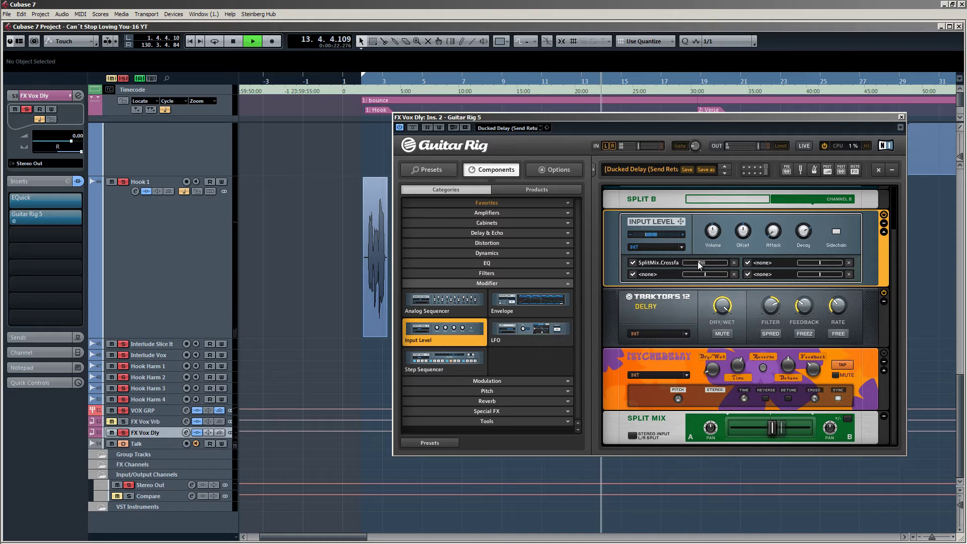
Replay the hook, toggle the Input Level's SplitMix crossfade assignment off and on, adjust its modulation depth by ear, and close Guitar Rig.
key(space)
key(space)
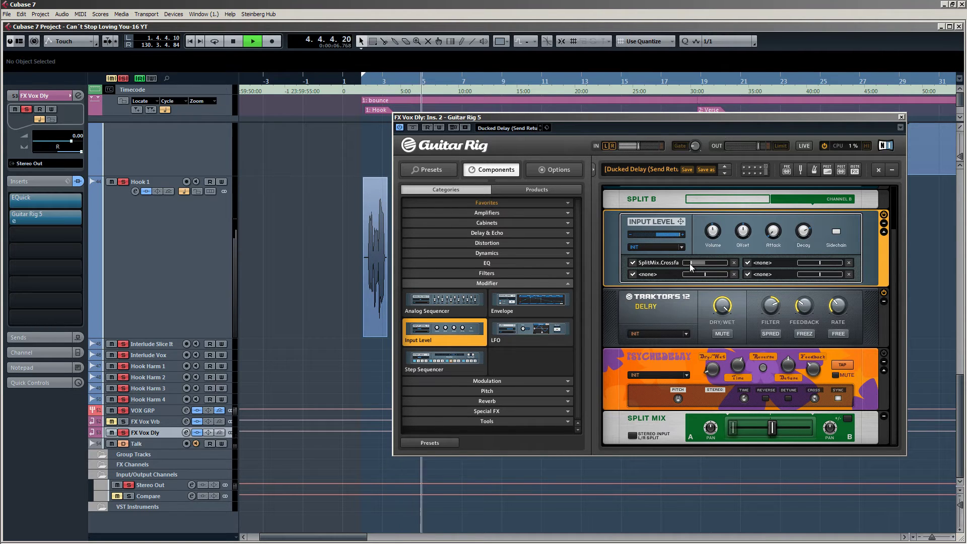
click(632, 262)
click(632, 262)
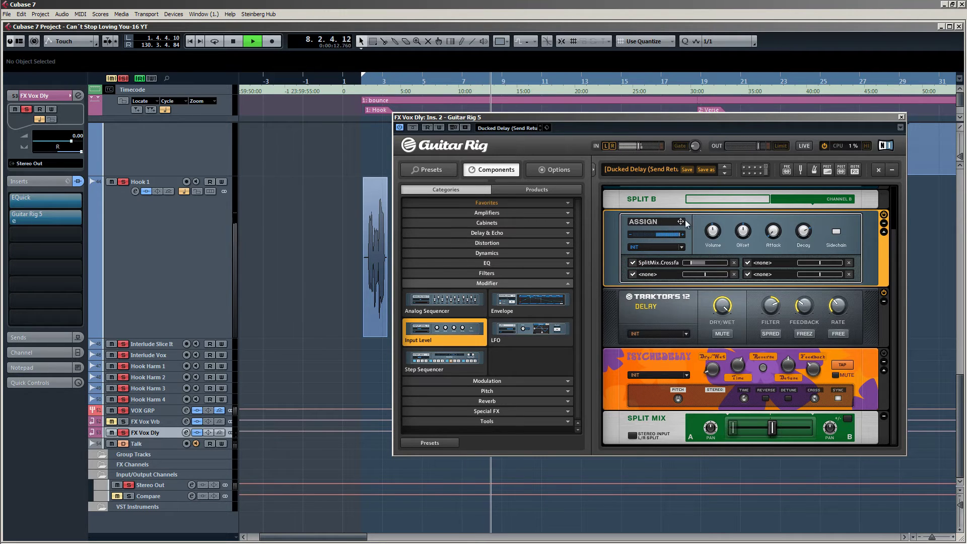
mouse_move(680, 221)
mouse_down()
mouse_move(706, 220)
mouse_move(750, 359)
mouse_move(799, 364)
mouse_move(698, 217)
mouse_up()
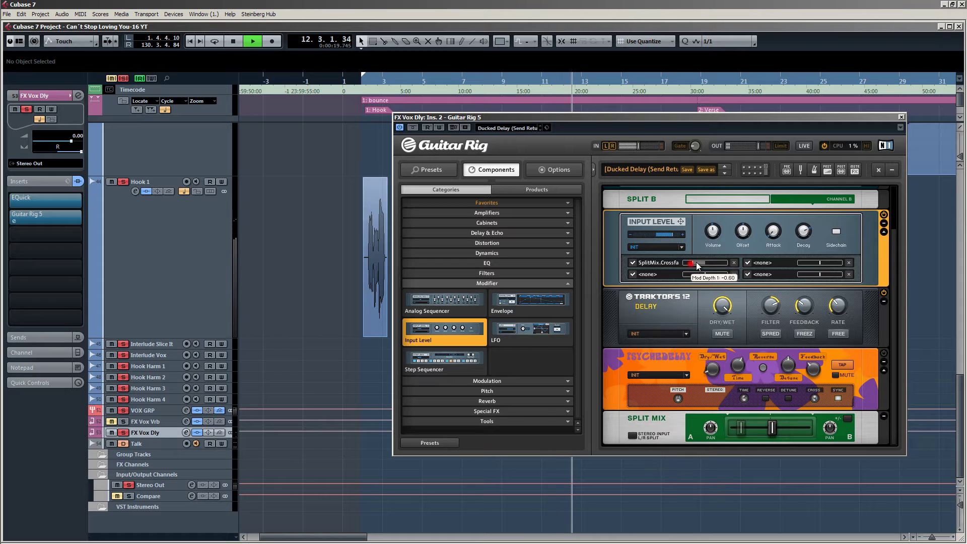
drag(696, 263, 702, 263)
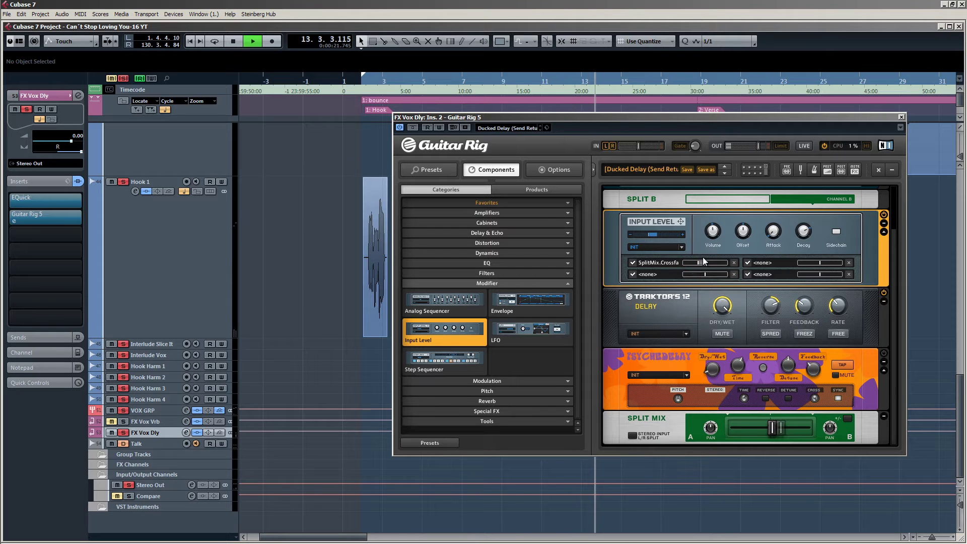
click(901, 116)
key(space)
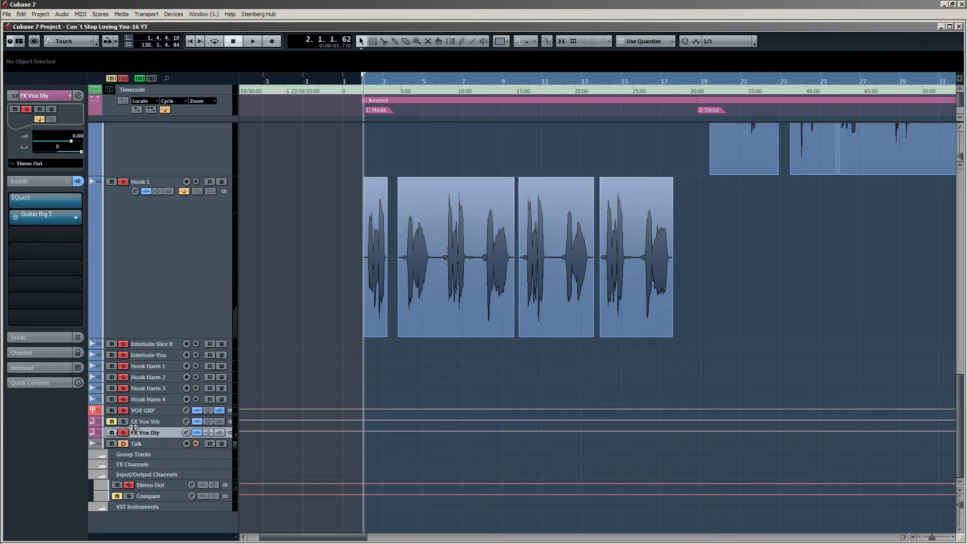
Show the low-pass filter in the FX Vox Dly channel's EQuick insert, close it, and replay the hook with the vocal effects soloed.
key(Up)
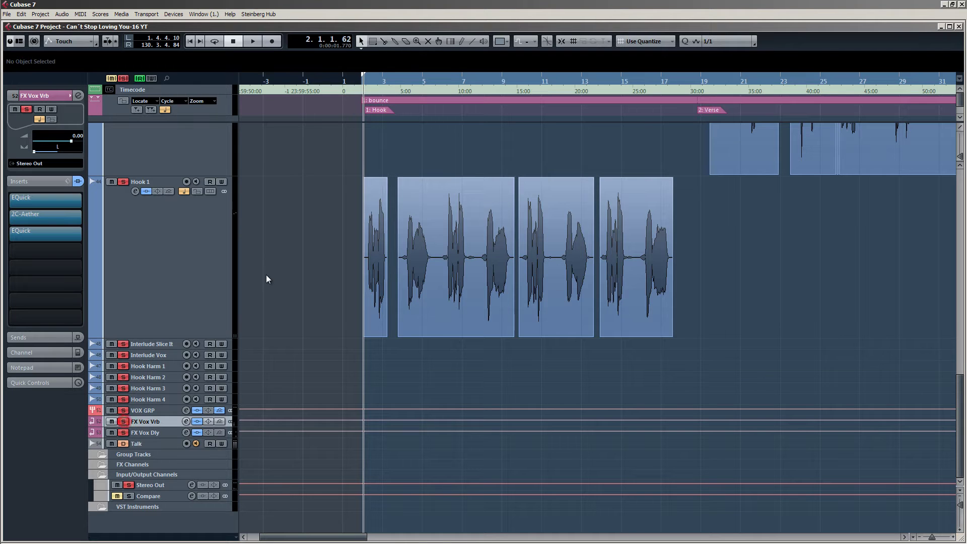
click(155, 434)
click(38, 202)
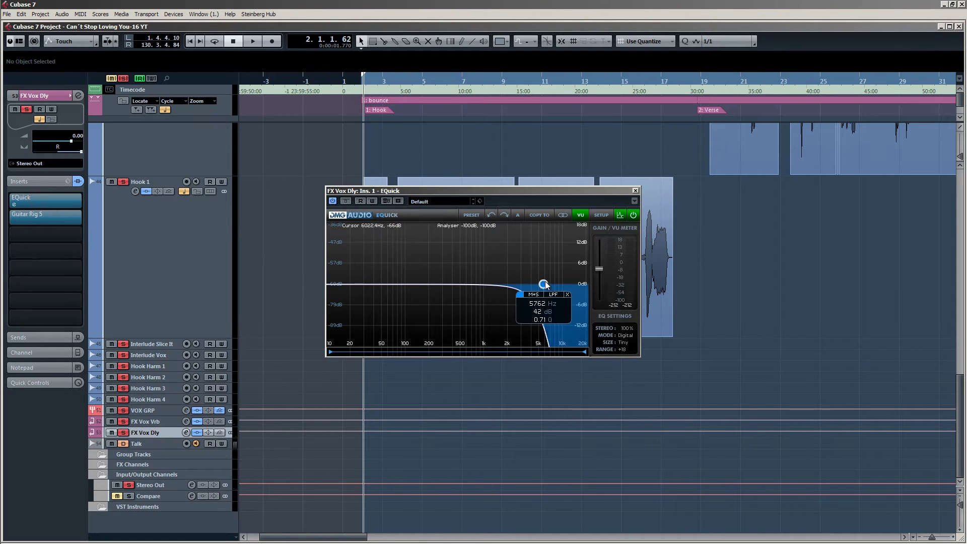
click(635, 192)
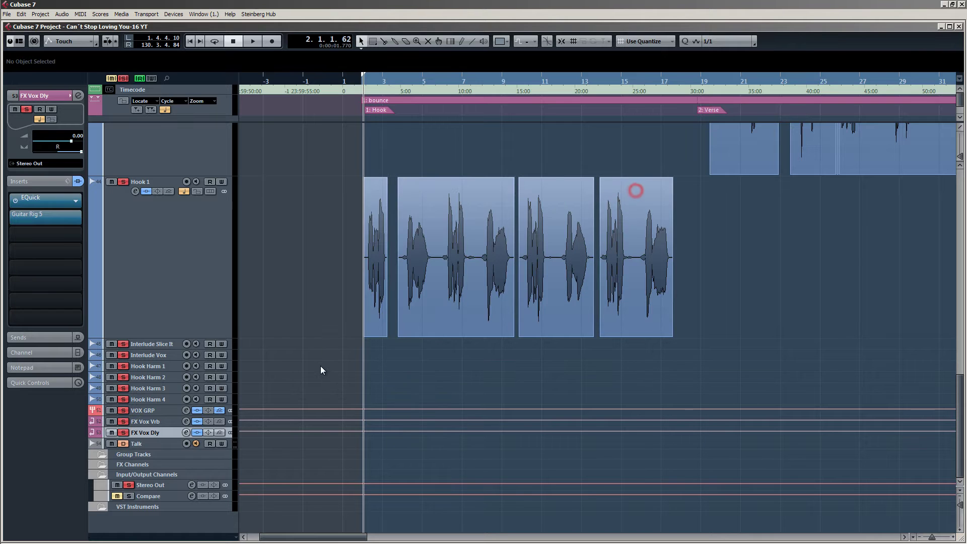
key(space)
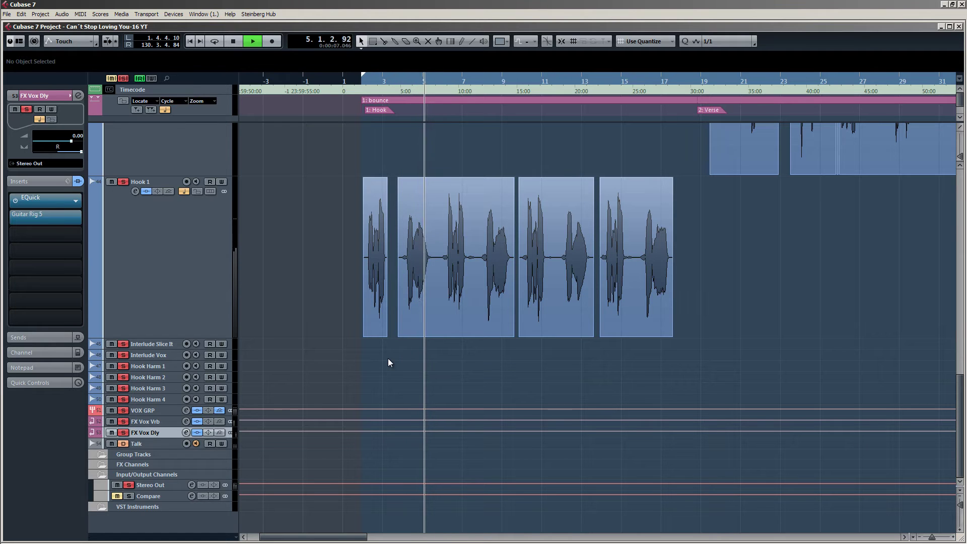
key(space)
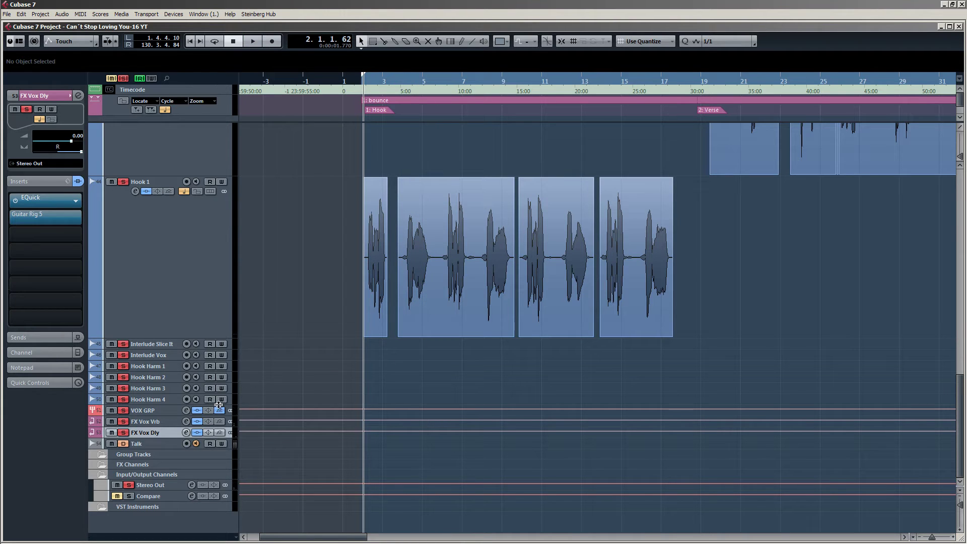
Turn off the vocal solos and play the full mix through the first hook.
click(123, 410)
key(space)
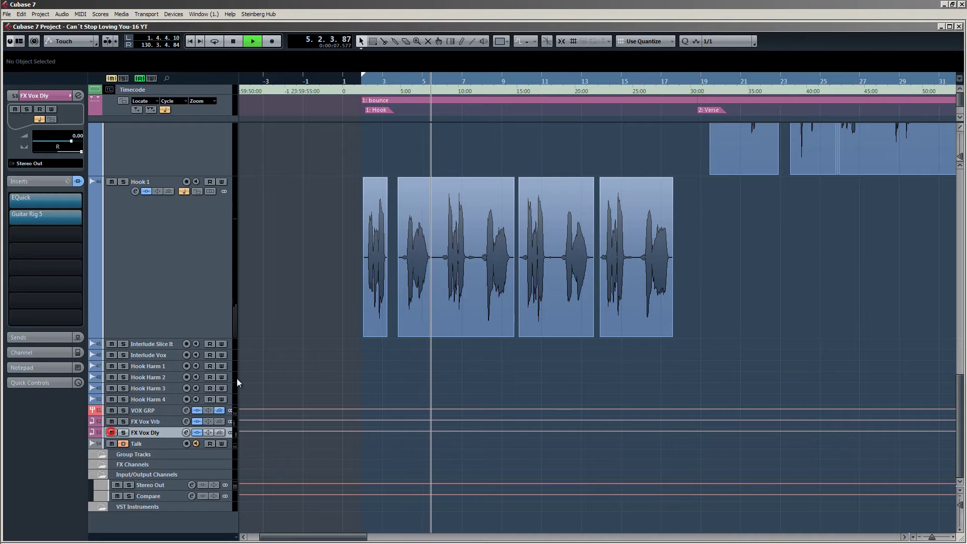
key(g)
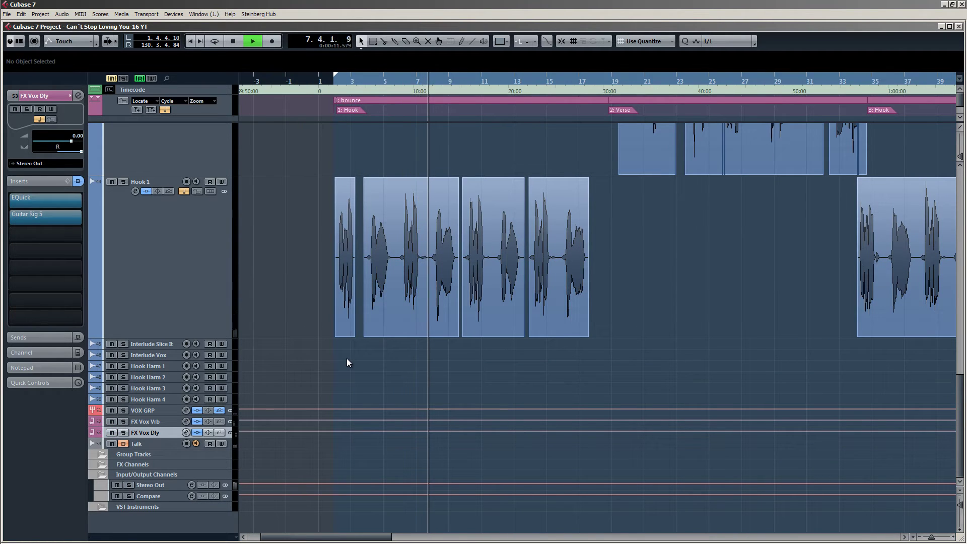
scroll(316, 283, up, 8)
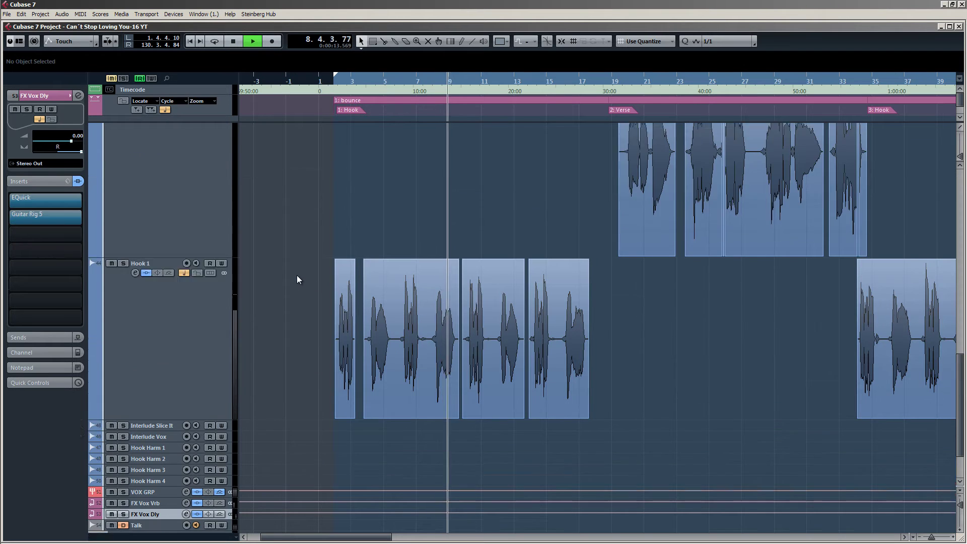
Shrink the enlarged Lead 1 and Hook 1 tracks to normal height with the whole song in view, and stop playback.
click(211, 431)
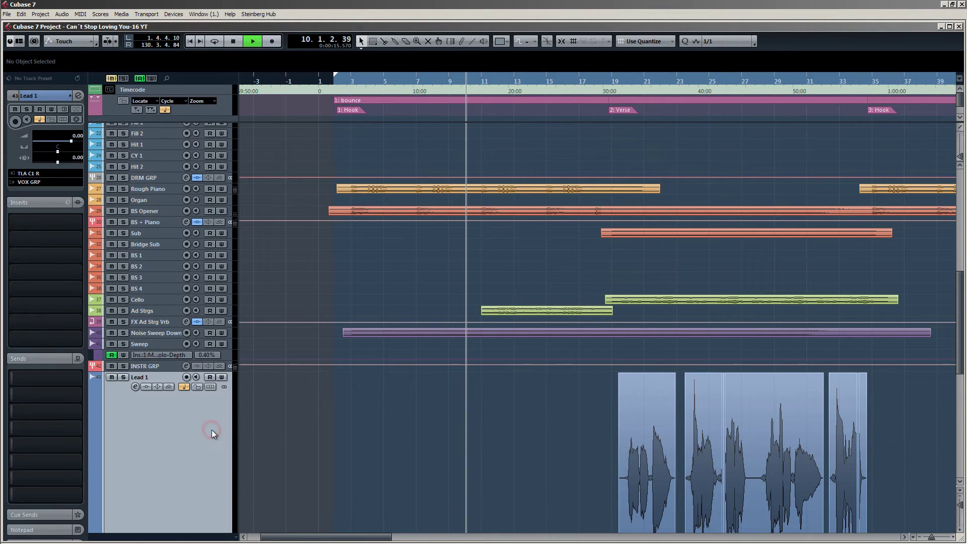
key(z)
key(g)
key(g)
key(g)
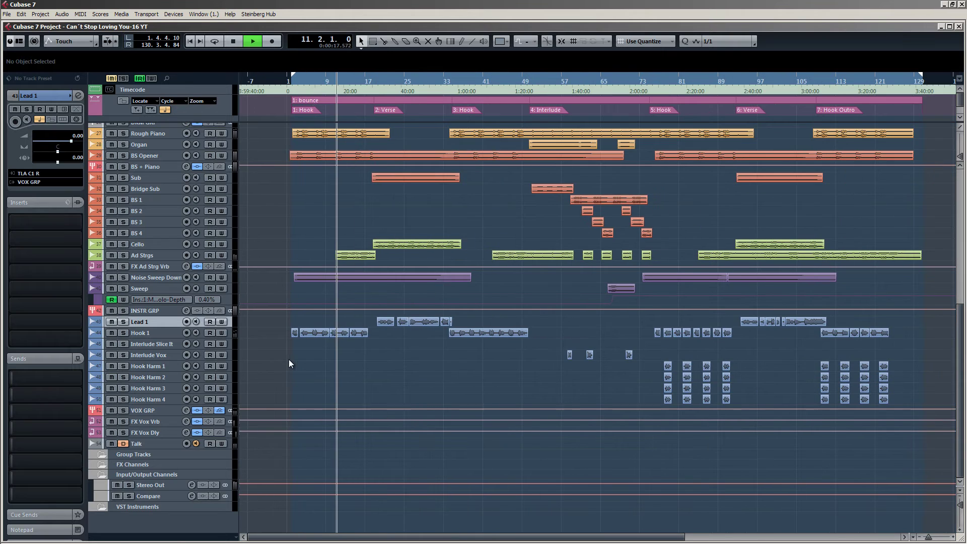
scroll(288, 342, up, 4)
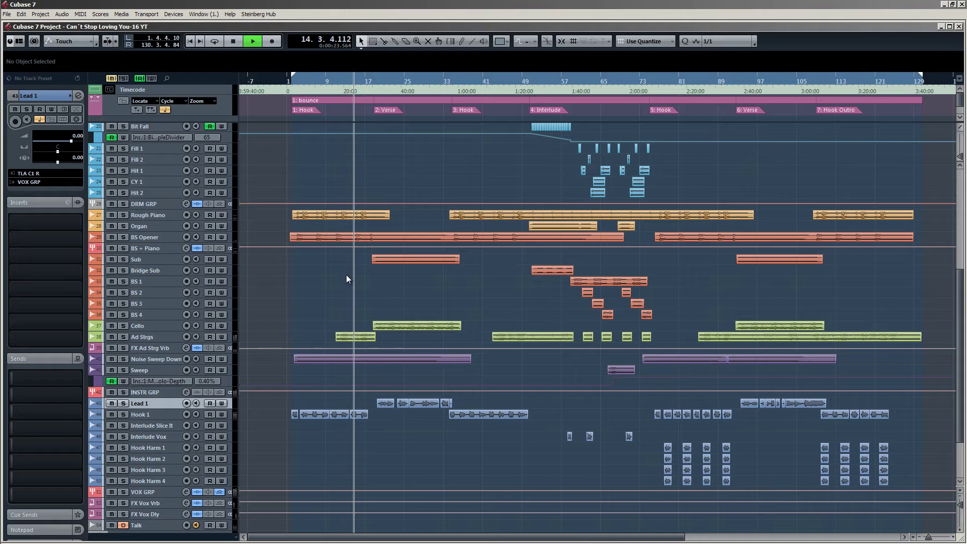
key(space)
Place the project cursor in bar 10, just before the first Ad Strgs part, and select the Ad Strgs track.
click(336, 88)
drag(335, 88, 335, 93)
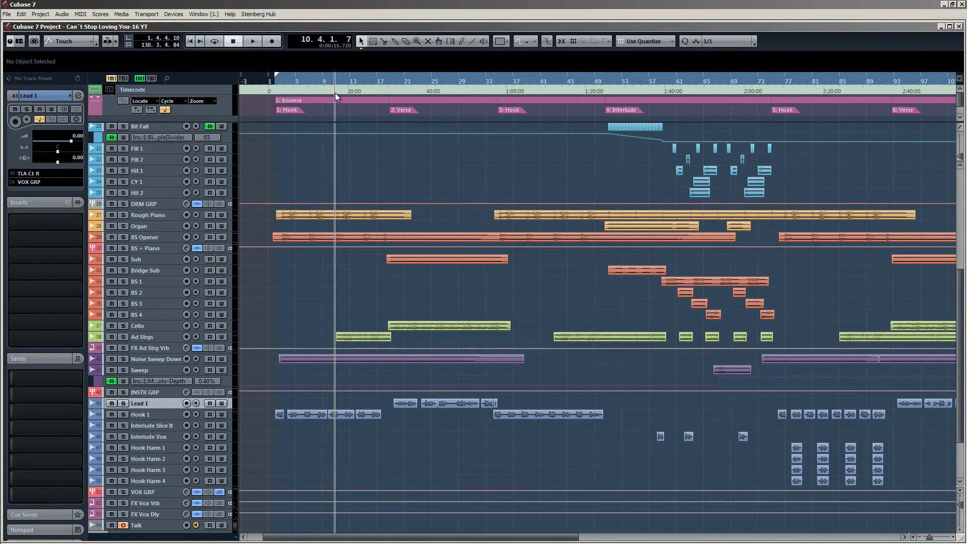
click(152, 336)
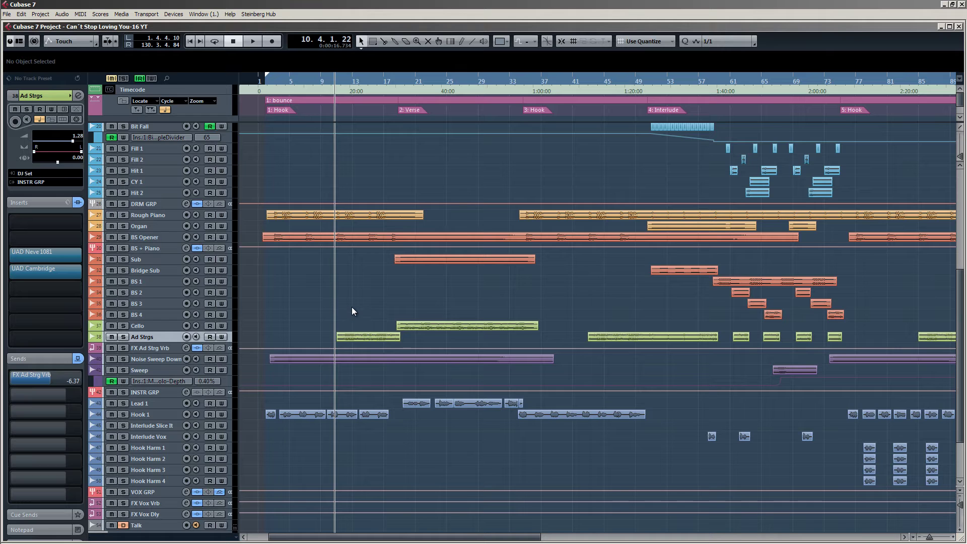
Examine where the Ad Strgs parts sit in the arrangement relative to the MIDI and audio tracks above them.
scroll(351, 306, up, 2)
scroll(349, 303, down, 3)
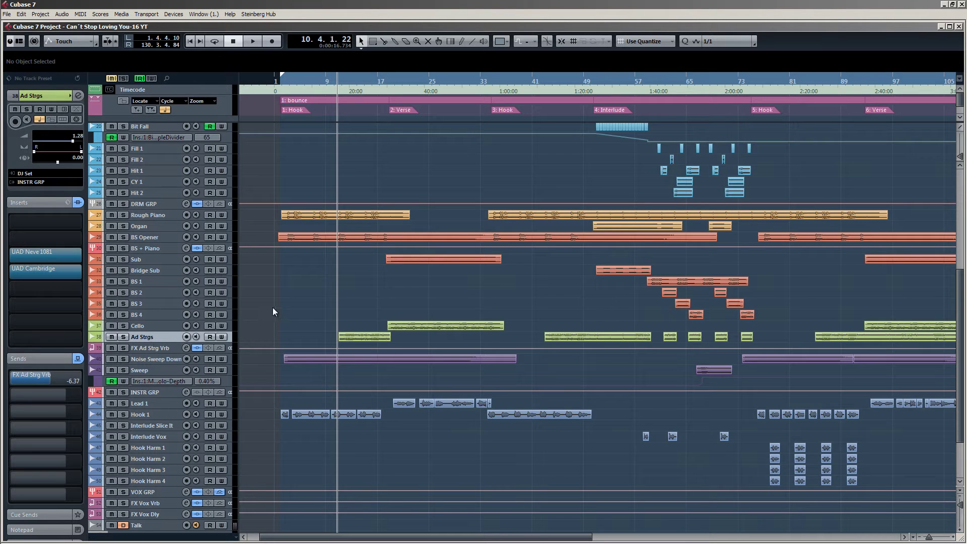
scroll(275, 312, up, 5)
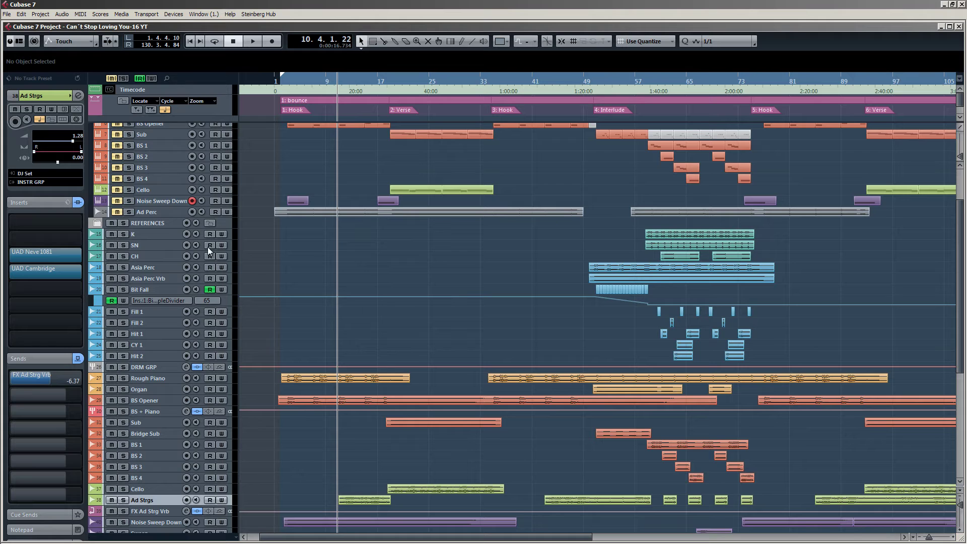
scroll(254, 335, down, 3)
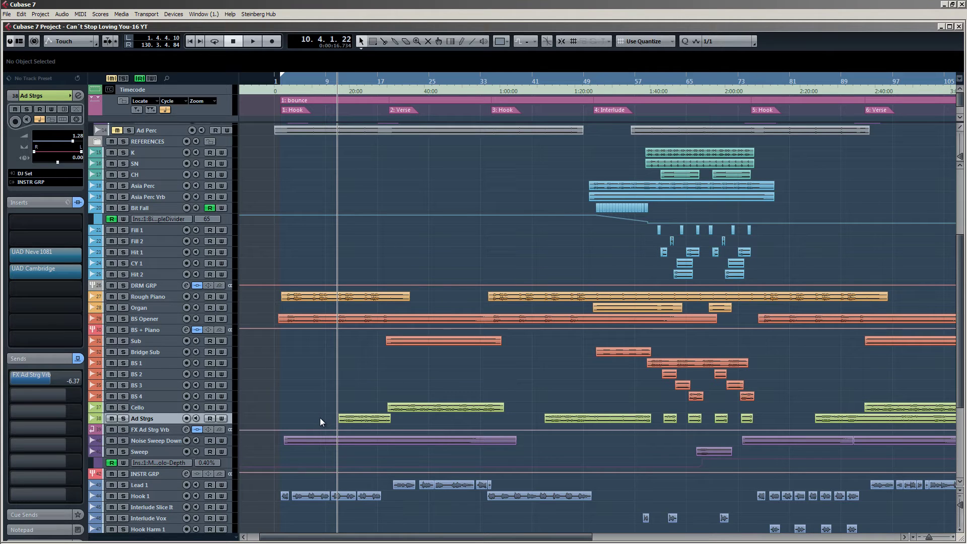
scroll(352, 397, up, 2)
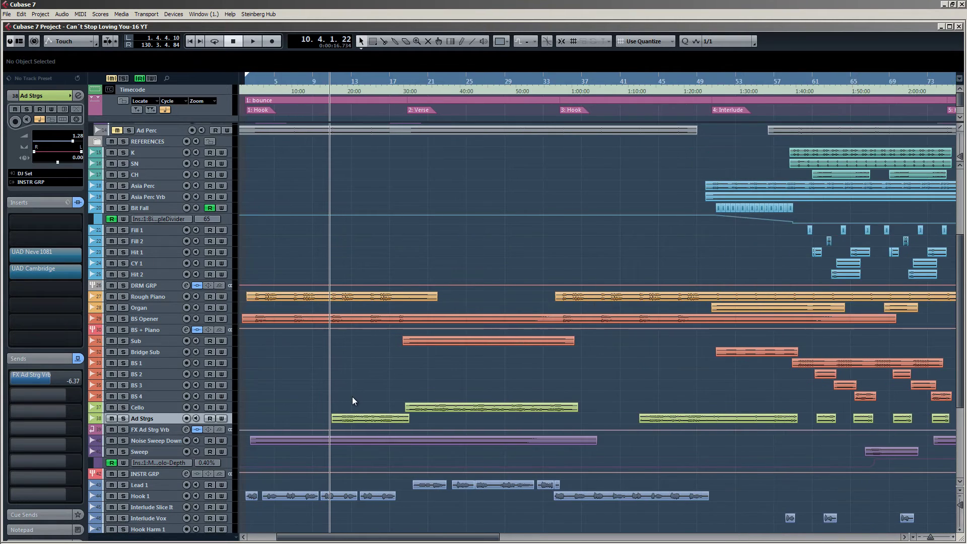
scroll(352, 397, down, 2)
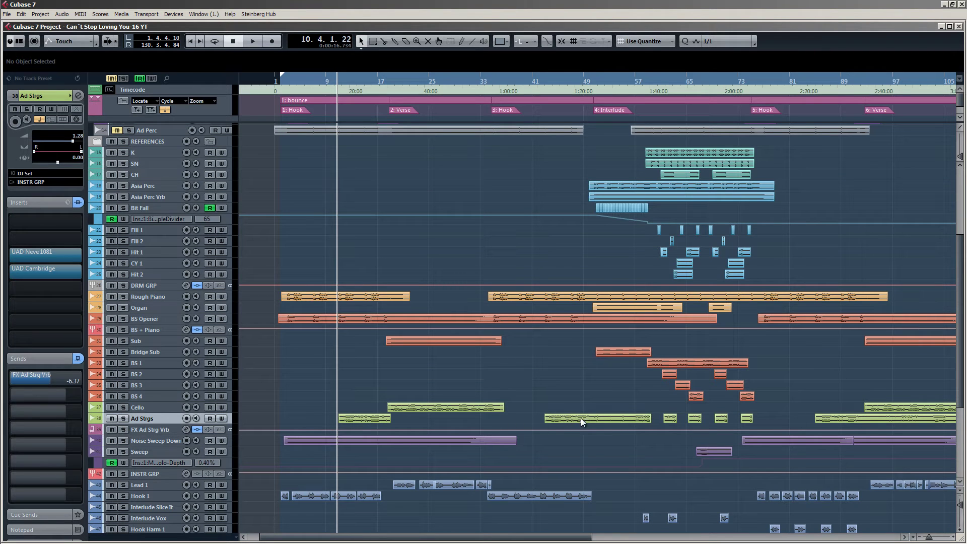
scroll(397, 421, up, 2)
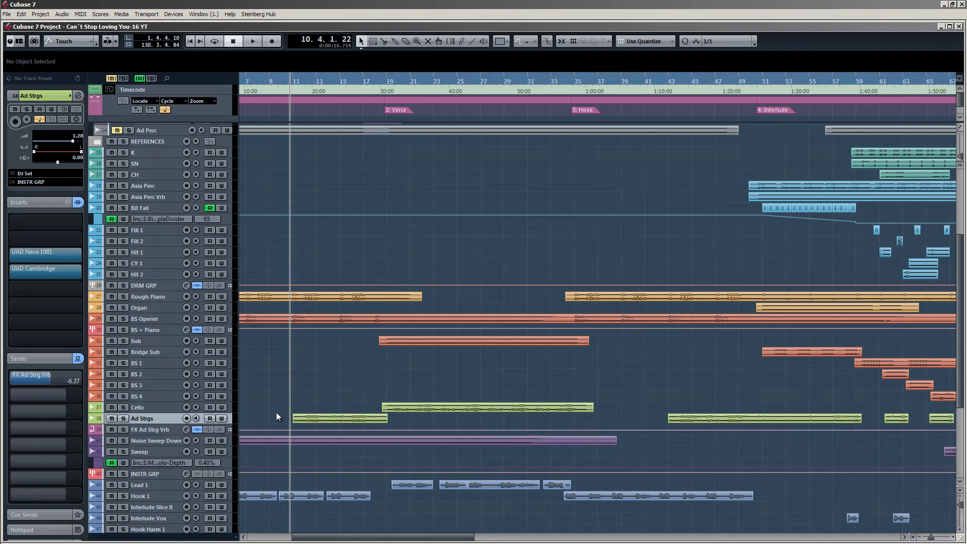
Play from bar 10 with the Ad Strgs track soloed through its first part, and stop as the verse begins.
scroll(275, 412, up, 1)
double_click(296, 79)
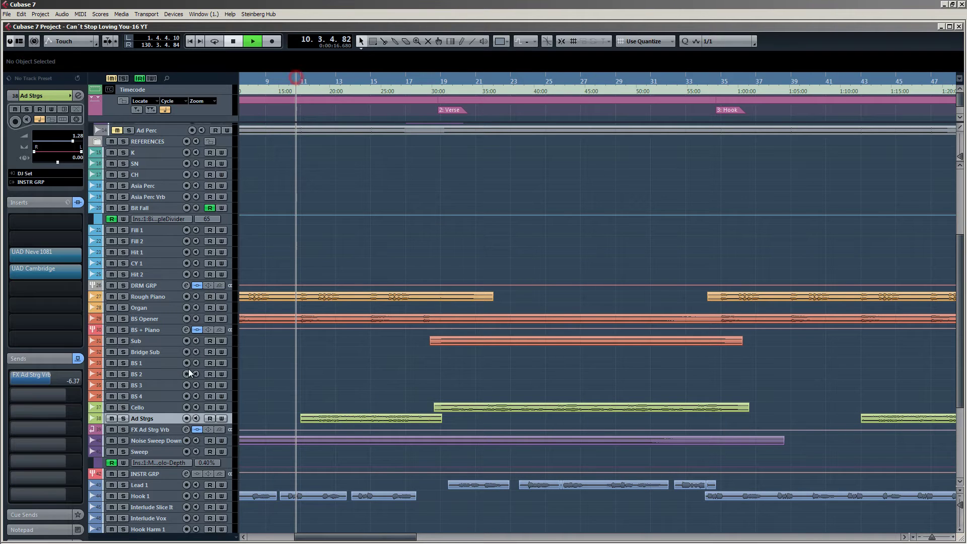
click(125, 419)
scroll(283, 374, up, 2)
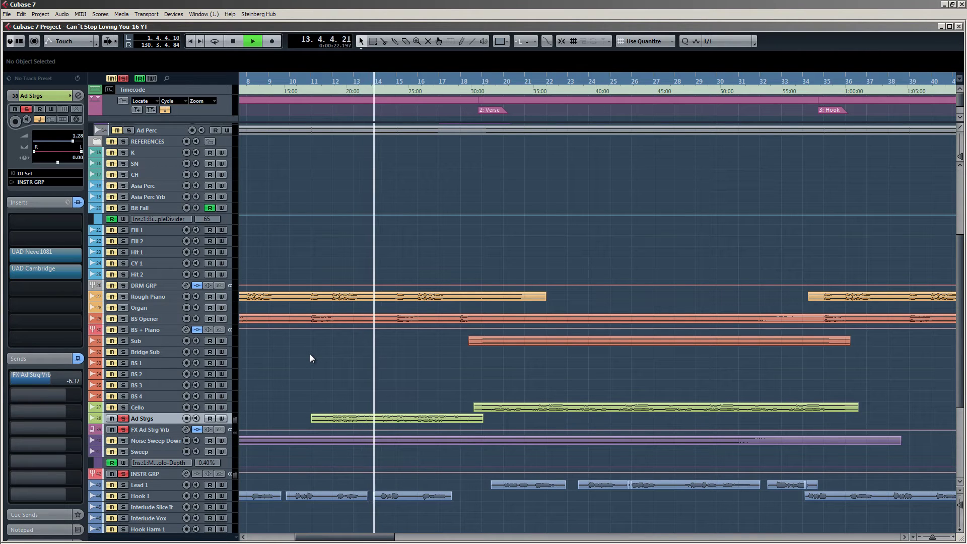
scroll(349, 371, down, 2)
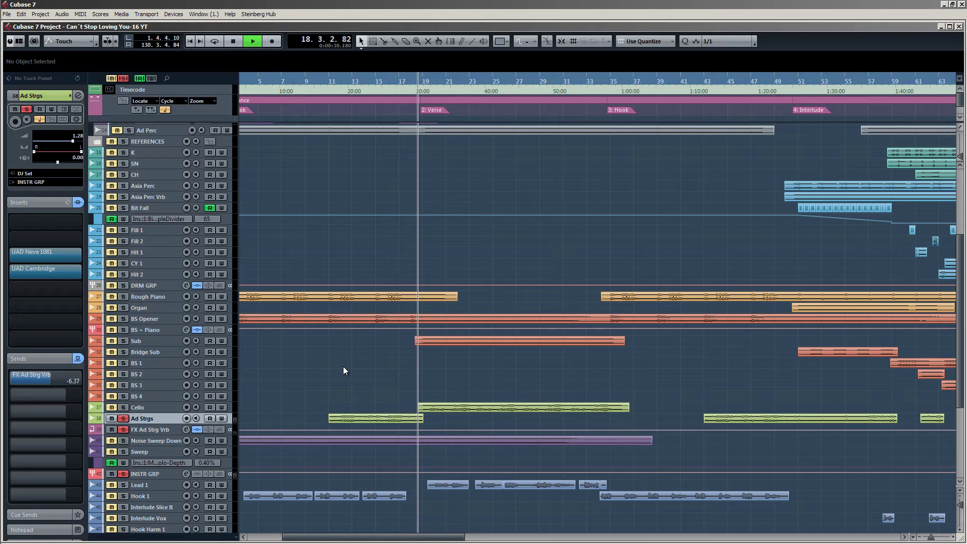
key(space)
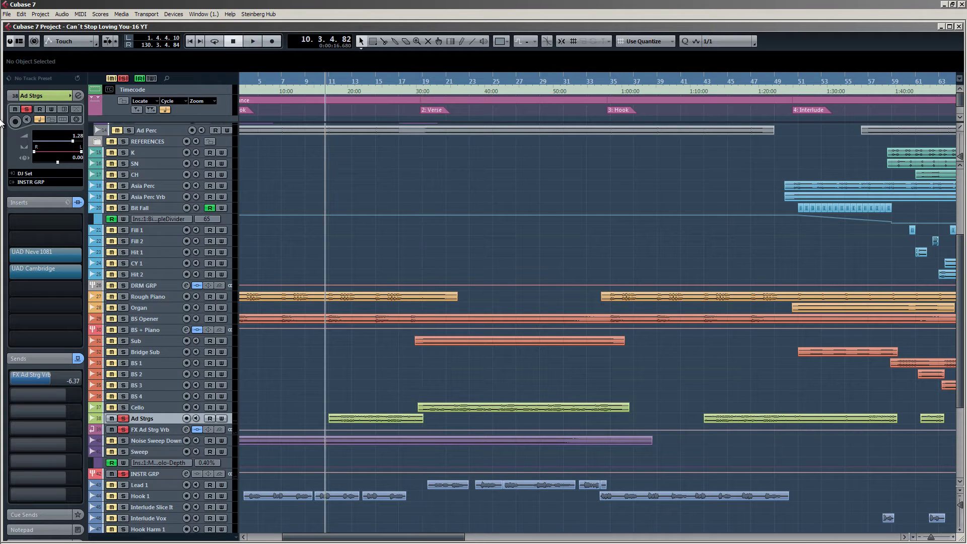
Switch to Windows Explorer and browse Data (E:) from Video Projects to the Video Projects Archive folder.
mouse_move(11, 89)
click(16, 46)
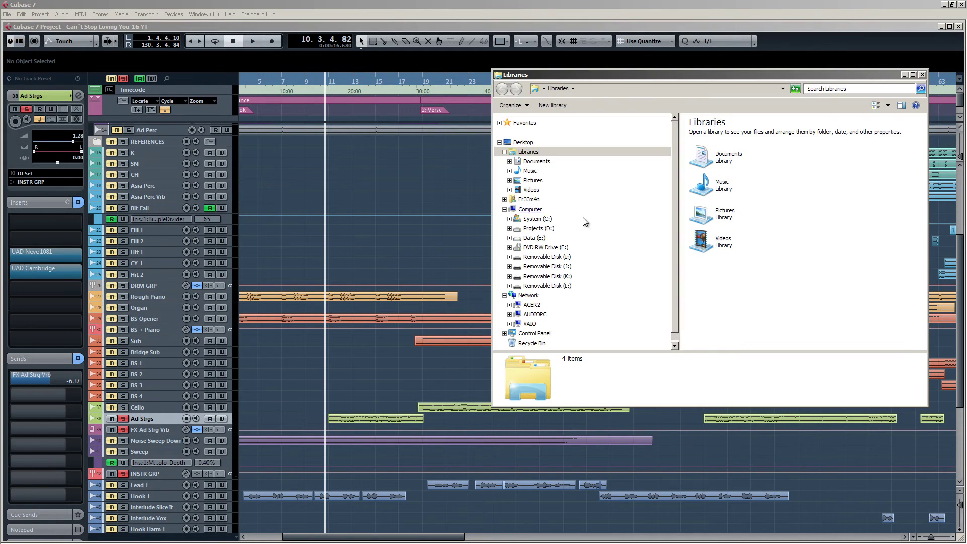
drag(591, 80, 253, 87)
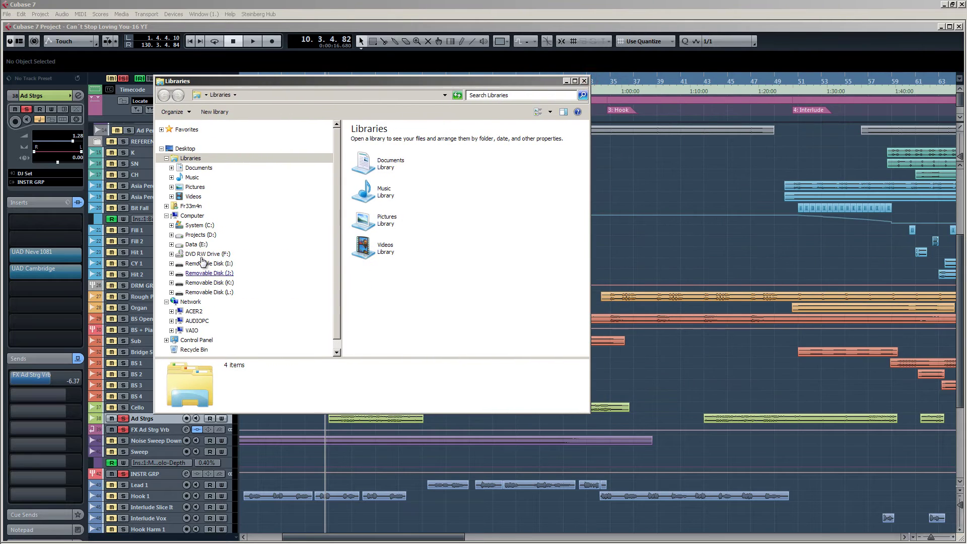
click(194, 245)
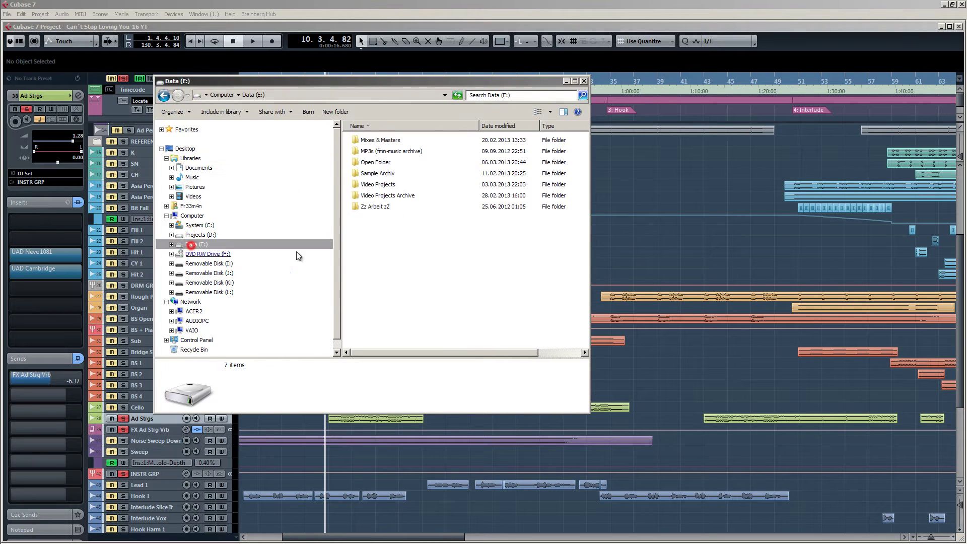
double_click(374, 185)
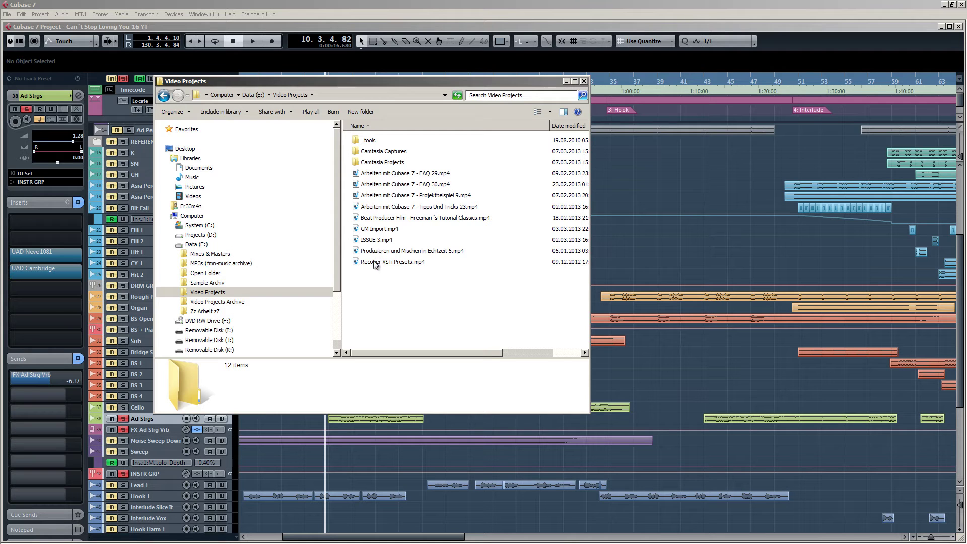
click(213, 302)
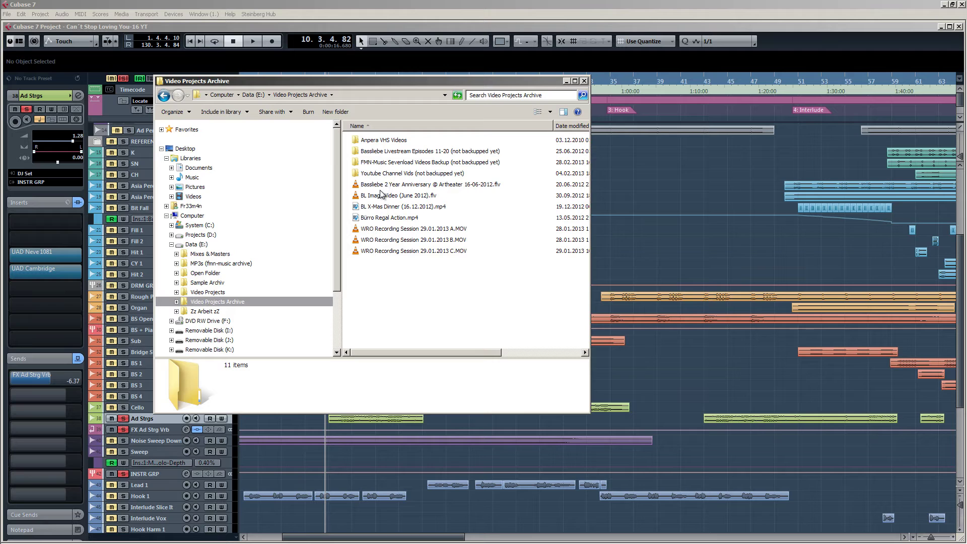
Watch WRO Recording Session 29.01.2013 C.MOV in VLC media player, repositioning its window over the project.
click(382, 251)
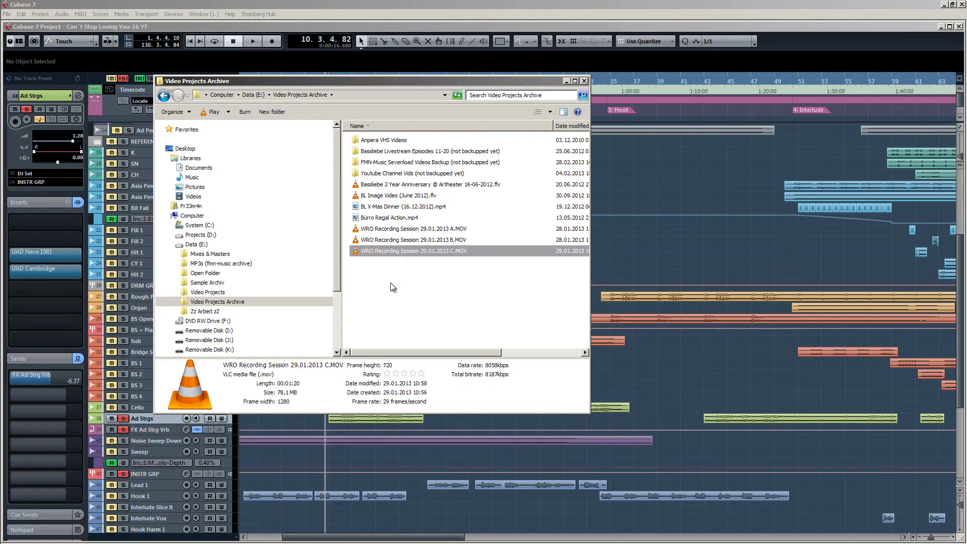
click(392, 286)
double_click(378, 251)
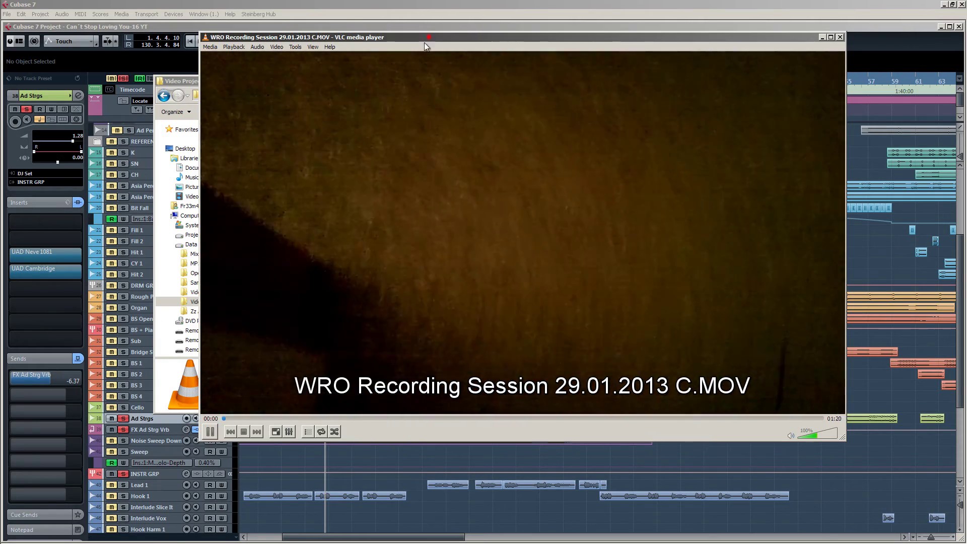
drag(424, 43, 394, 74)
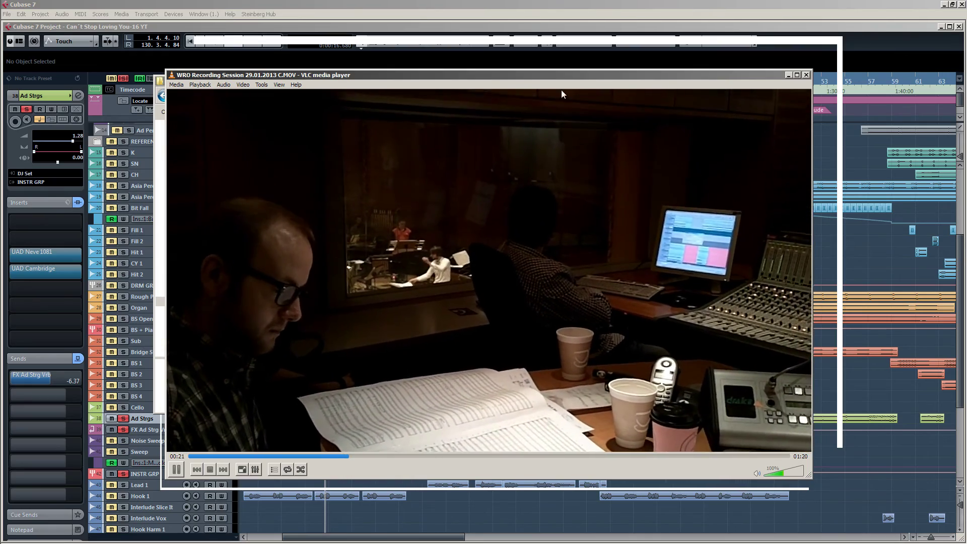
drag(541, 73, 551, 51)
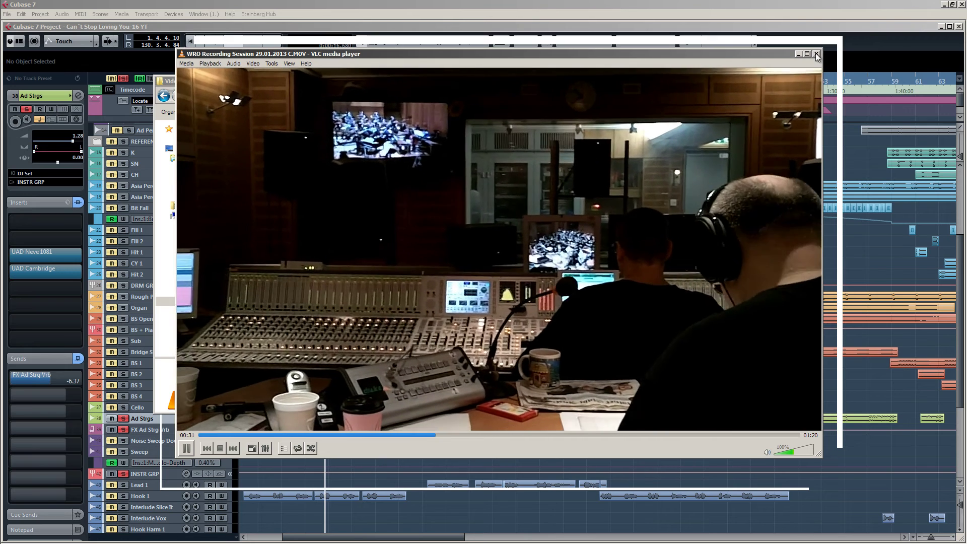
Close the session video and the file browser window, and turn off the Ad Strgs solo in Cubase.
click(816, 54)
click(417, 289)
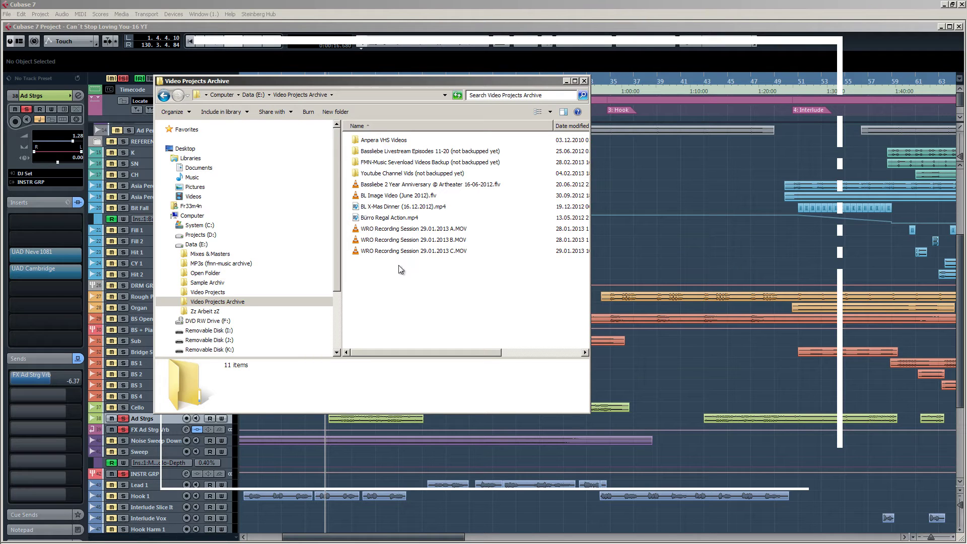
click(584, 82)
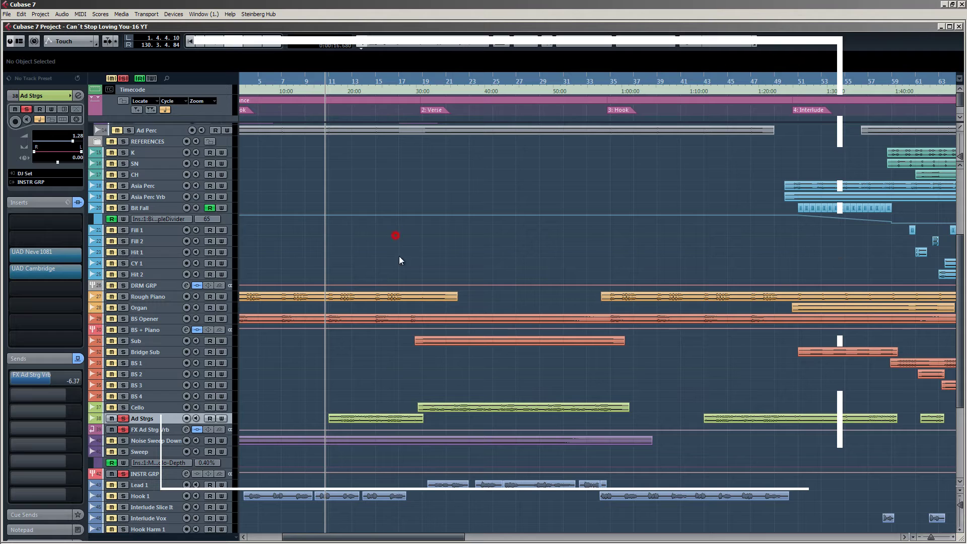
click(123, 419)
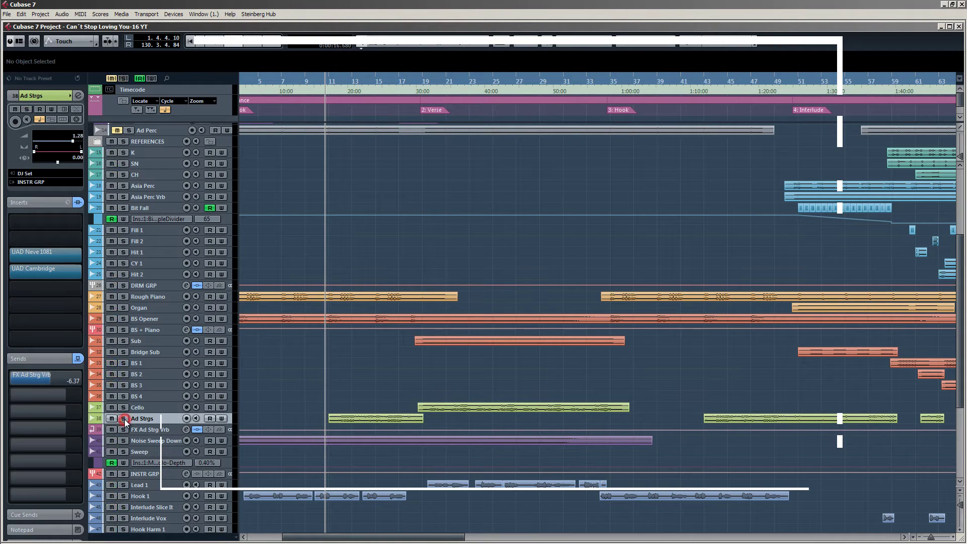
Open the Ad Strgs track's UAD Neve 1081, solo the track, and compare the EQ bypassed and active during playback from bar 10.
click(50, 258)
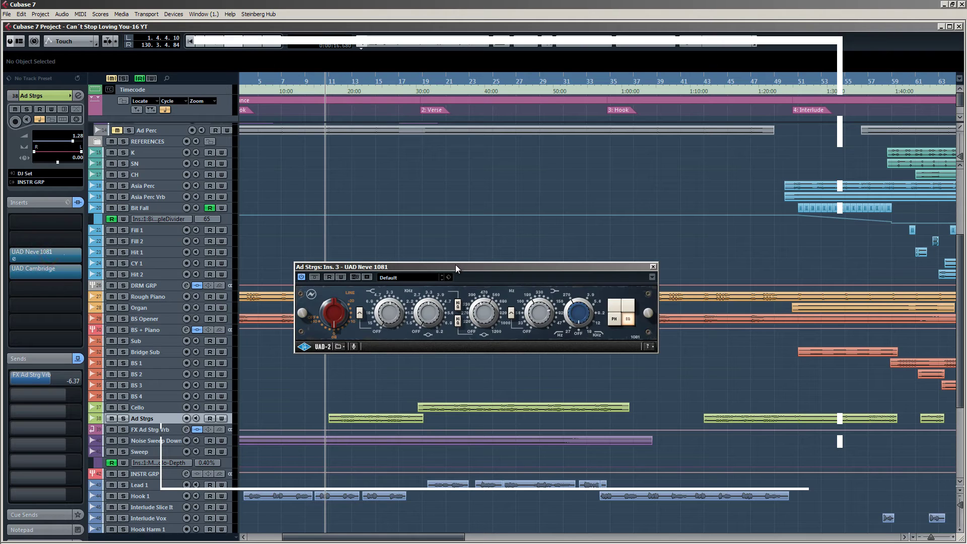
drag(457, 268, 456, 209)
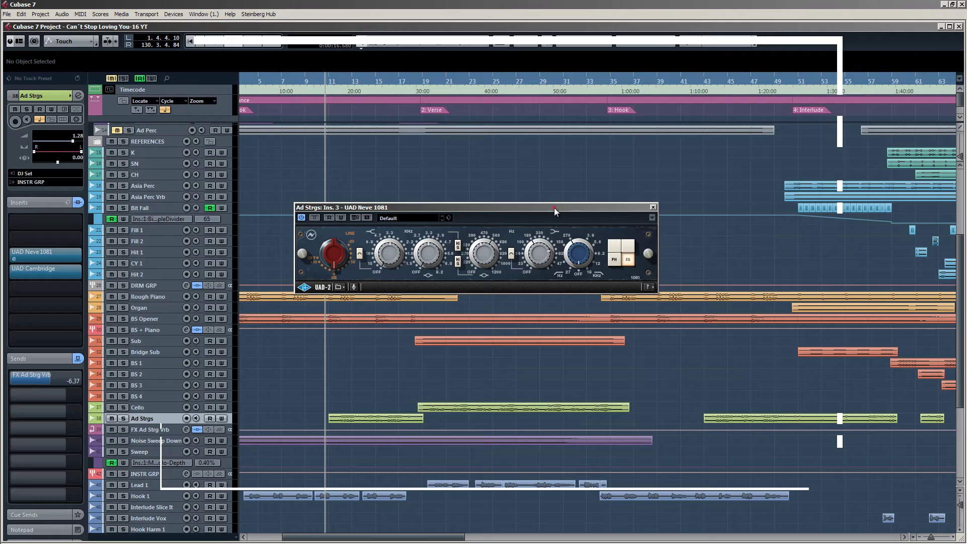
drag(553, 208, 553, 190)
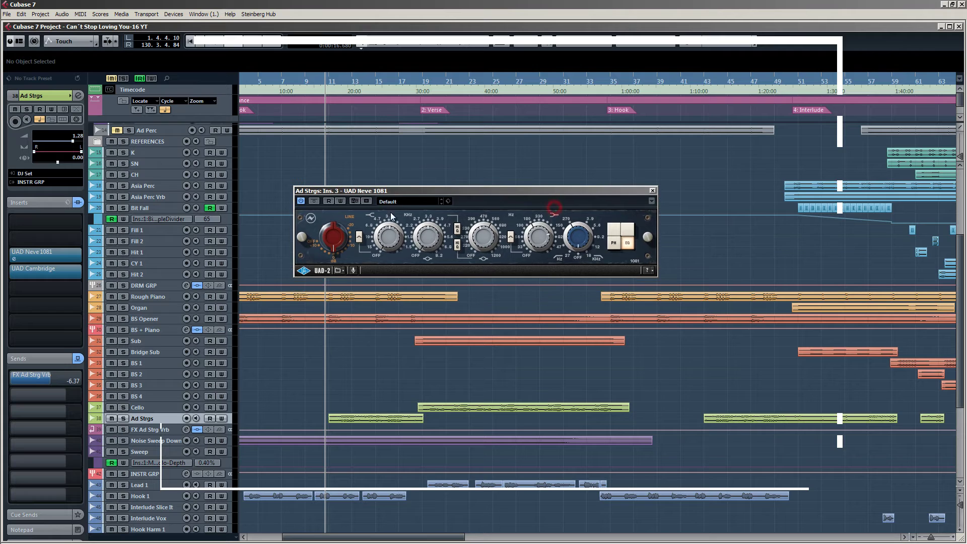
click(123, 418)
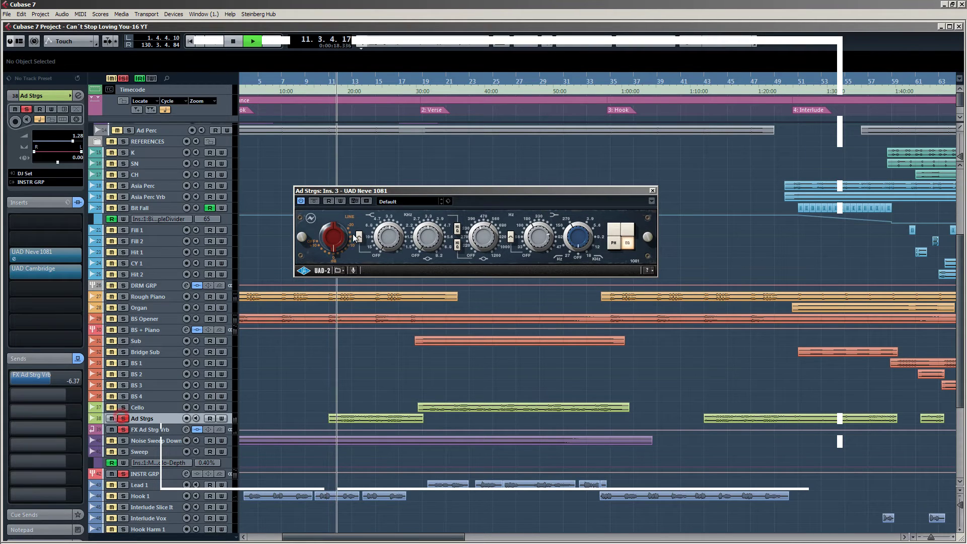
click(313, 200)
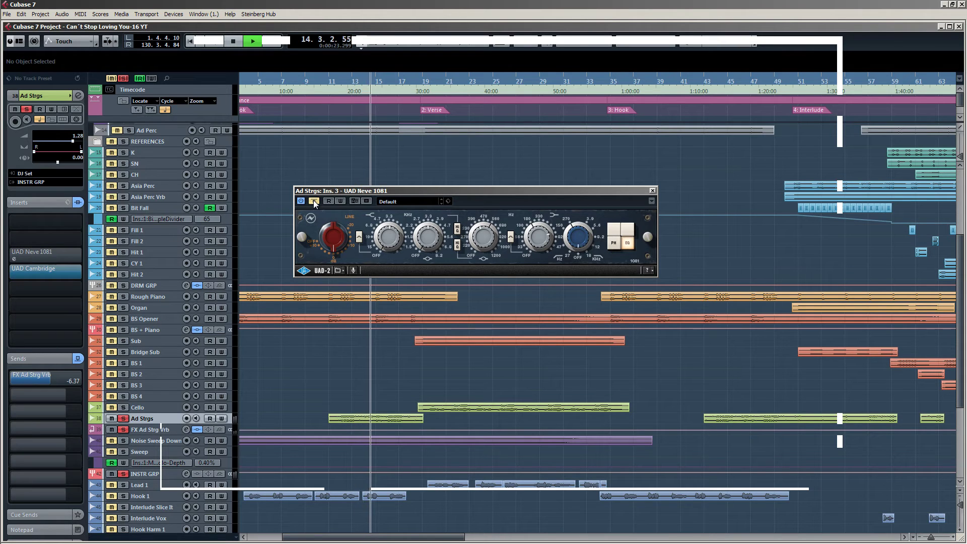
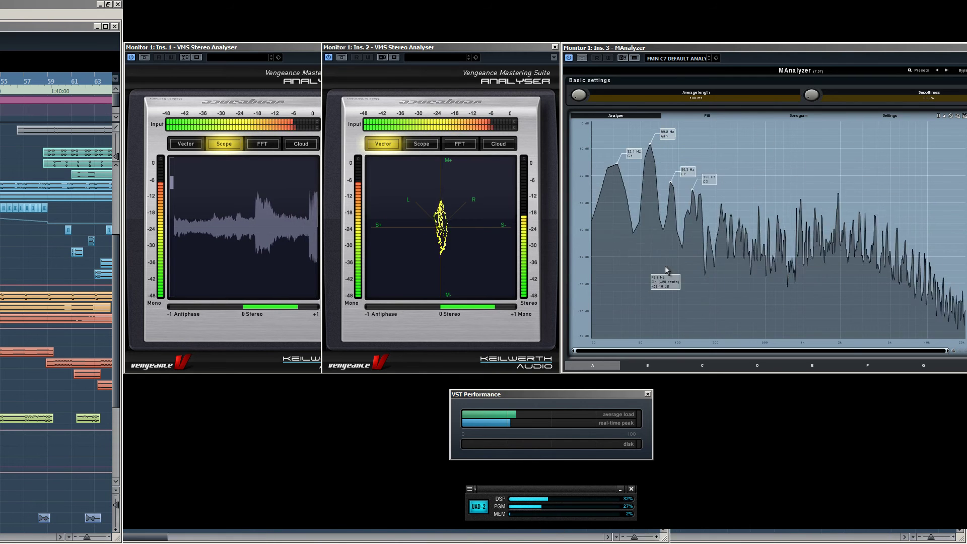
Check the analyser and performance windows on the second monitor during full-mix playback, and return to the project with the Neve 1081 open.
drag(964, 230, 623, 230)
drag(914, 230, 837, 214)
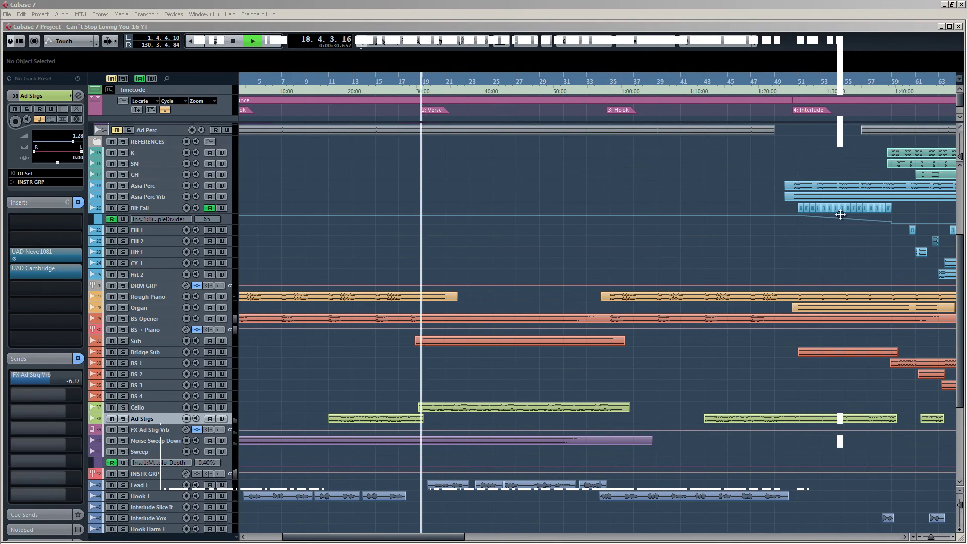
click(473, 330)
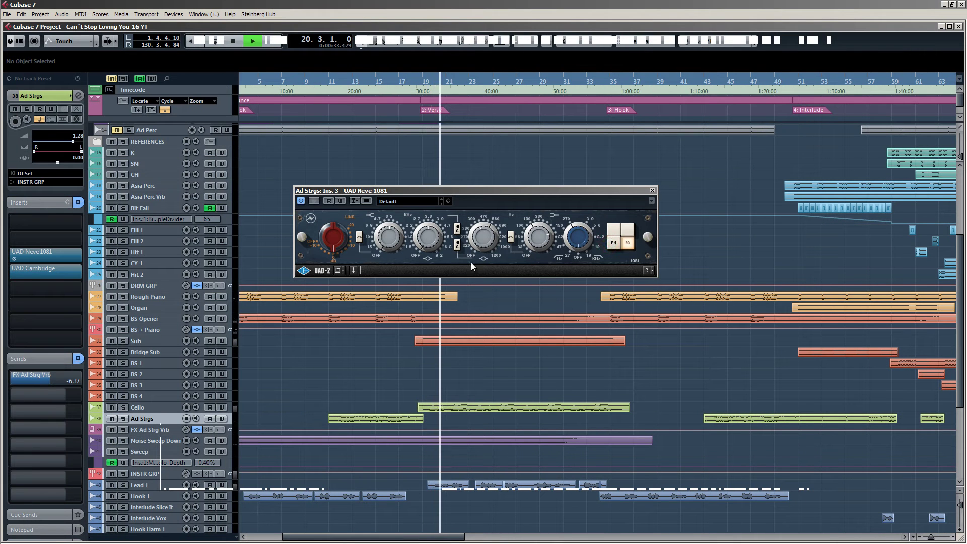
Replay the full mix from bar 10, toggle the Neve 1081 bypass on and off, and close the plug-in.
key(space)
key(space)
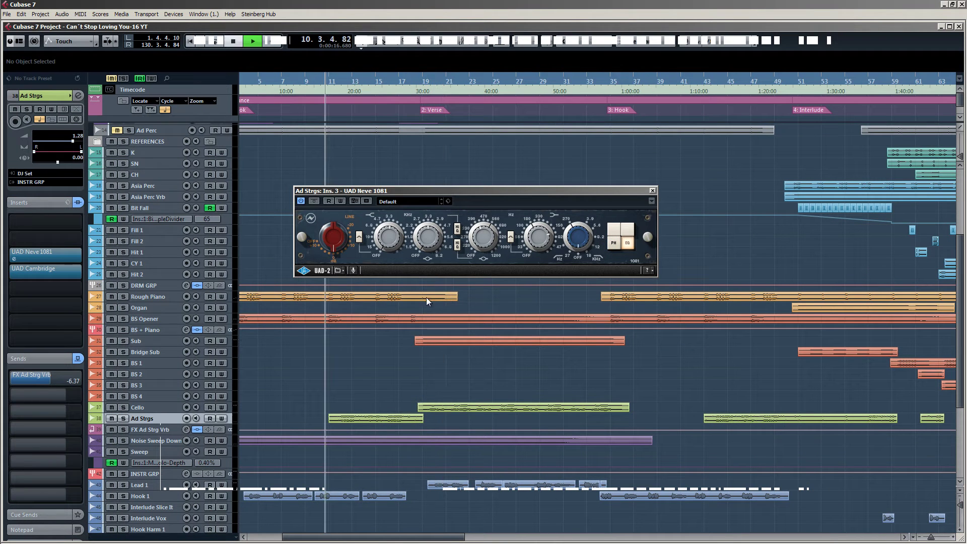
click(314, 201)
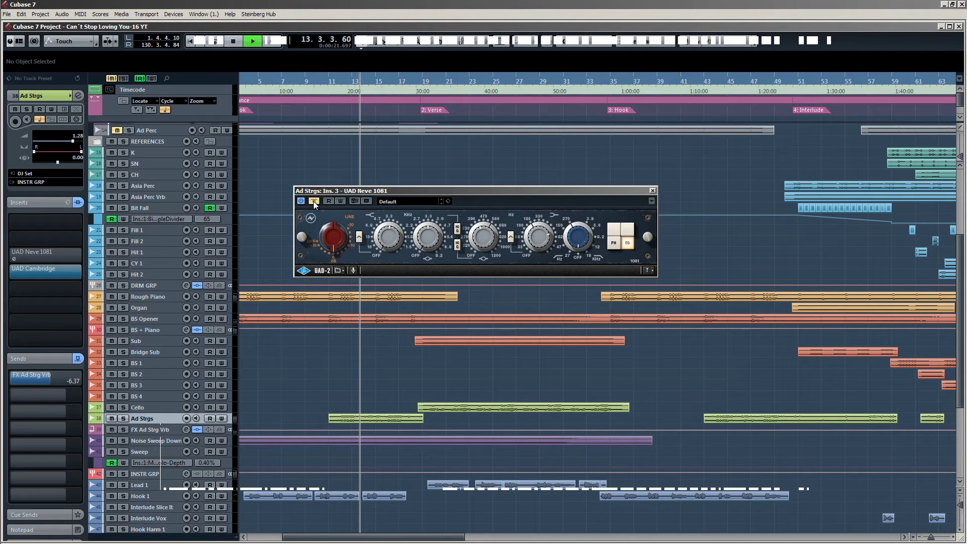
click(313, 201)
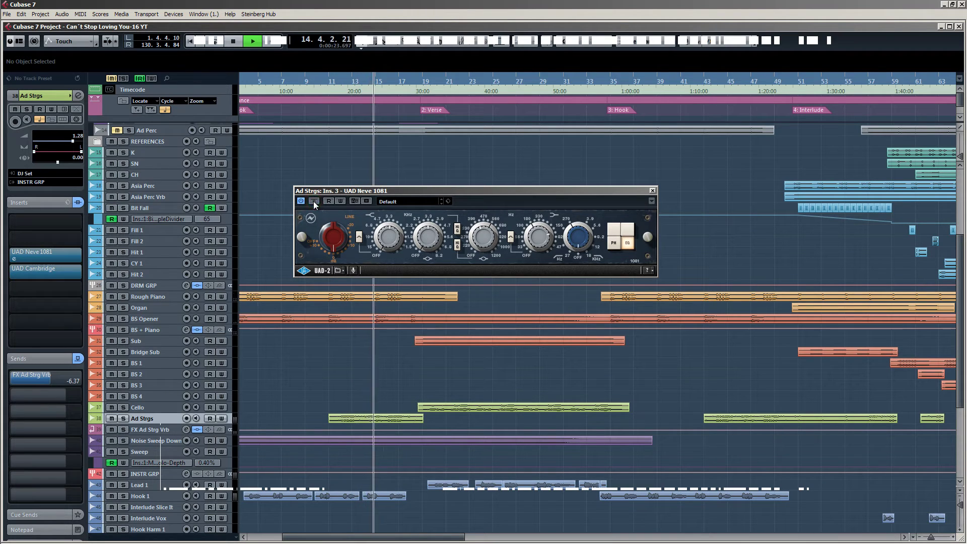
key(space)
drag(489, 188, 489, 175)
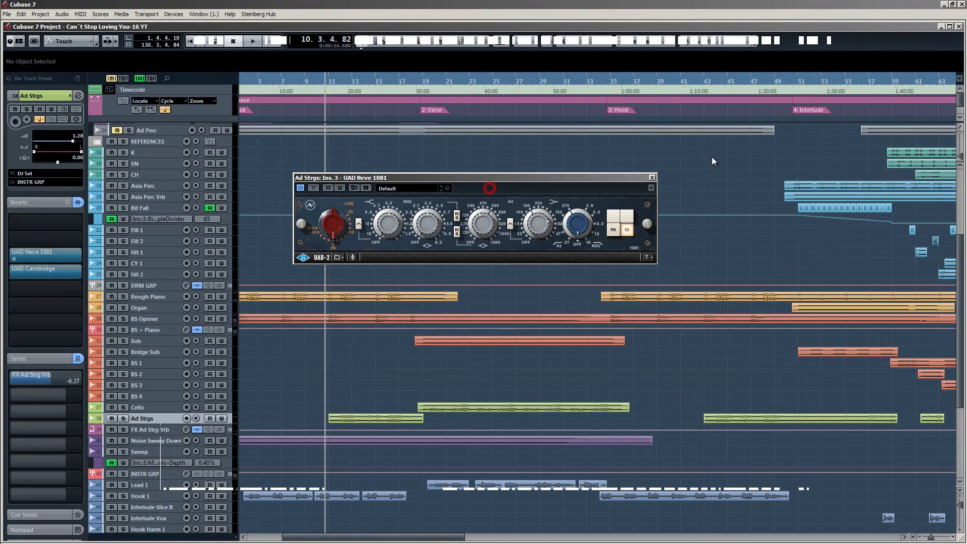
click(651, 177)
Open the UAD Cambridge EQ on Ad Strgs, compare it bypassed and active while playing the mix, and close it.
click(36, 271)
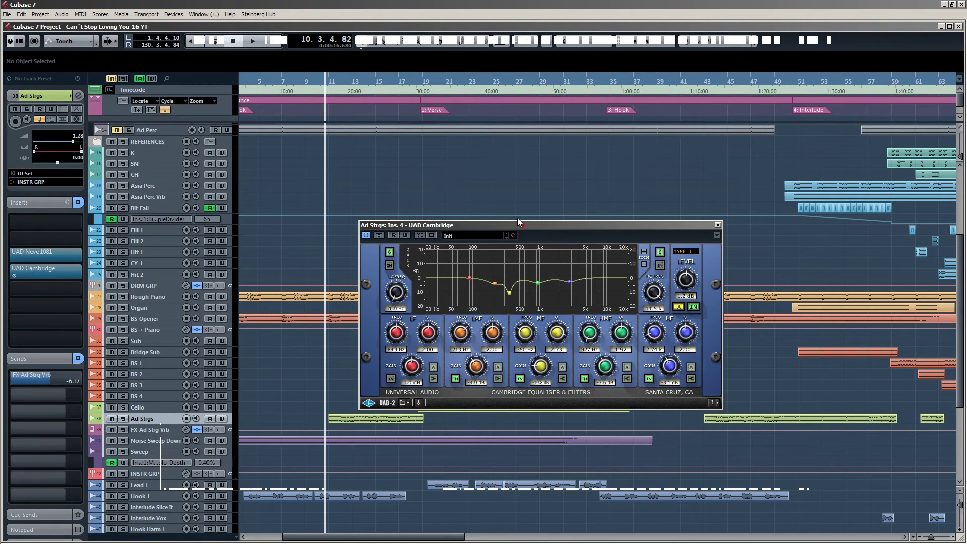
drag(519, 220, 508, 200)
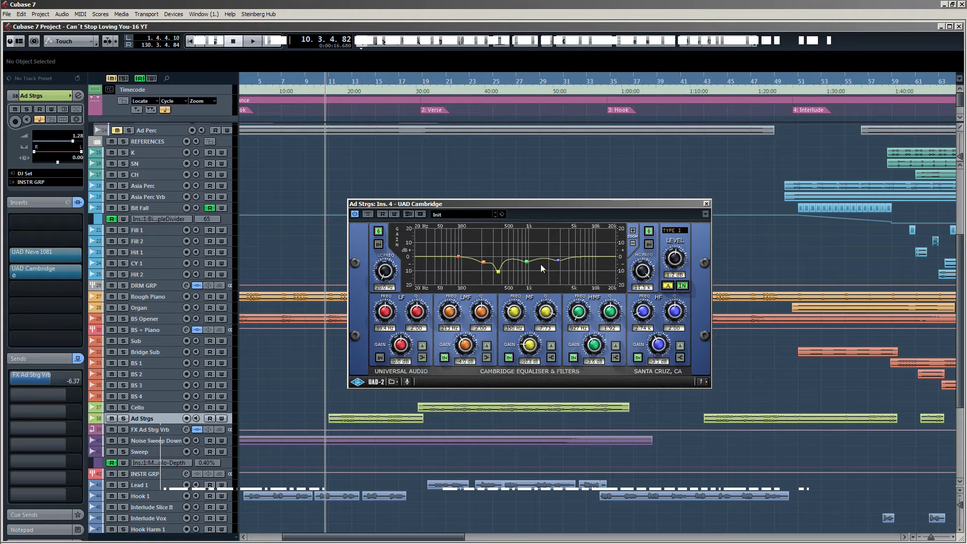
drag(437, 207, 265, 120)
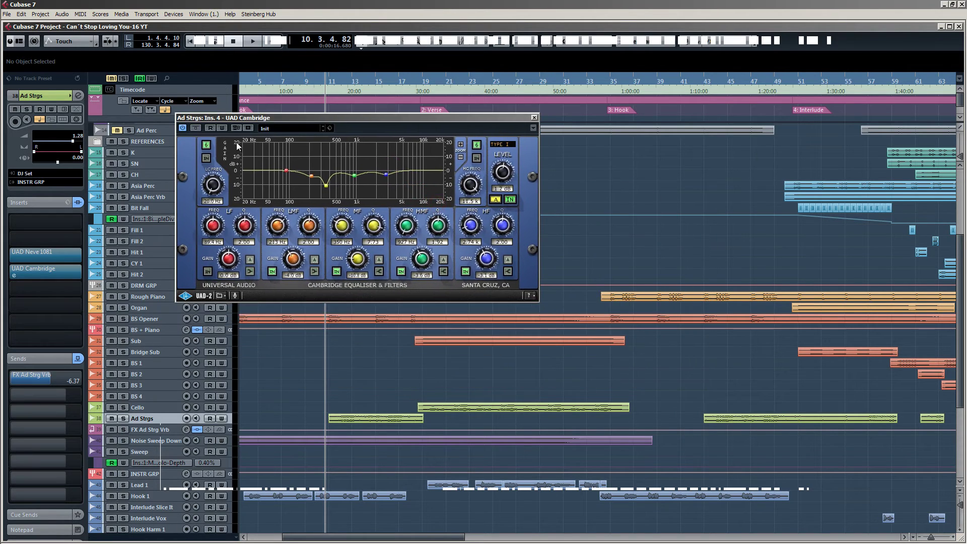
click(195, 128)
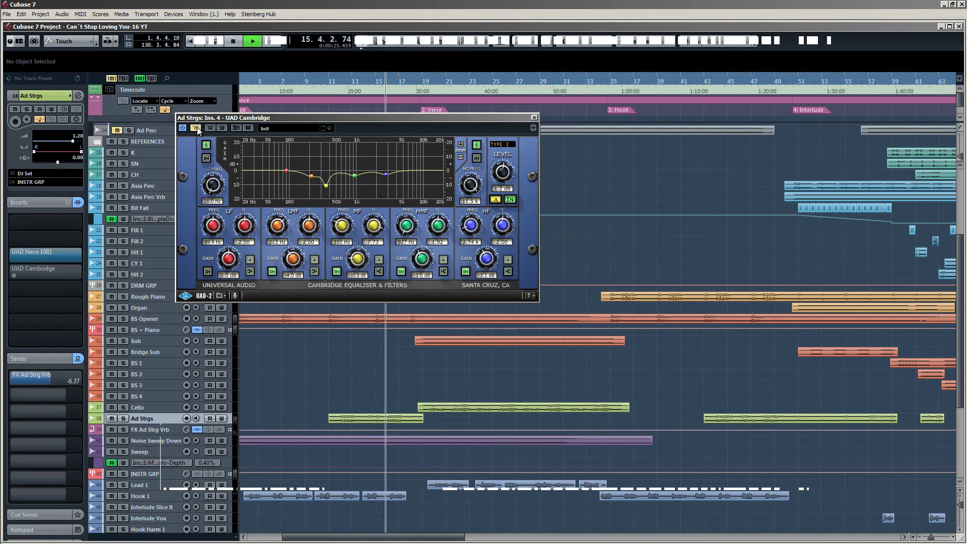
click(196, 128)
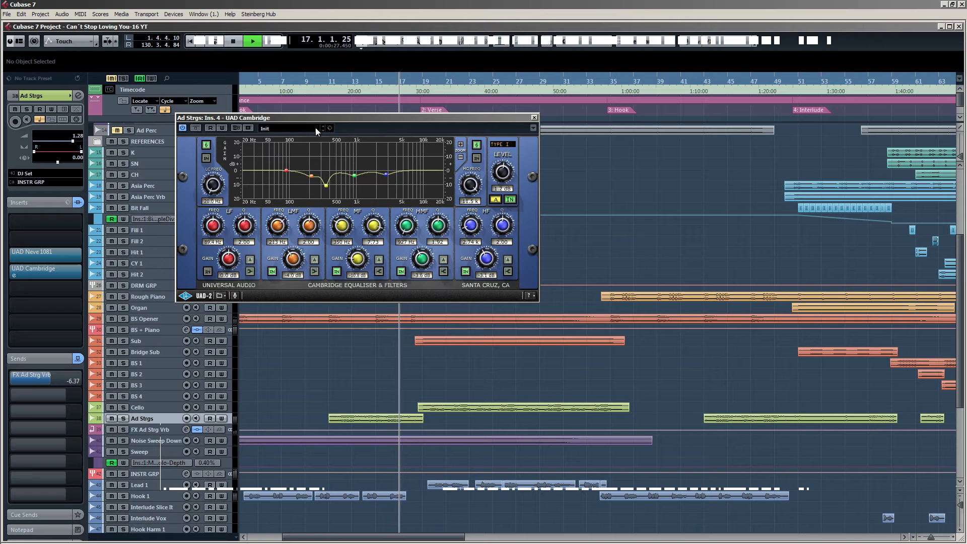
click(534, 118)
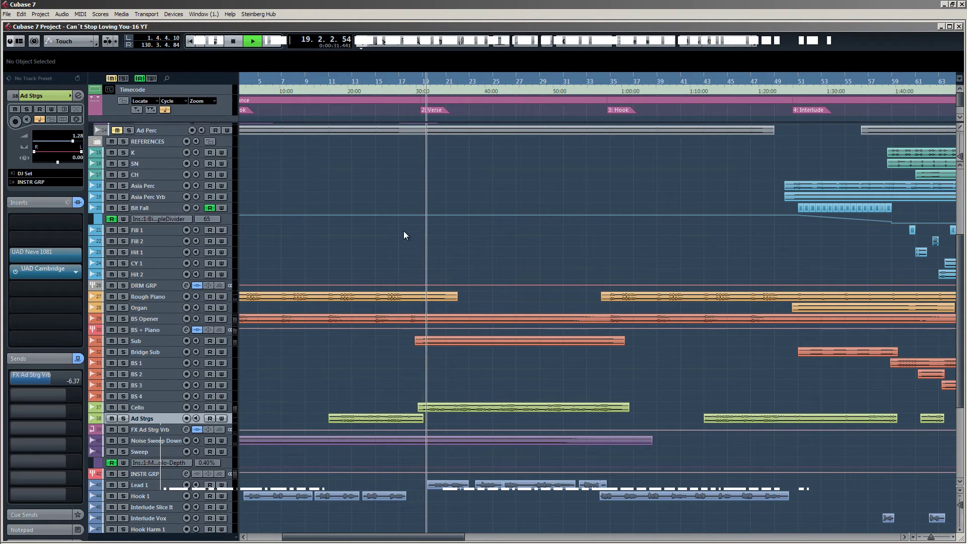
key(space)
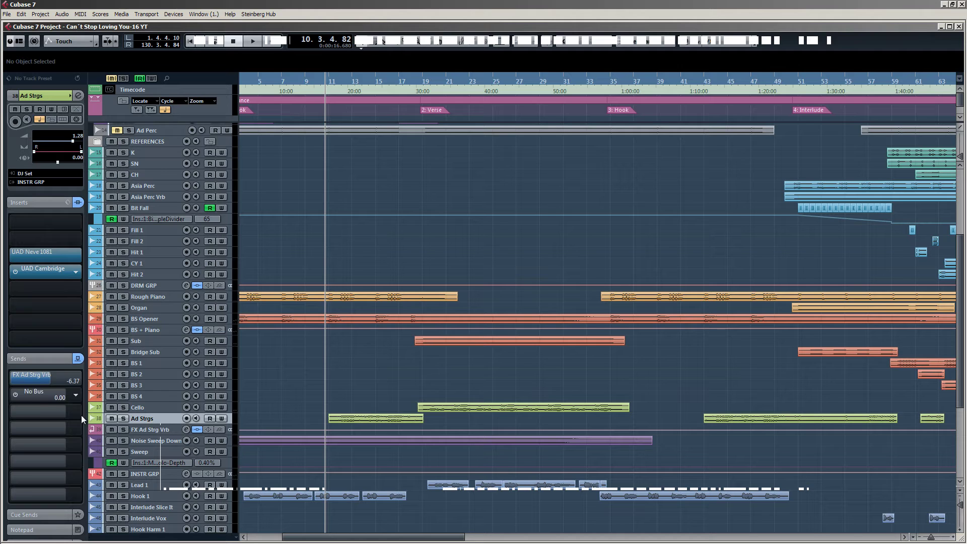
Select the FX Ad Strg Vrb channel and inspect its UAD EMT 140 plate reverb settings, closing the plug-in when finished.
click(155, 431)
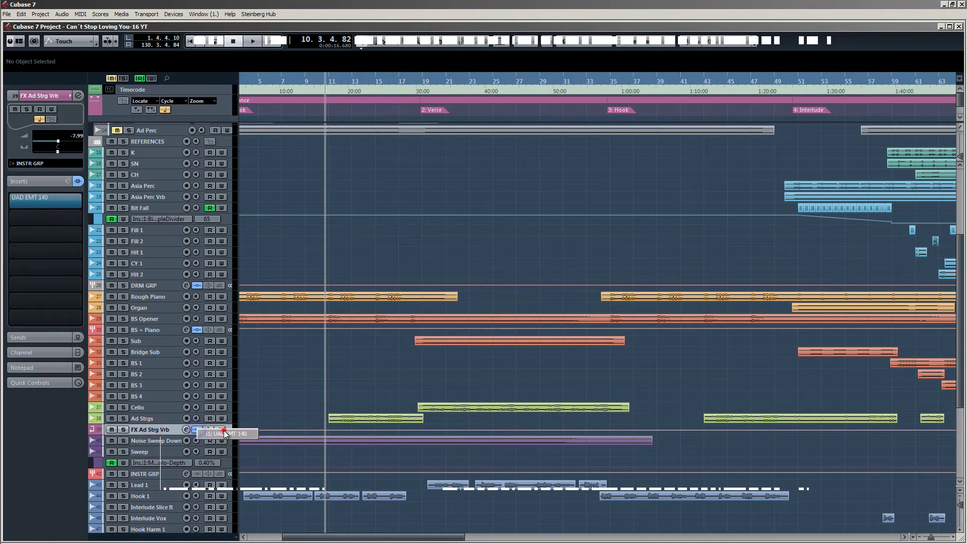
click(223, 430)
drag(636, 220, 517, 182)
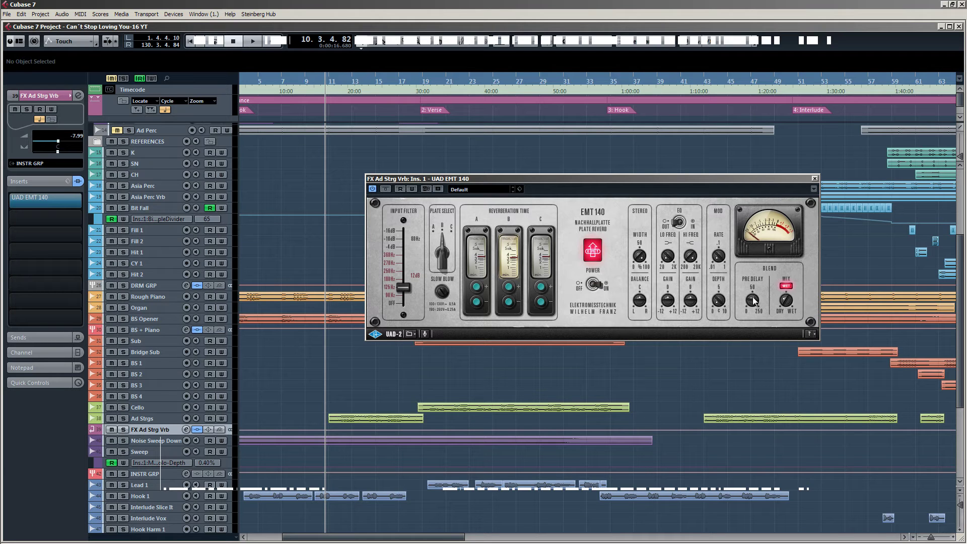
click(814, 179)
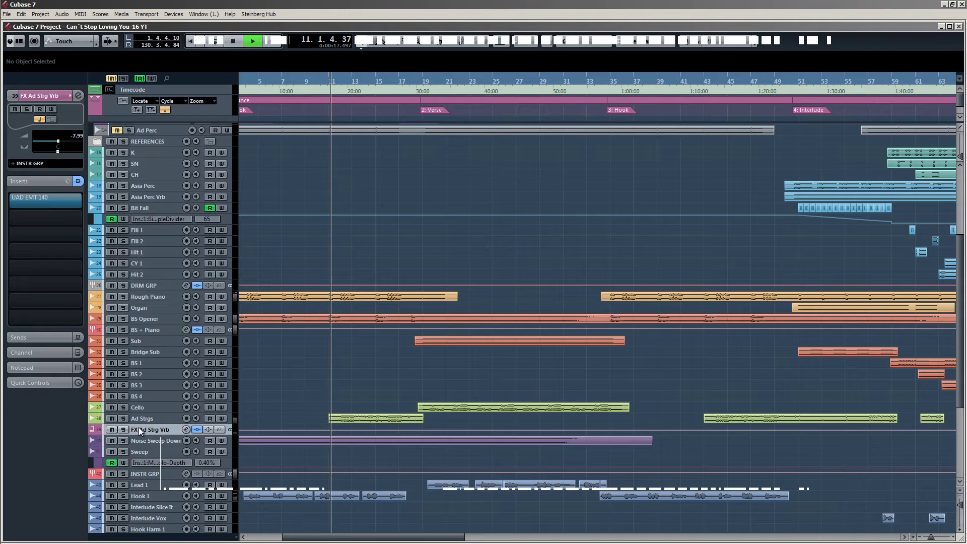
Solo FX Ad Strg Vrb with Ad Strgs and play the start of the string part from bar 11.
click(123, 429)
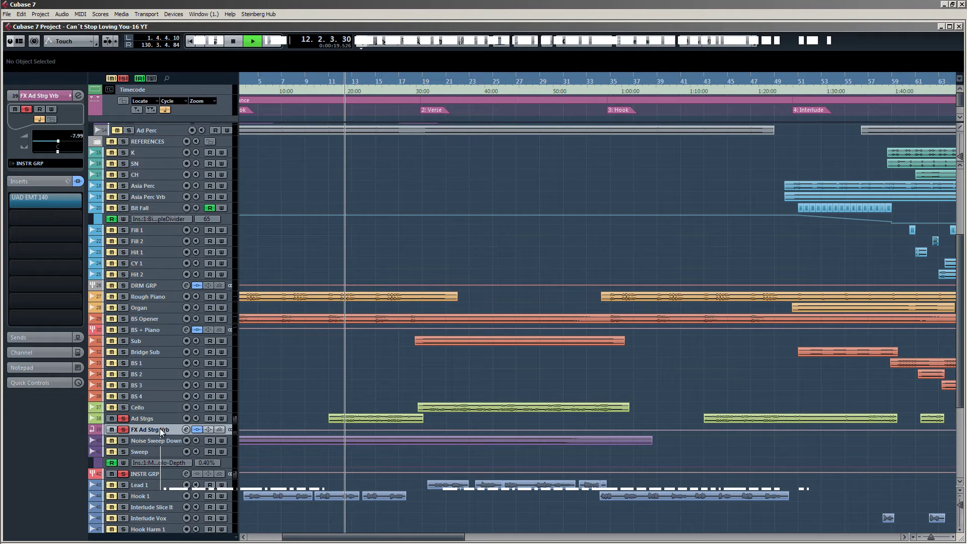
key(space)
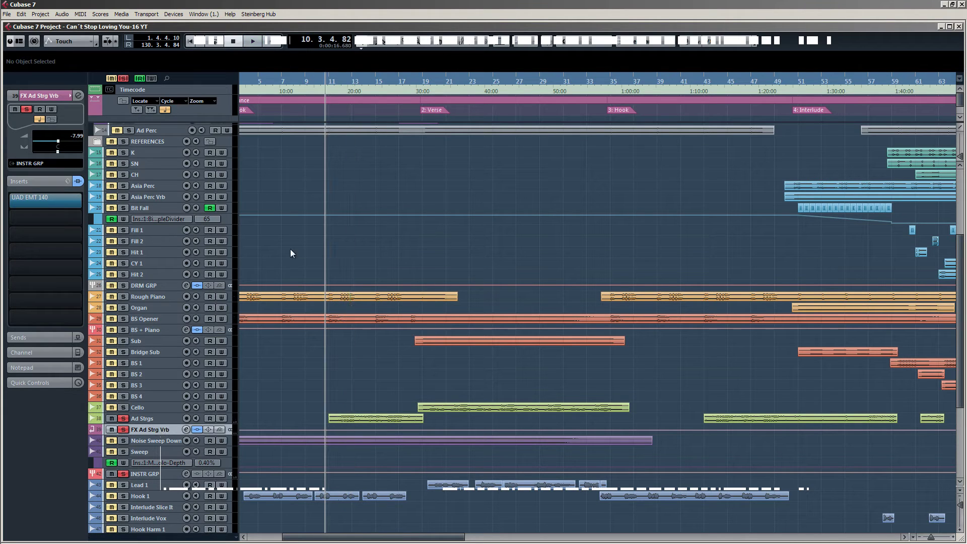
click(335, 83)
key(space)
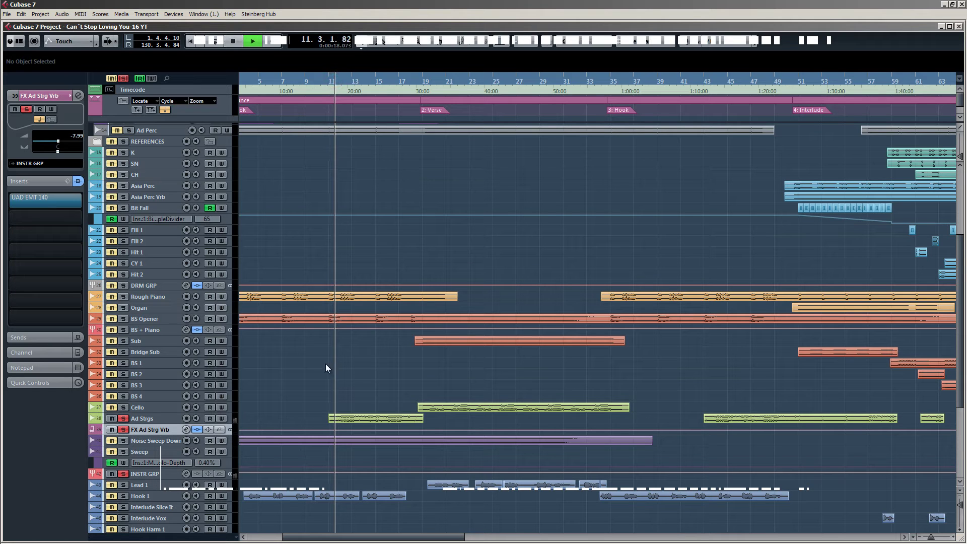
key(space)
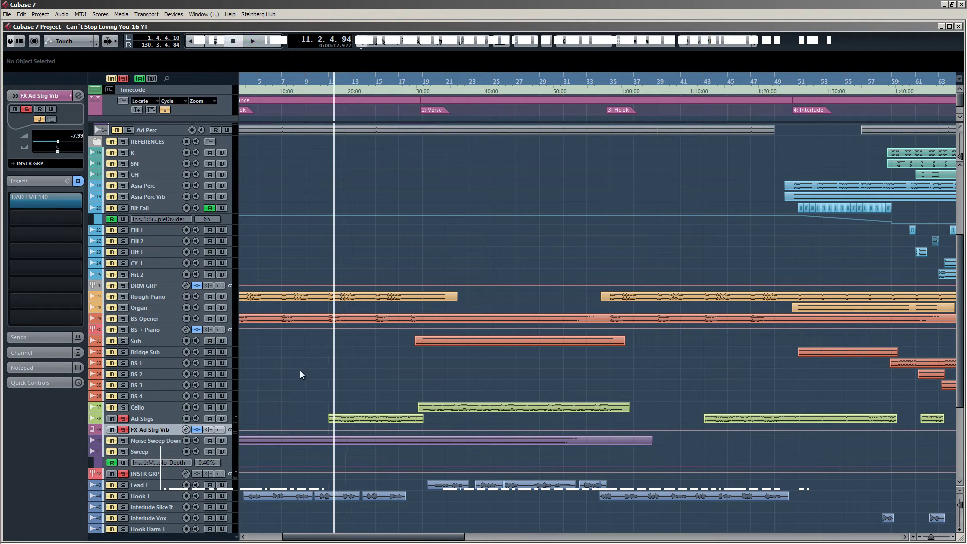
Locate bar 58 near the end of the interlude's long string part and play the soloed strings with their reverb.
key(shift+f)
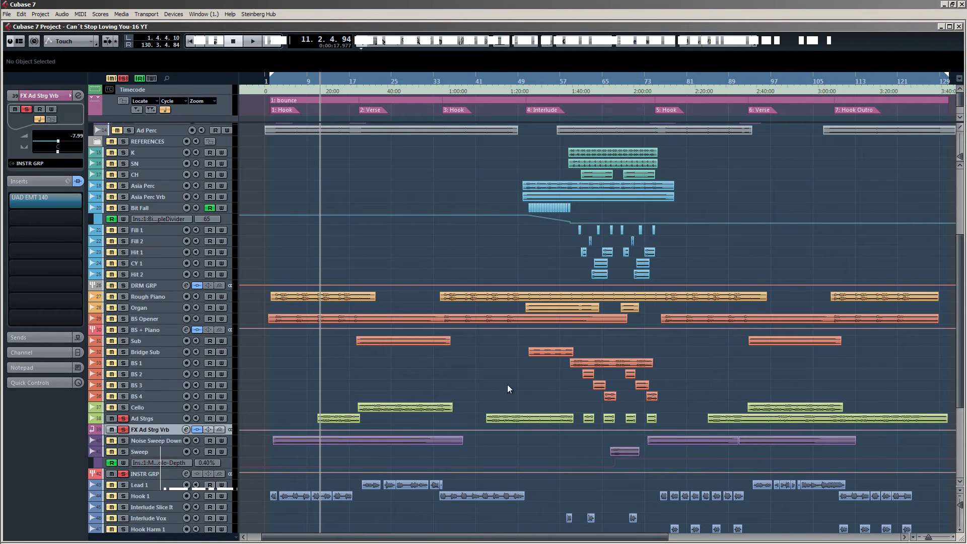
scroll(507, 387, right, 4)
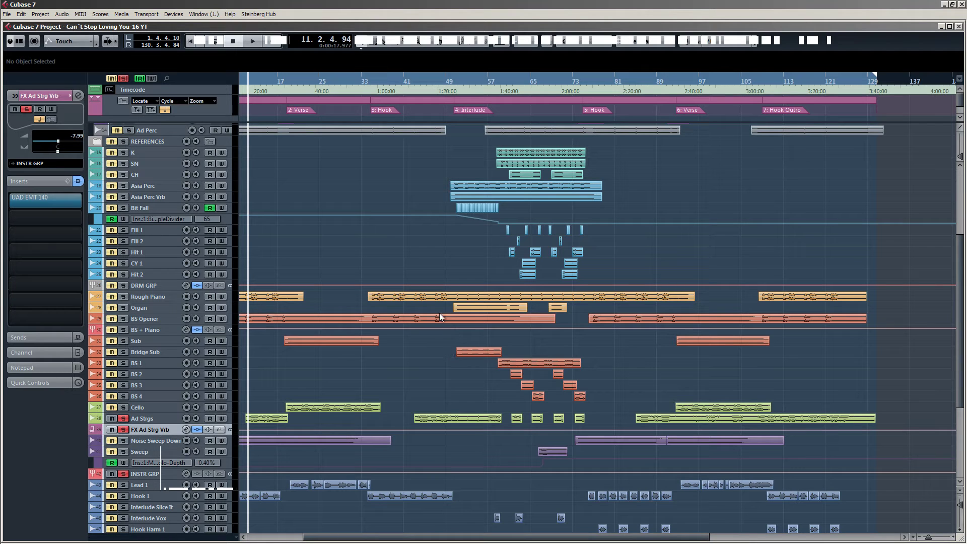
drag(488, 83, 495, 109)
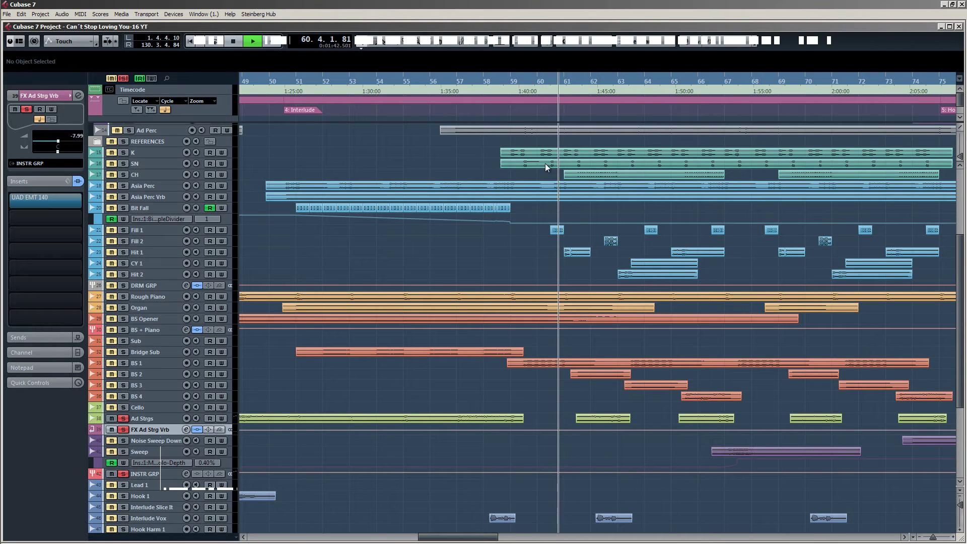
key(space)
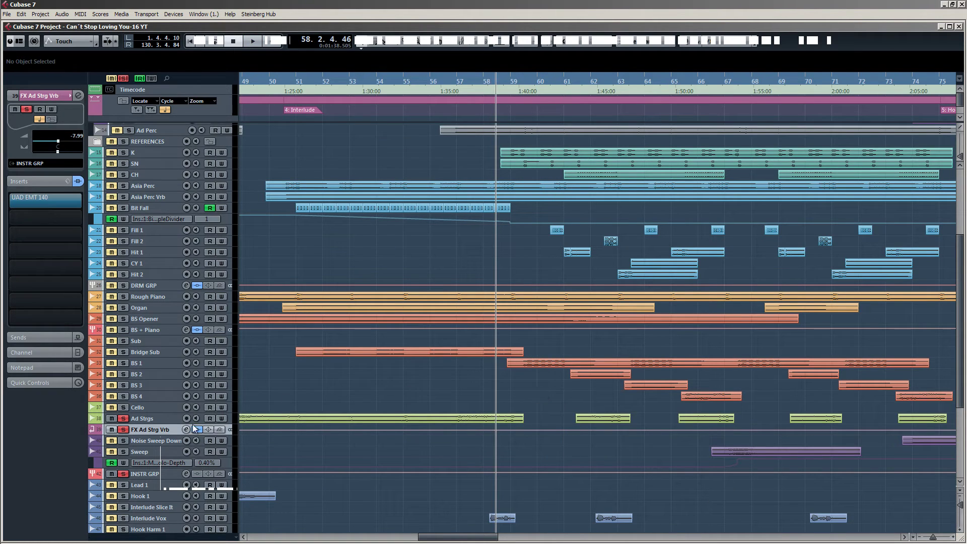
Solo only Ad Strgs without the FX Ad Strg Vrb channel and play its phrase ending from bar 58.
click(124, 429)
click(124, 418)
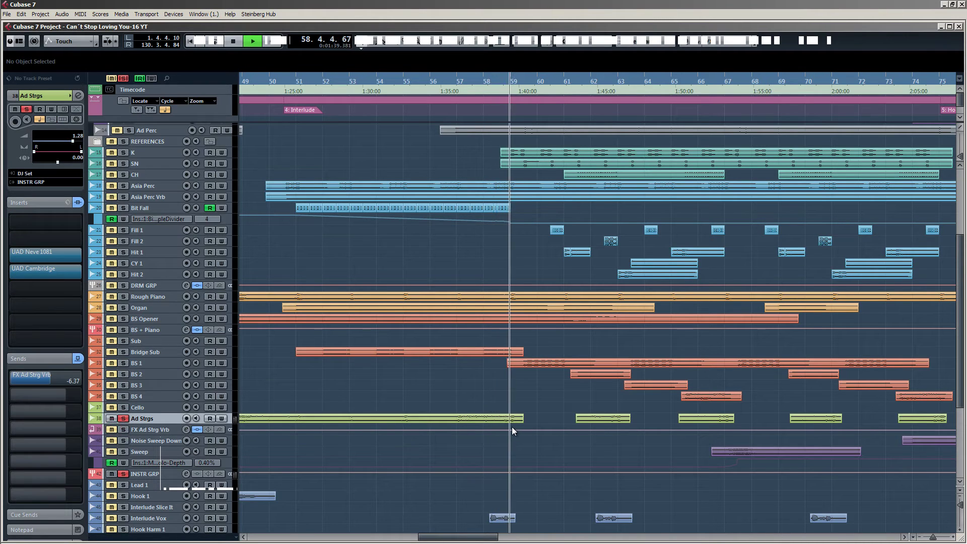
key(space)
key(space)
Solo Ad Strgs again together with FX Ad Strg Vrb, play from bar 58, and stop playback.
click(124, 418)
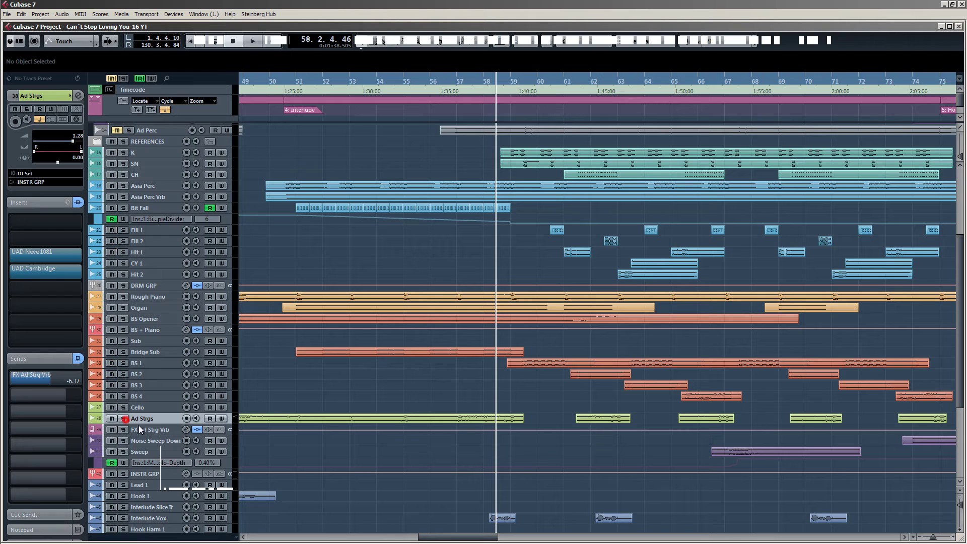
key(space)
key(s)
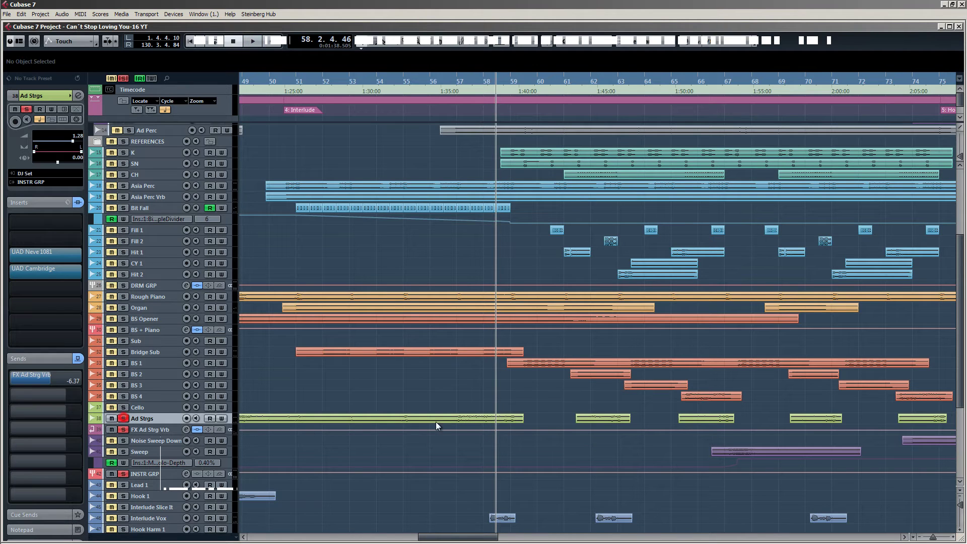
key(space)
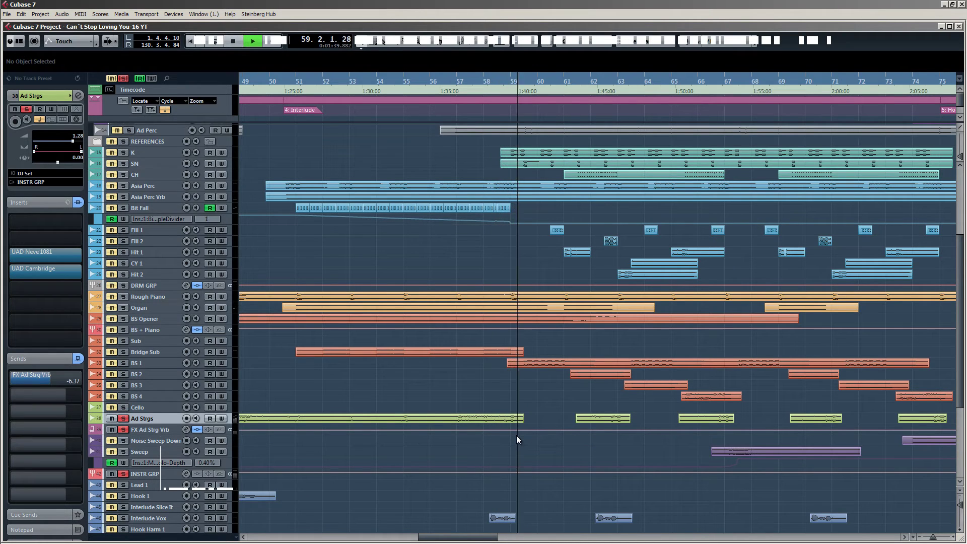
key(space)
Turn off the Ad Strgs solo and zoom the project out to the full arrangement.
click(124, 418)
key(g)
key(g)
key(g)
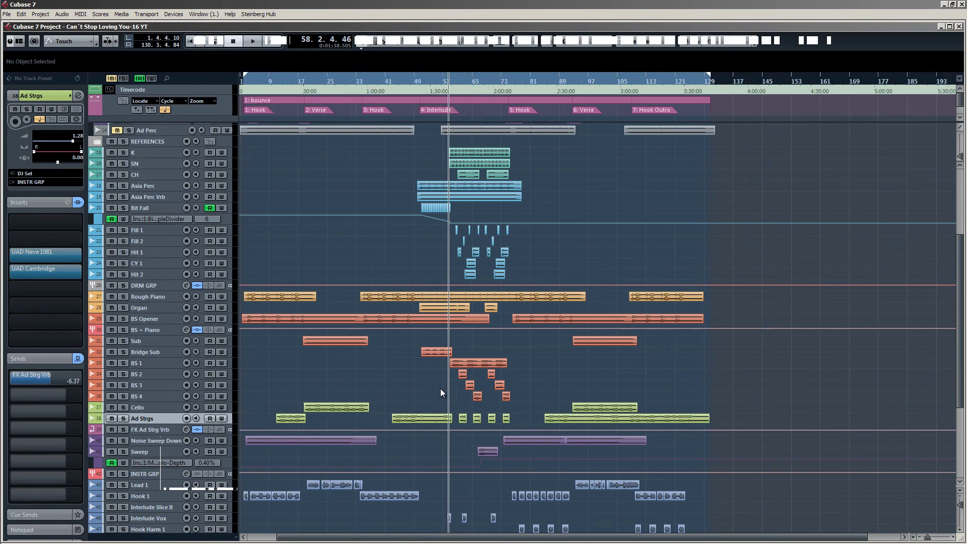
Move the playback position to bar 11 at the start of the first Ad Strgs part and look over the tracks.
click(307, 83)
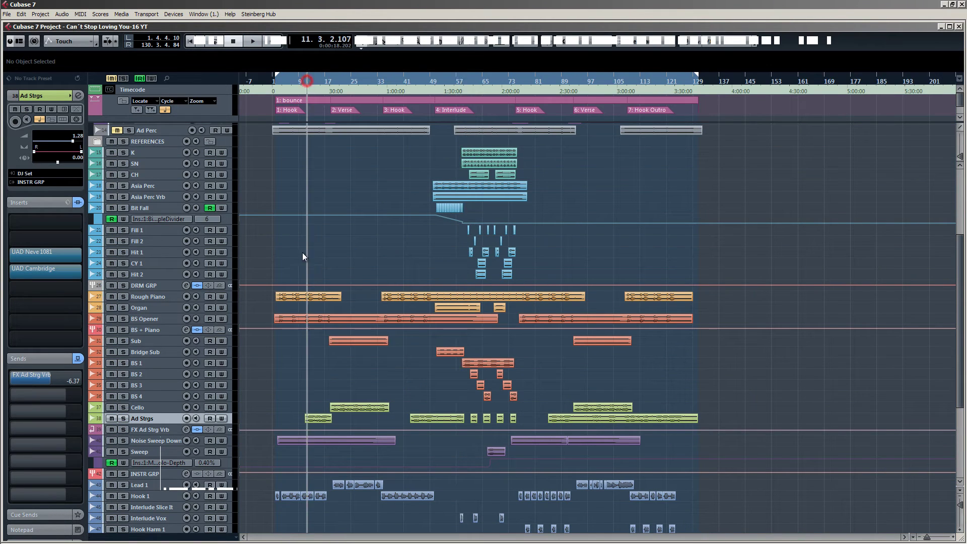
scroll(290, 364, down, 3)
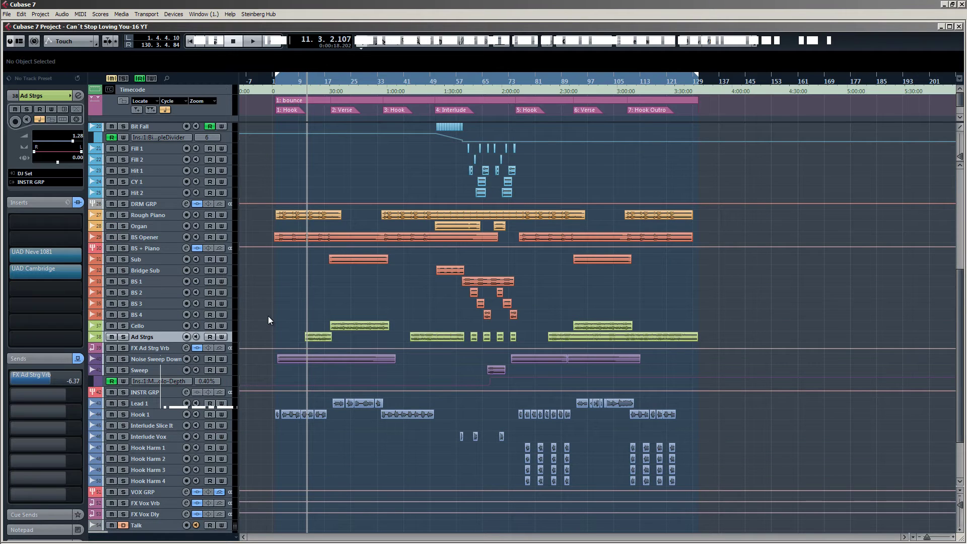
scroll(267, 322, down, 3)
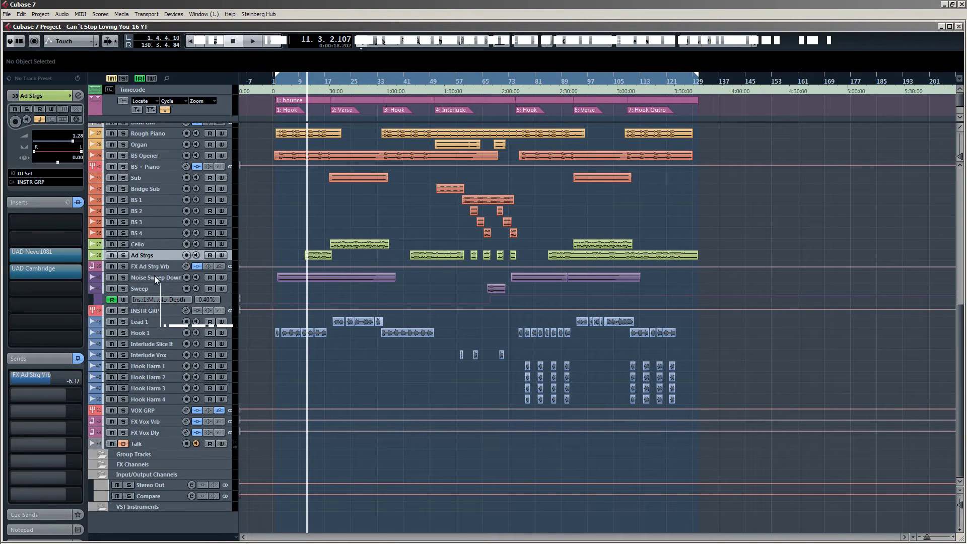
scroll(312, 287, up, 6)
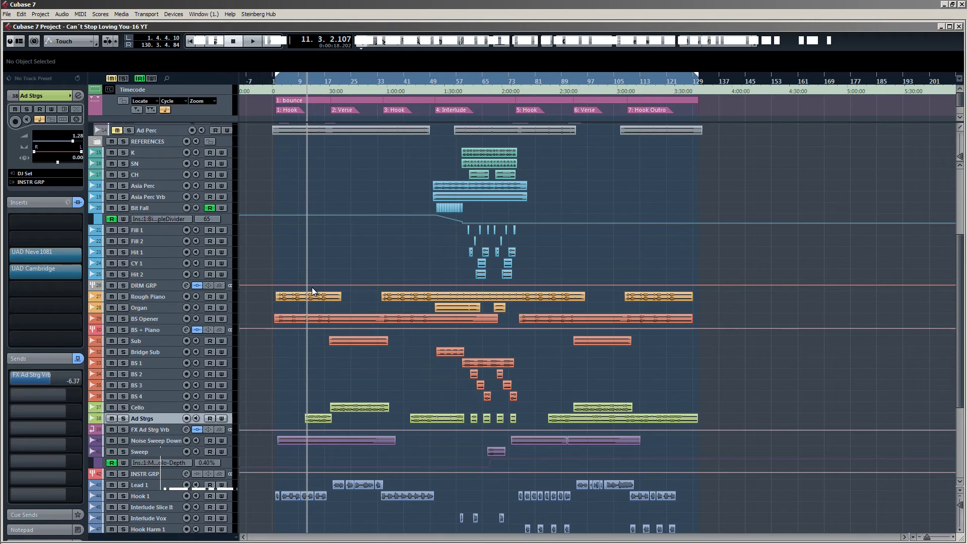
Play the full mix from bar 16 into the verse, follow the tracks up close, and stop playback.
click(322, 80)
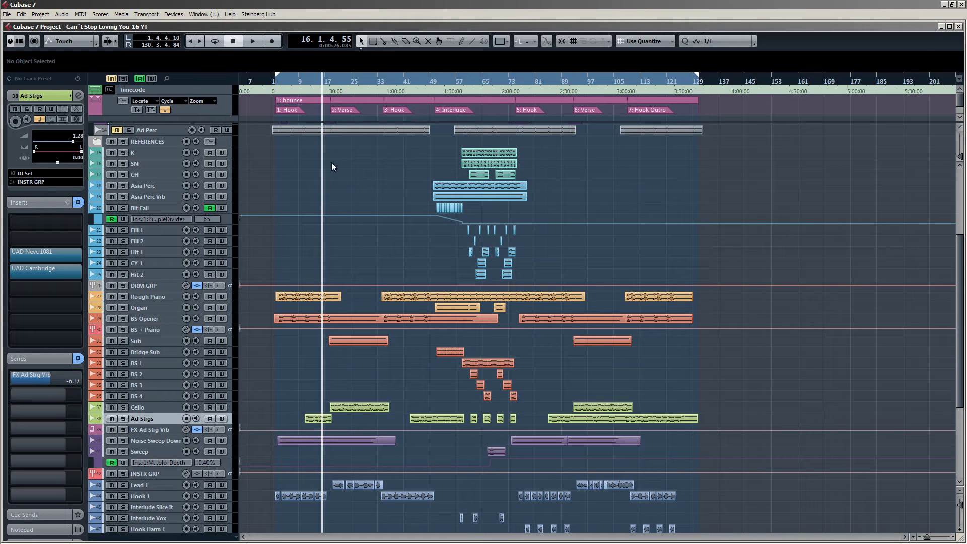
ctrl+scroll(340, 241, up, 2)
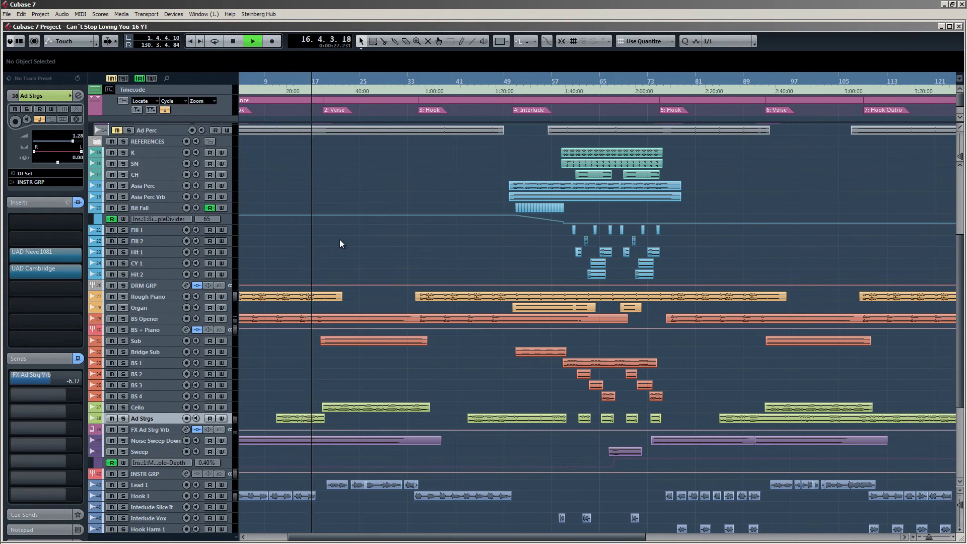
scroll(340, 242, down, 3)
ctrl+scroll(316, 295, up, 2)
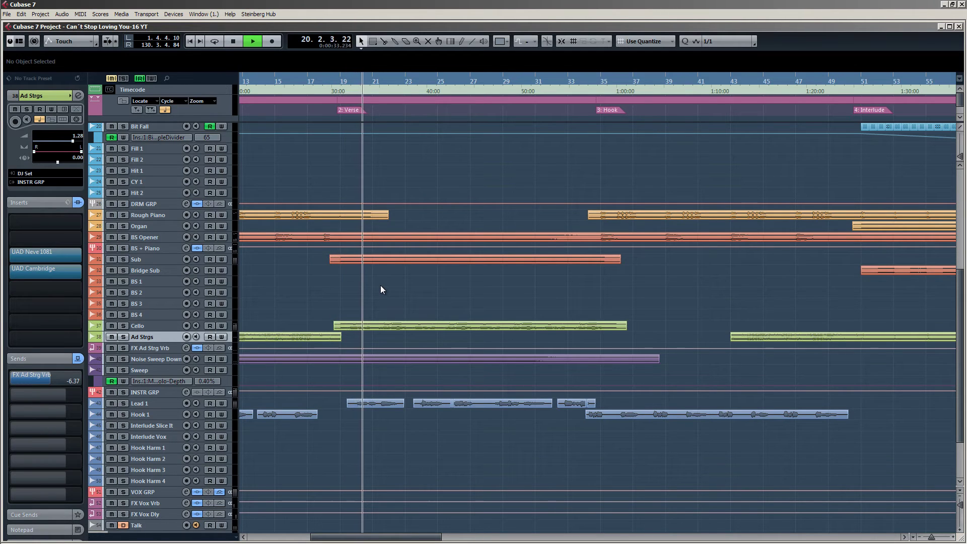
scroll(368, 287, down, 3)
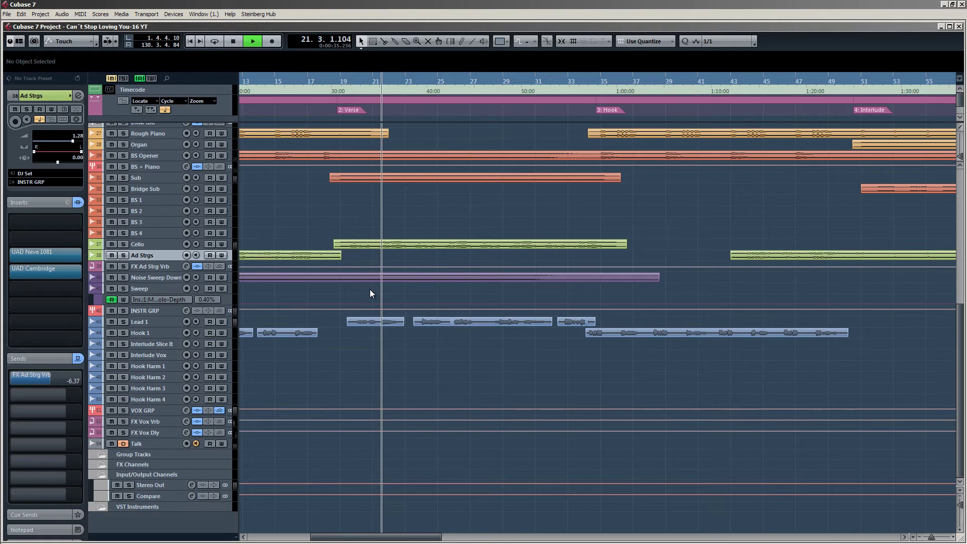
scroll(371, 275, up, 3)
ctrl+scroll(371, 277, down, 5)
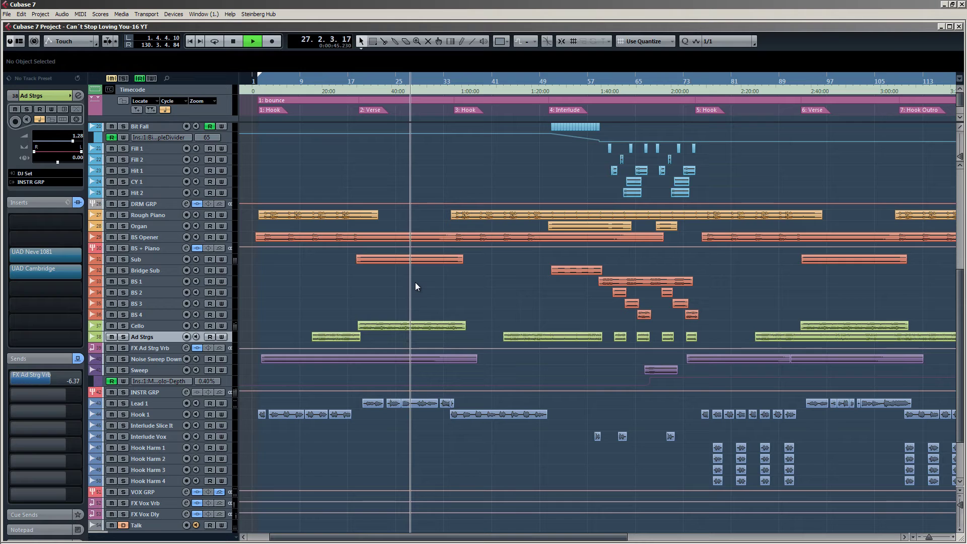
key(space)
Play the soloed Cello track from bar 18 in the verse, stop playback, and turn its solo off.
click(161, 326)
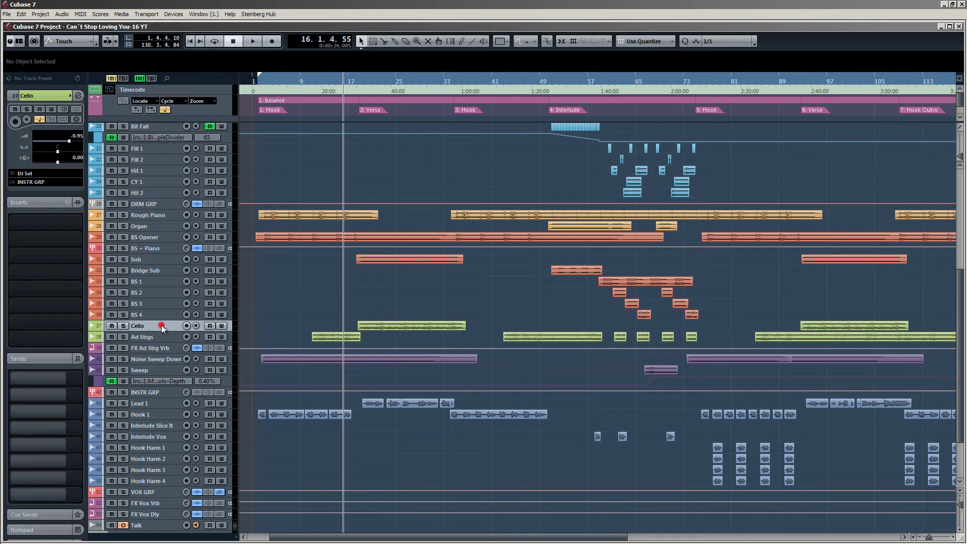
click(356, 81)
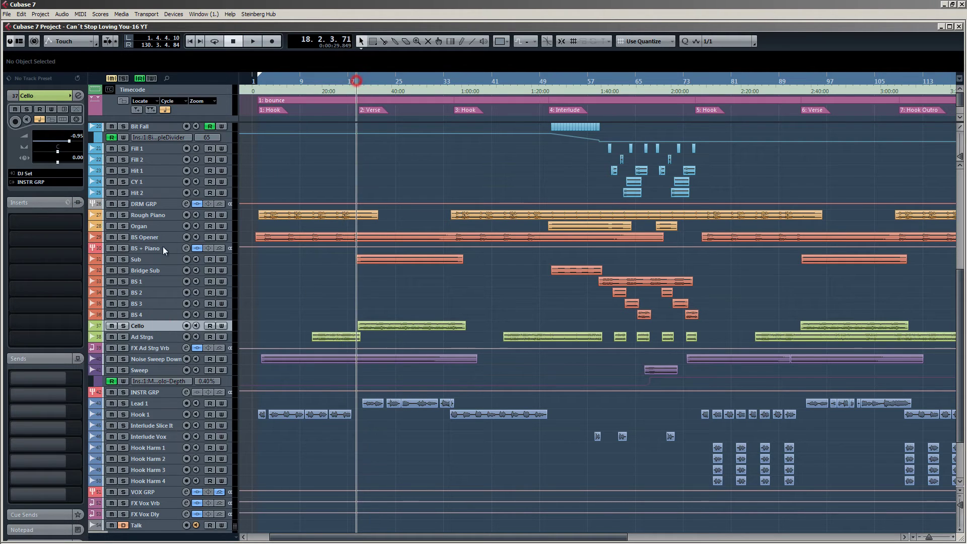
click(124, 326)
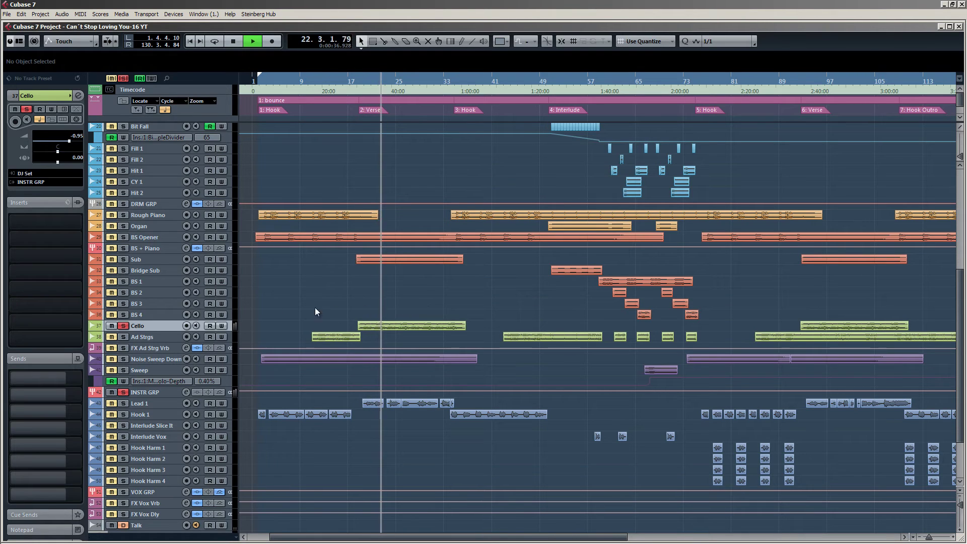
key(space)
click(124, 325)
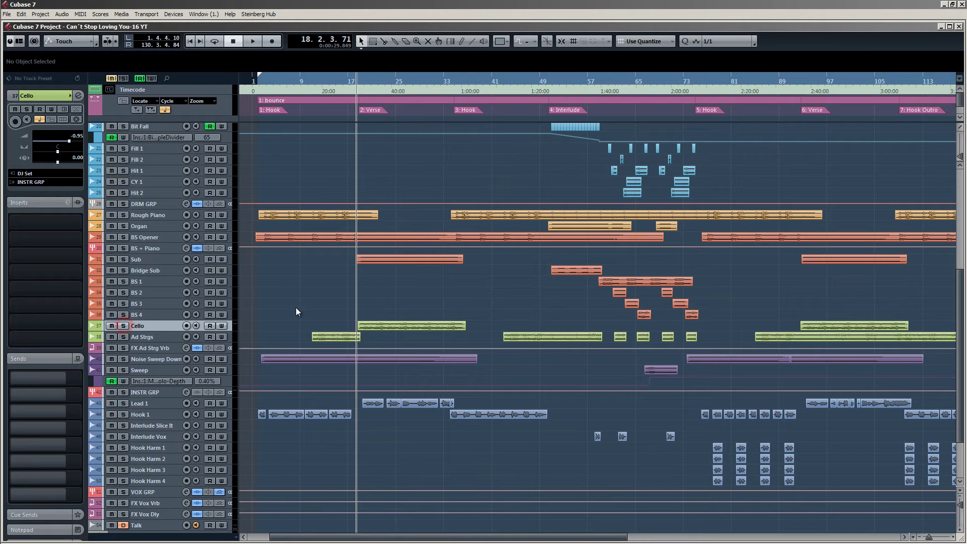
Play the Sub audio track from bar 18, soloing it during playback, then stop and turn its solo off.
click(152, 258)
key(space)
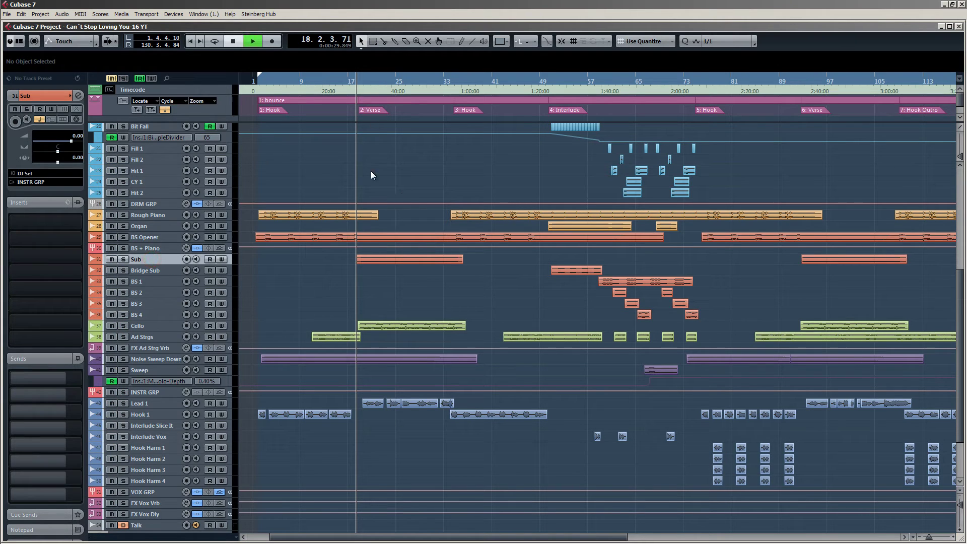
click(124, 259)
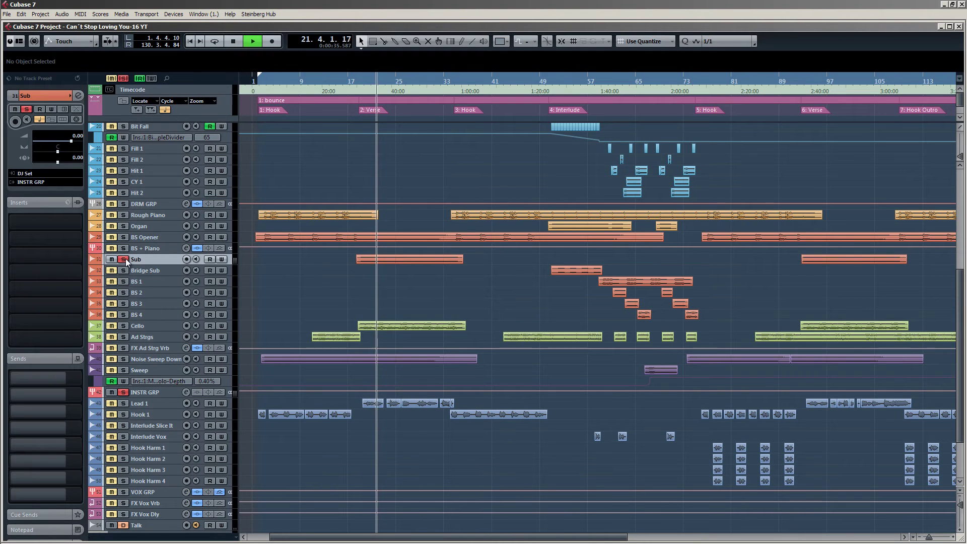
key(space)
click(123, 259)
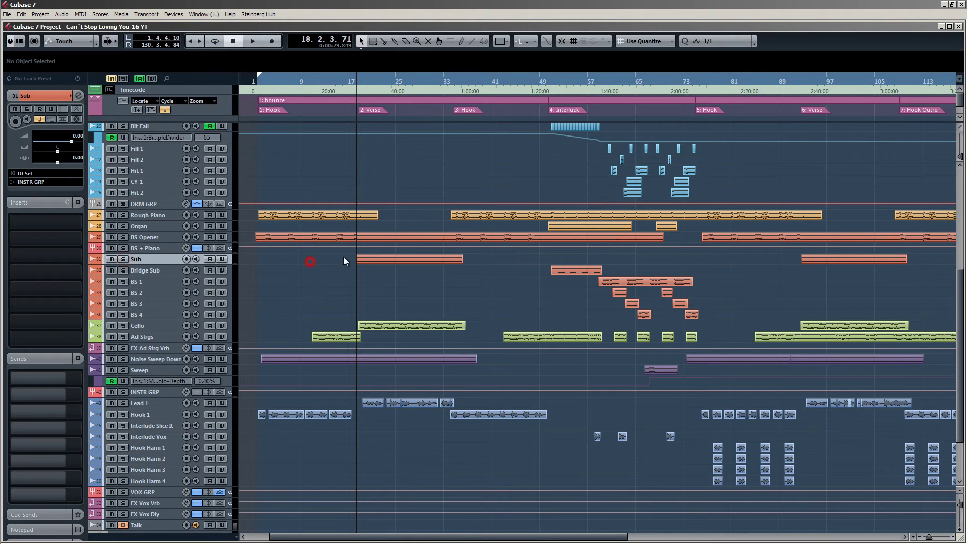
Examine the notes of the first verse part on the backup Sub MIDI track in the Key Editor and close it.
scroll(367, 274, down, 3)
scroll(337, 274, up, 1)
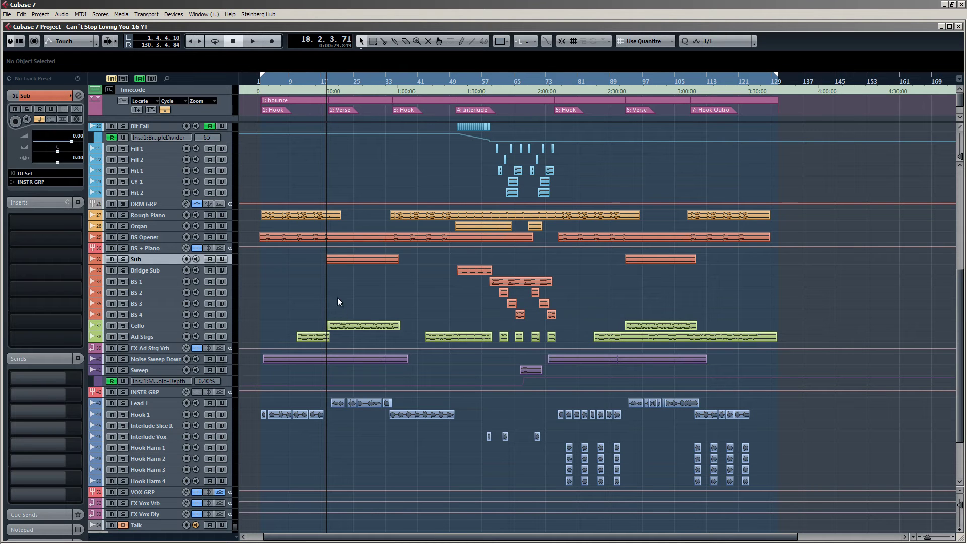
scroll(325, 301, down, 1)
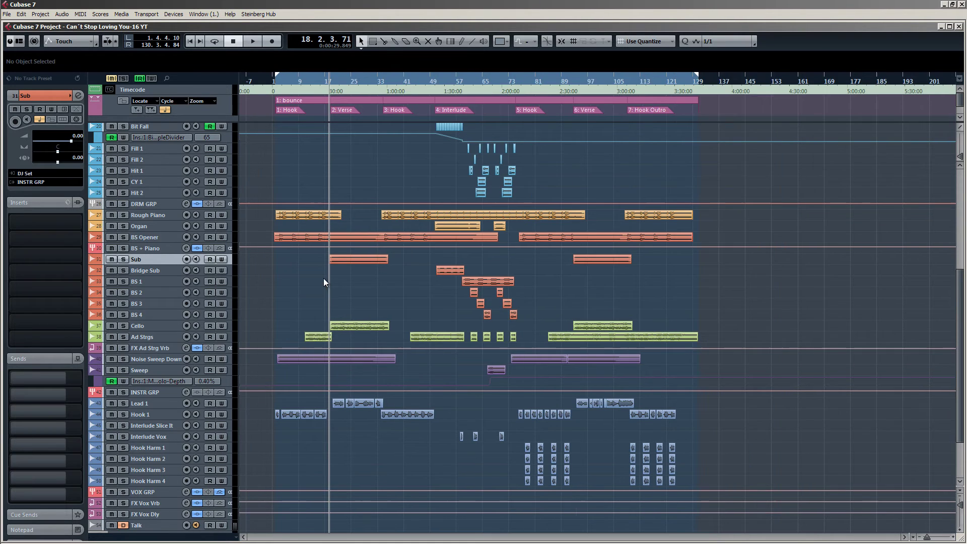
scroll(334, 262, up, 1)
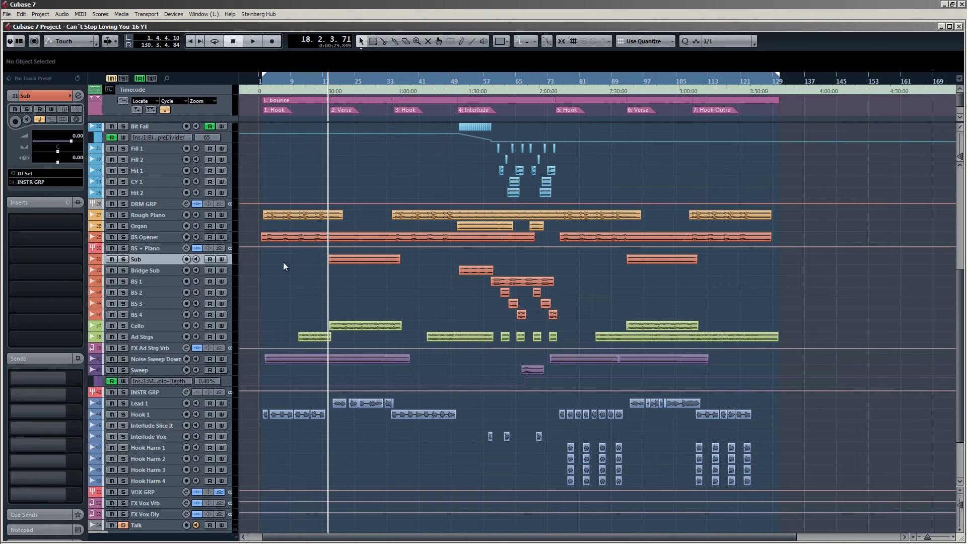
scroll(274, 266, up, 5)
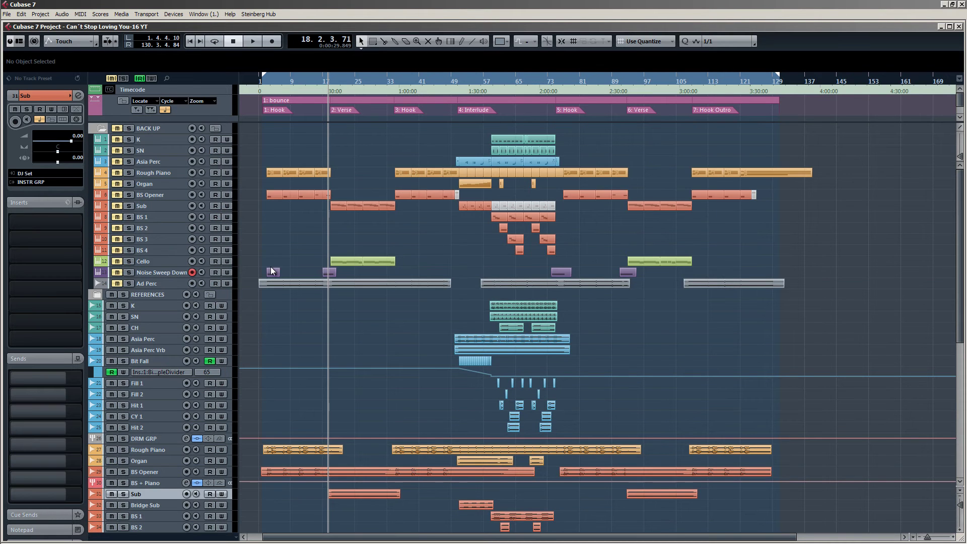
click(158, 205)
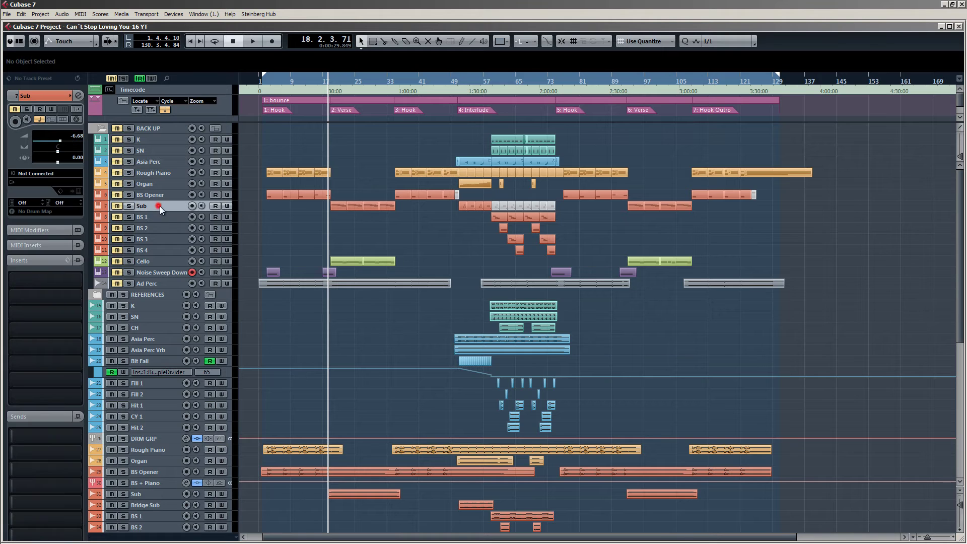
double_click(339, 207)
scroll(392, 292, down, 3)
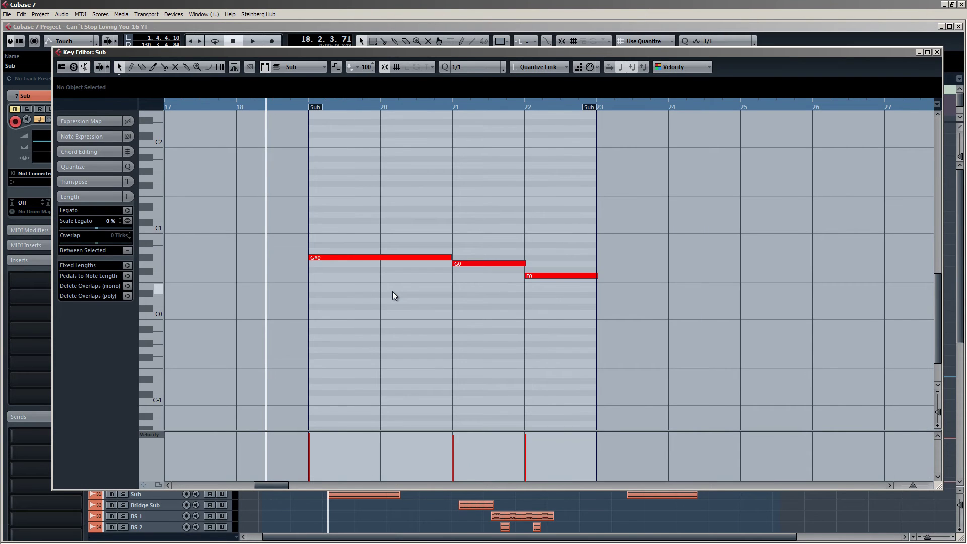
key(Escape)
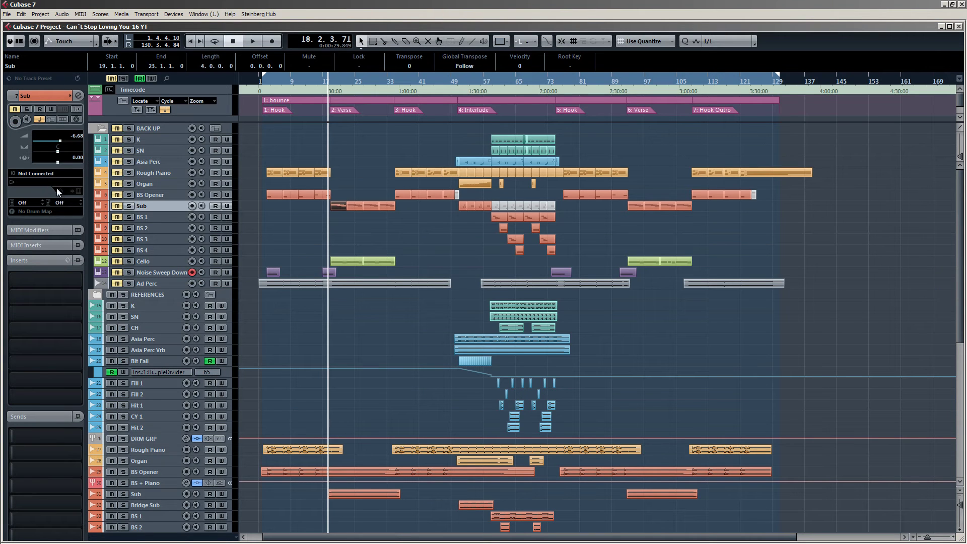
Load Native Instruments Massive as the VST instrument on the backup Sub track and move its window over the arrangement.
click(44, 182)
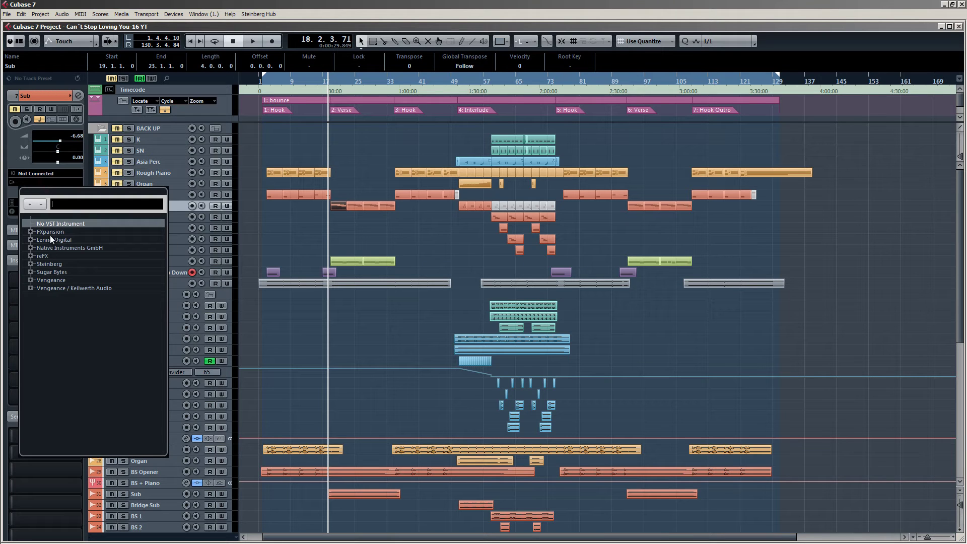
double_click(45, 247)
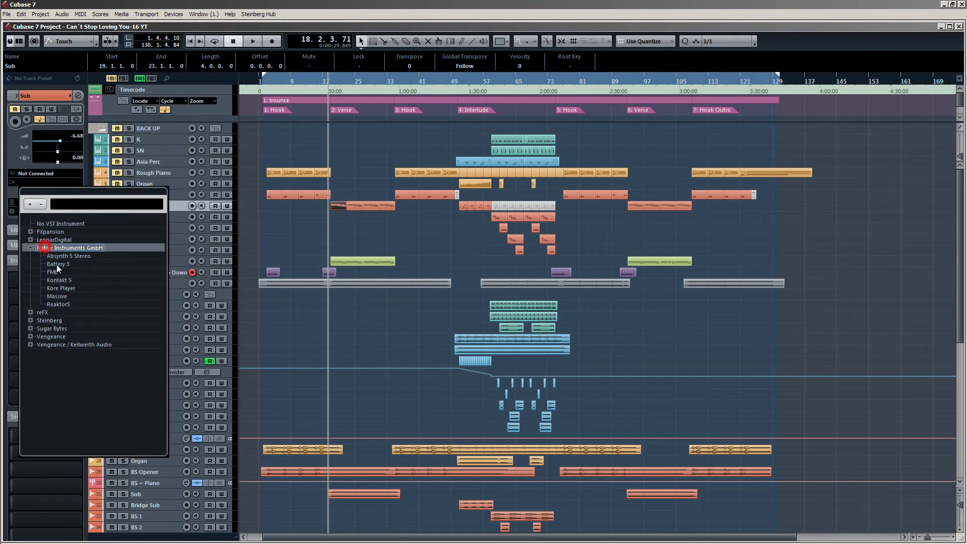
click(57, 296)
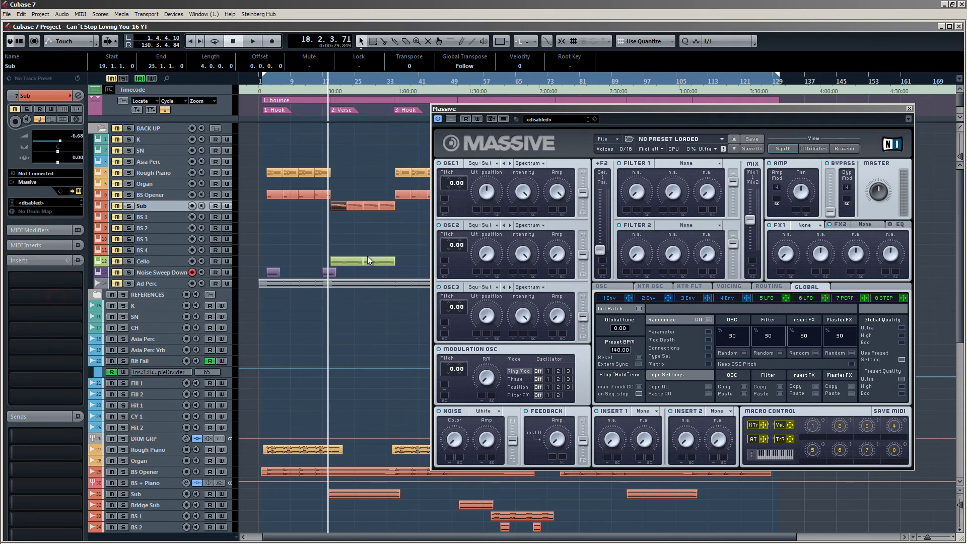
drag(554, 110, 453, 103)
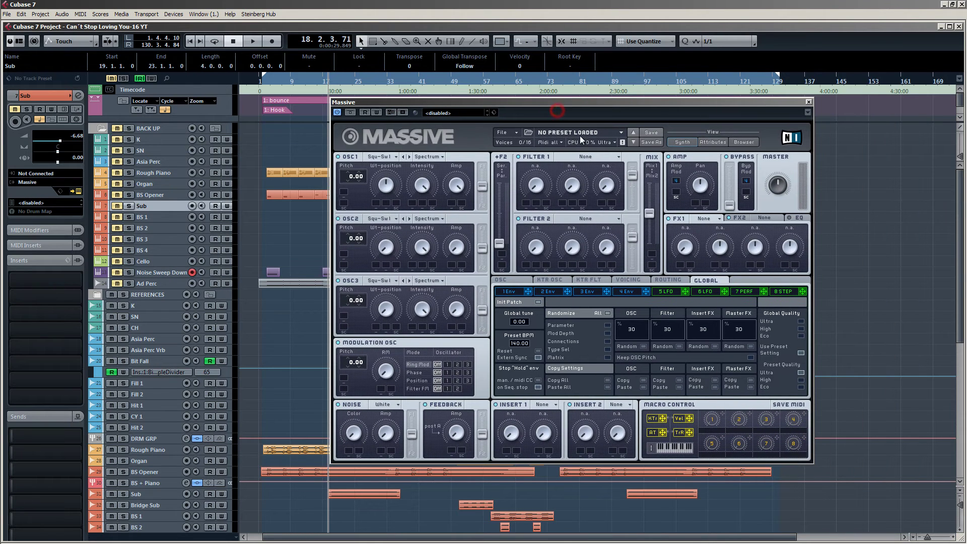
Open the Sub.nmsv sound in Massive and move the plug-in window clear of the verse parts.
click(513, 133)
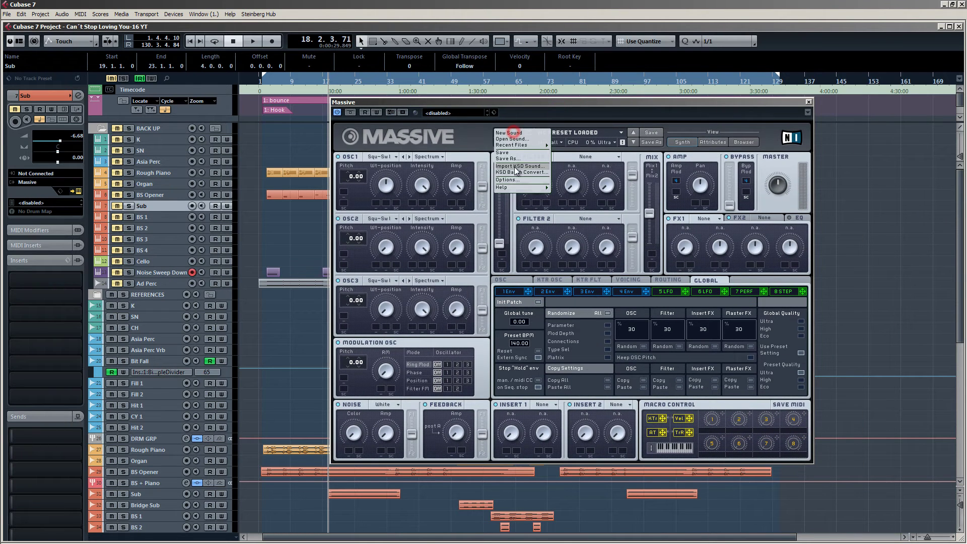
click(513, 139)
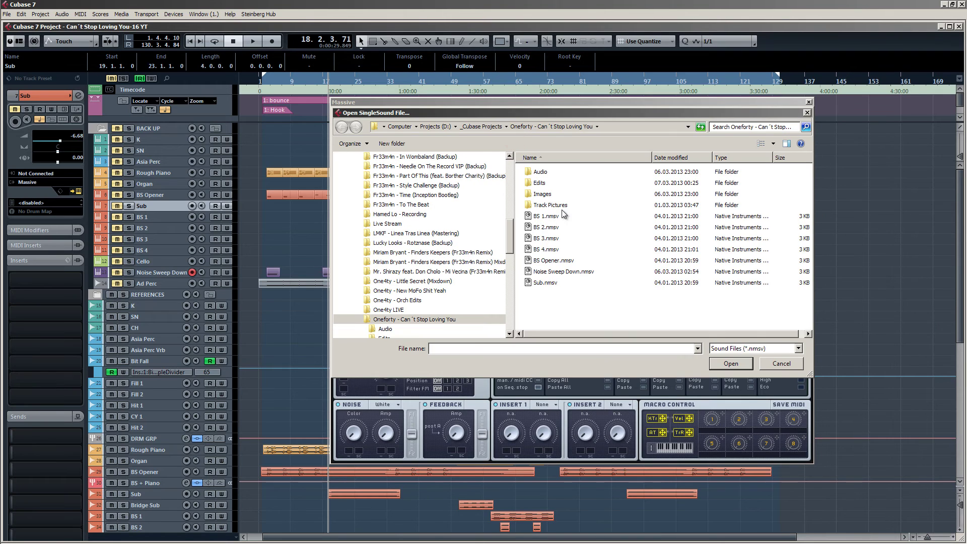
click(542, 284)
double_click(538, 283)
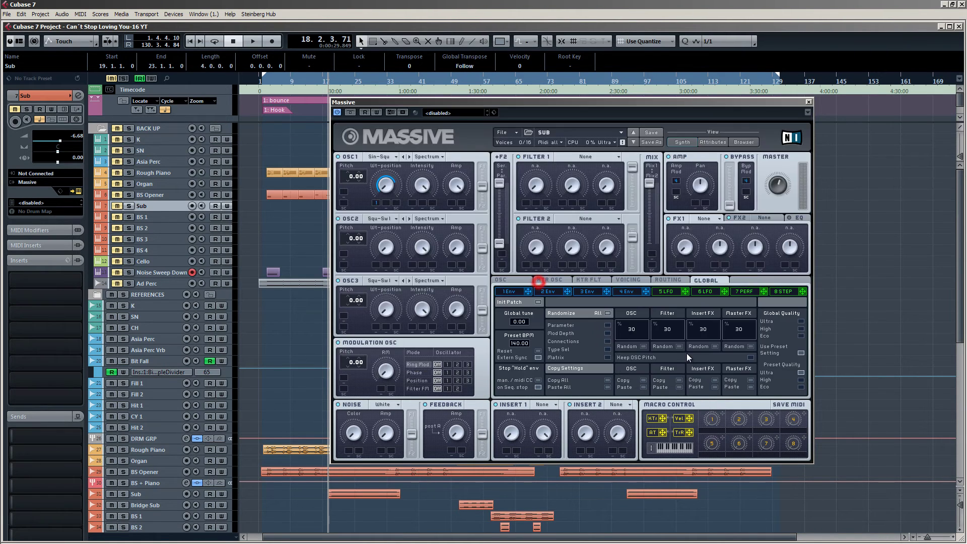
drag(587, 105, 674, 105)
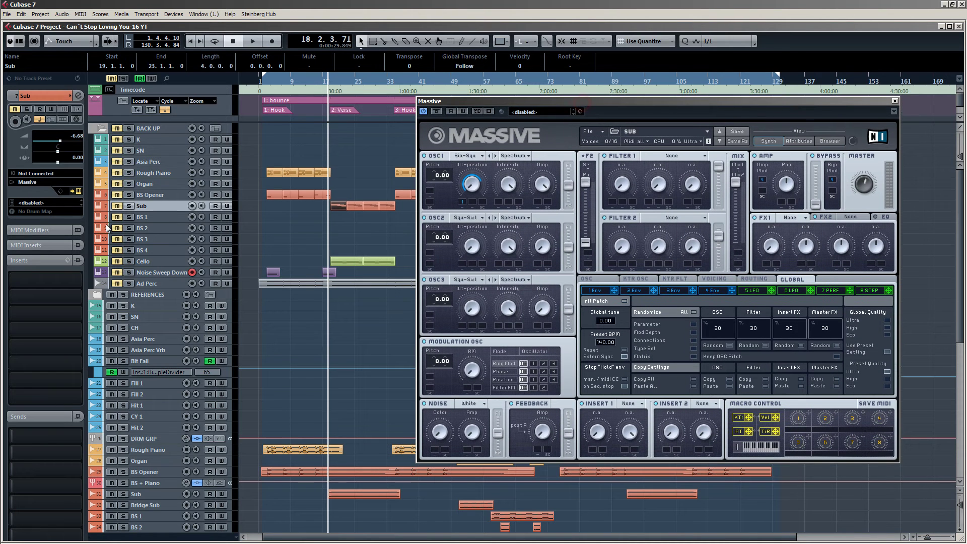
Solo the backup Sub track, play its verse part through Massive from bar 18, and show the 1 Env envelope.
click(128, 206)
scroll(343, 242, up, 3)
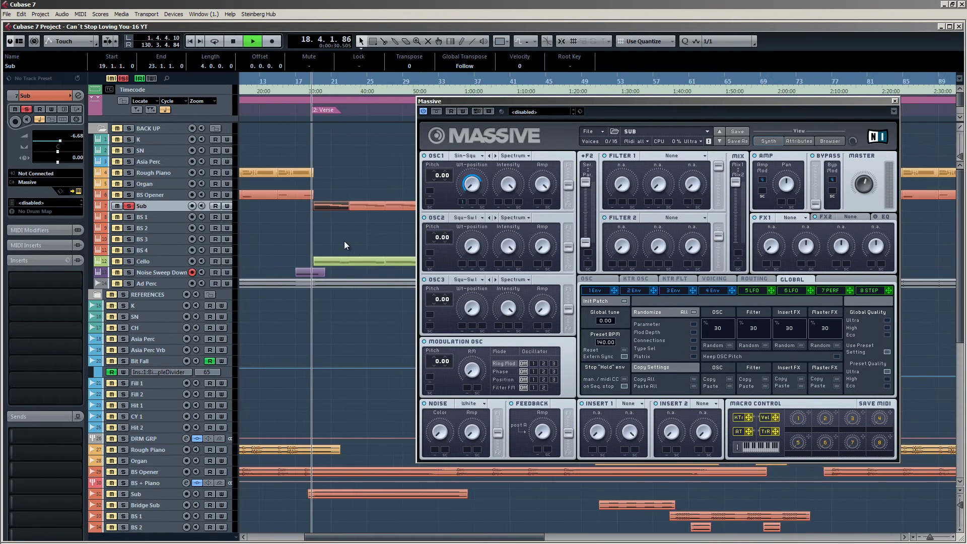
drag(591, 101, 553, 87)
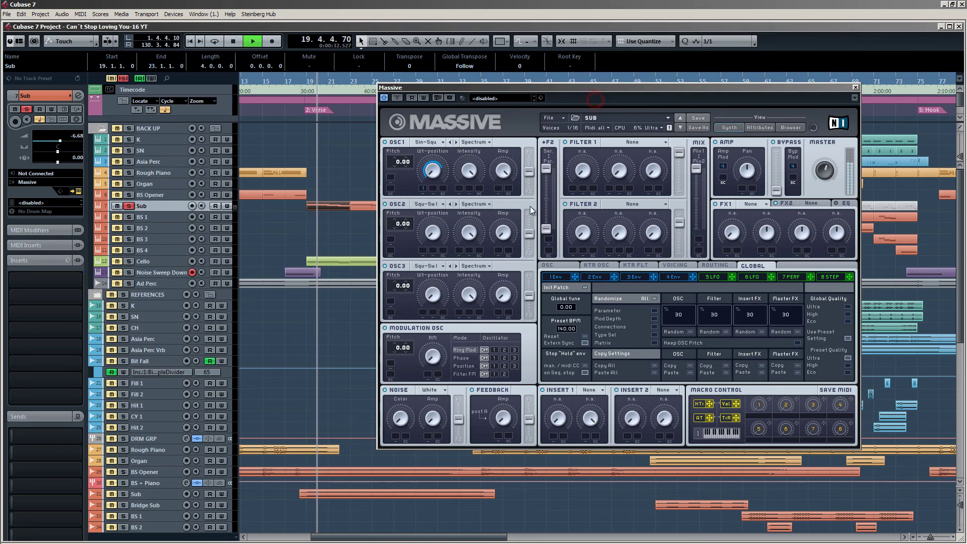
key(space)
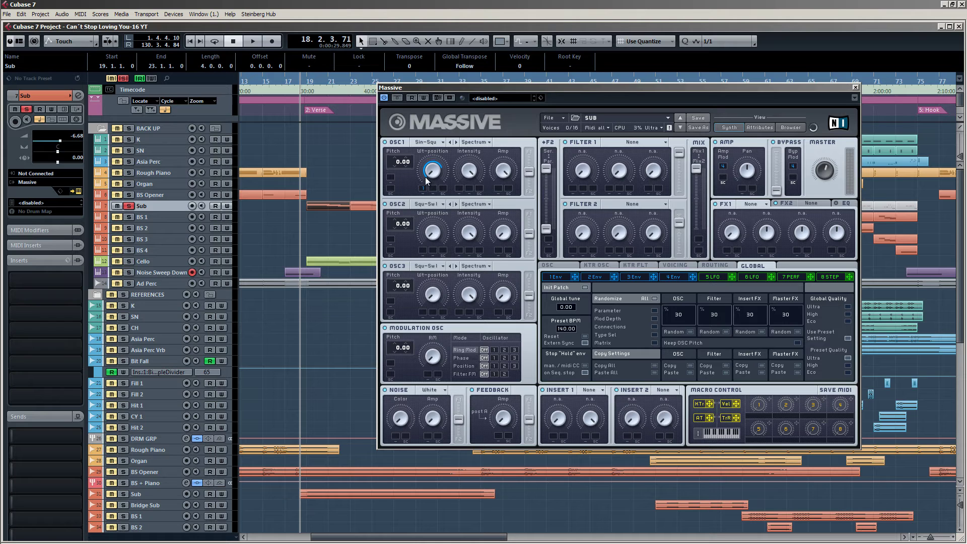
click(556, 277)
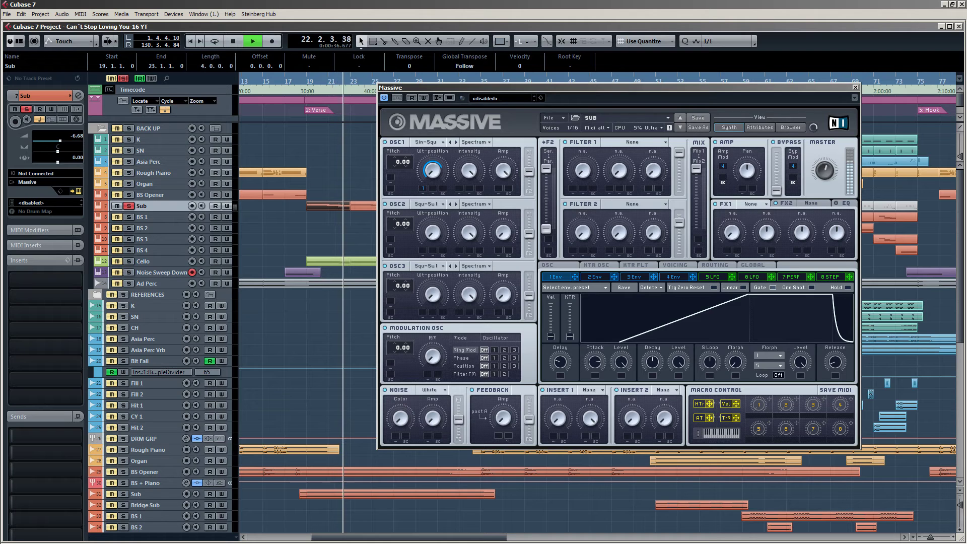
Stop playback, check the notes of the backup Sub track's first verse part in the Key Editor and close it.
key(space)
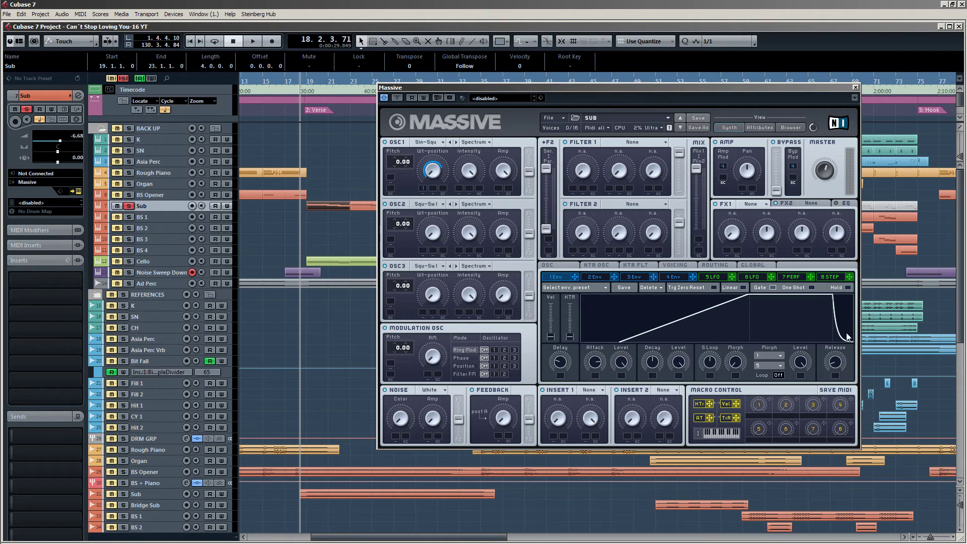
double_click(328, 207)
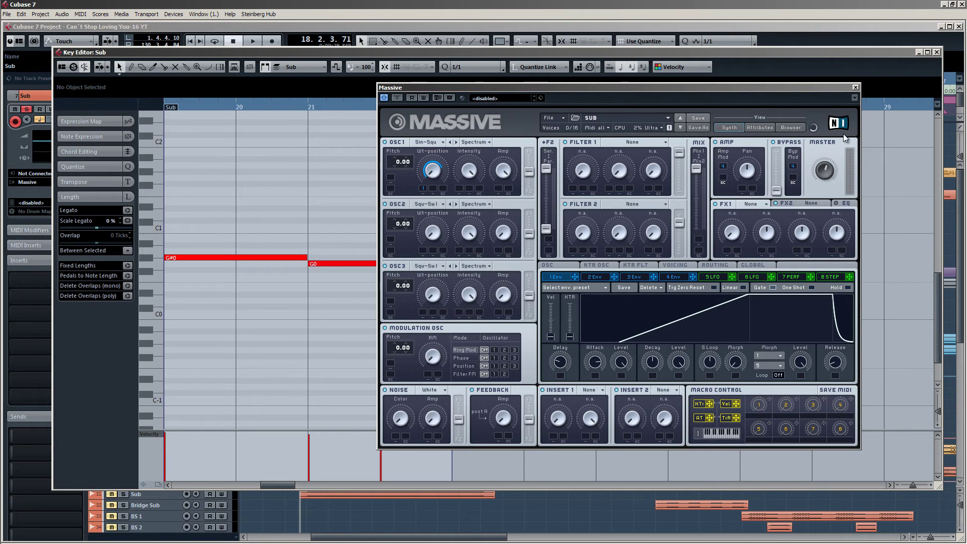
click(937, 52)
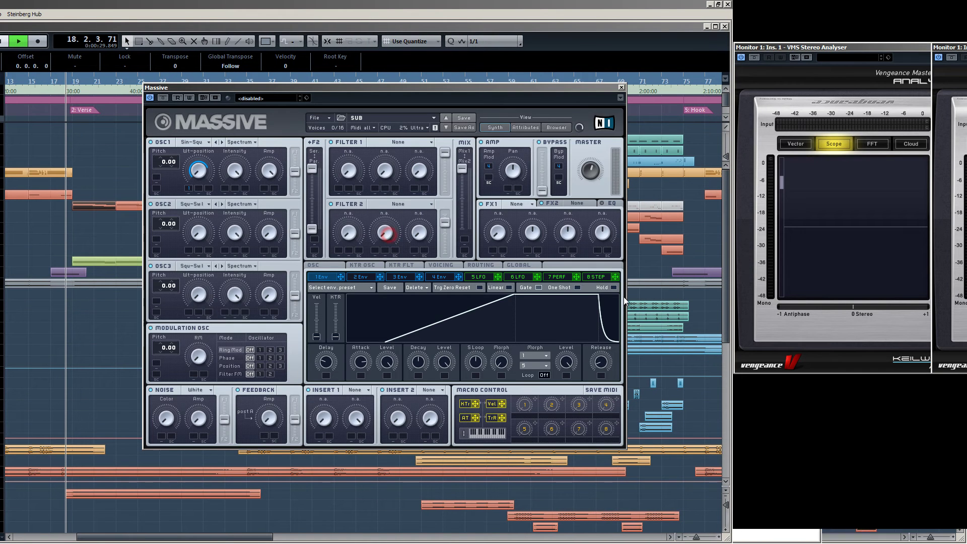
Play the soloed Sub part from bar 18 through Massive and examine its waveform in the VMS Stereo Analyser's Scope view.
key(space)
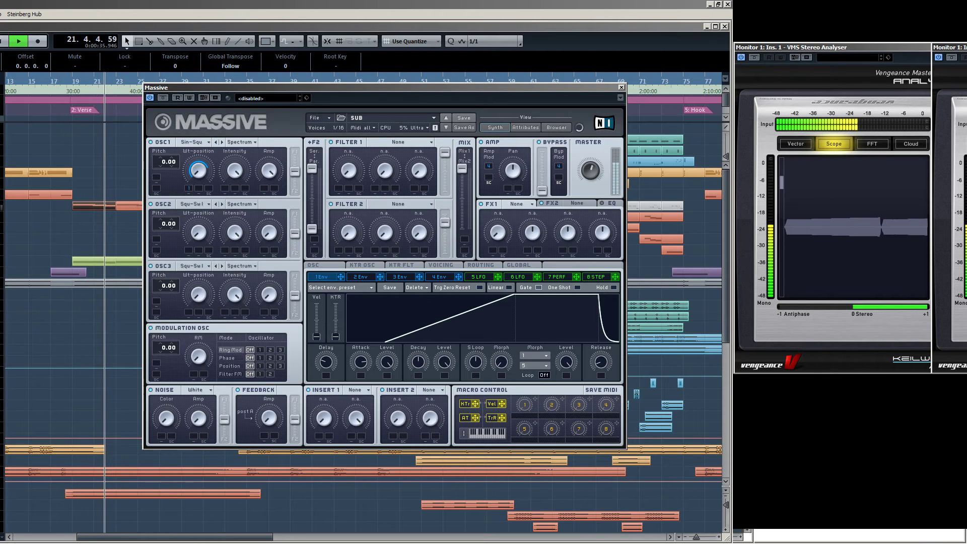
click(961, 194)
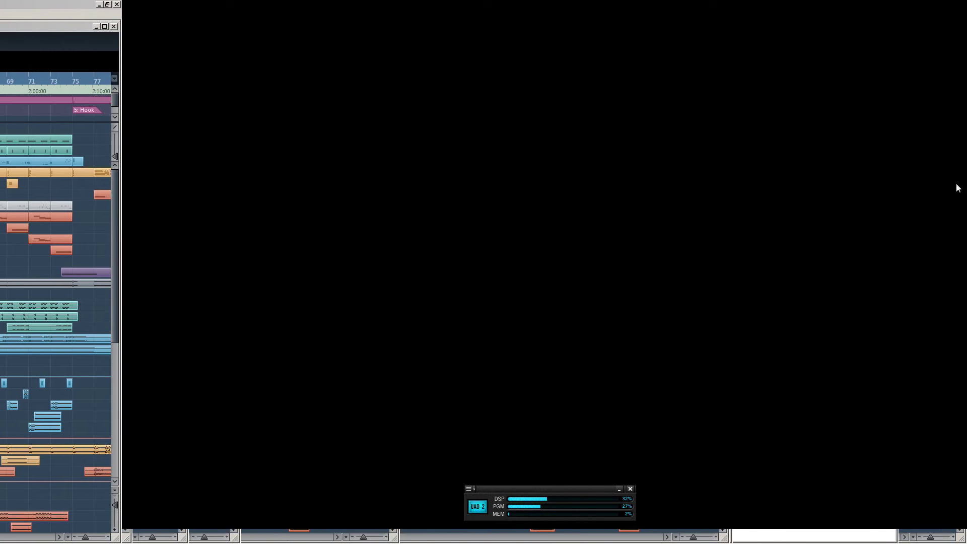
click(49, 205)
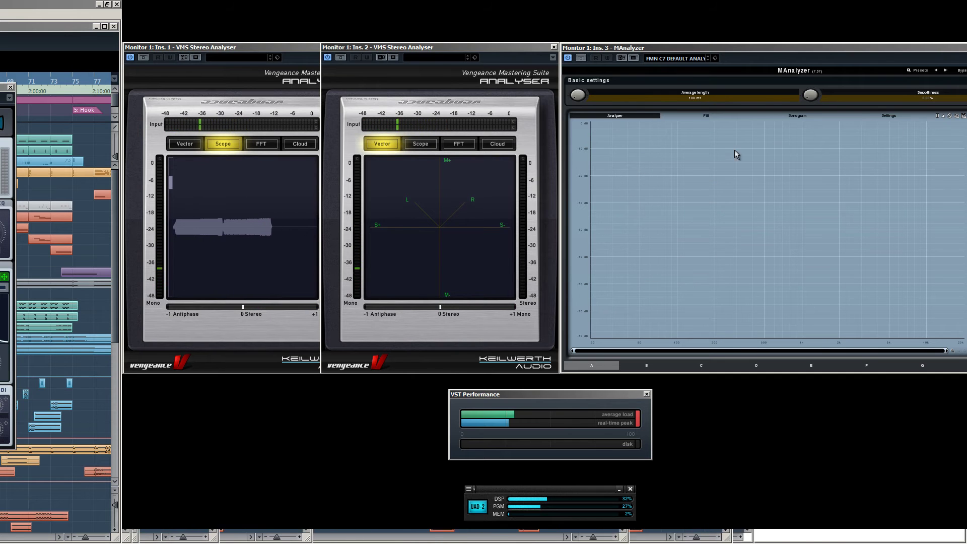
key(alt+KP_1)
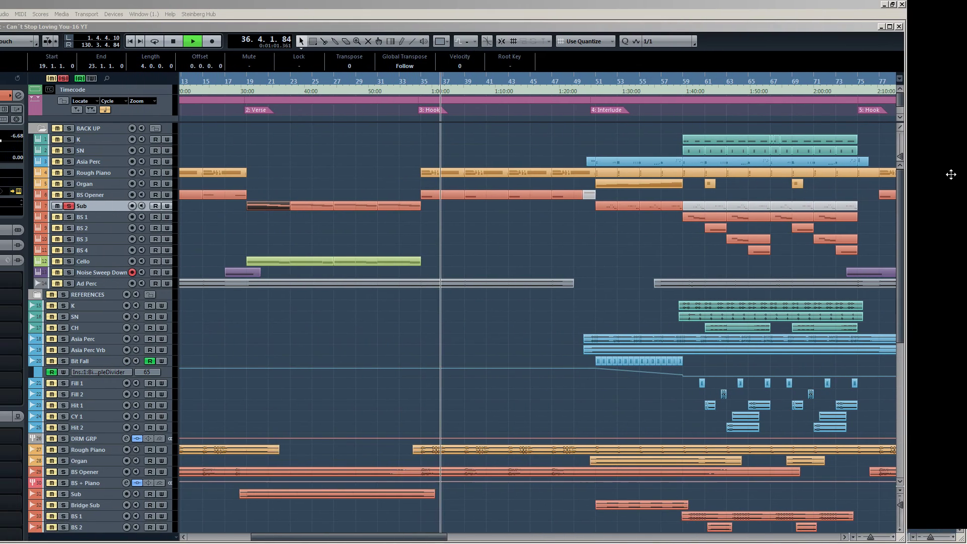
key(space)
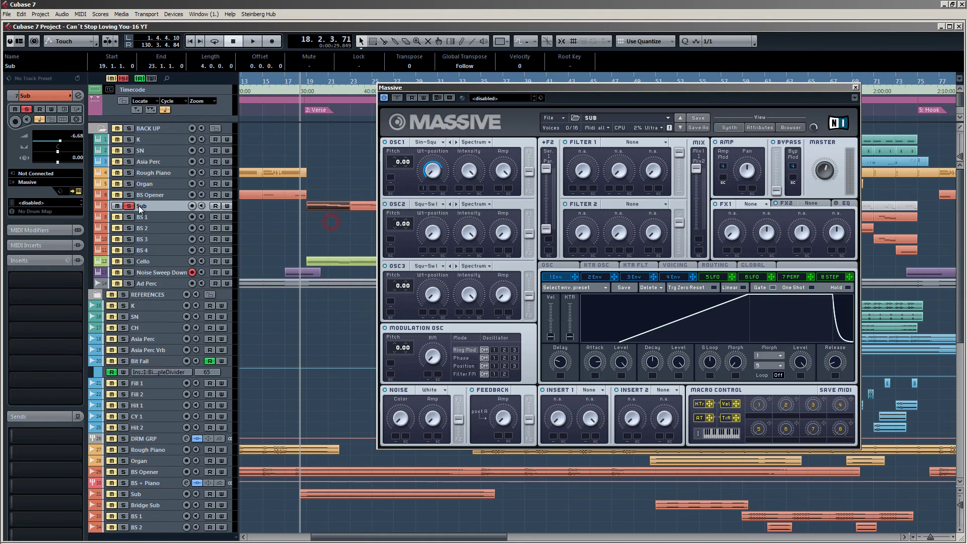
Unsolo the backup Sub track, close the Massive window and play the full mix from bar 18 while viewing the tracks.
click(130, 206)
click(856, 87)
key(space)
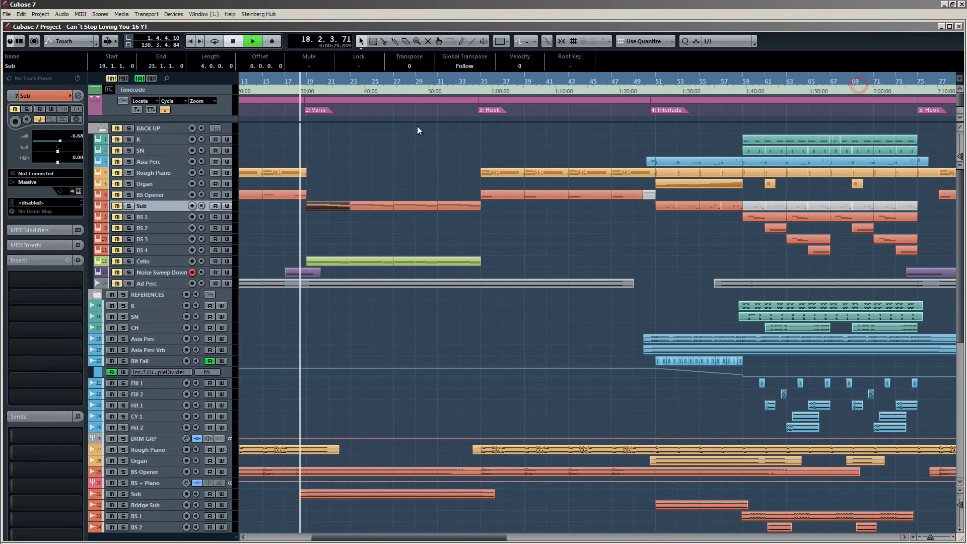
click(390, 234)
scroll(355, 242, down, 2)
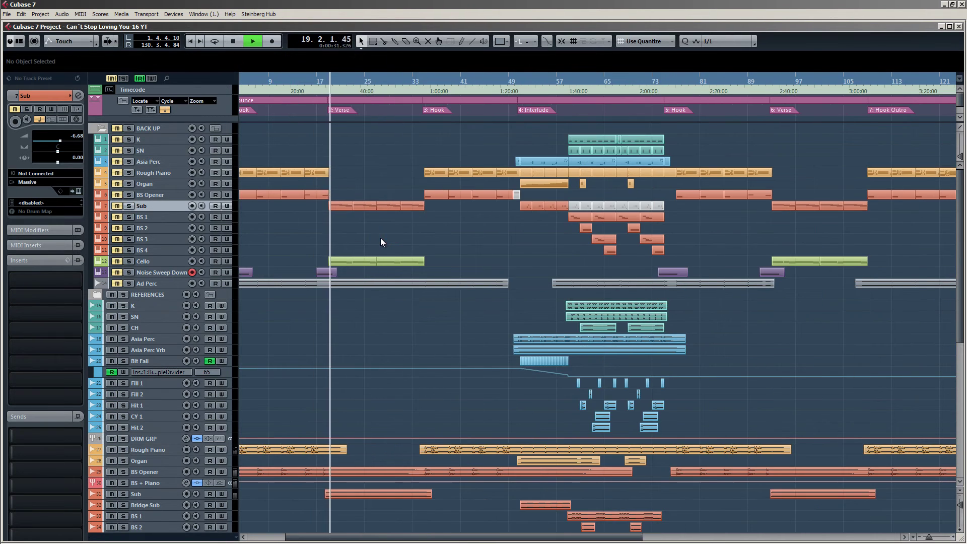
scroll(388, 261, down, 3)
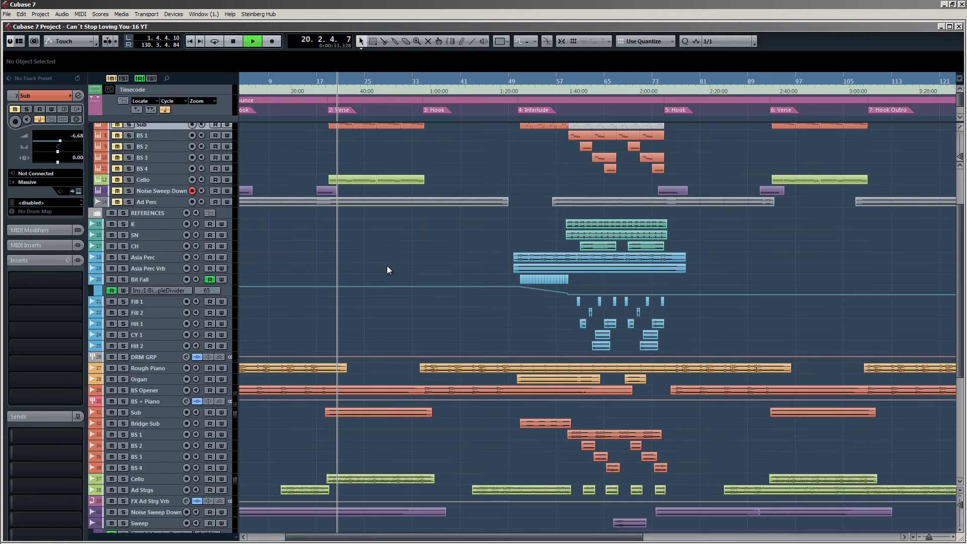
scroll(381, 261, down, 9)
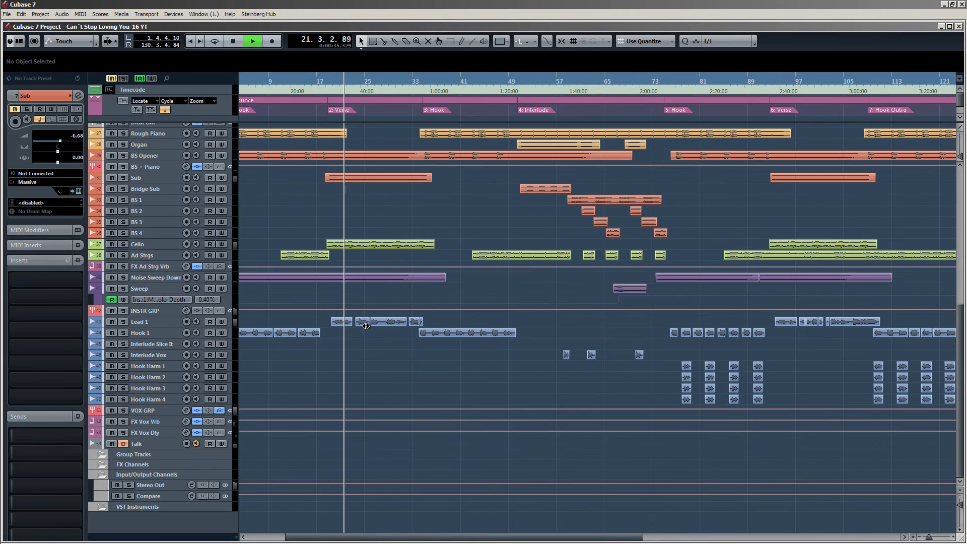
scroll(363, 337, up, 12)
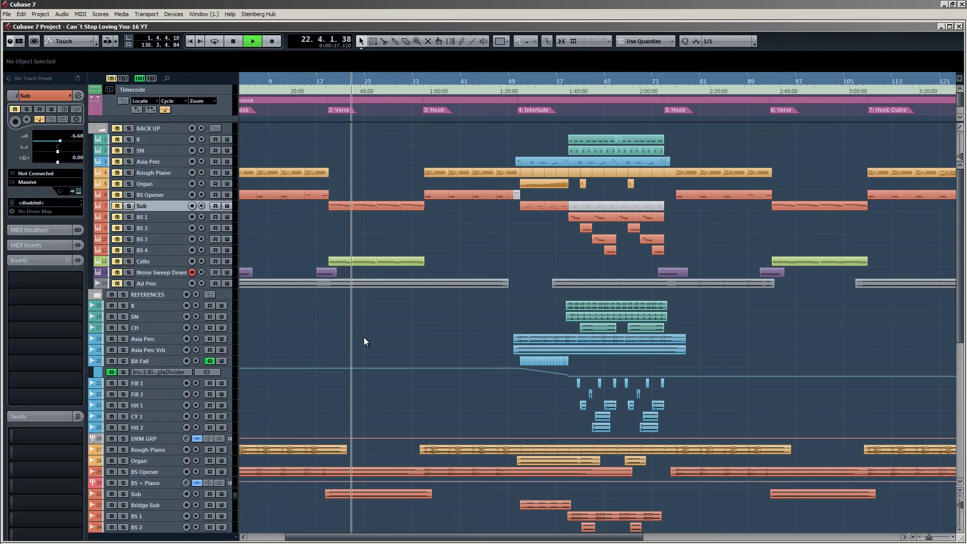
key(space)
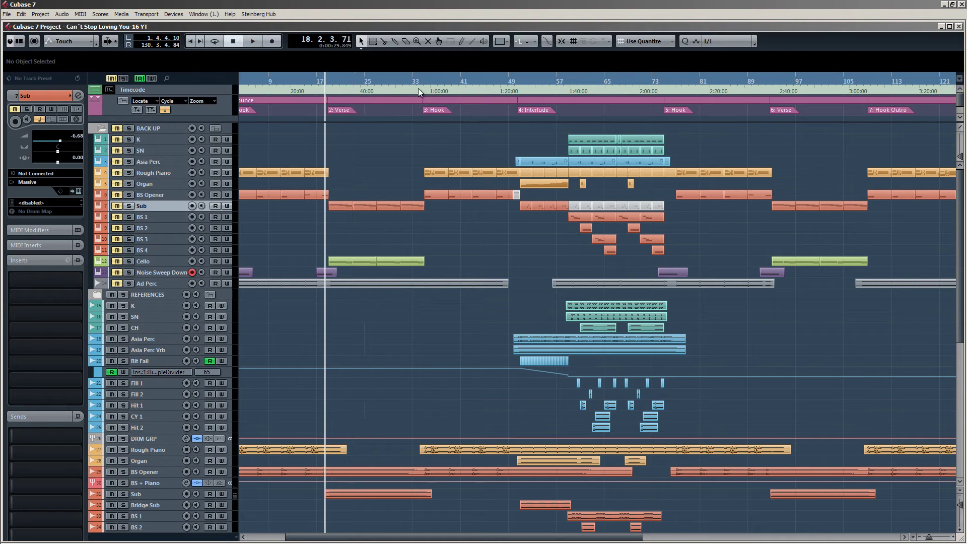
Play the full mix from about bar 32 into the Hook after the first verse, looking over the wider arrangement.
click(418, 88)
click(408, 91)
key(space)
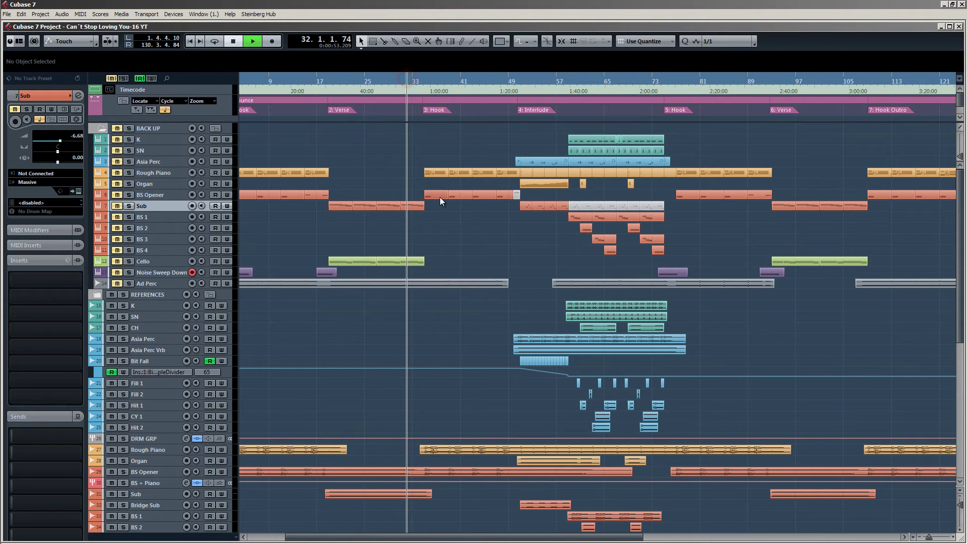
scroll(441, 204, down, 3)
key(g)
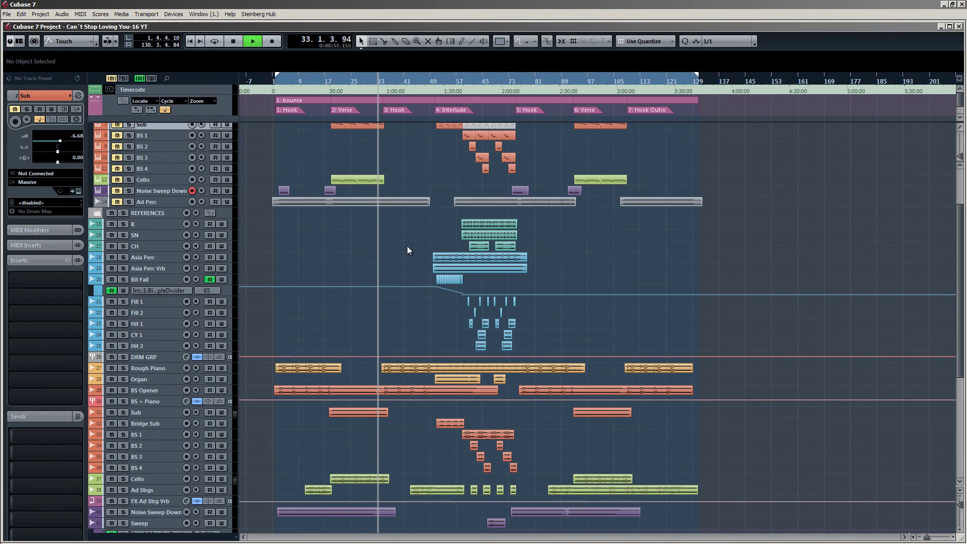
key(g)
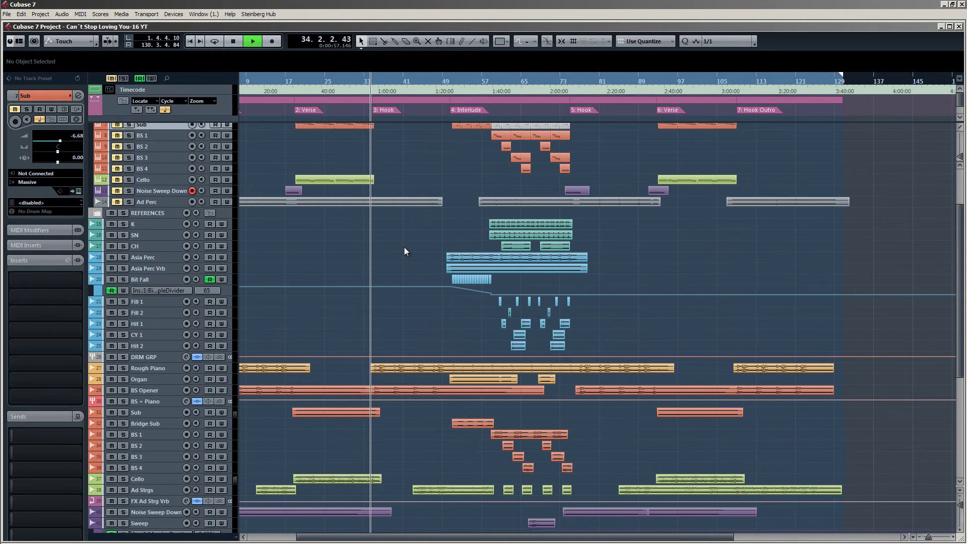
scroll(404, 249, down, 3)
scroll(404, 246, up, 6)
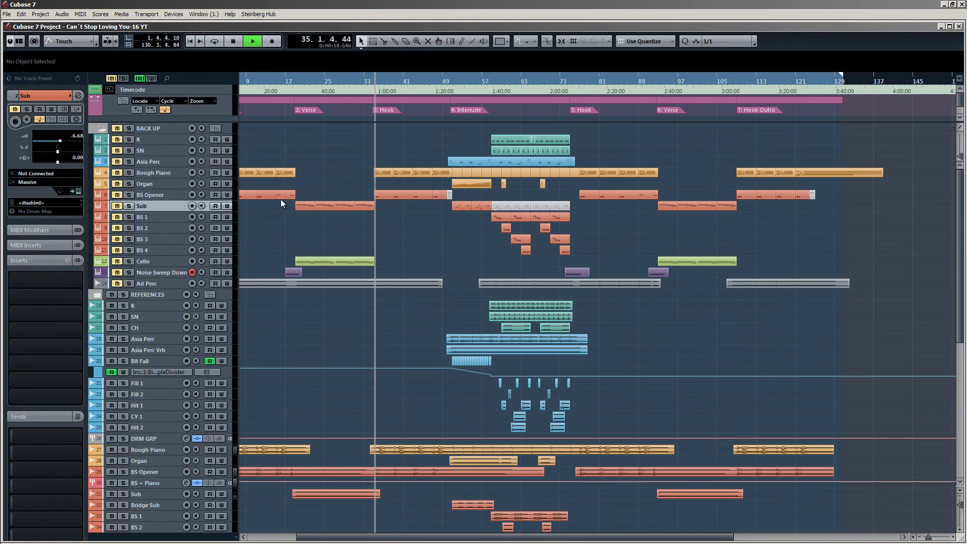
Collapse the BACK UP folder track and play the transition into the Interlude from bar 49.
click(99, 128)
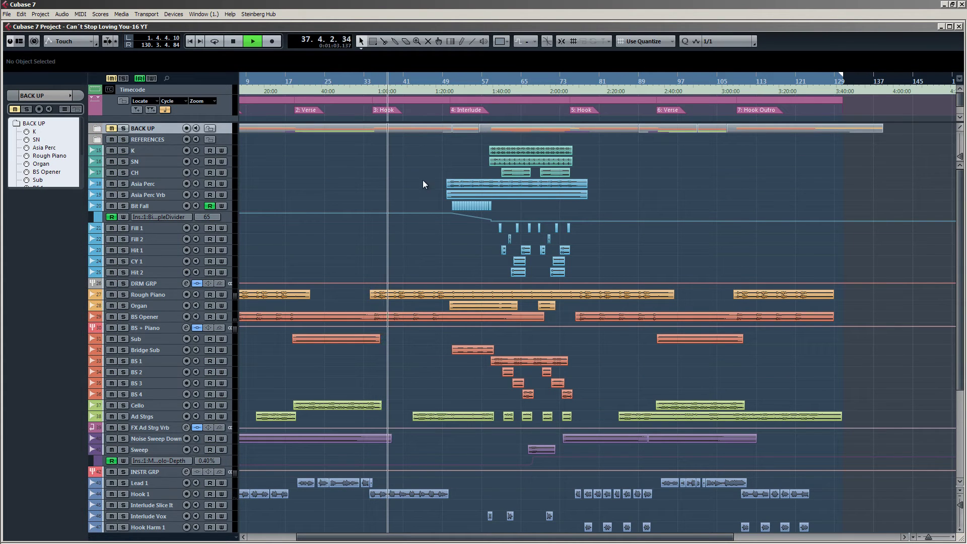
key(space)
click(424, 80)
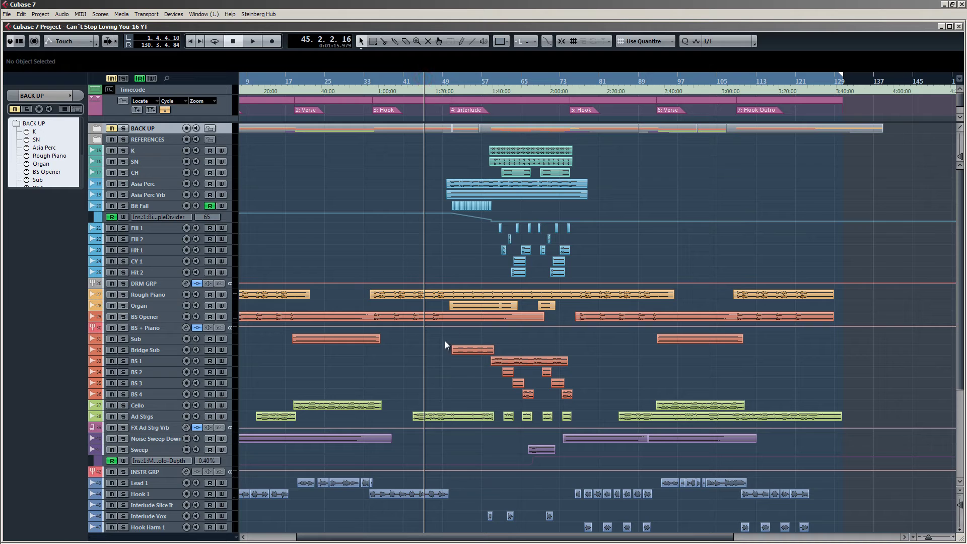
click(447, 81)
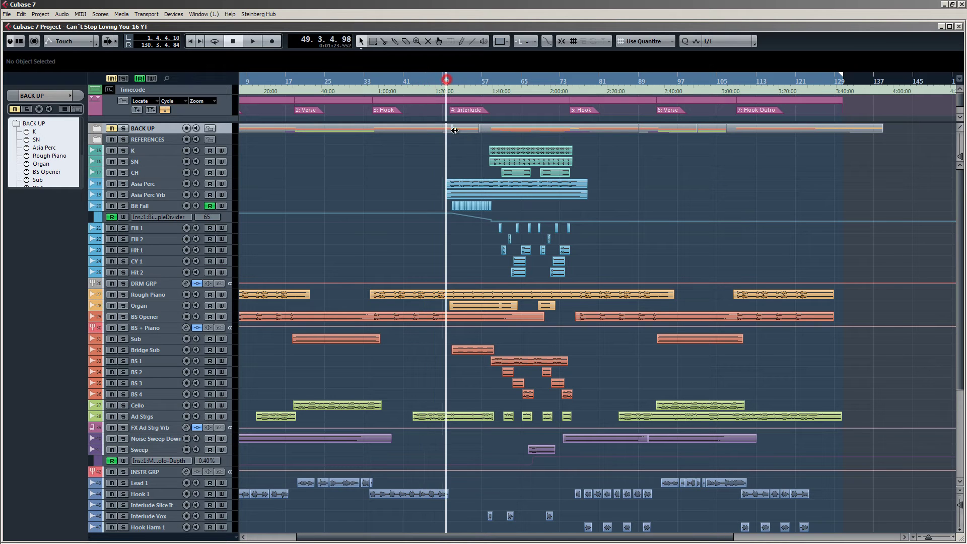
scroll(493, 183, up, 4)
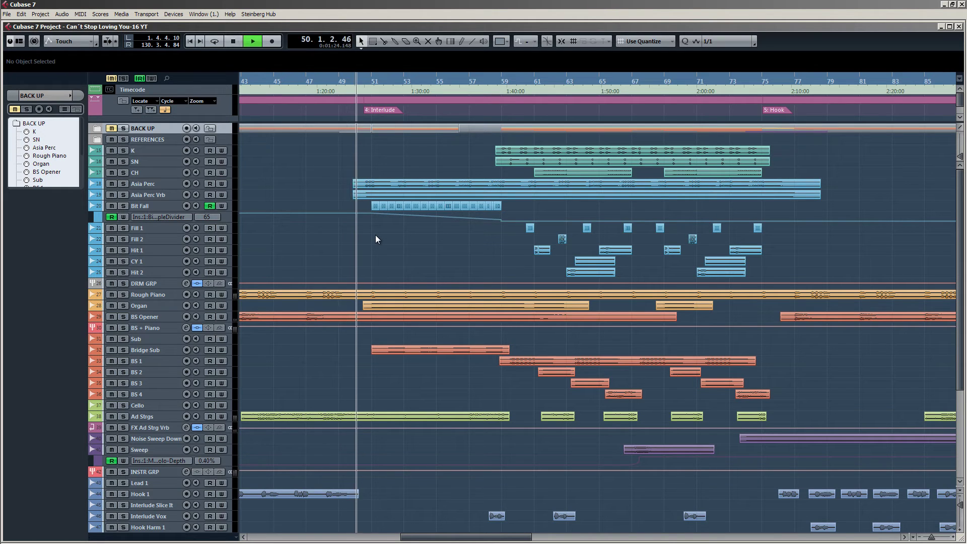
key(space)
Play the mix from bar 47 into the Interlude with the following sections in view, and stop playback.
click(309, 80)
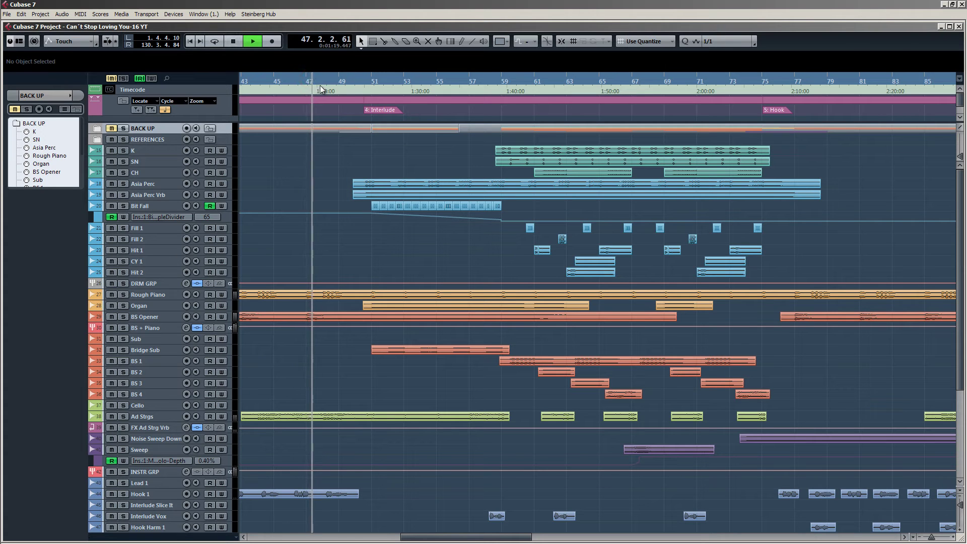
key(g)
key(g)
key(g)
key(g)
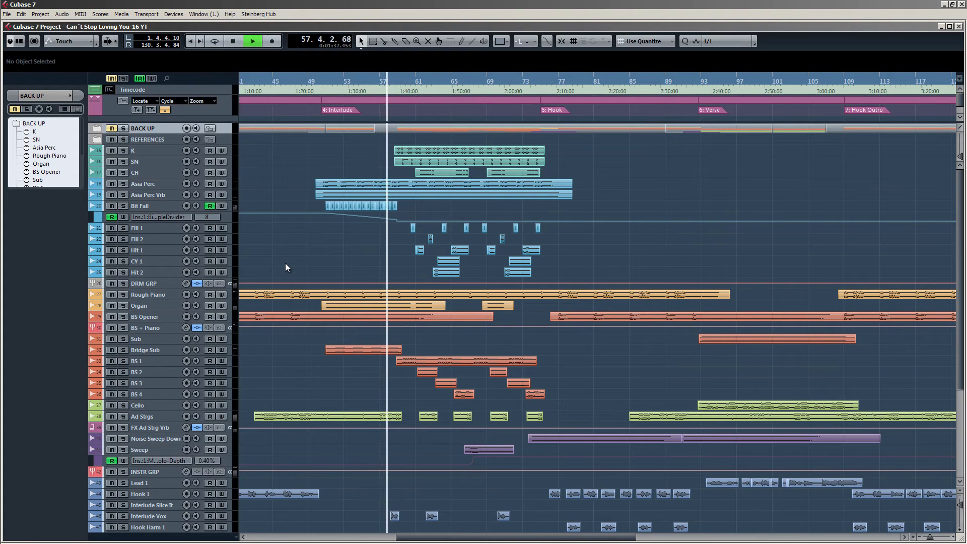
key(space)
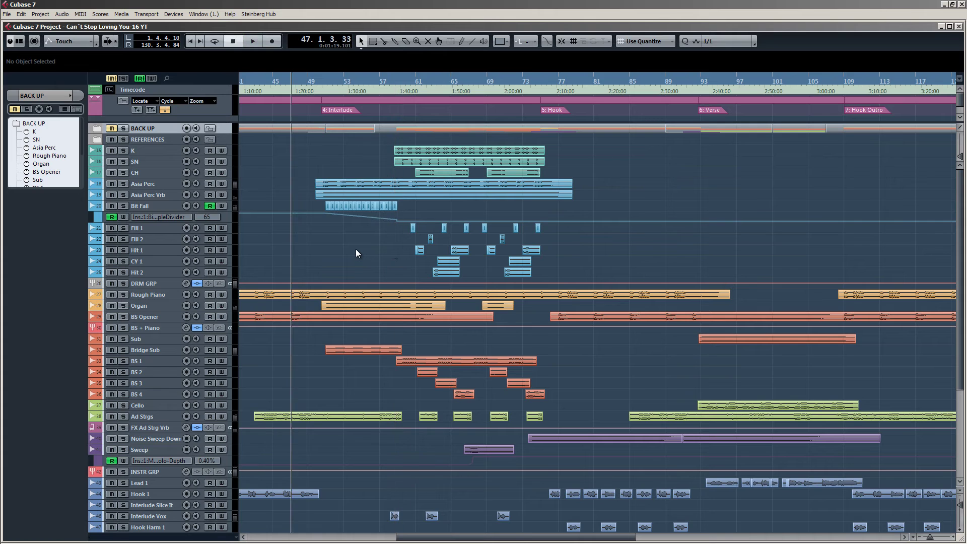
Locate to bar 49, enlarge the Asia Perc audio track to inspect its waveform, and restore its row height.
click(312, 82)
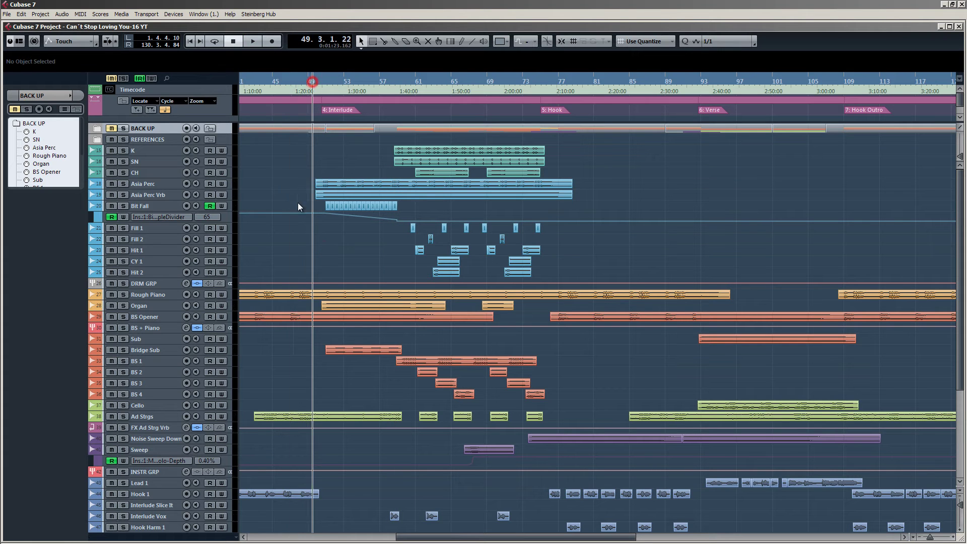
key(h)
key(h)
key(h)
key(h)
key(g)
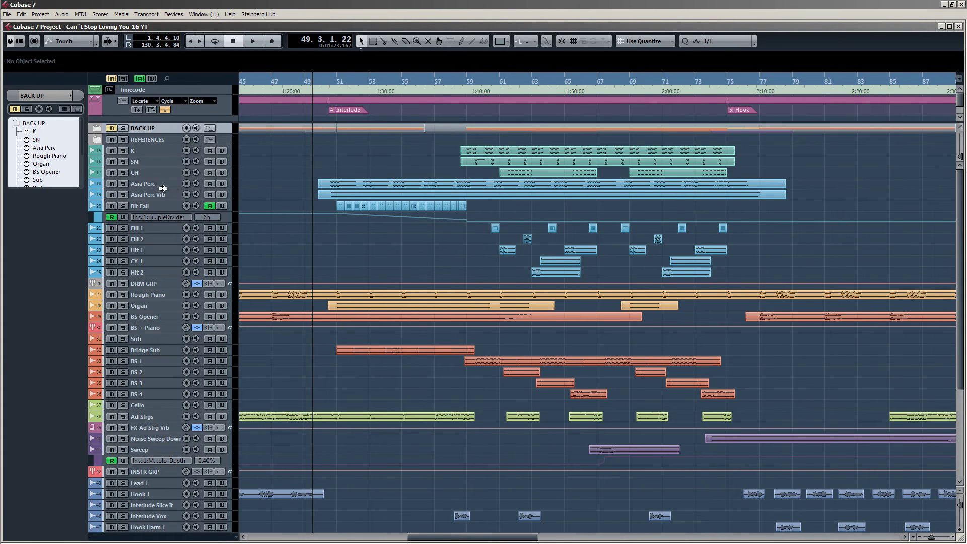
click(162, 188)
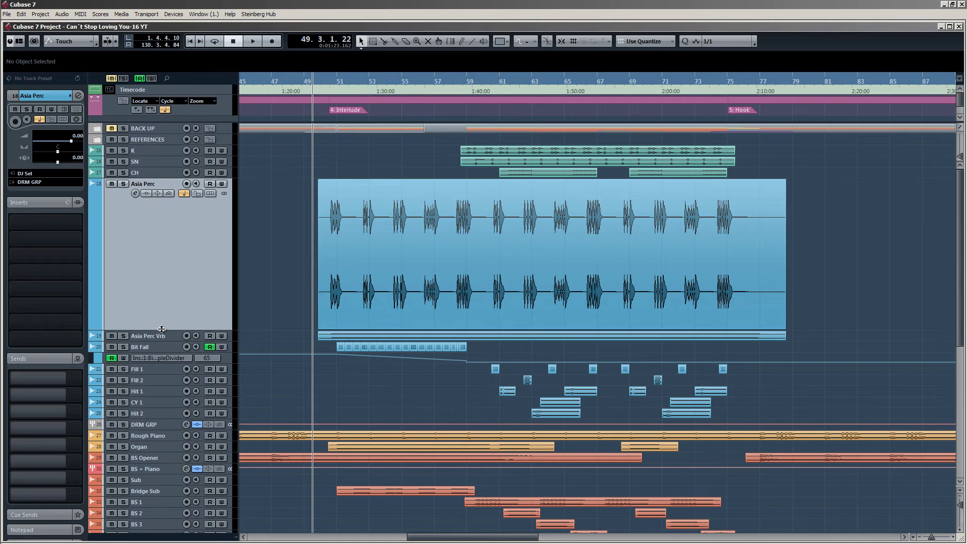
drag(162, 329, 159, 189)
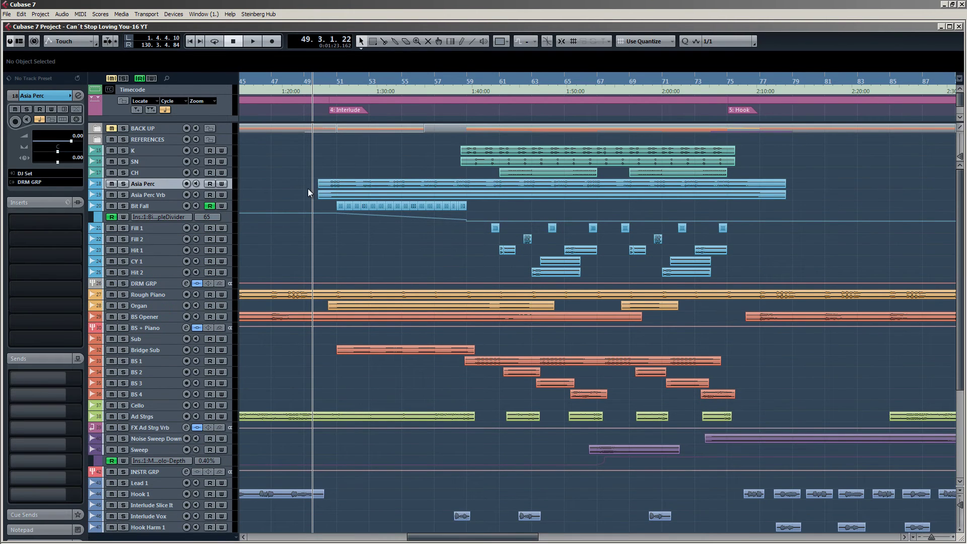
Expand the BACK UP folder and examine the notes of its Asia Perc MIDI parts in the Key Editor.
key(g)
key(g)
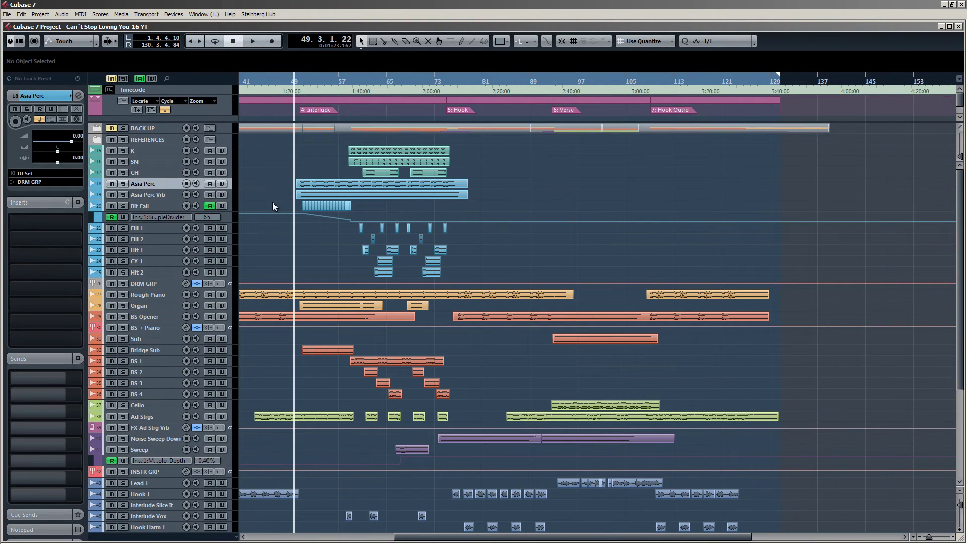
click(98, 129)
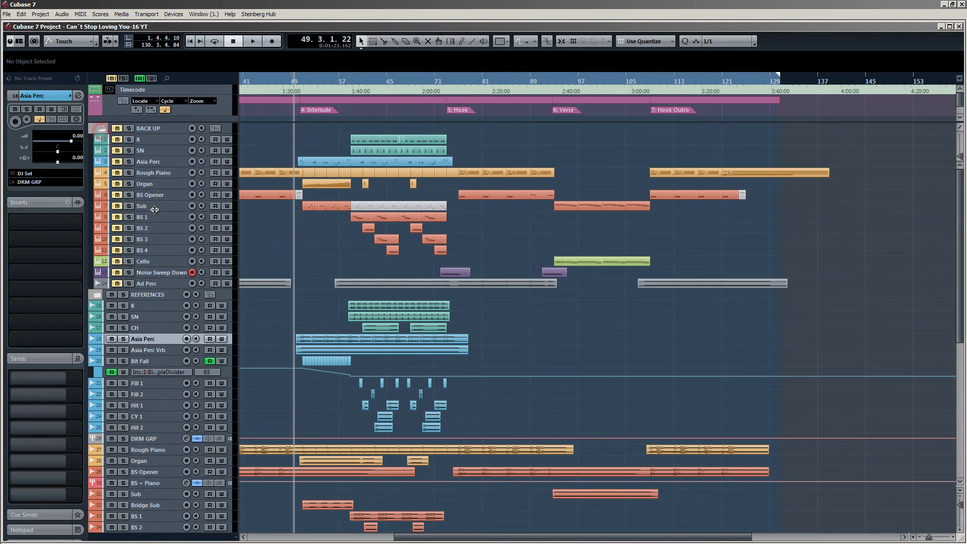
click(149, 162)
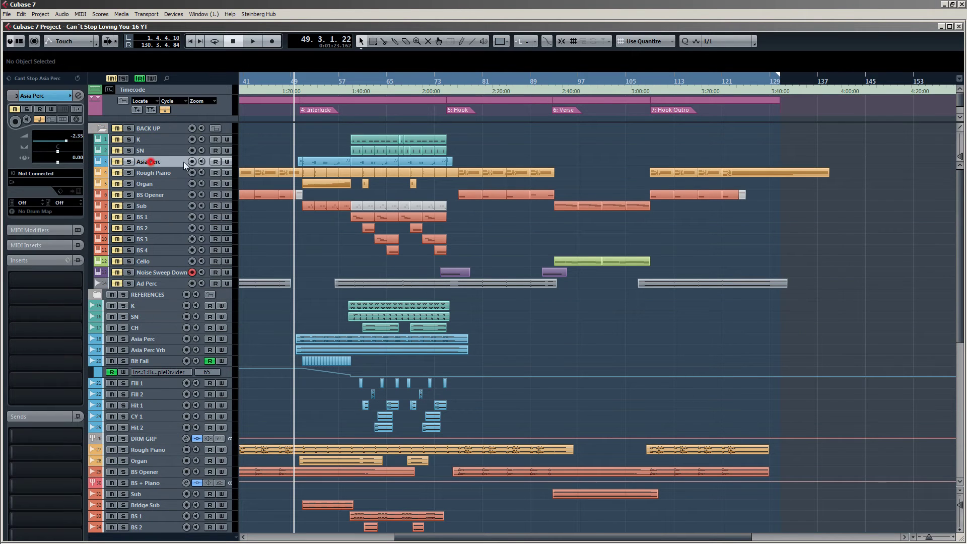
double_click(433, 162)
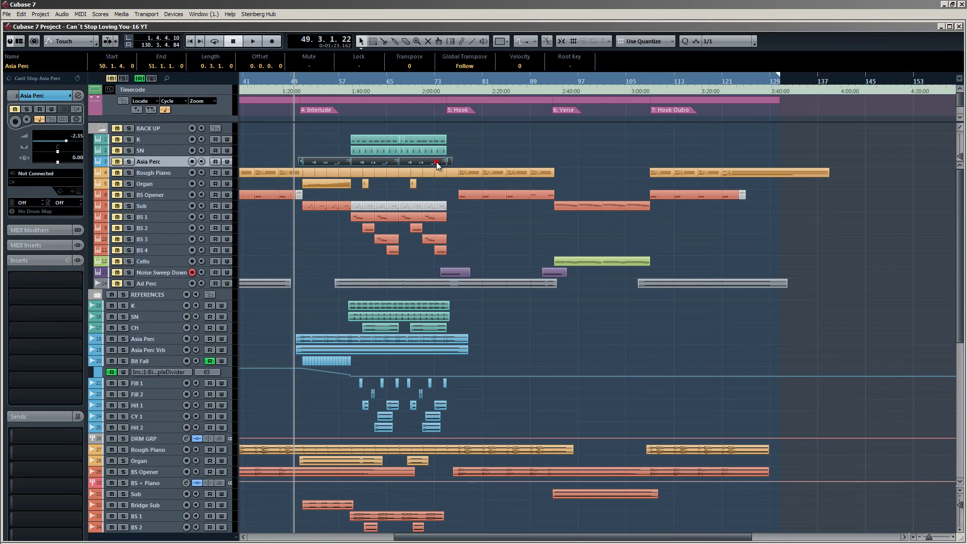
scroll(421, 283, up, 5)
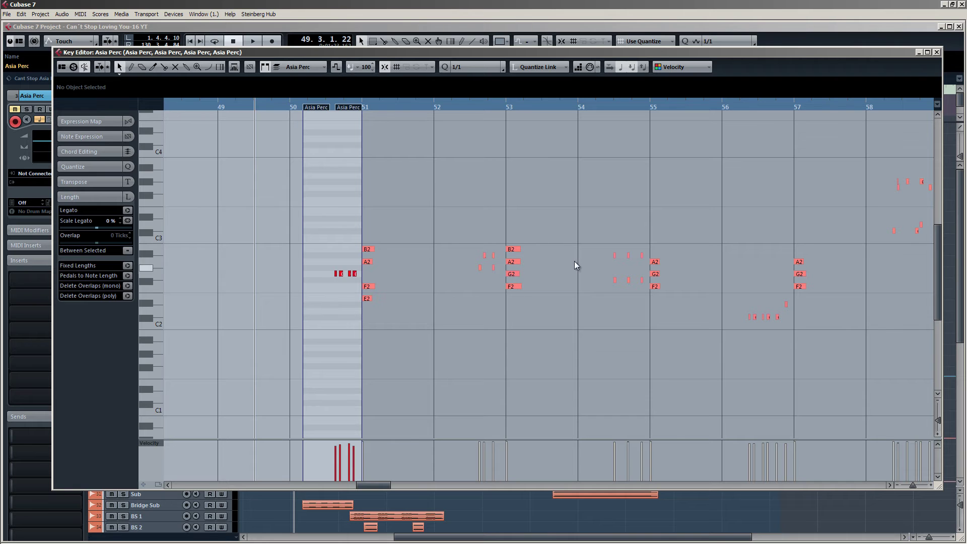
scroll(660, 265, down, 4)
scroll(641, 259, down, 1)
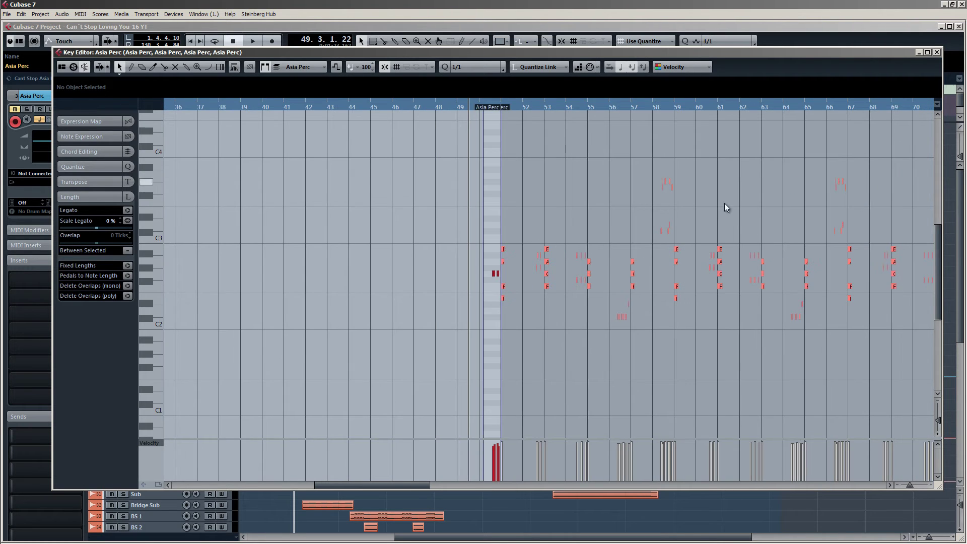
Examine the full length of the Asia Perc notes in the Key Editor and close the editor.
scroll(620, 278, down, 3)
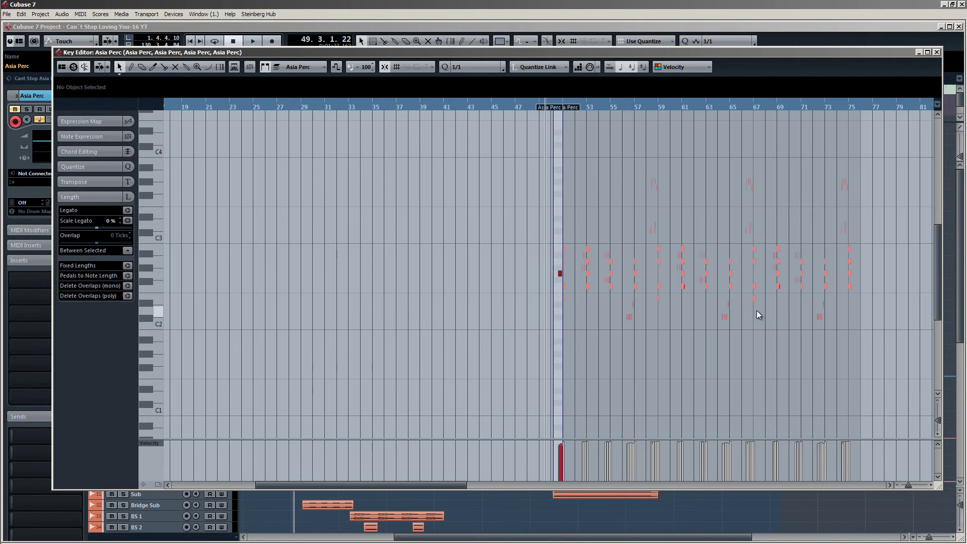
key(Return)
click(322, 240)
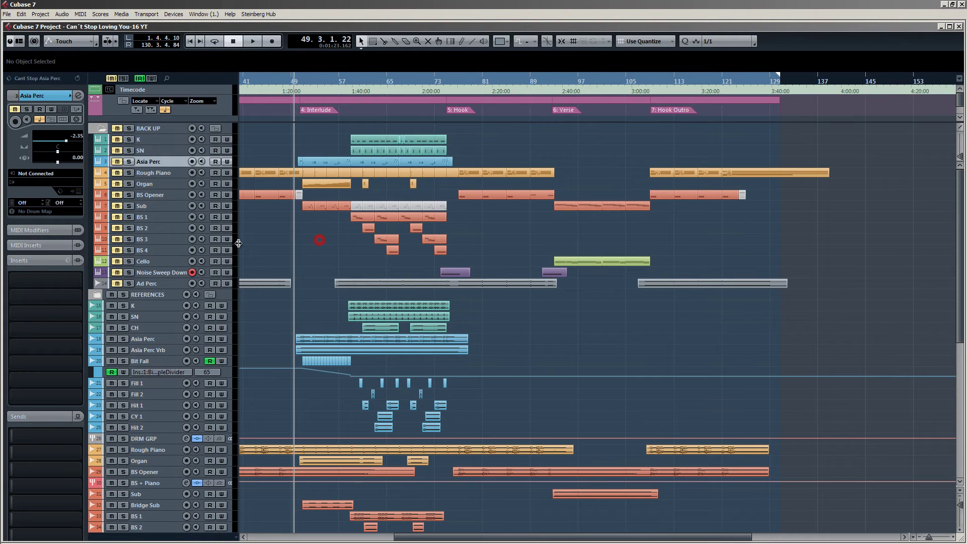
Load Native Instruments' Battery 3 as the instrument of the Asia Perc MIDI track in the BACK UP folder.
click(119, 163)
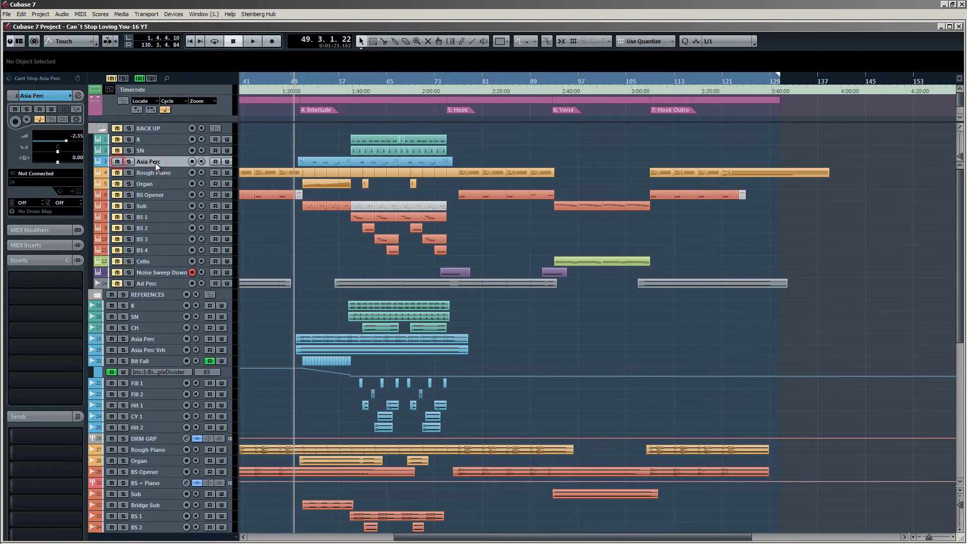
click(40, 182)
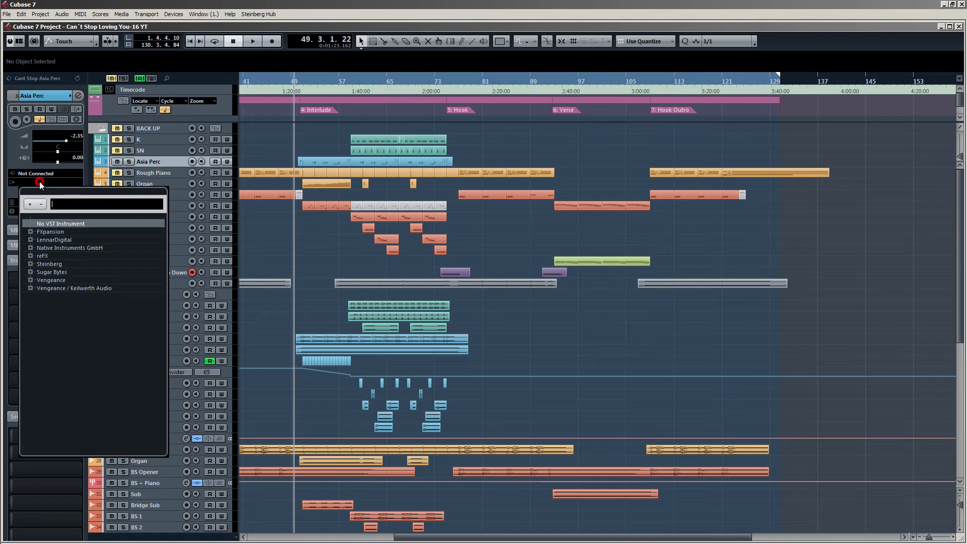
double_click(43, 247)
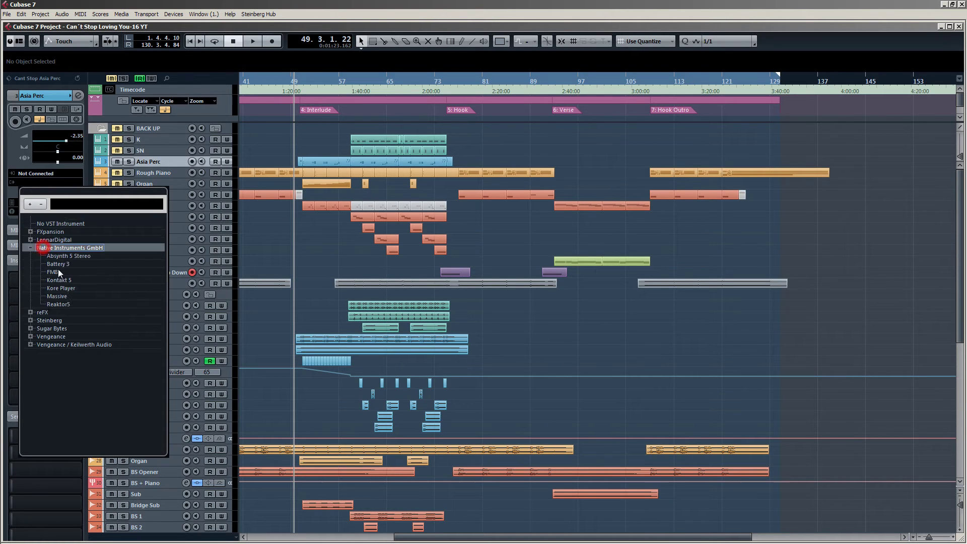
click(57, 263)
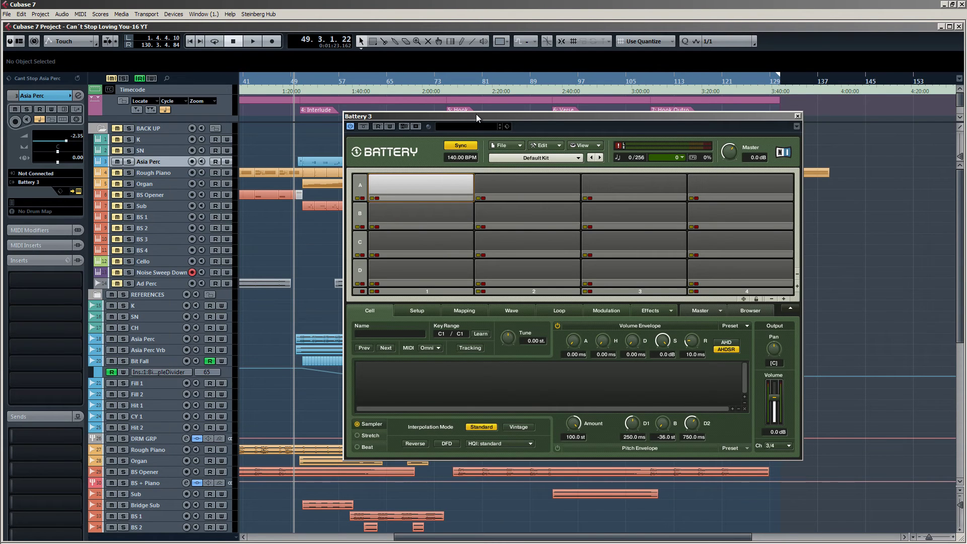
Open the Asia Perc.kt3 kit in Battery 3, replacing the default kit.
drag(476, 113, 467, 108)
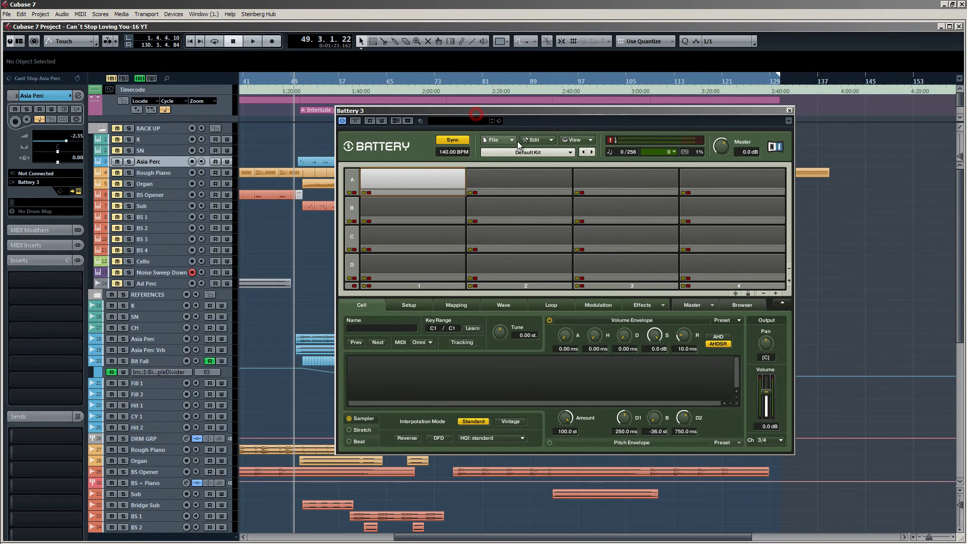
click(509, 152)
click(504, 157)
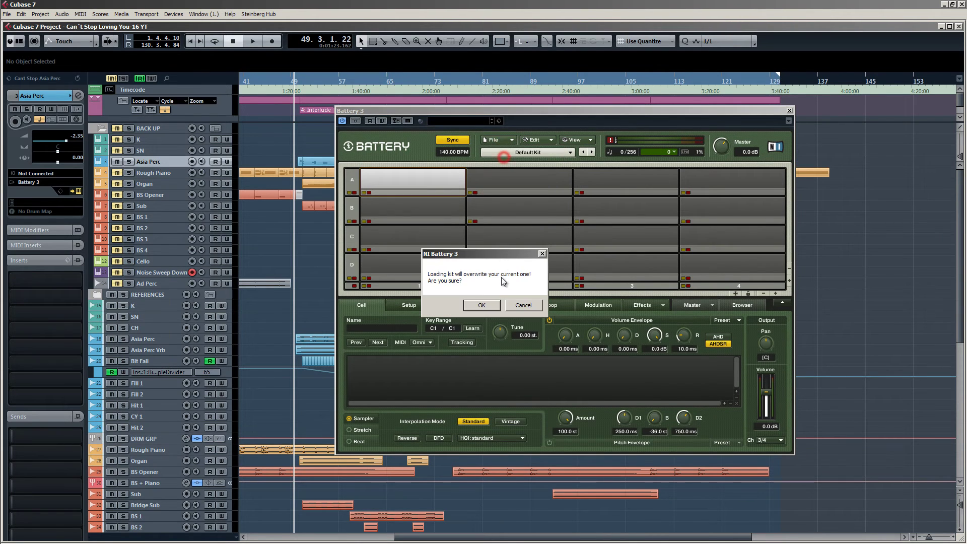
click(478, 307)
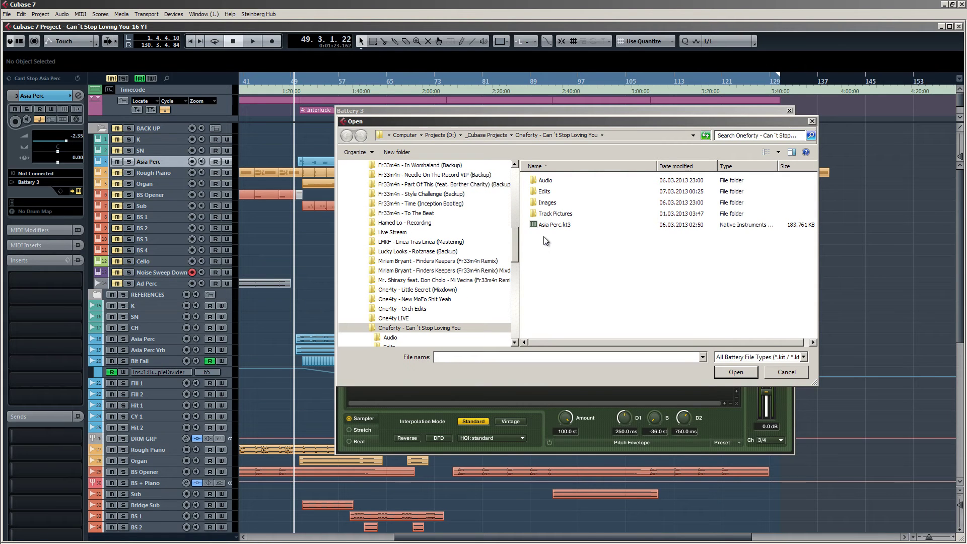
click(548, 225)
double_click(545, 226)
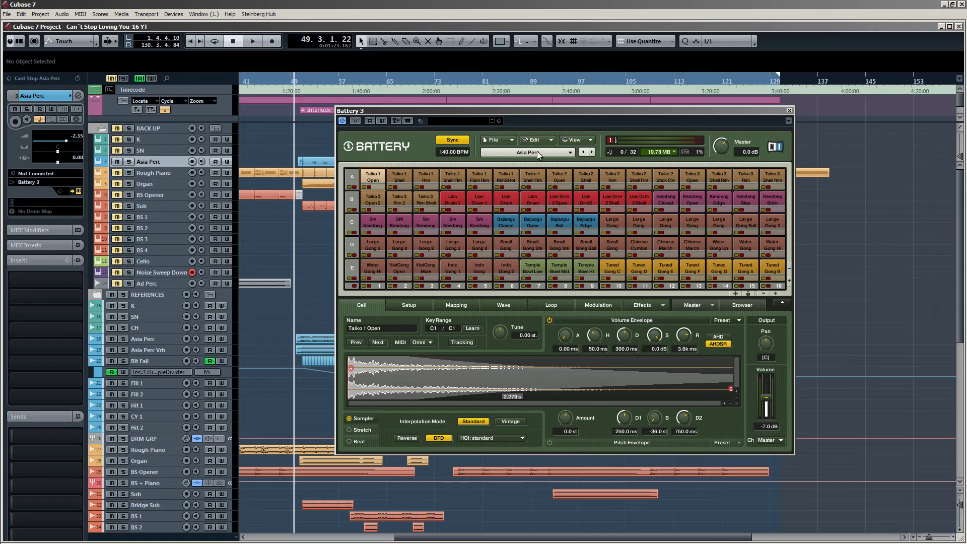
Play the Asia Perc MIDI track soloed from bar 49, stop playback, close Battery 3, and unsolo the track.
drag(669, 110, 767, 104)
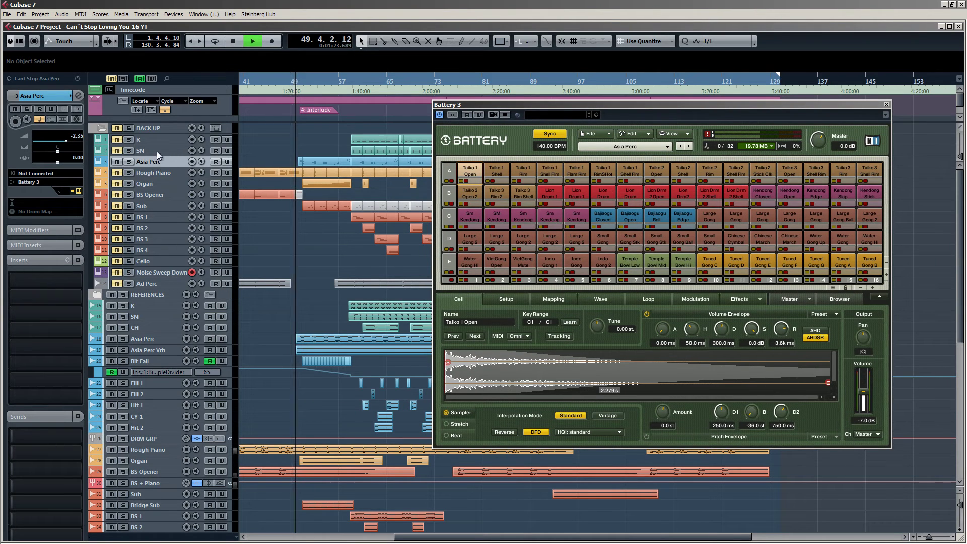
click(128, 161)
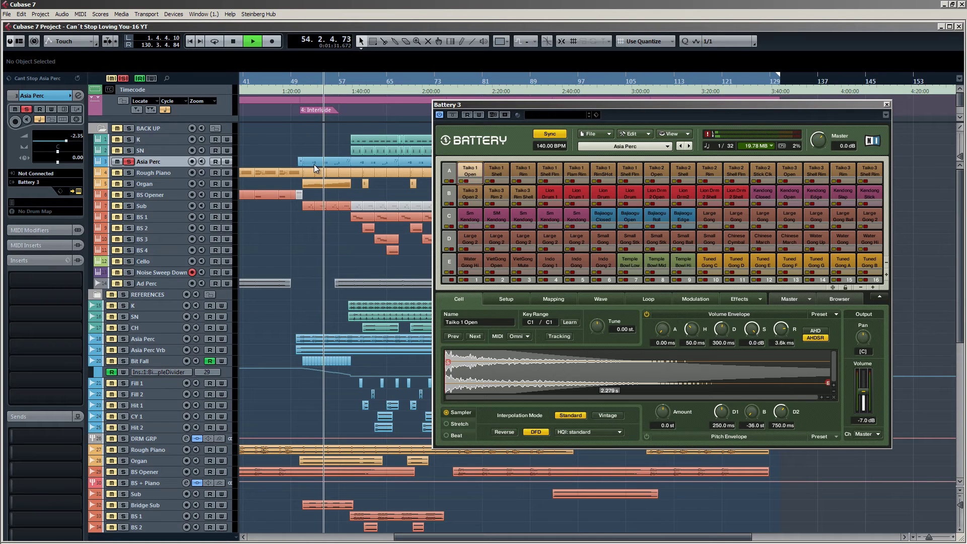
key(space)
click(886, 104)
click(129, 161)
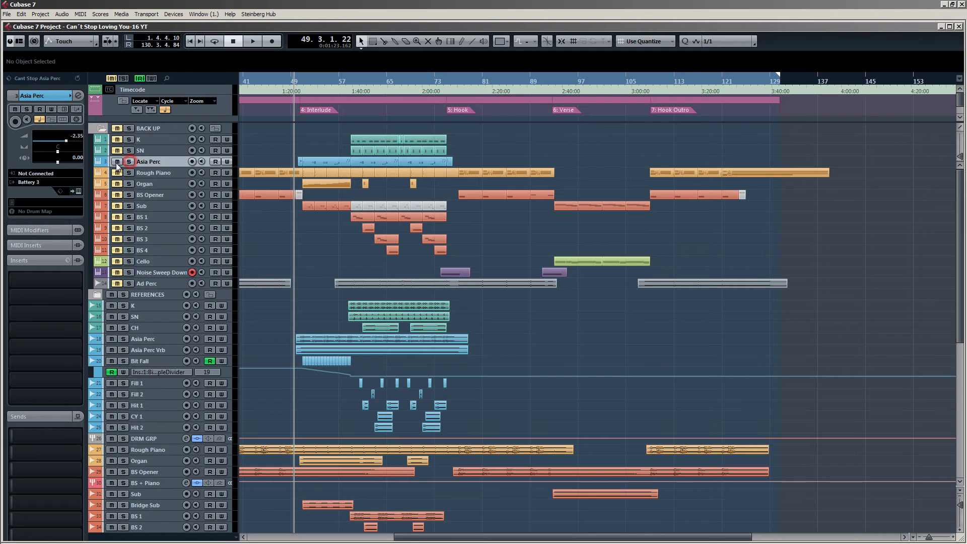
Solo the Asia Perc audio track, play it from bar 49, stop playback, and unsolo it.
click(123, 338)
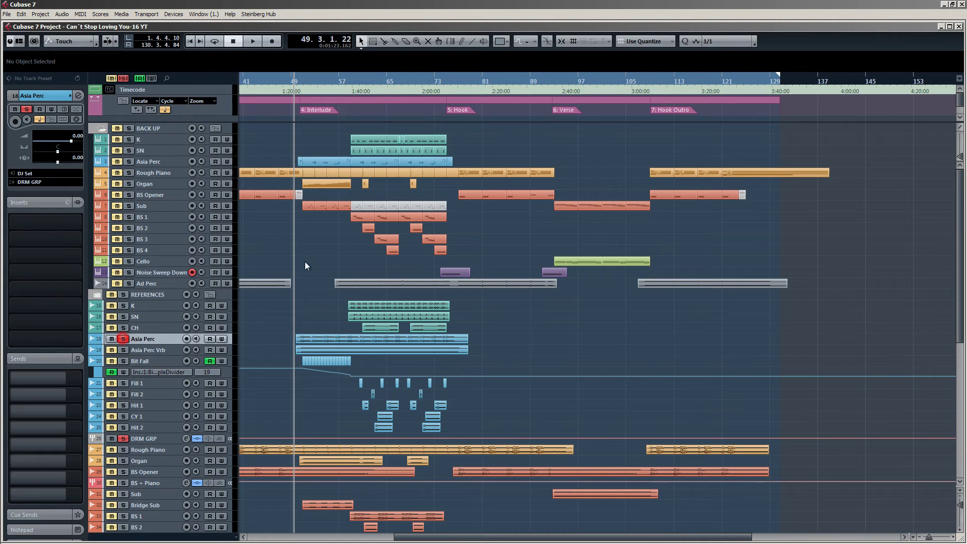
key(space)
key(h)
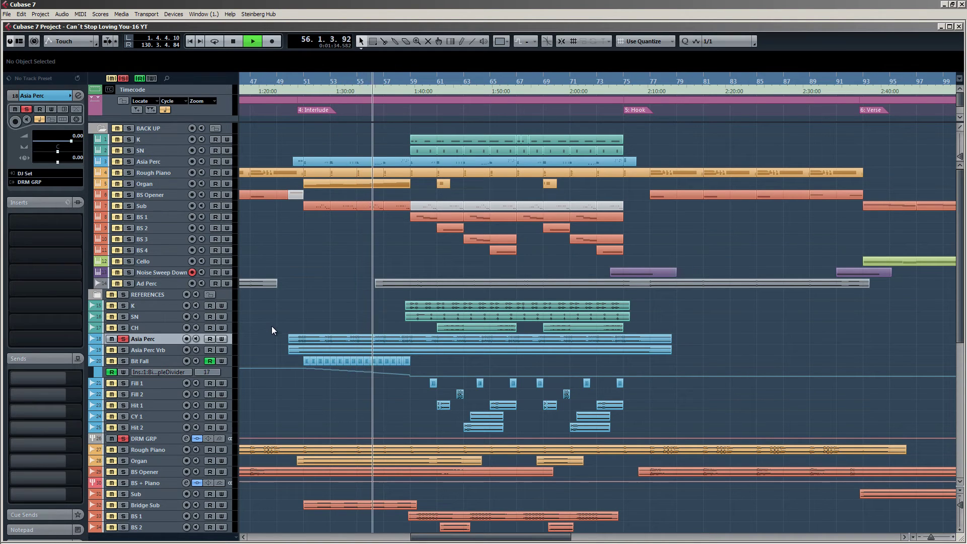
key(space)
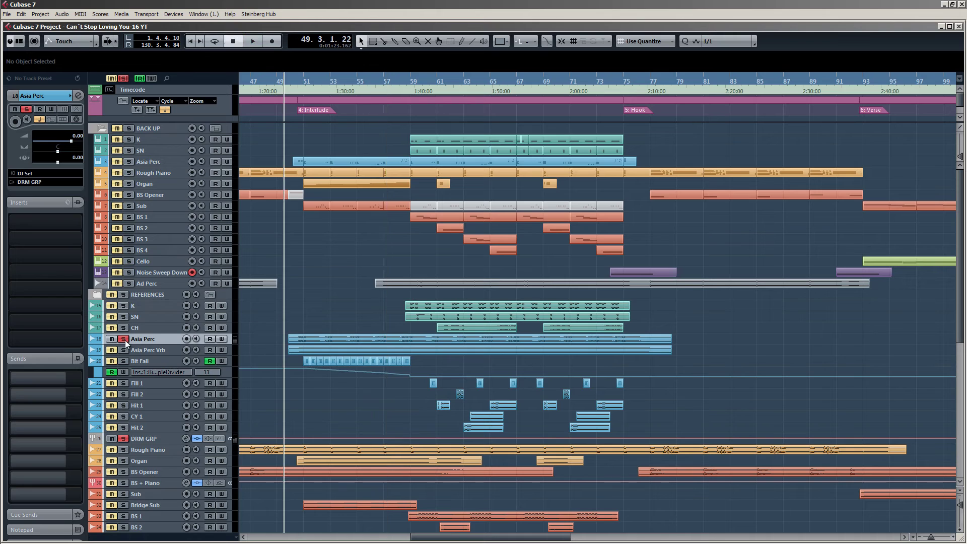
click(123, 339)
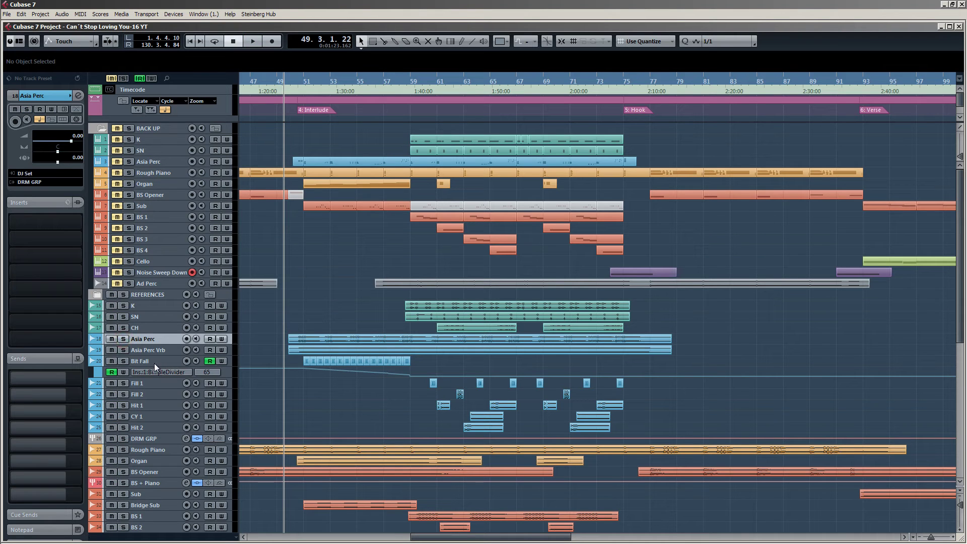
Play the Asia Perc Vrb track soloed from bar 51, unsolo it, and stop playback.
click(145, 351)
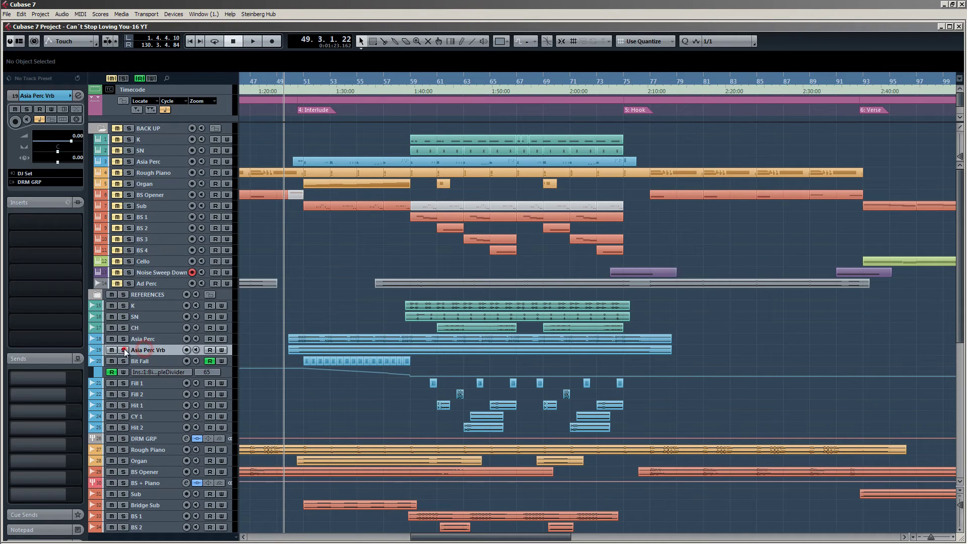
click(124, 350)
click(304, 80)
key(space)
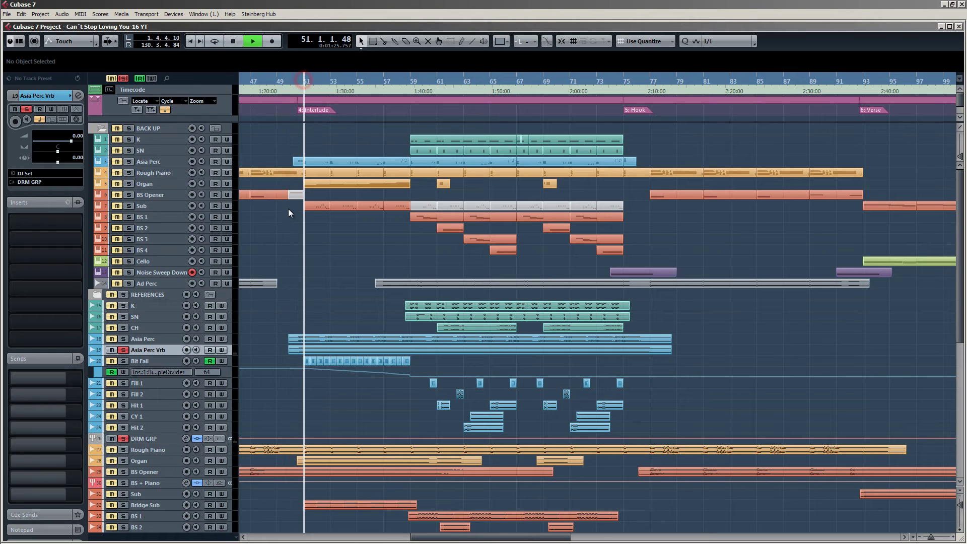
scroll(323, 294, down, 2)
scroll(323, 292, down, 2)
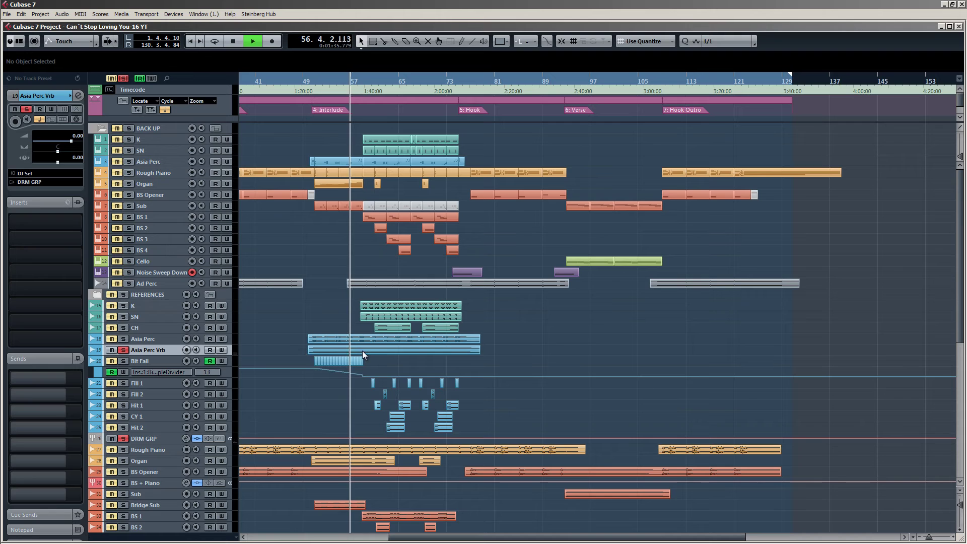
click(124, 350)
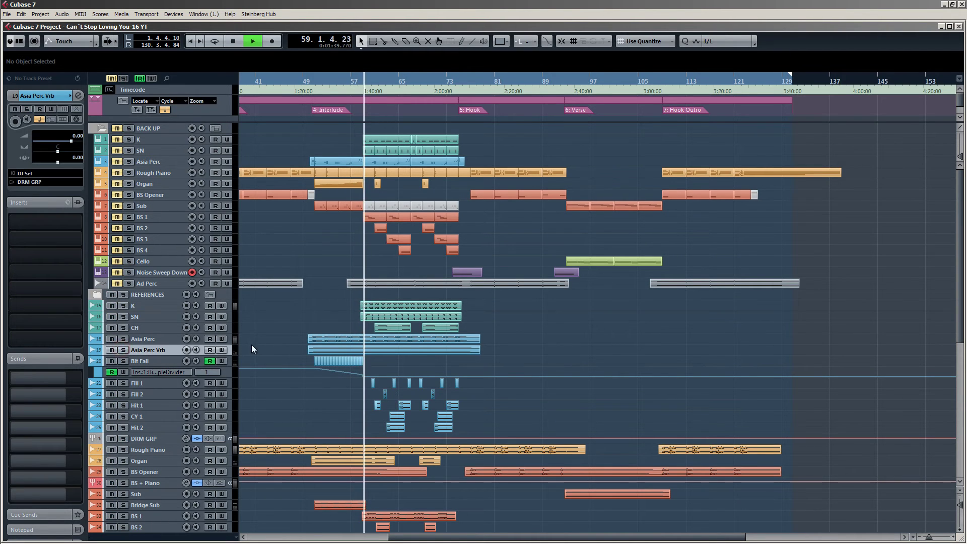
key(space)
Solo the Bit Fall track and enlarge its row to inspect the audio slices from bar 51.
click(124, 360)
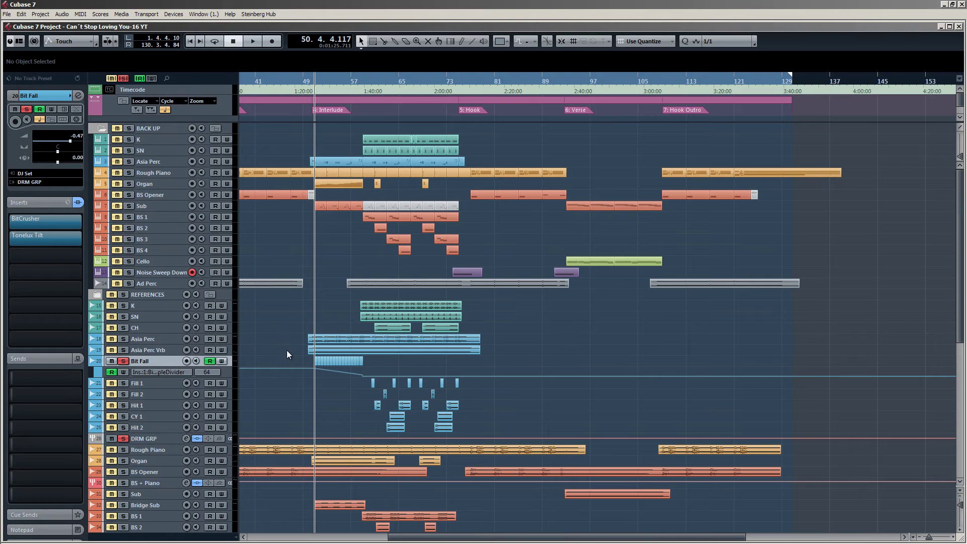
key(h)
drag(162, 365, 235, 442)
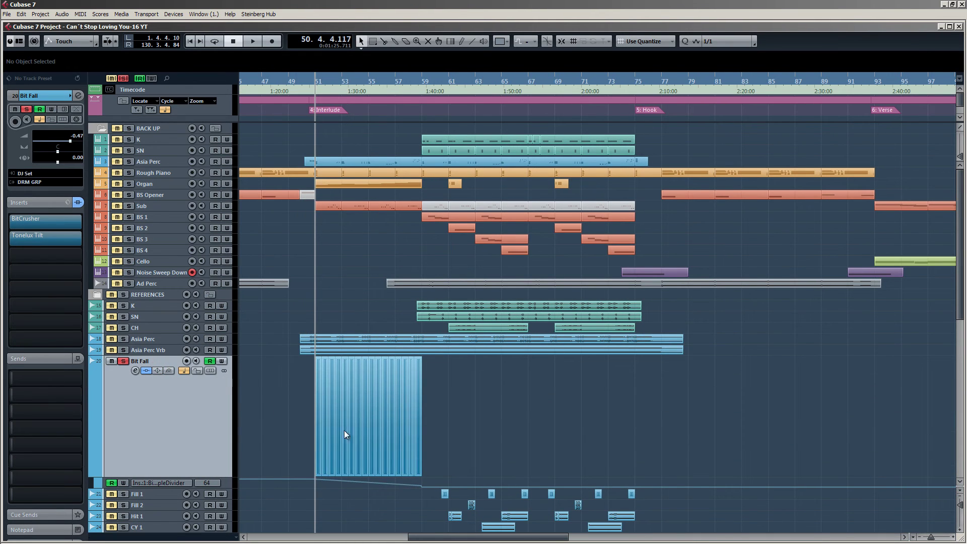
scroll(330, 428, up, 6)
scroll(332, 418, down, 2)
scroll(330, 415, up, 4)
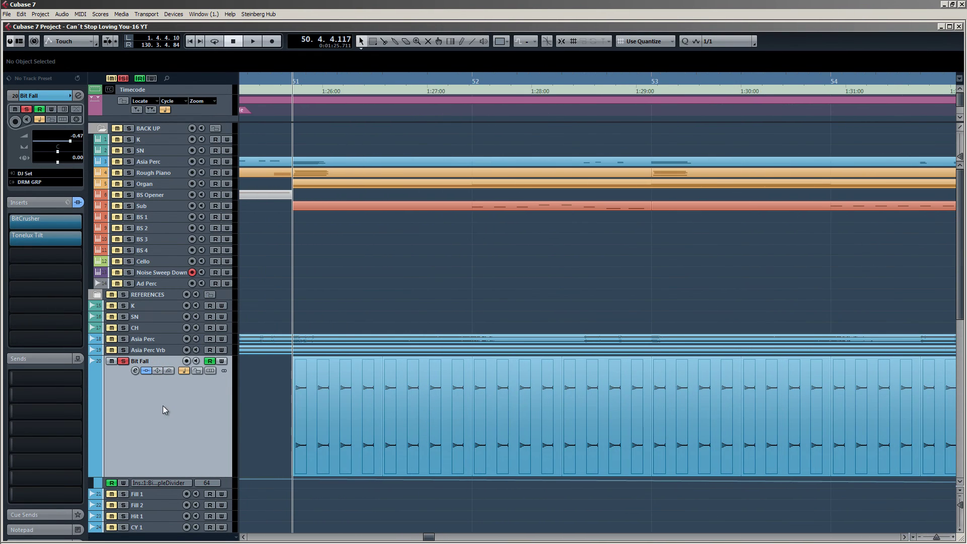
Play Bit Fall with its BitCrusher and Tonelux Tilt inserts switched off, stop playback, and re-enable the inserts.
click(14, 237)
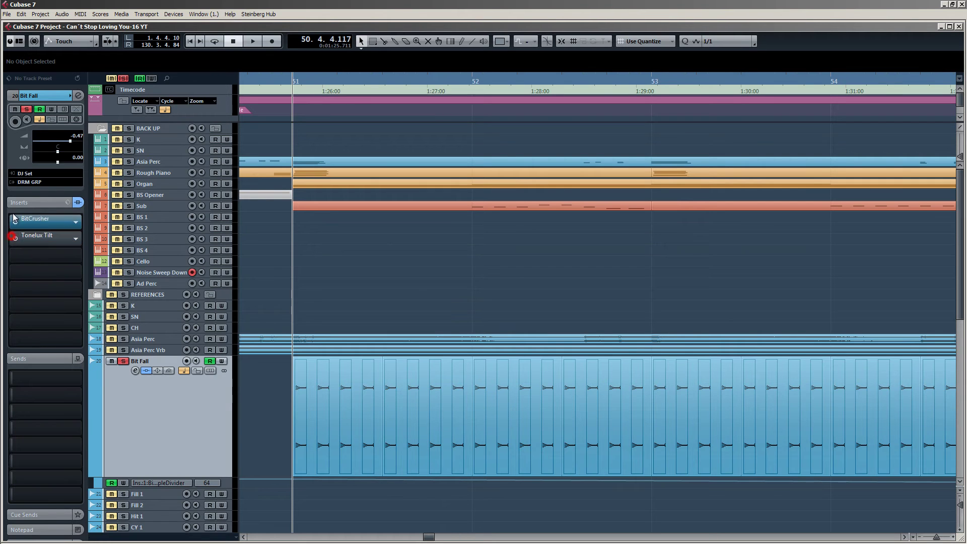
key(space)
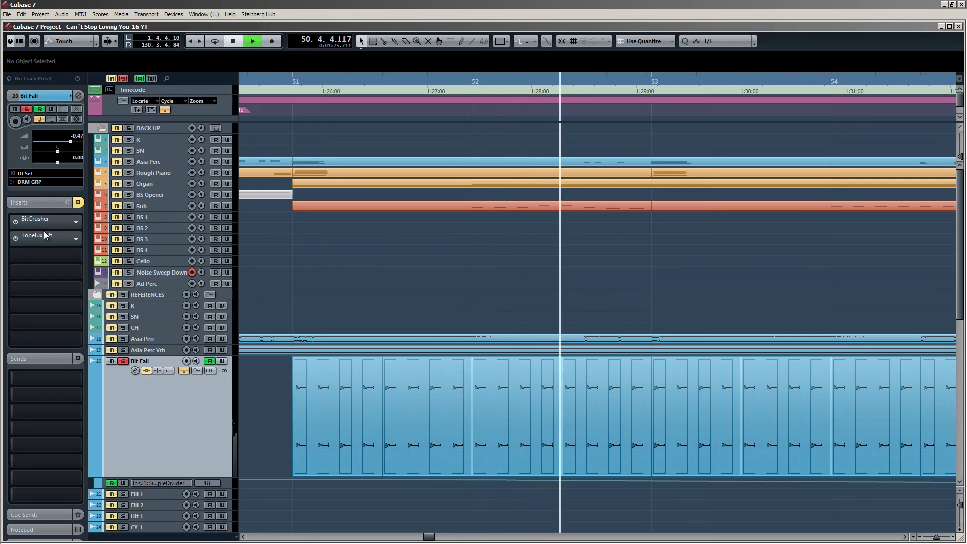
key(space)
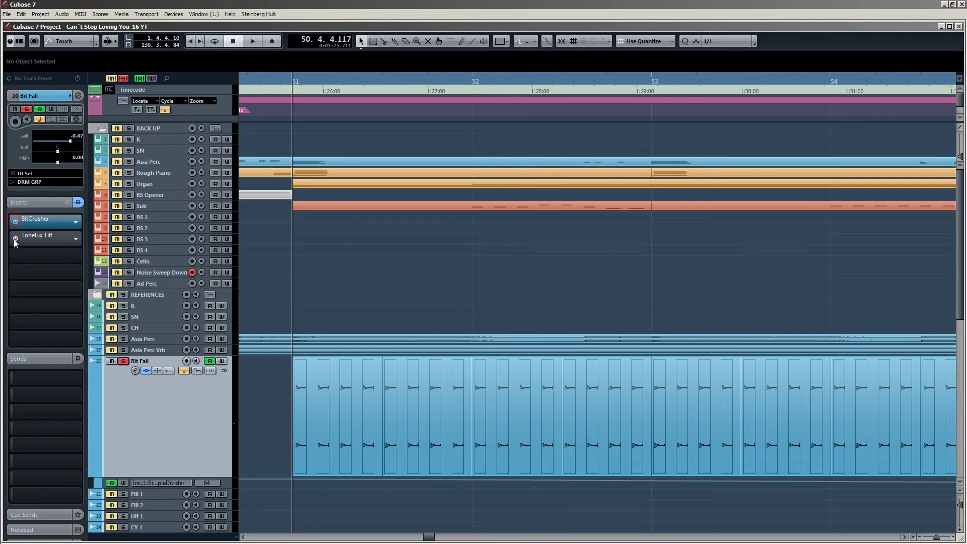
Open the BitCrusher insert of Bit Fall and play the track to watch the automated Sample Divider.
click(35, 218)
drag(473, 208, 422, 177)
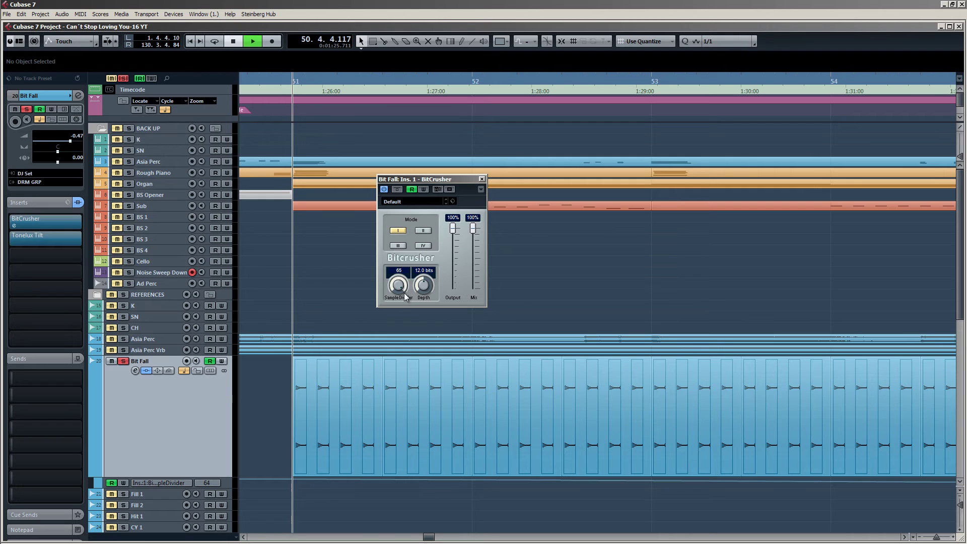
key(space)
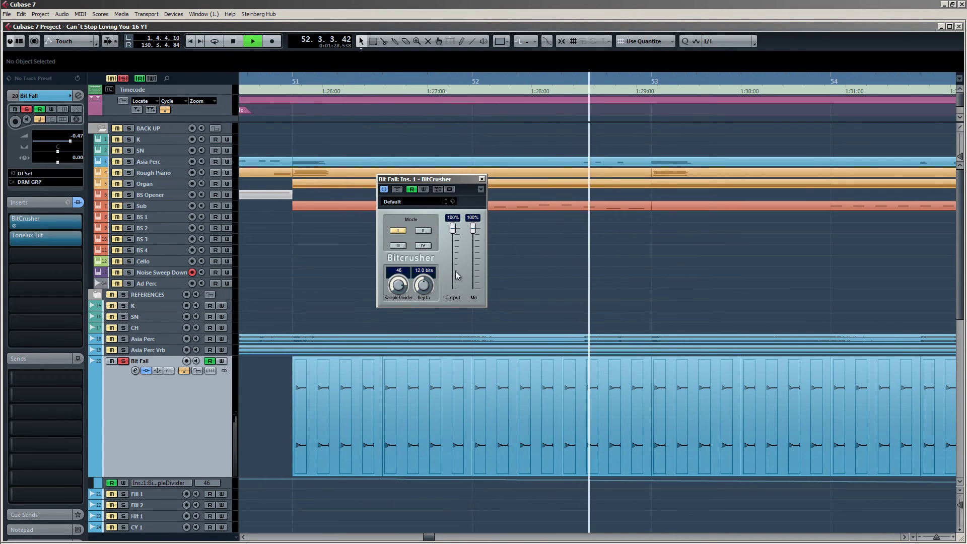
Open the Tonelux Tilt insert, toggle its bypass during playback to compare the sound, and close it.
click(42, 236)
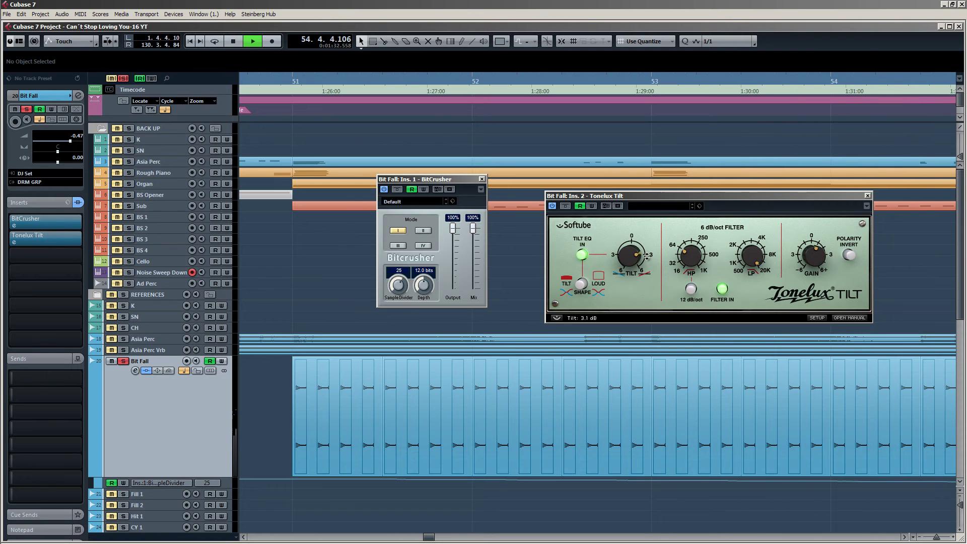
click(565, 206)
click(564, 206)
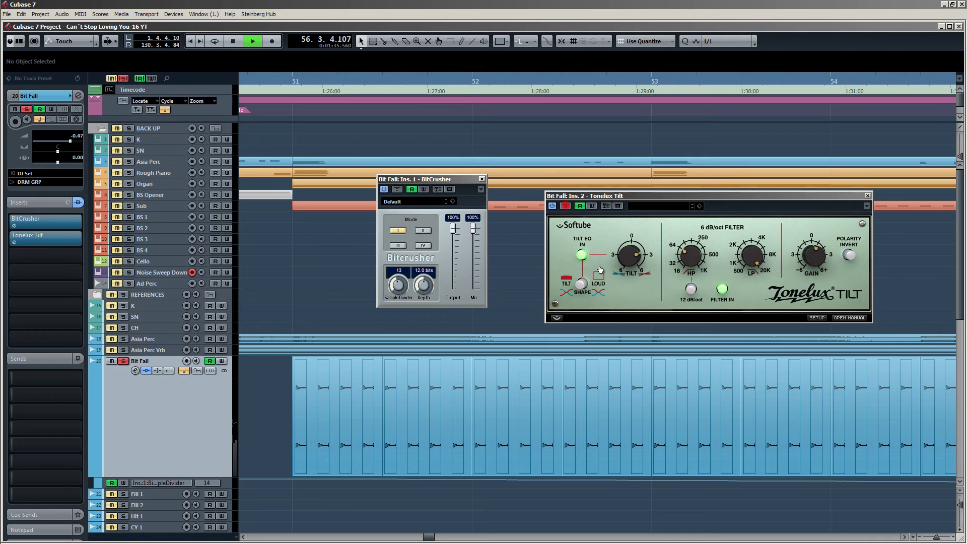
click(867, 196)
Stop playback, close the BitCrusher window, unsolo Bit Fall, and bring the tracks around it into view.
ctrl+scroll(309, 271, down, 5)
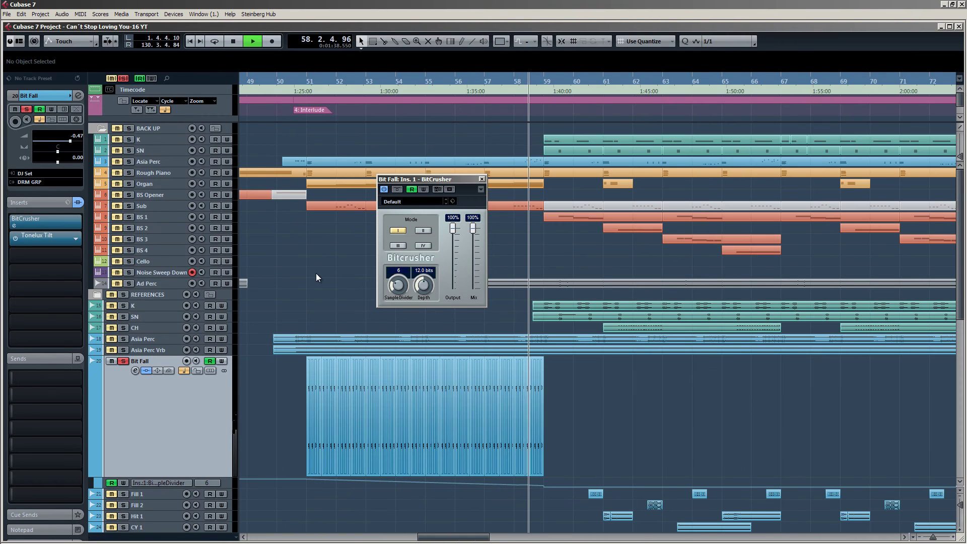
key(space)
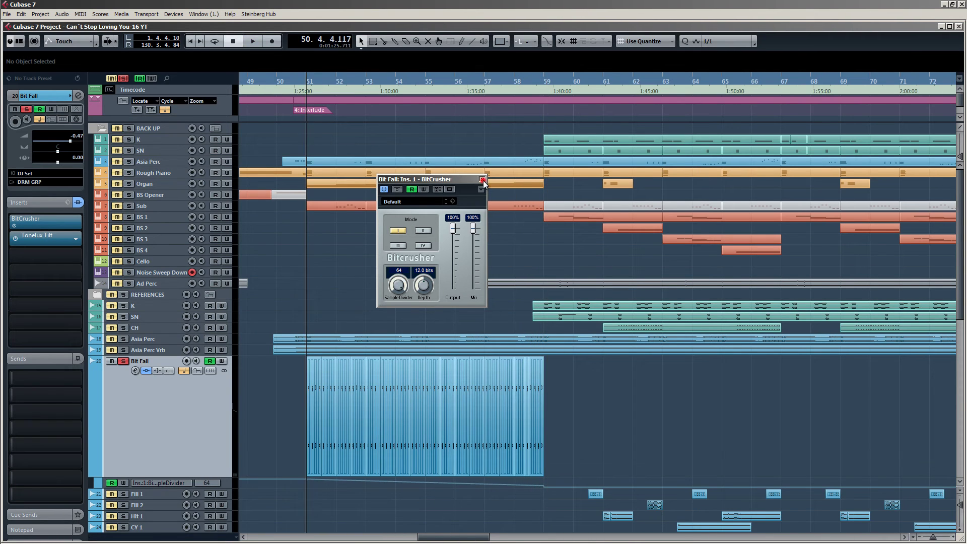
click(482, 179)
click(123, 361)
scroll(343, 282, down, 5)
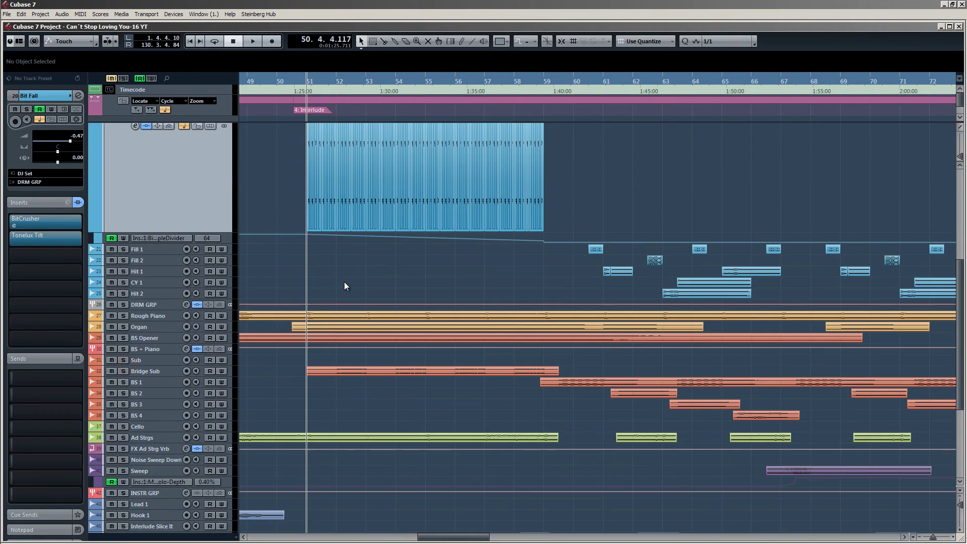
scroll(291, 272, up, 2)
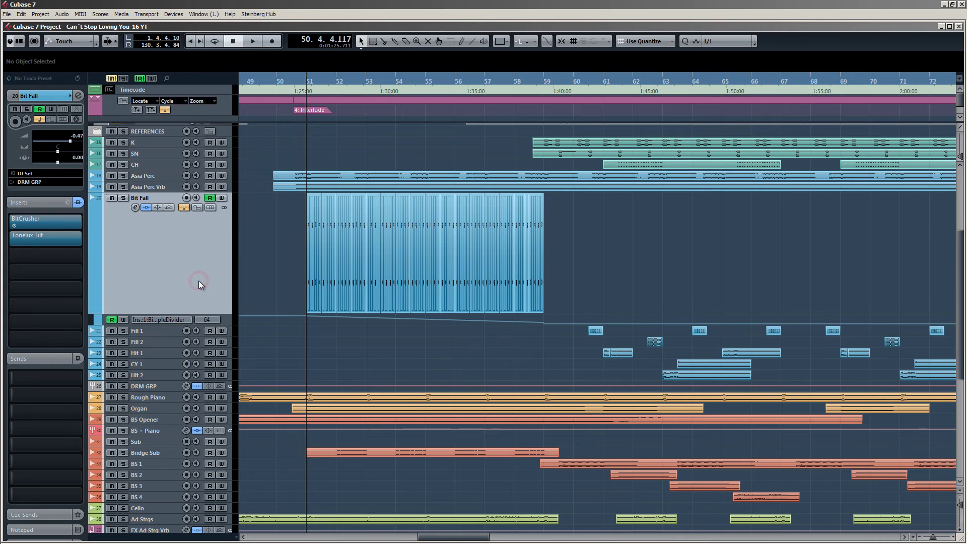
Return the Bit Fall track to its compact height and play the Rough Piano track soloed in the Interlude.
key(z)
scroll(342, 247, down, 3)
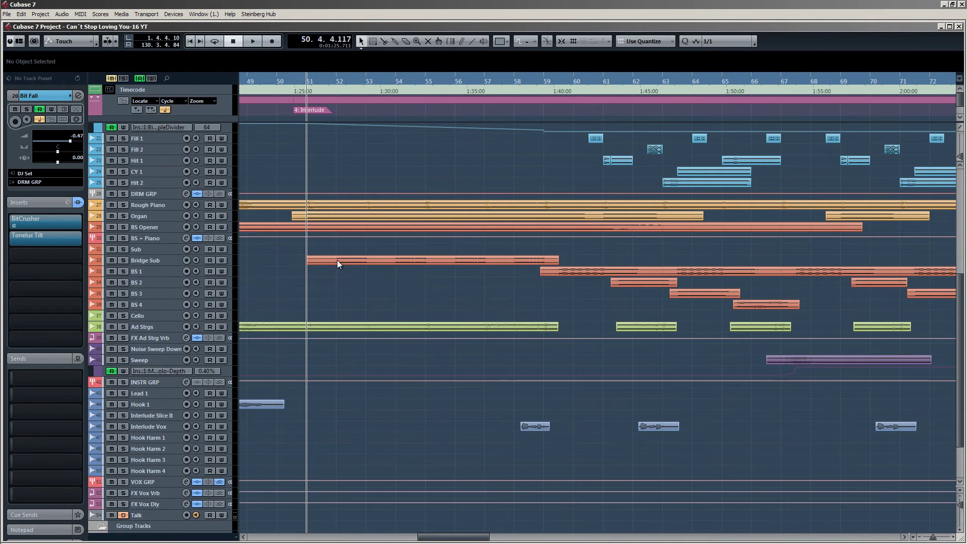
ctrl+scroll(334, 273, down, 2)
click(123, 205)
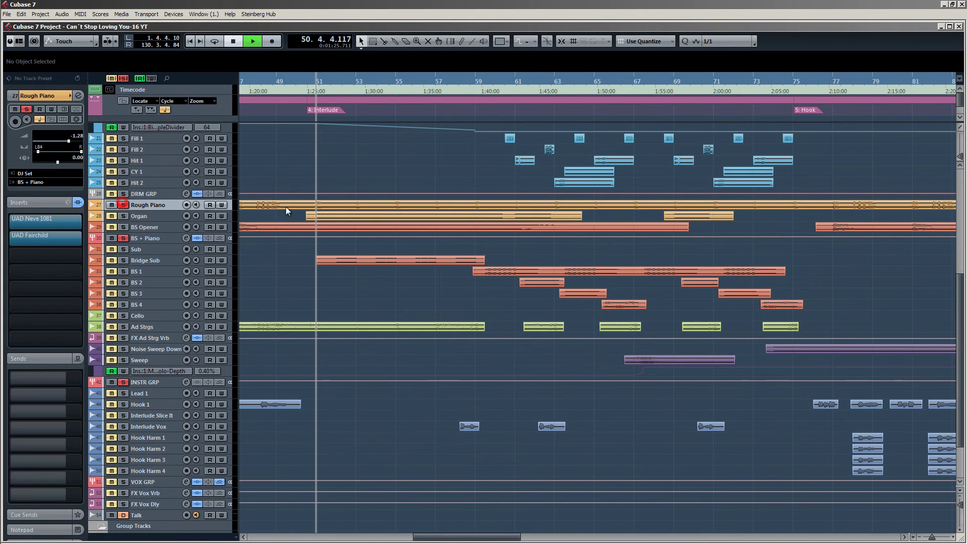
Solo Bridge Sub, open its CamelPhat3 insert, play the part alone, and unsolo it with playback stopped.
click(124, 261)
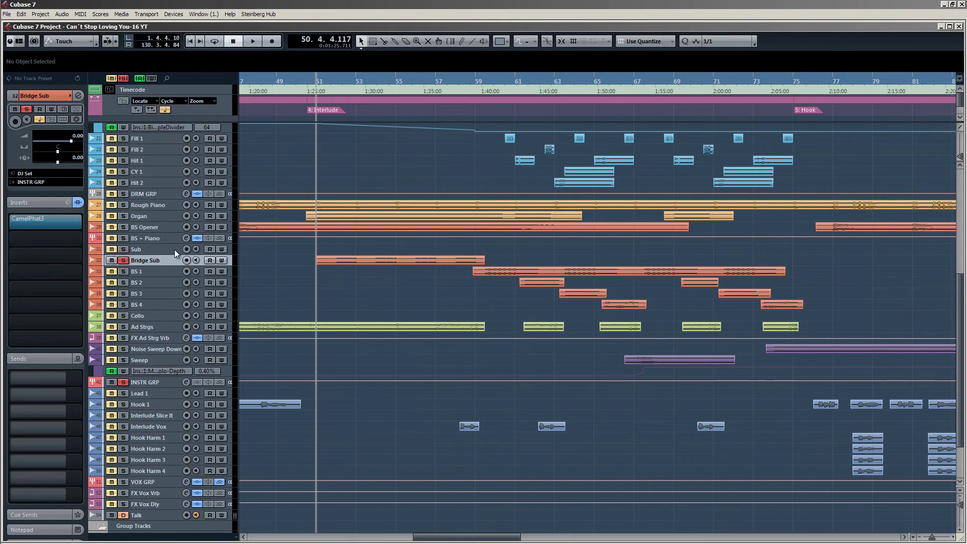
ctrl+scroll(360, 260, down, 3)
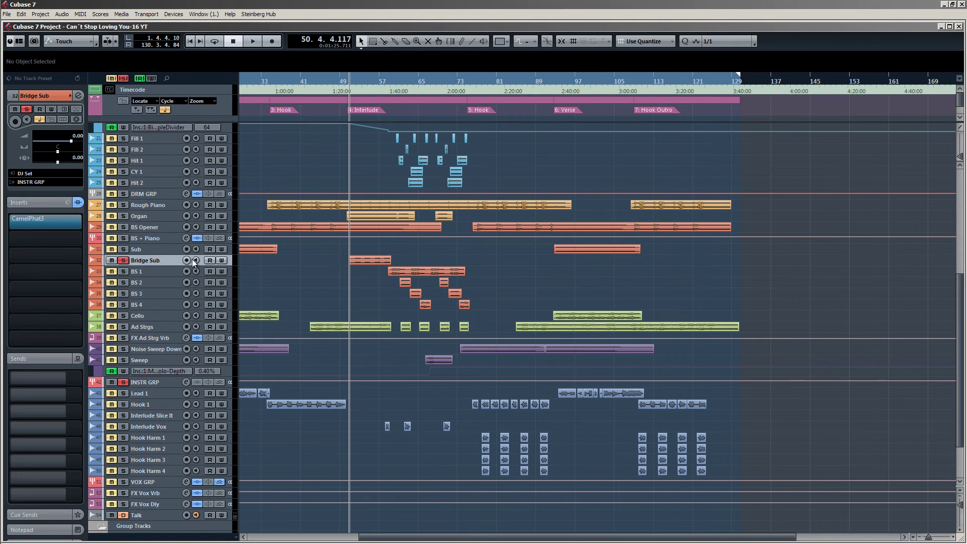
click(36, 222)
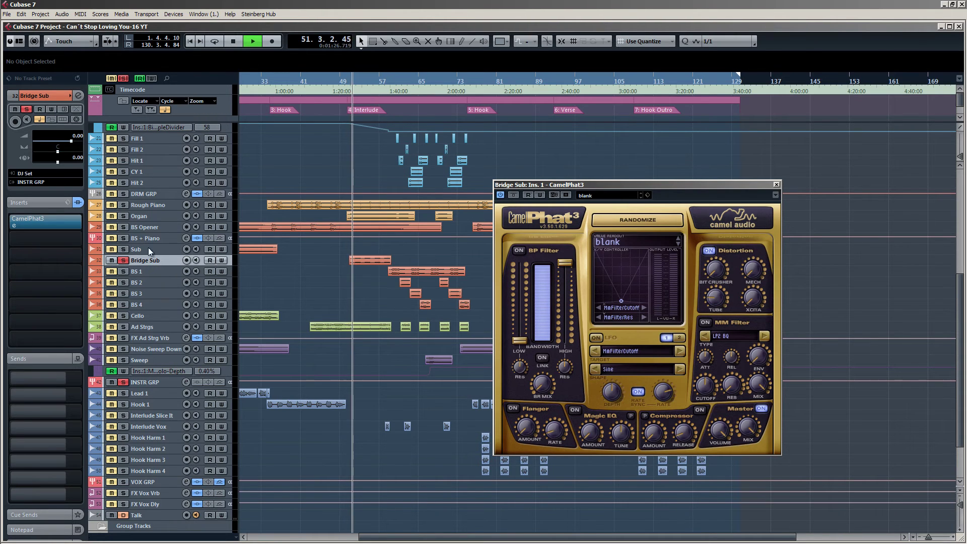
key(space)
click(123, 261)
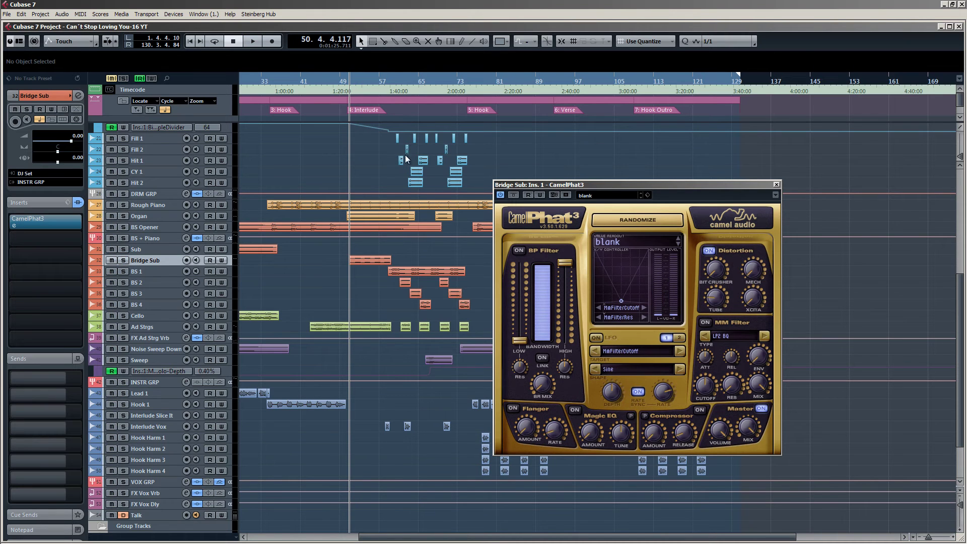
Play the full mix, toggle the CamelPhat3 bypass on Bridge Sub to compare the sound, close the plug-in, and stop playback.
key(space)
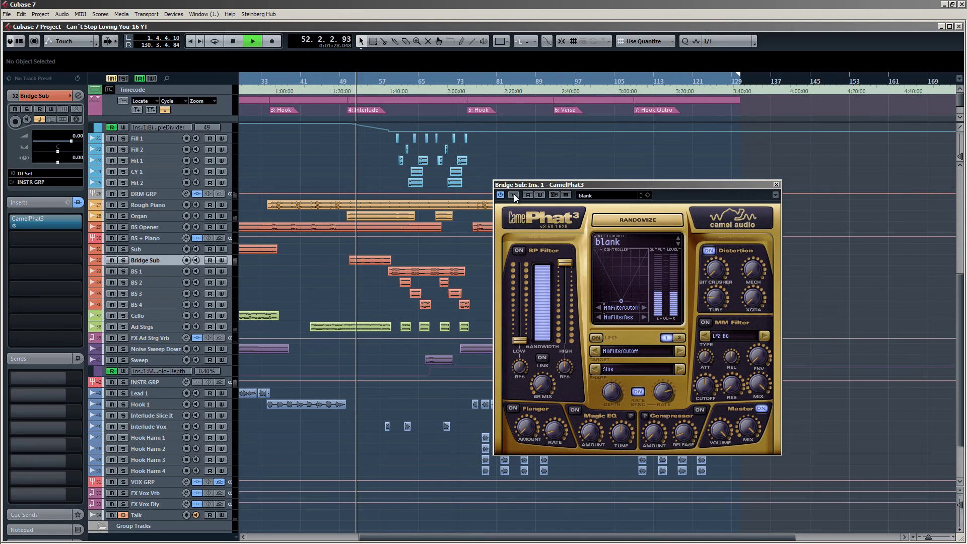
key(space)
key(space)
click(514, 194)
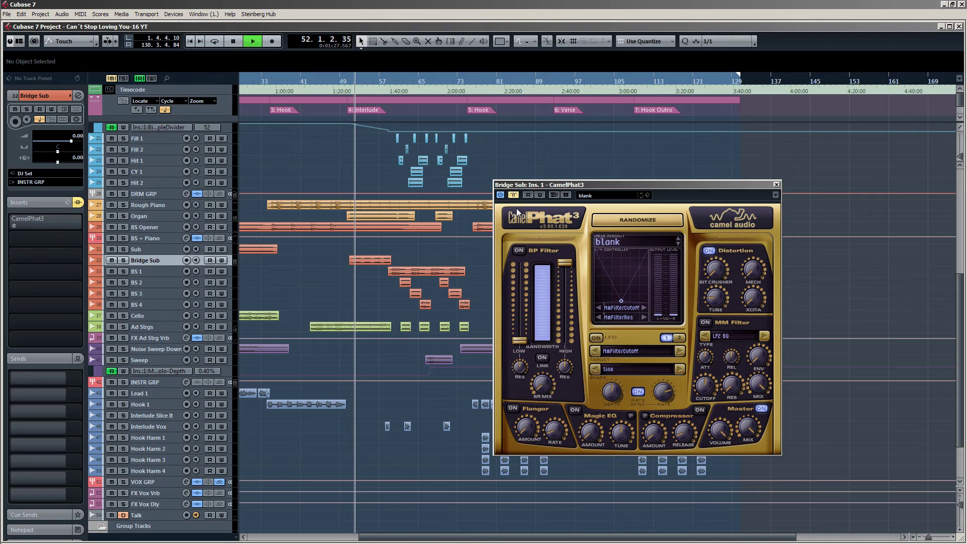
click(513, 194)
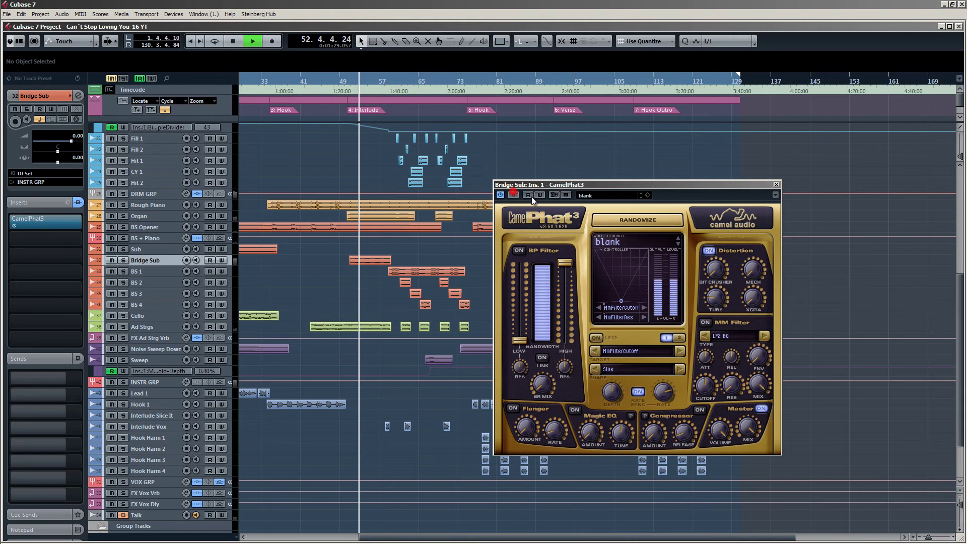
click(776, 184)
key(space)
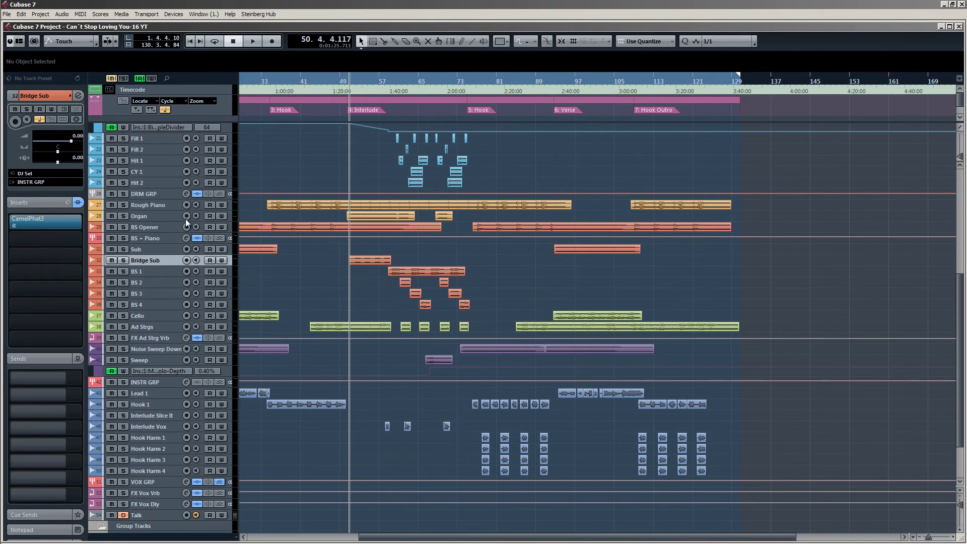
Select the Organ track, play it soloed from the start of the Interlude, and stop playback.
click(162, 215)
scroll(324, 246, up, 2)
scroll(322, 244, down, 3)
scroll(321, 237, down, 2)
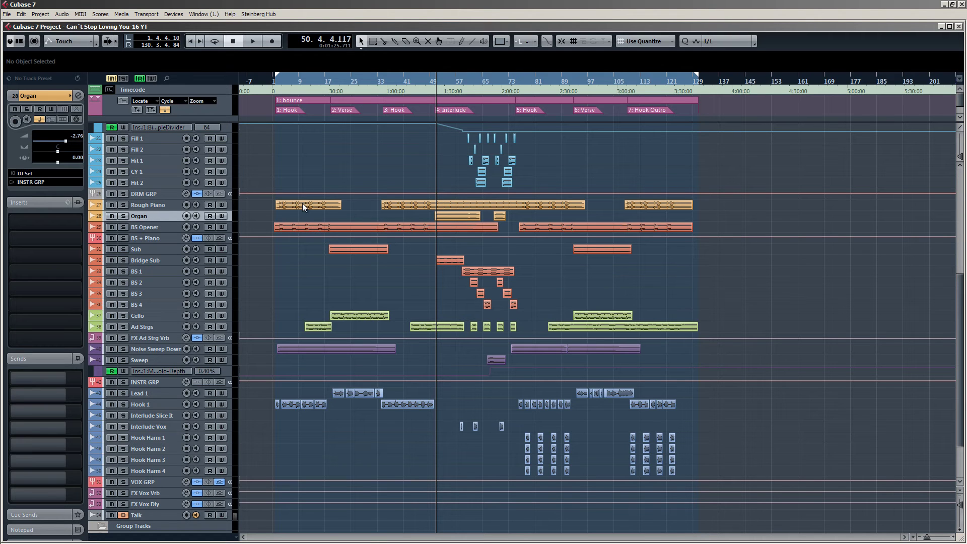
key(h)
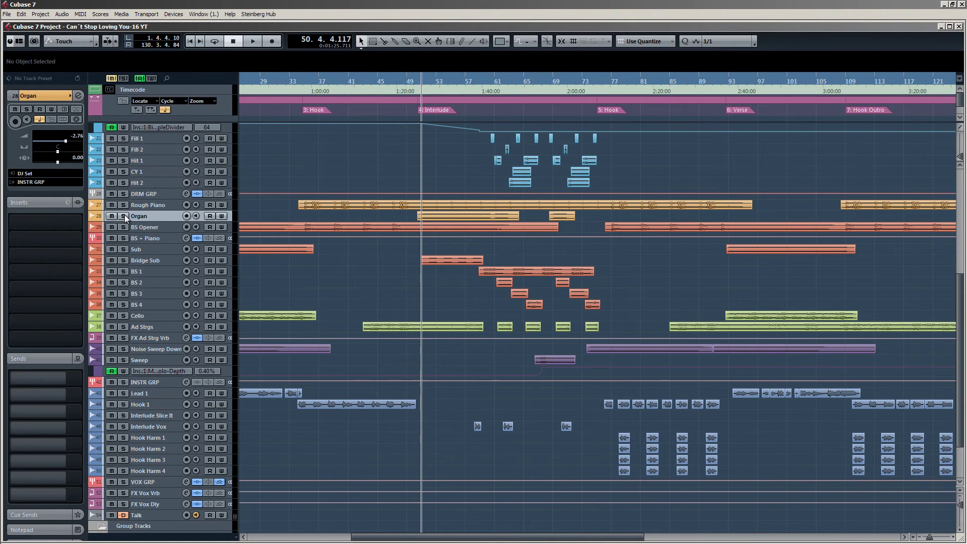
click(123, 216)
key(space)
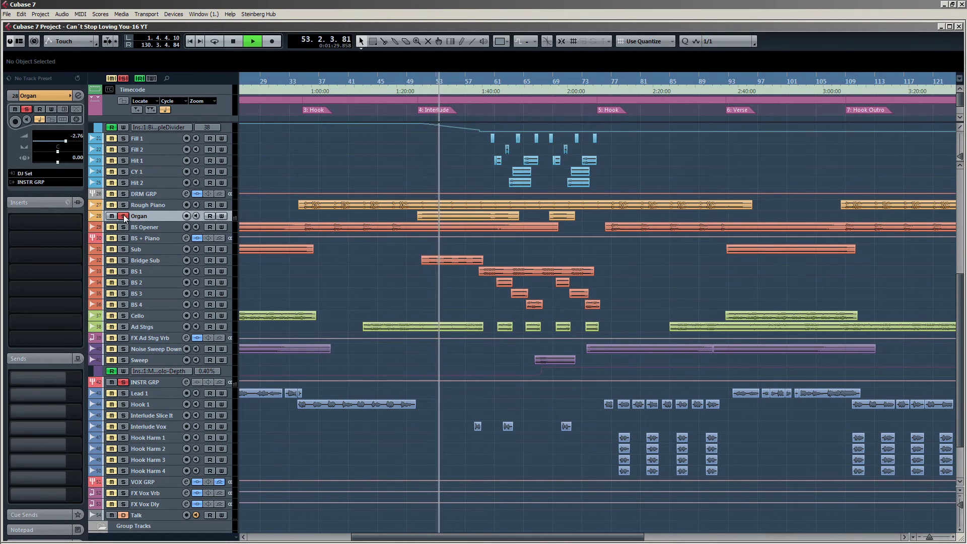
key(space)
Play Ad Strgs soloed, add Organ and Rough Piano to the solo, and clear all solos during playback.
click(123, 326)
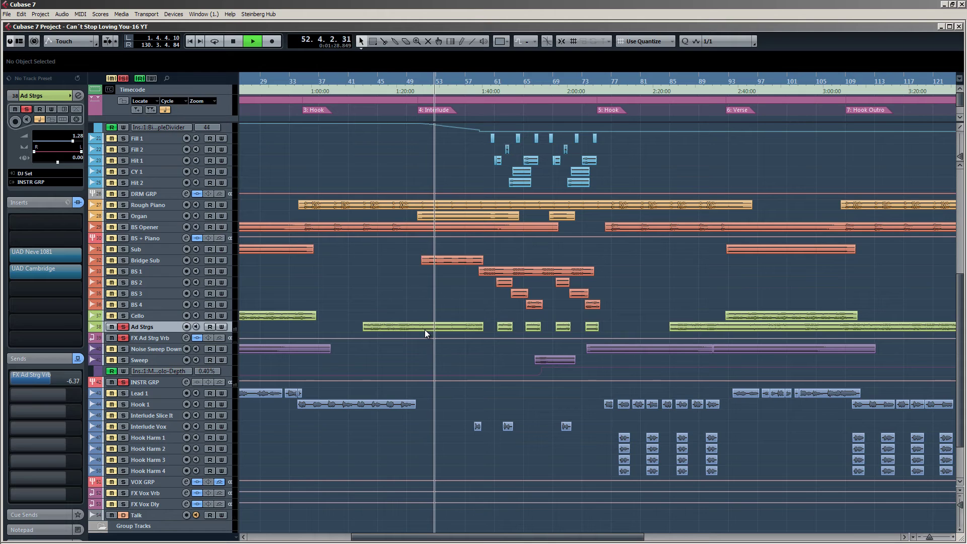
click(123, 215)
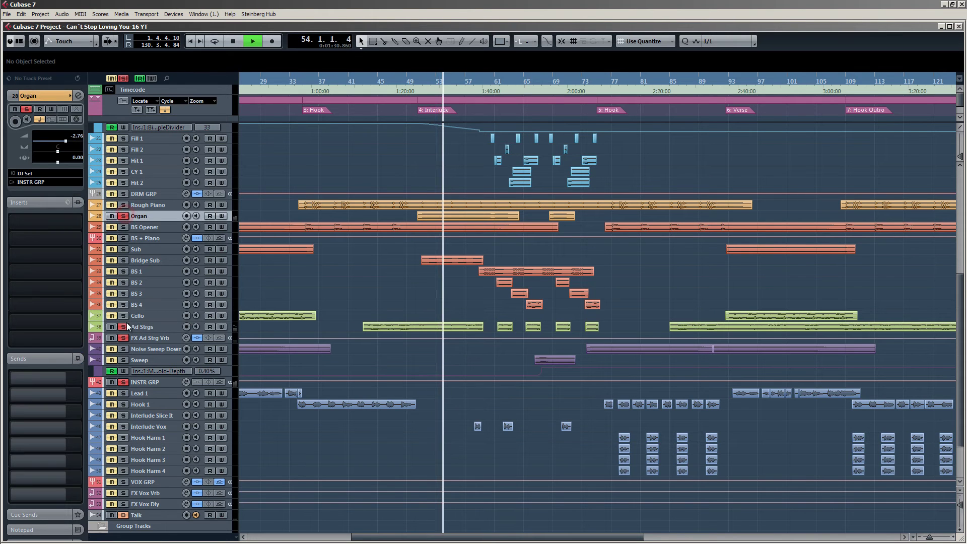
click(123, 78)
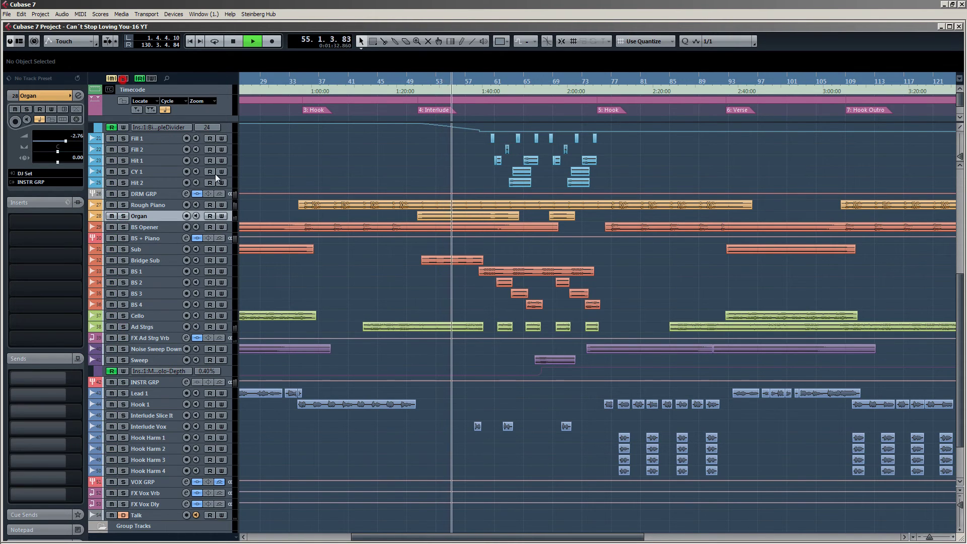
Play the full Interlude mix with all its tracks in view, collapse the BACK UP folder, and stop playback.
scroll(438, 266, down, 1)
scroll(454, 272, up, 1)
scroll(498, 271, down, 1)
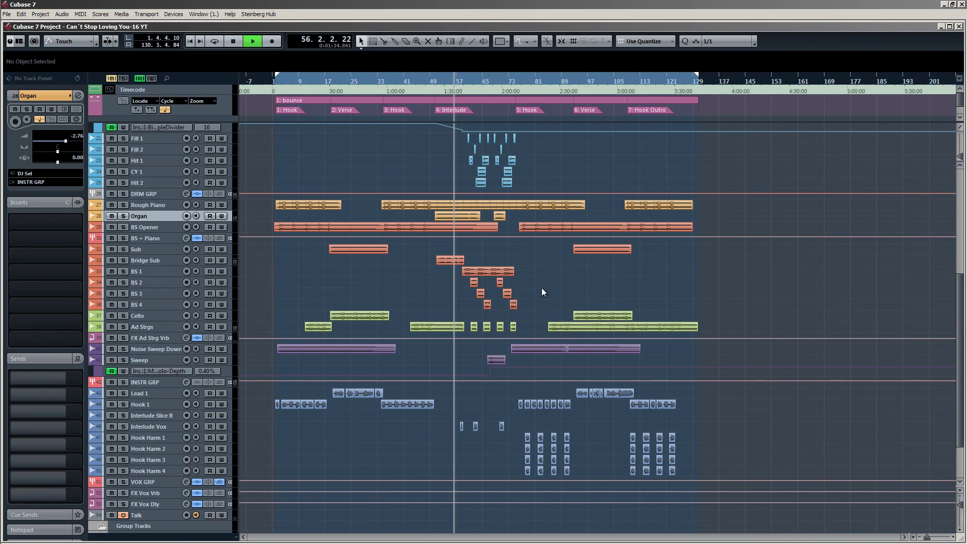
scroll(499, 291, up, 1)
scroll(440, 267, up, 5)
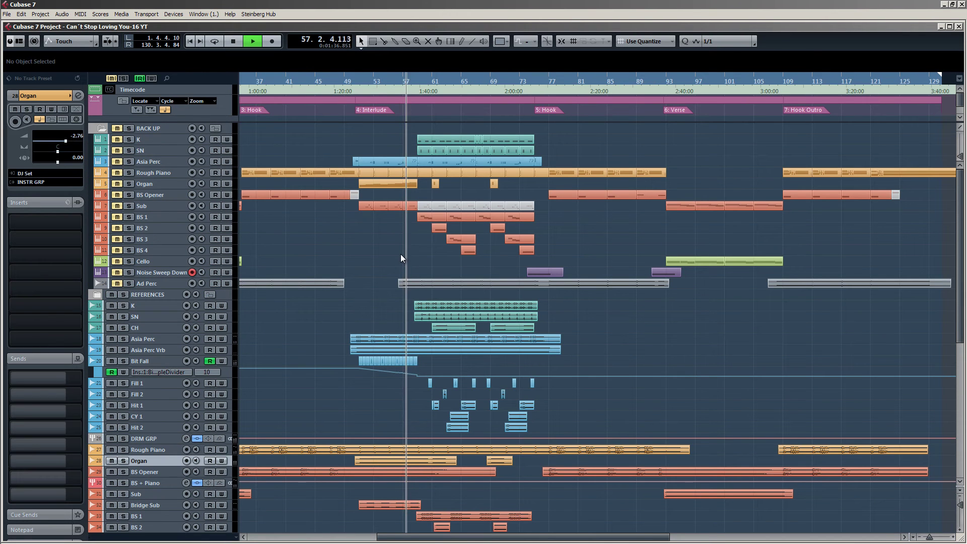
click(102, 128)
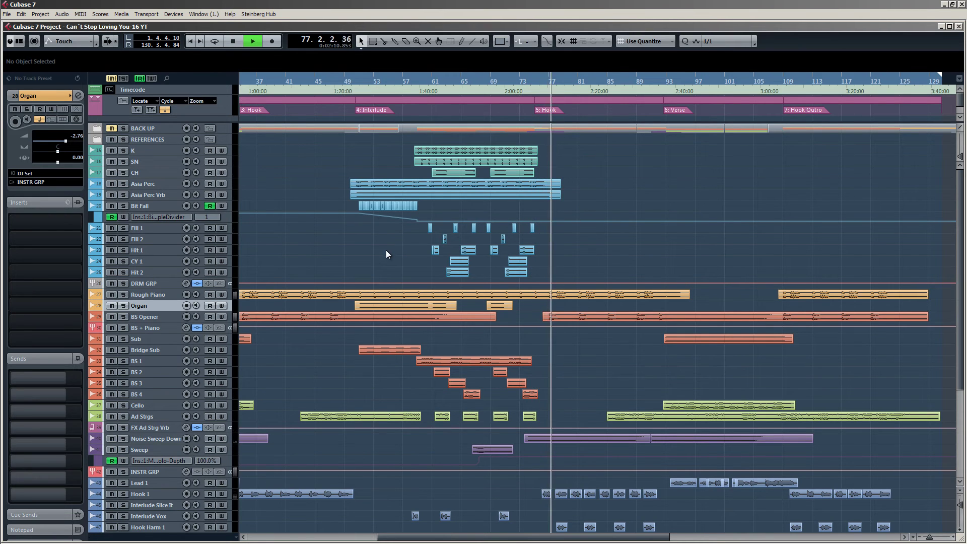
key(space)
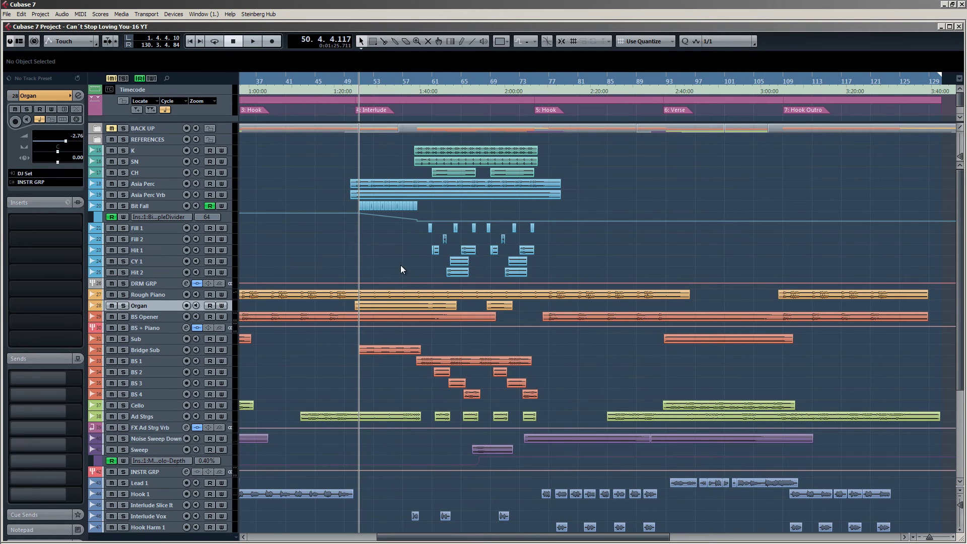
Select the first Ad Strgs clip, look through its context menu of processing commands, and dismiss the menu.
scroll(400, 265, down, 3)
scroll(434, 193, up, 3)
scroll(436, 254, down, 3)
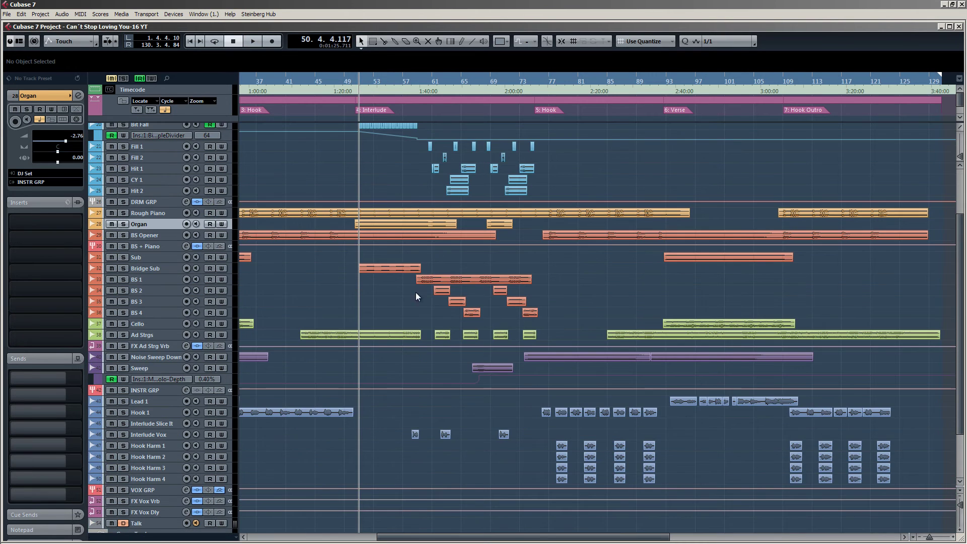
scroll(396, 302, down, 4)
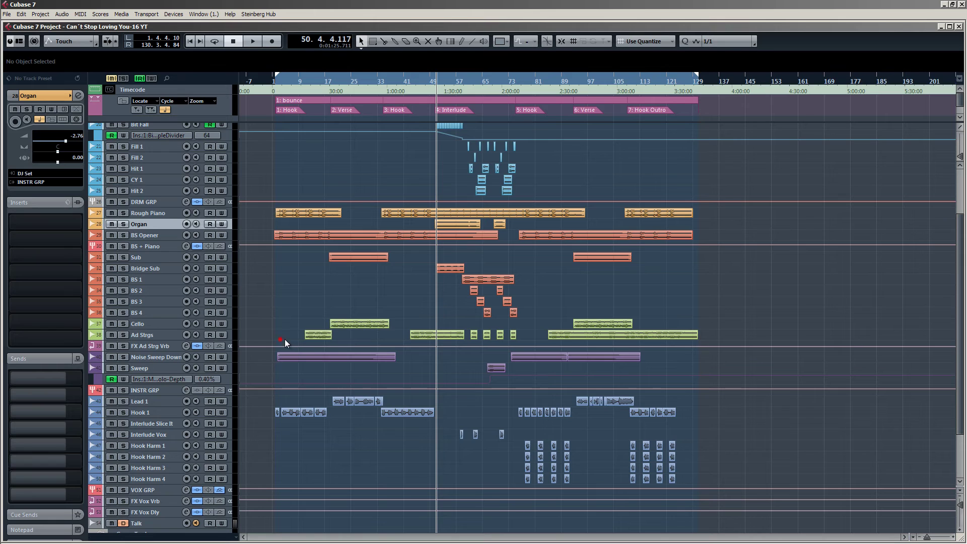
click(314, 336)
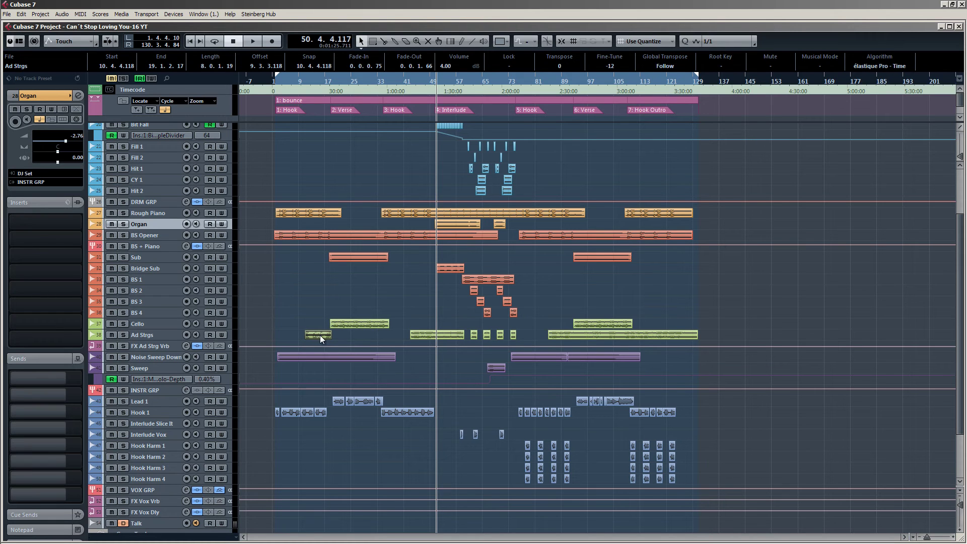
right_click(319, 335)
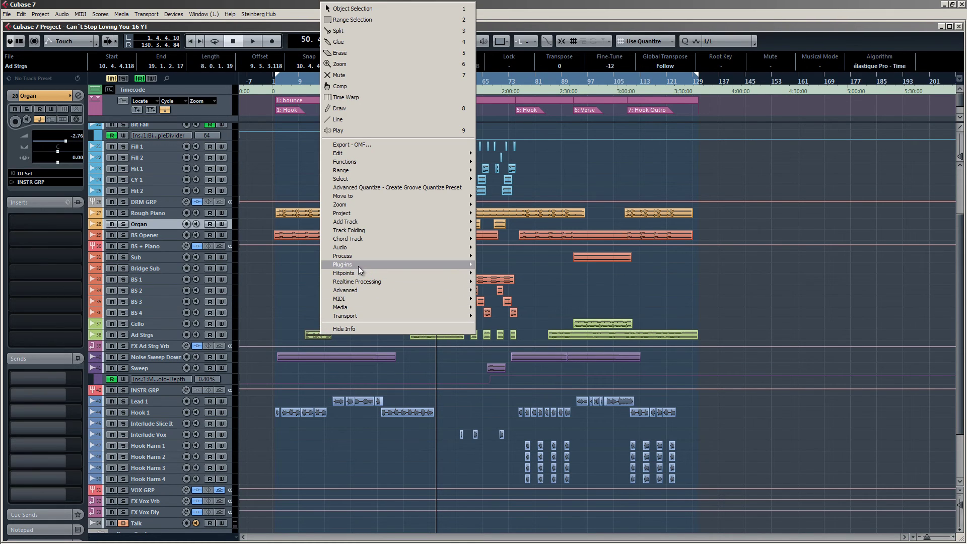
click(279, 336)
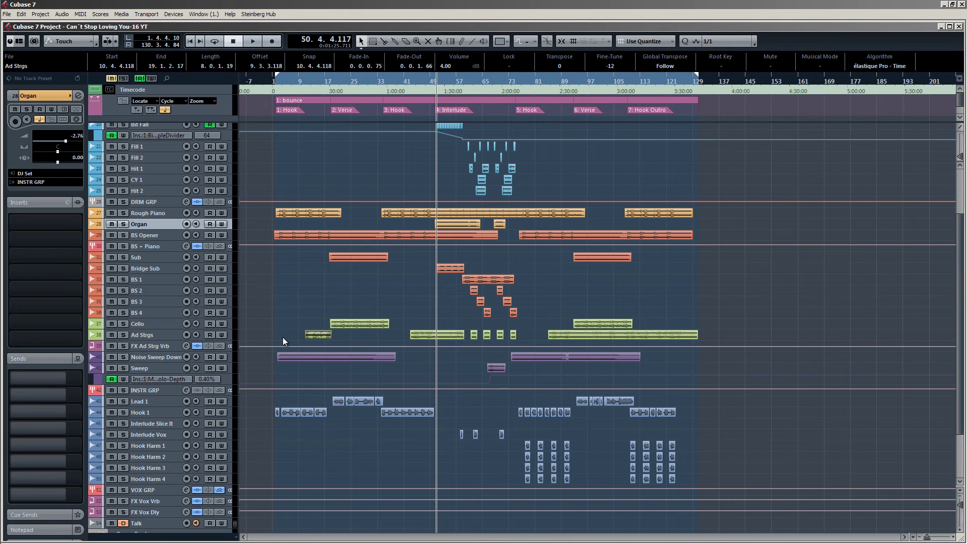
Open the Pool, load Slate Digital Virtual Tape Machines as an offline process for Ad Strgs, and close it without processing.
key(ctrl+p)
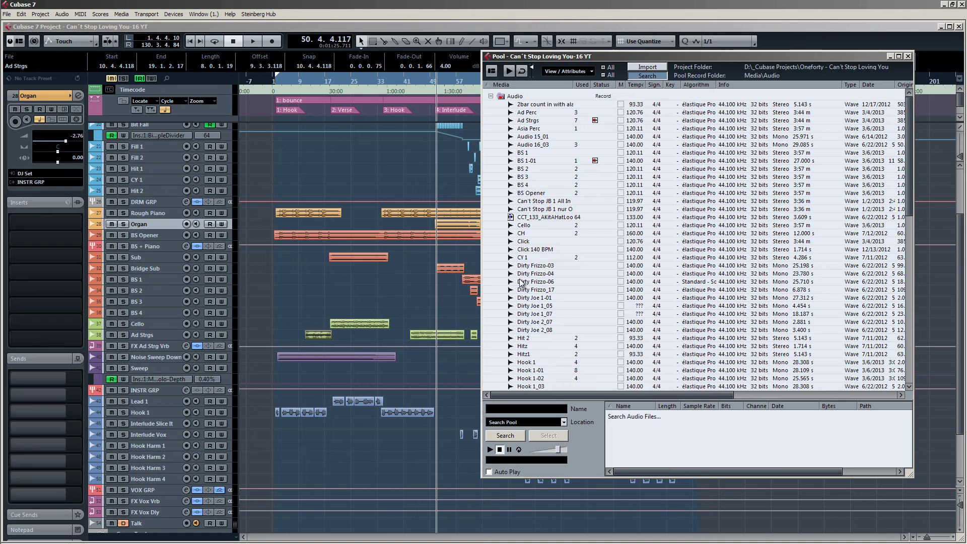
click(491, 270)
click(527, 120)
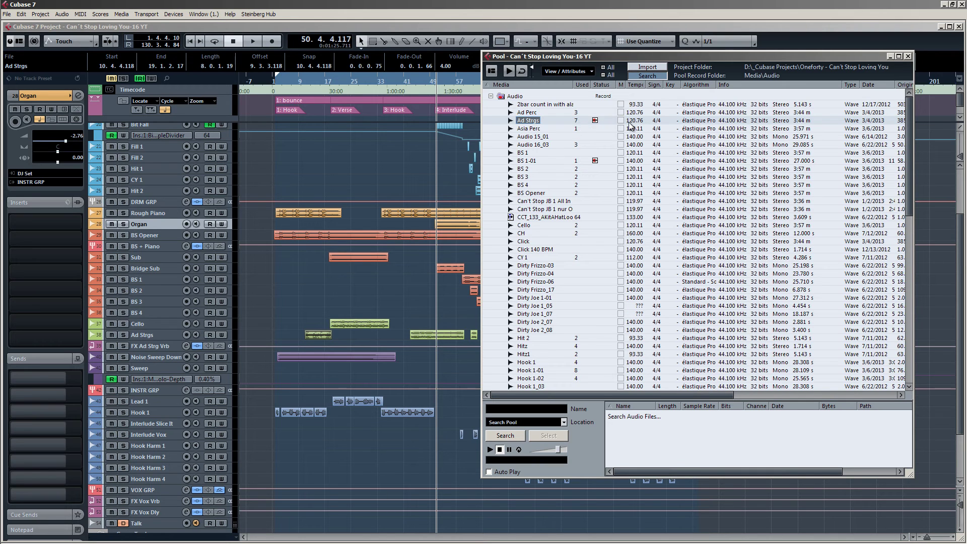
right_click(522, 120)
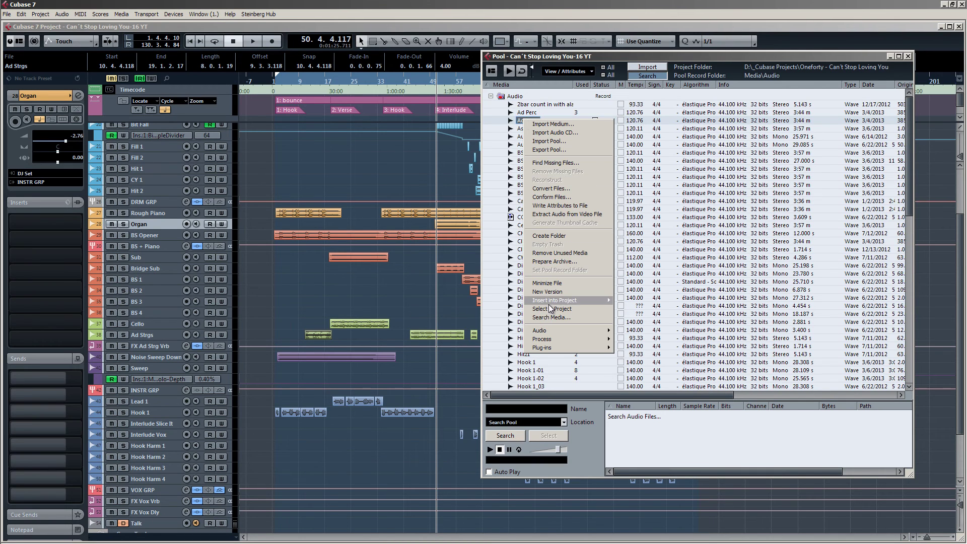
mouse_move(552, 347)
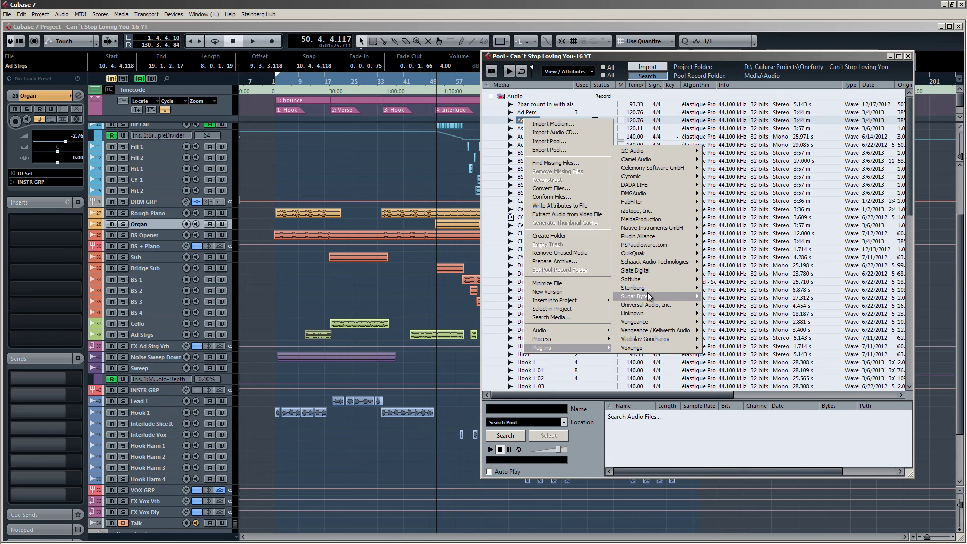
mouse_move(650, 272)
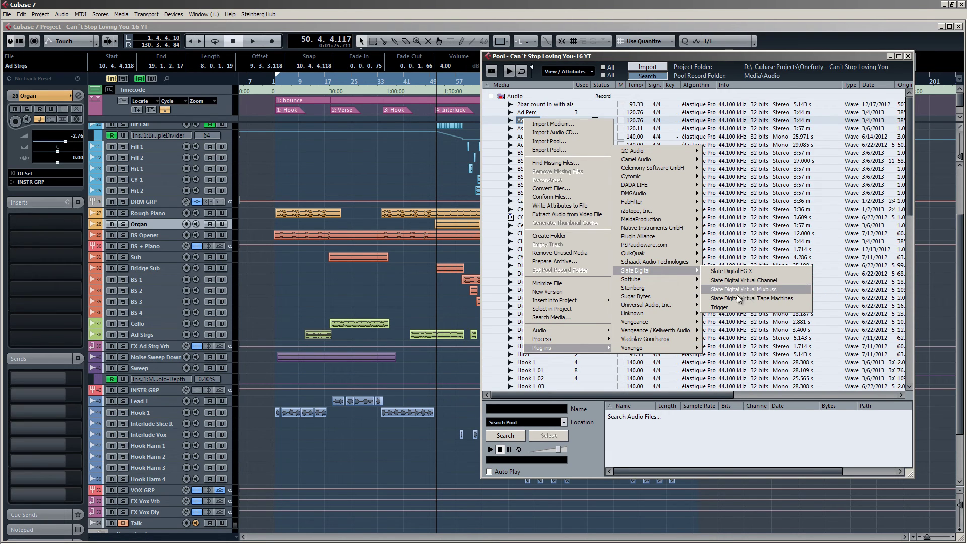
click(755, 298)
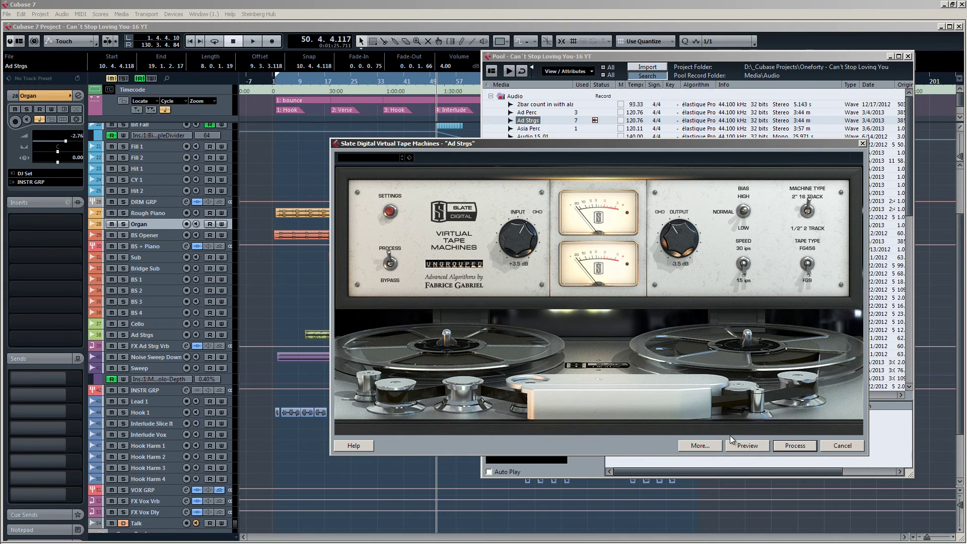
click(861, 143)
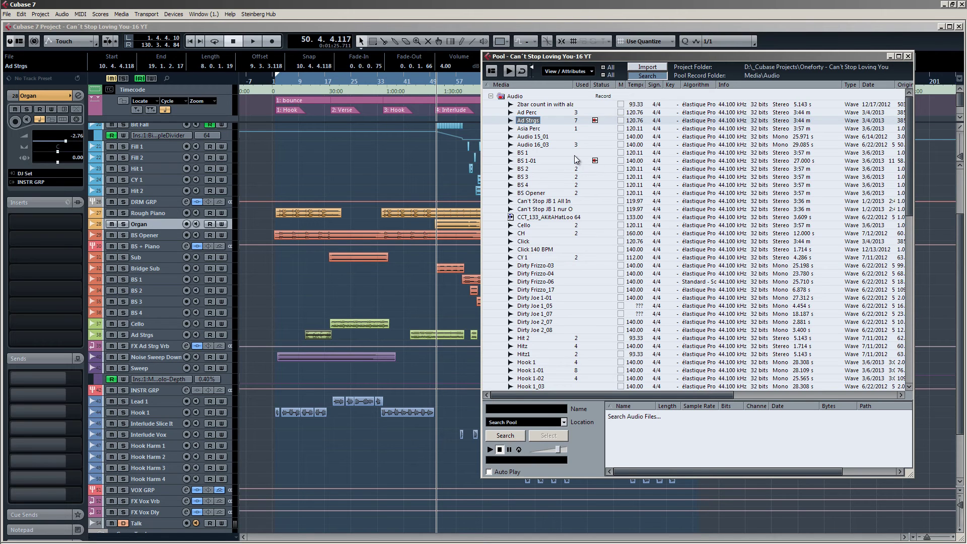
Open the Offline Process History of the Ad Strgs file from the Pool.
right_click(525, 121)
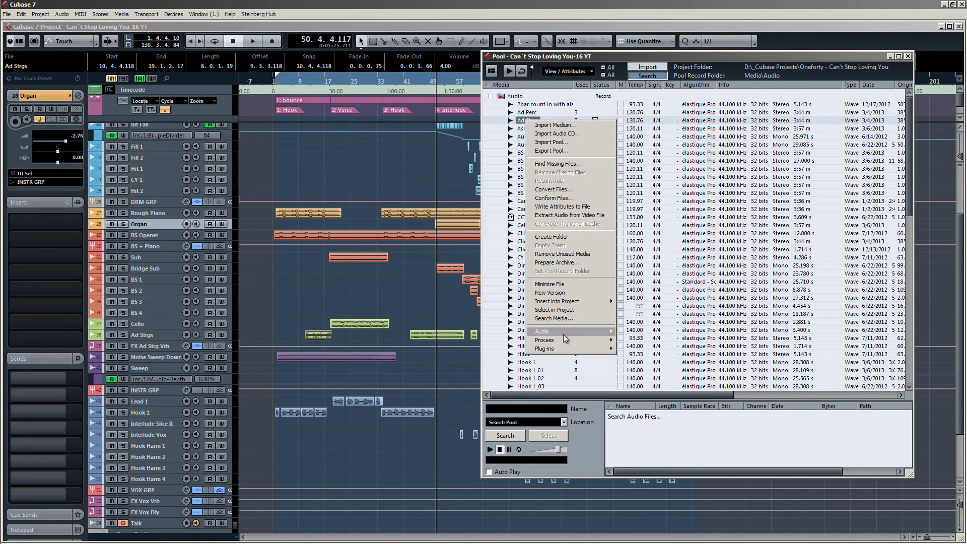
mouse_move(562, 334)
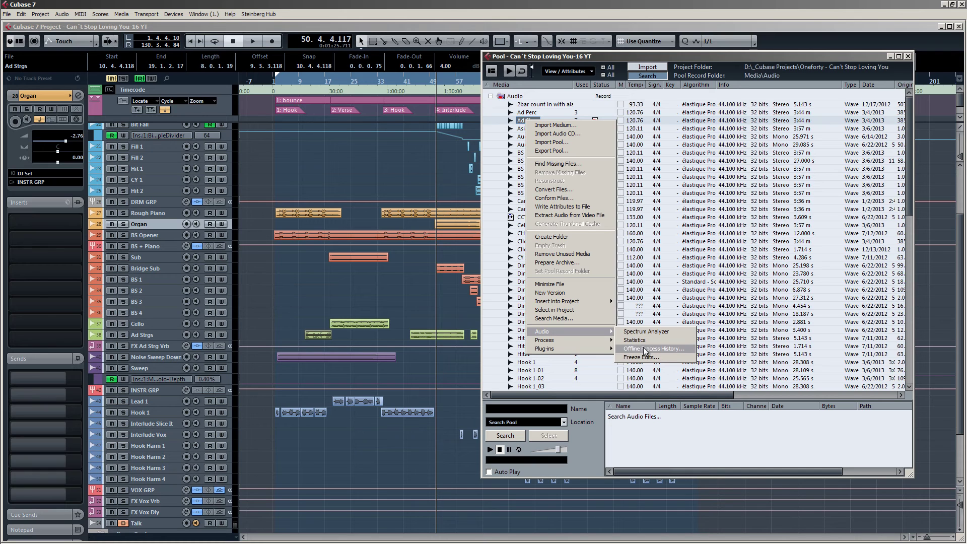
click(667, 349)
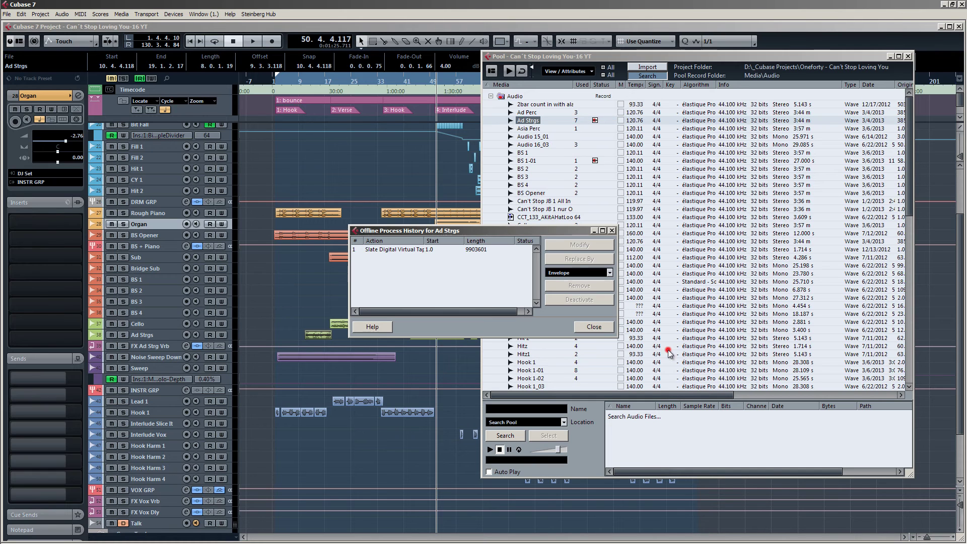
Reopen the Slate Digital Virtual Tape Machines settings from the Ad Strgs process history, cancel them, and close the history and the Pool.
click(370, 249)
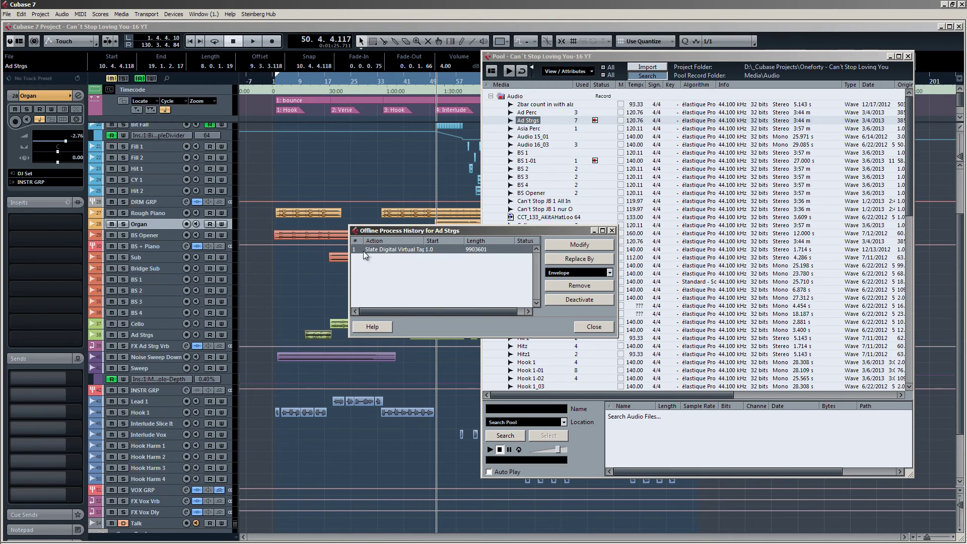
click(579, 245)
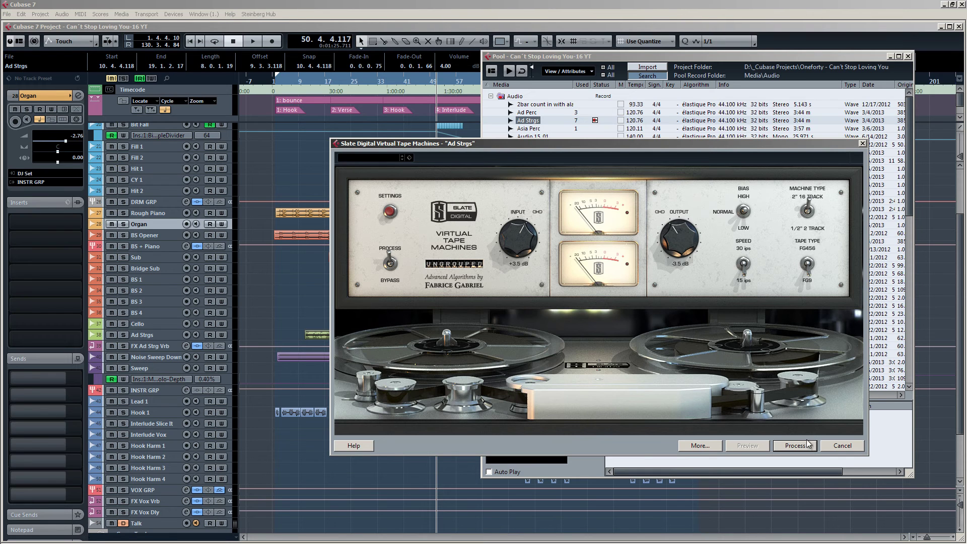
click(842, 445)
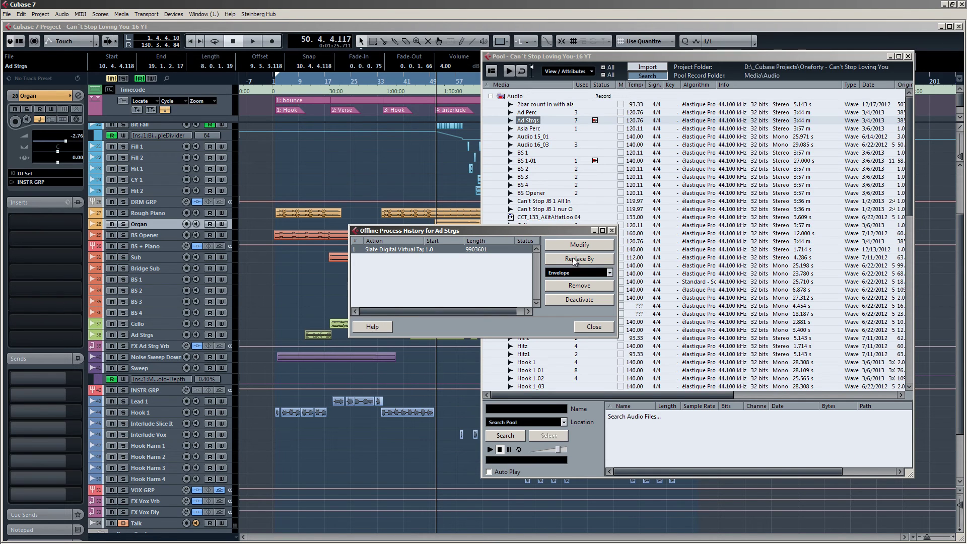
click(612, 231)
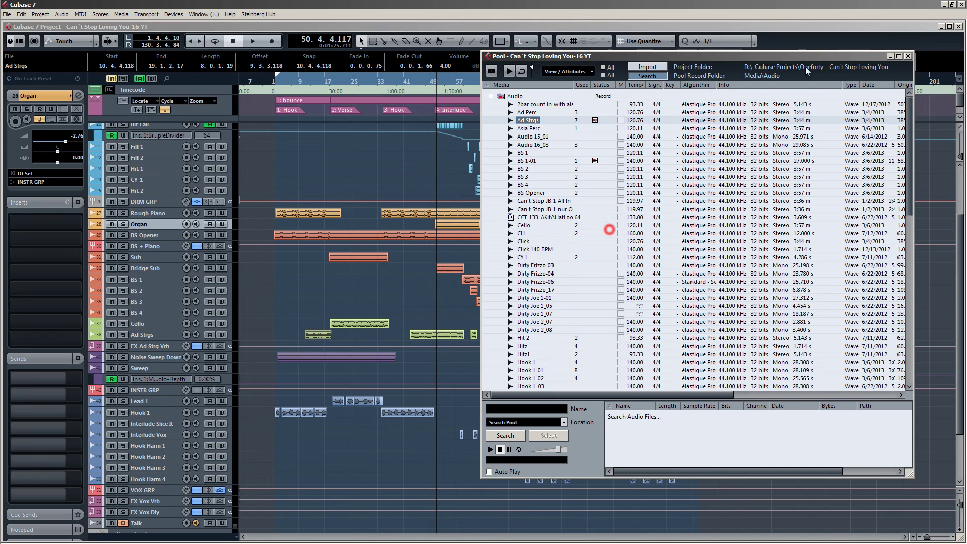
click(907, 56)
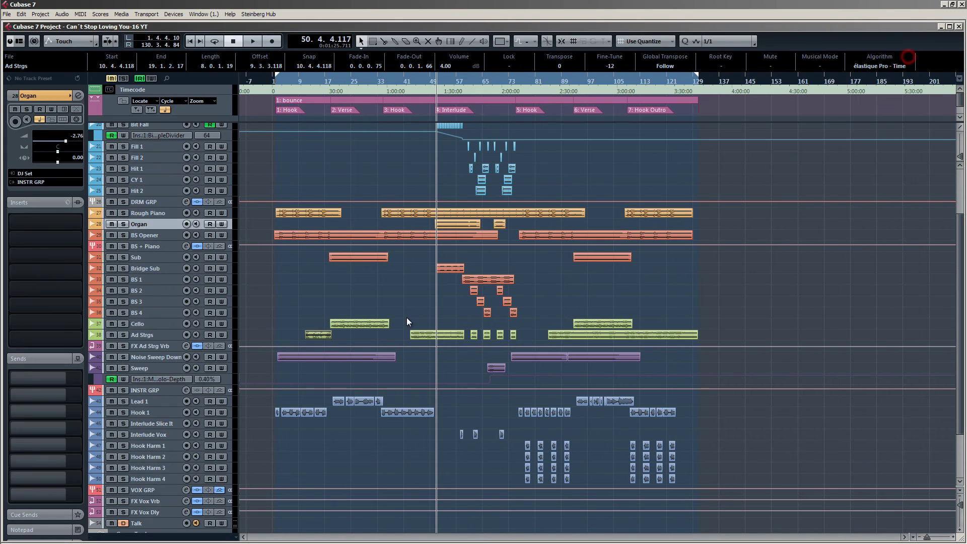
Play the K audio track in solo from about bar 58, then stop playback and unsolo it.
click(406, 302)
scroll(408, 301, up, 3)
scroll(445, 233, up, 3)
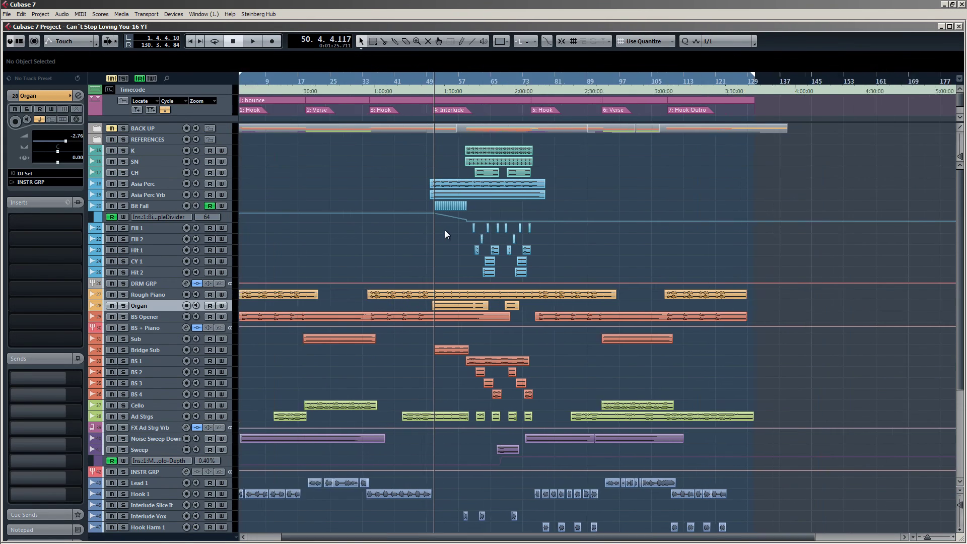
click(482, 82)
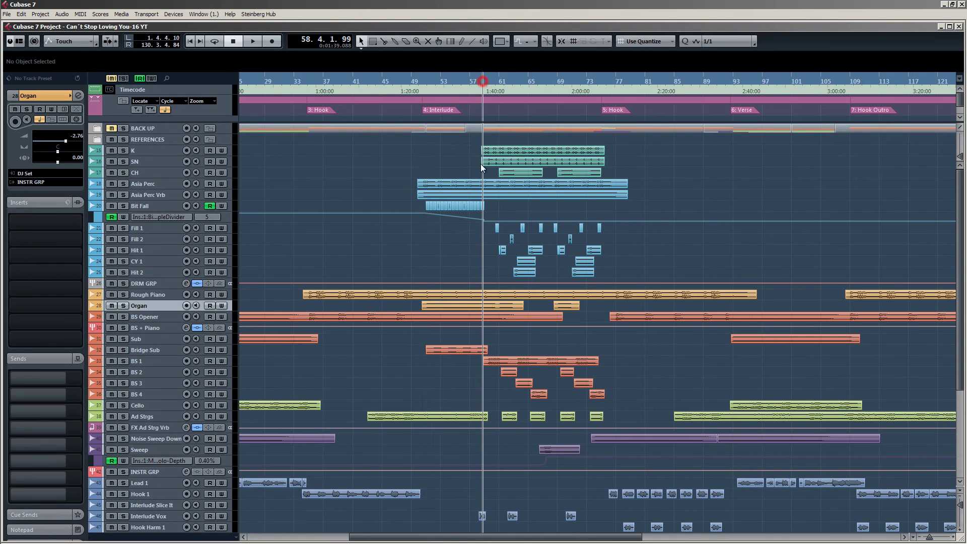
click(124, 150)
key(space)
scroll(503, 174, up, 2)
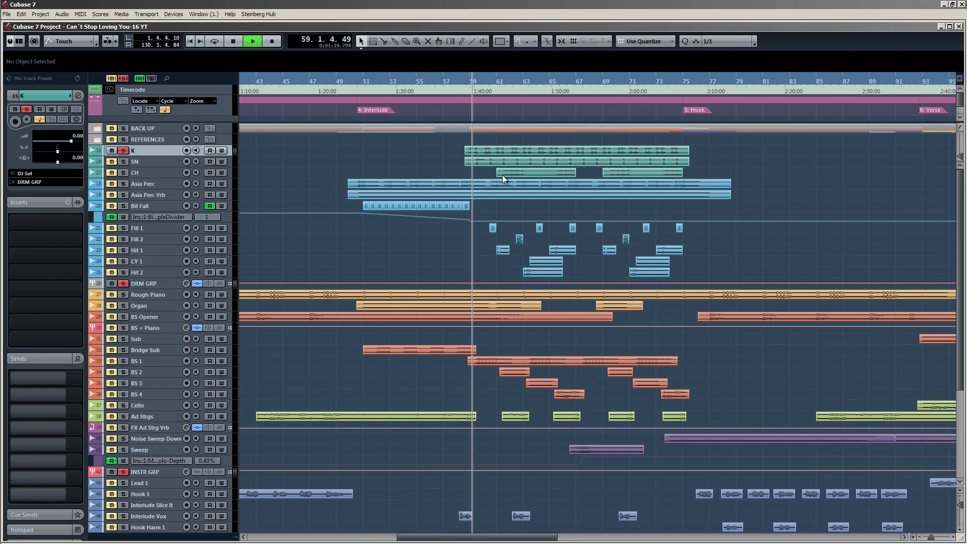
key(space)
click(124, 151)
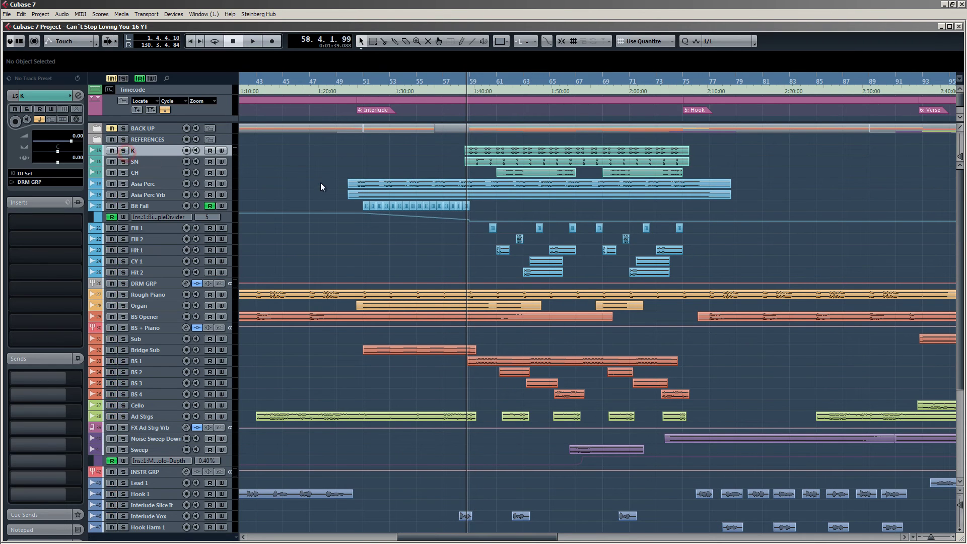
Expand the BACK UP folder, select its K track, and look through its VST instrument list and track preset browser without loading anything.
click(98, 128)
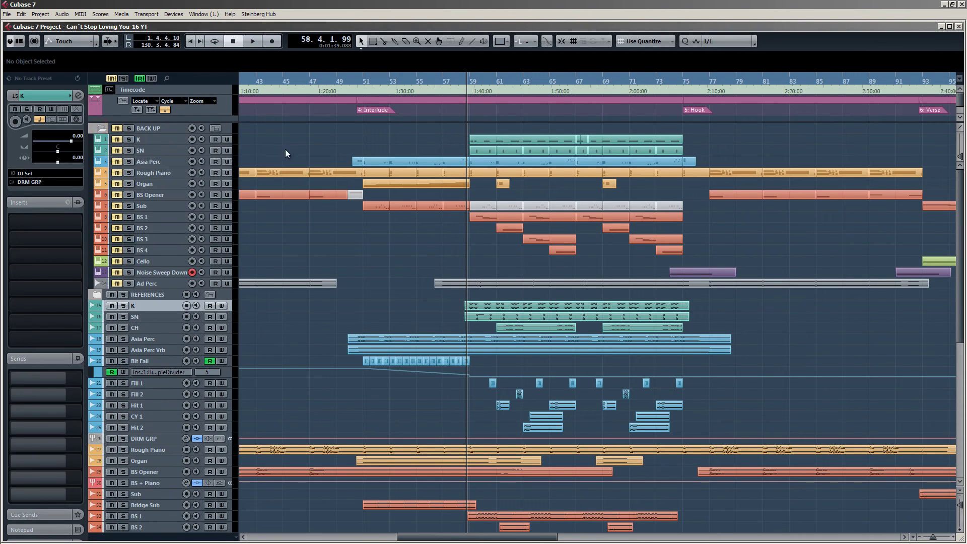
click(151, 140)
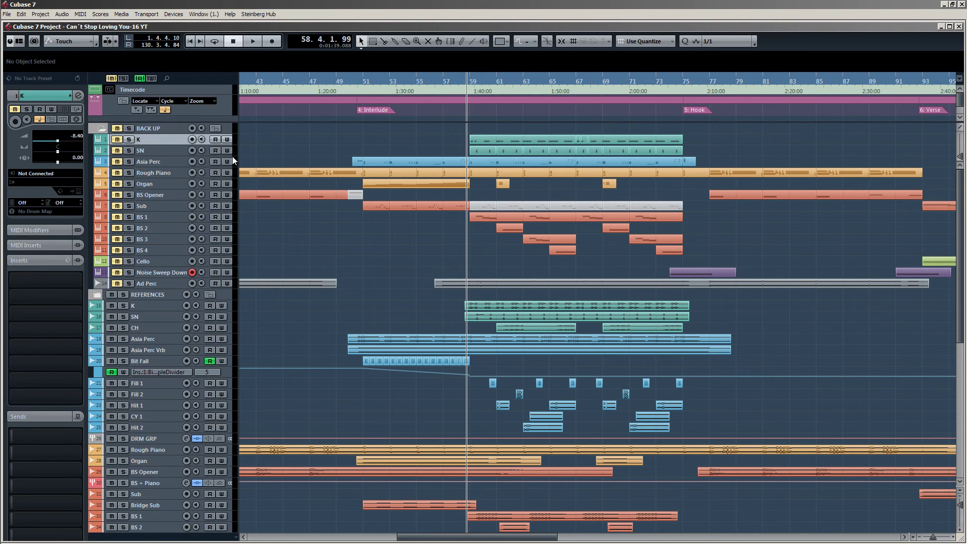
click(52, 181)
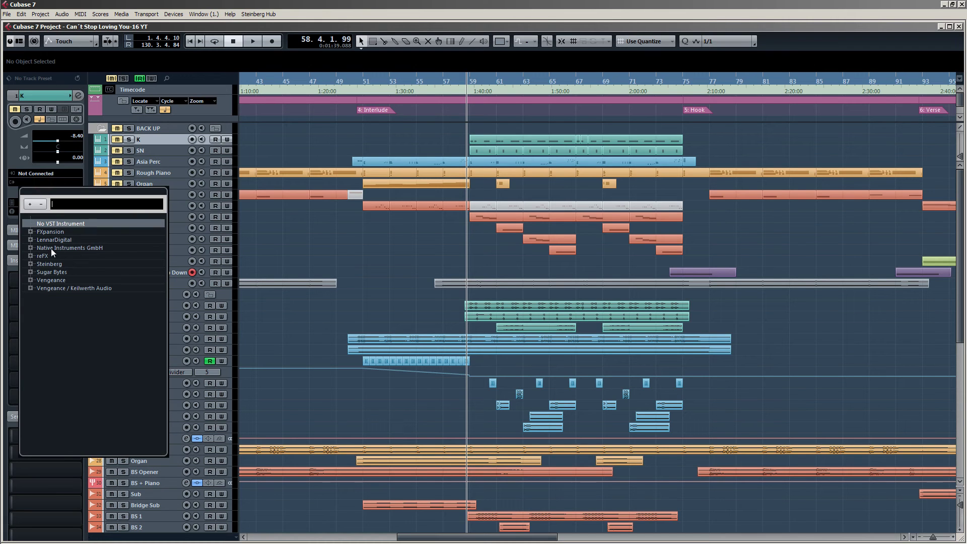
click(321, 239)
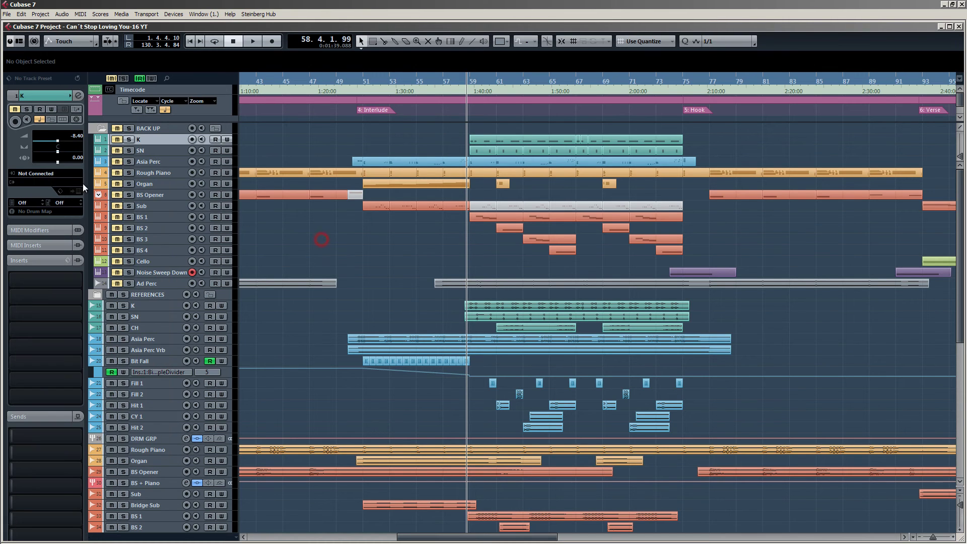
click(9, 79)
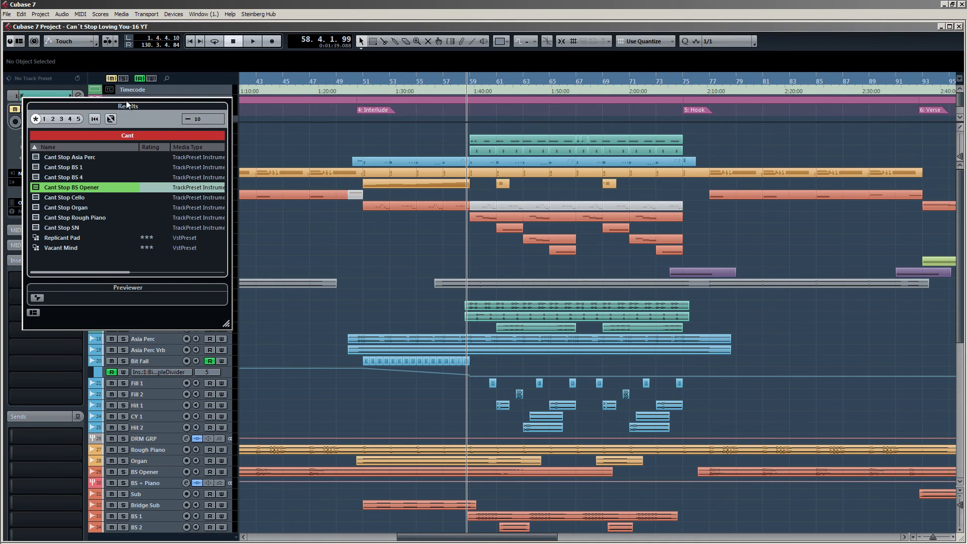
drag(127, 105, 364, 133)
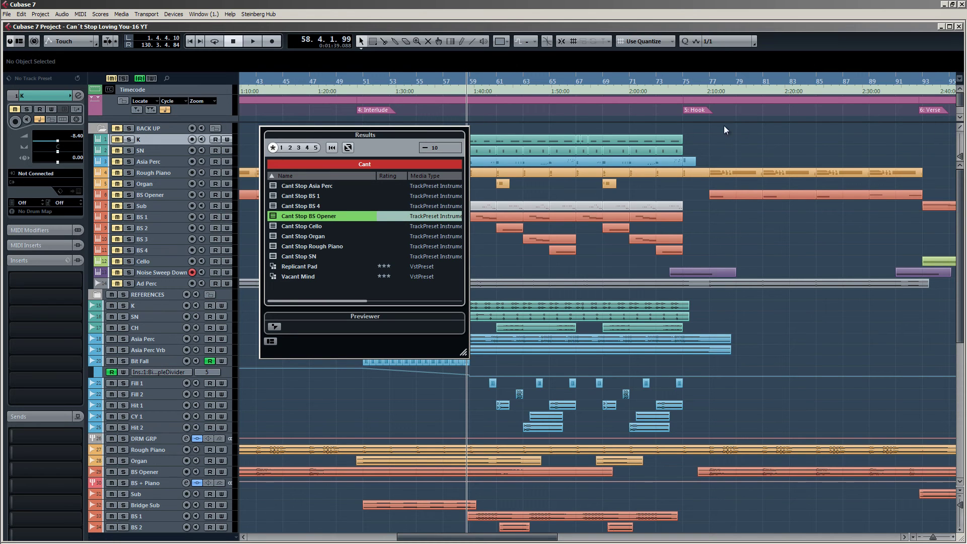
click(755, 134)
Load the Cant Stop SN track preset onto the SN track in the BACK UP folder.
click(160, 150)
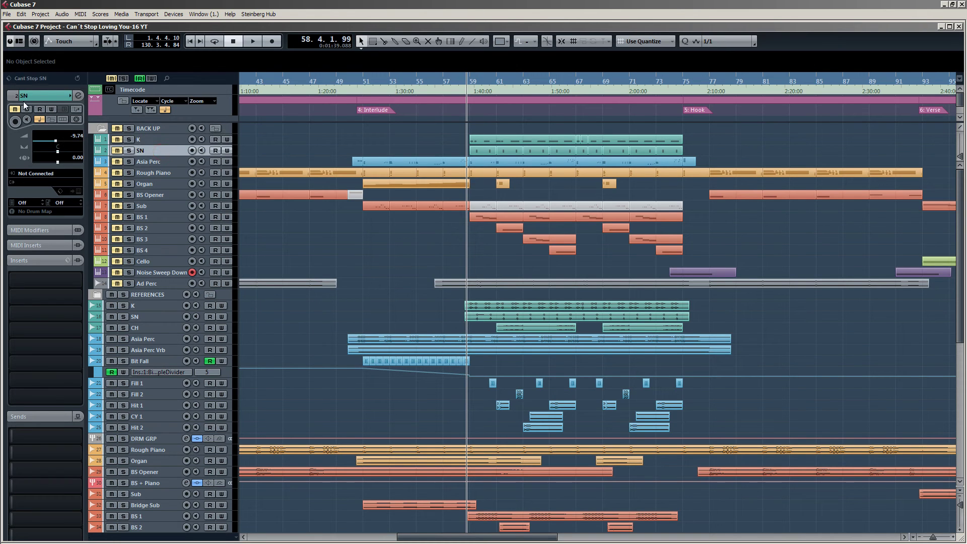
click(9, 79)
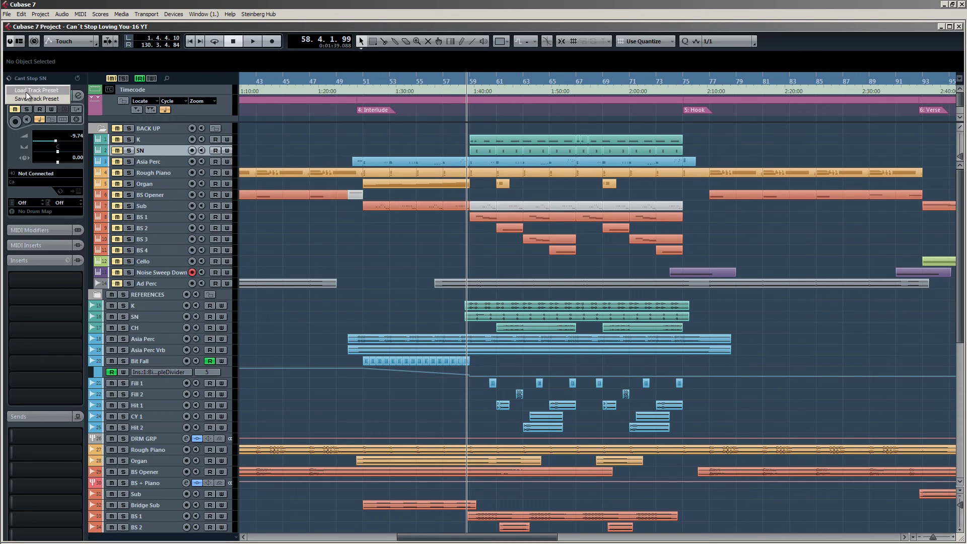
click(45, 90)
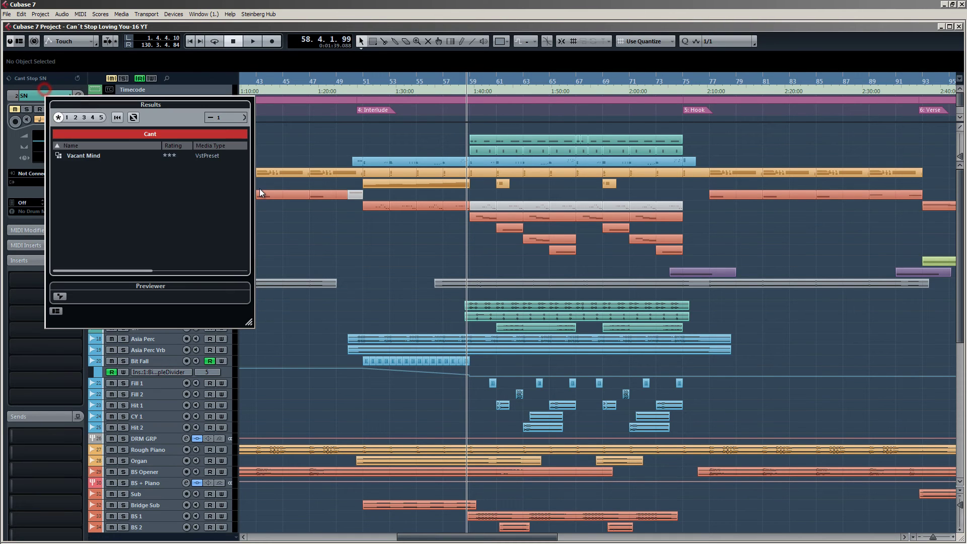
click(81, 227)
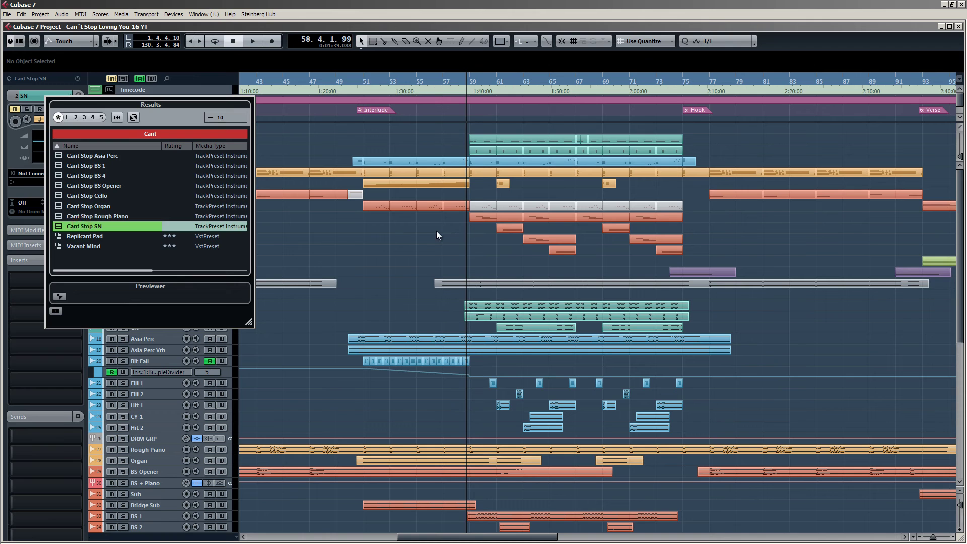
click(436, 232)
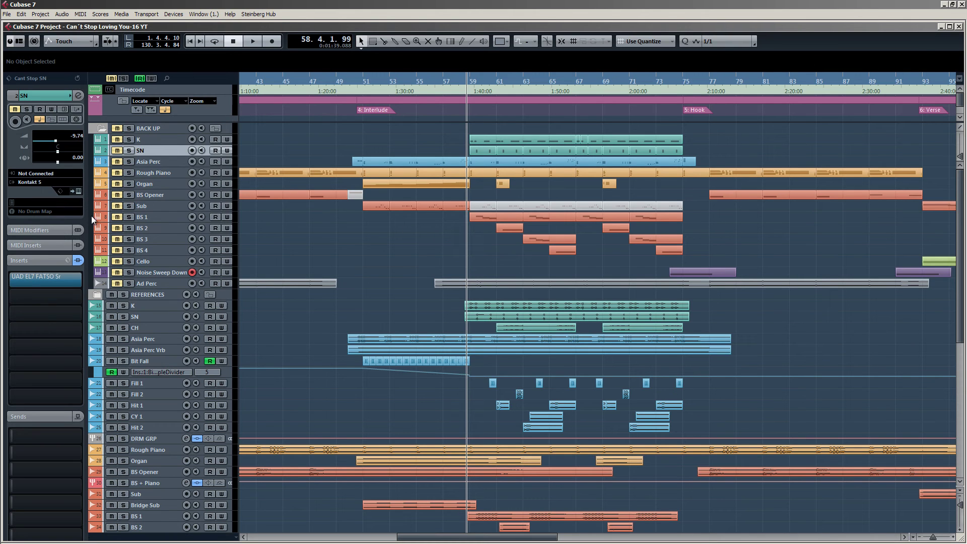
Open the SN track's Kontakt 5 instrument in edit mode, show the Mapping Editor, and try the mapped snare key.
click(78, 190)
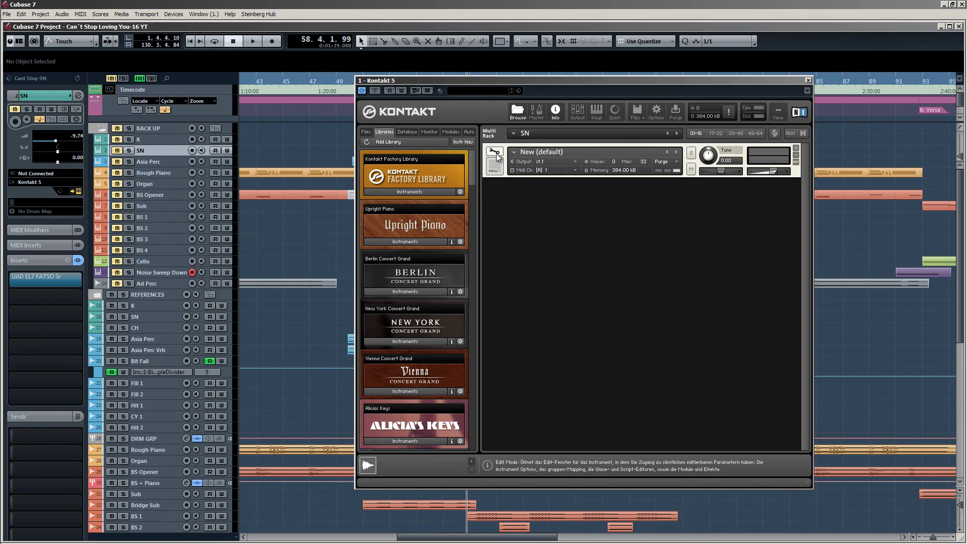
click(493, 152)
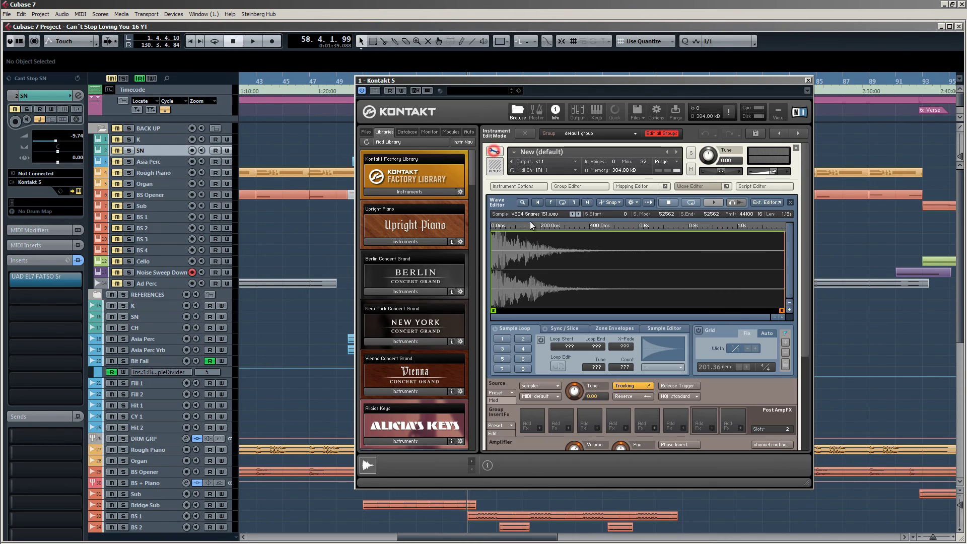
click(633, 187)
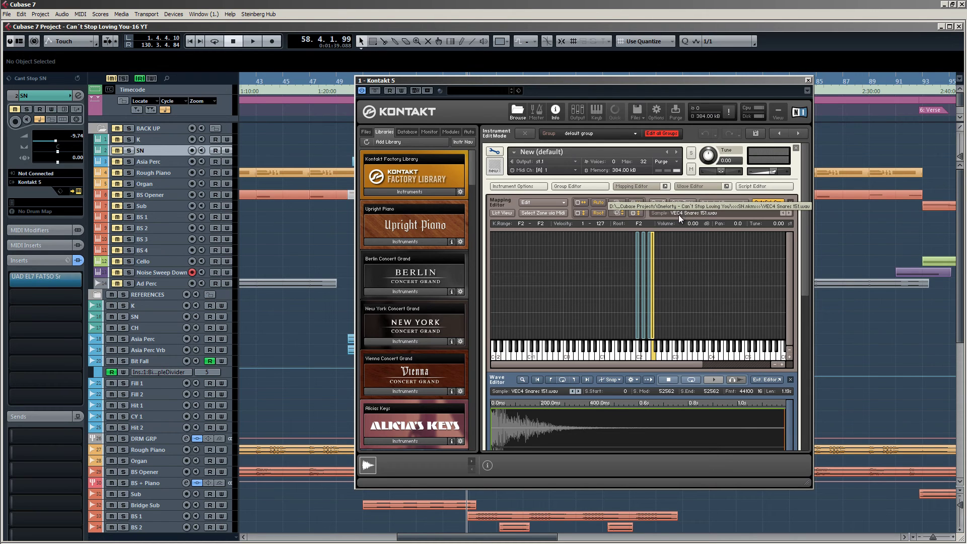
click(654, 355)
click(654, 356)
click(654, 356)
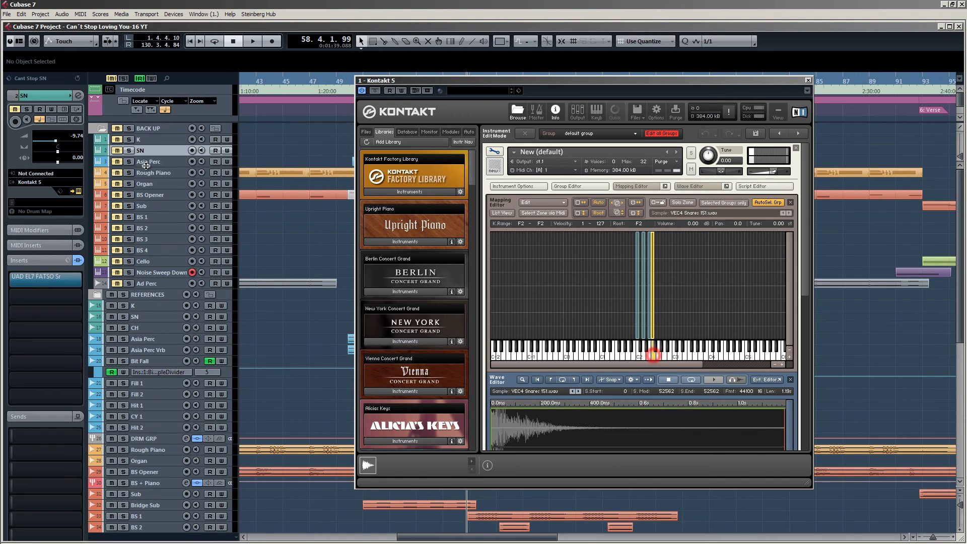
Unmute the SN track and audition the mapped snare samples repeatedly on Kontakt's mapping keyboard.
click(117, 151)
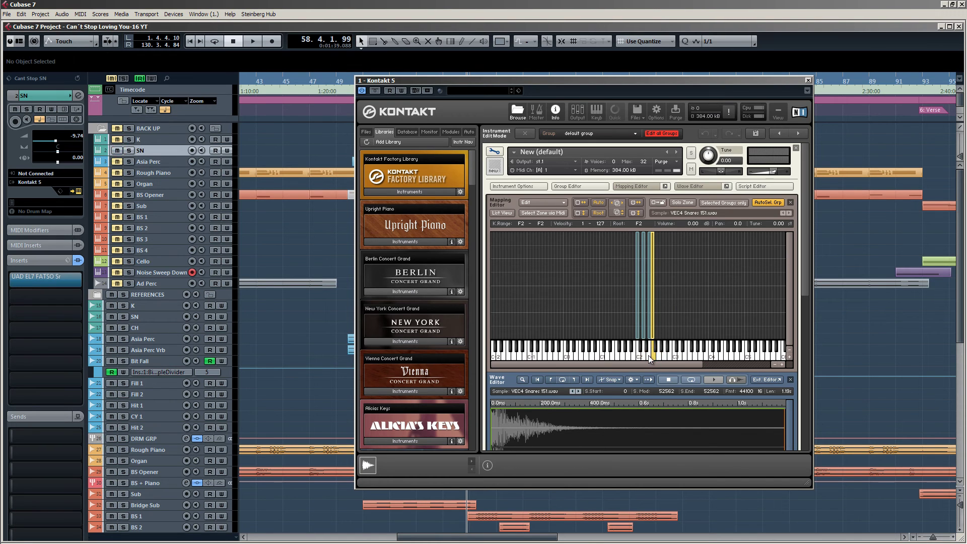
click(651, 355)
click(652, 355)
click(652, 355)
click(651, 355)
click(652, 355)
click(651, 355)
click(651, 355)
click(652, 355)
Look over the Kontakt instrument's effect and modulation sections, audition the snare samples again, and close Kontakt.
click(805, 352)
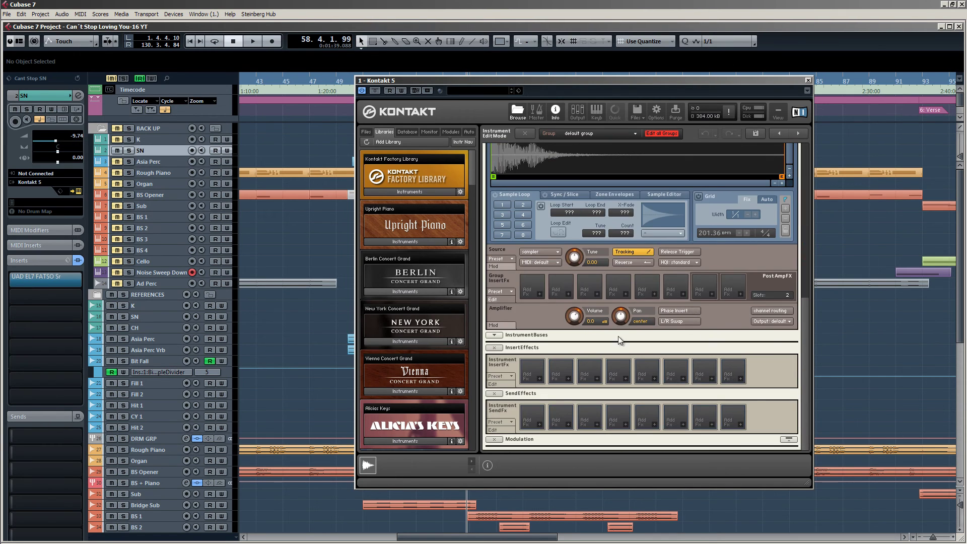
scroll(802, 316, up, 6)
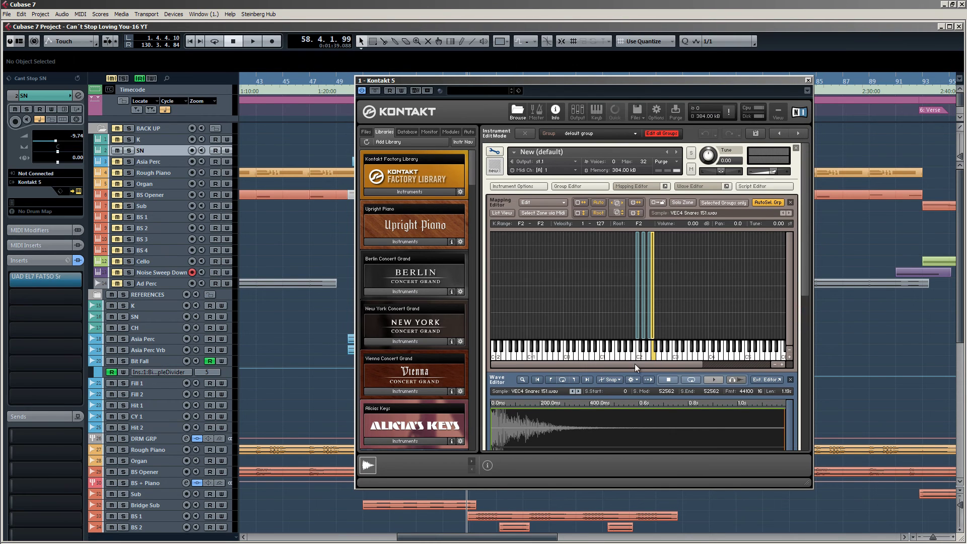
click(650, 357)
click(649, 357)
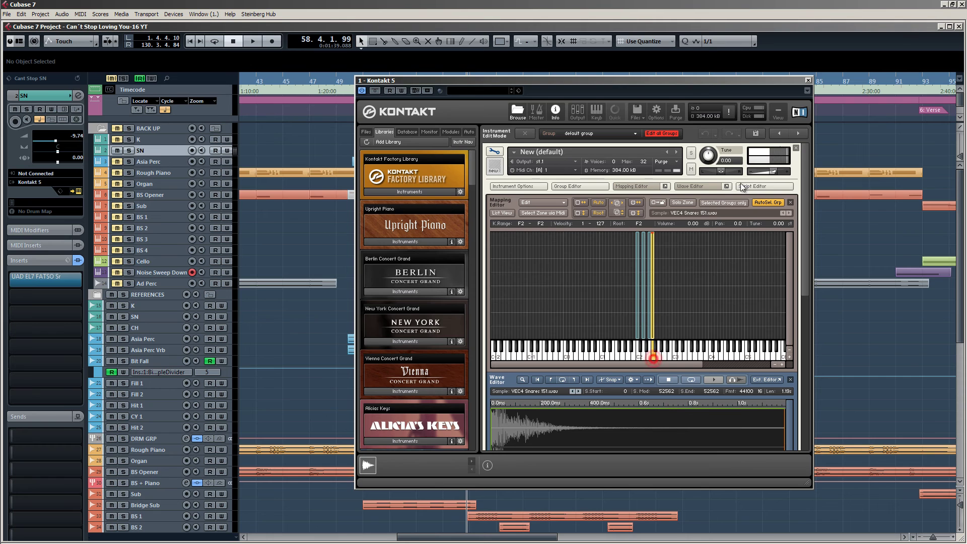
click(807, 80)
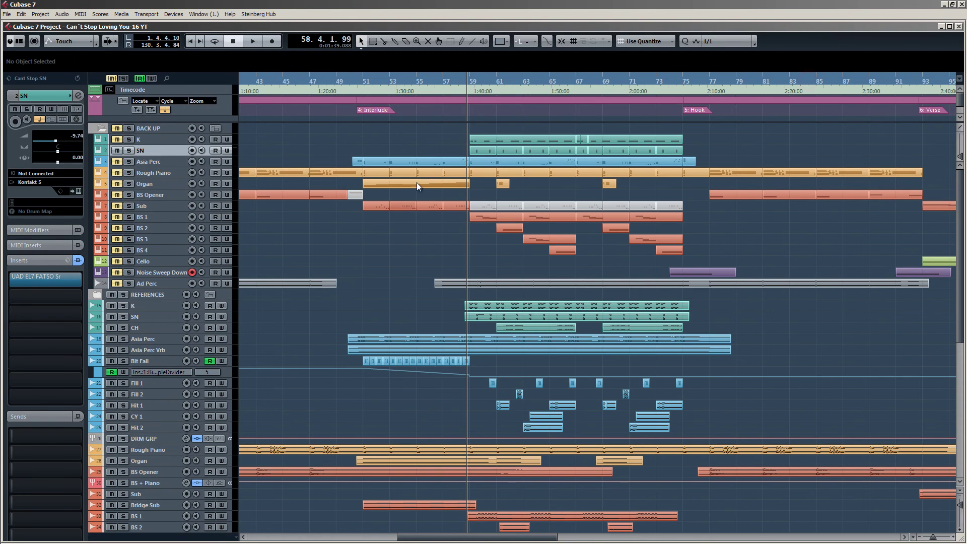
Open the first SN clip in the Key Editor, audition its D2 and F2 notes, play the pattern, and close the editor.
double_click(483, 149)
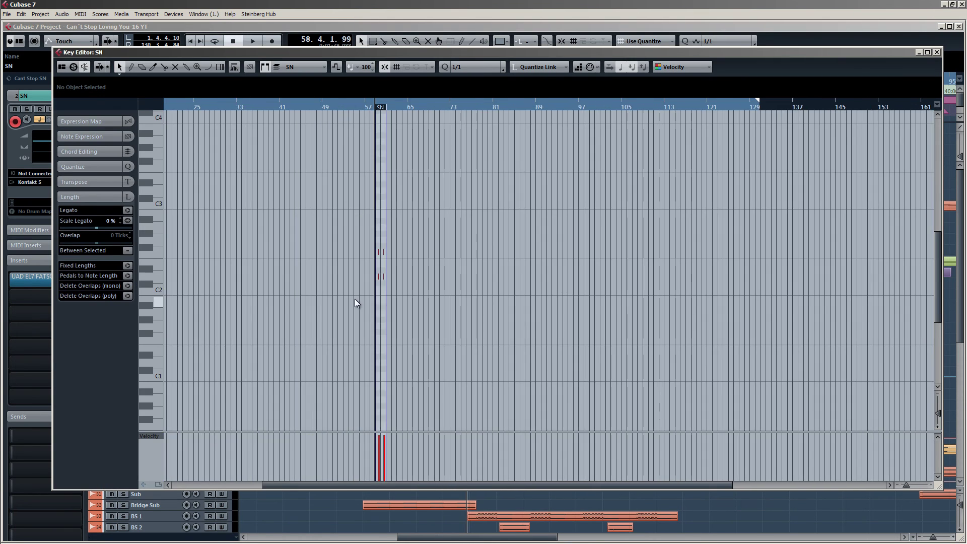
scroll(424, 287, up, 3)
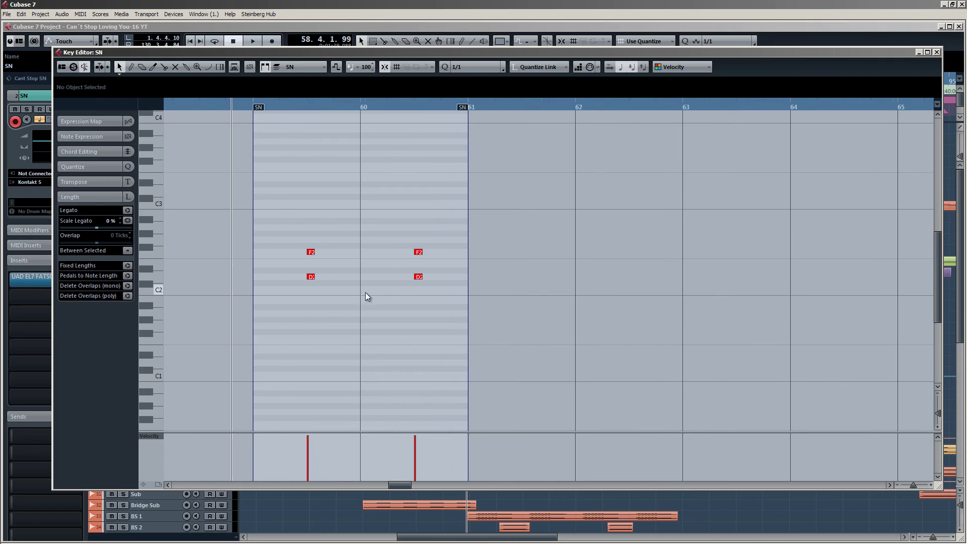
click(159, 278)
click(159, 251)
click(296, 106)
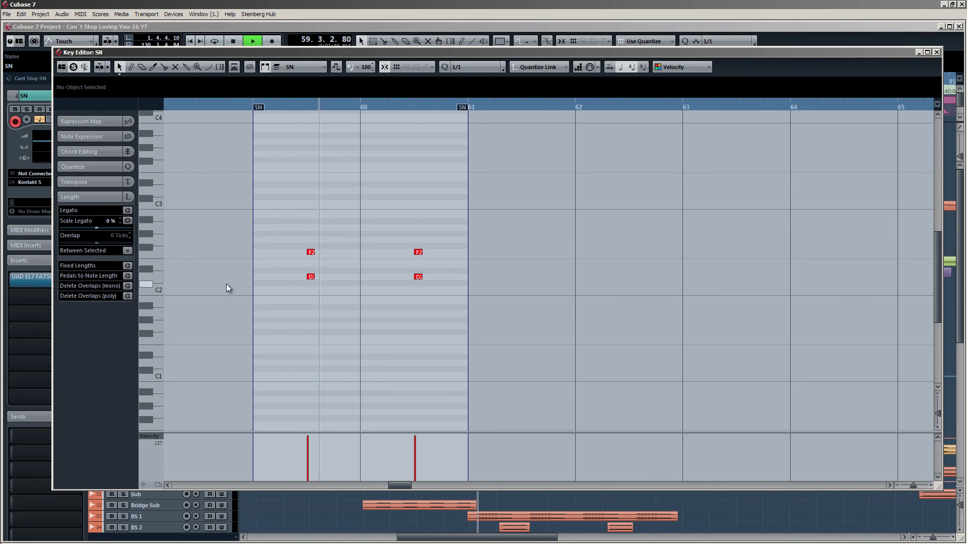
key(space)
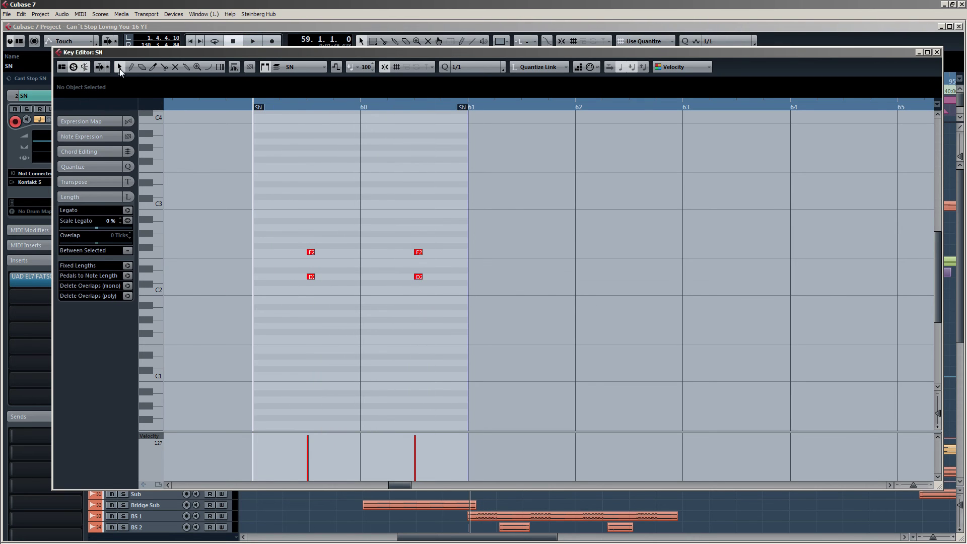
click(73, 67)
click(936, 52)
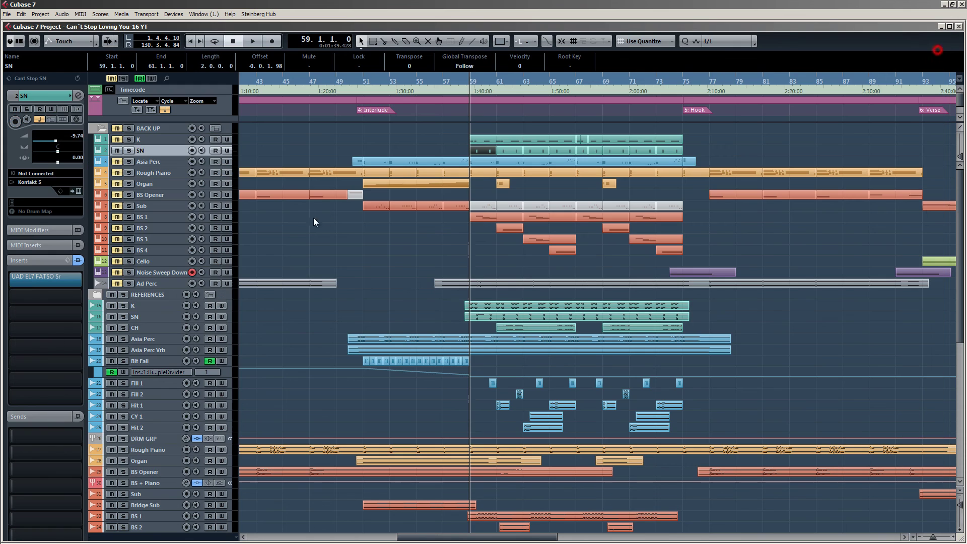
Open the SN track's UAD EL7 FATSO Sr insert, play the snare soloed through it, and close the plug-in.
click(42, 280)
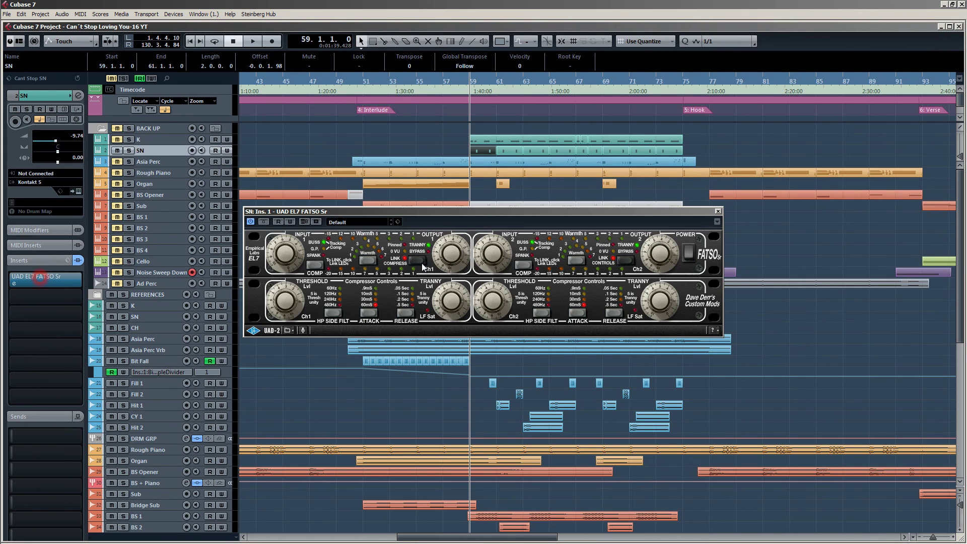
drag(467, 207, 590, 196)
key(space)
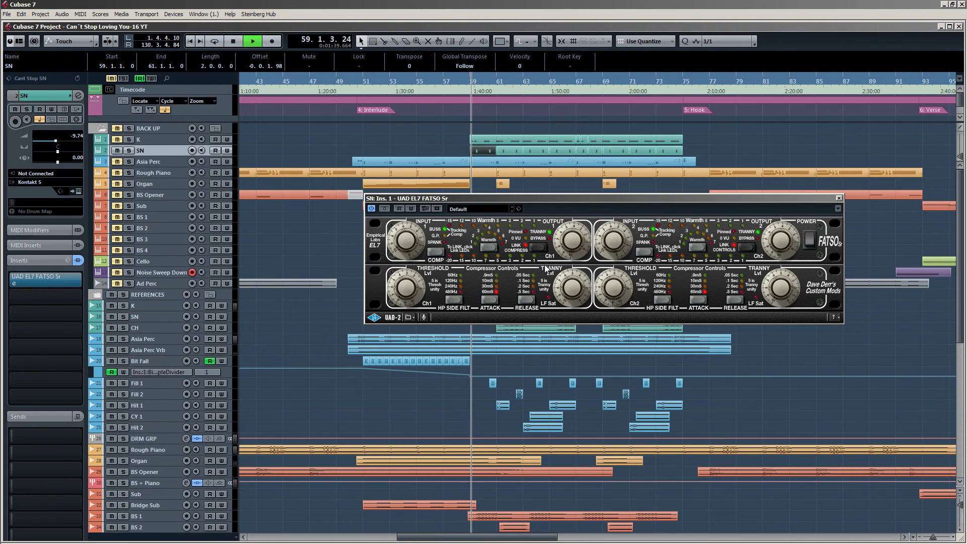
key(space)
click(130, 151)
key(space)
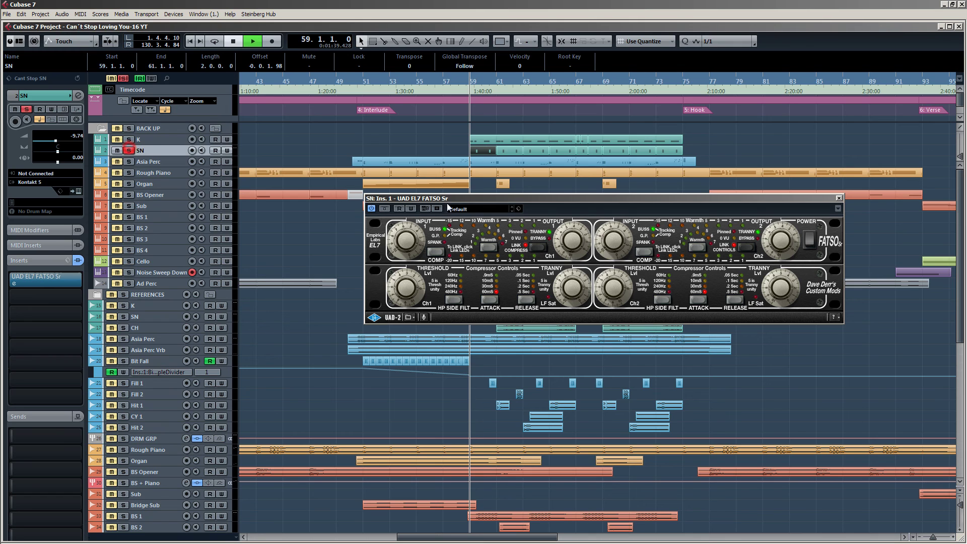
drag(507, 198, 490, 198)
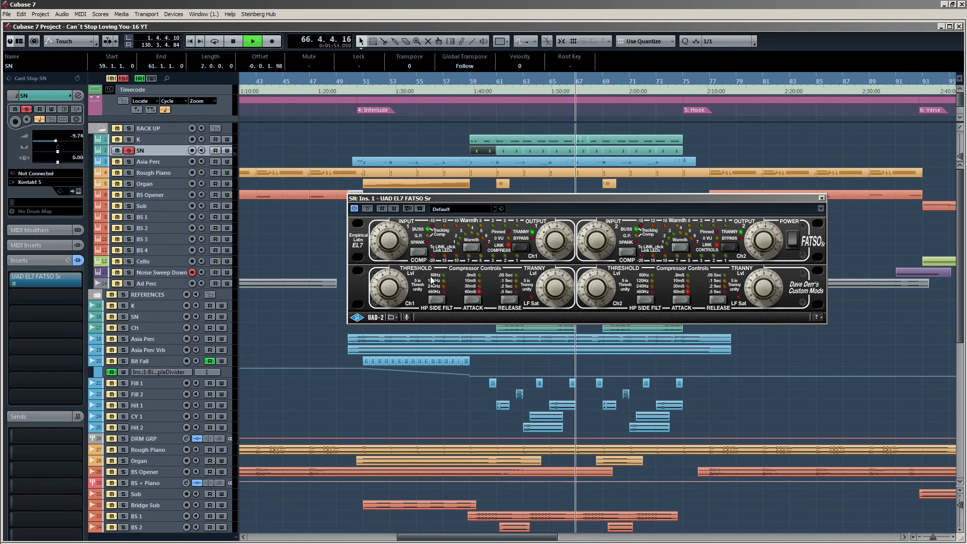
click(821, 199)
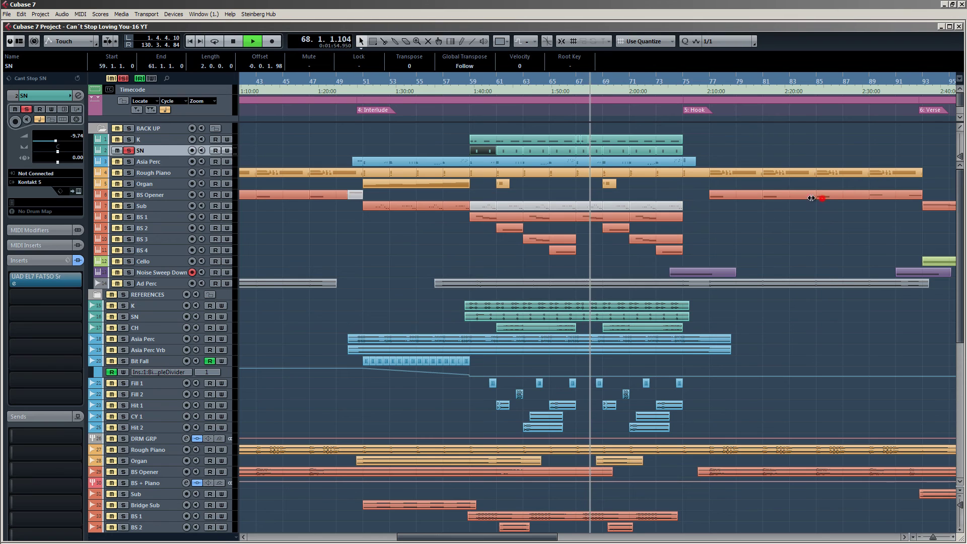
key(space)
click(130, 151)
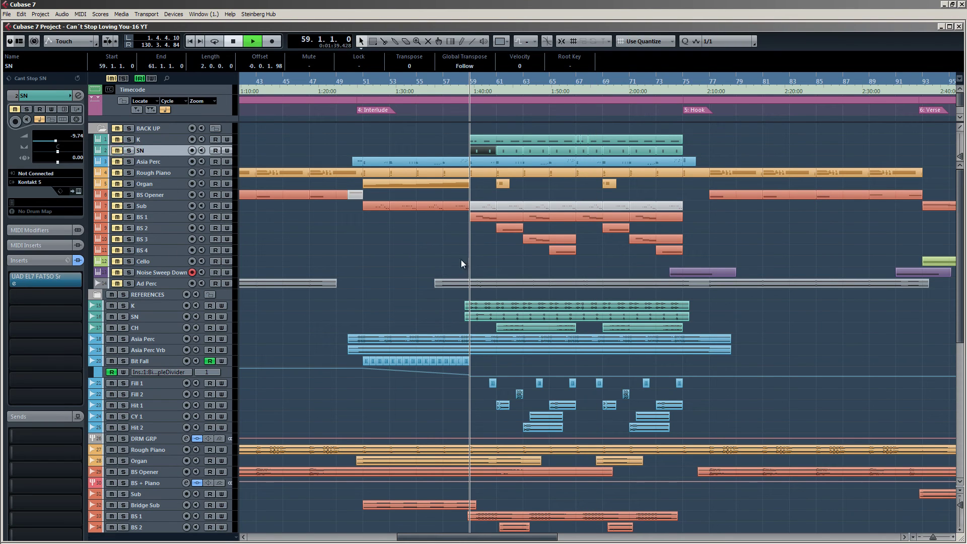
Solo the CH reference track for a brief listen, and take it out of solo.
ctrl+scroll(414, 311, down, 2)
scroll(451, 335, down, 3)
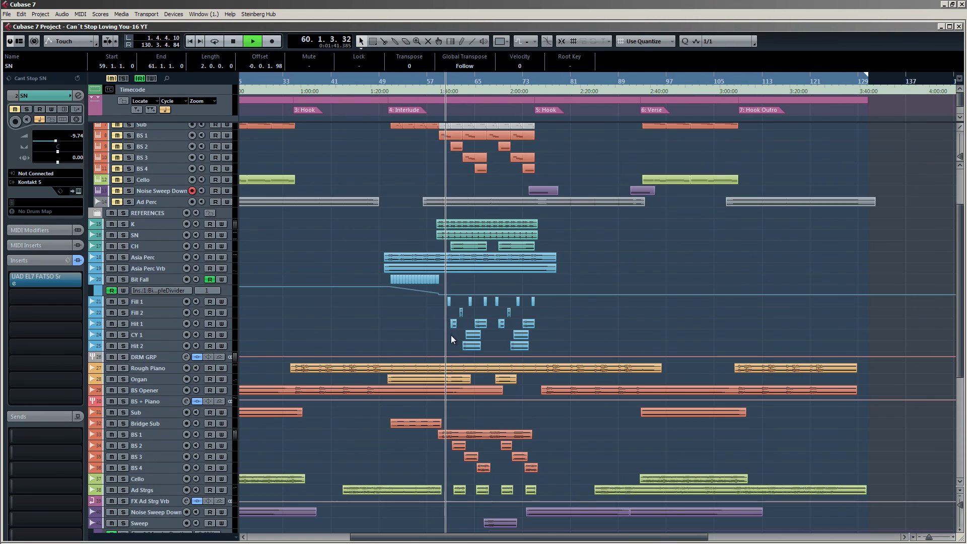
ctrl+scroll(456, 277, up, 4)
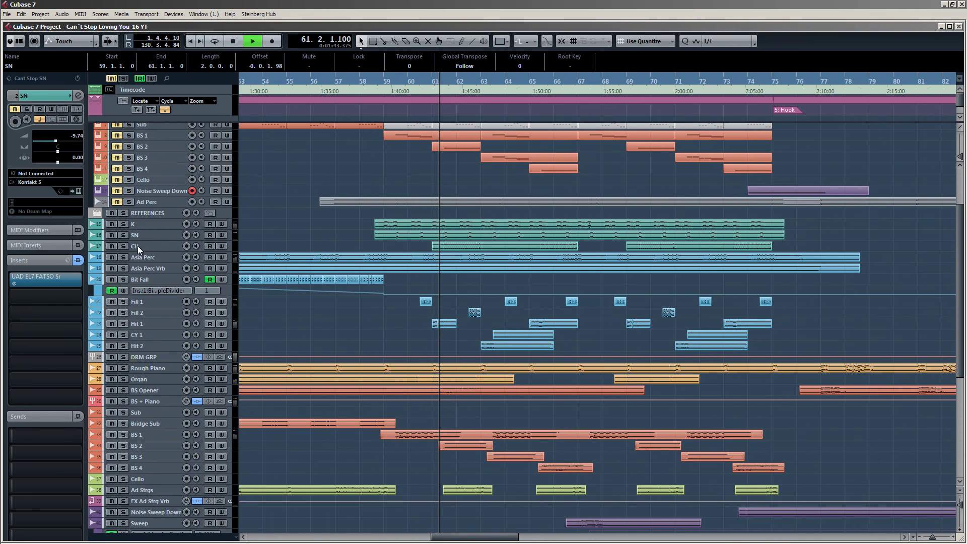
click(124, 246)
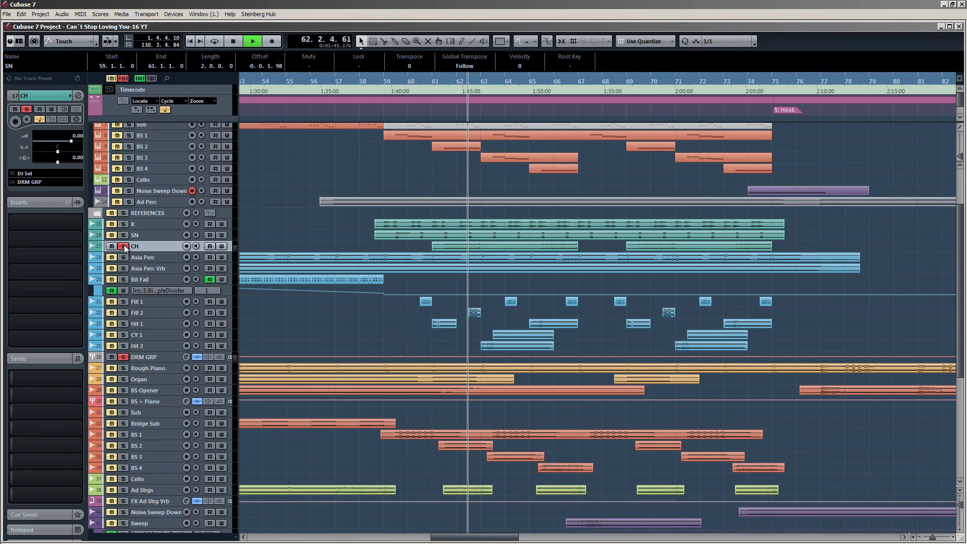
key(space)
scroll(369, 246, up, 3)
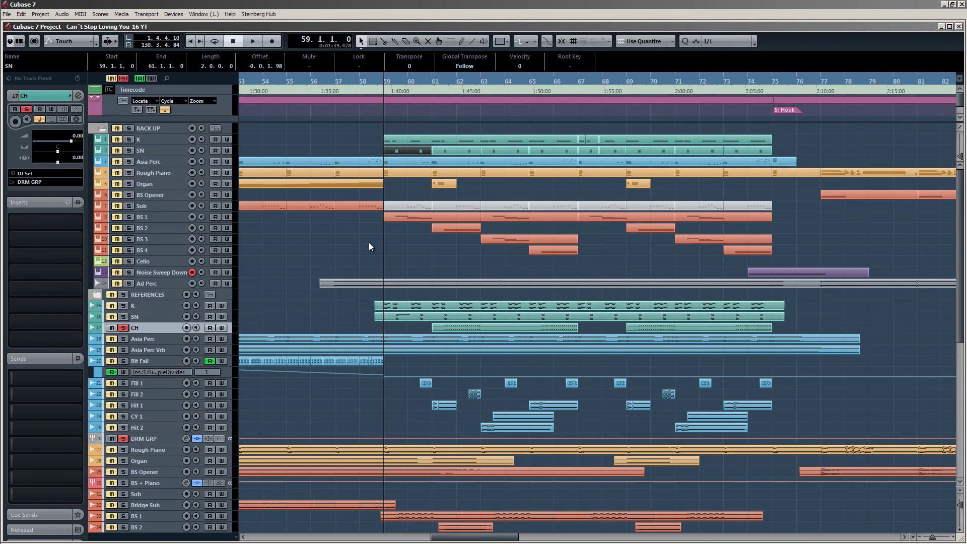
scroll(410, 256, down, 3)
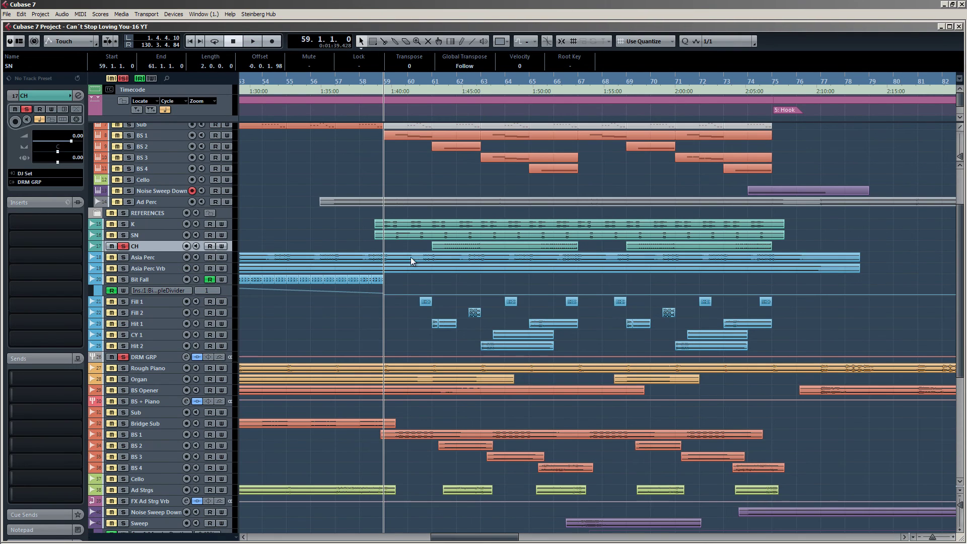
click(124, 246)
key(space)
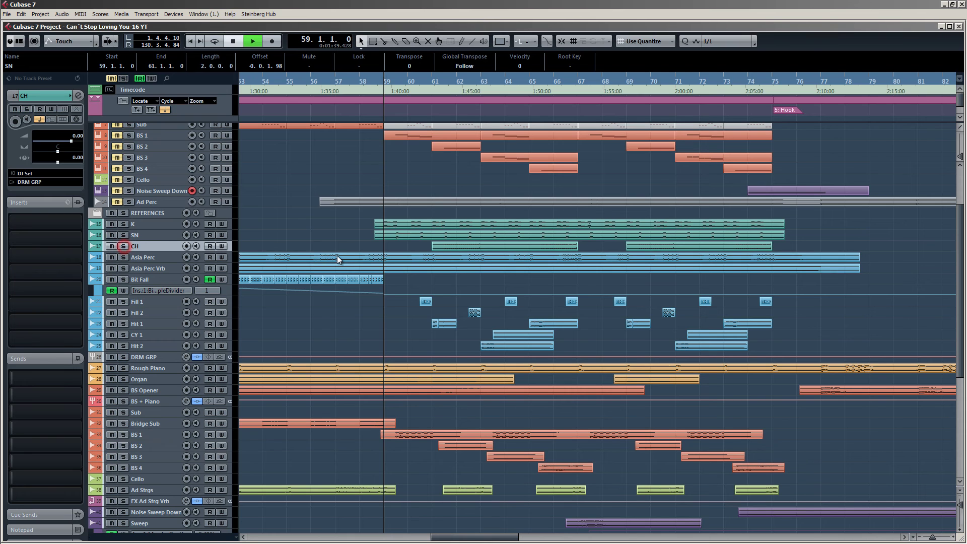
key(space)
Solo the Fill 1, Fill 2, Hit 1, CY 1 and Hit 2 tracks and play them from the first Fill 1 clip.
scroll(448, 326, up, 3)
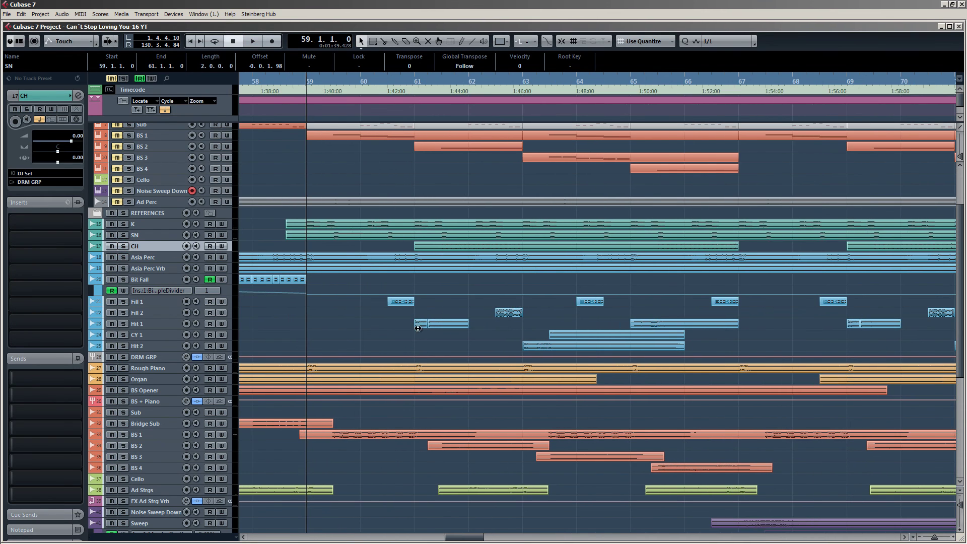
scroll(418, 328, down, 4)
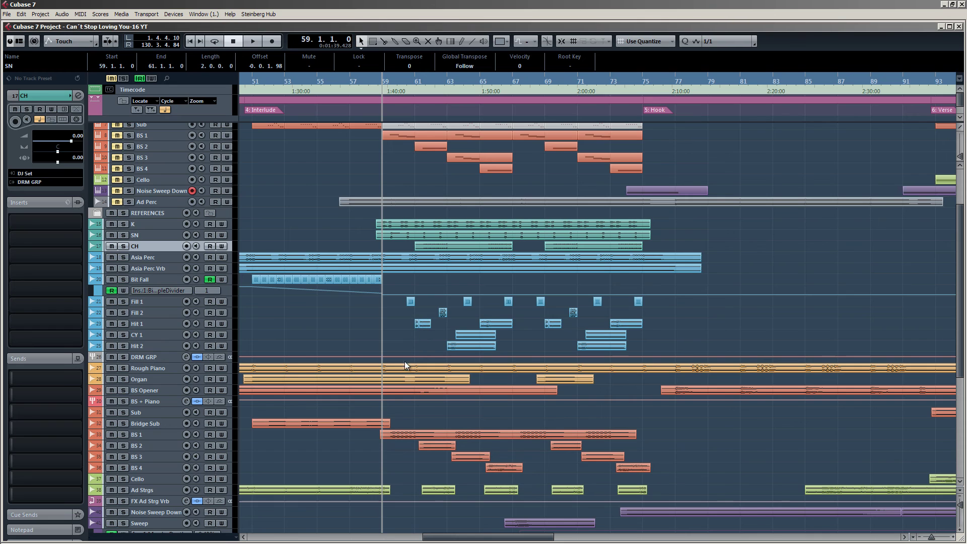
scroll(427, 343, up, 3)
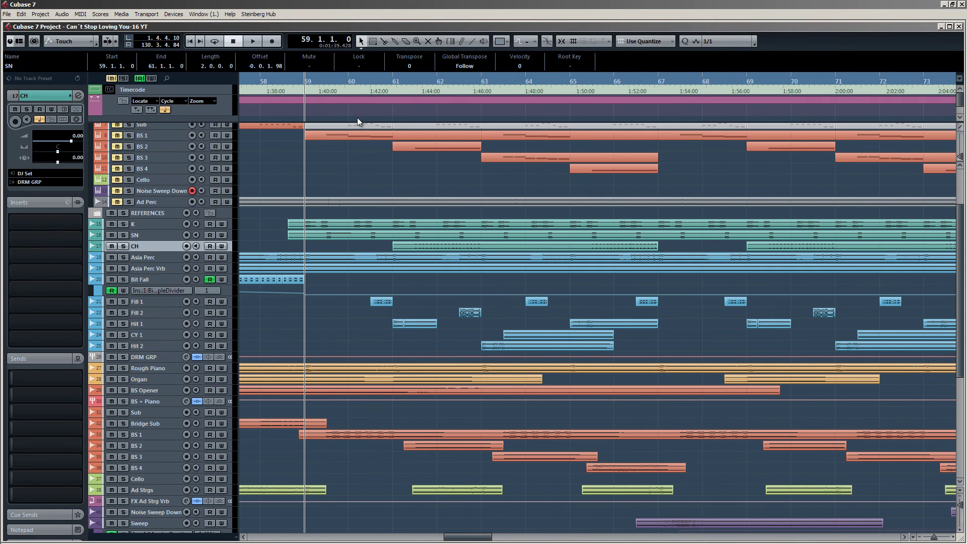
click(383, 86)
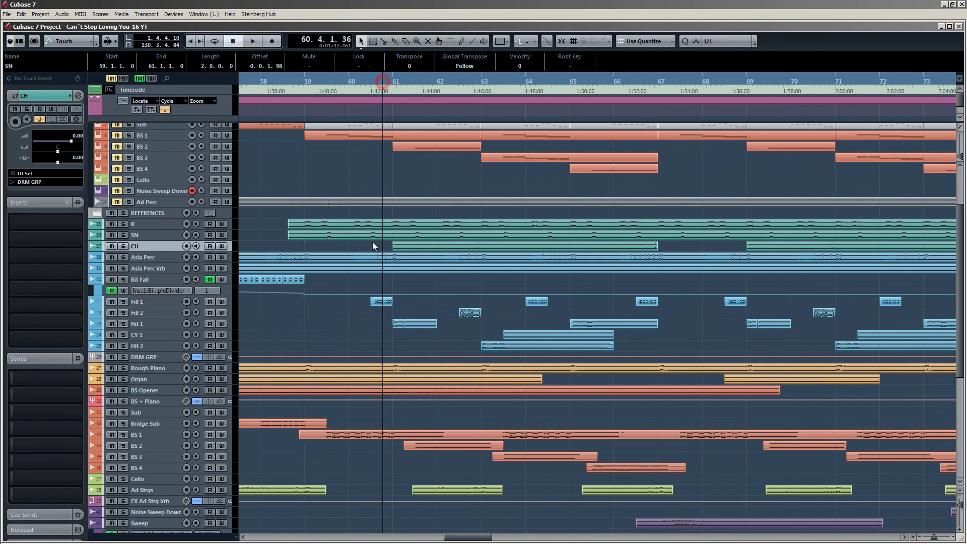
click(123, 301)
click(123, 312)
click(123, 323)
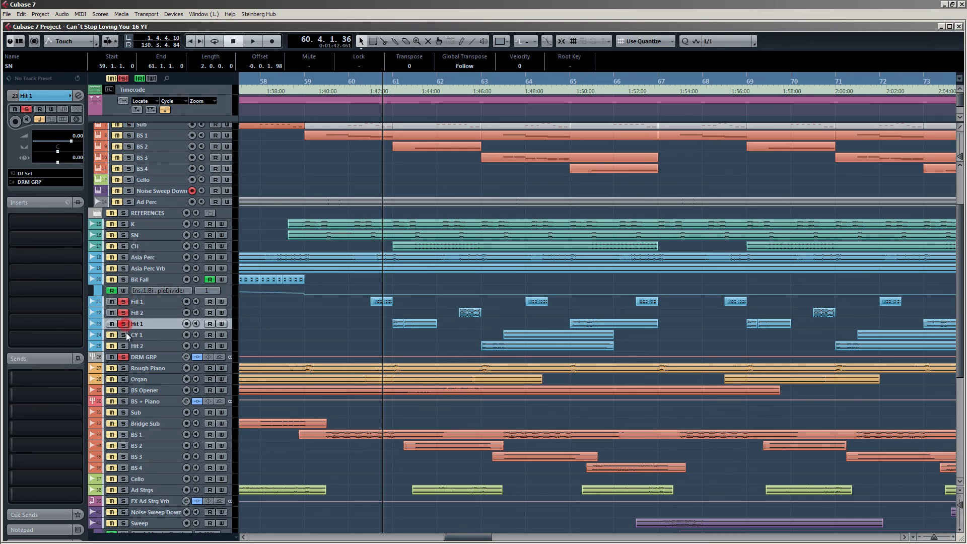
click(125, 334)
click(124, 345)
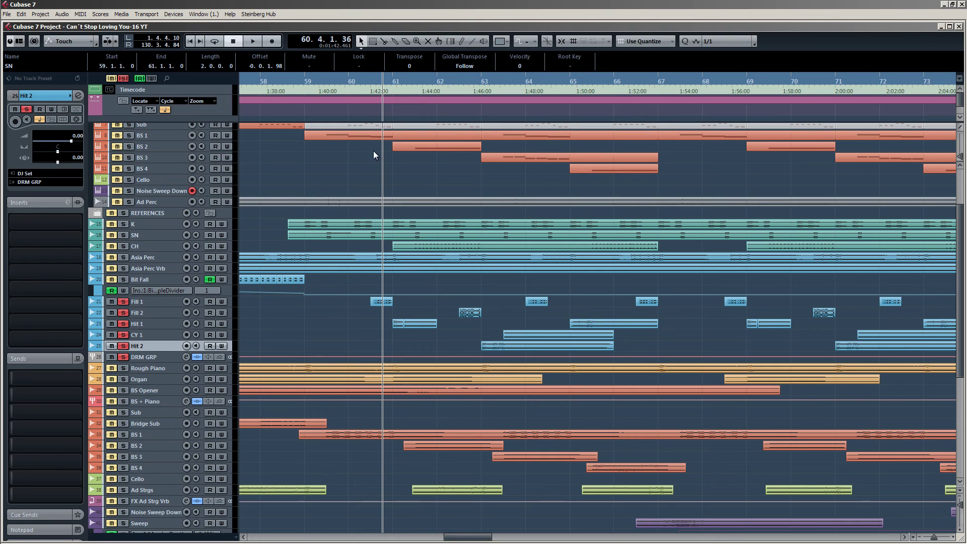
click(369, 81)
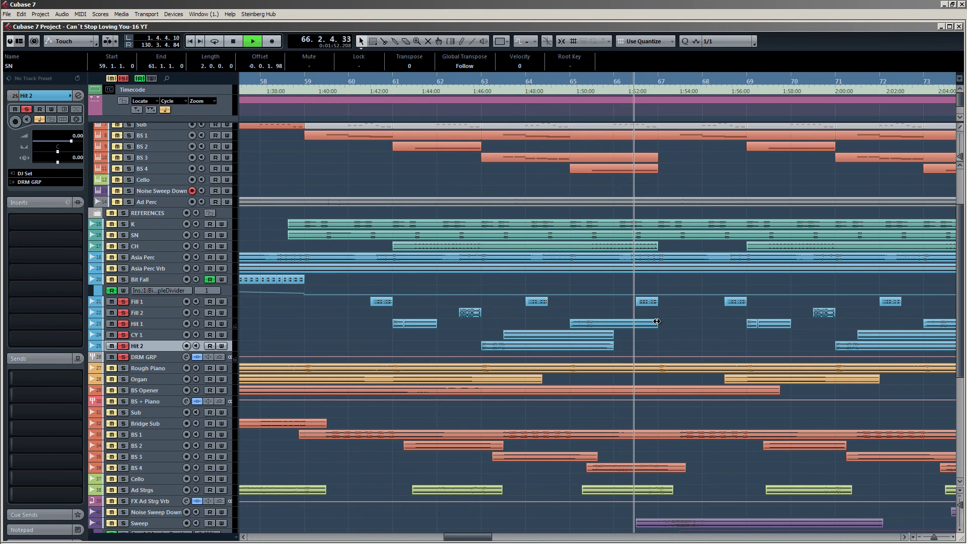
ctrl+scroll(511, 326, down, 2)
ctrl+scroll(511, 326, down, 2)
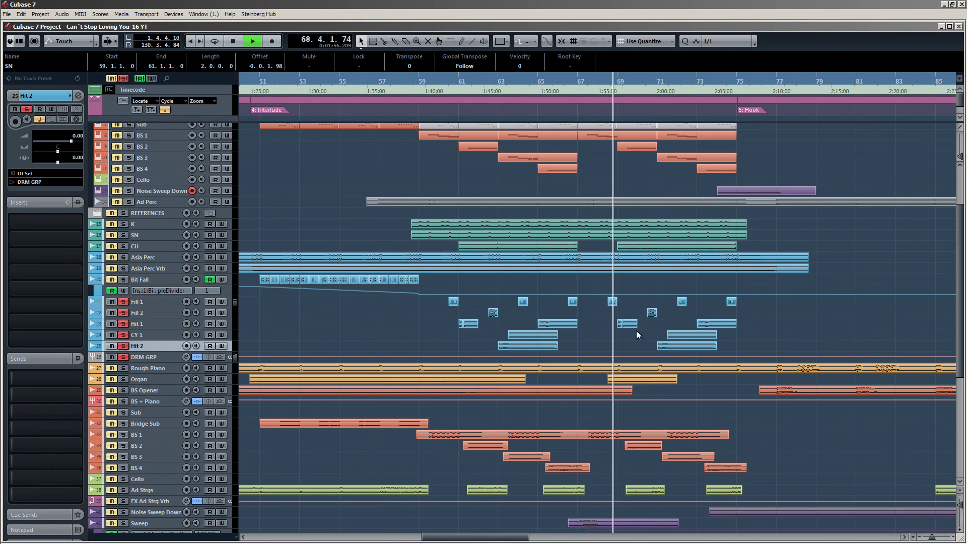
key(space)
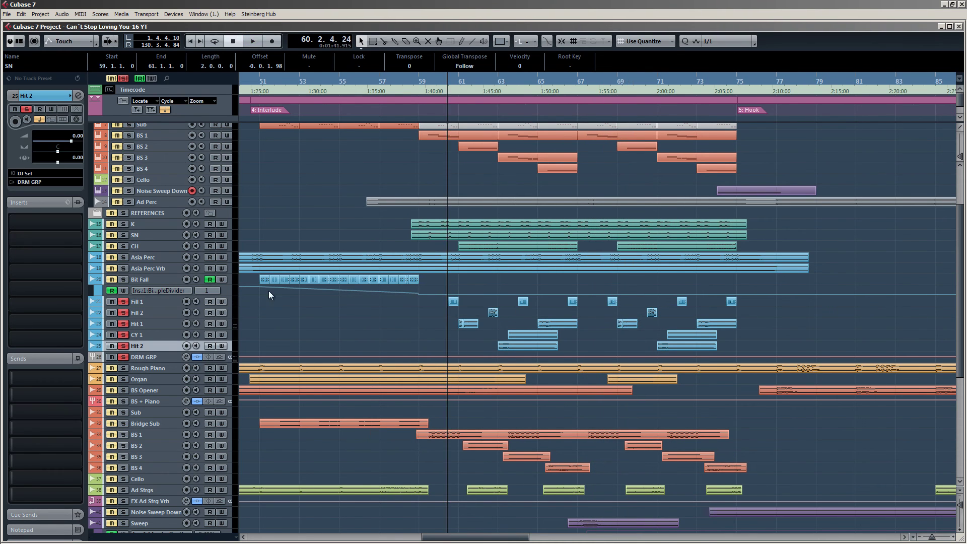
Clear all solos and play the fills and hits within the full mix.
click(124, 78)
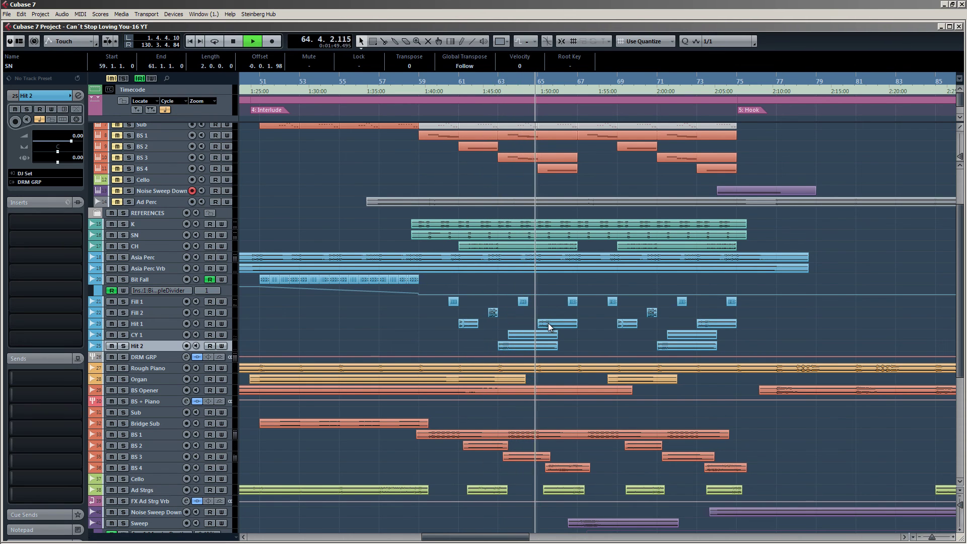
scroll(400, 232, down, 5)
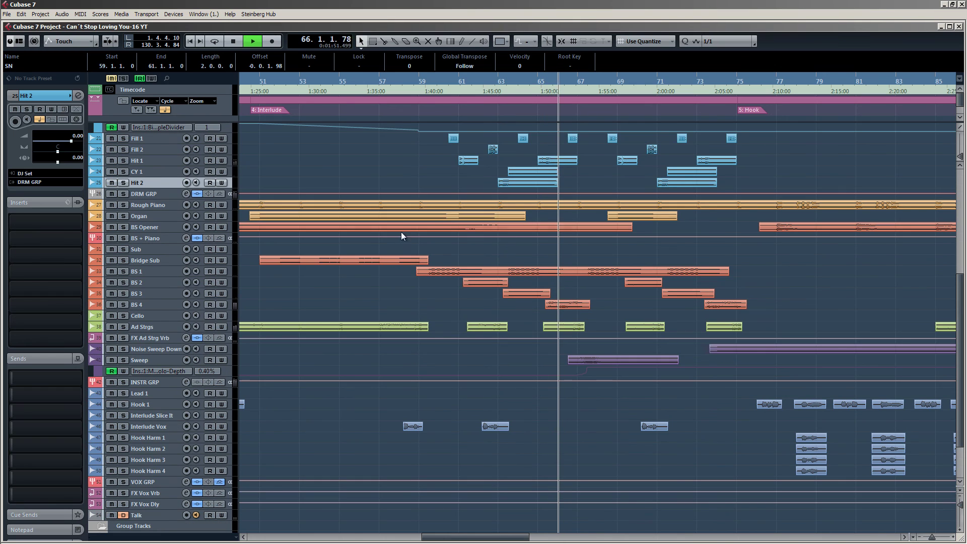
key(space)
Set the DRM GRP track's color to red.
click(153, 195)
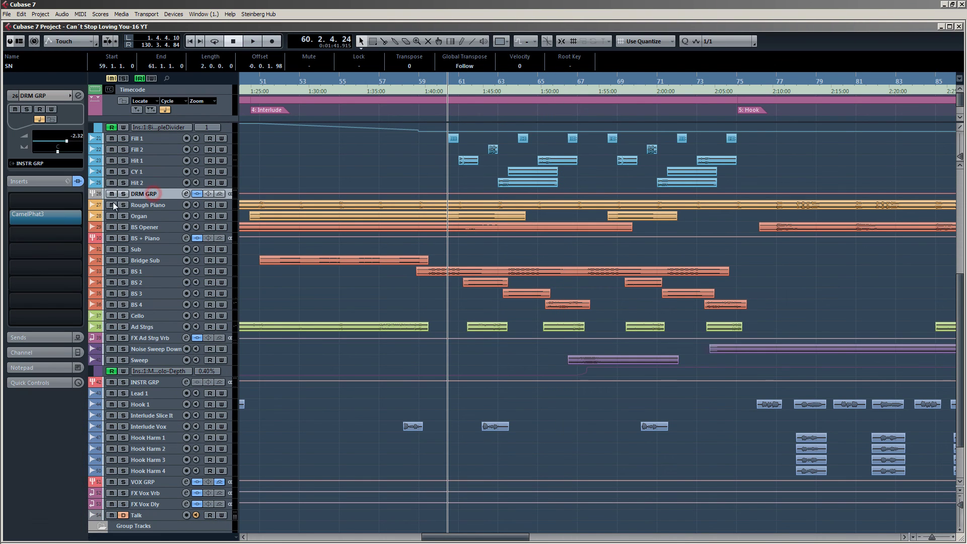
click(98, 196)
click(96, 194)
click(102, 194)
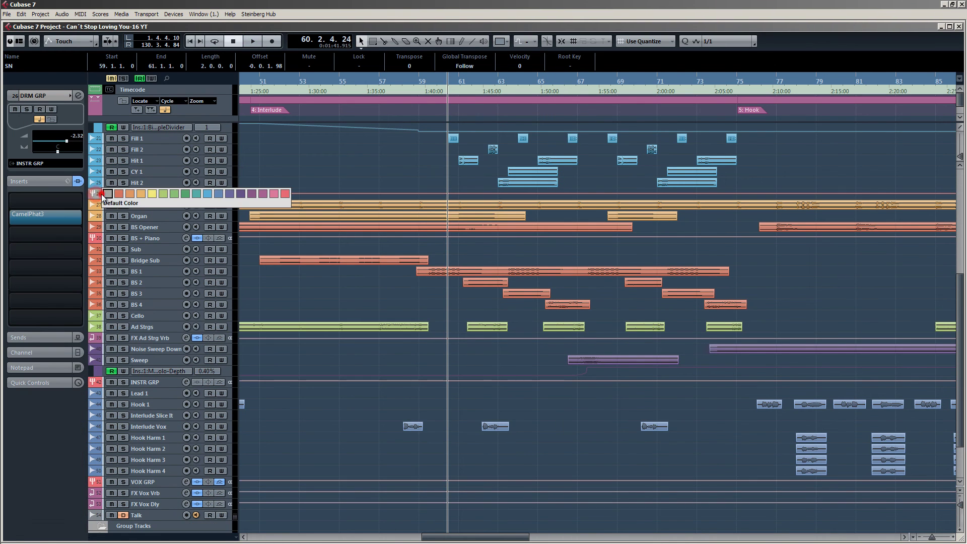
click(286, 195)
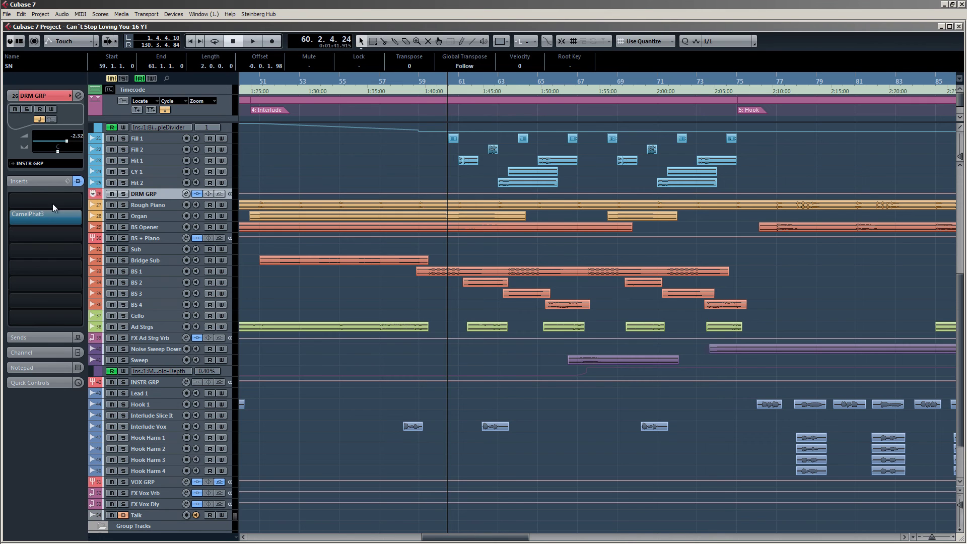
Open the DRM GRP's CamelPhat3 insert, compare the mix with it bypassed and active during playback, and close the plug-in.
click(44, 216)
drag(408, 115, 641, 144)
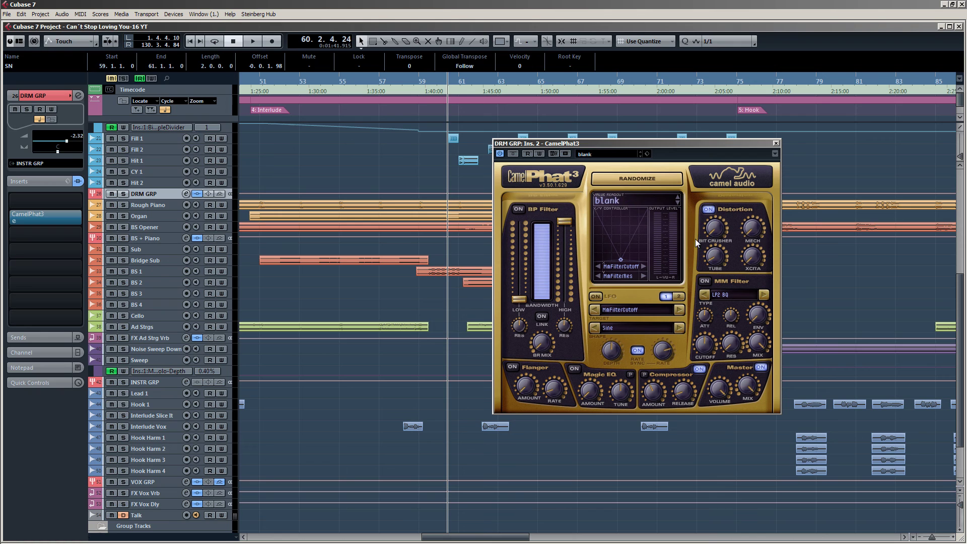
mouse_move(717, 217)
click(513, 155)
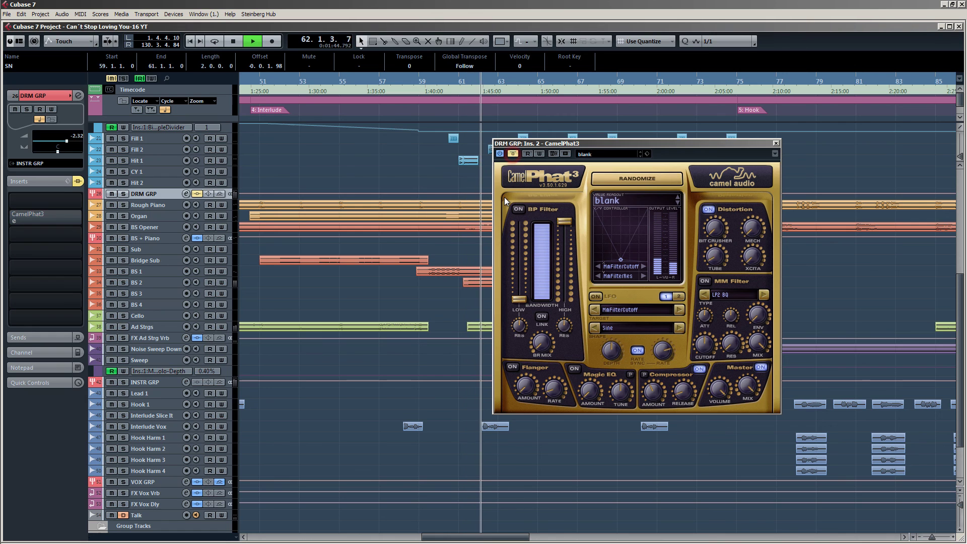
click(513, 155)
click(776, 143)
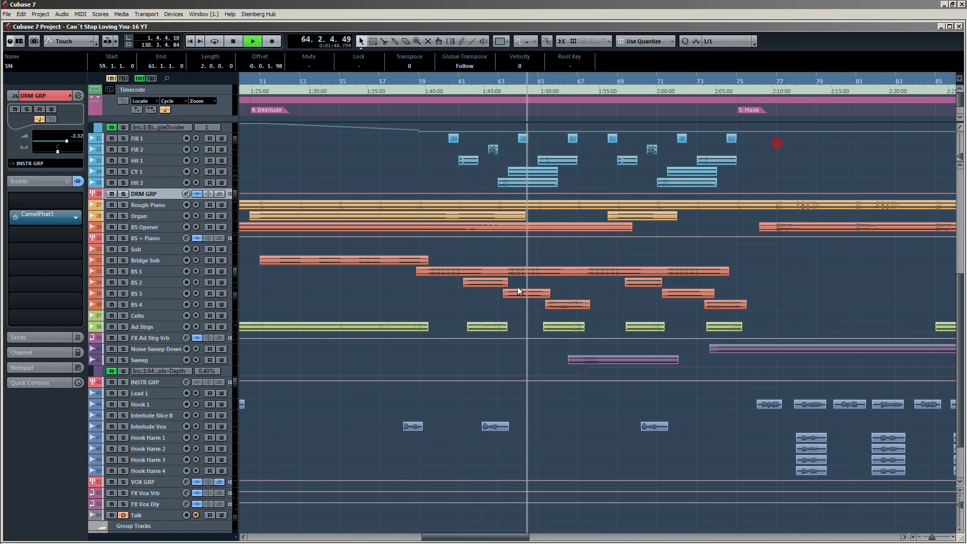
key(space)
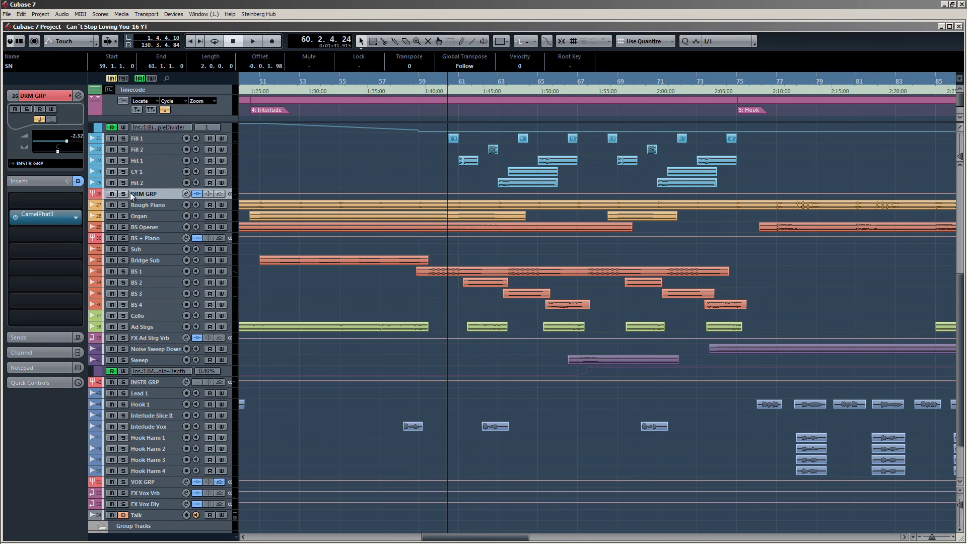
Solo the DRM GRP and compare its playback waveform on the VMS Stereo Analyser with CamelPhat3 bypassed and active.
click(126, 194)
scroll(491, 191, up, 10)
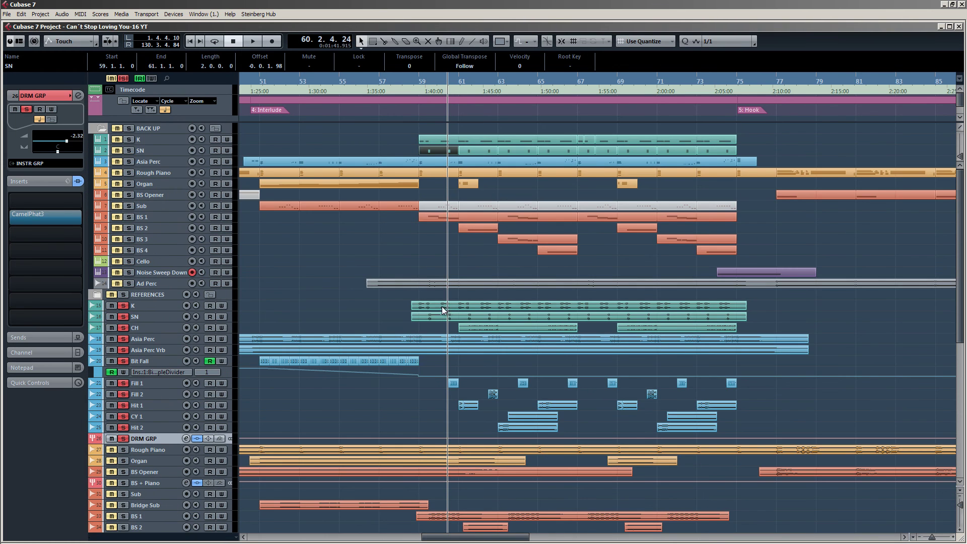
scroll(443, 308, down, 2)
scroll(469, 385, up, 5)
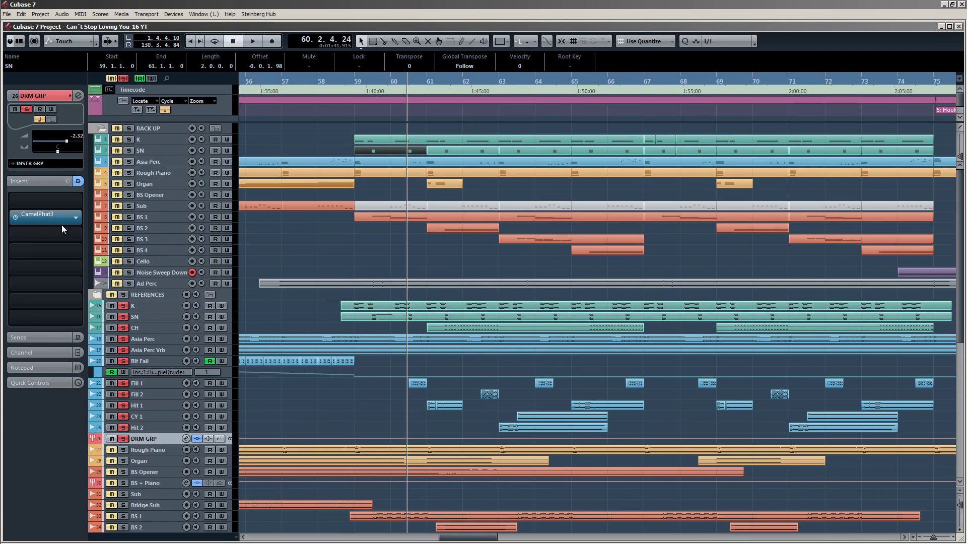
click(15, 217)
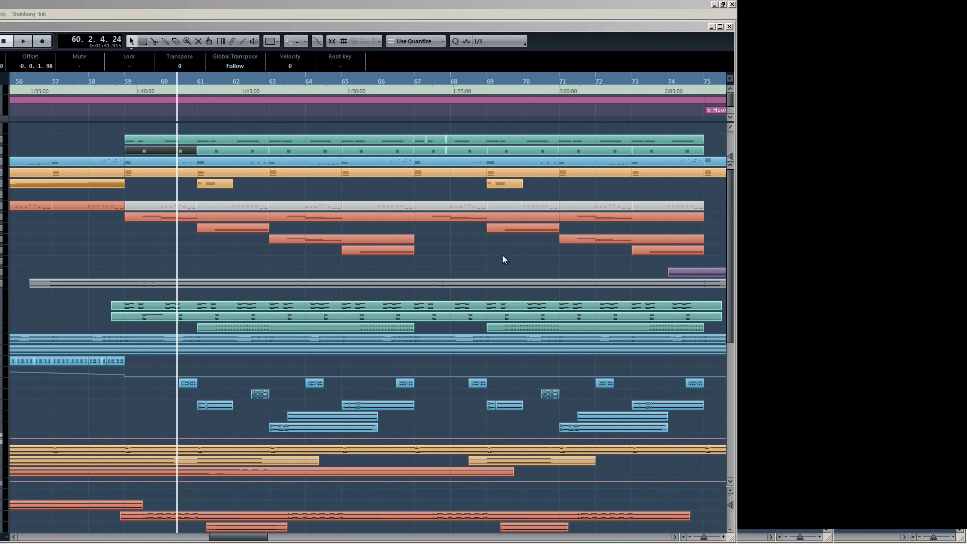
click(481, 253)
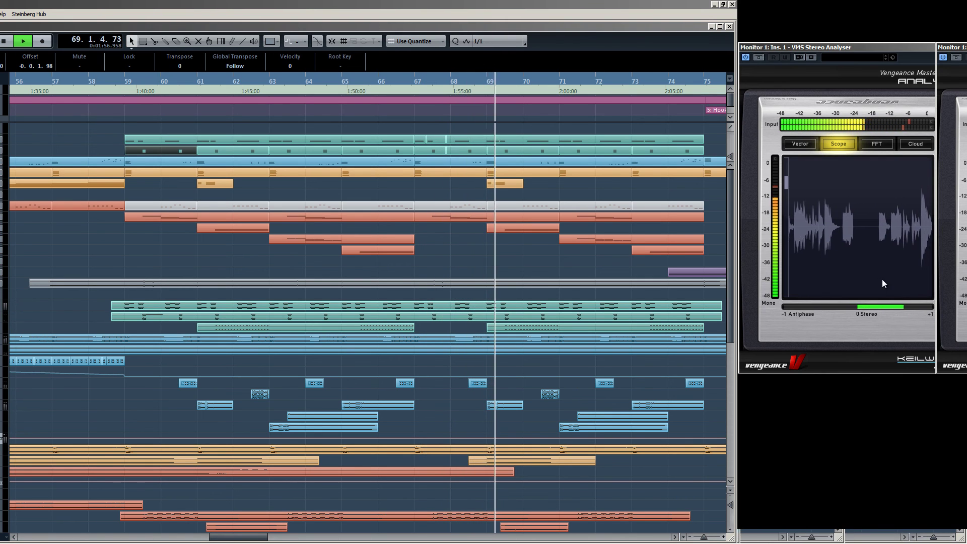
key(space)
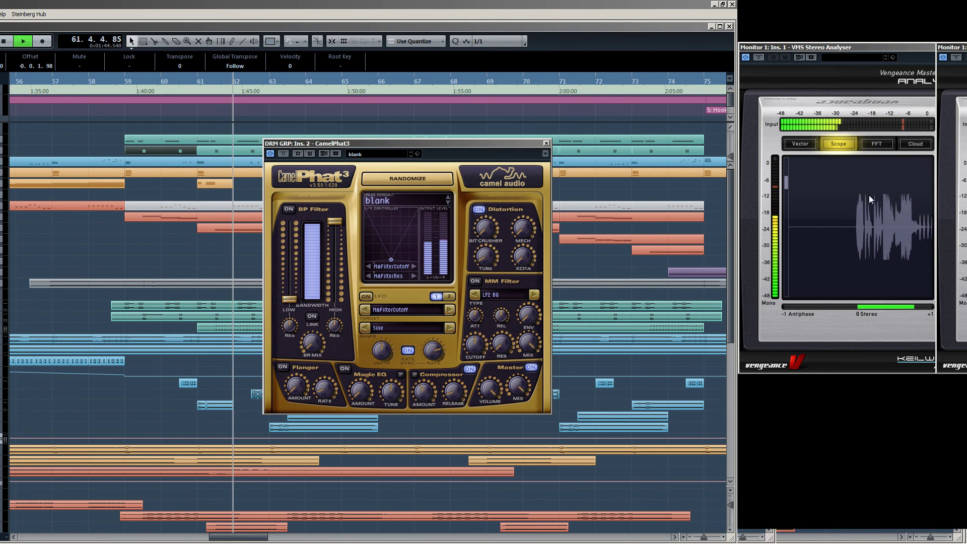
key(space)
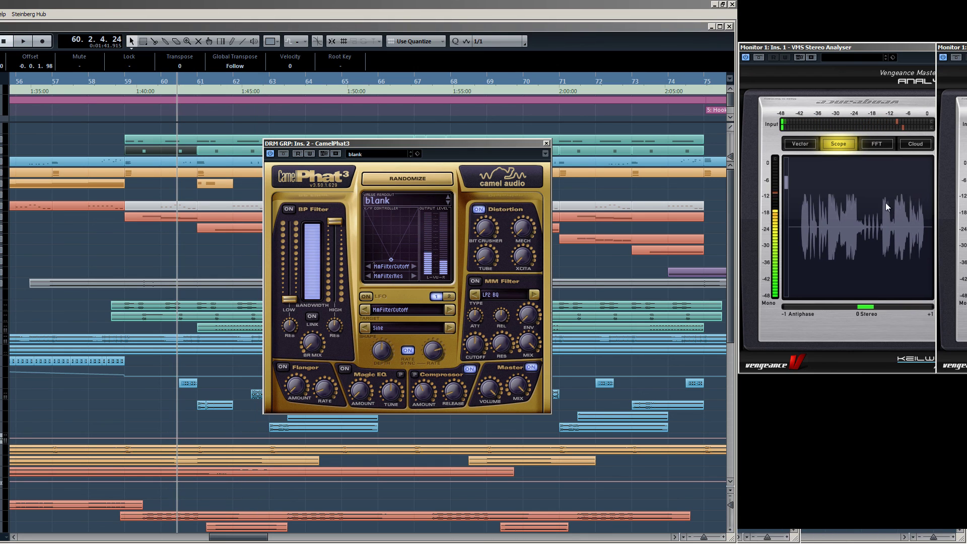
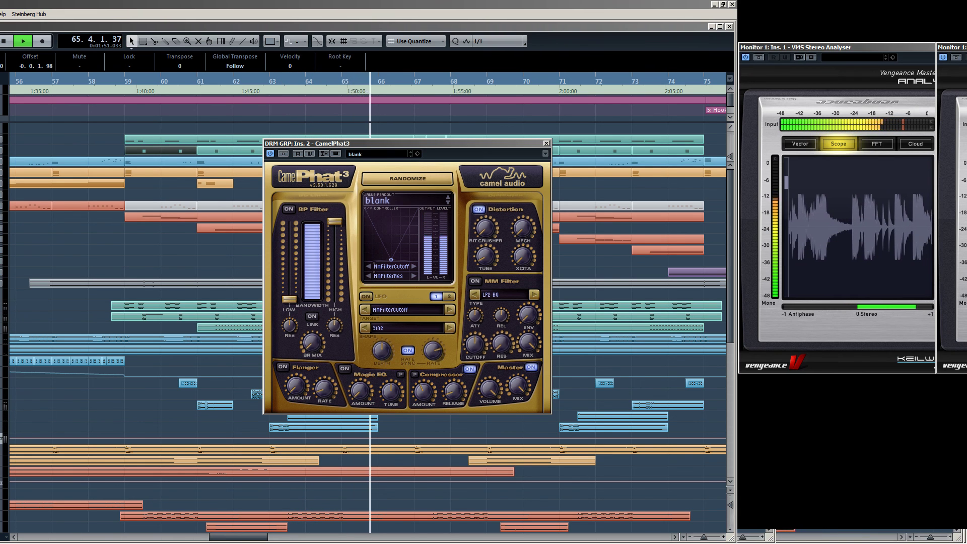
Clear the DRM GRP solo and play the full mix with CamelPhat3 active, watching the scope and vector analysers.
click(964, 17)
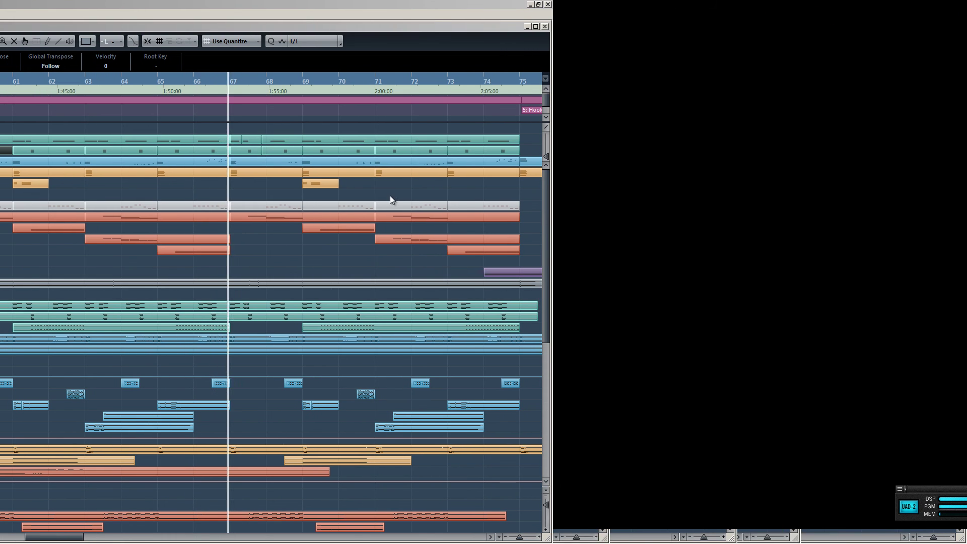
click(575, 187)
key(space)
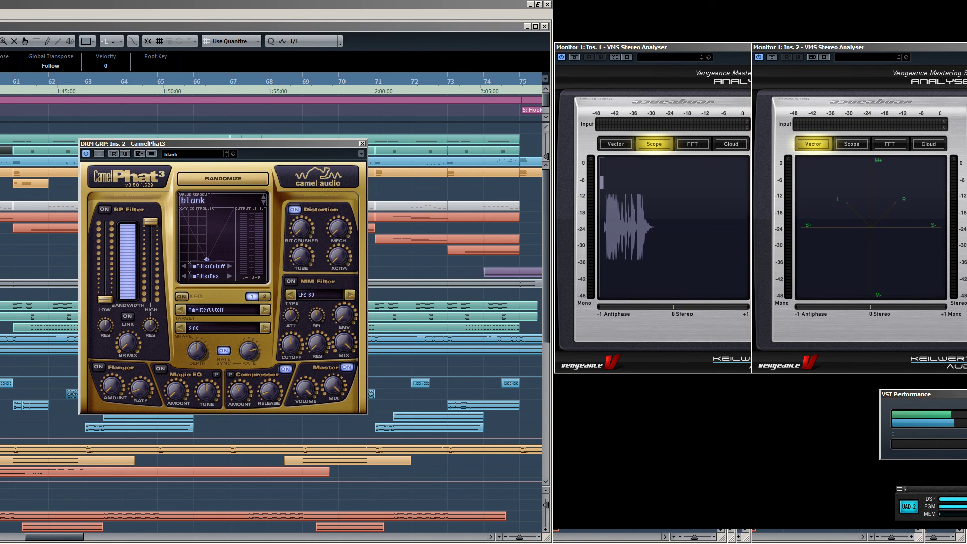
key(space)
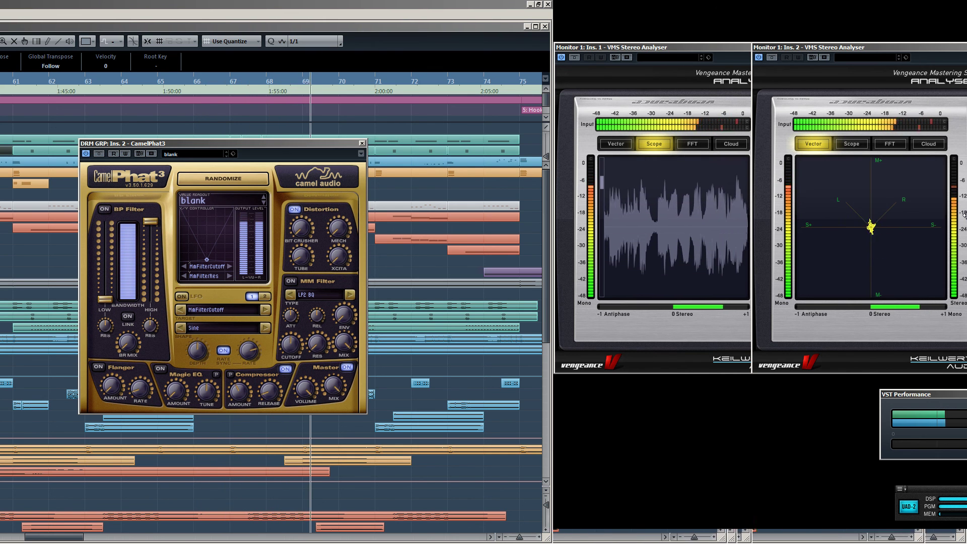
key(alt+KP_1)
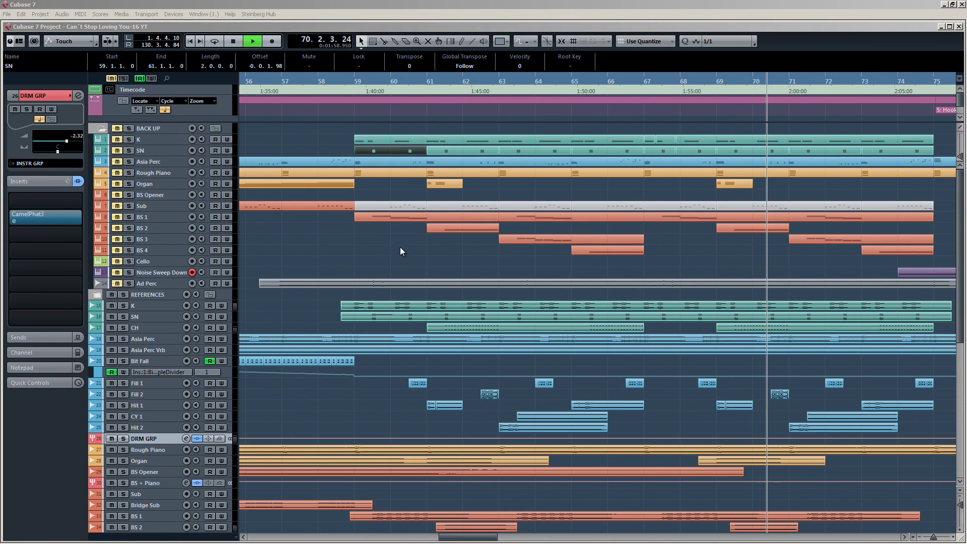
click(400, 246)
key(space)
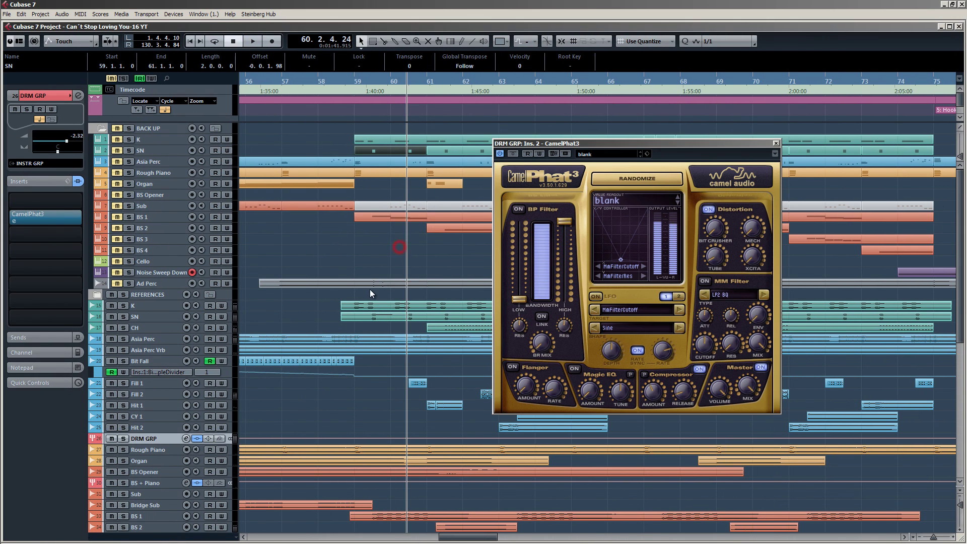
Collapse the BACK UP folder and close the DRM GRP's CamelPhat3 window.
click(102, 128)
scroll(395, 334, down, 5)
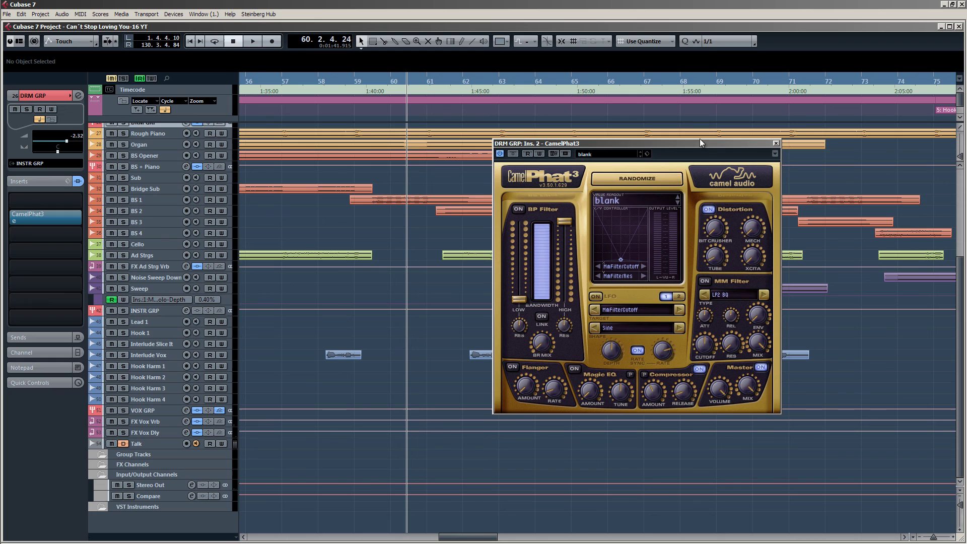
click(776, 144)
Select the Interlude Vox track, place the playhead at its first clip, and inspect its Guitar Rig 5 insert before closing it.
click(157, 357)
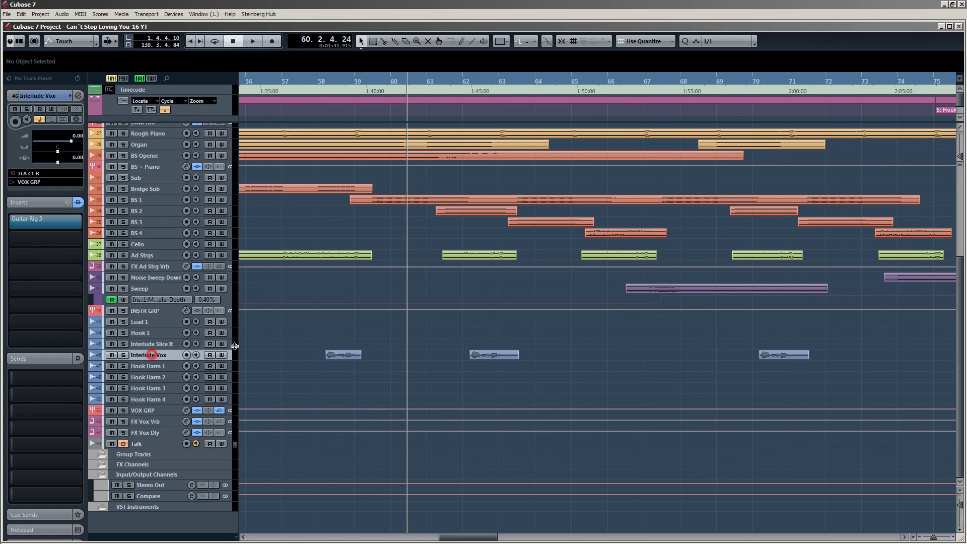
scroll(321, 333, down, 5)
click(324, 80)
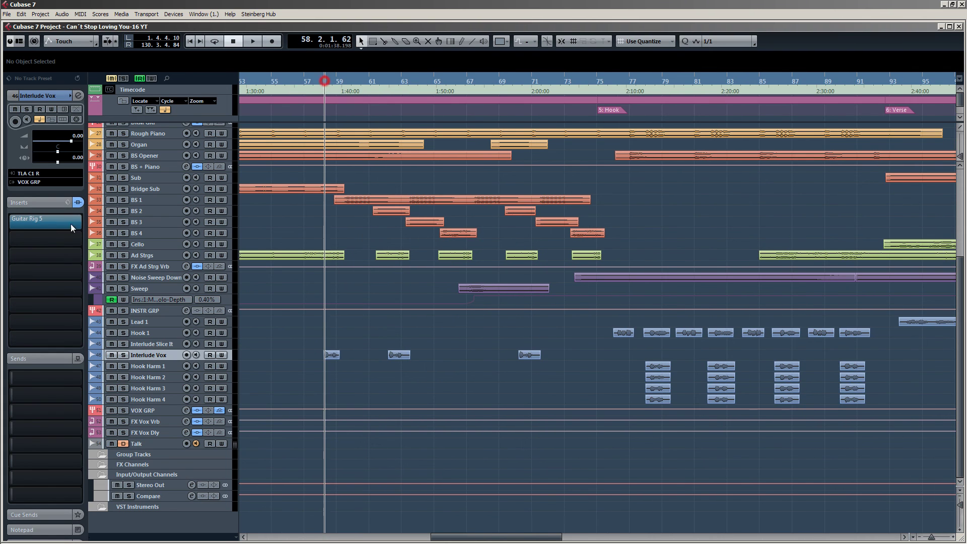
click(38, 221)
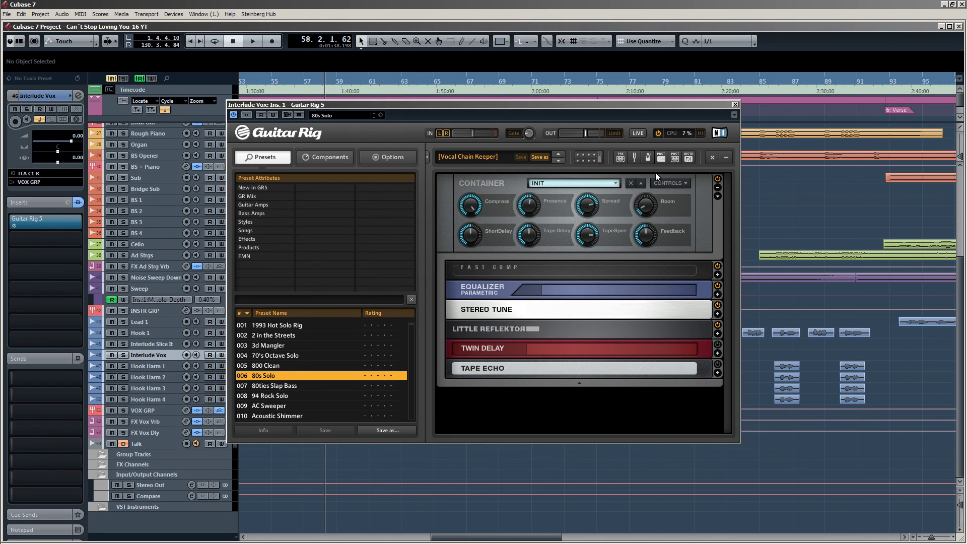
click(735, 105)
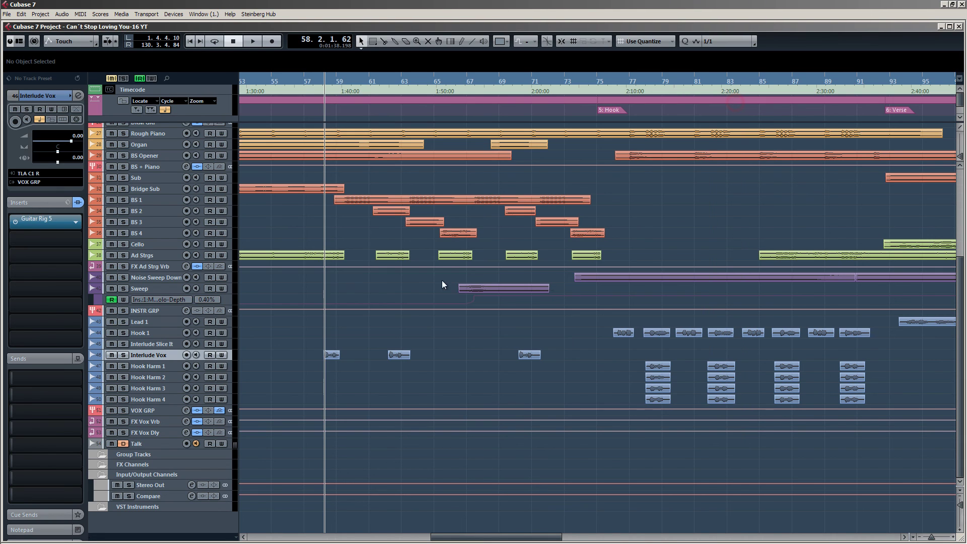
Solo the Interlude Vox track and play it from its first clip near bar 58.
key(h)
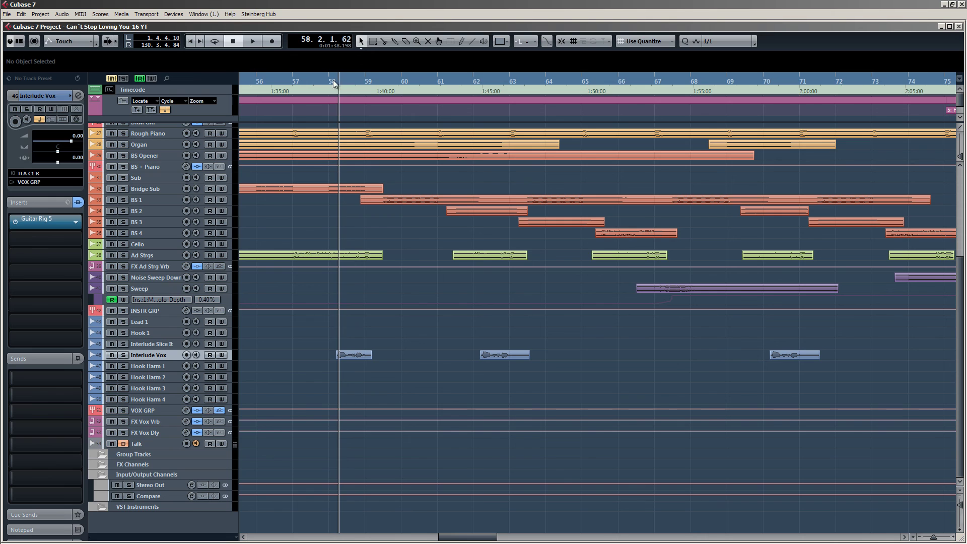
key(space)
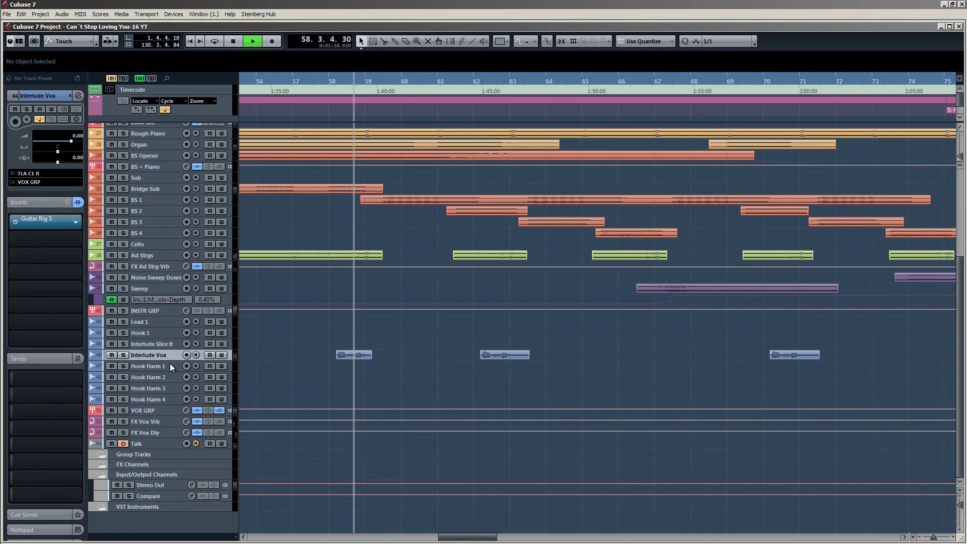
key(s)
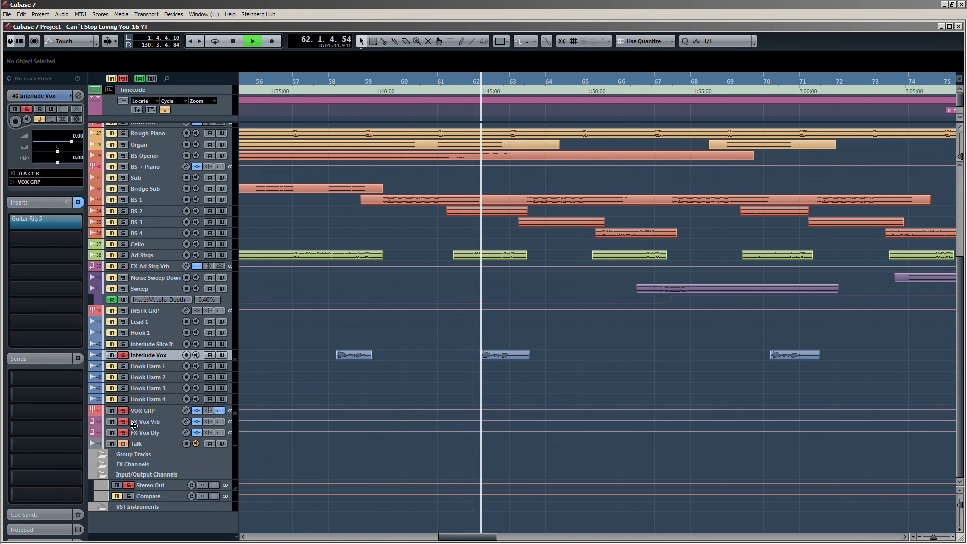
key(space)
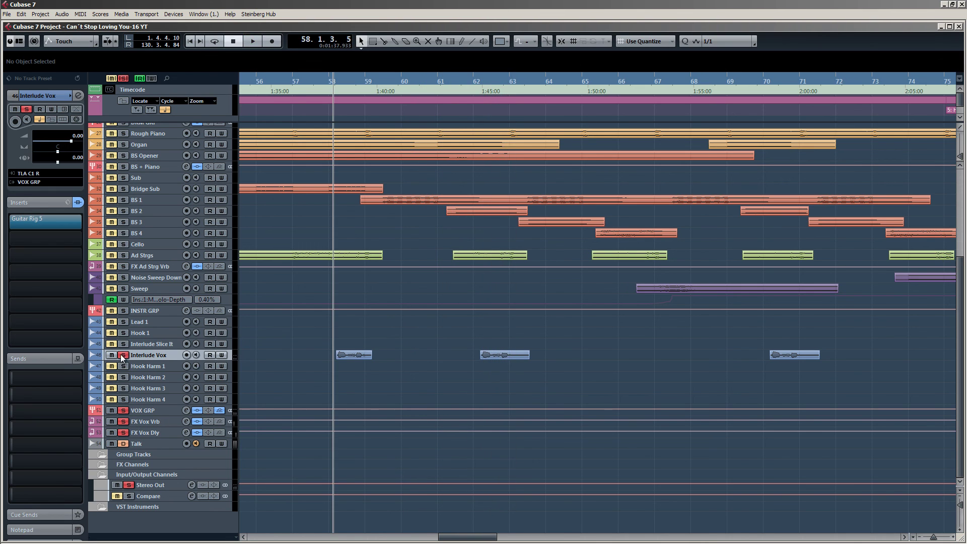
Clear the Interlude Vox solo and play the vocal from about bar 58 within the full mix.
click(123, 355)
scroll(376, 388, down, 5)
key(space)
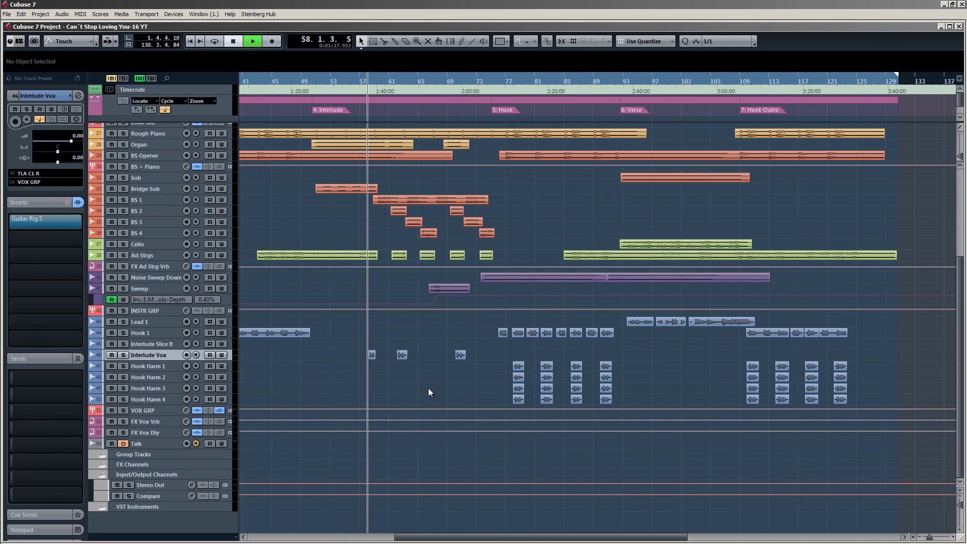
scroll(410, 384, down, 2)
scroll(466, 337, up, 5)
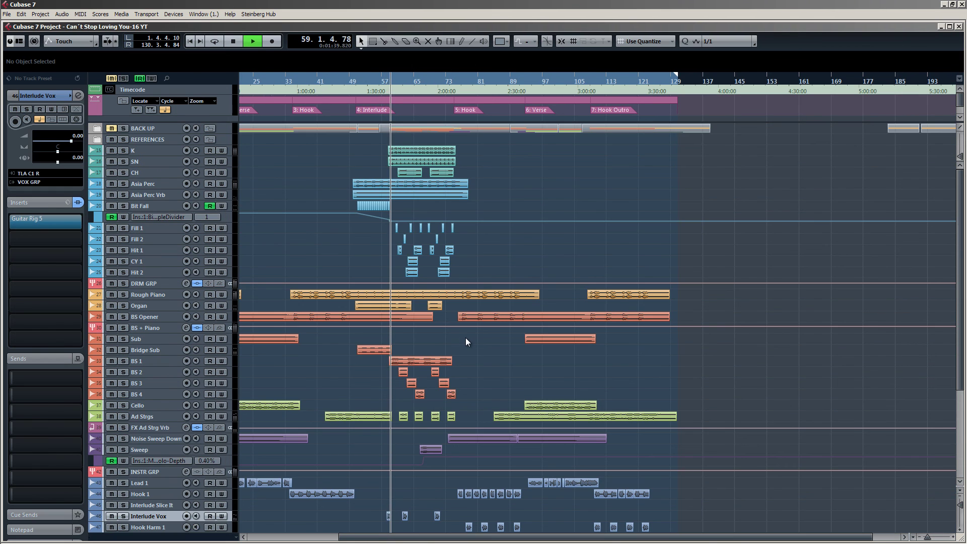
Stop playback, expand the BACK UP folder and select its BS 1 instrument track.
click(146, 358)
key(space)
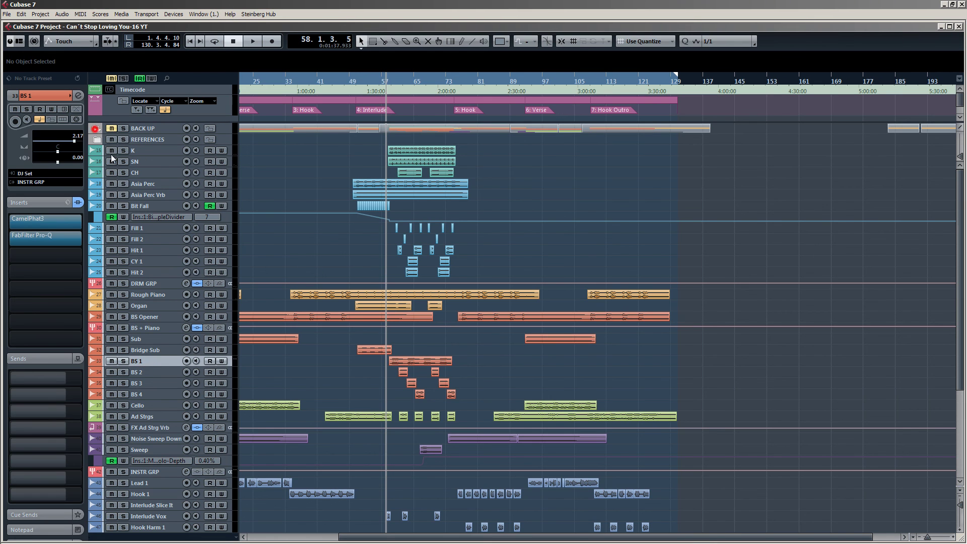
click(96, 129)
click(147, 216)
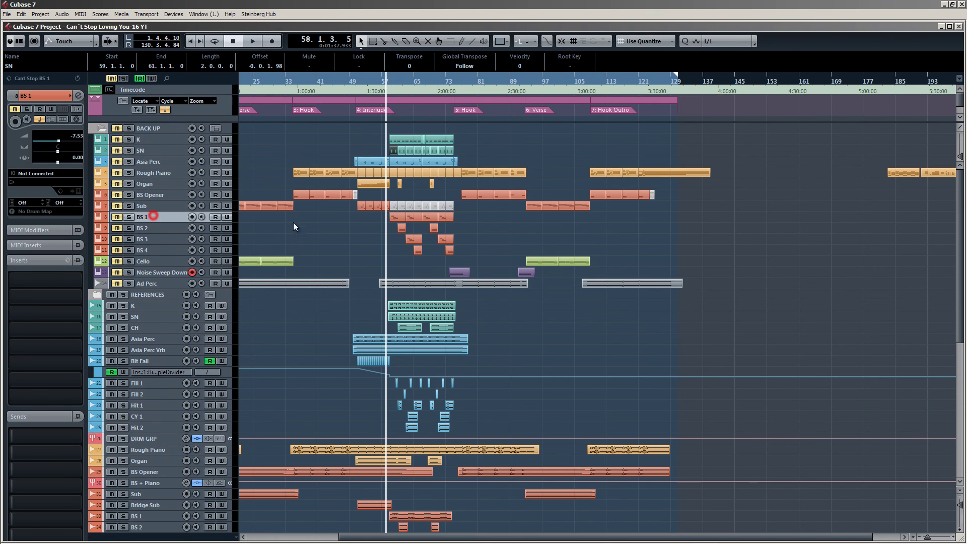
Place the playhead just before the first BS 1 clip near bar 59 and solo the BS 1 instrument track.
key(h)
key(h)
click(415, 81)
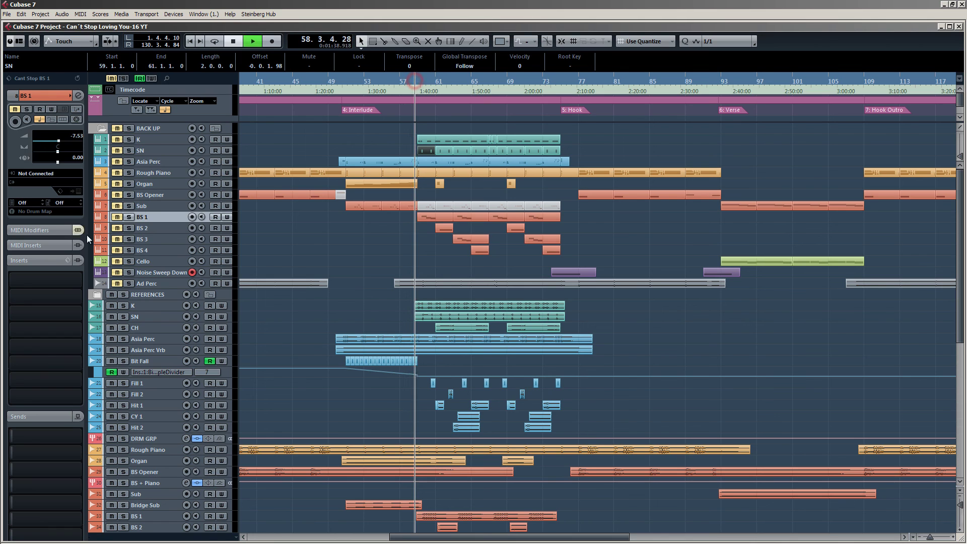
key(space)
key(space)
click(130, 217)
click(160, 219)
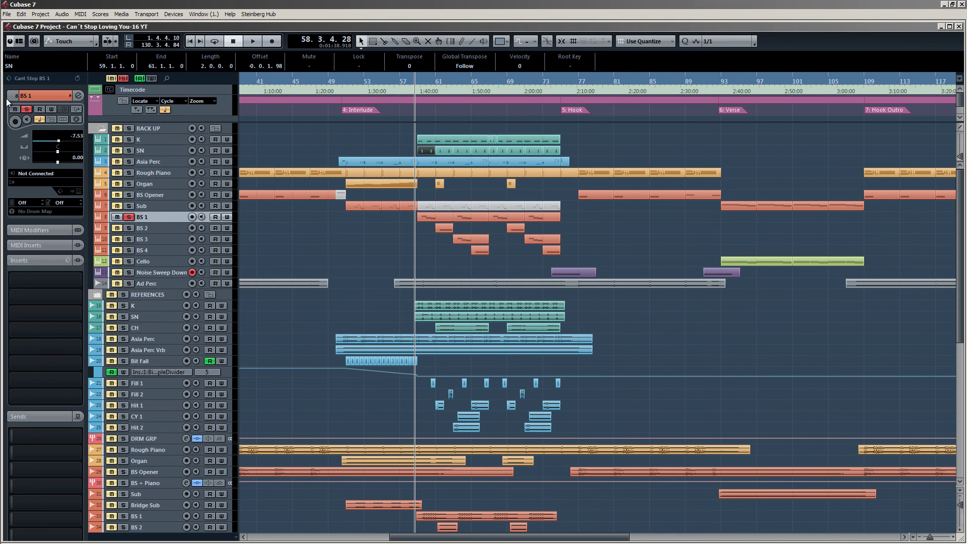
Load the Cant Stop BS 1 track preset on the BS 1 track and open its Massive instrument.
click(11, 78)
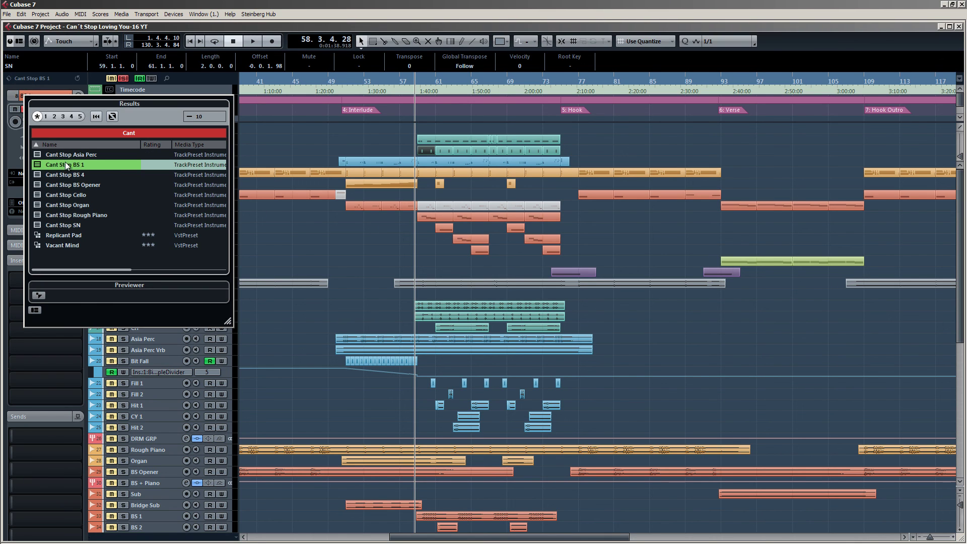
click(290, 137)
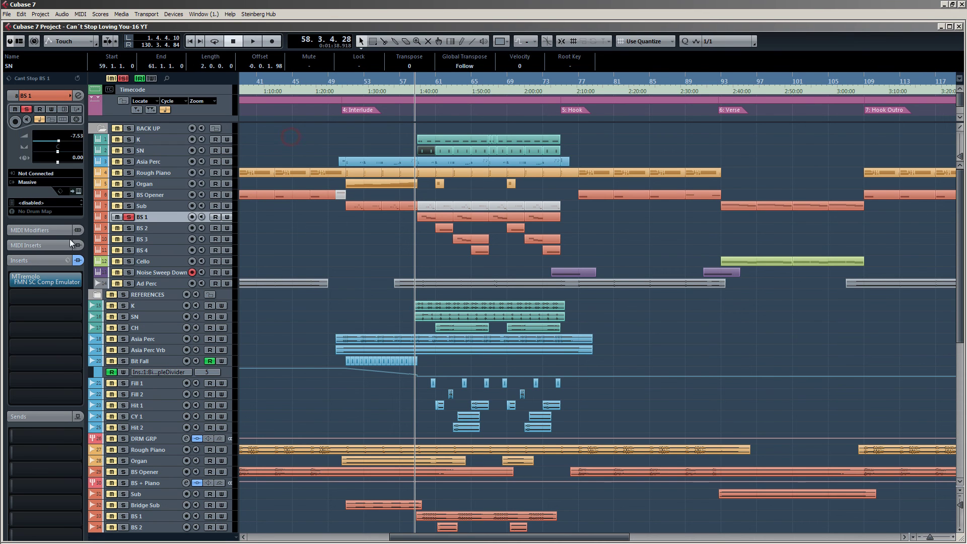
click(78, 190)
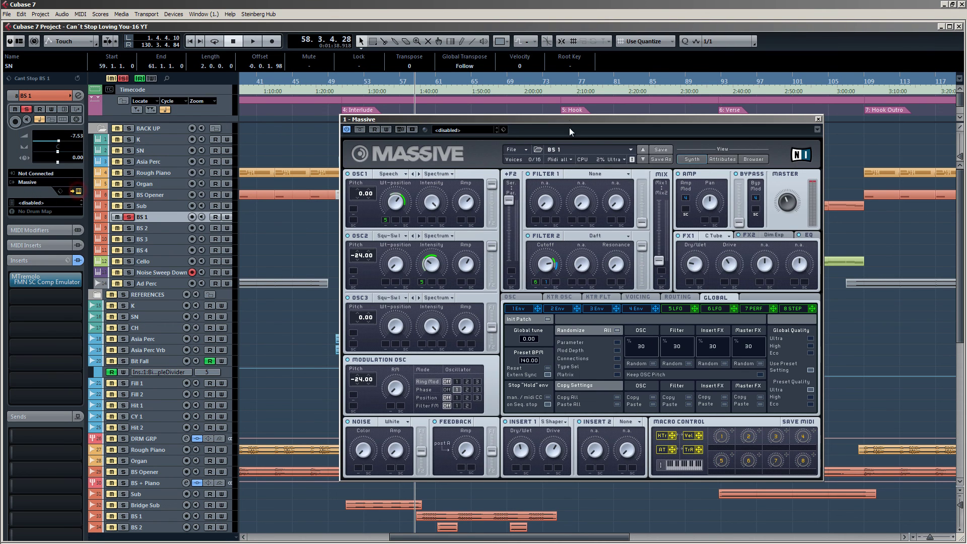
Reposition the Massive window, play the soloed BS 1 sound, and display the 5 LFO settings during another playback.
drag(564, 122, 554, 115)
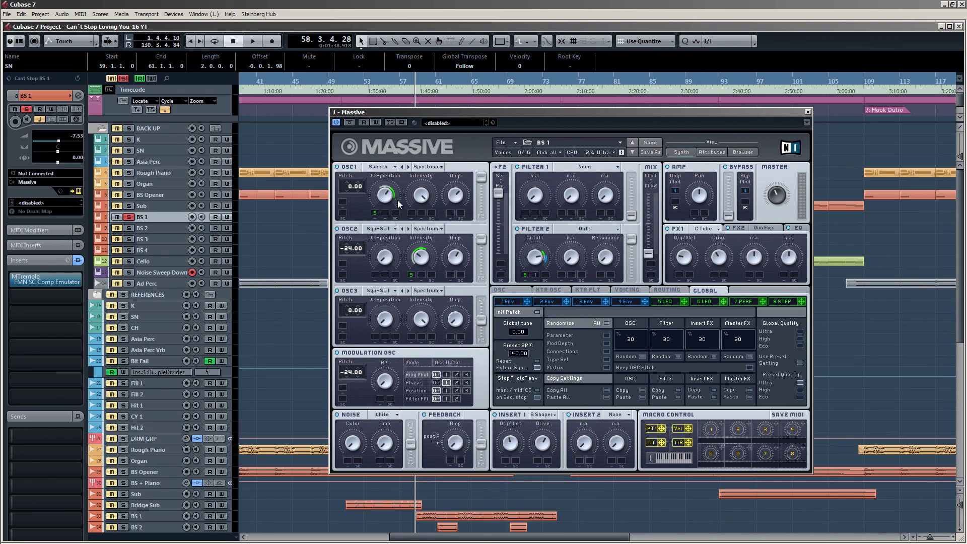
drag(414, 110, 536, 87)
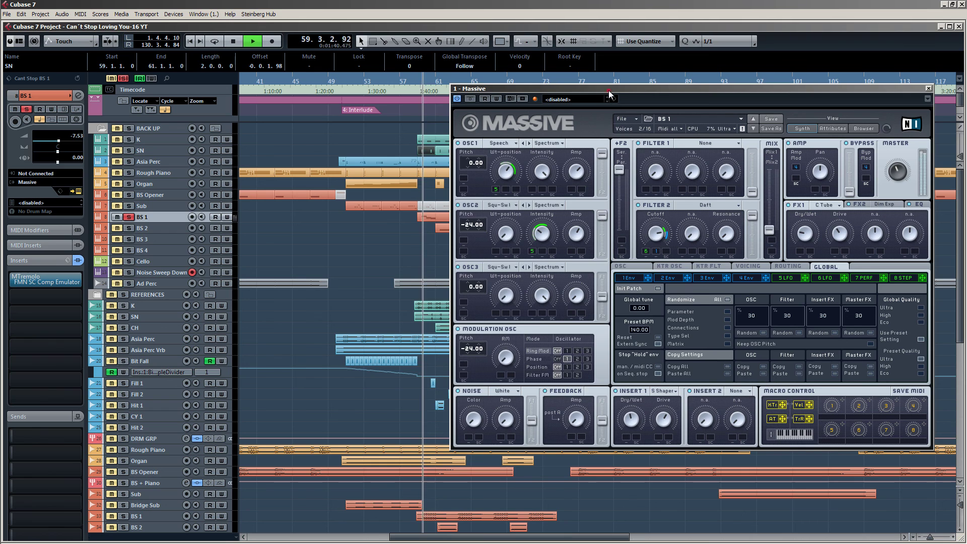
drag(608, 91, 422, 106)
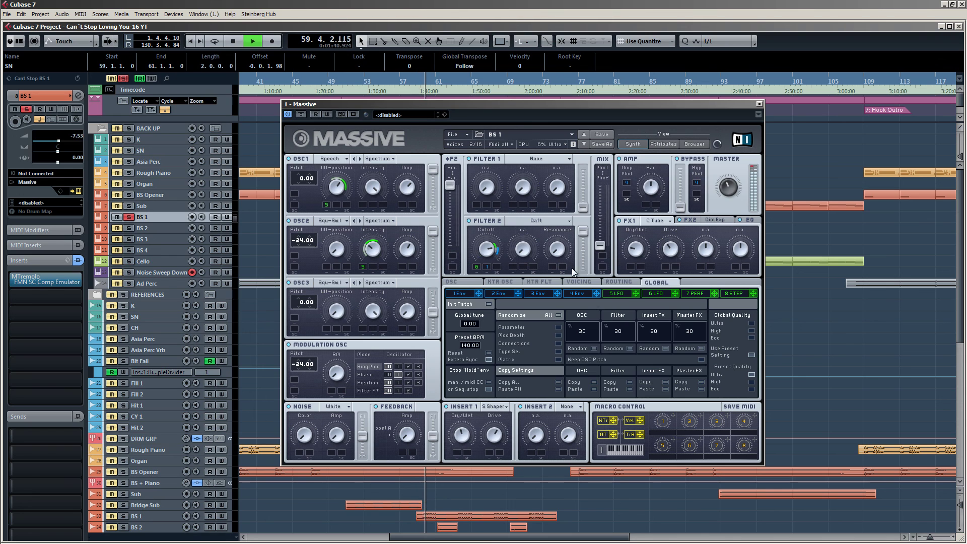
key(space)
click(619, 293)
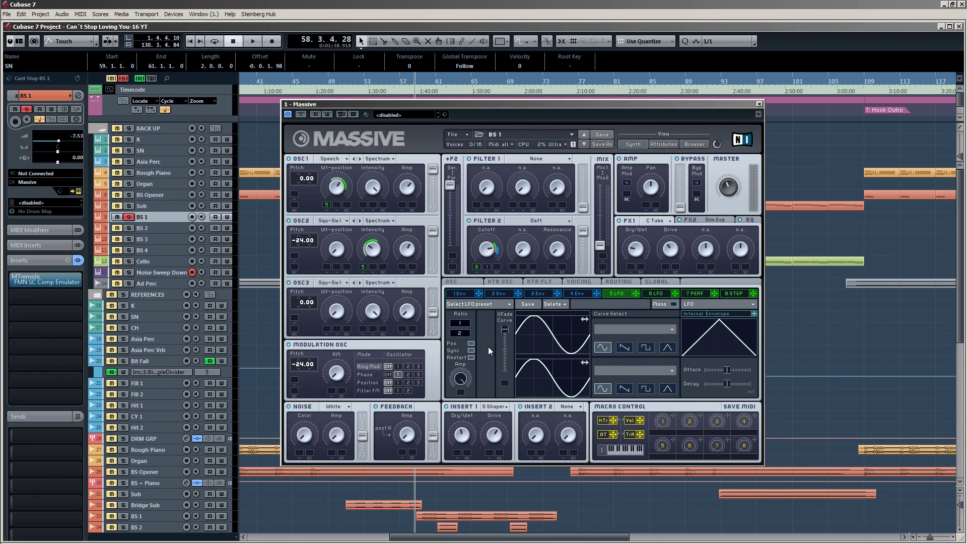
key(space)
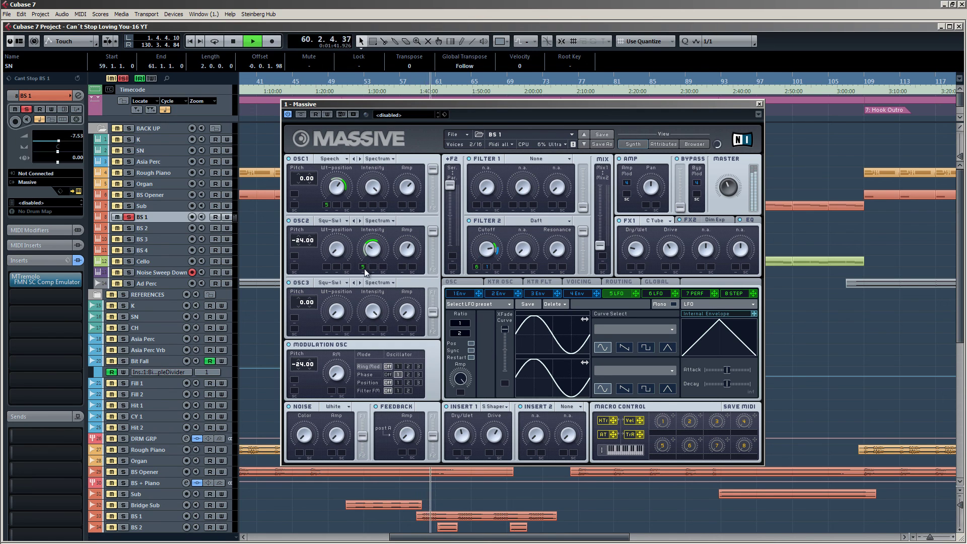
Stop playback, inspect Massive's 2 Env and 6 LFO settings, and play the soloed BS 1 sound once more.
key(space)
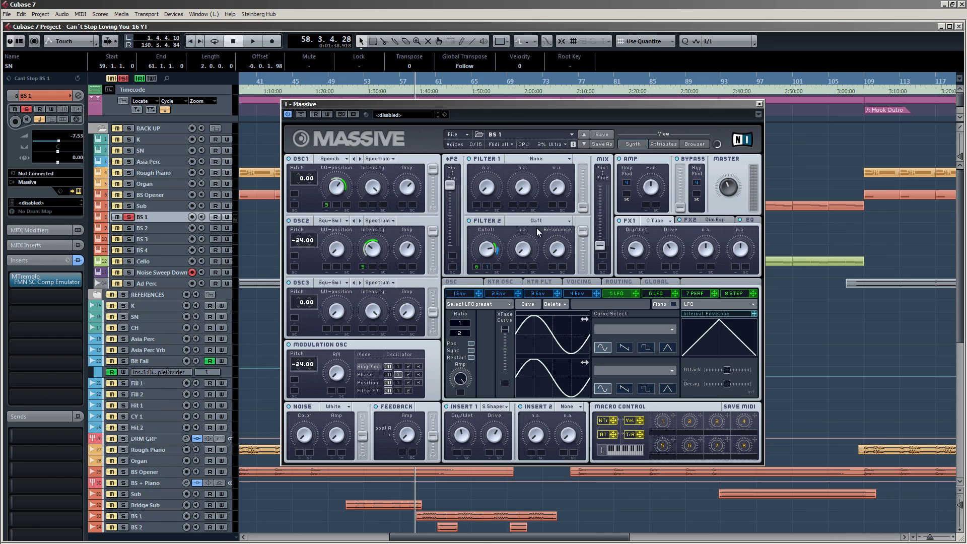
click(497, 294)
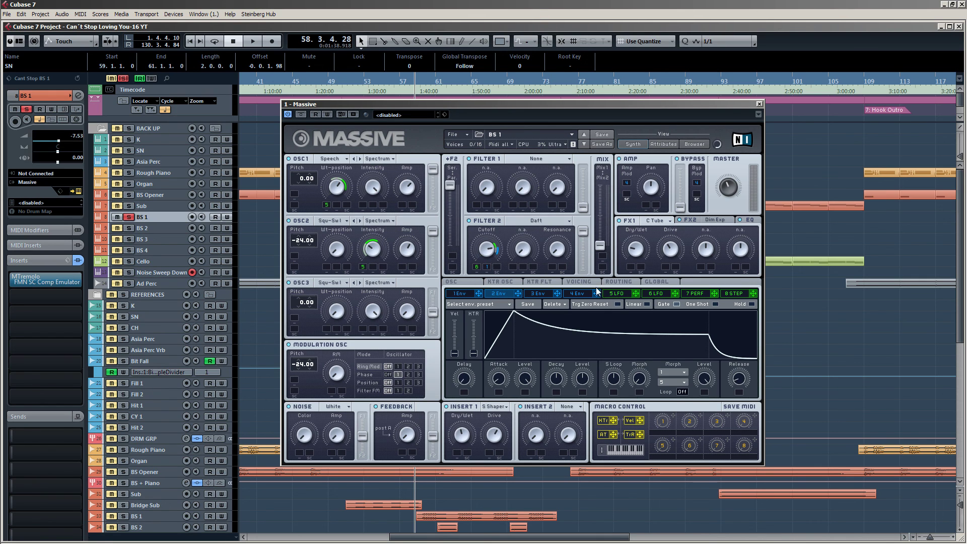
click(656, 294)
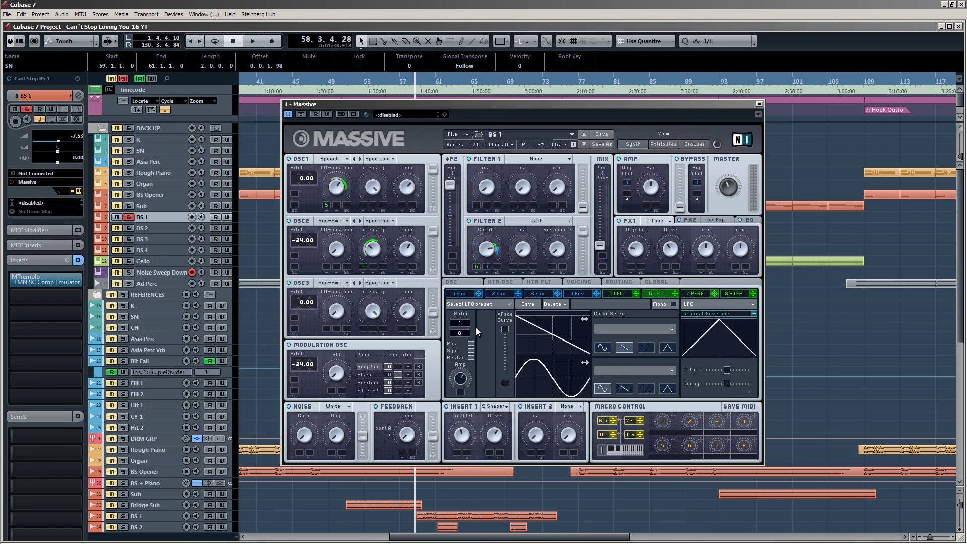
key(space)
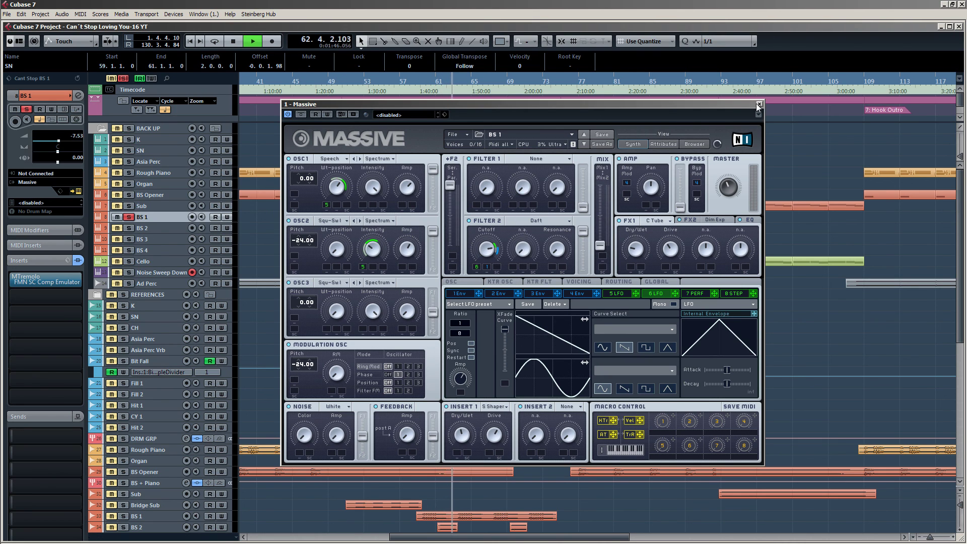
key(space)
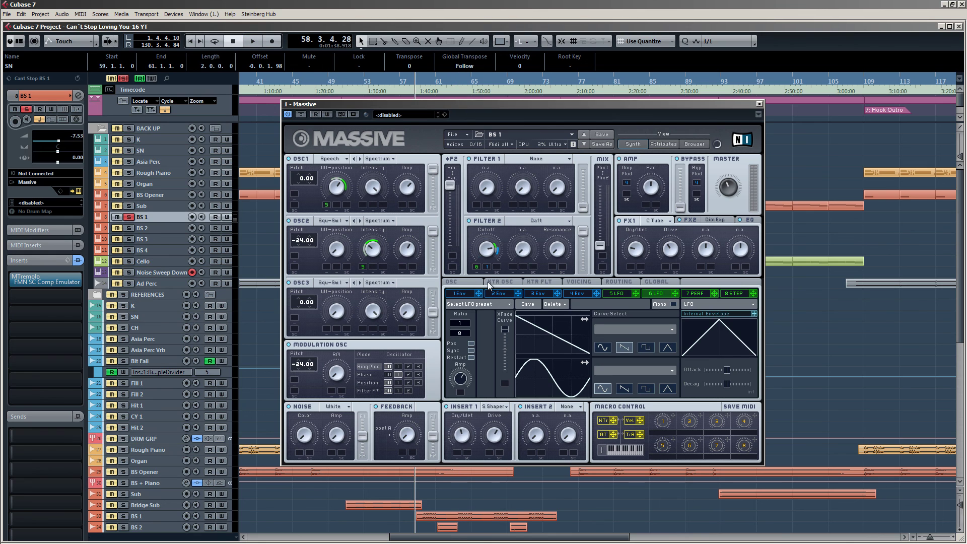
Display Massive's Voicing page and audition the Unisono Spread Pan Position switched off and back on.
click(573, 281)
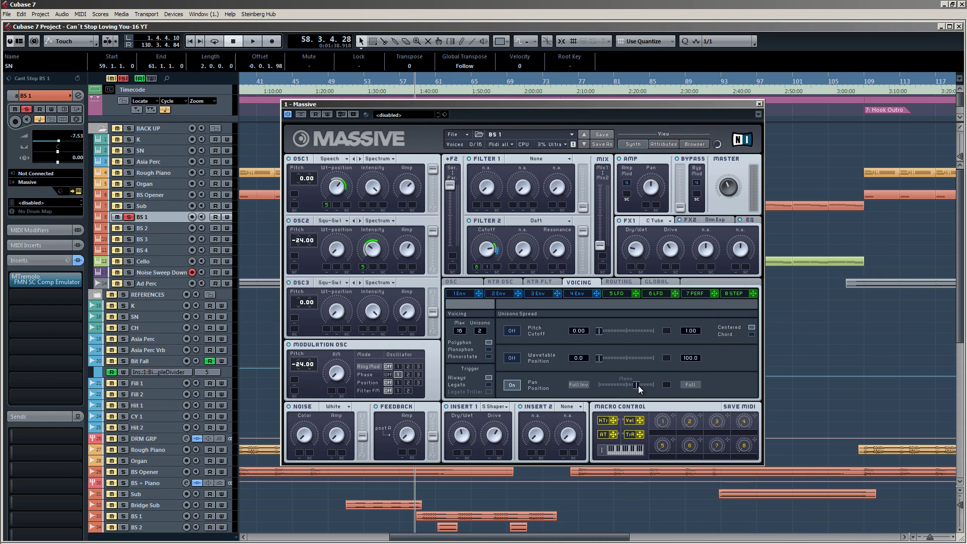
key(space)
click(511, 384)
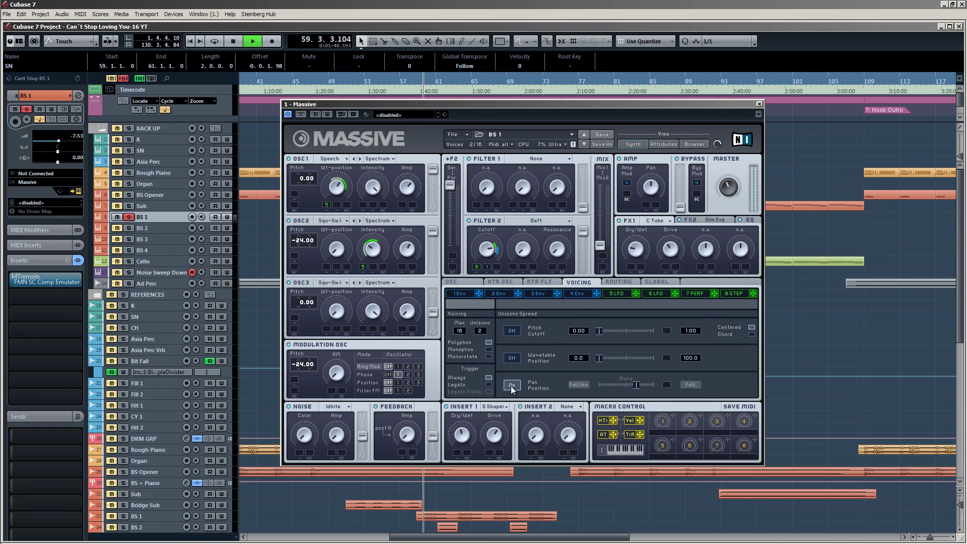
click(511, 385)
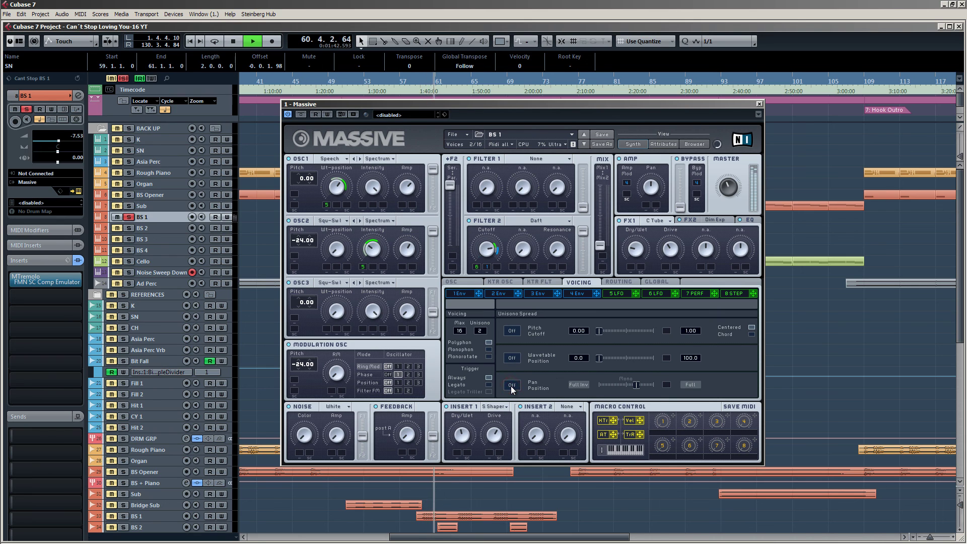
click(511, 386)
key(space)
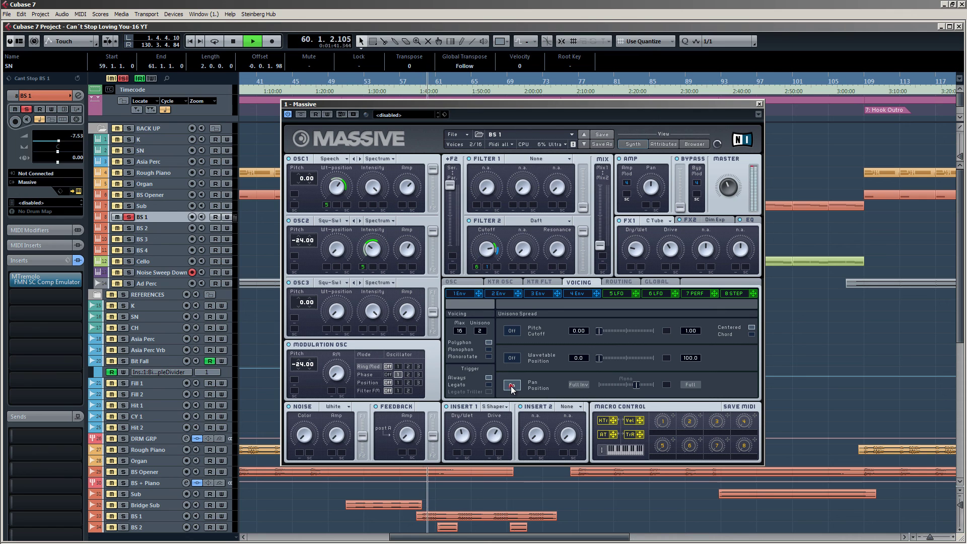
click(511, 385)
click(511, 386)
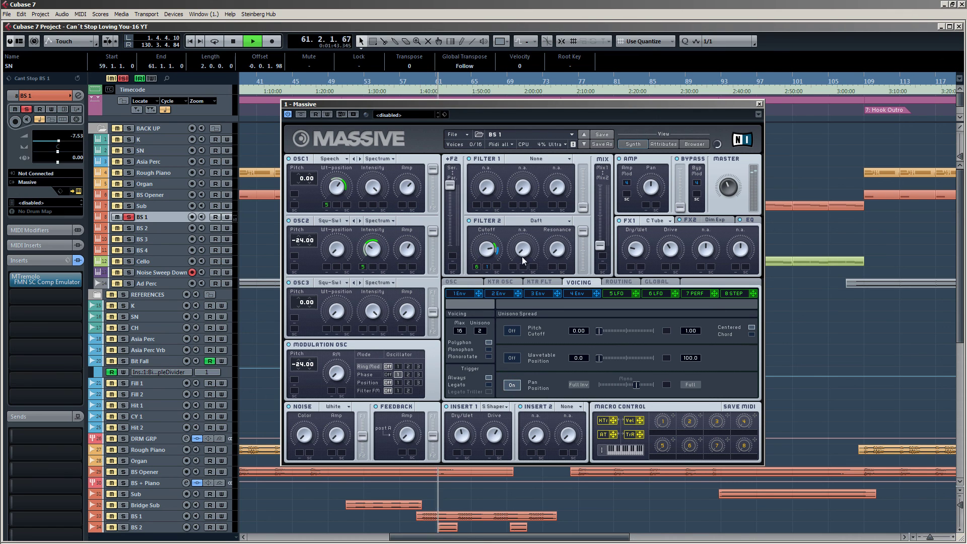
key(space)
Switch from Massive to the MTremolo insert on BS 1 and audition playback with the track's solo off.
click(760, 104)
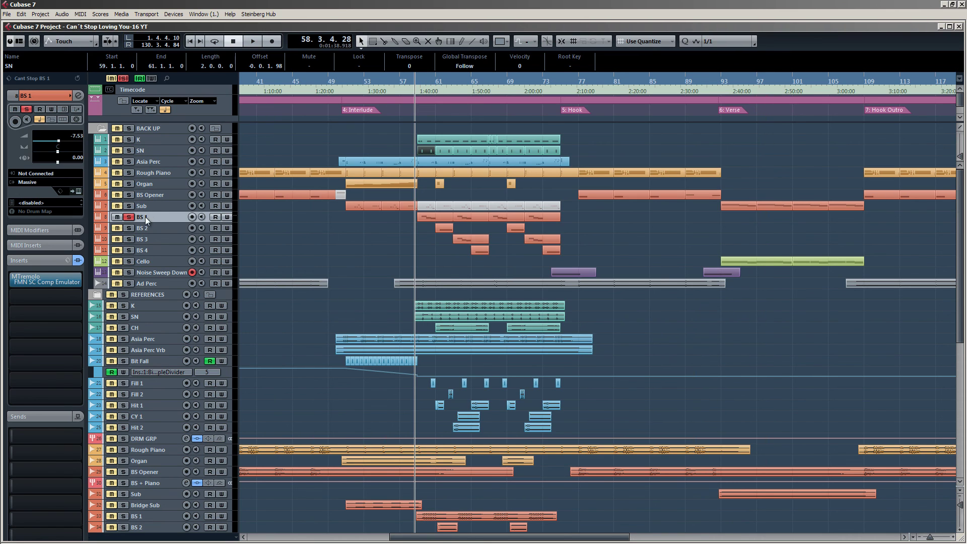
click(129, 217)
click(40, 276)
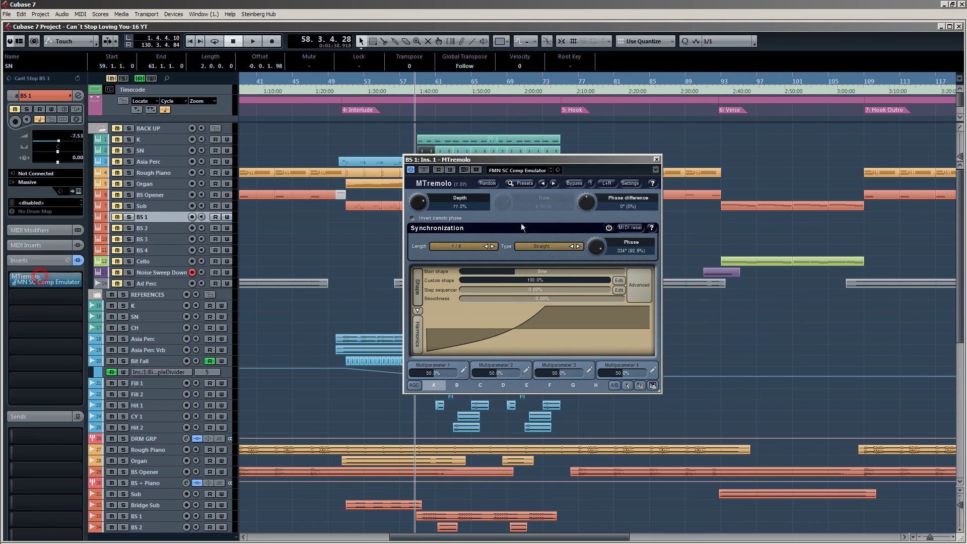
drag(536, 158, 574, 253)
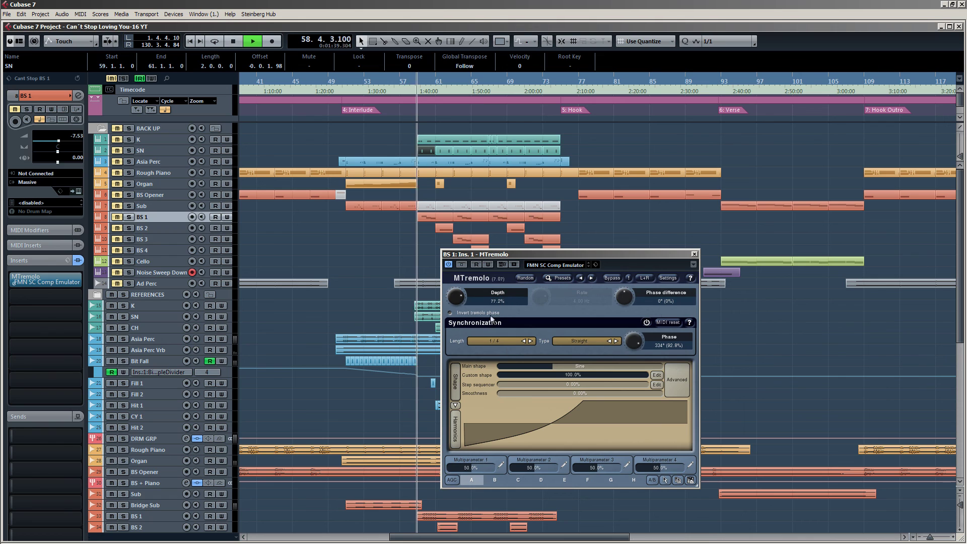
key(space)
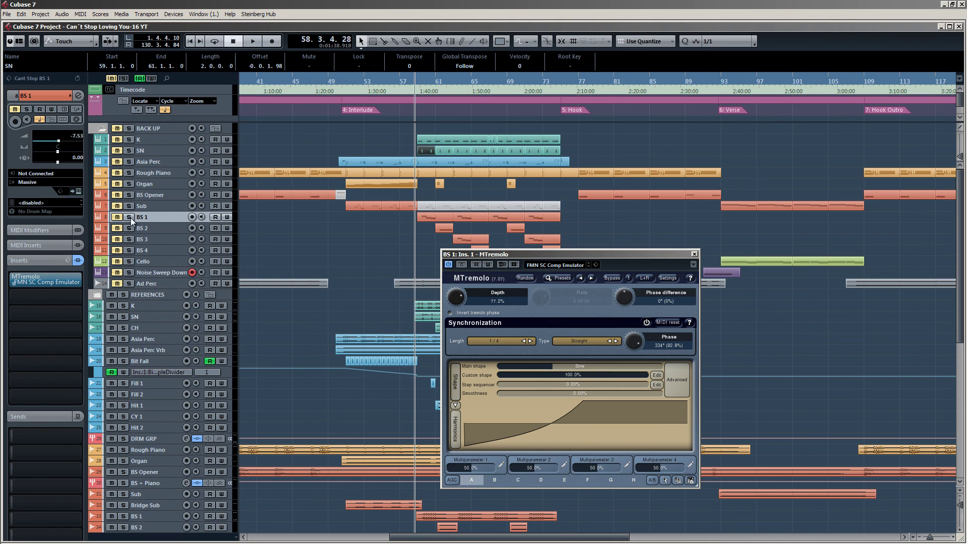
Solo BS 1 and raise the MTremolo Depth to 100% during playback.
click(130, 217)
key(space)
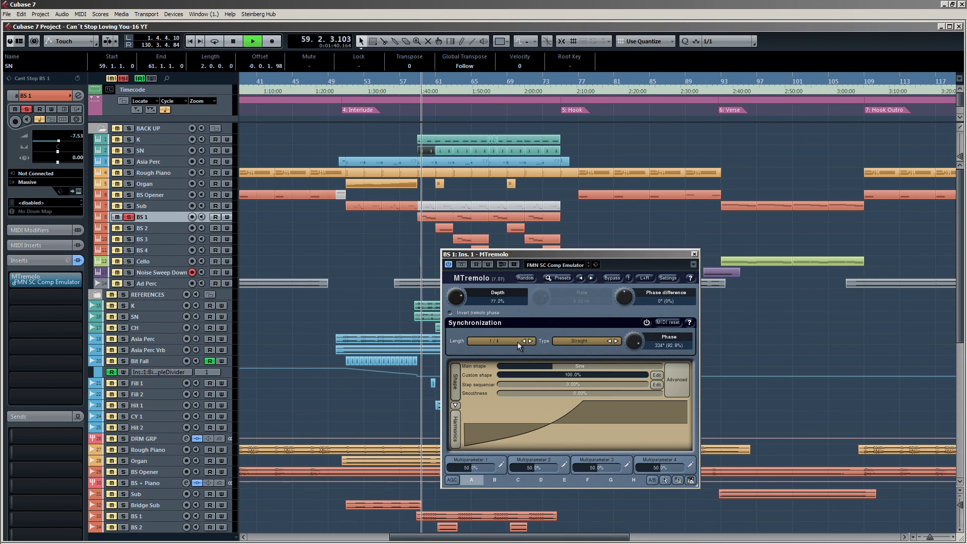
drag(458, 298, 456, 365)
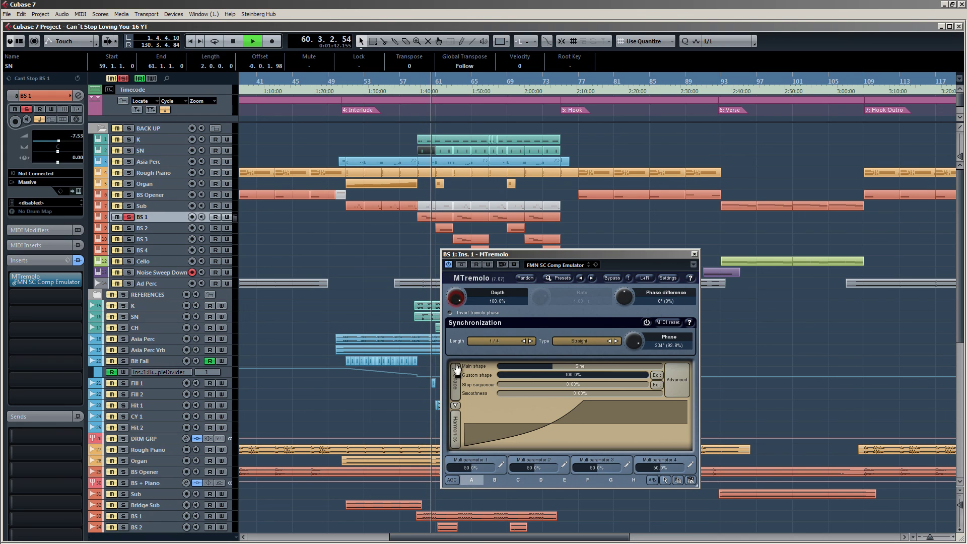
key(space)
Deepen the curve of MTremolo's custom shape, move its peak to about three quarters of the cycle, and audition it from bar 59.
key(space)
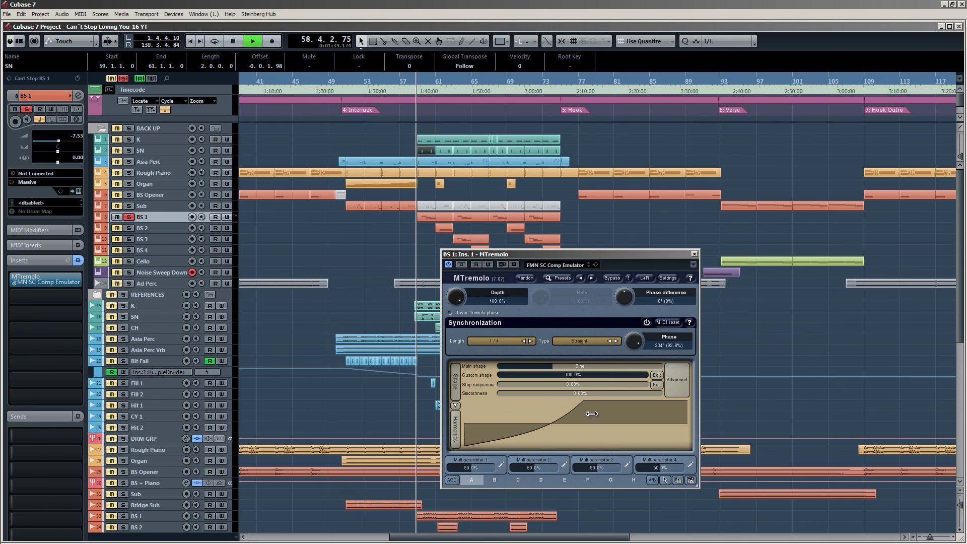
click(656, 375)
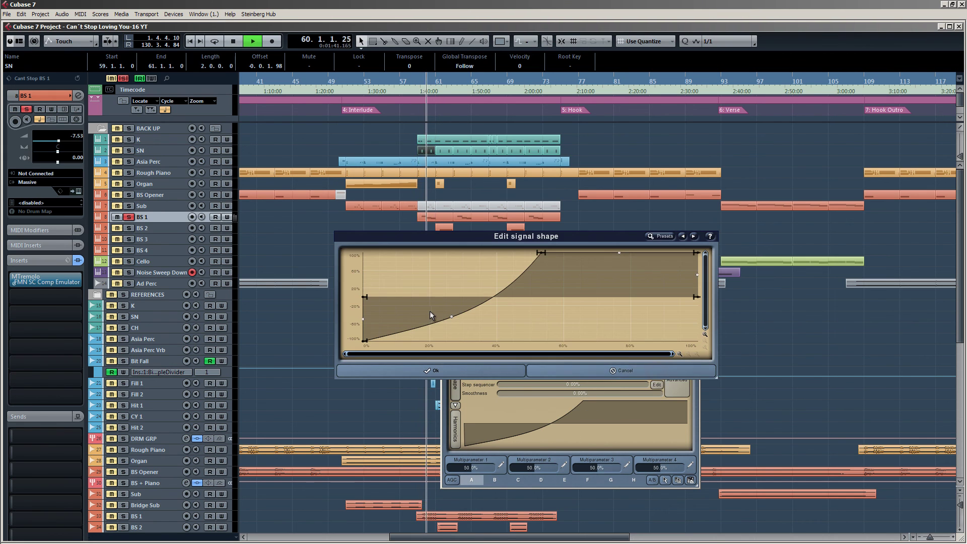
drag(451, 316, 451, 333)
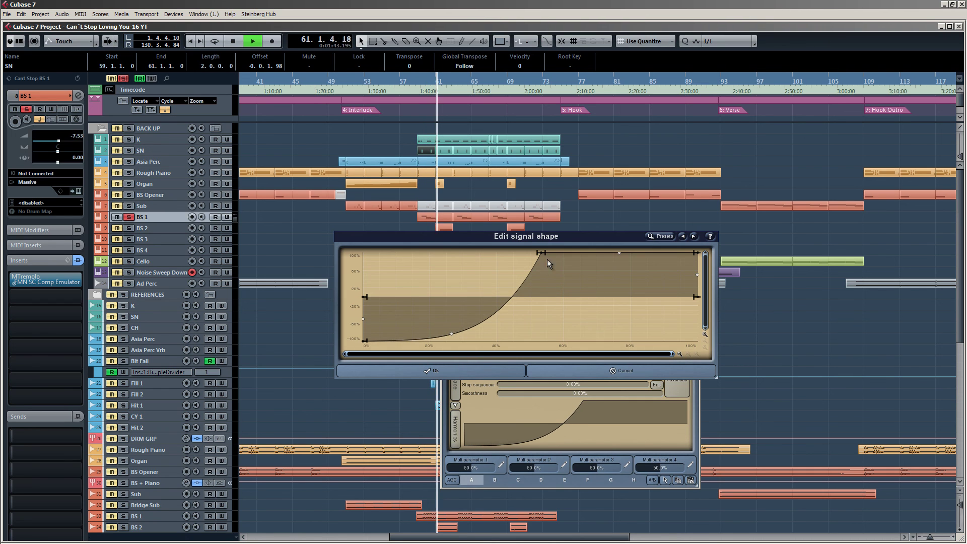
drag(543, 253, 618, 252)
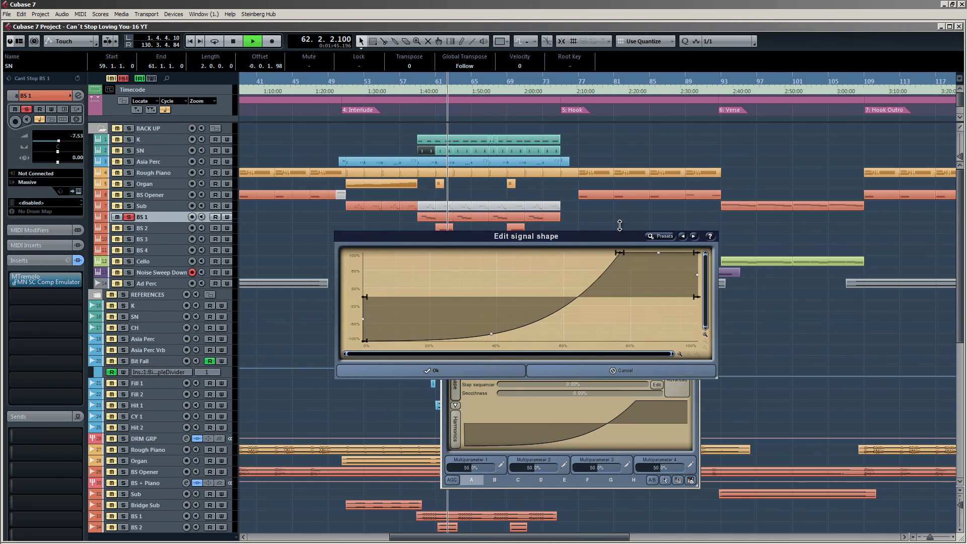
click(421, 80)
click(419, 80)
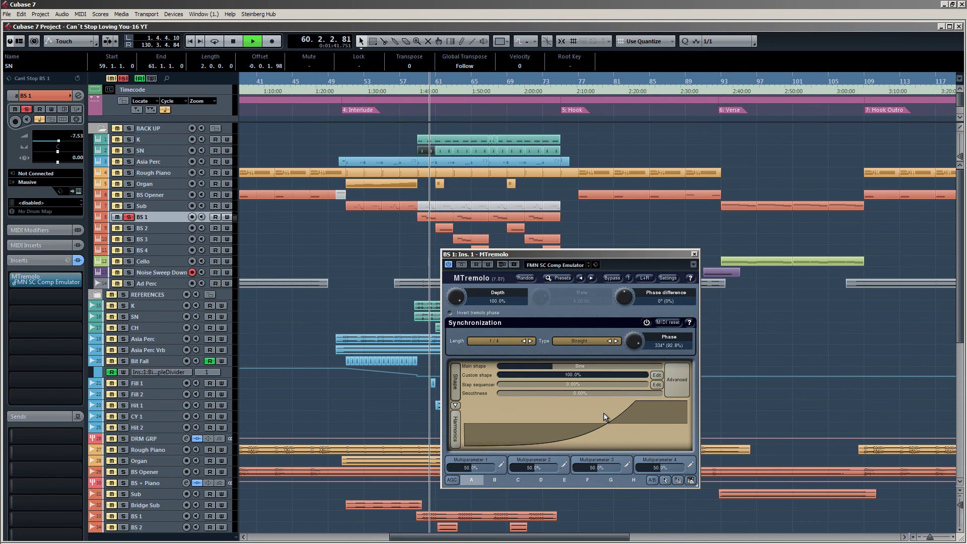
key(space)
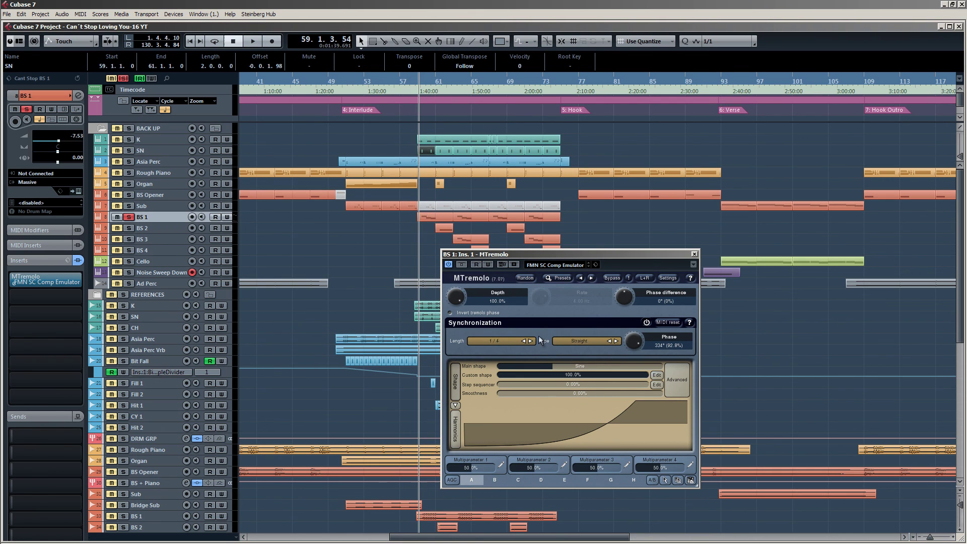
Audition the MTremolo synchronization length at 1/8, and return it to 1/4.
click(530, 341)
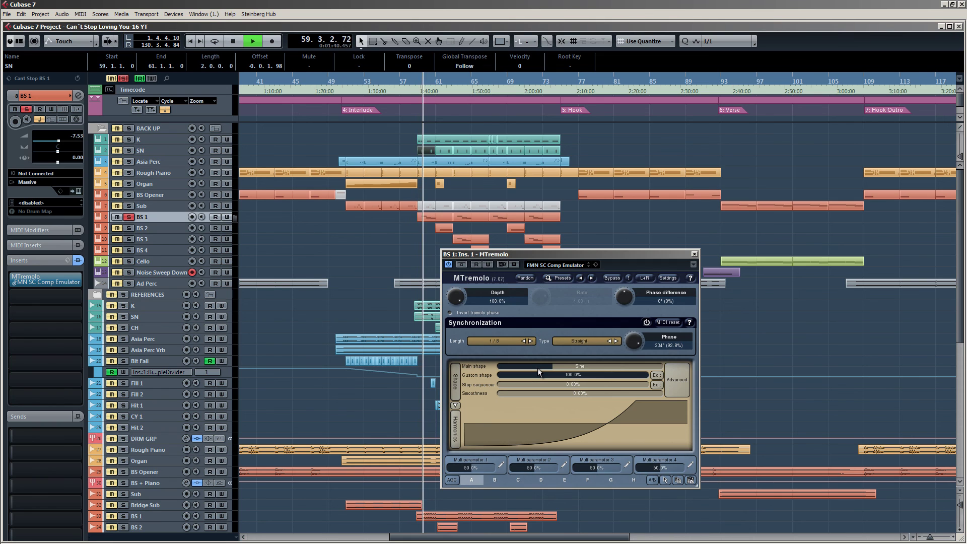
click(520, 340)
key(space)
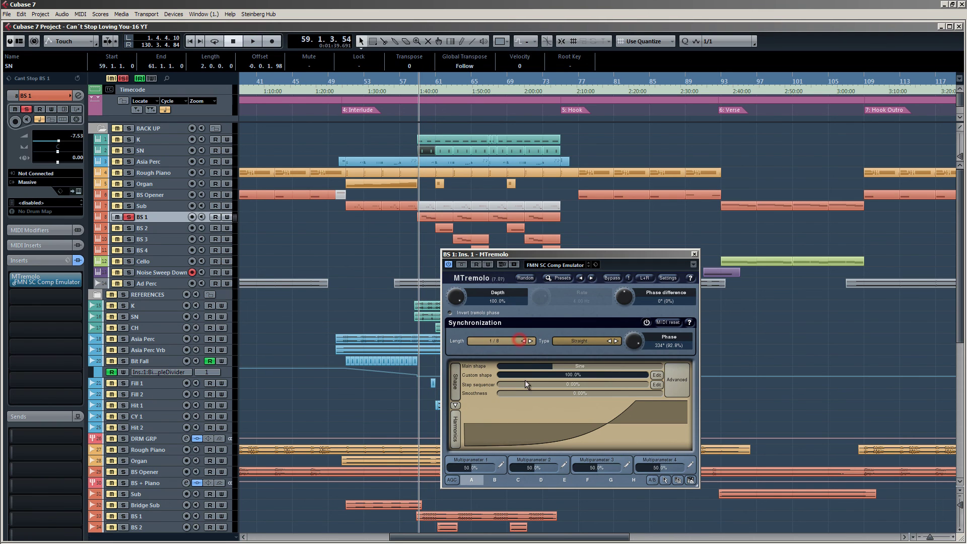
click(524, 341)
Unsolo BS 1 and close the MTremolo window.
click(129, 217)
click(285, 218)
scroll(342, 237, down, 5)
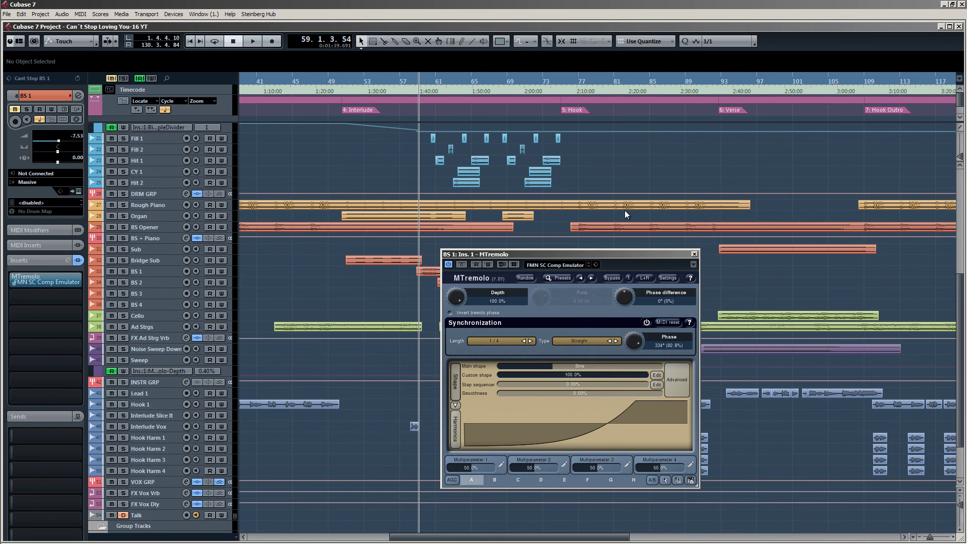
scroll(624, 210, up, 5)
click(693, 256)
scroll(449, 247, down, 5)
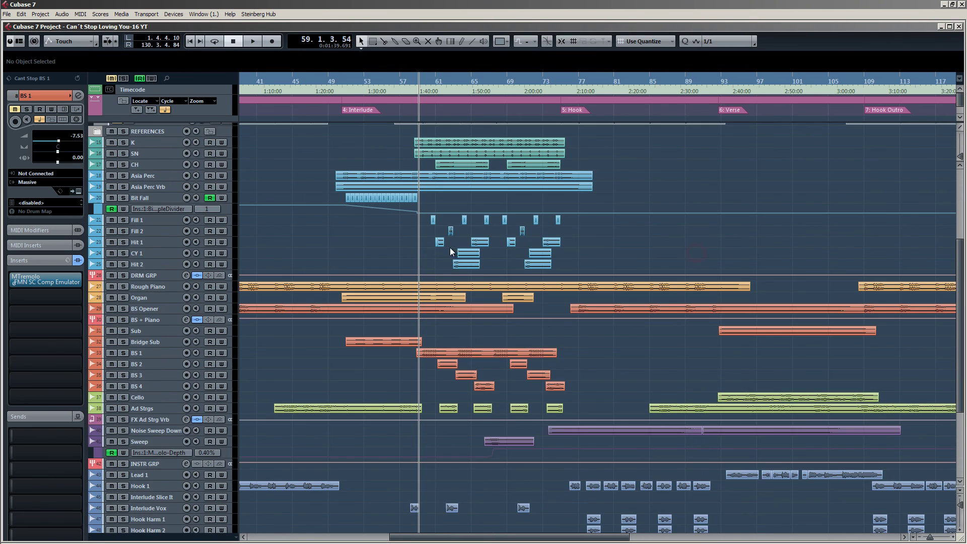
scroll(438, 250, down, 2)
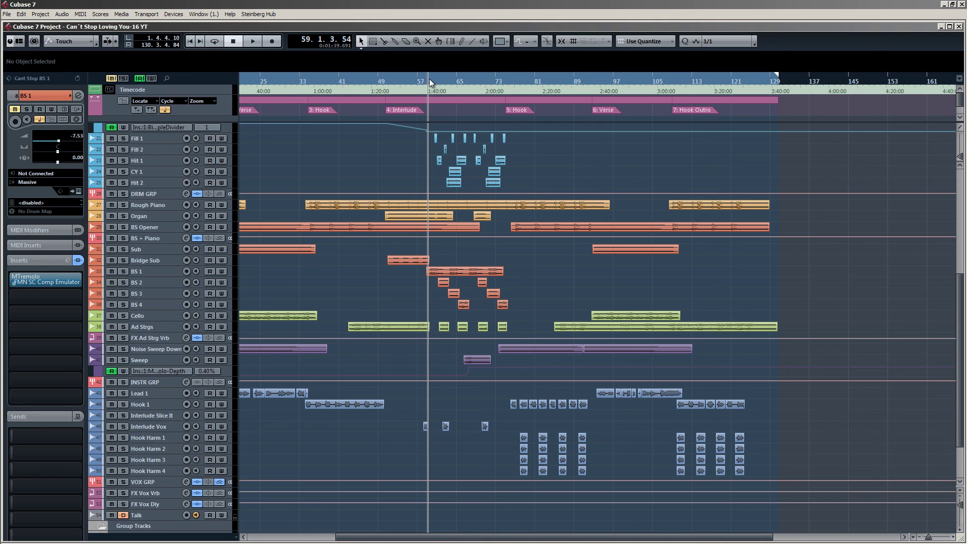
Play the Interlude from bar 59 and briefly solo the BS 4 audio track.
key(space)
scroll(463, 280, up, 4)
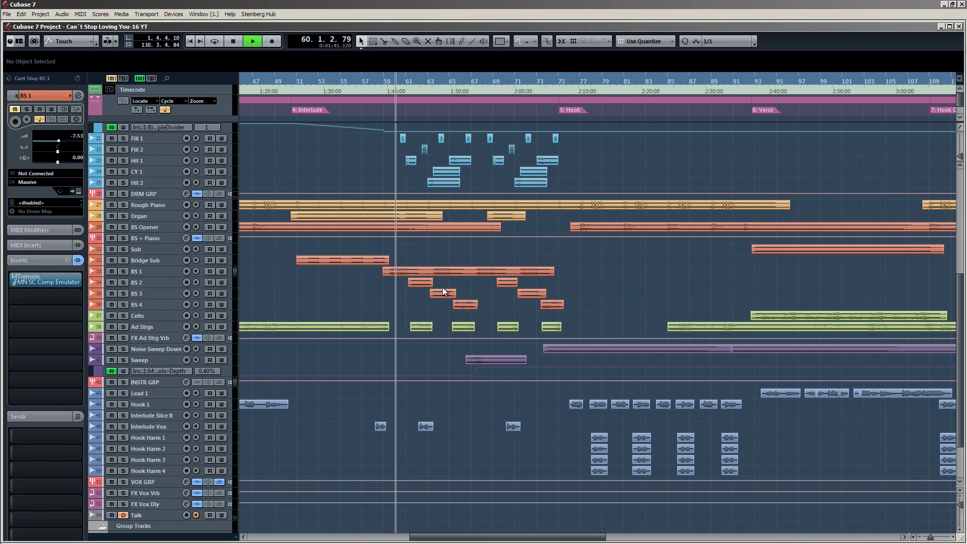
scroll(443, 291, down, 4)
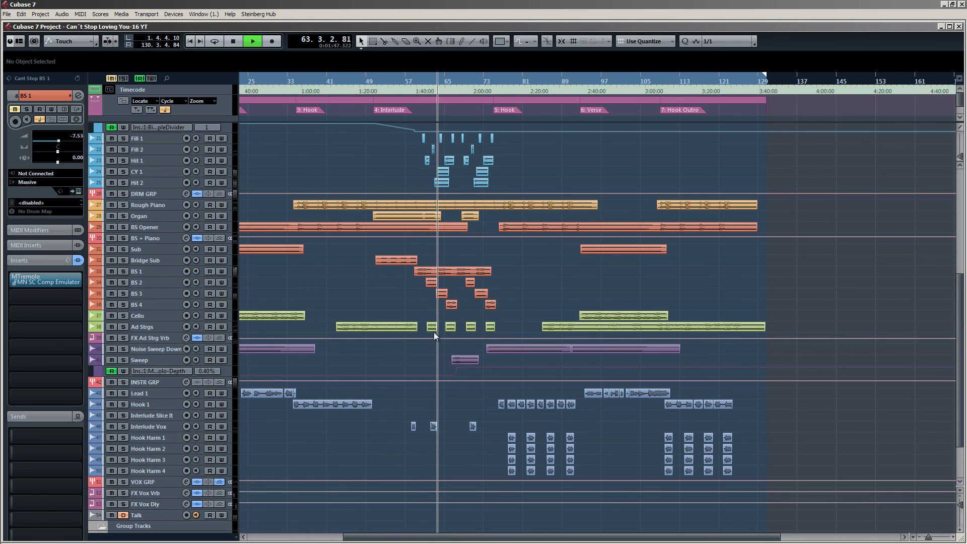
scroll(435, 335, up, 5)
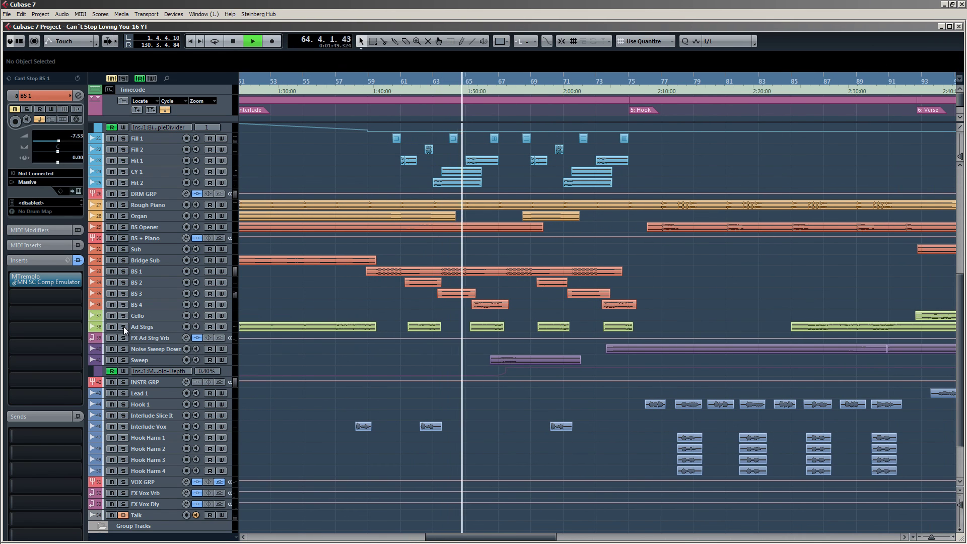
click(123, 304)
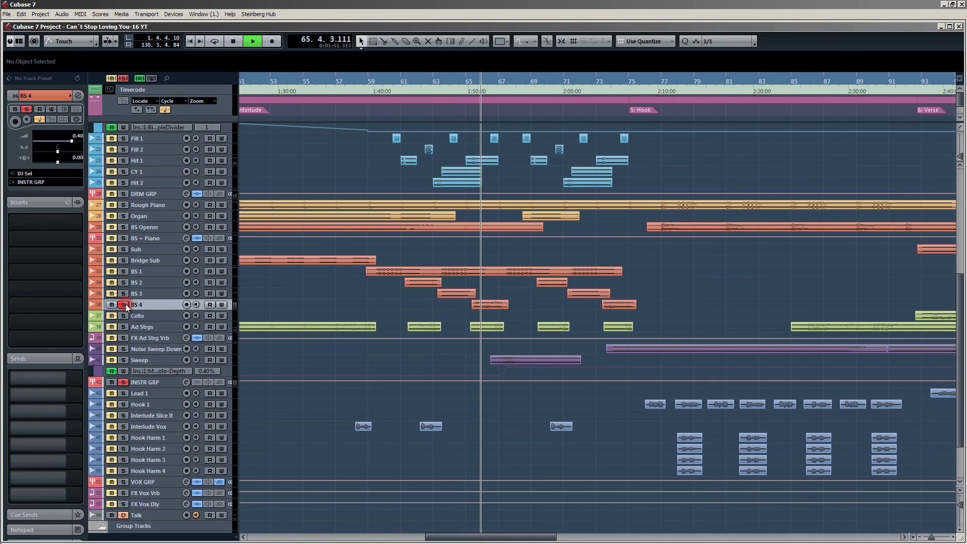
click(123, 304)
Collapse the BACK UP folder and stop playback.
scroll(440, 326, down, 3)
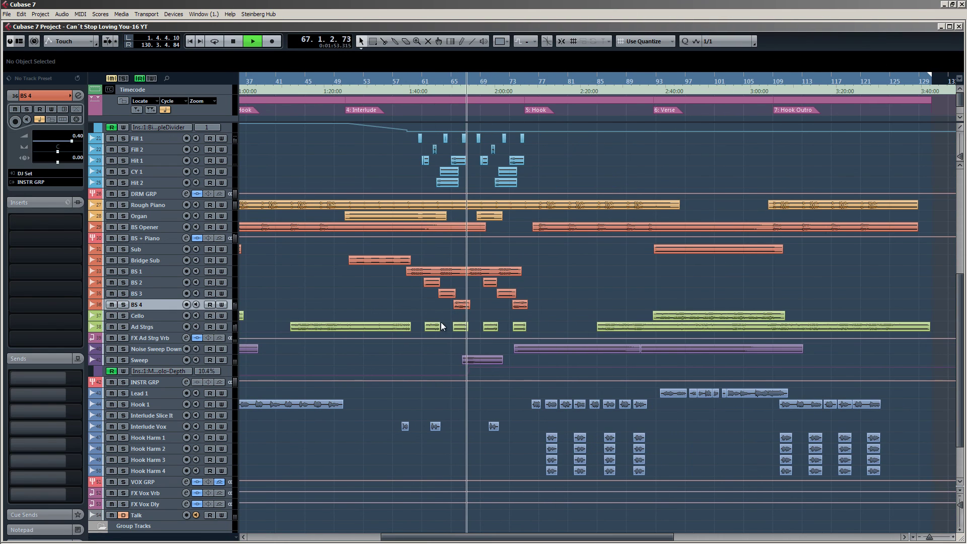
scroll(439, 362, down, 3)
scroll(443, 346, down, 2)
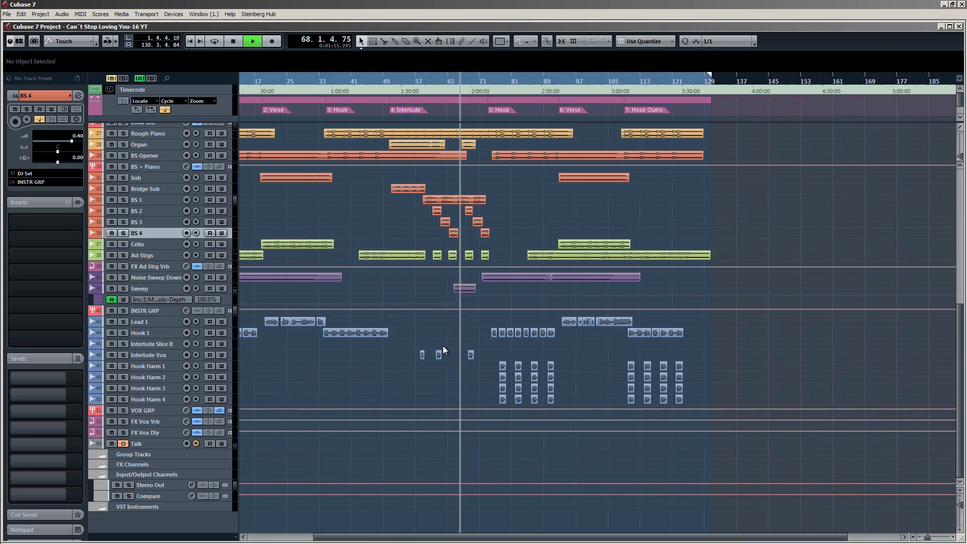
scroll(443, 346, down, 1)
scroll(510, 341, up, 10)
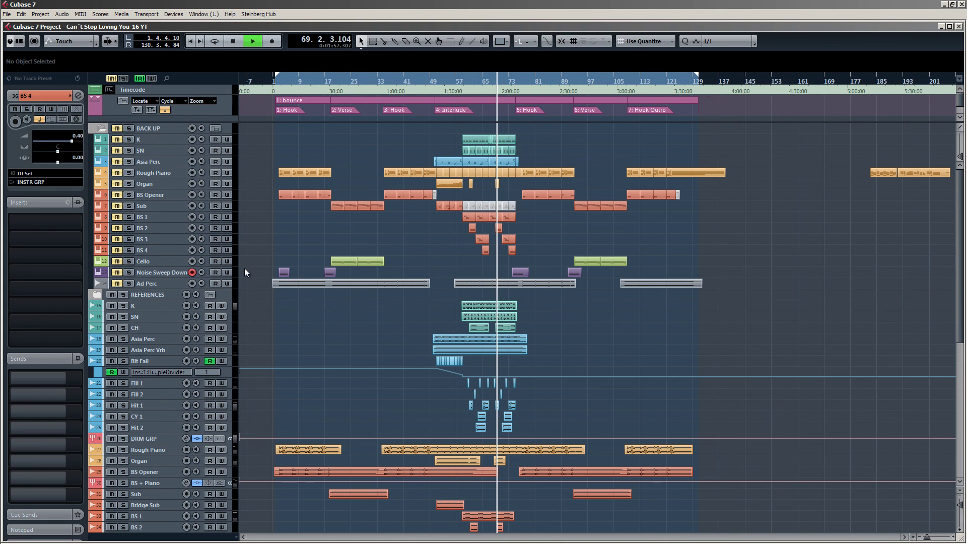
click(102, 128)
key(space)
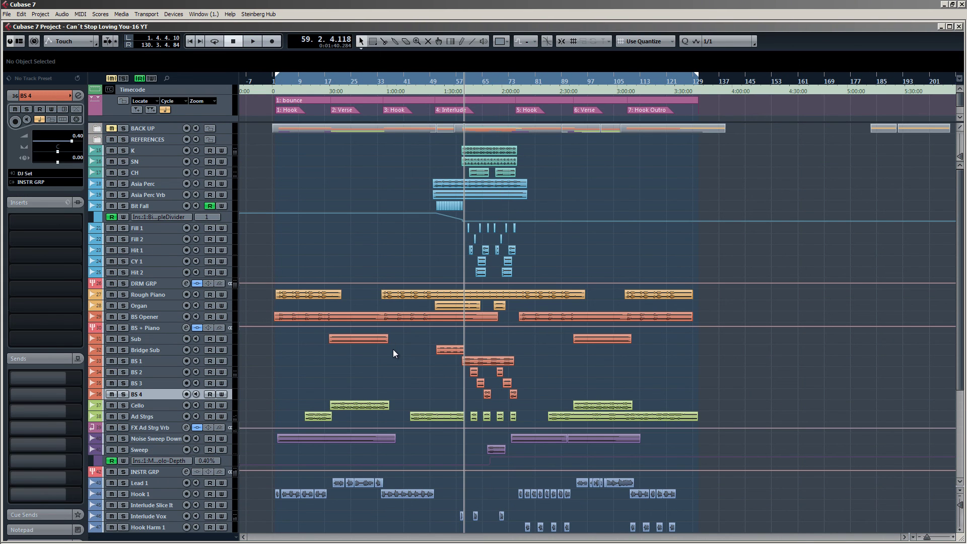
Review the channels in the MixConsole through to the Stereo Out, and return to the project's track overview.
key(F3)
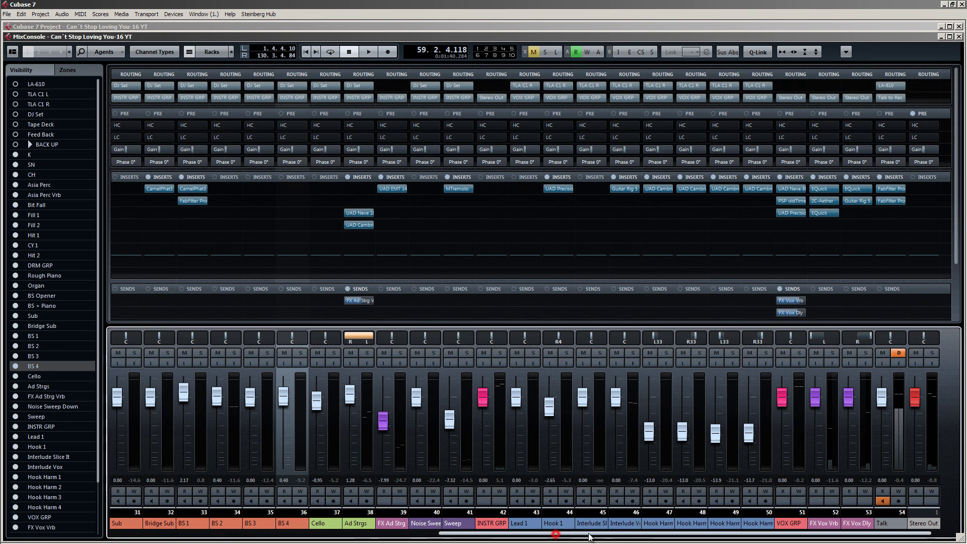
drag(590, 534, 906, 537)
key(F3)
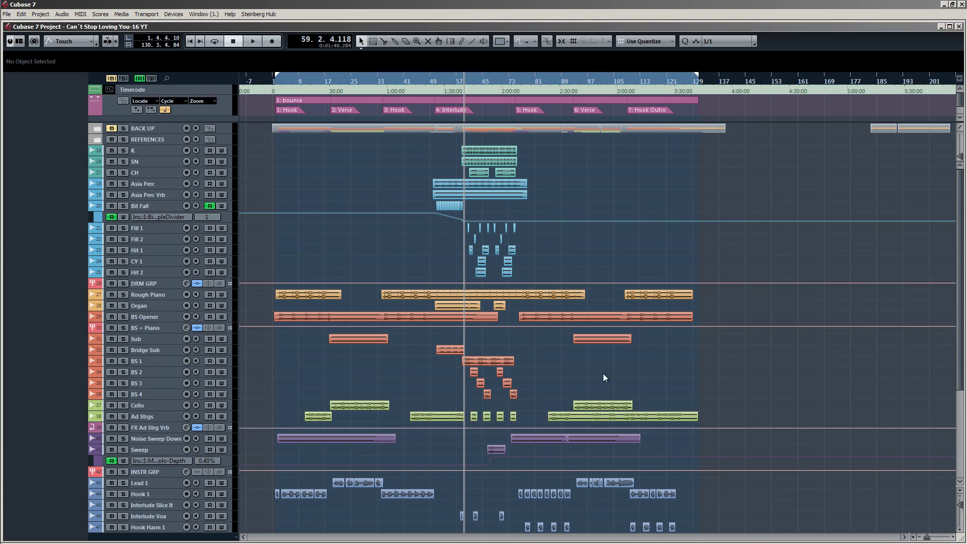
scroll(403, 254, down, 5)
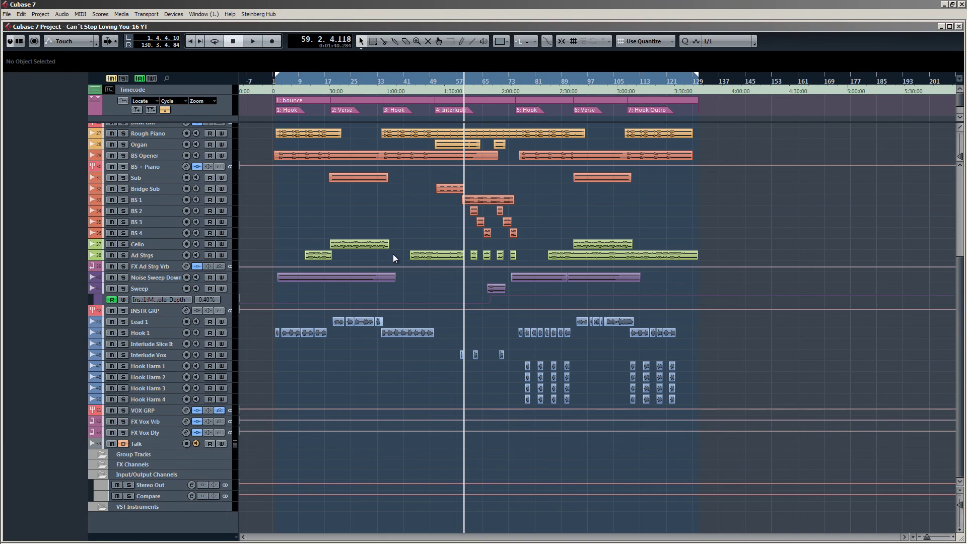
scroll(385, 259, up, 5)
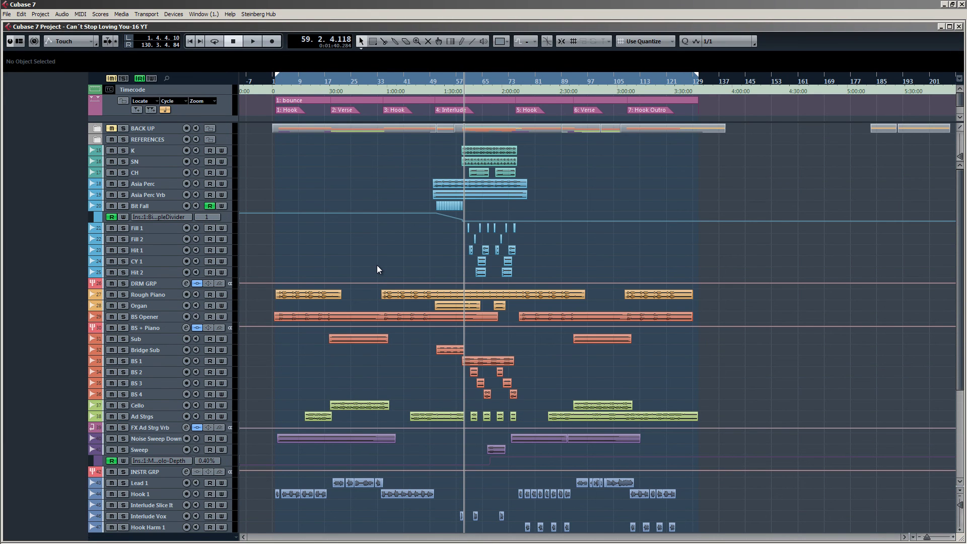